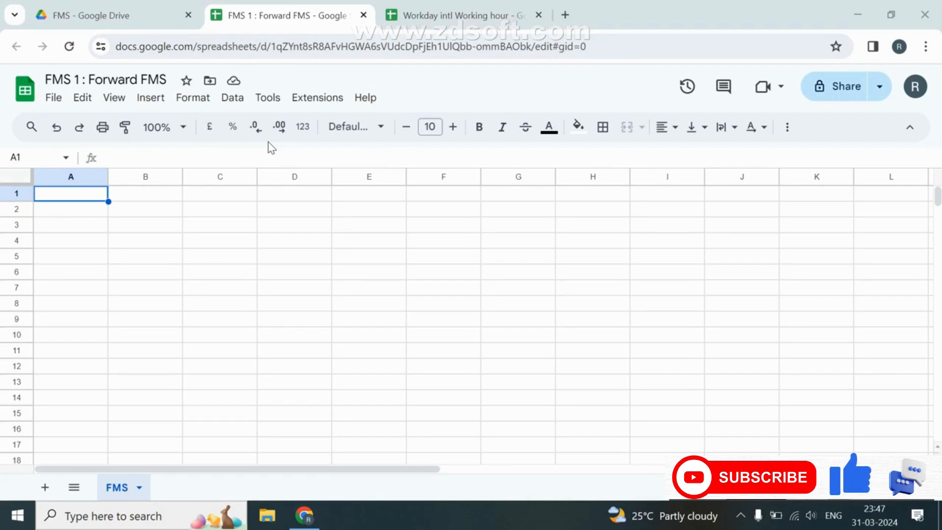
Bring the 'Workday intl Working hour' spreadsheet with the dispatch timing data to the front.
{"action": "left_click", "coordinate": [453, 11]}
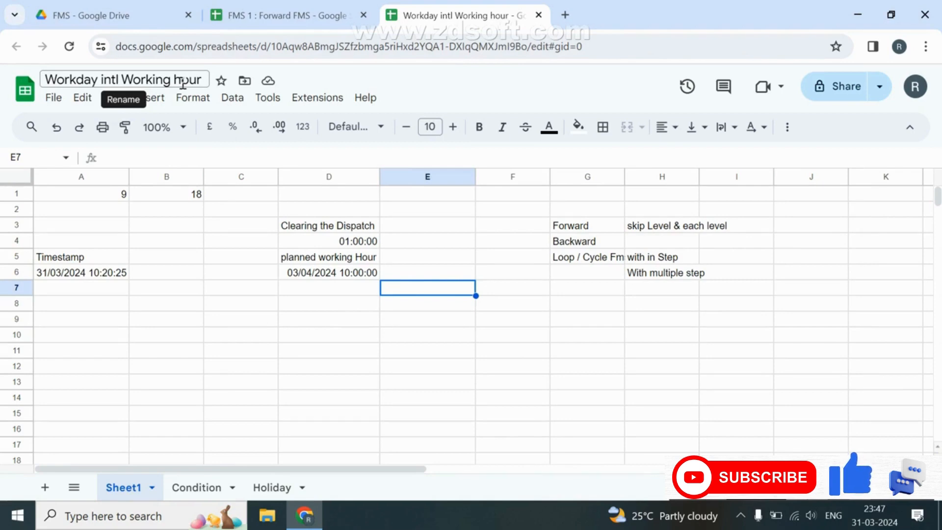
{"action": "double_click", "coordinate": [300, 274]}
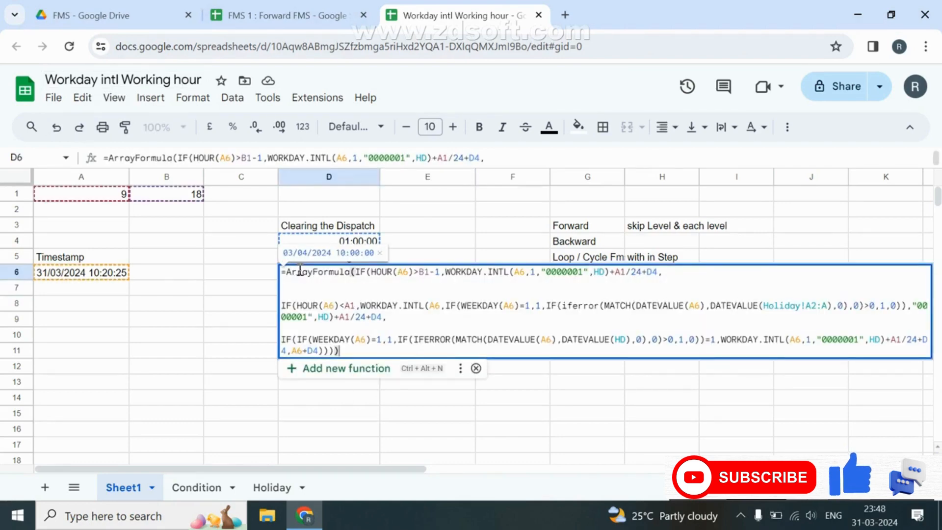
{"action": "left_click", "coordinate": [288, 18]}
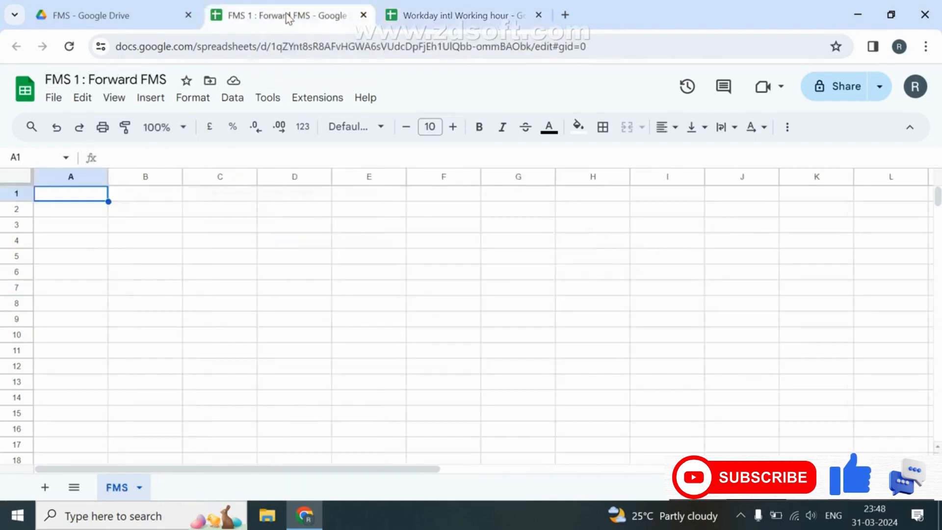
{"action": "left_click", "coordinate": [501, 17]}
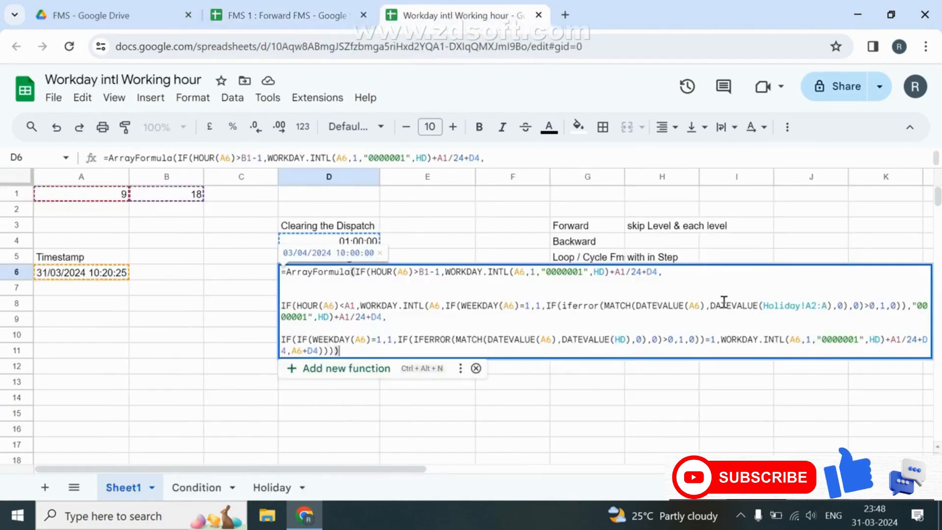
{"action": "key", "text": "Escape"}
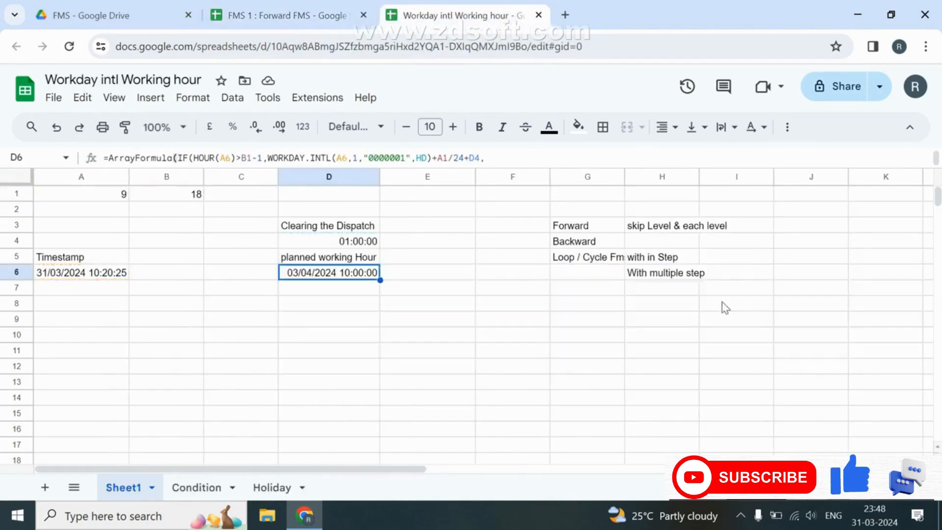
{"action": "left_click", "coordinate": [569, 228]}
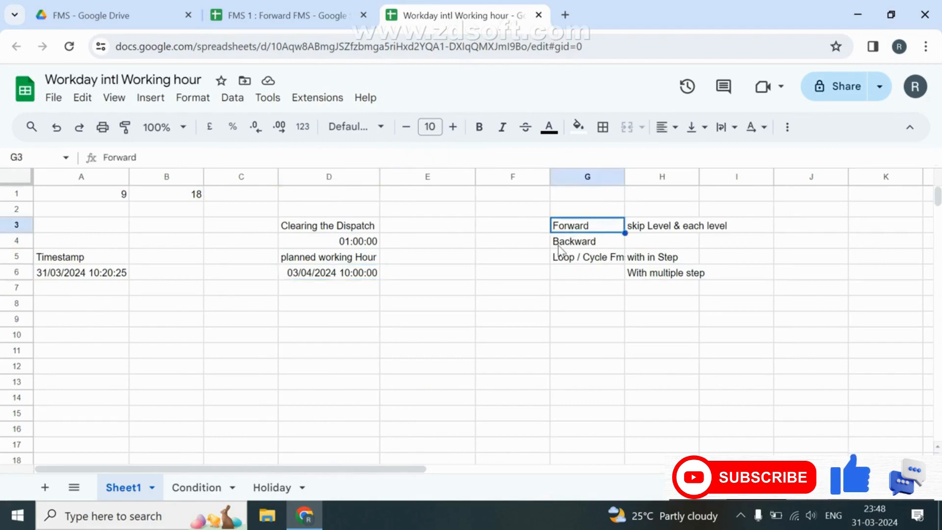
{"action": "left_click", "coordinate": [558, 244]}
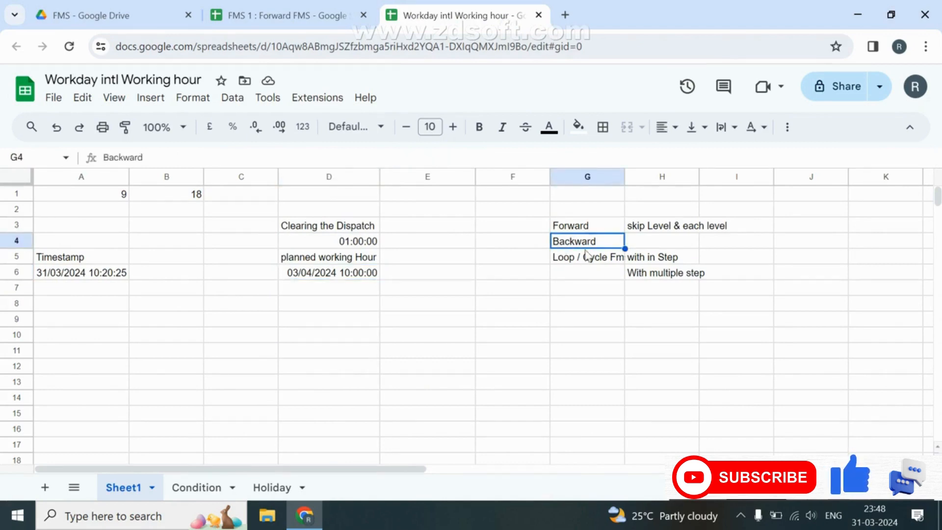
{"action": "left_click", "coordinate": [576, 259]}
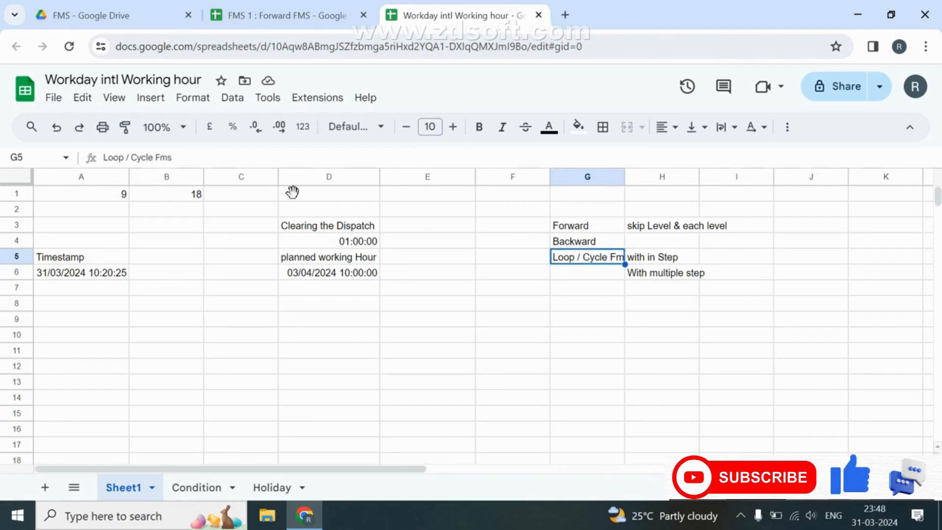
{"action": "left_click", "coordinate": [571, 229]}
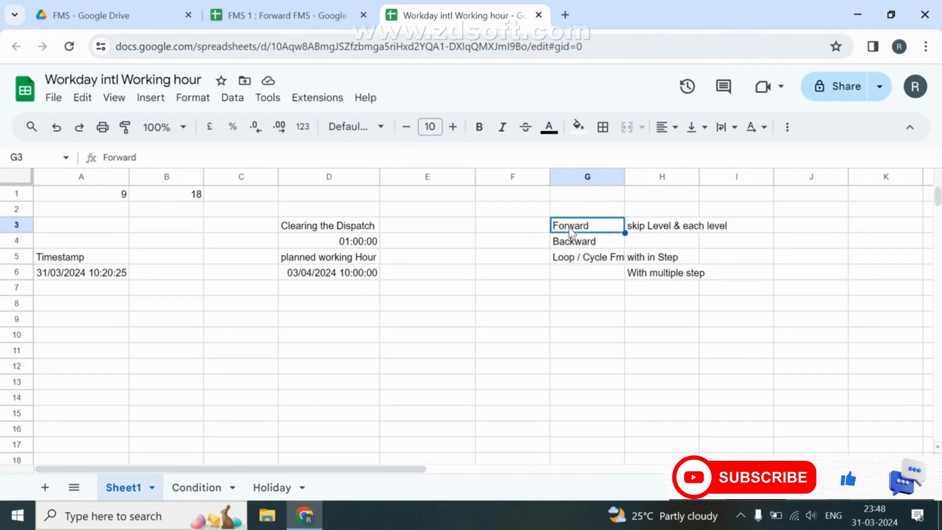
{"action": "left_click", "coordinate": [657, 231]}
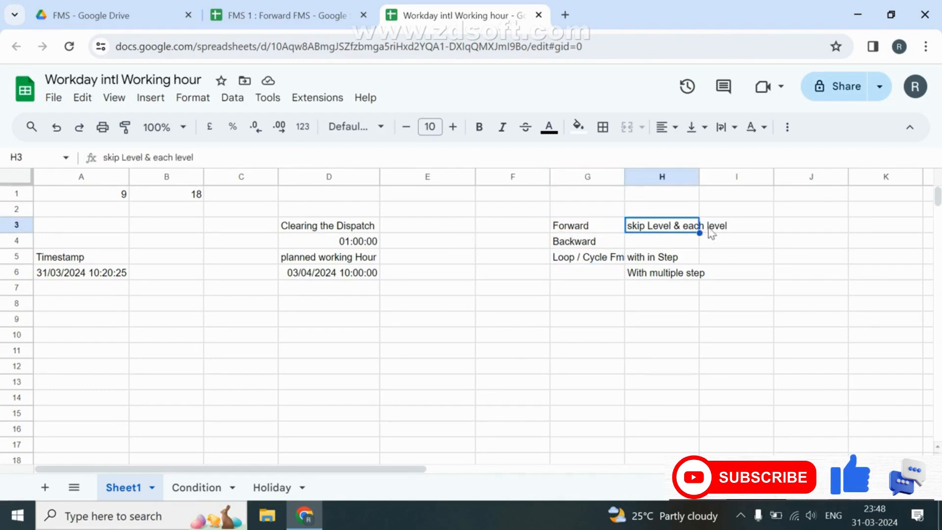
{"action": "left_click", "coordinate": [578, 261]}
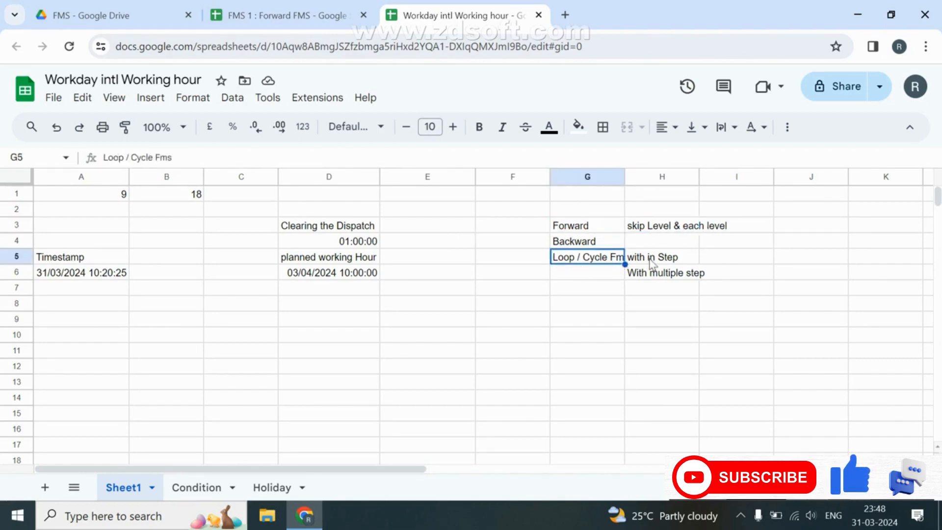
{"action": "left_click", "coordinate": [573, 244]}
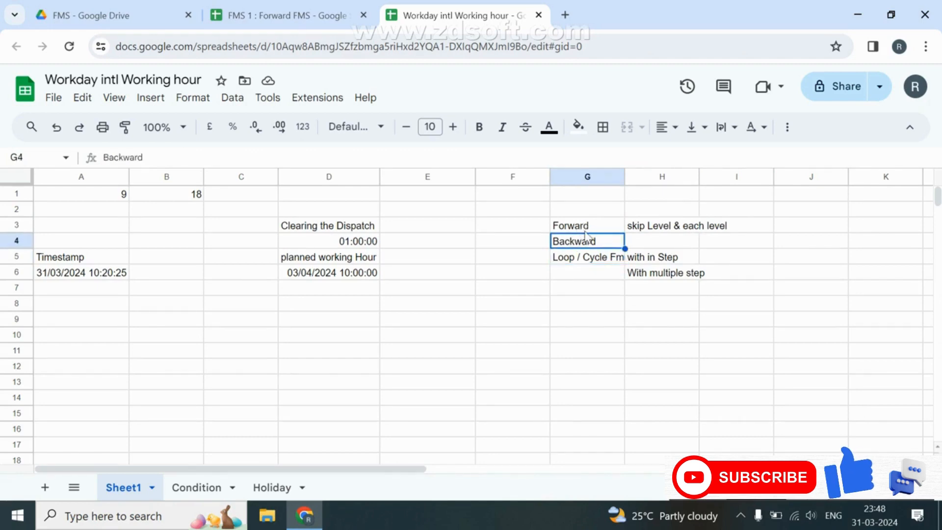
{"action": "left_click", "coordinate": [579, 263]}
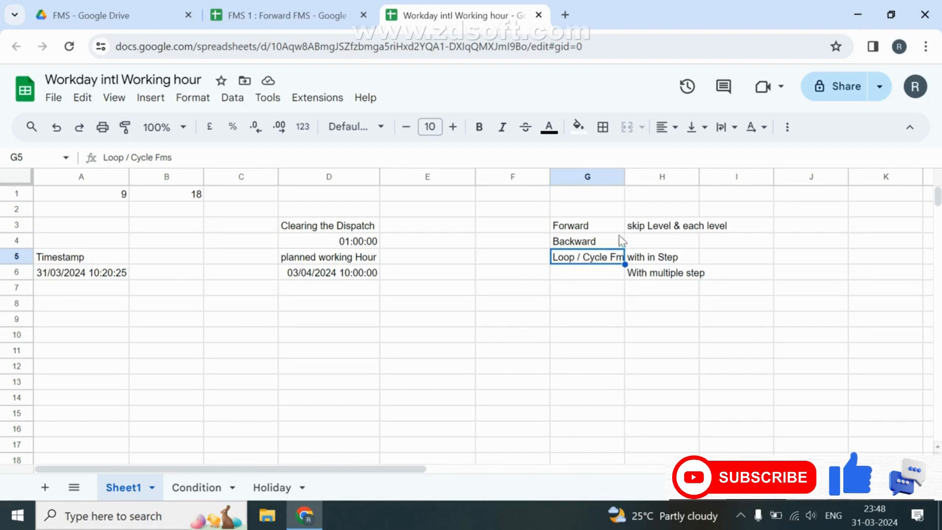
{"action": "double_click", "coordinate": [625, 178]}
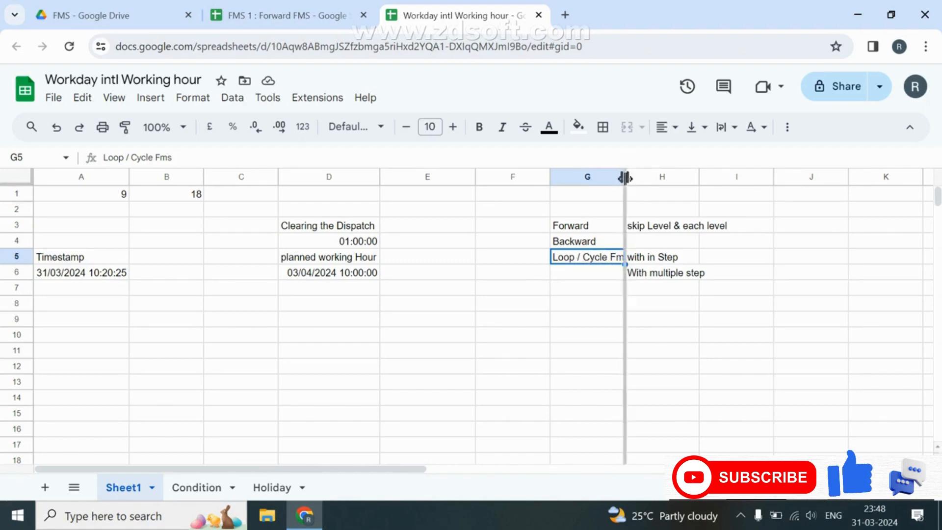
Auto-fit column H to its text, select G3:H3, and switch to the FMS Drive folder.
{"action": "left_click", "coordinate": [652, 255]}
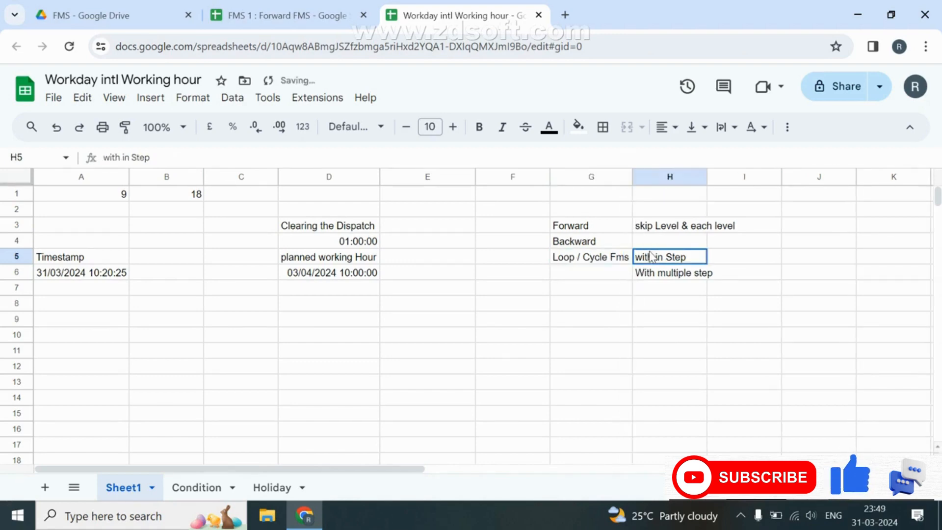
{"action": "left_click", "coordinate": [655, 281]}
{"action": "double_click", "coordinate": [707, 177]}
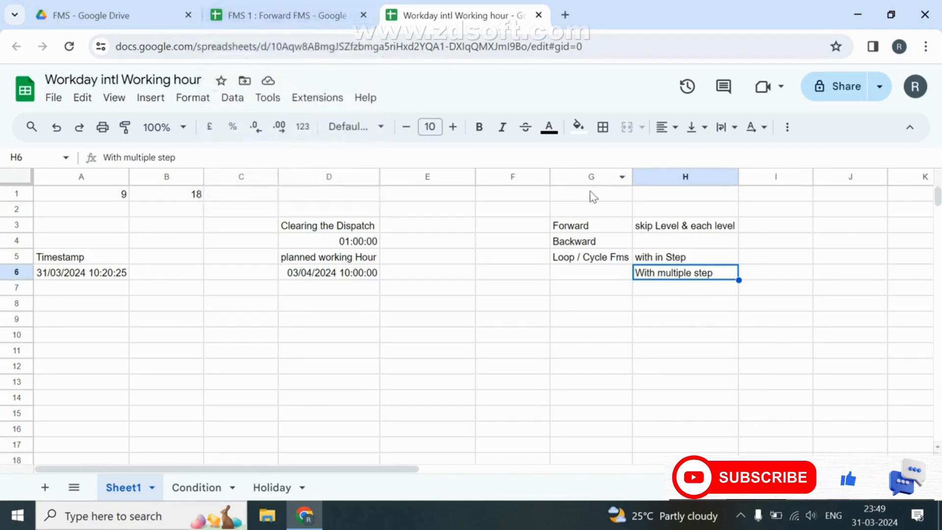
{"action": "left_click_drag", "start_coordinate": [575, 227], "coordinate": [665, 229]}
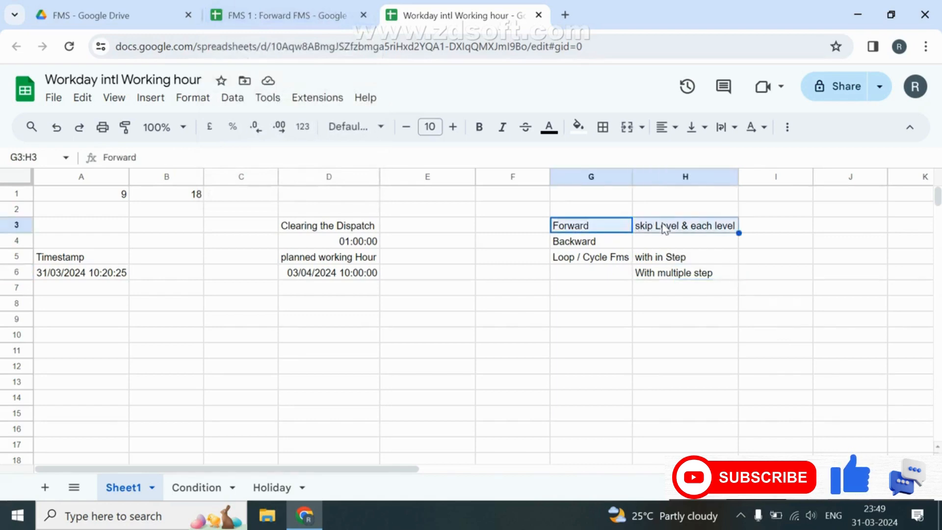
{"action": "left_click", "coordinate": [148, 16]}
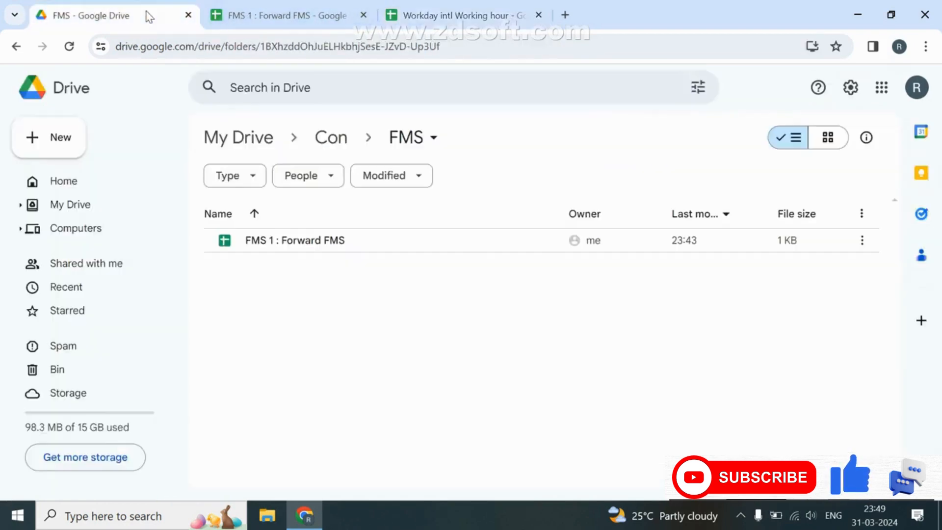
Create a new blank Google Drawings file in the FMS folder through More > Google Drawings.
{"action": "right_click", "coordinate": [310, 332]}
{"action": "mouse_move", "coordinate": [374, 290]}
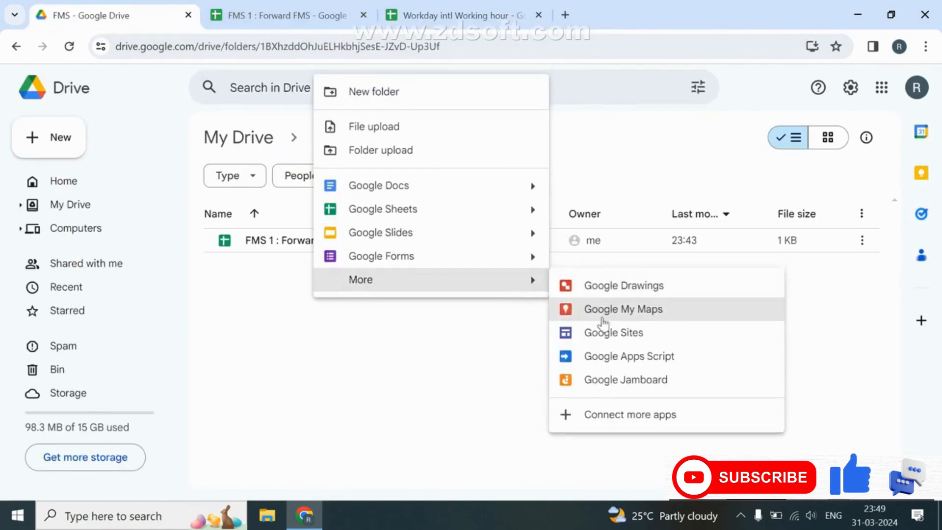
{"action": "left_click", "coordinate": [662, 310]}
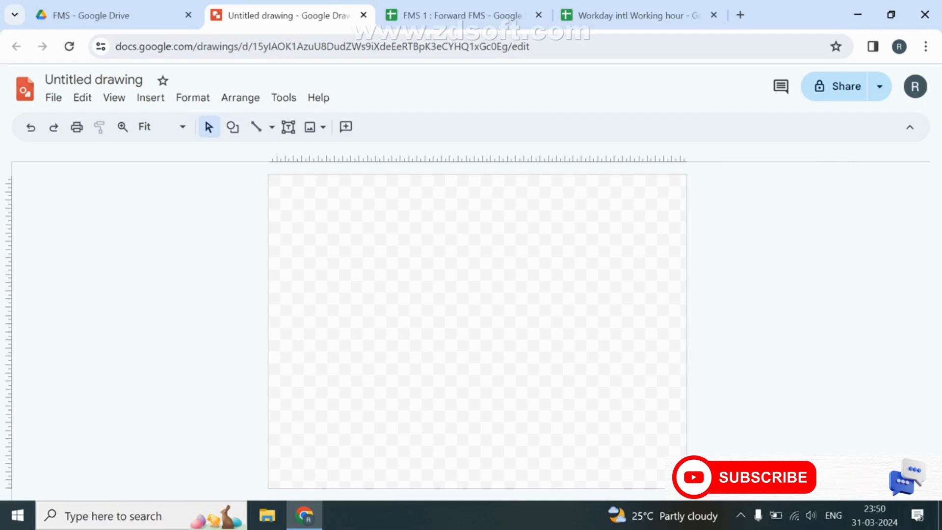
Scroll the untitled drawing, briefly open the shape list, and glance at the Drive FMS folder.
{"action": "scroll", "coordinate": [467, 302], "scroll_direction": "up", "scroll_amount": 1}
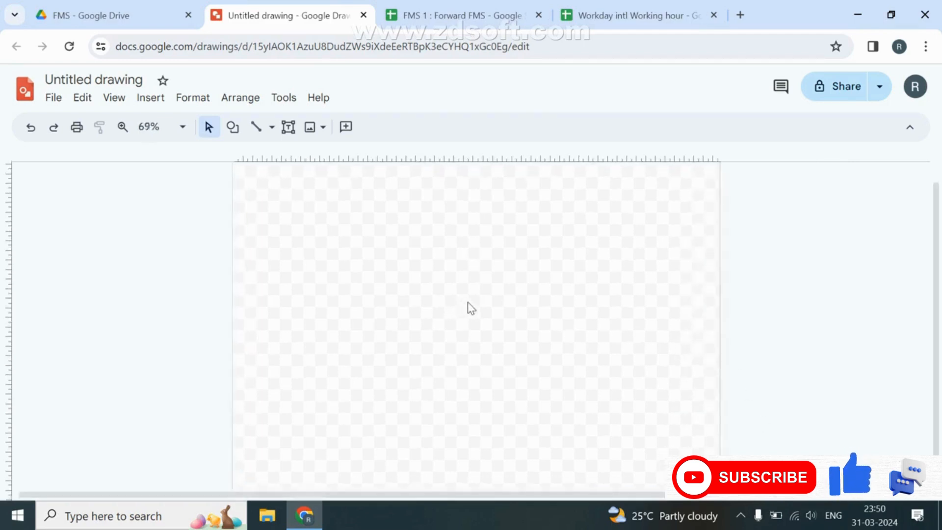
{"action": "scroll", "coordinate": [470, 307], "scroll_direction": "up", "scroll_amount": 1}
{"action": "scroll", "coordinate": [471, 308], "scroll_direction": "up", "scroll_amount": 2}
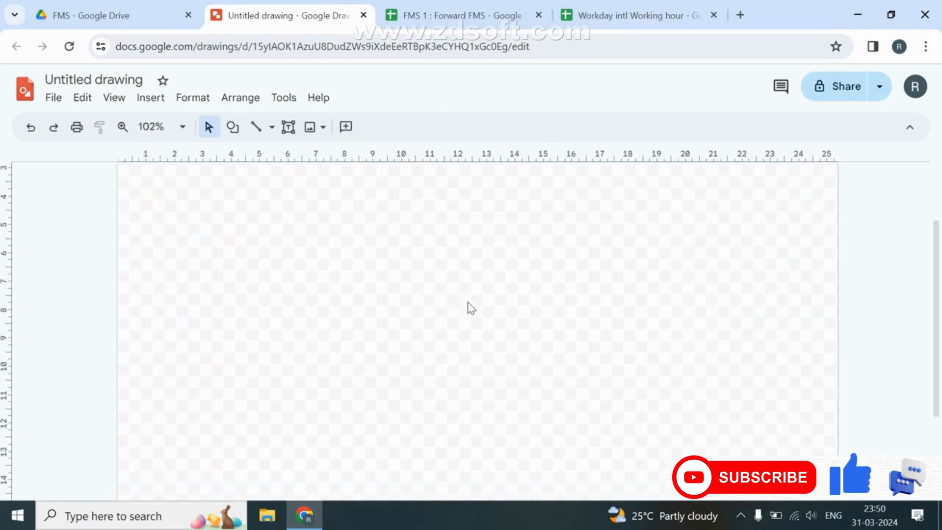
{"action": "scroll", "coordinate": [468, 308], "scroll_direction": "up", "scroll_amount": 2}
{"action": "scroll", "coordinate": [467, 308], "scroll_direction": "down", "scroll_amount": 1}
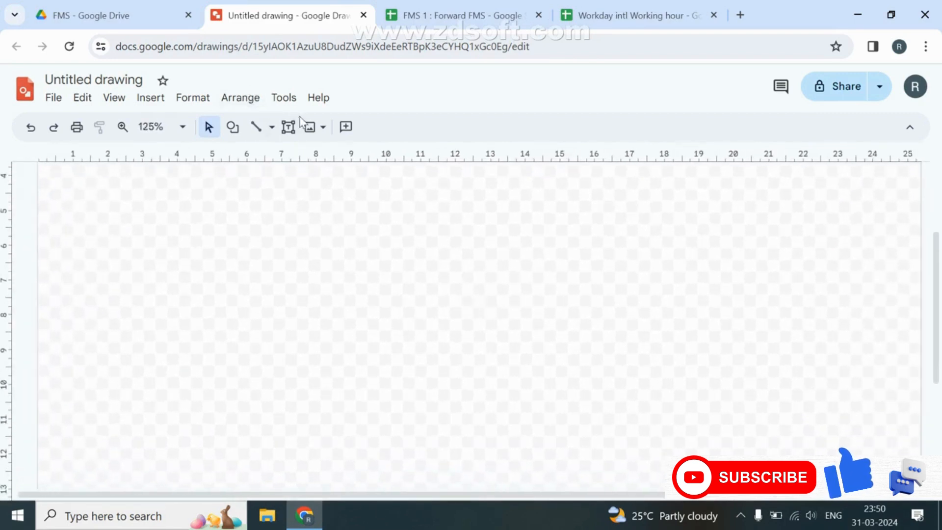
{"action": "left_click", "coordinate": [235, 131]}
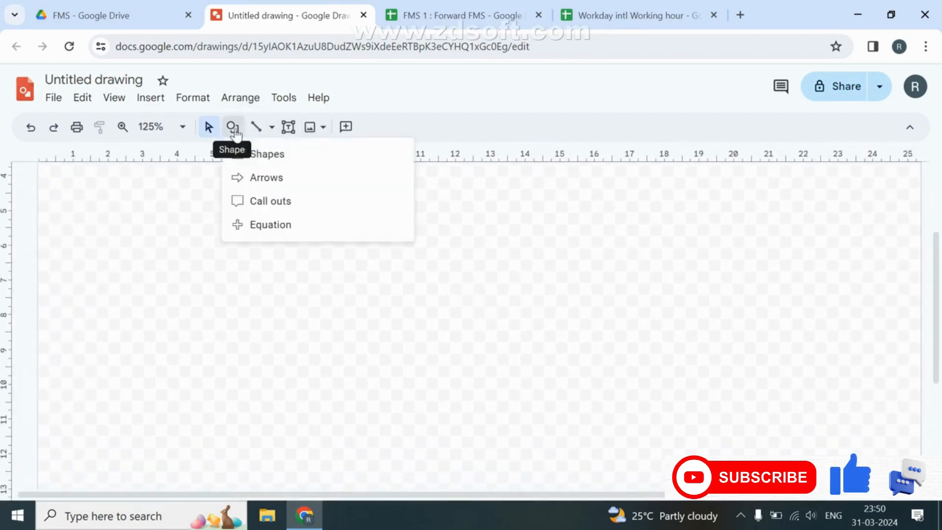
{"action": "left_click", "coordinate": [163, 2]}
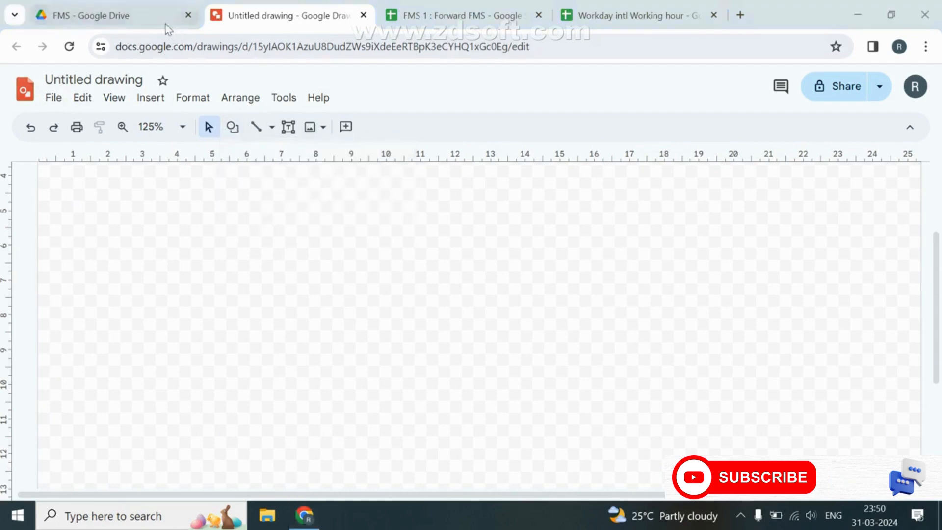
{"action": "left_click", "coordinate": [166, 23]}
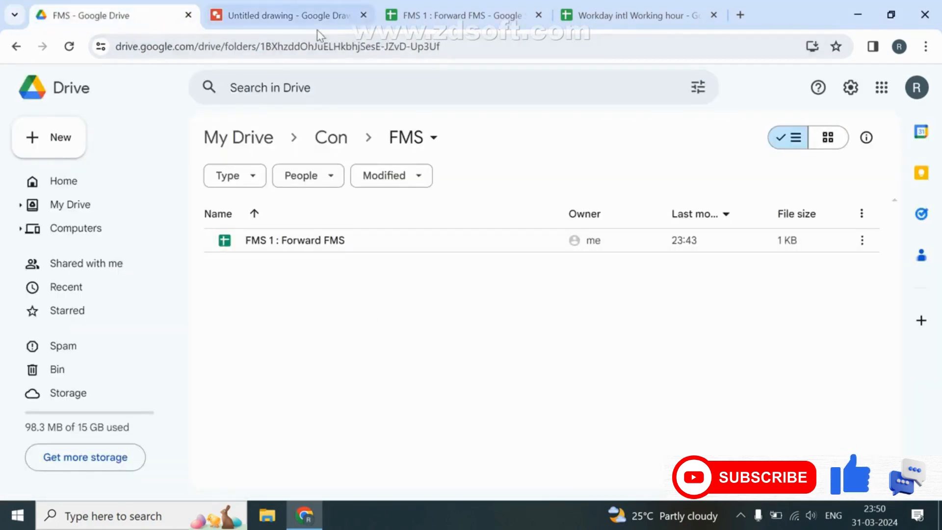
{"action": "left_click", "coordinate": [290, 15]}
Rename the drawing from 'Untitled drawing' to 'Order FMS', fixing the lowercase s.
{"action": "left_click", "coordinate": [98, 79]}
{"action": "key", "text": "BackSpace"}
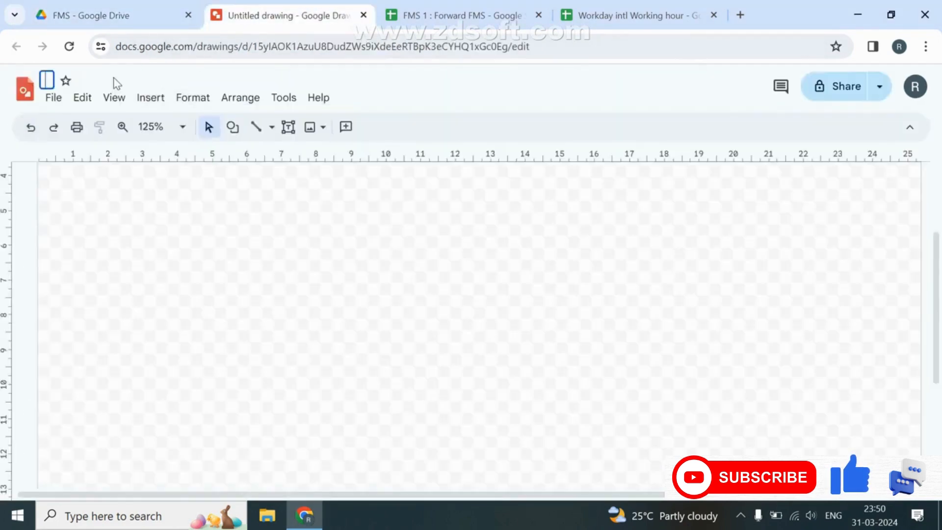
{"action": "type", "text": "Order FMs"}
{"action": "key", "text": "Return"}
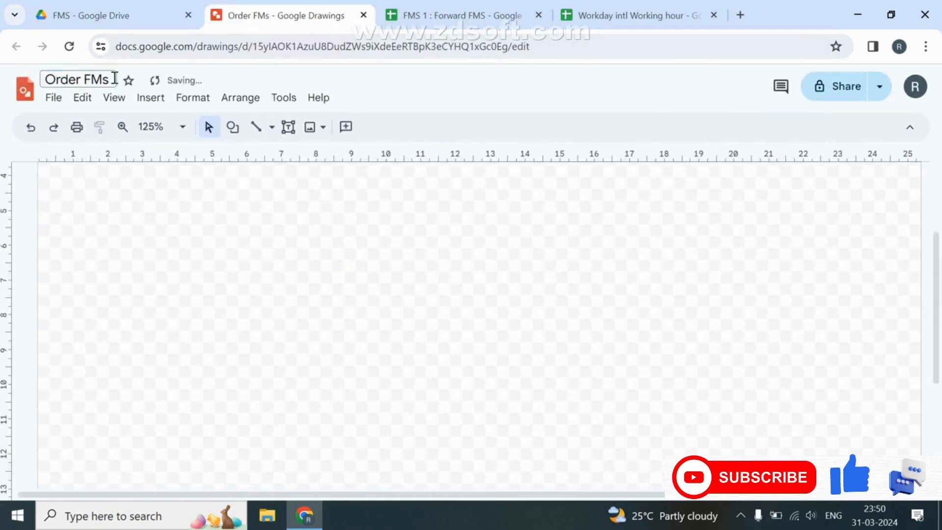
{"action": "left_click", "coordinate": [114, 78]}
{"action": "key", "text": "BackSpace"}
{"action": "type", "text": "S"}
{"action": "key", "text": "Return"}
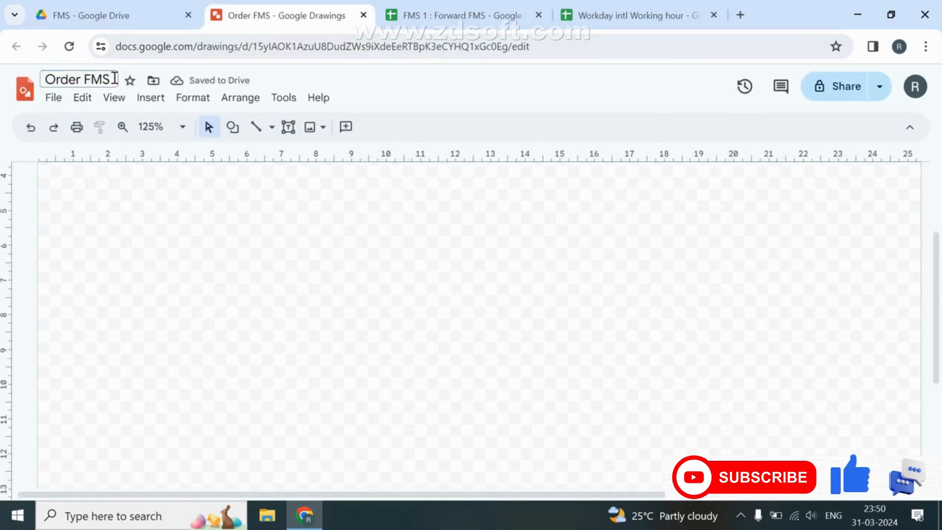
Refresh the FMS folder in Drive to confirm Order FMS is listed.
{"action": "left_click", "coordinate": [107, 15]}
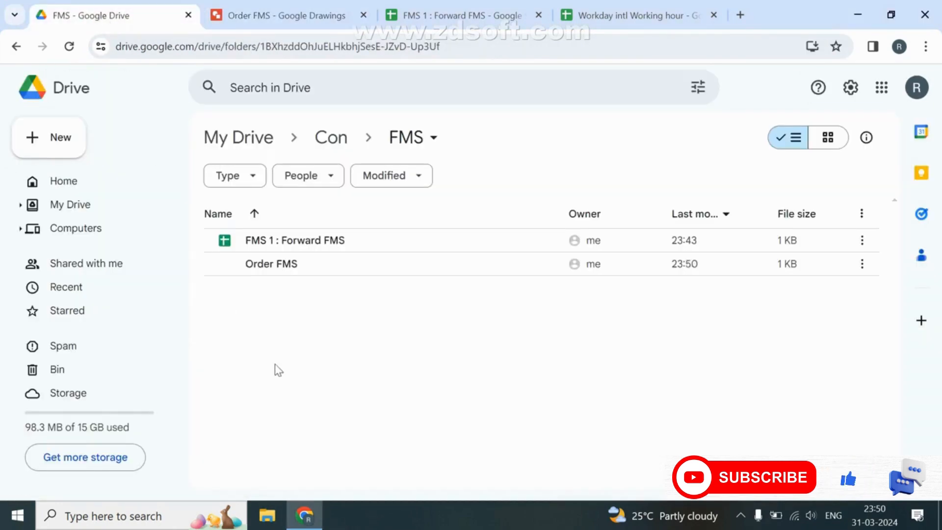
{"action": "key", "text": "F5"}
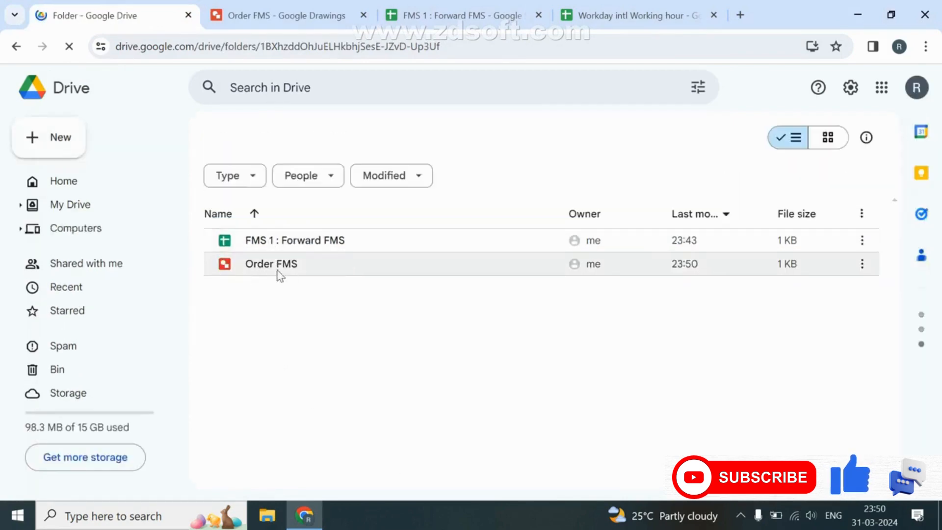
{"action": "left_click", "coordinate": [260, 15]}
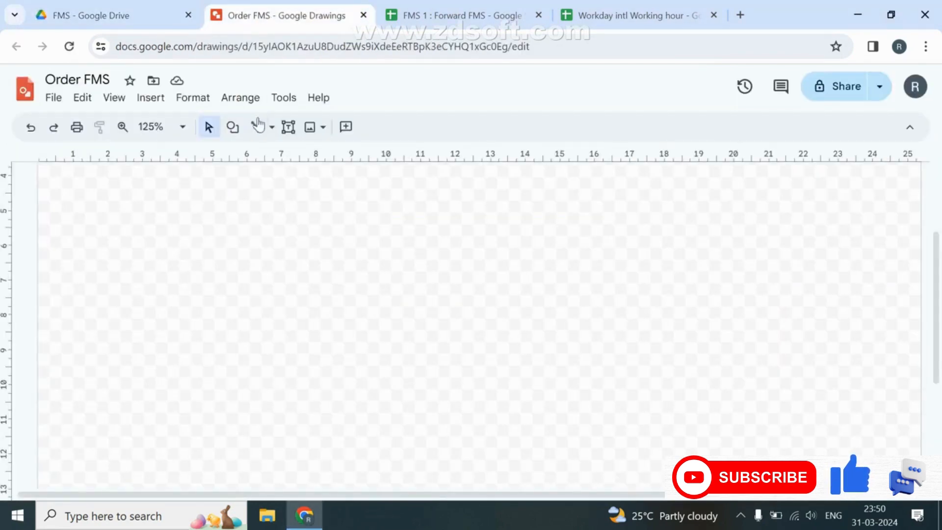
Show the Shapes submenu of the Shape menu to see the available shapes.
{"action": "left_click", "coordinate": [233, 130]}
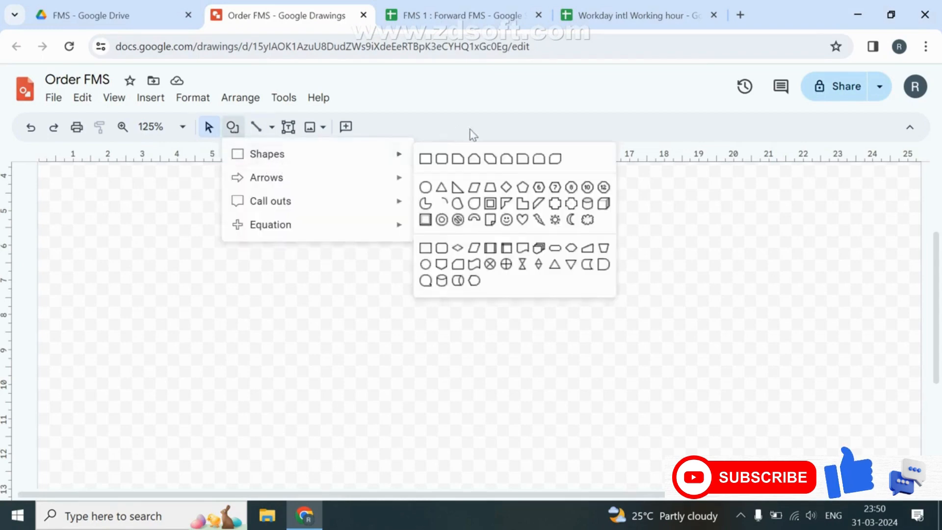
{"action": "mouse_move", "coordinate": [381, 165]}
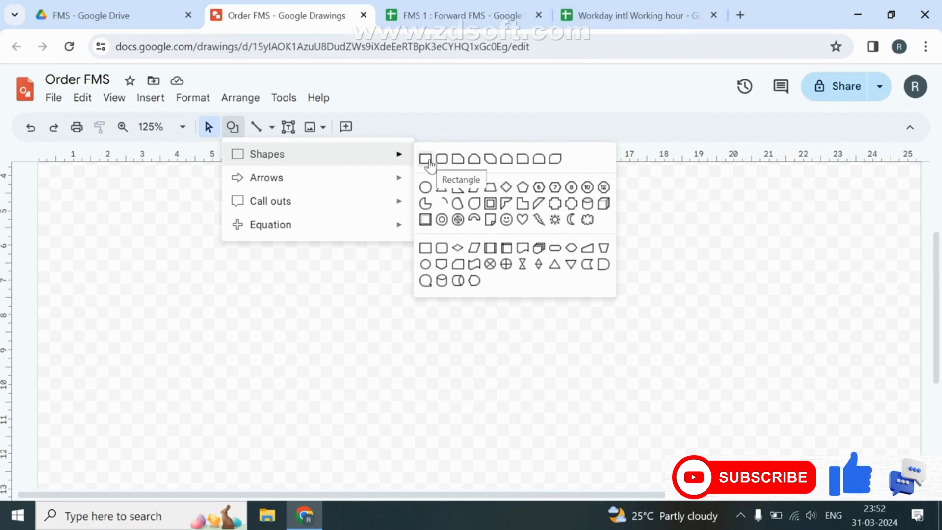
Insert an oval near the top centre of the canvas, then switch to the FMS 1 : Forward FMS sheet.
{"action": "left_click", "coordinate": [425, 188]}
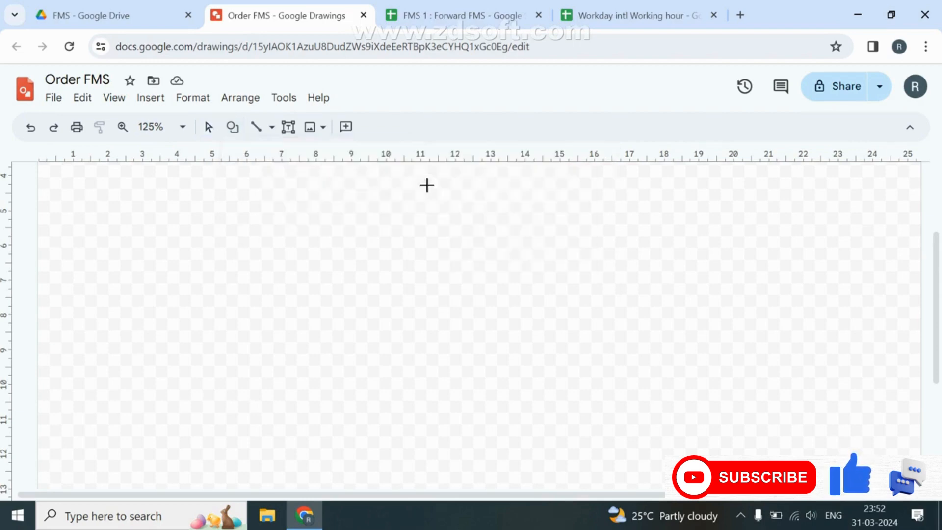
{"action": "left_click", "coordinate": [392, 186]}
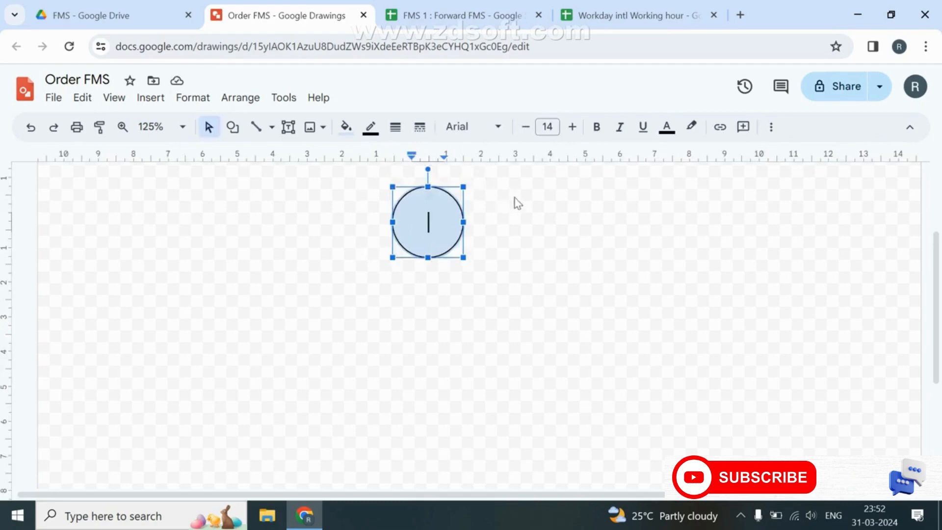
{"action": "left_click", "coordinate": [536, 213]}
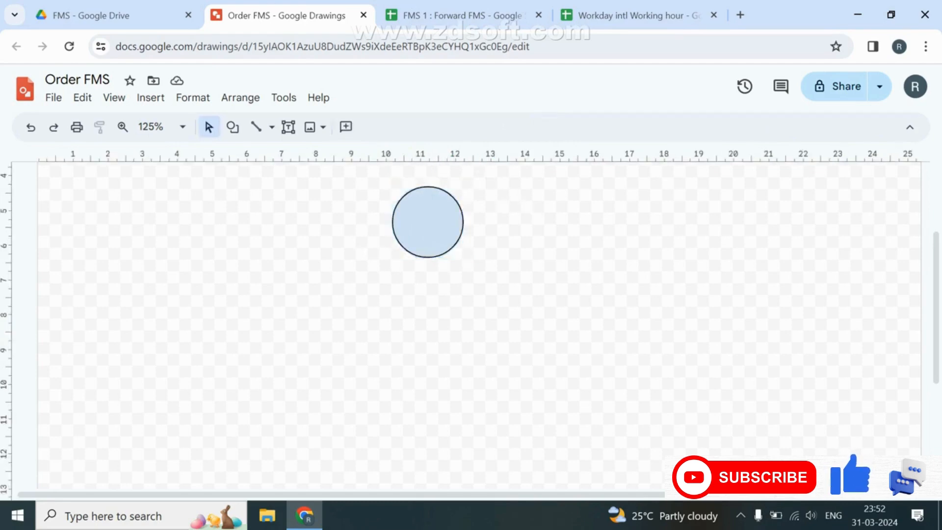
{"action": "left_click", "coordinate": [459, 16]}
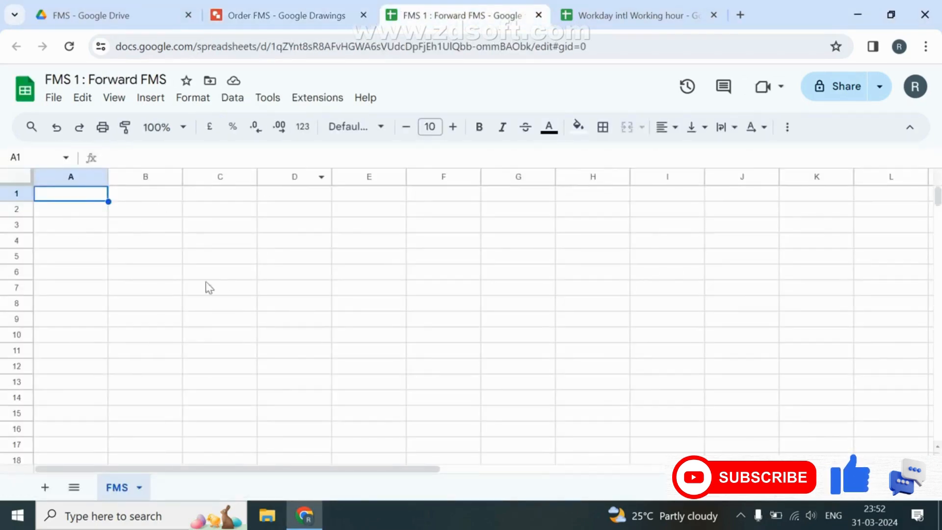
Enter 'What' / 'What is the' and 'Who' / 'Who is the Responsible' in C2:D3.
{"action": "left_click", "coordinate": [122, 213]}
{"action": "left_click", "coordinate": [241, 214]}
{"action": "type", "text": "What"}
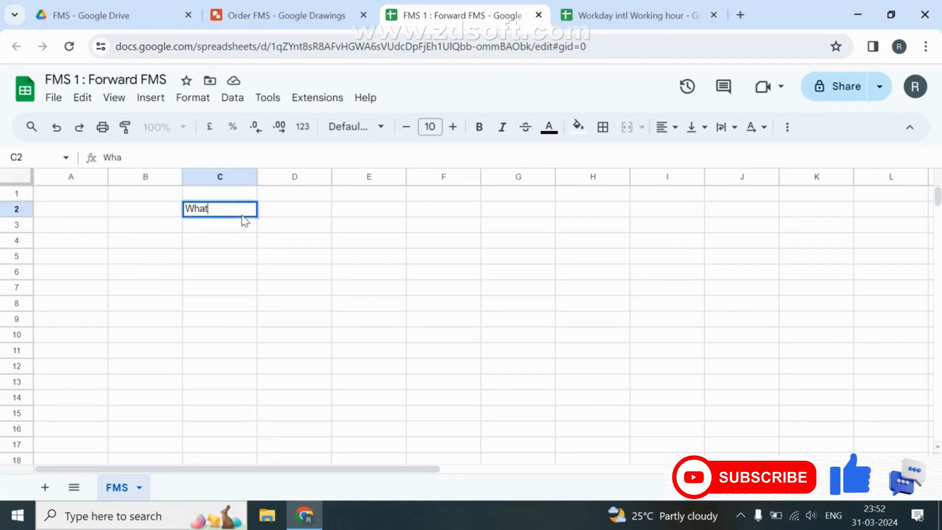
{"action": "key", "text": "Return"}
{"action": "key", "text": "Up"}
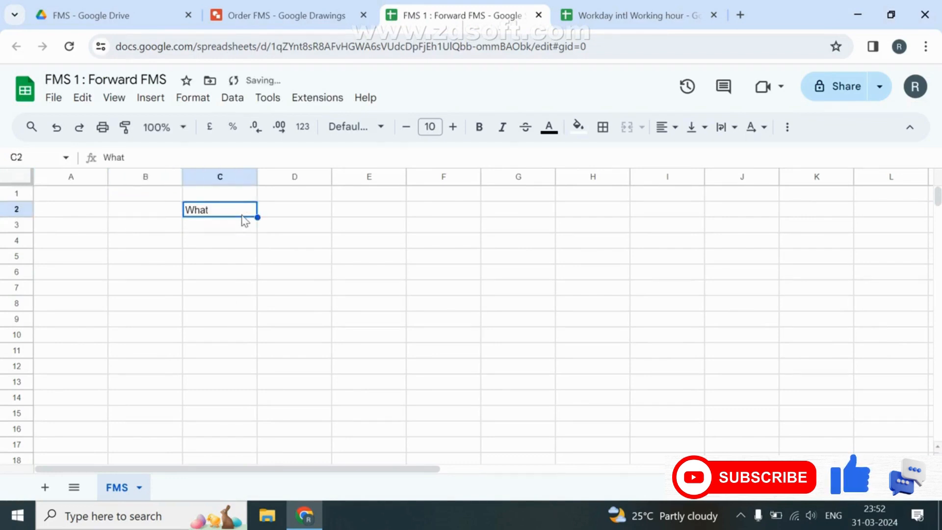
{"action": "key", "text": "Right"}
{"action": "type", "text": "What is"}
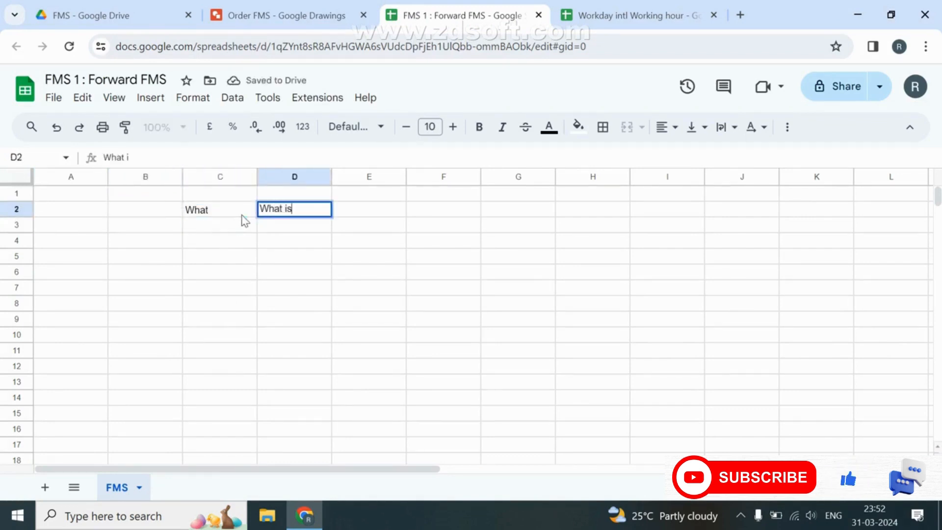
{"action": "type", "text": " the task"}
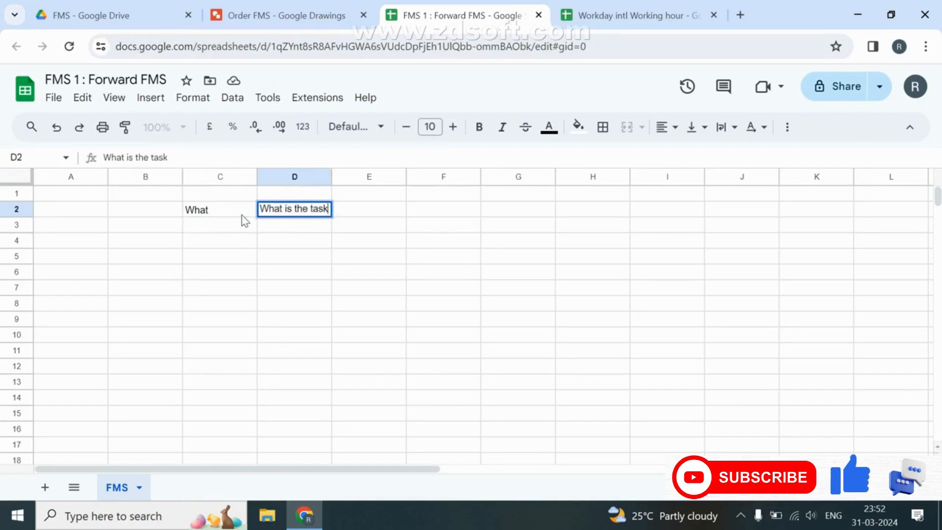
{"action": "left_click", "coordinate": [245, 221]}
{"action": "type", "text": "Who"}
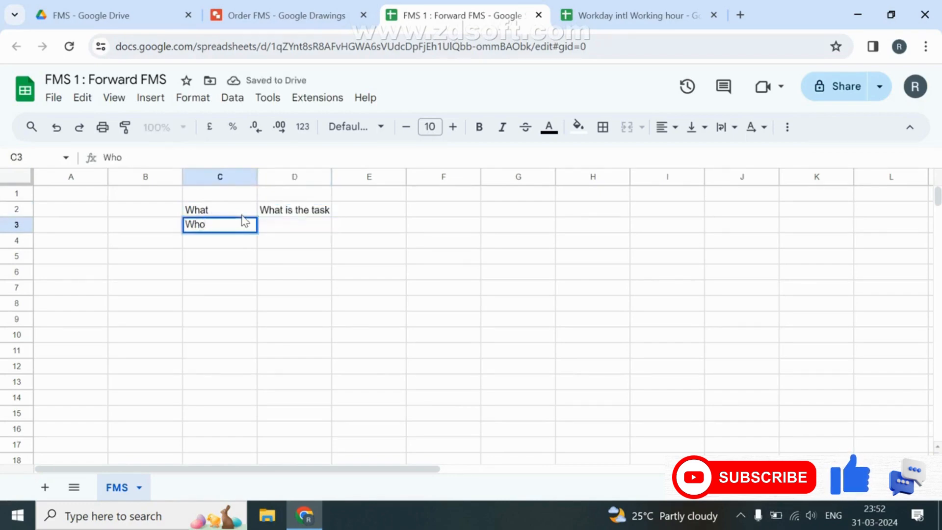
{"action": "key", "text": "Tab"}
{"action": "type", "text": "Who "}
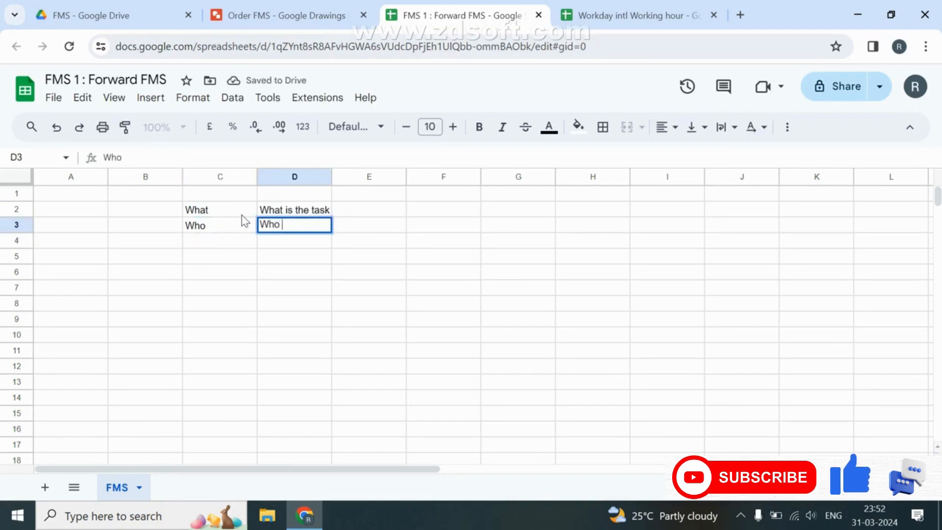
{"action": "type", "text": "will"}
{"action": "key", "text": "BackSpace"}
{"action": "key", "text": "BackSpace"}
{"action": "key", "text": "BackSpace"}
{"action": "key", "text": "BackSpace"}
{"action": "key", "text": "BackSpace"}
{"action": "type", "text": "is the "}
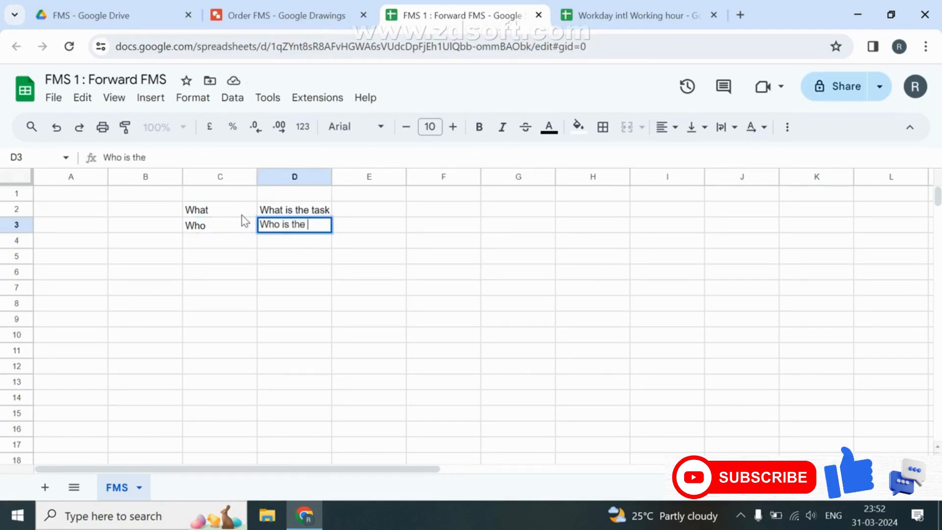
{"action": "type", "text": "Responsible"}
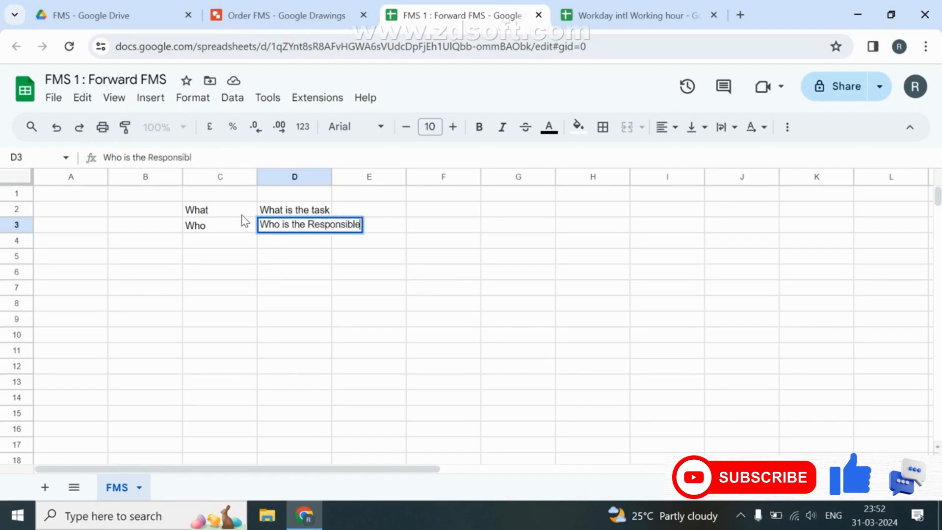
{"action": "key", "text": "Return"}
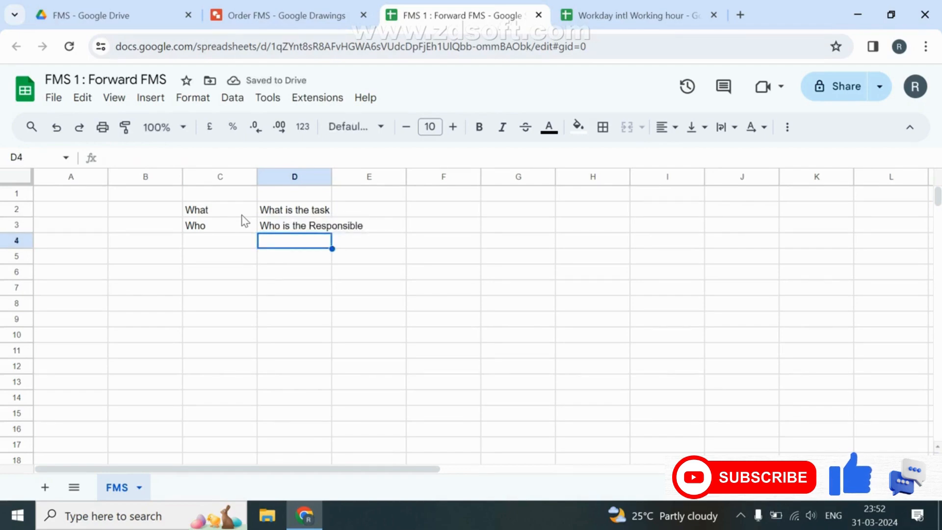
Enter 'When' / 'Timeline to Close' and 'How' / 'Action point : how they will complete the task' in C4:D5.
{"action": "key", "text": "Left"}
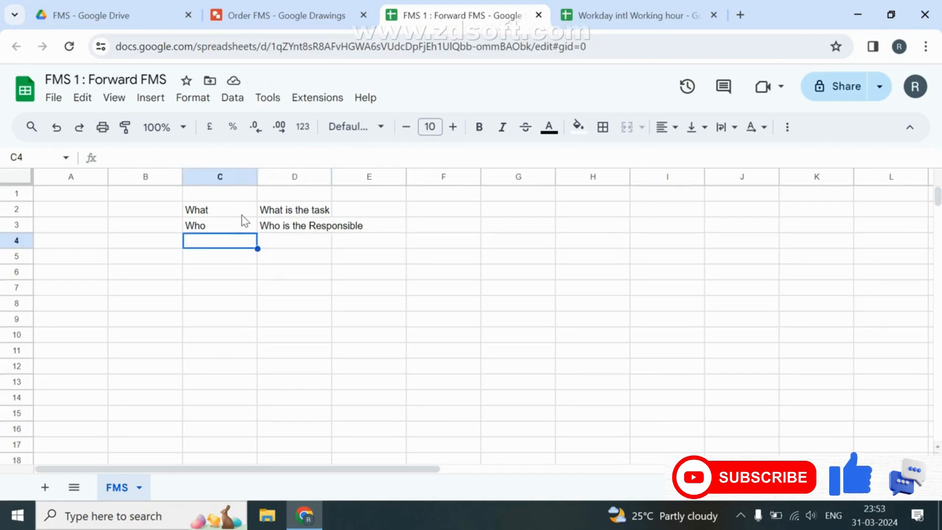
{"action": "type", "text": "When"}
{"action": "key", "text": "Tab"}
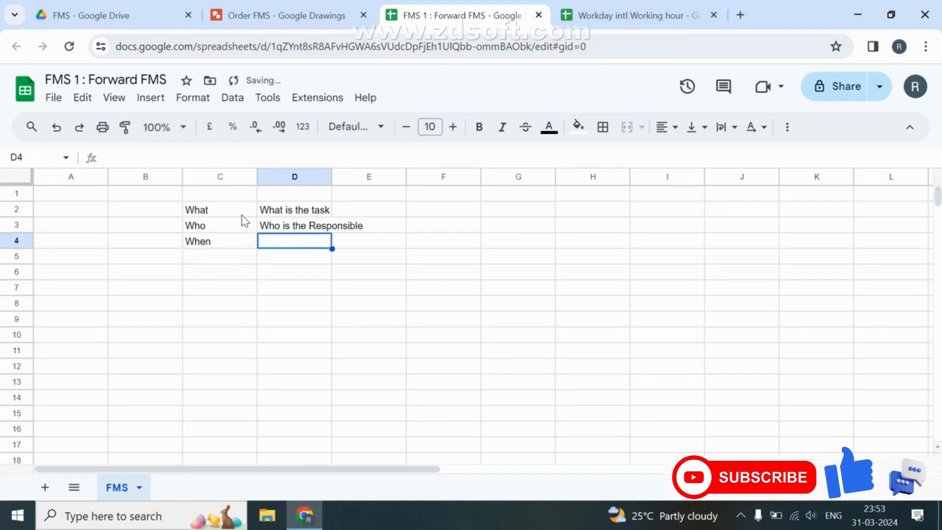
{"action": "type", "text": "Time"}
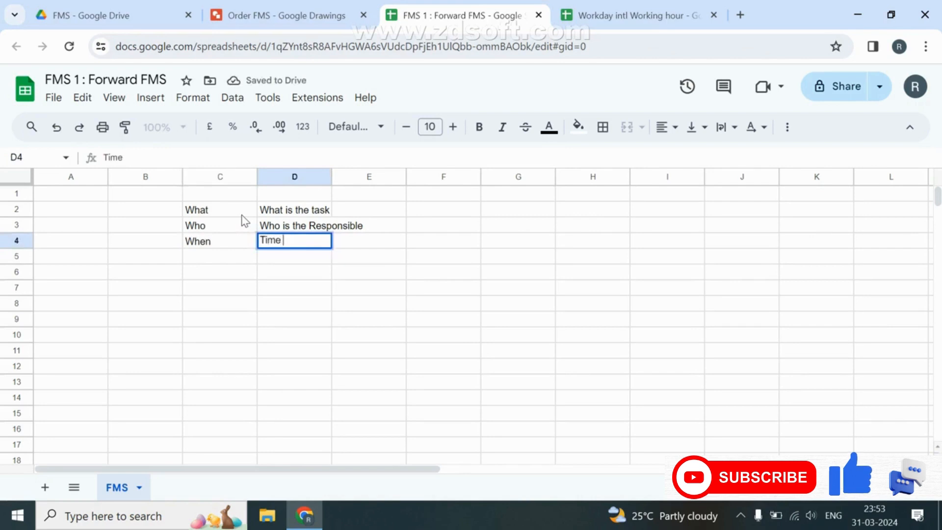
{"action": "type", "text": "line to Clo"}
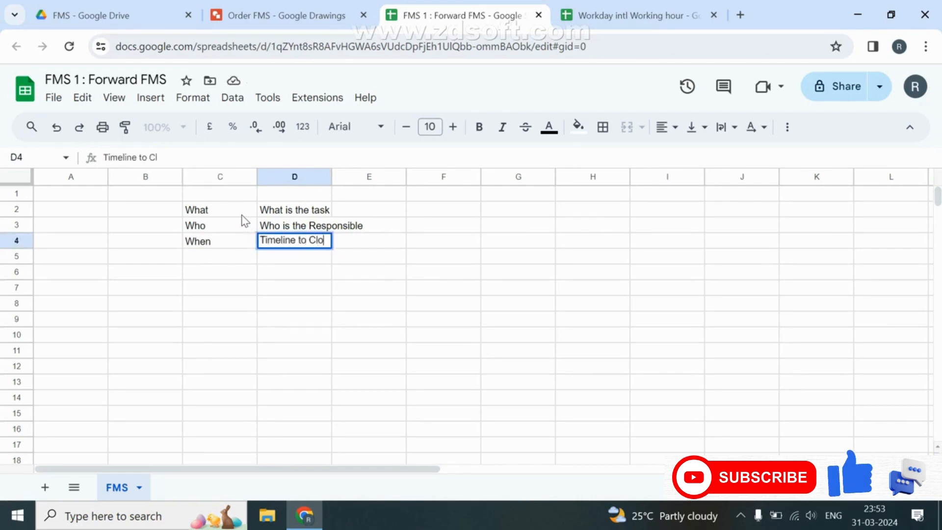
{"action": "type", "text": "se"}
{"action": "key", "text": "Return"}
{"action": "key", "text": "Left"}
{"action": "type", "text": "How"}
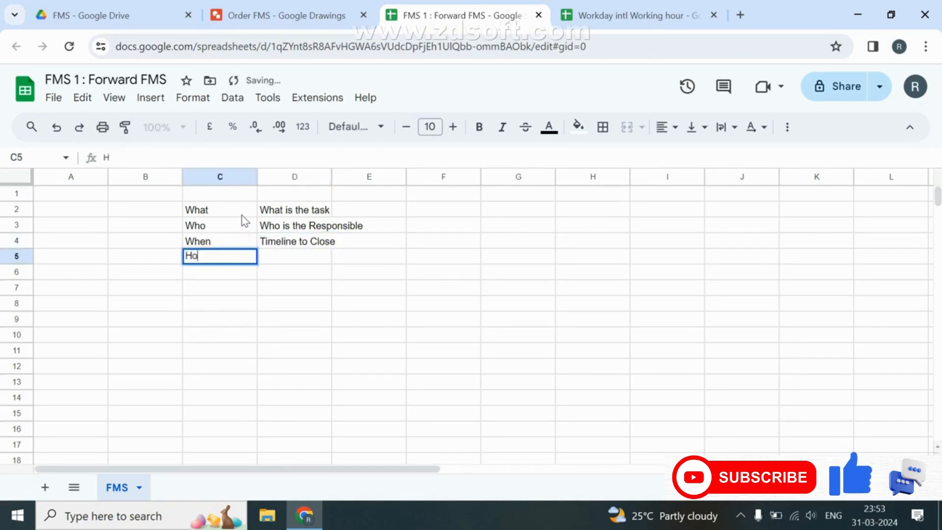
{"action": "key", "text": "Return"}
{"action": "key", "text": "Up"}
{"action": "key", "text": "Right"}
{"action": "type", "text": "Act"}
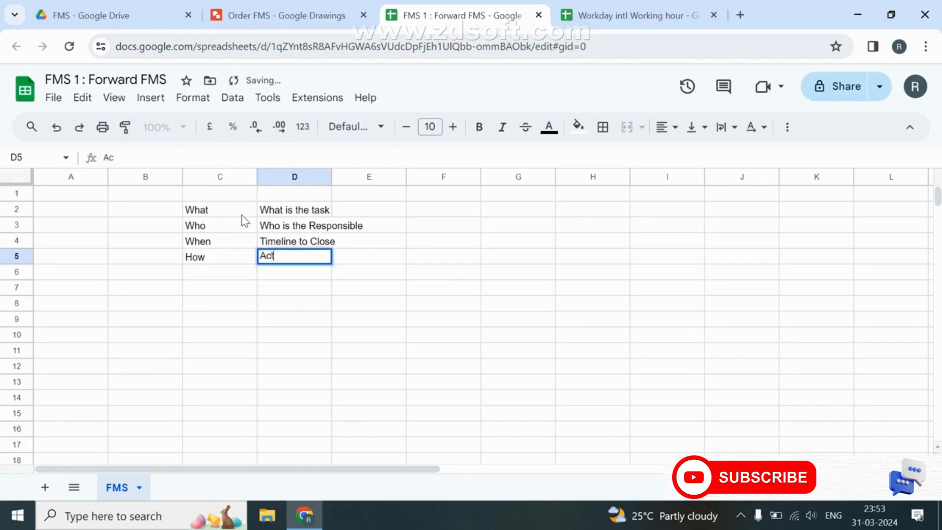
{"action": "type", "text": "ion point"}
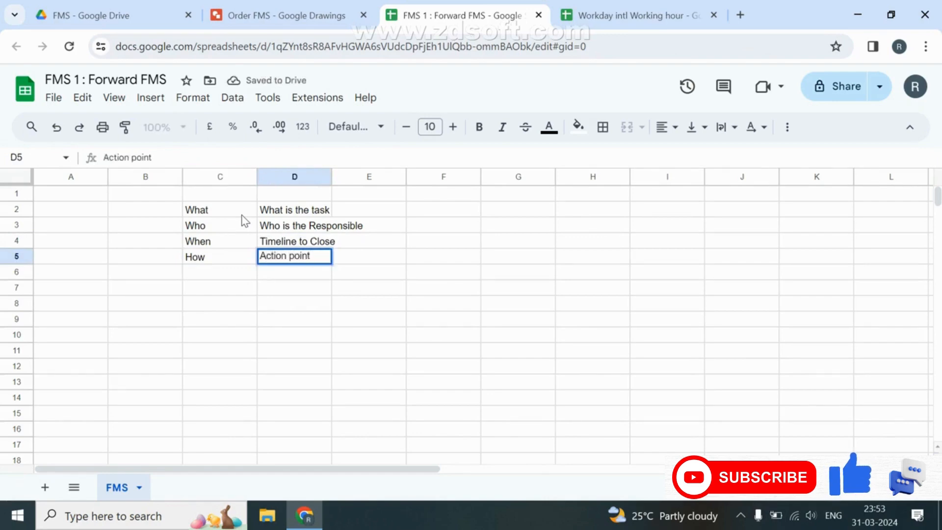
{"action": "type", "text": " : how"}
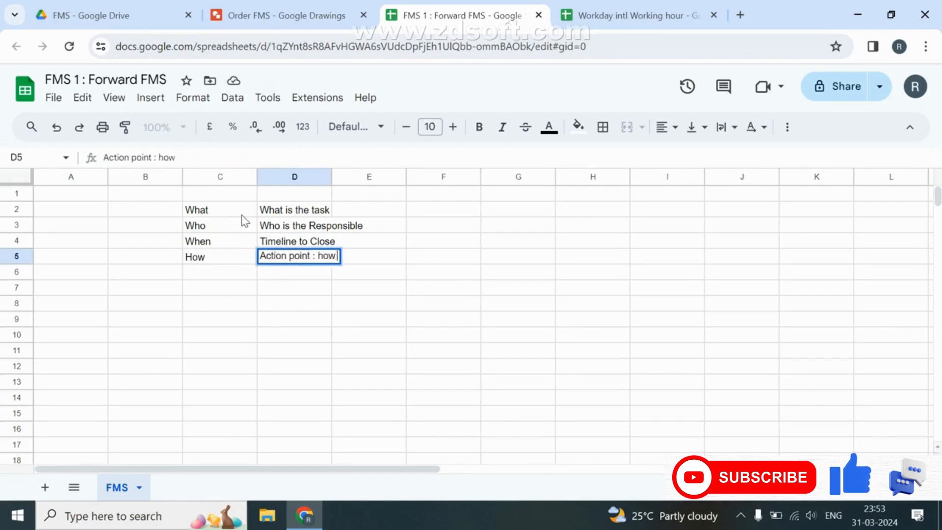
{"action": "type", "text": " they"}
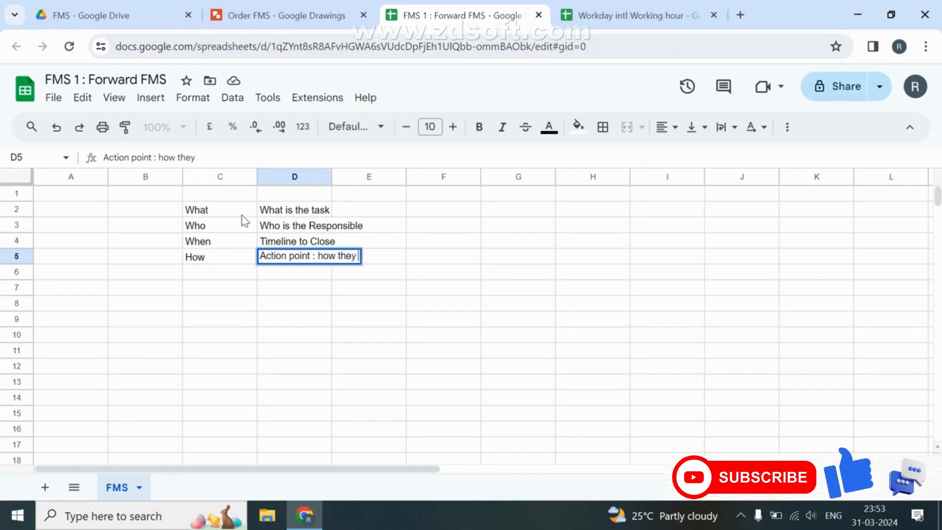
{"action": "type", "text": " will complete"}
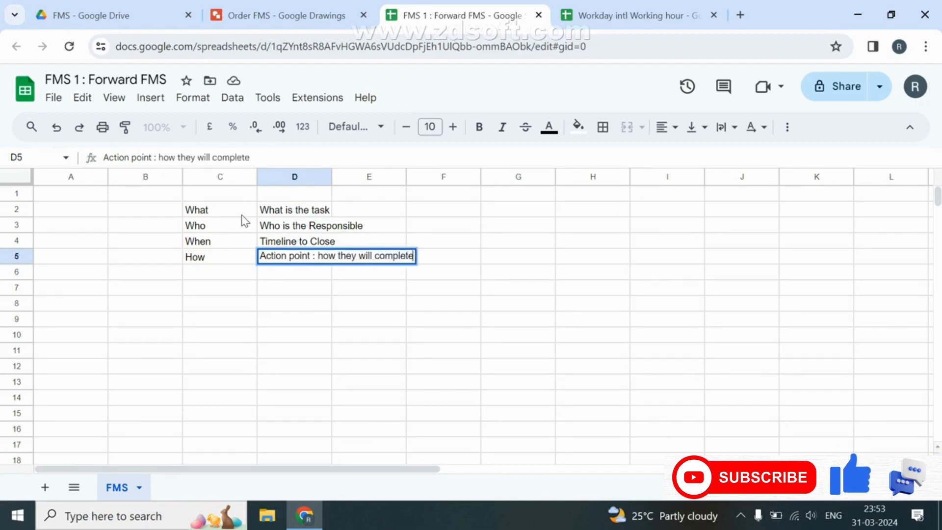
{"action": "type", "text": " the task"}
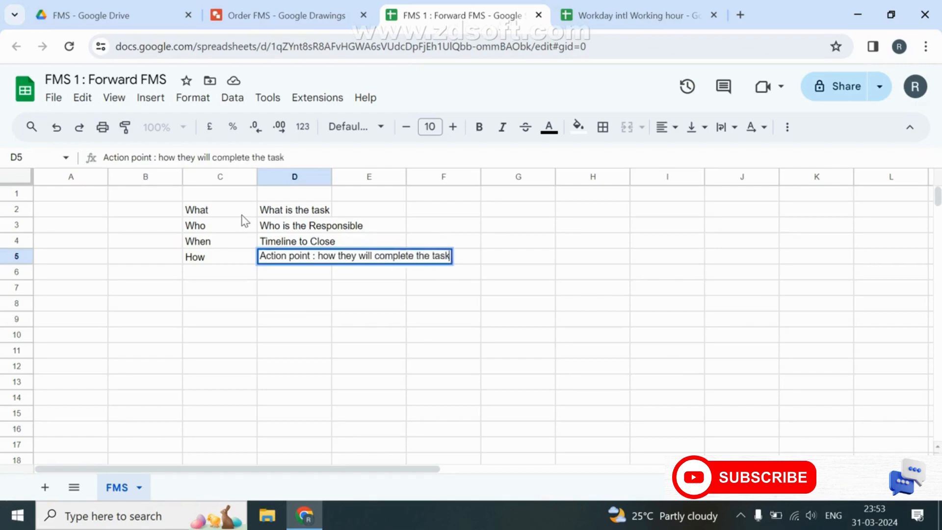
{"action": "key", "text": "Return"}
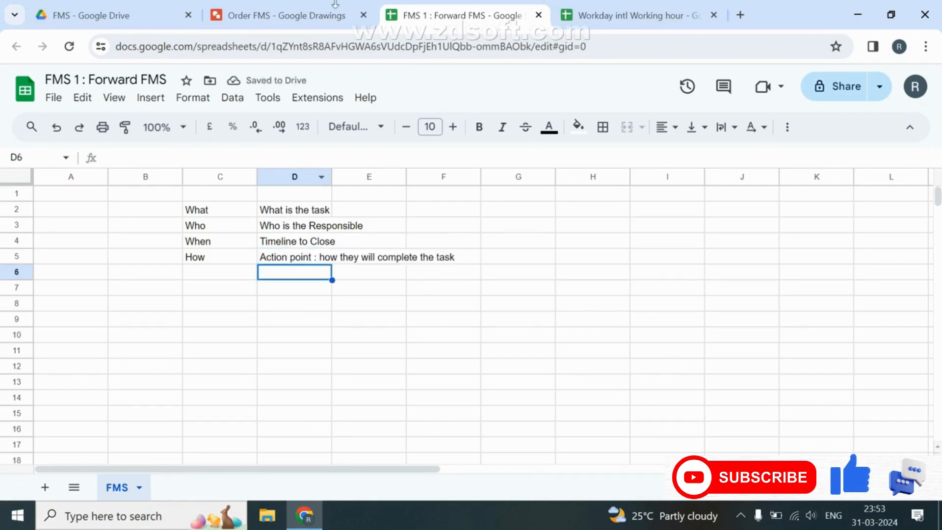
Label the circle 'Received Order' and stretch it into an oval.
{"action": "left_click", "coordinate": [290, 24]}
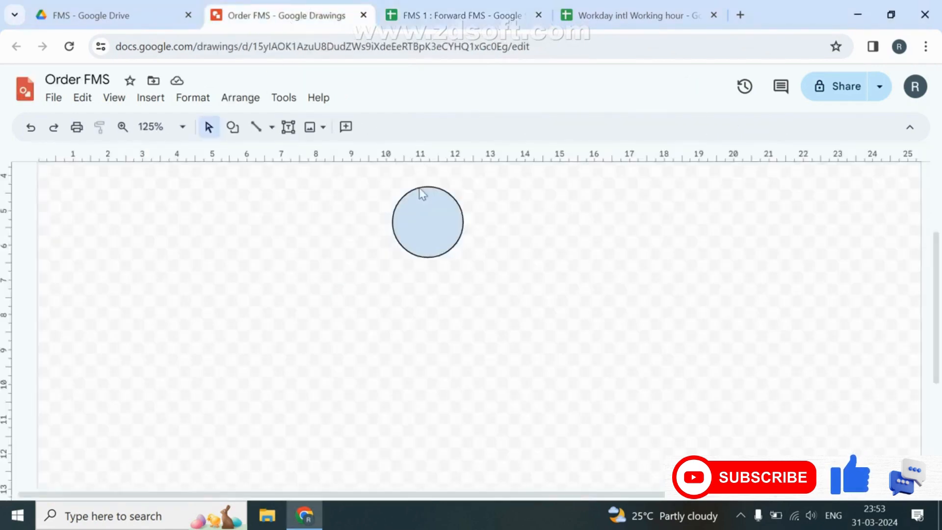
{"action": "double_click", "coordinate": [422, 218]}
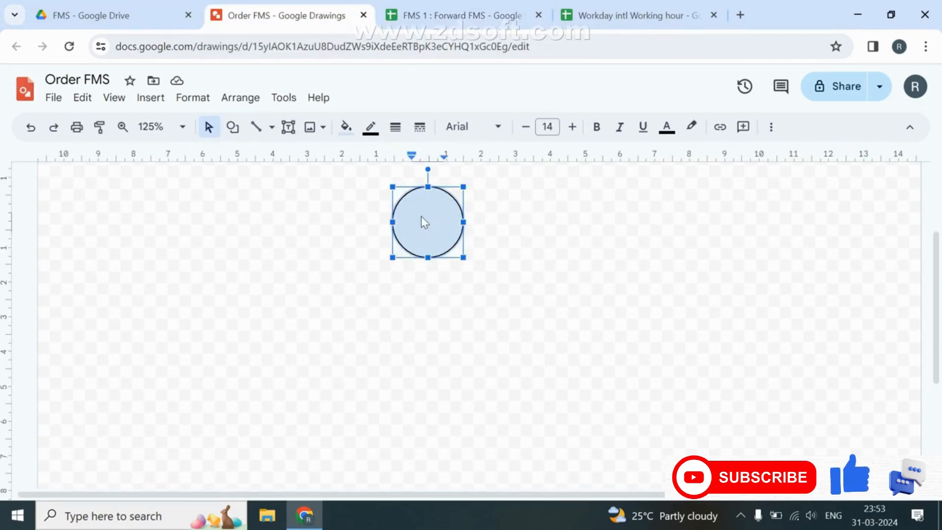
{"action": "type", "text": "receive"}
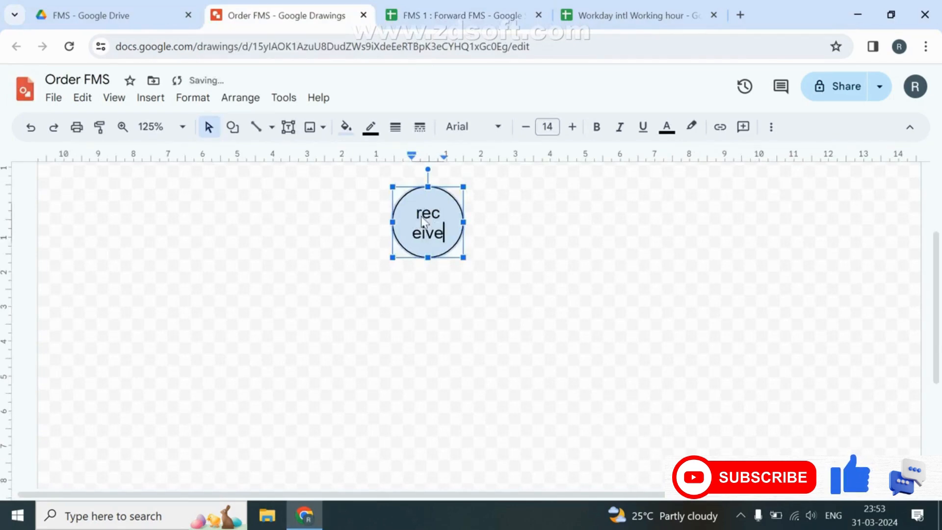
{"action": "type", "text": "d Order"}
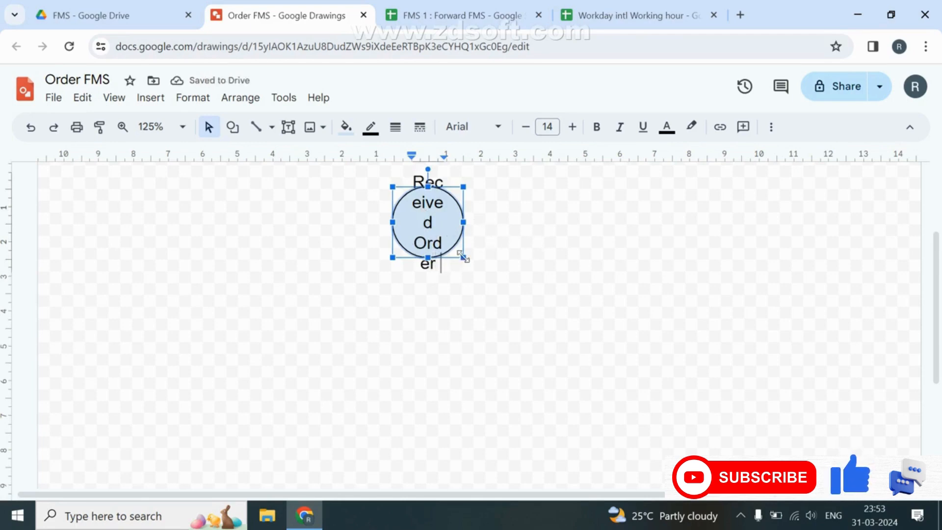
{"action": "left_click_drag", "start_coordinate": [463, 256], "coordinate": [499, 272]}
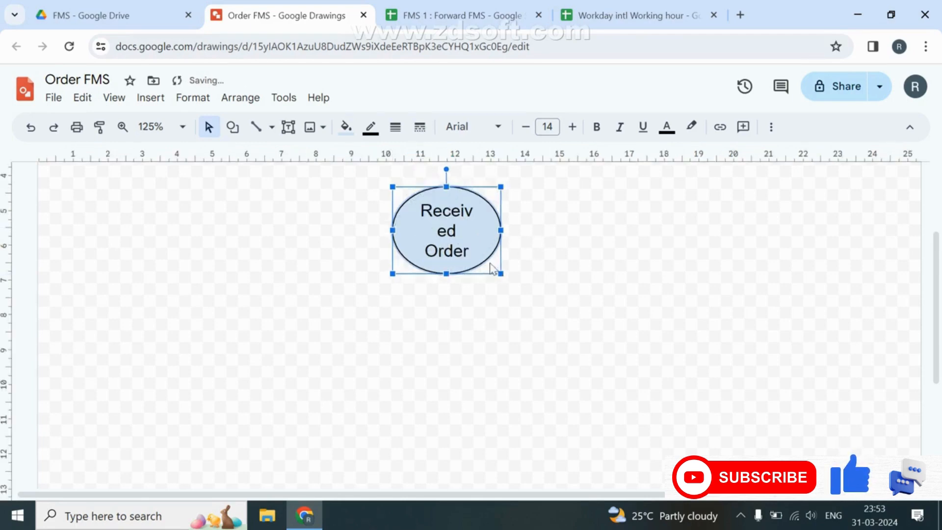
Reduce the oval's text to size 9 and shrink the oval slightly.
{"action": "scroll", "coordinate": [493, 269], "scroll_direction": "down", "scroll_amount": 3}
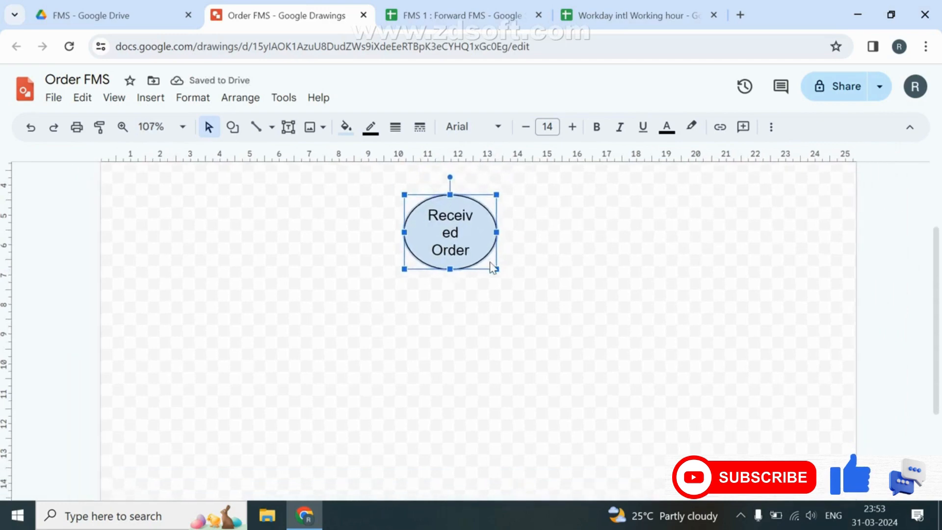
{"action": "double_click", "coordinate": [455, 231]}
{"action": "key", "text": "ctrl+a"}
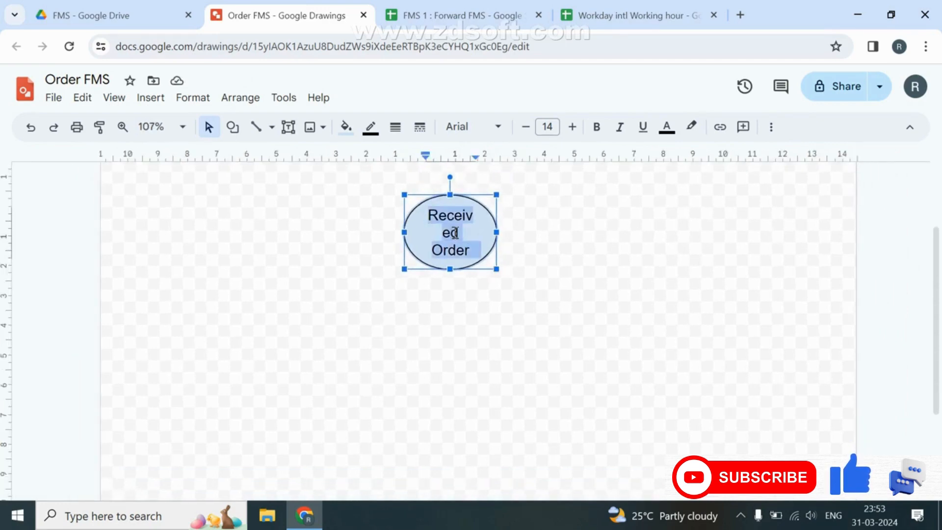
{"action": "left_click", "coordinate": [532, 128]}
{"action": "left_click", "coordinate": [532, 128]}
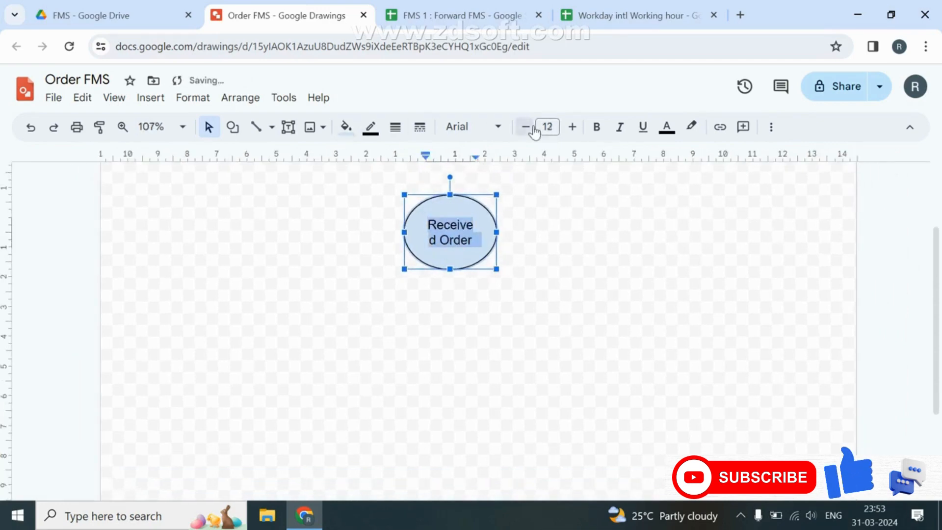
{"action": "left_click", "coordinate": [532, 128]}
{"action": "left_click", "coordinate": [532, 128]}
{"action": "left_click", "coordinate": [532, 128]}
{"action": "left_click", "coordinate": [601, 341]}
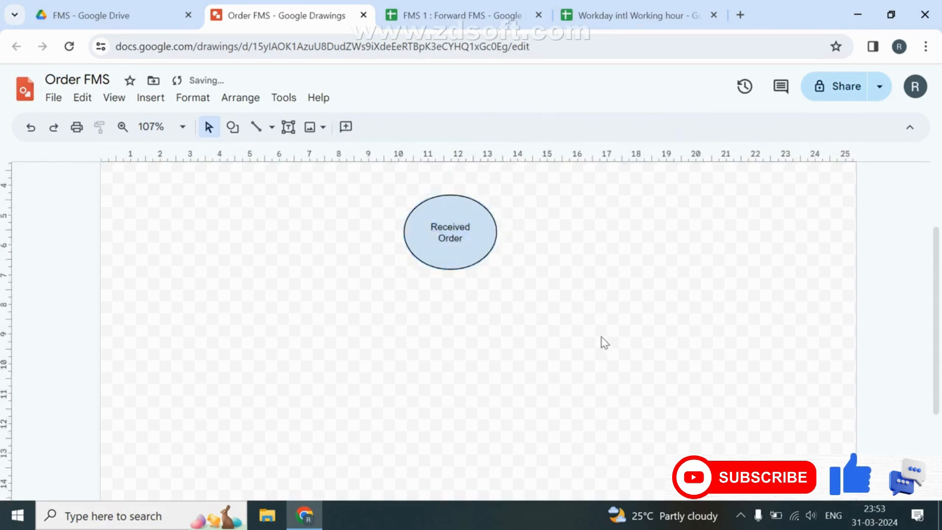
{"action": "left_click", "coordinate": [468, 238]}
{"action": "left_click_drag", "start_coordinate": [497, 269], "coordinate": [483, 259]}
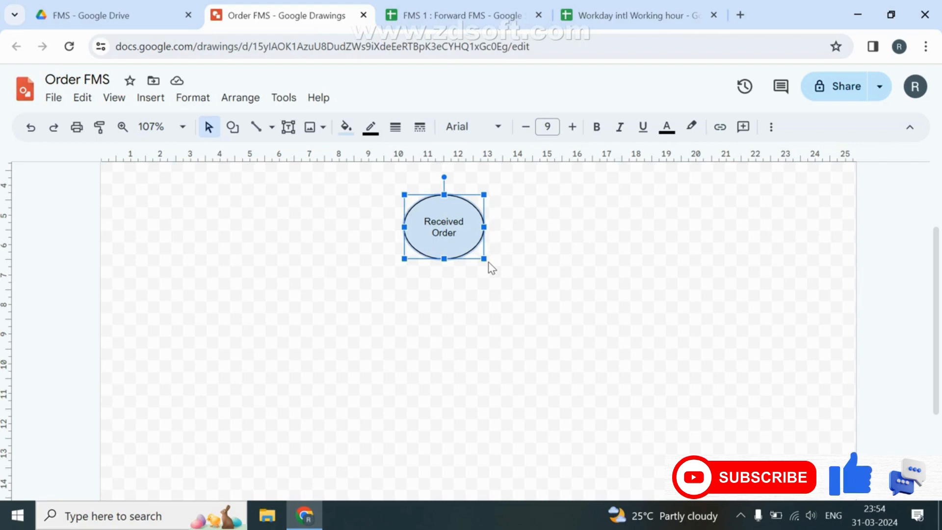
{"action": "left_click", "coordinate": [471, 296]}
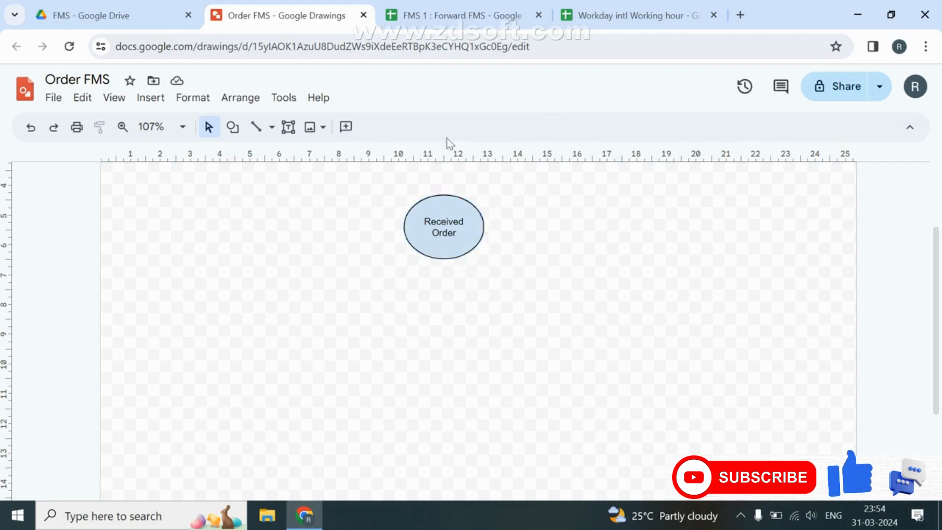
Draw an arrow from the bottom of the Received Order oval leading down and to the right.
{"action": "left_click", "coordinate": [271, 127]}
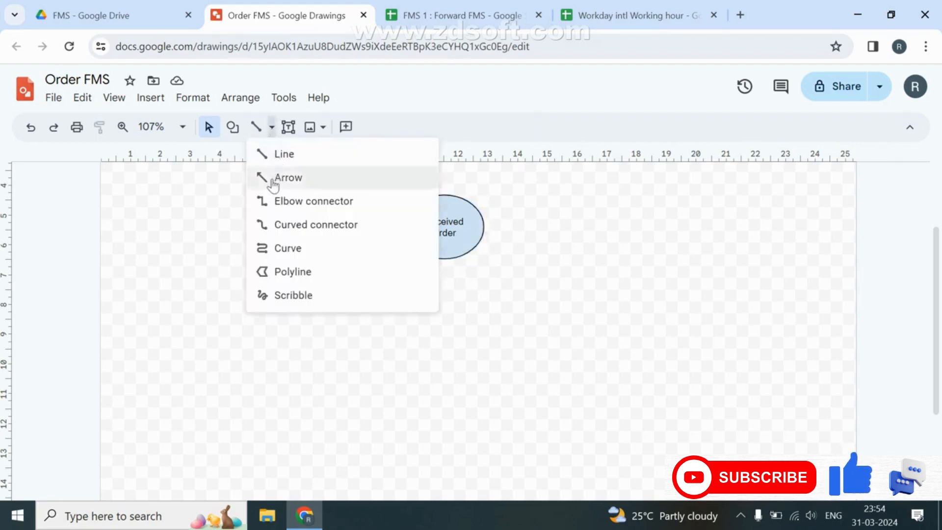
{"action": "left_click", "coordinate": [274, 179]}
{"action": "left_click_drag", "start_coordinate": [443, 261], "coordinate": [515, 332]}
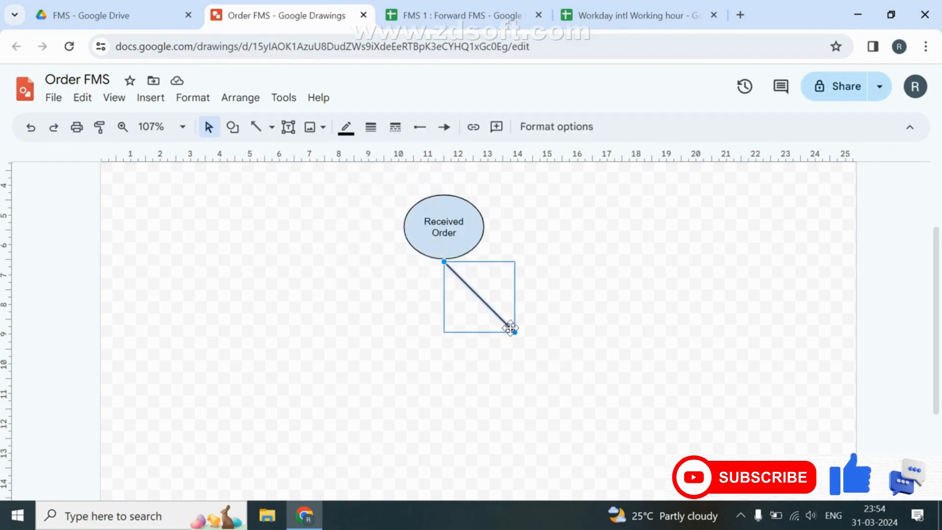
{"action": "left_click", "coordinate": [420, 337]}
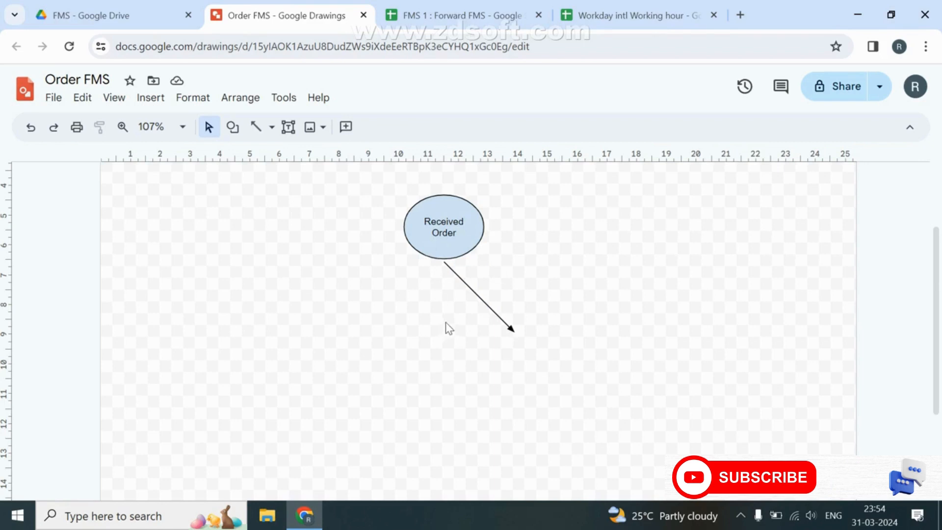
{"action": "left_click", "coordinate": [232, 127]}
{"action": "mouse_move", "coordinate": [323, 155]}
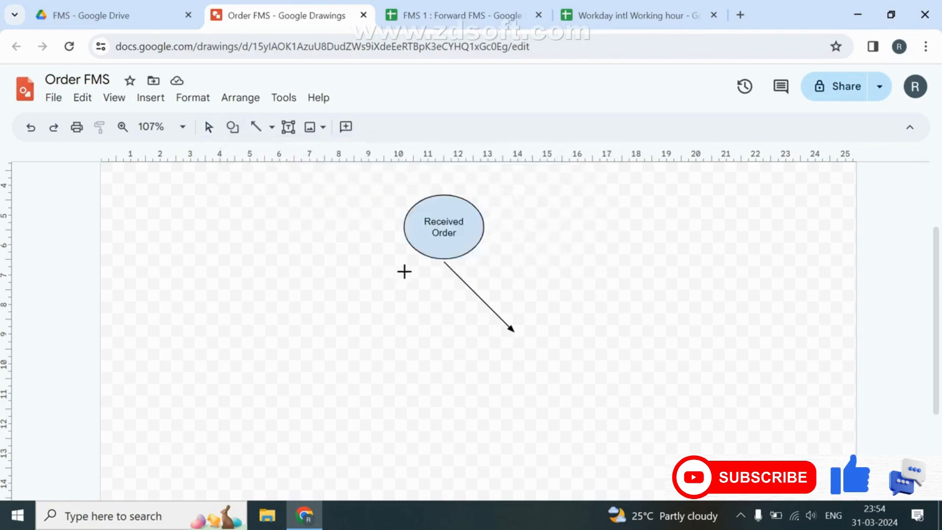
Draw a square below the oval, label it 'Dispatch the Stock', and widen it into a rectangle.
{"action": "left_click_drag", "start_coordinate": [375, 290], "coordinate": [446, 362]}
{"action": "left_click", "coordinate": [433, 331]}
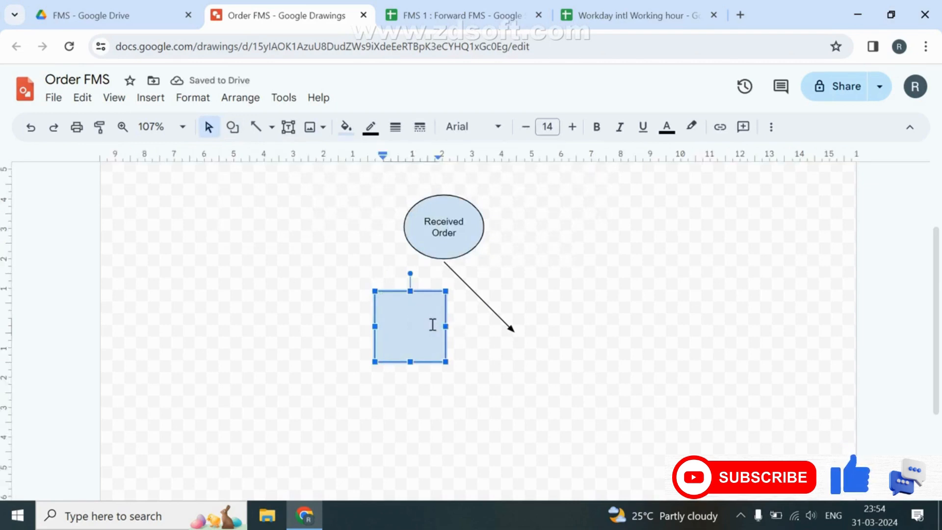
{"action": "type", "text": "Dispat"}
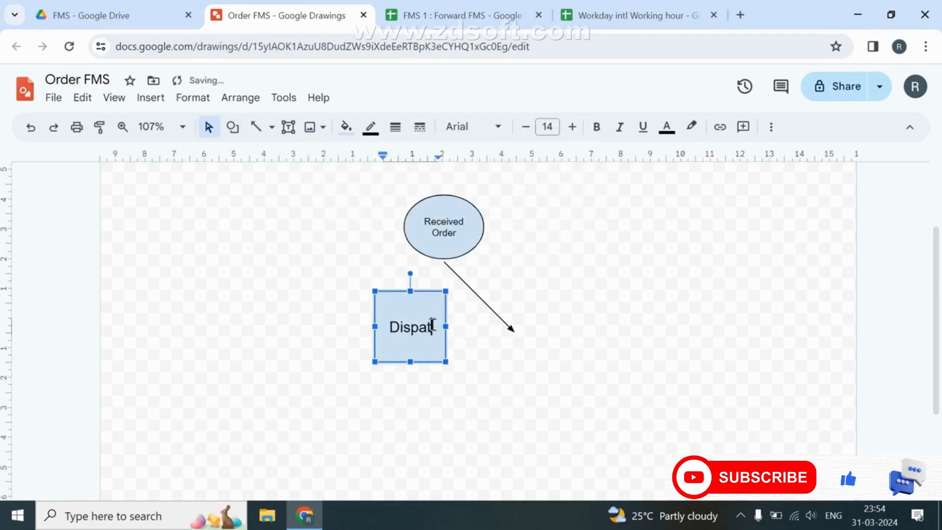
{"action": "type", "text": "ch the Stock"}
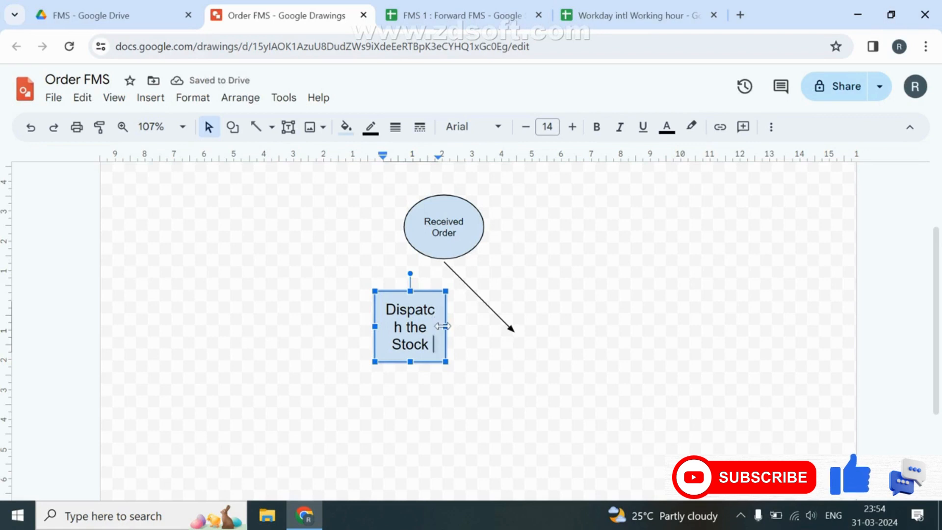
{"action": "left_click_drag", "start_coordinate": [444, 326], "coordinate": [687, 326]}
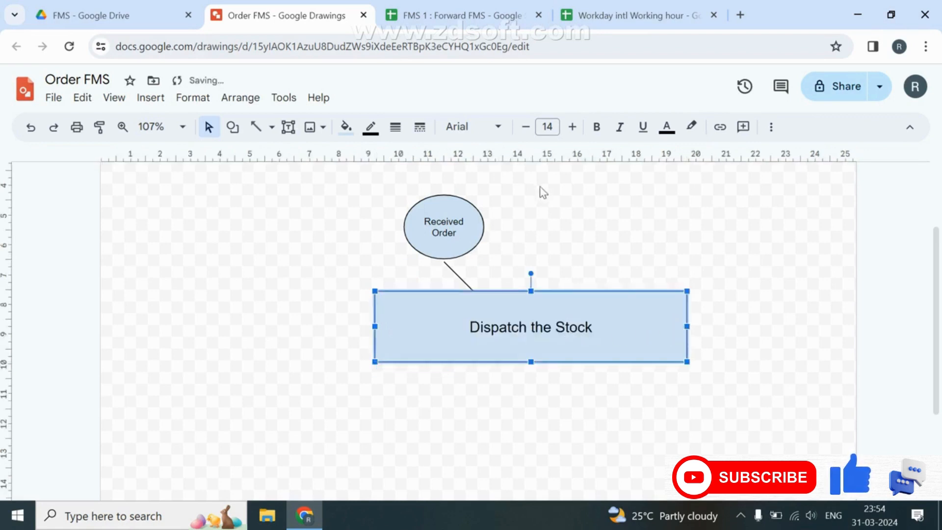
Set the rectangle's label to font size 9 and start a new line beneath it.
{"action": "left_click", "coordinate": [548, 126]}
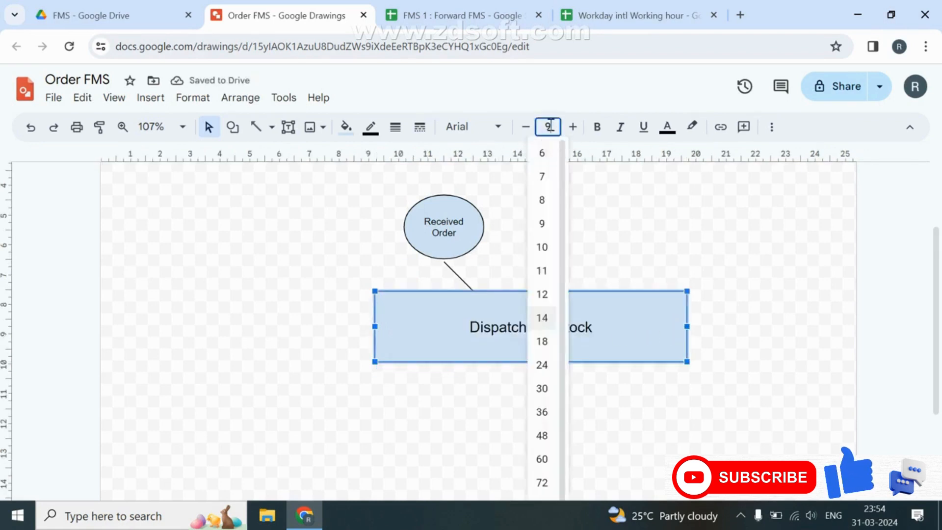
{"action": "type", "text": "9"}
{"action": "key", "text": "Return"}
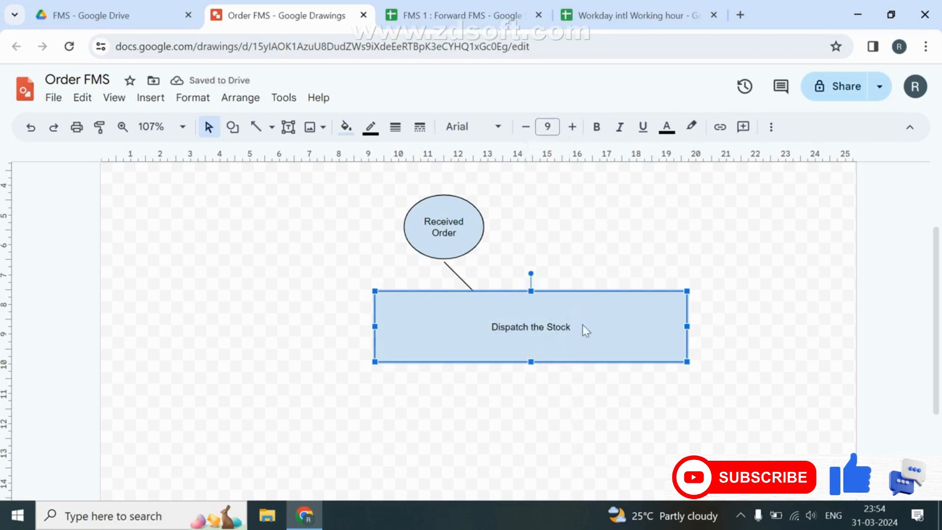
{"action": "left_click", "coordinate": [569, 326]}
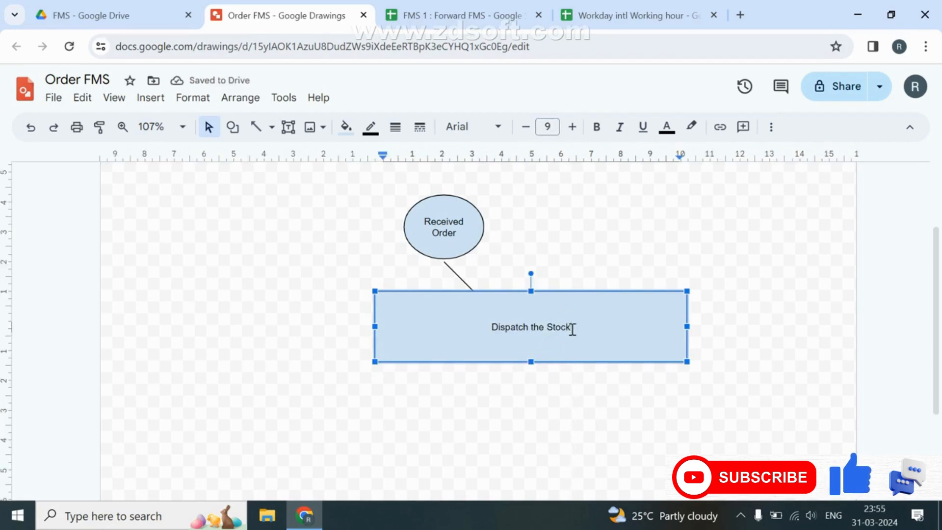
{"action": "key", "text": "Return"}
Check the FMS sheet, then add a 'Dispatch Executive' line with the executive's name to the rectangle.
{"action": "left_click", "coordinate": [454, 9]}
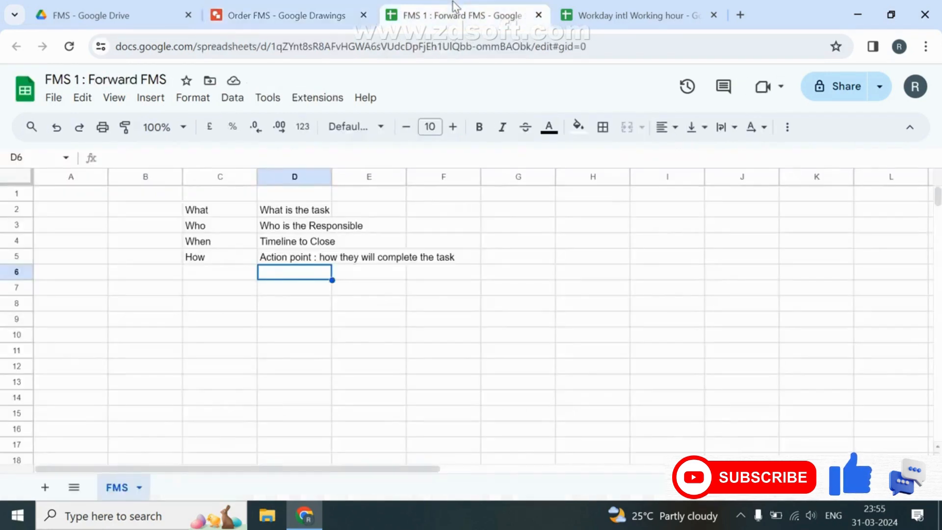
{"action": "left_click", "coordinate": [255, 17]}
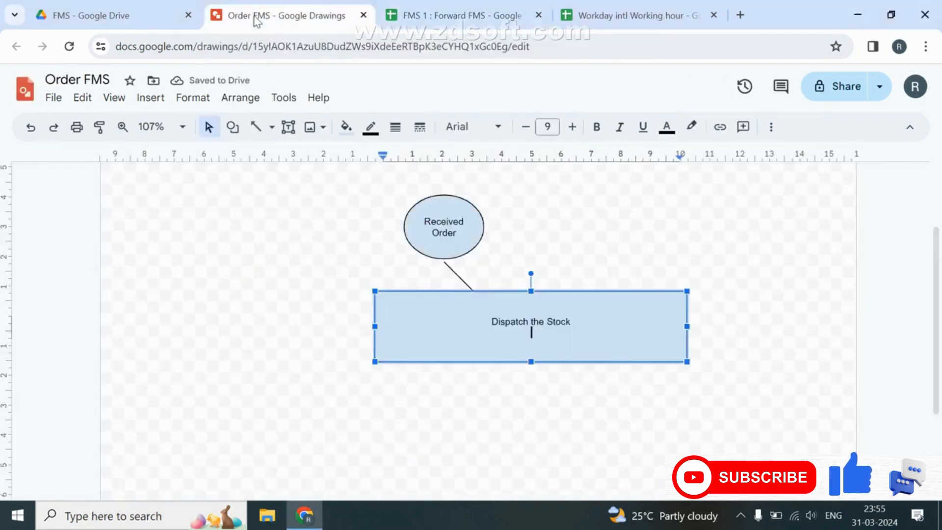
{"action": "type", "text": "Dis"}
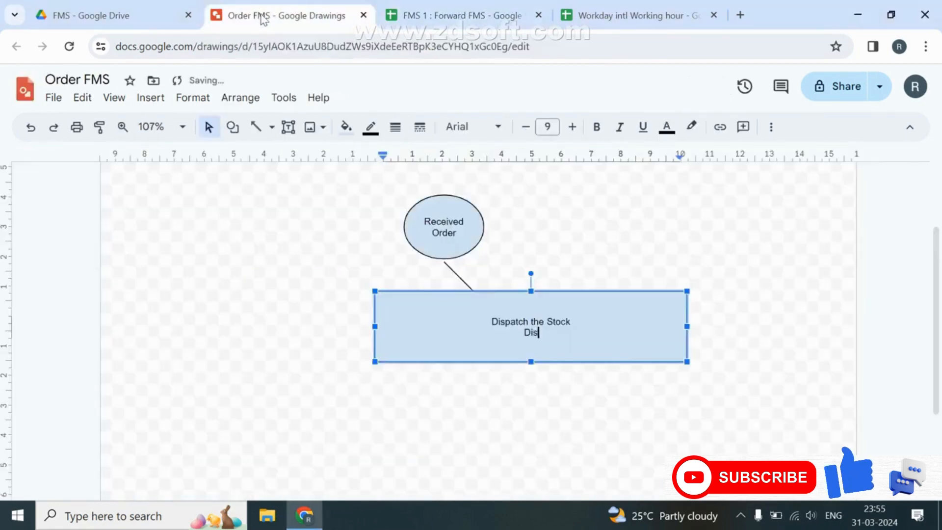
{"action": "type", "text": "patch Exec"}
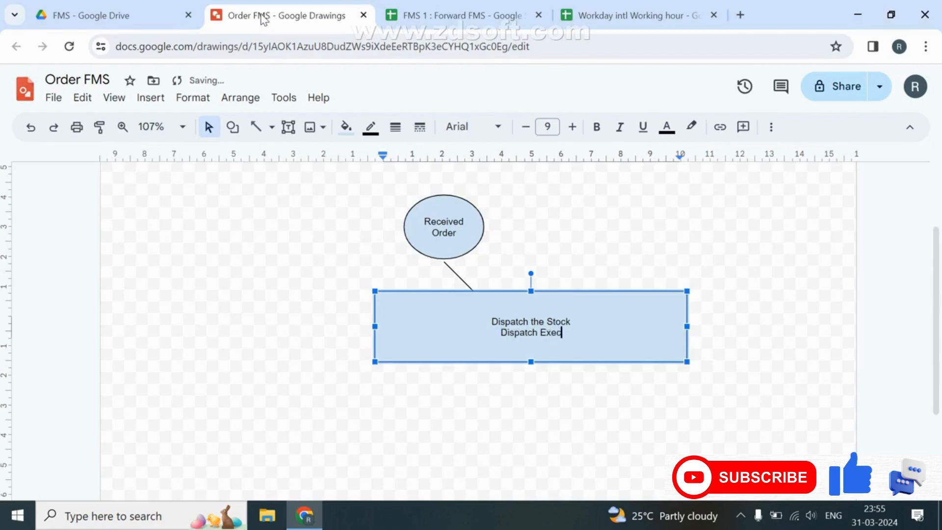
{"action": "type", "text": "utive : "}
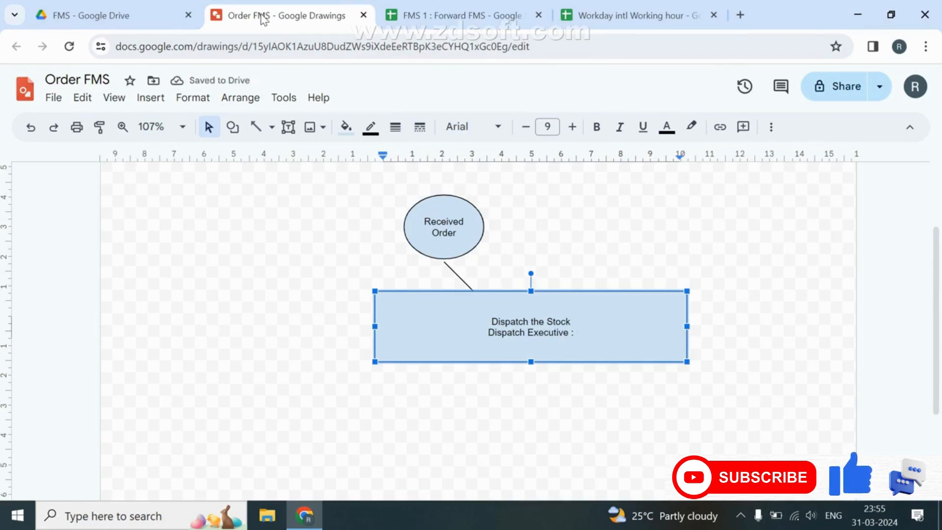
{"action": "type", "text": "Sandeep"}
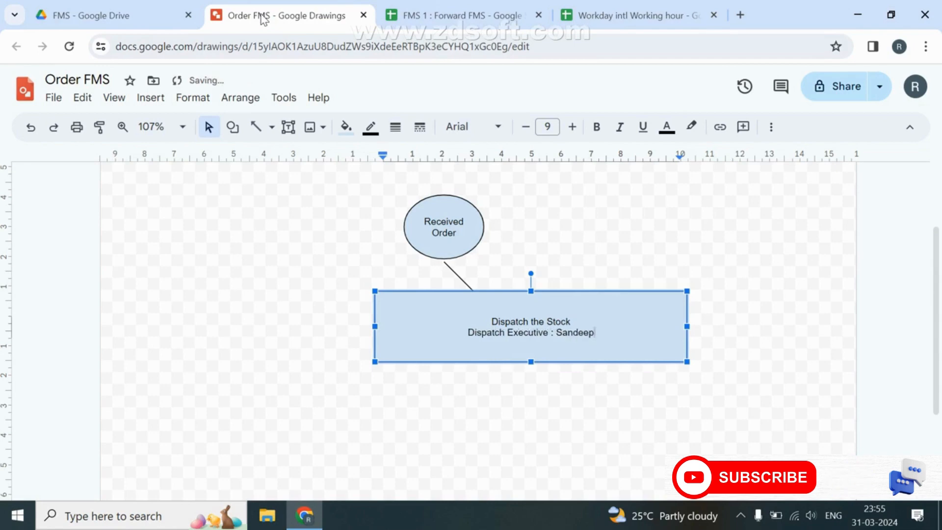
{"action": "key", "text": "Return"}
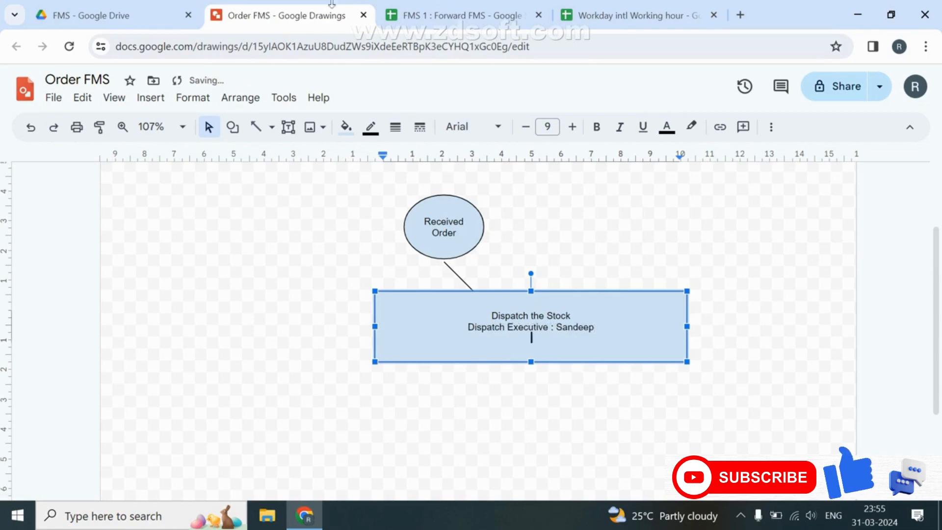
Add a '1:00:00' timeline line and shorten the rectangle to fit its three lines.
{"action": "left_click", "coordinate": [437, 12]}
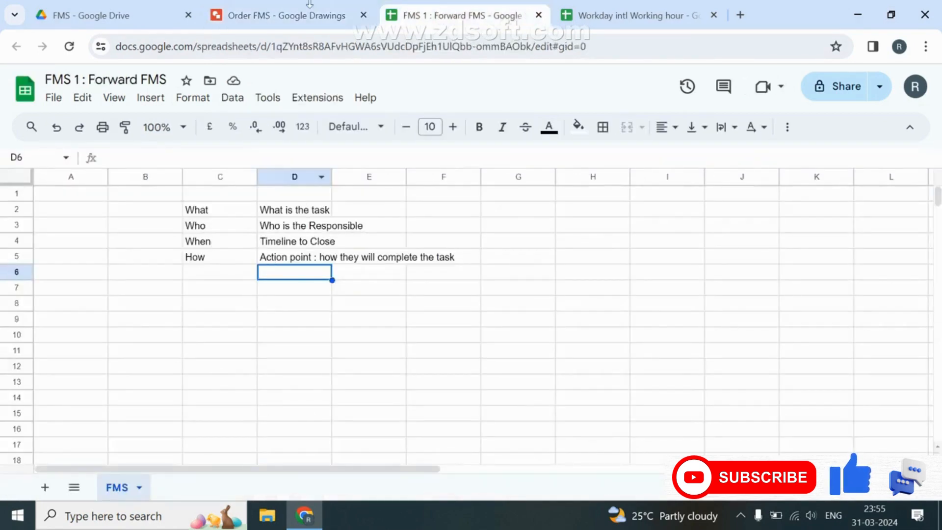
{"action": "left_click", "coordinate": [304, 15]}
{"action": "type", "text": "1"}
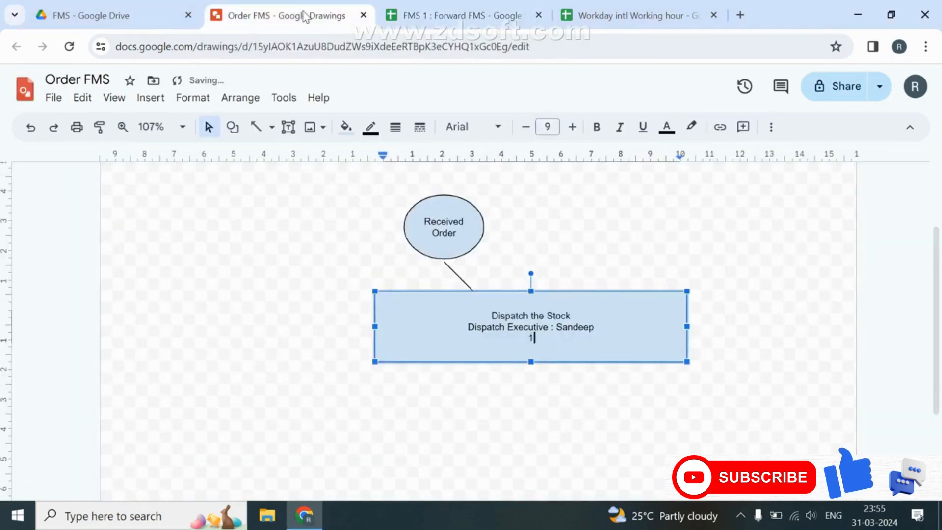
{"action": "type", "text": ":00:00"}
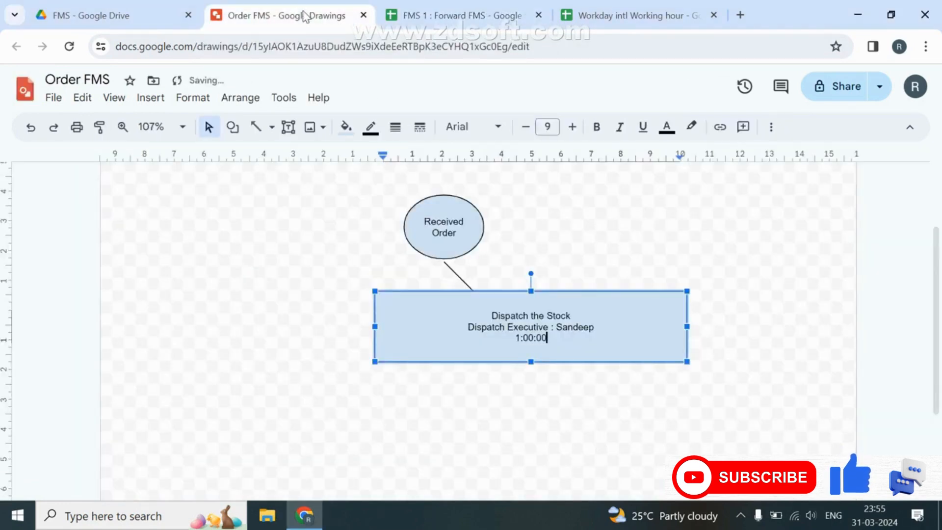
{"action": "left_click_drag", "start_coordinate": [531, 362], "coordinate": [532, 340]}
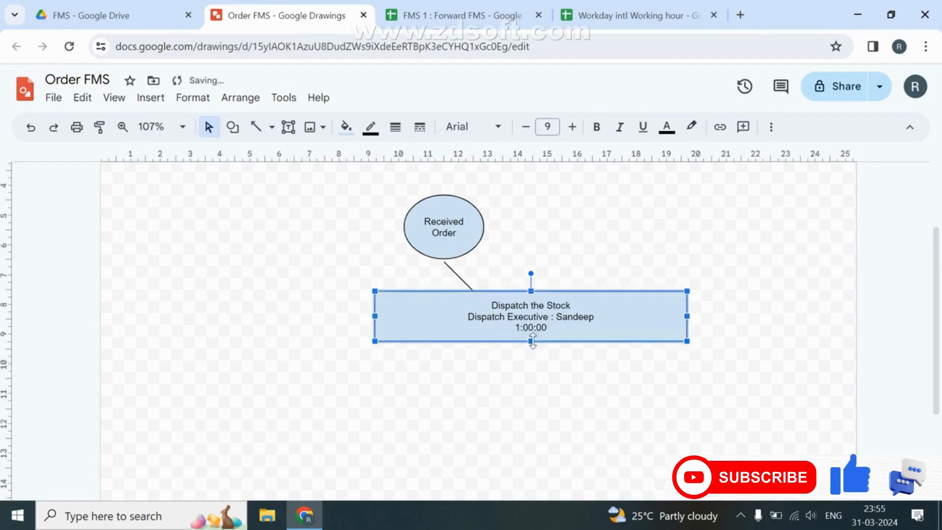
{"action": "left_click", "coordinate": [456, 277]}
Delete the old connector and centre the Dispatch the Stock rectangle under the Received Order oval.
{"action": "key", "text": "Delete"}
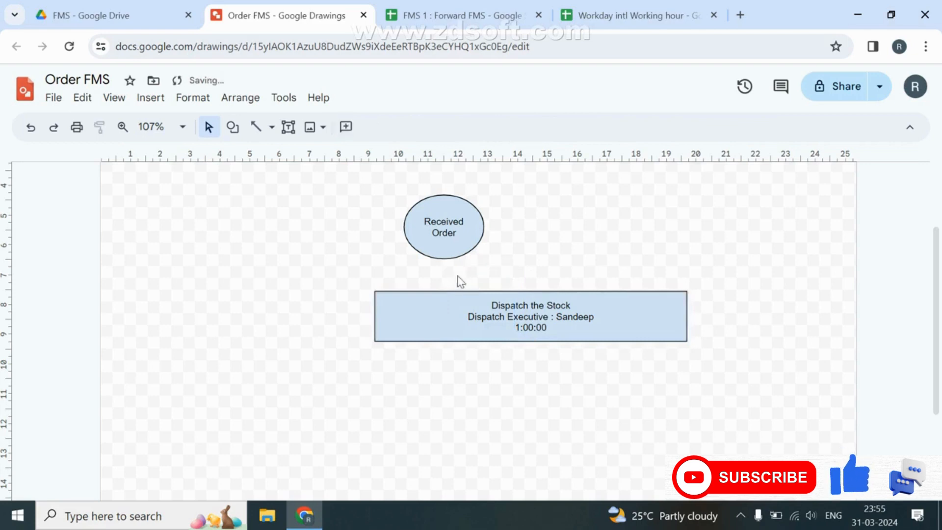
{"action": "left_click_drag", "start_coordinate": [513, 292], "coordinate": [436, 292]}
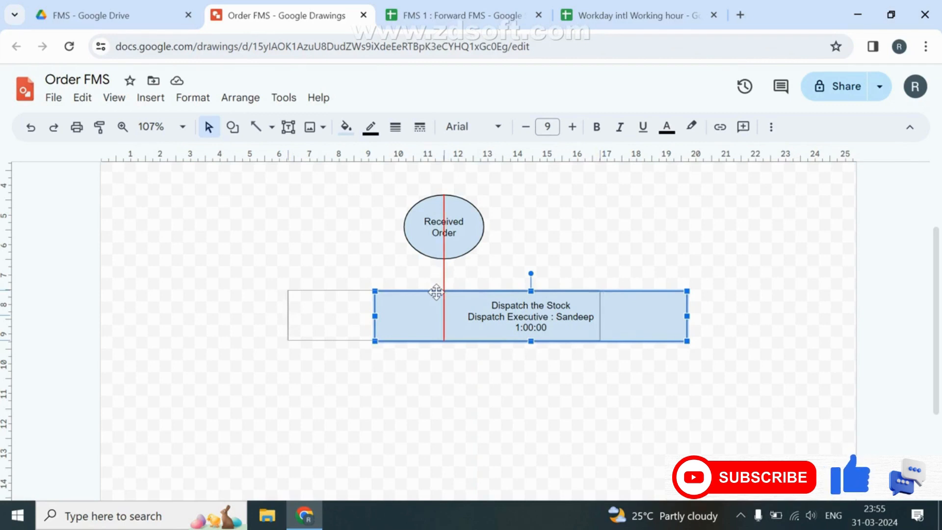
{"action": "left_click_drag", "start_coordinate": [436, 292], "coordinate": [436, 292]}
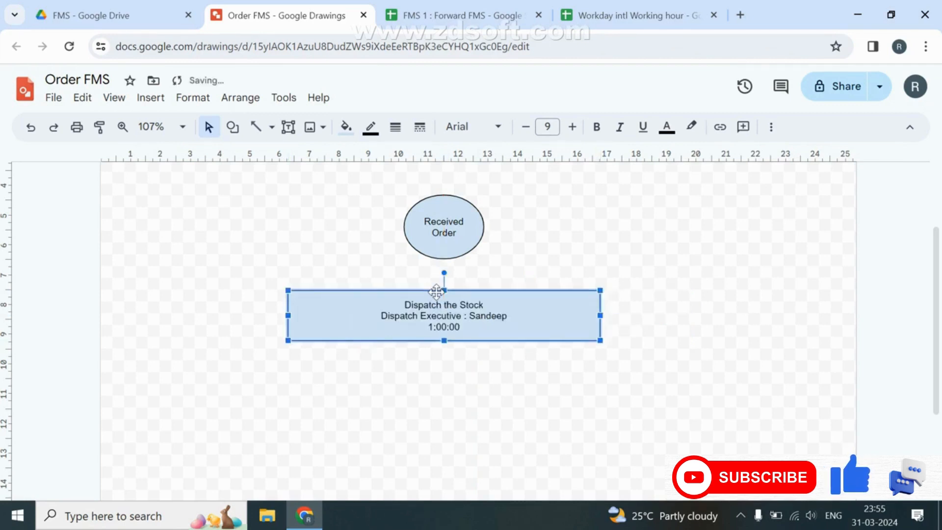
{"action": "left_click", "coordinate": [515, 280]}
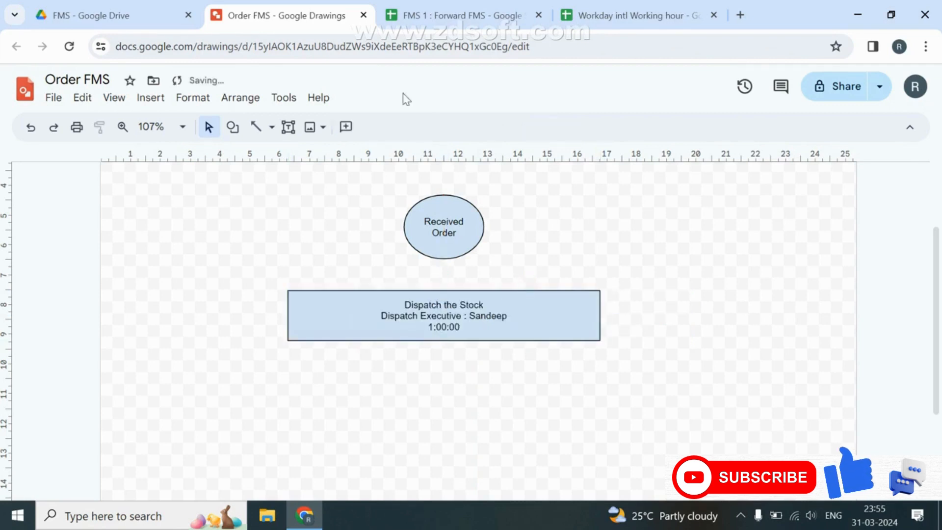
Draw an arrow from the Received Order oval down into the rectangle.
{"action": "left_click", "coordinate": [271, 128]}
{"action": "left_click", "coordinate": [282, 177]}
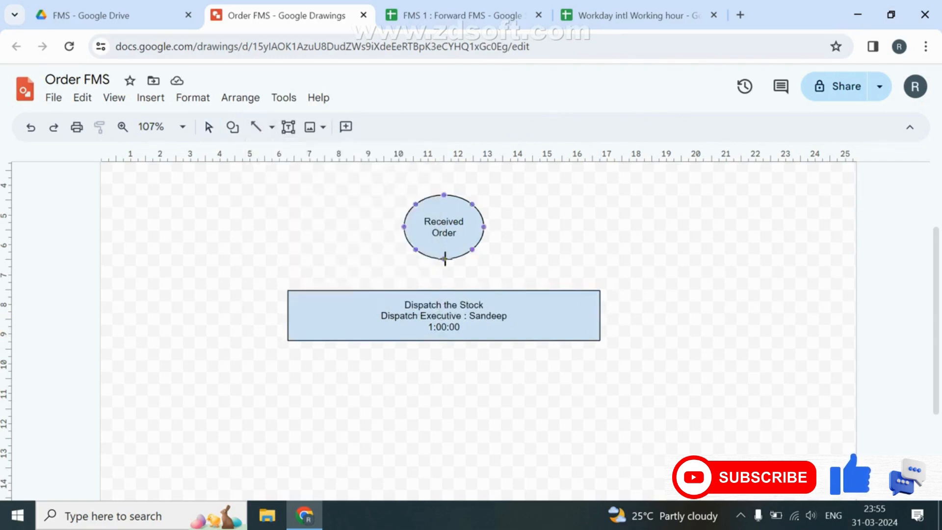
{"action": "left_click_drag", "start_coordinate": [442, 258], "coordinate": [510, 326]}
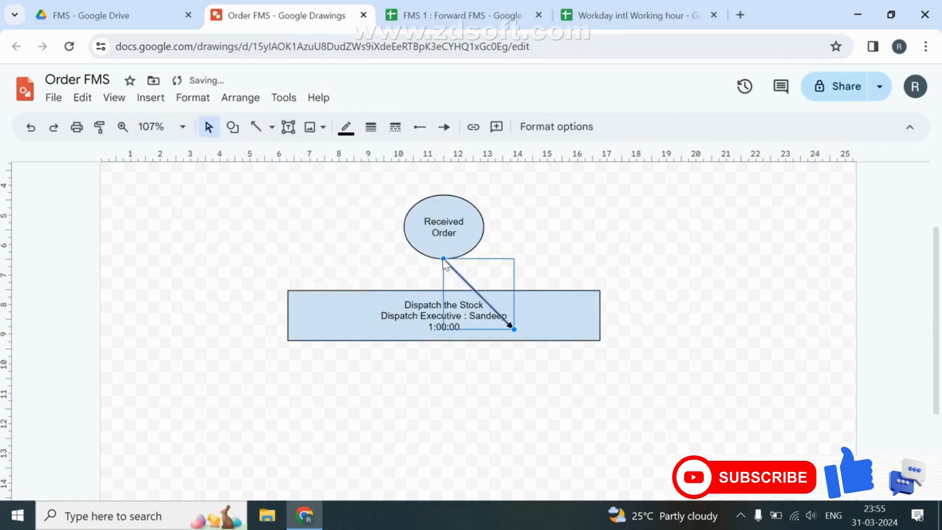
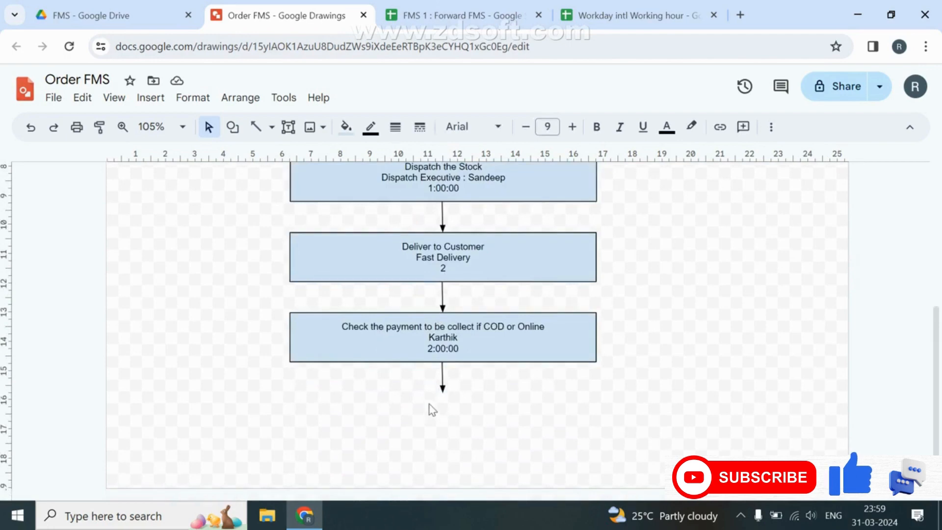
Scroll up to bring the top of the Order FMS flowchart into view.
{"action": "scroll", "coordinate": [428, 408], "scroll_direction": "up", "scroll_amount": 5}
Copy the Received Order oval and centre the copy under the final arrow.
{"action": "left_click", "coordinate": [474, 325]}
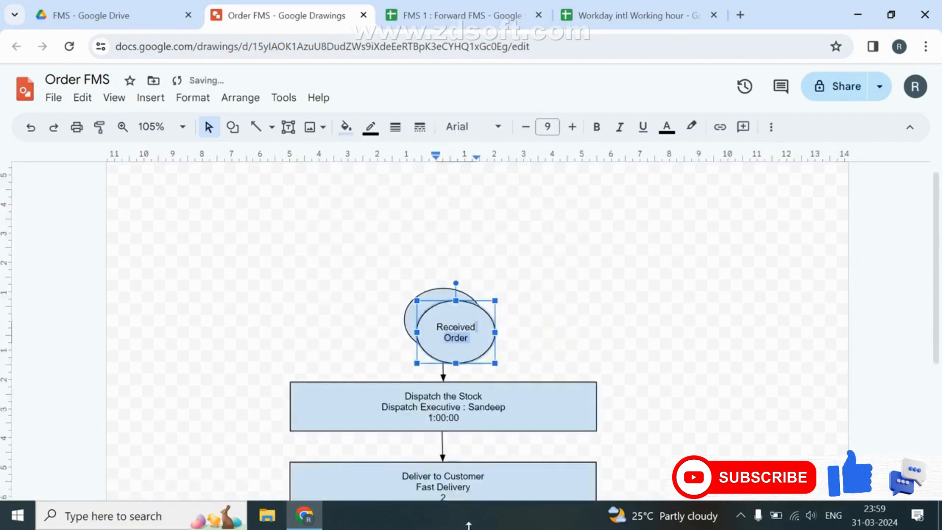
{"action": "left_click", "coordinate": [529, 333]}
{"action": "left_click", "coordinate": [457, 321]}
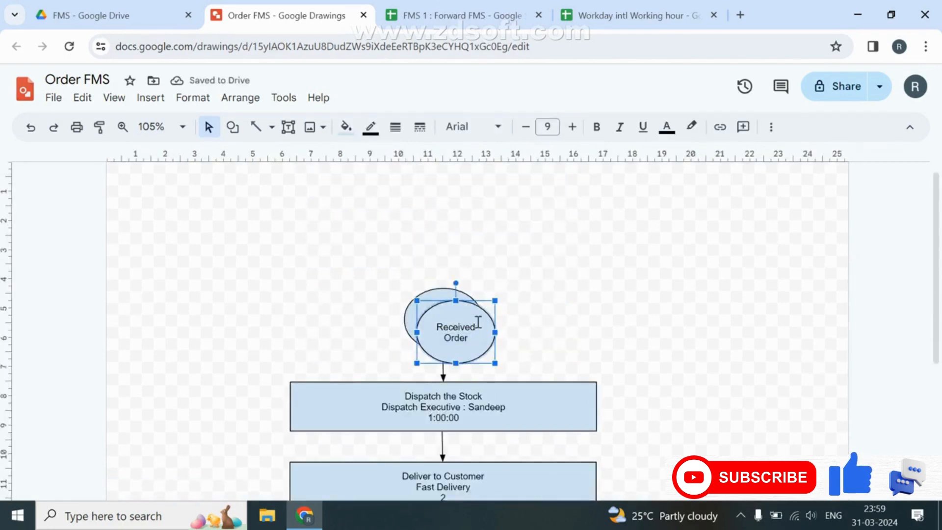
{"action": "left_click_drag", "start_coordinate": [480, 322], "coordinate": [473, 470]}
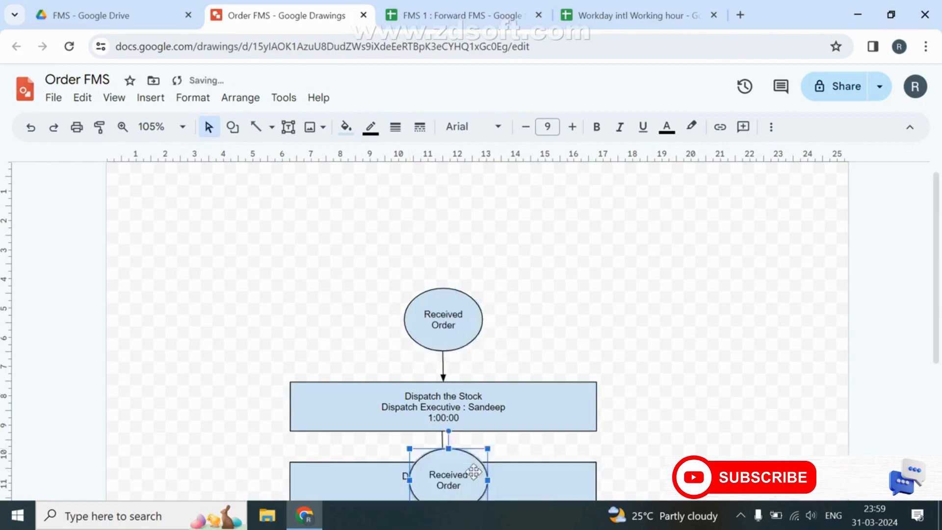
{"action": "scroll", "coordinate": [471, 333], "scroll_direction": "down", "scroll_amount": 5}
{"action": "left_click_drag", "start_coordinate": [458, 237], "coordinate": [453, 411]}
{"action": "scroll", "coordinate": [533, 361], "scroll_direction": "up", "scroll_amount": 3}
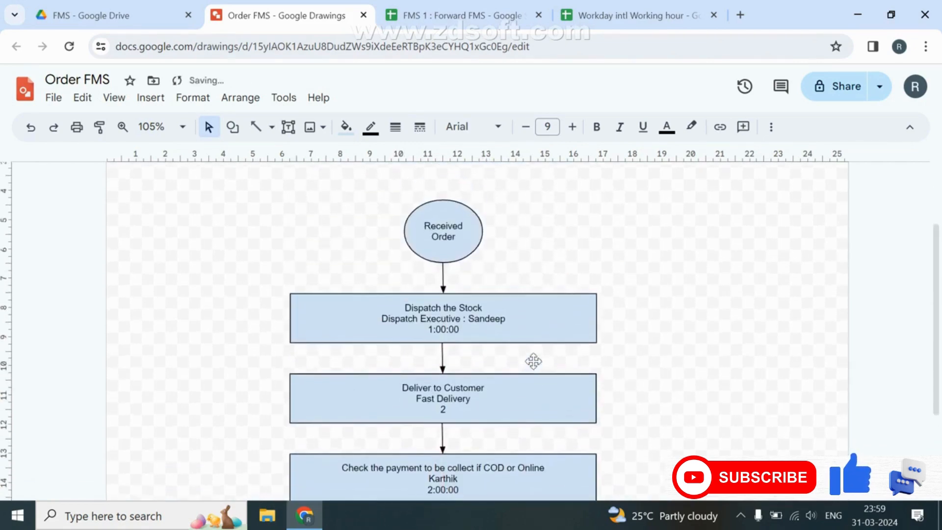
{"action": "scroll", "coordinate": [533, 361], "scroll_direction": "down", "scroll_amount": 2}
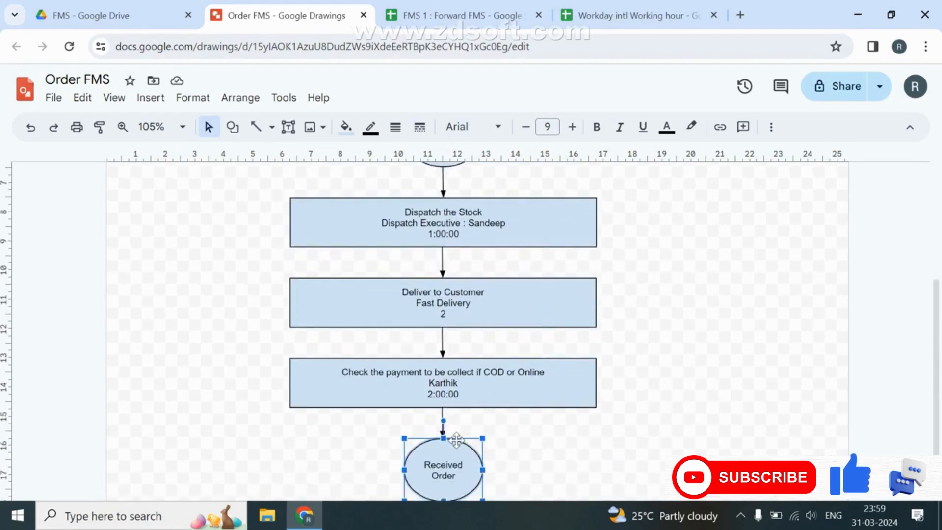
{"action": "left_click_drag", "start_coordinate": [455, 445], "coordinate": [454, 447]}
{"action": "left_click", "coordinate": [668, 375]}
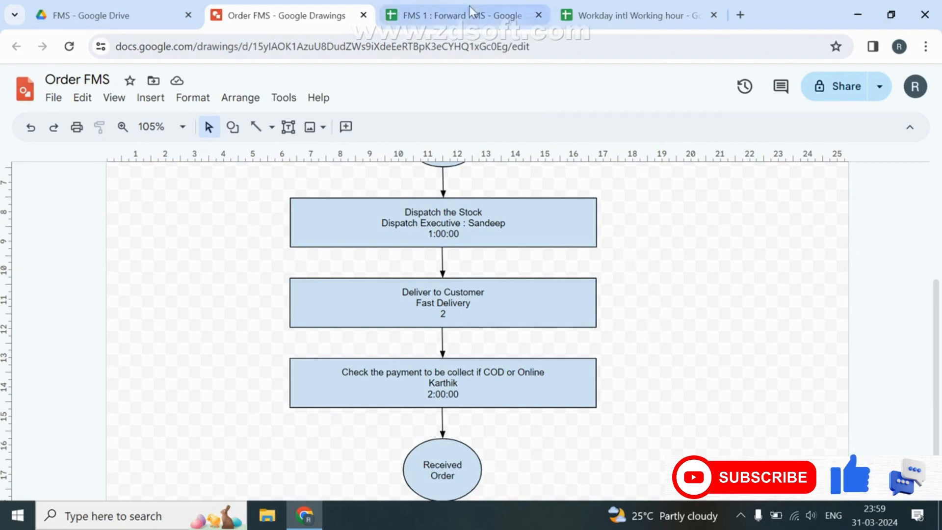
{"action": "mouse_move", "coordinate": [475, 7]}
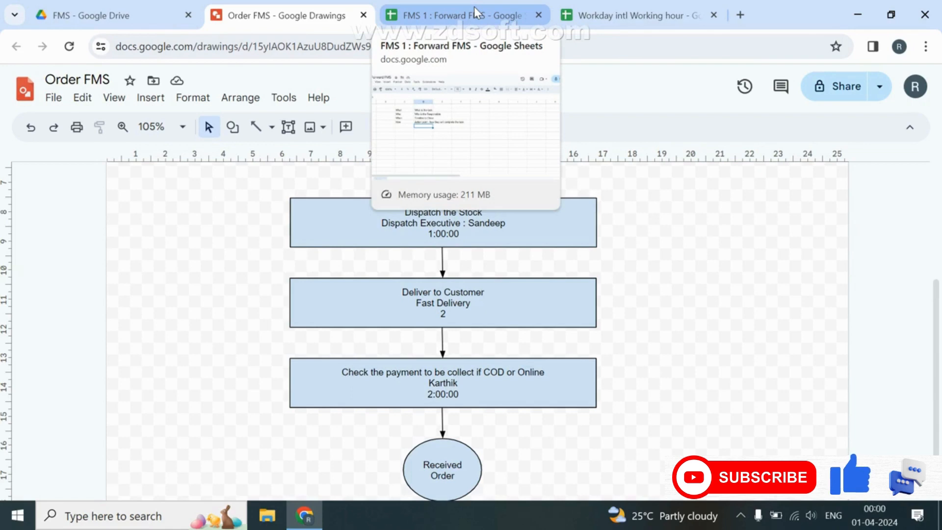
Merge A2:B2 and enter the heading 'Problem Solver'.
{"action": "left_click", "coordinate": [474, 7]}
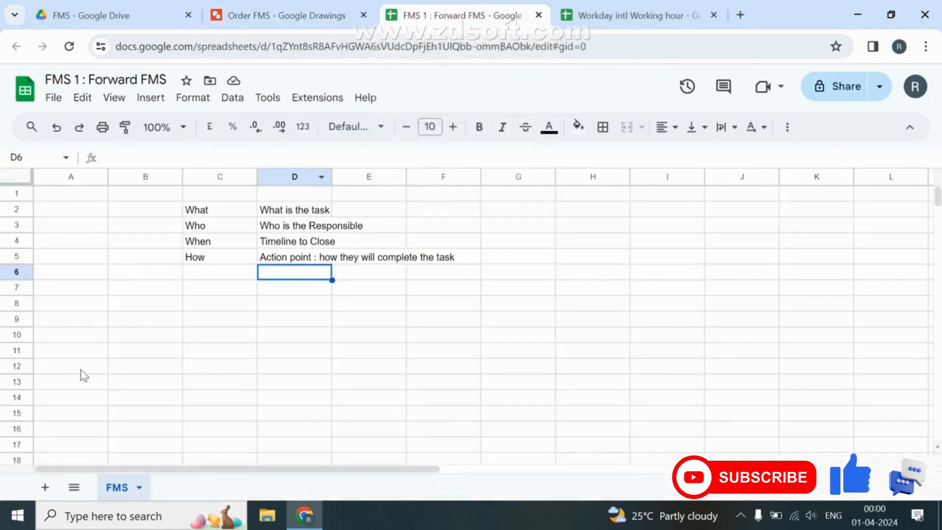
{"action": "left_click", "coordinate": [100, 215]}
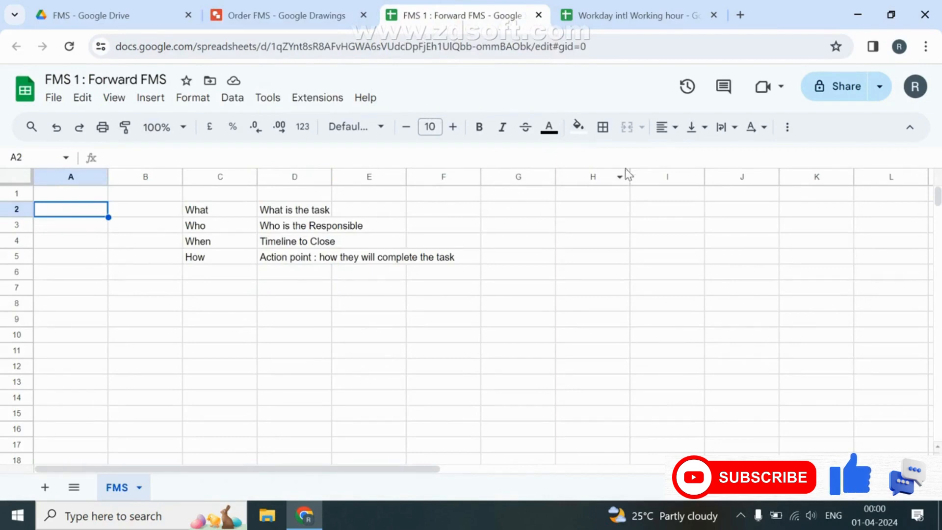
{"action": "key", "text": "shift+Right"}
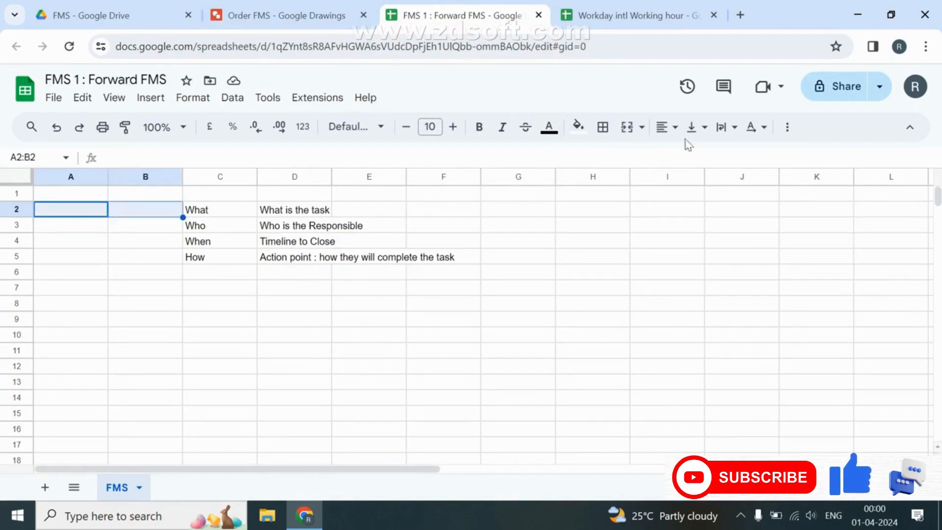
{"action": "left_click", "coordinate": [630, 131]}
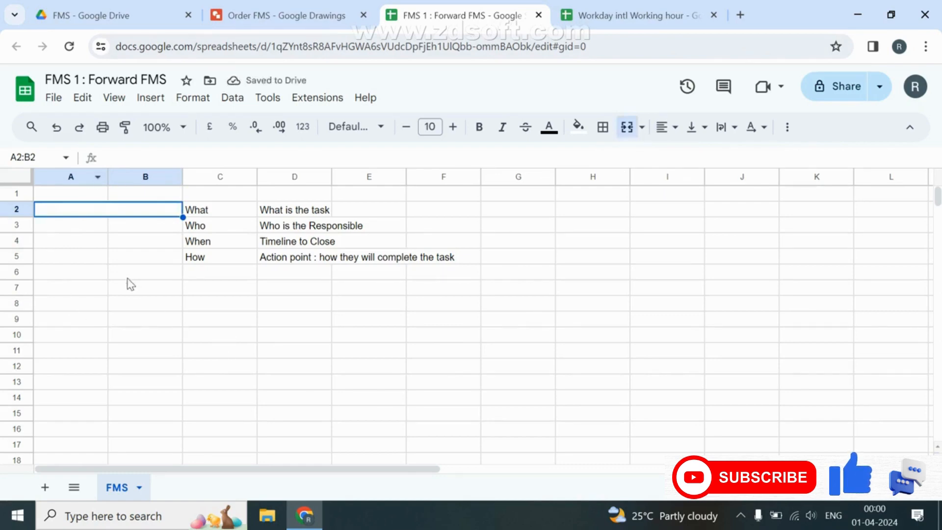
{"action": "type", "text": "Problem "}
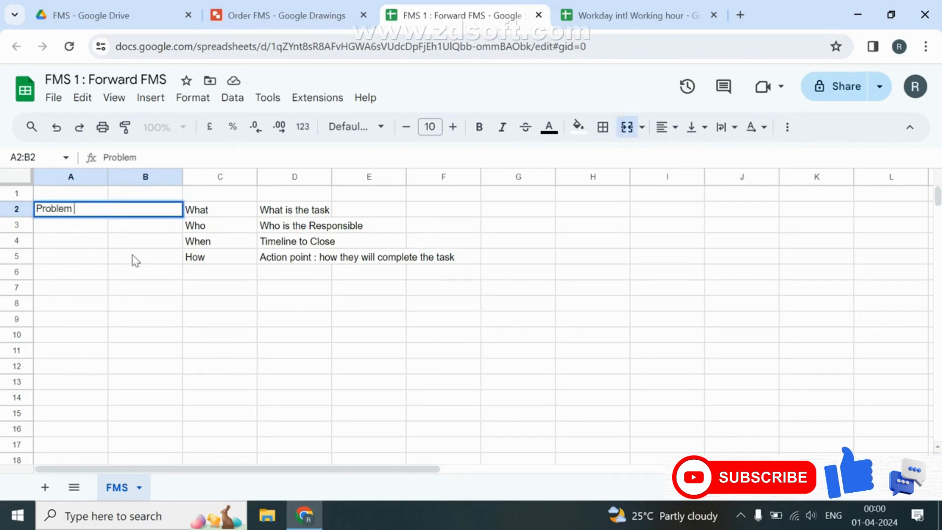
{"action": "type", "text": "Solver"}
{"action": "key", "text": "Return"}
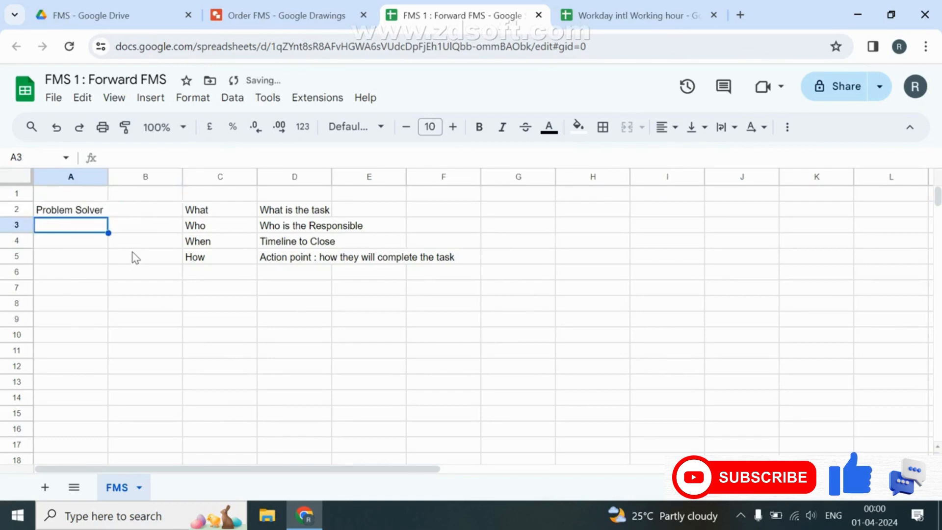
Merge A3:B5 beneath the heading and return to the Order FMS drawing.
{"action": "key", "text": "shift+Right"}
{"action": "key", "text": "shift+Right"}
{"action": "key", "text": "shift+Left"}
{"action": "key", "text": "shift+Down"}
{"action": "key", "text": "shift+Down"}
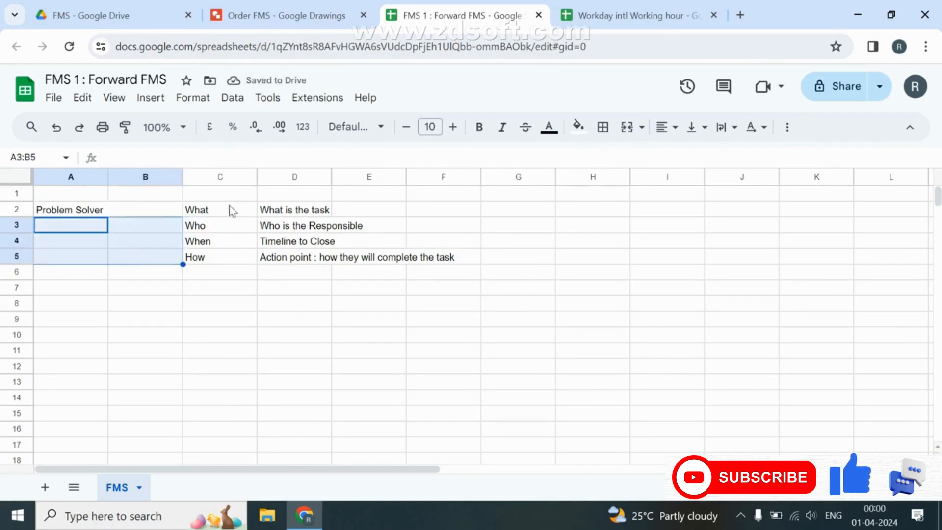
{"action": "left_click", "coordinate": [627, 126]}
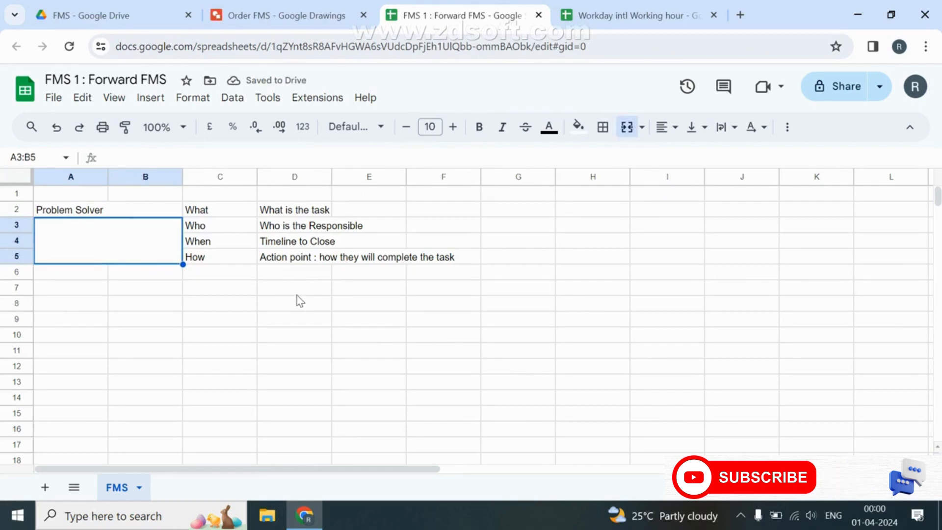
{"action": "left_click", "coordinate": [288, 15]}
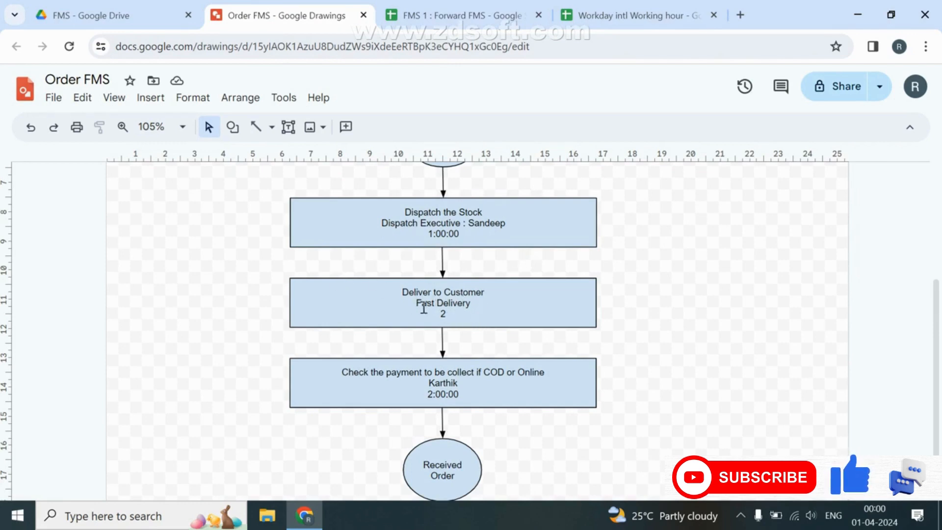
Append 'transporter' after Fast Delivery in the delivery step's text.
{"action": "left_click_drag", "start_coordinate": [470, 304], "coordinate": [412, 304]}
{"action": "left_click", "coordinate": [483, 303]}
{"action": "type", "text": "t"}
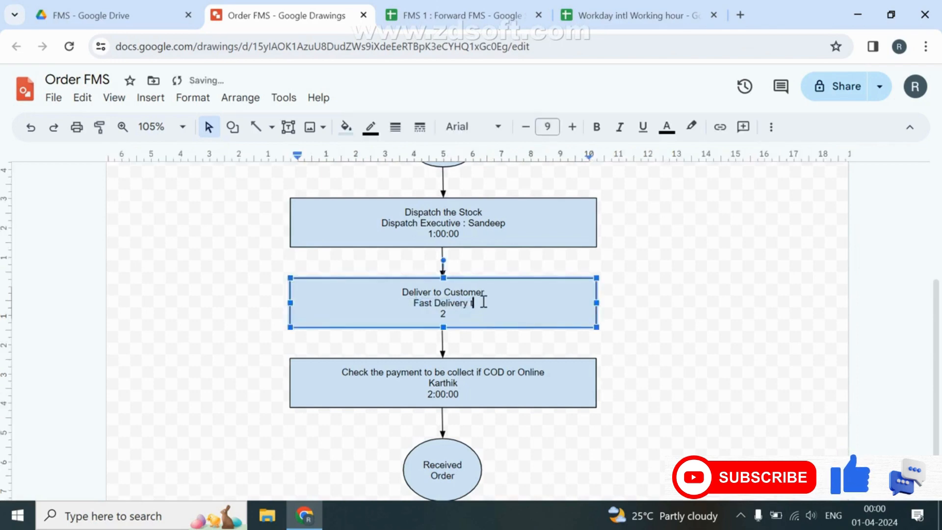
{"action": "type", "text": "ransporter"}
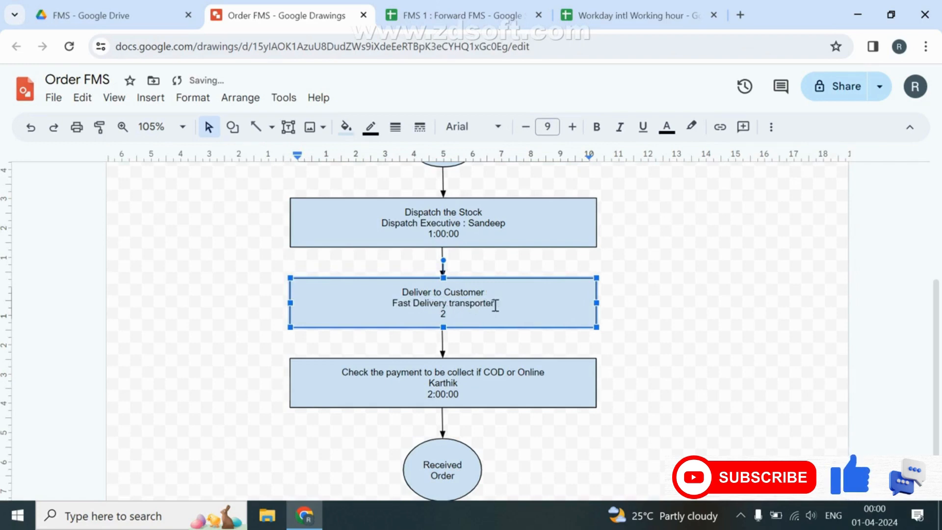
{"action": "left_click", "coordinate": [702, 320]}
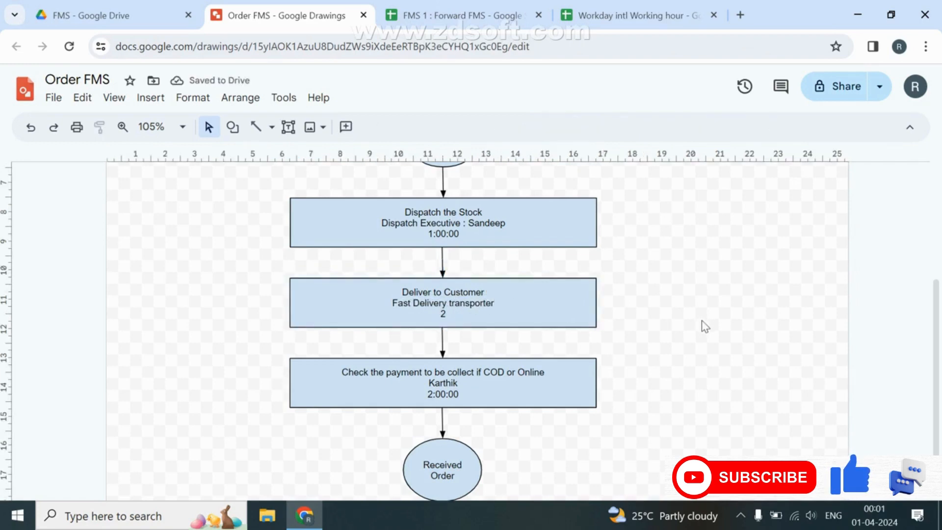
{"action": "left_click", "coordinate": [485, 15]}
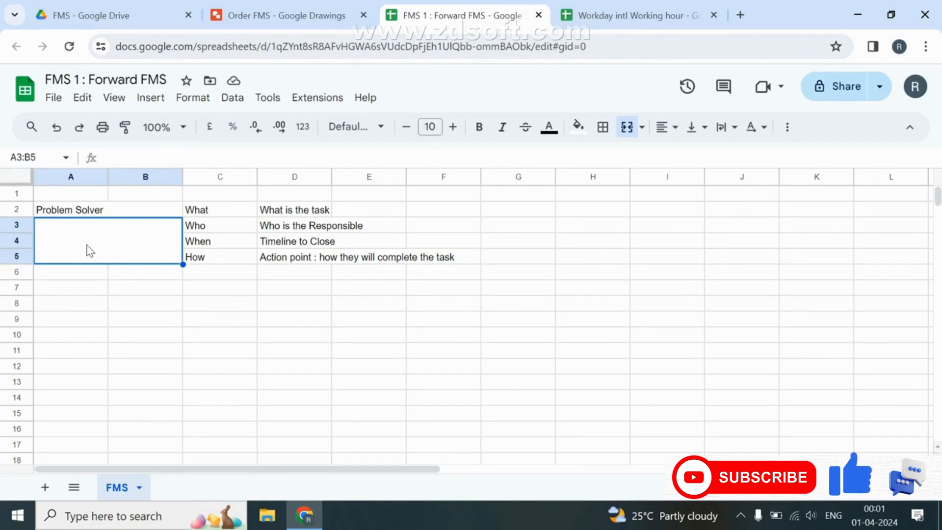
Enter the problem solver's name in merged cell A3:B5.
{"action": "type", "text": "Suji"}
{"action": "key", "text": "BackSpace"}
{"action": "key", "text": "BackSpace"}
{"action": "key", "text": "BackSpace"}
{"action": "key", "text": "BackSpace"}
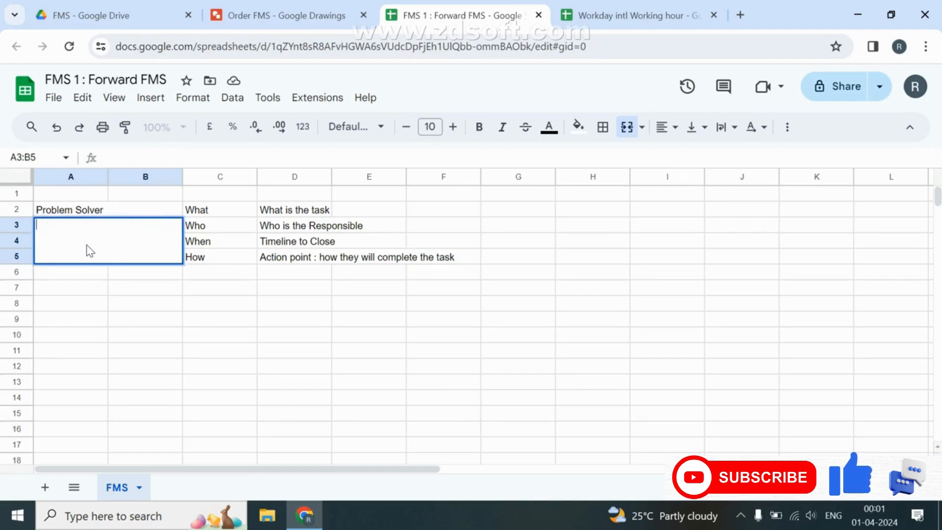
{"action": "type", "text": "Mr."}
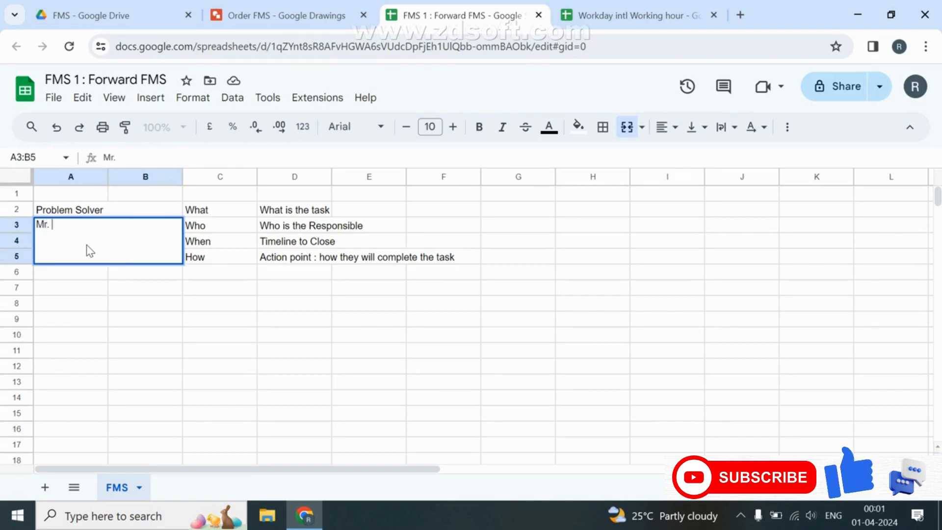
{"action": "type", "text": " Sujit"}
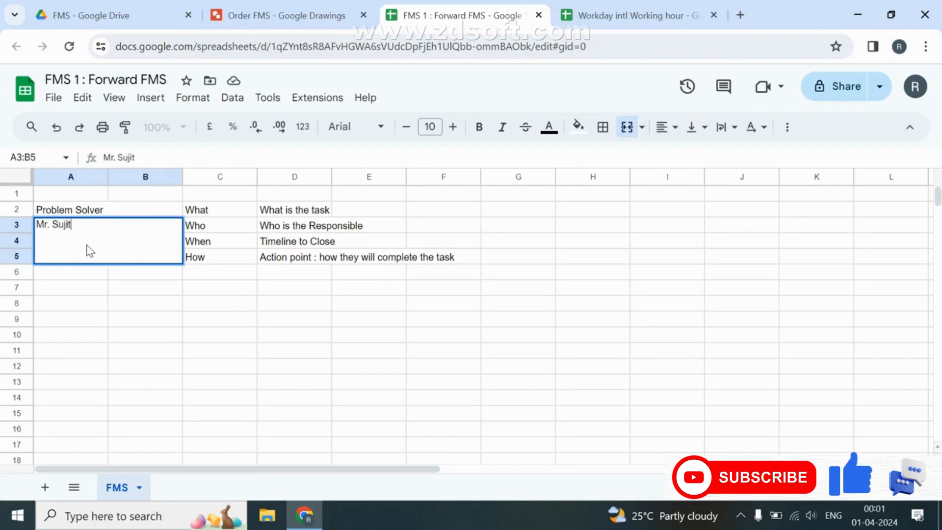
{"action": "key", "text": "Return"}
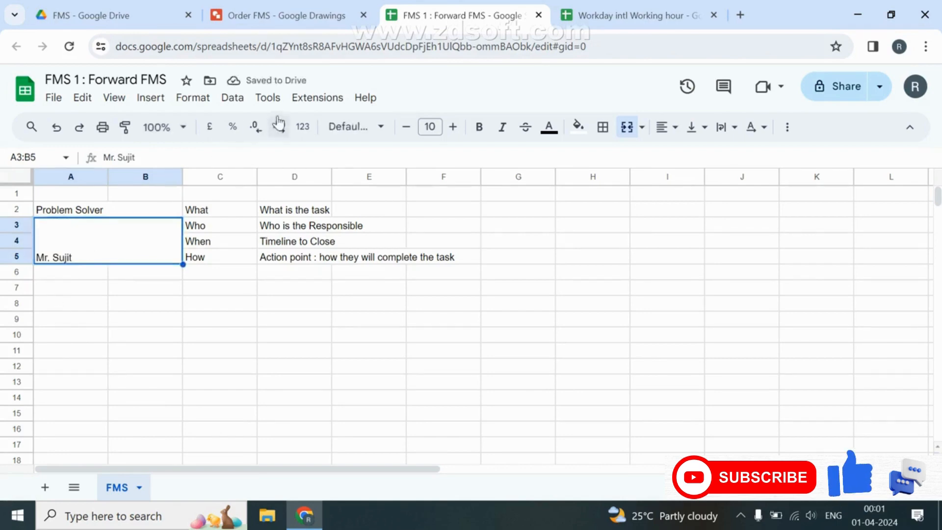
Create a new linked form and open its Form responses 1 sheet.
{"action": "left_click", "coordinate": [273, 98]}
{"action": "left_click", "coordinate": [307, 123]}
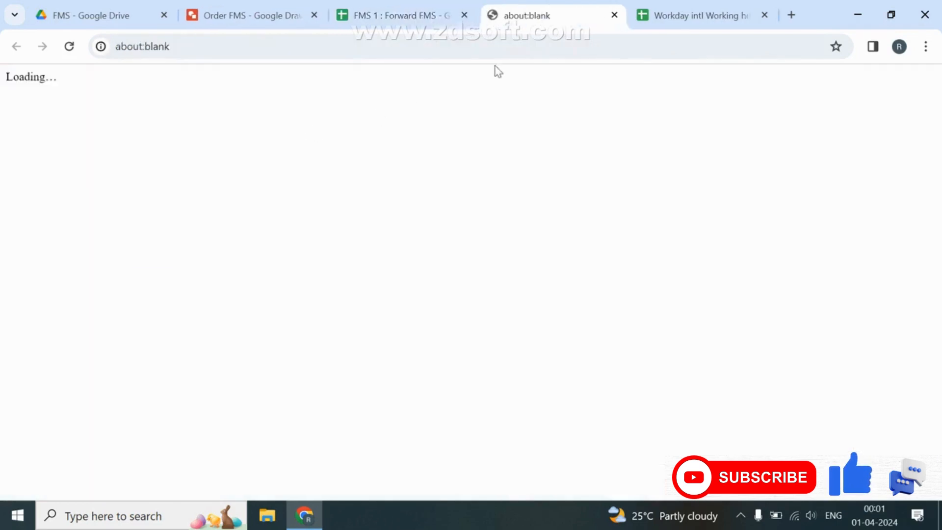
{"action": "left_click", "coordinate": [384, 12]}
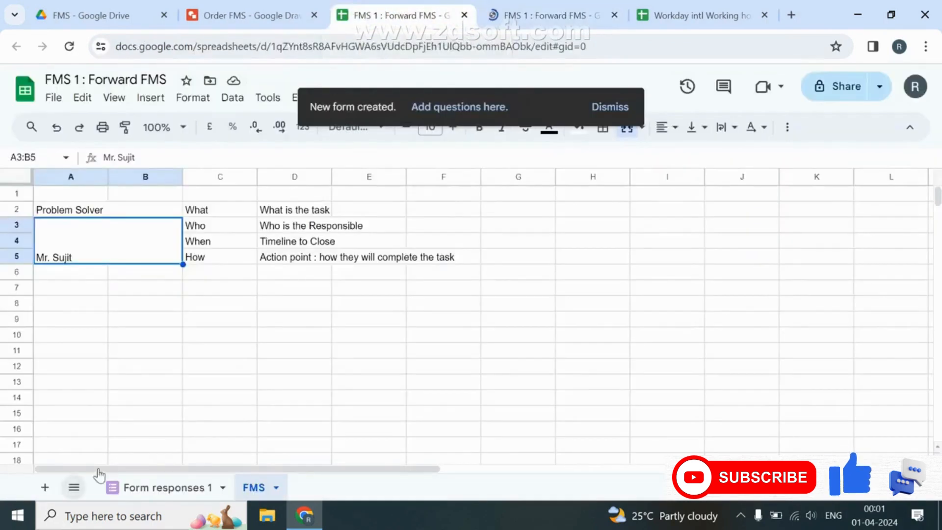
{"action": "left_click", "coordinate": [157, 490]}
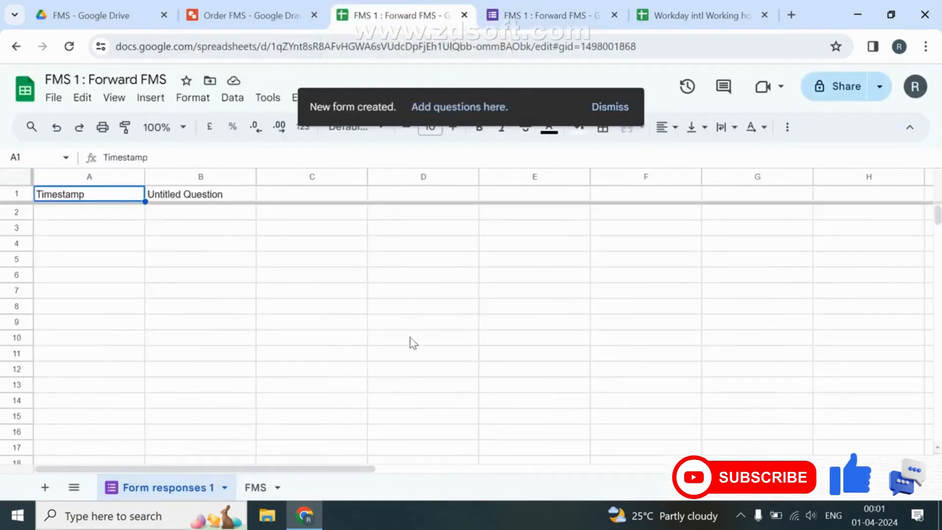
{"action": "left_click", "coordinate": [610, 104]}
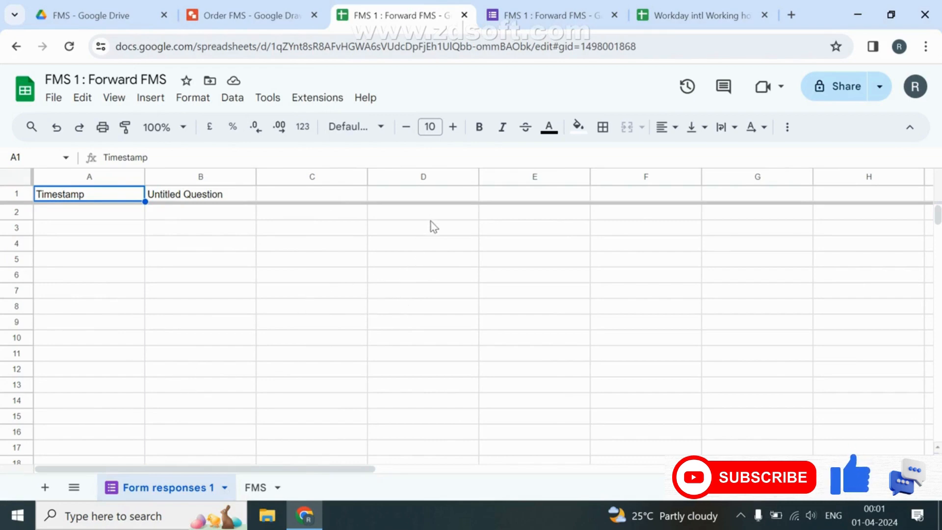
Title the form 'Order Form' and make Customer Name a required short-answer question.
{"action": "left_click", "coordinate": [562, 3]}
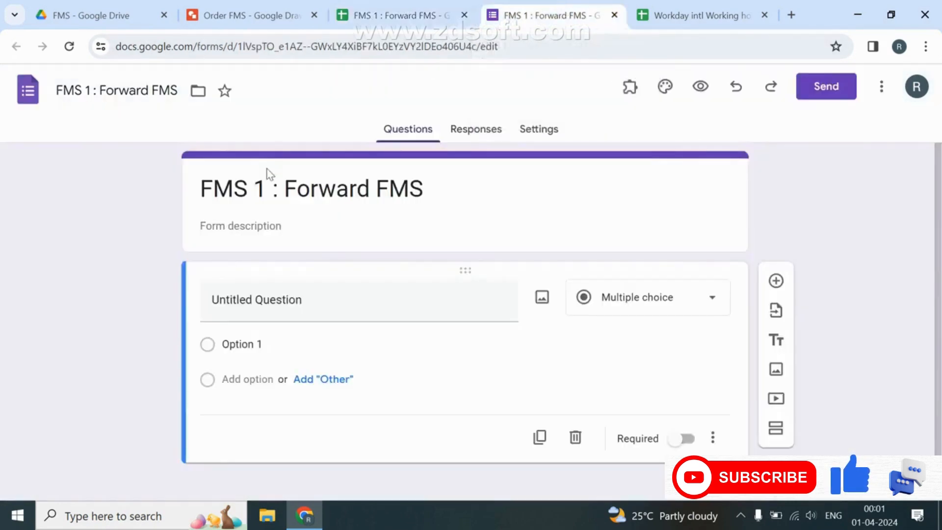
{"action": "left_click", "coordinate": [260, 187]}
{"action": "type", "text": "Order Form"}
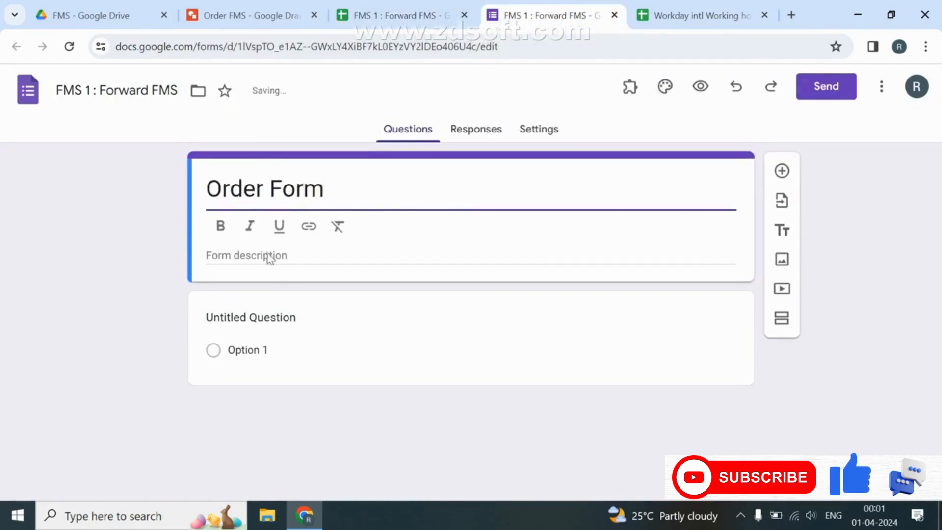
{"action": "left_click", "coordinate": [327, 319]}
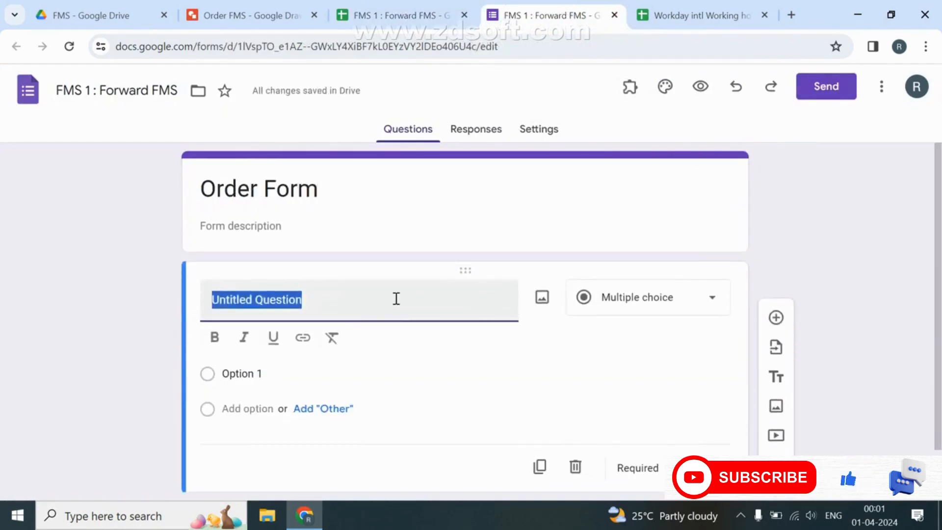
{"action": "type", "text": "Customer Name"}
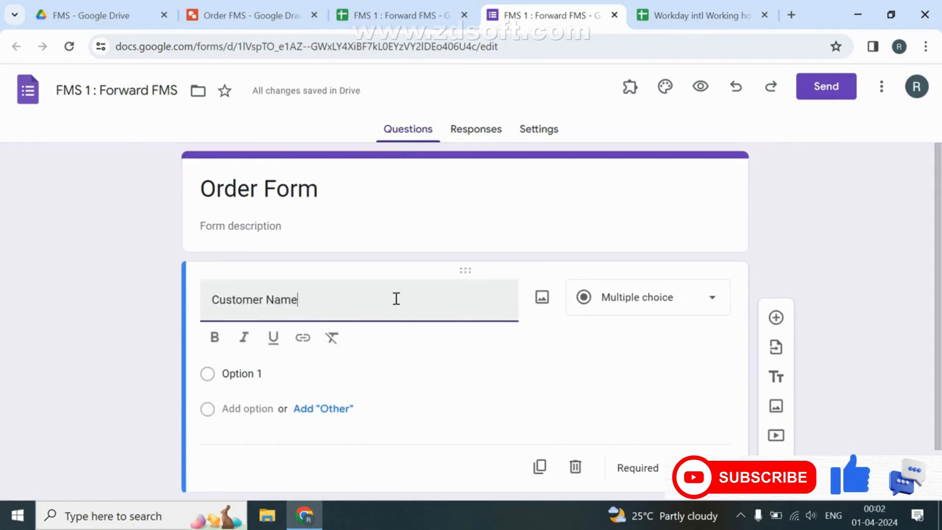
{"action": "left_click", "coordinate": [277, 372]}
{"action": "left_click", "coordinate": [657, 302]}
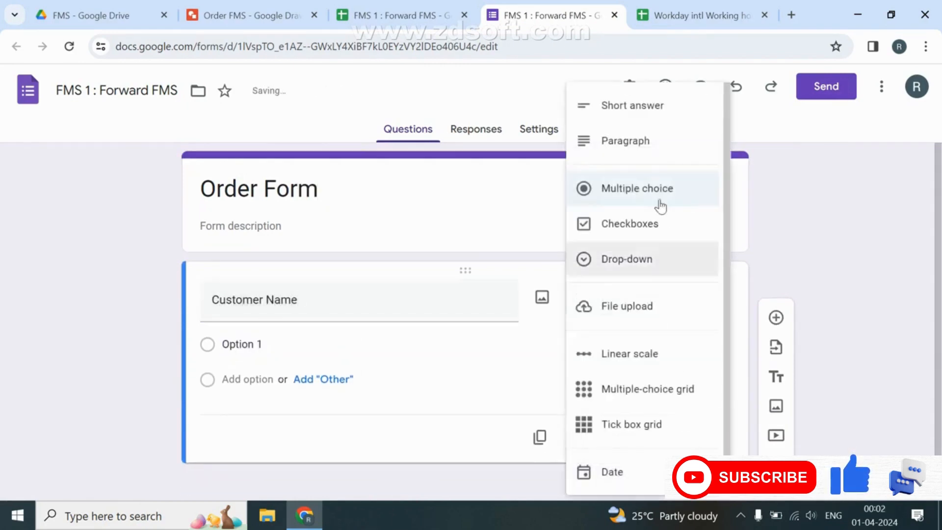
{"action": "left_click", "coordinate": [670, 108]}
{"action": "left_click", "coordinate": [691, 414]}
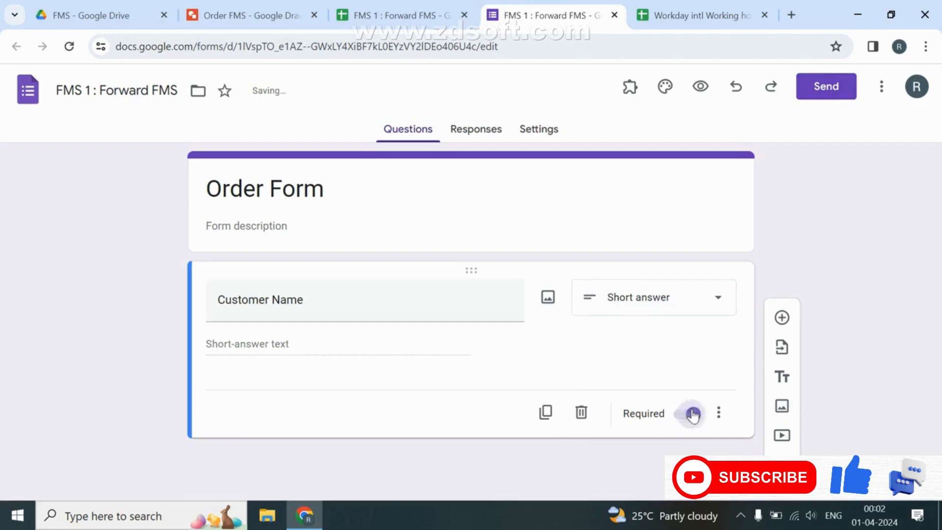
Add required questions Mobile Number, Address and Product.
{"action": "left_click", "coordinate": [774, 320]}
{"action": "type", "text": "Mobile "}
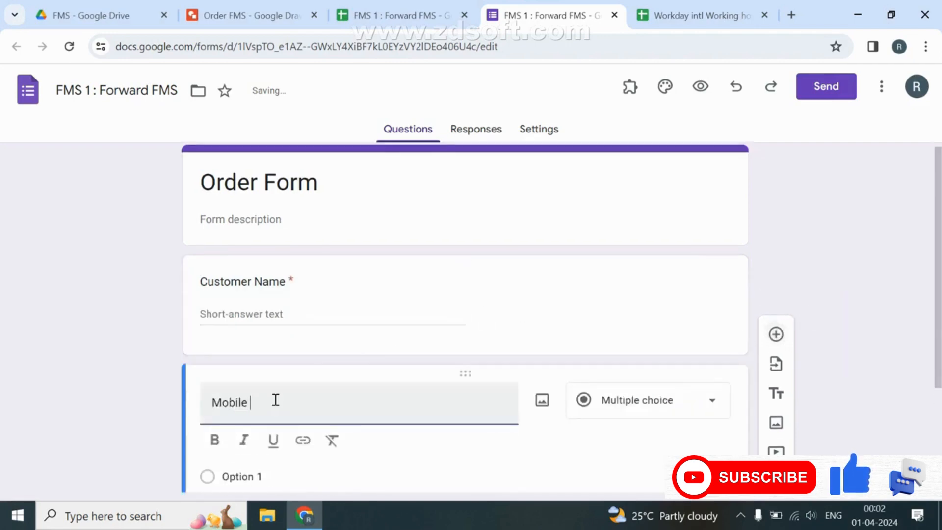
{"action": "type", "text": "Number"}
{"action": "scroll", "coordinate": [274, 401], "scroll_direction": "down", "scroll_amount": 3}
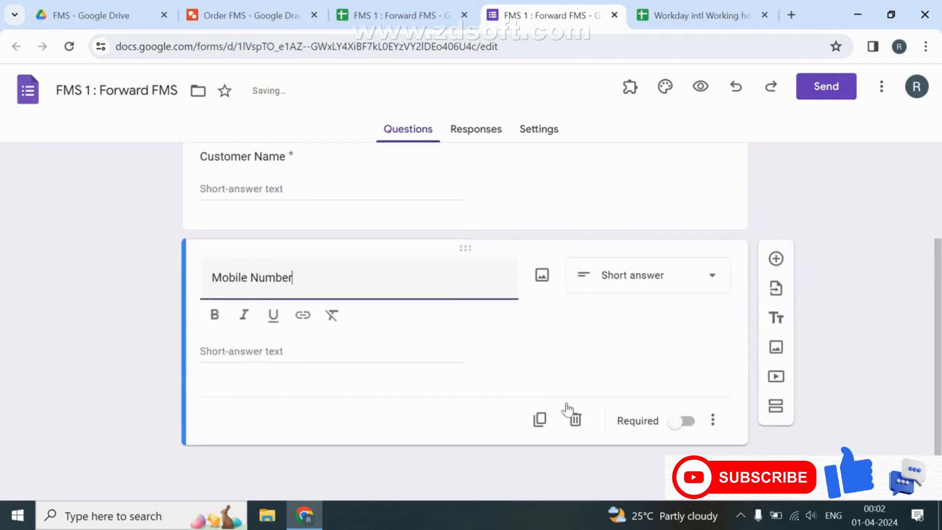
{"action": "left_click", "coordinate": [679, 421]}
{"action": "left_click", "coordinate": [777, 288]}
{"action": "type", "text": "Address"}
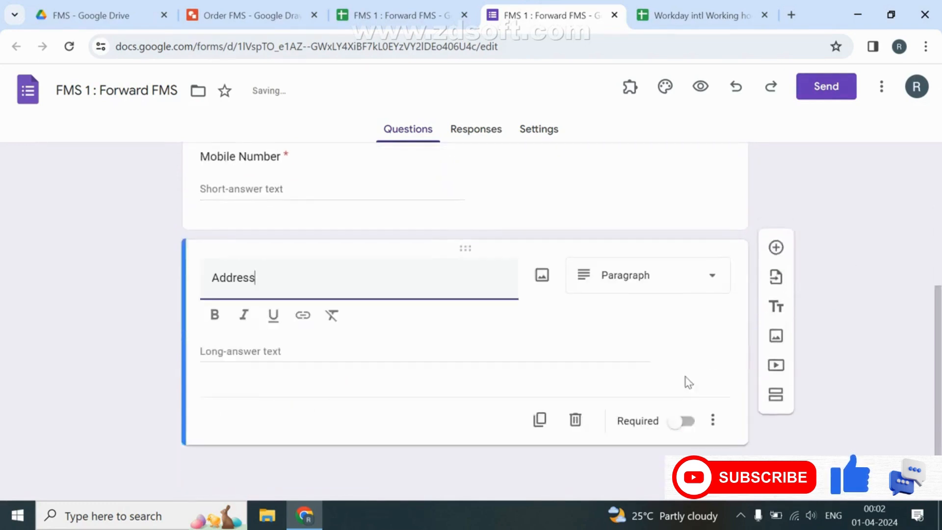
{"action": "left_click", "coordinate": [683, 421]}
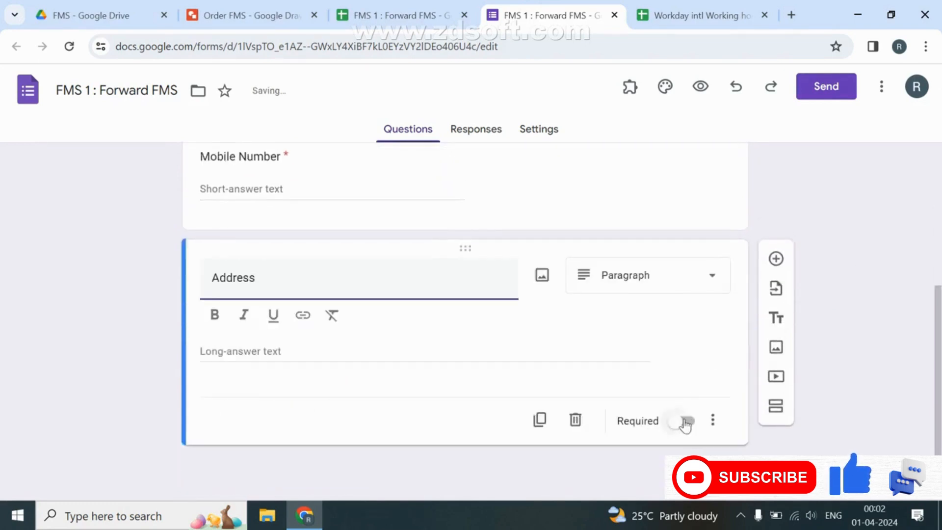
{"action": "left_click", "coordinate": [786, 290]}
{"action": "type", "text": "P"}
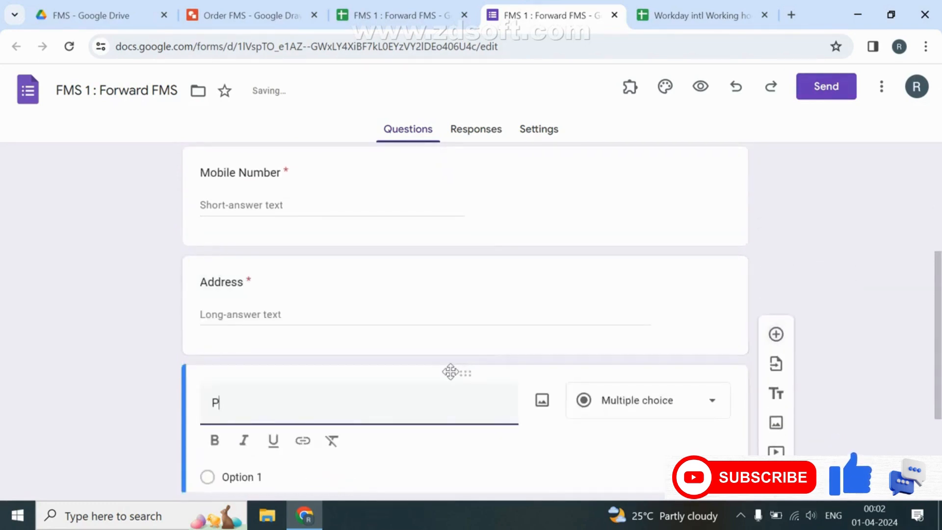
{"action": "type", "text": "roduct"}
{"action": "scroll", "coordinate": [450, 374], "scroll_direction": "down", "scroll_amount": 3}
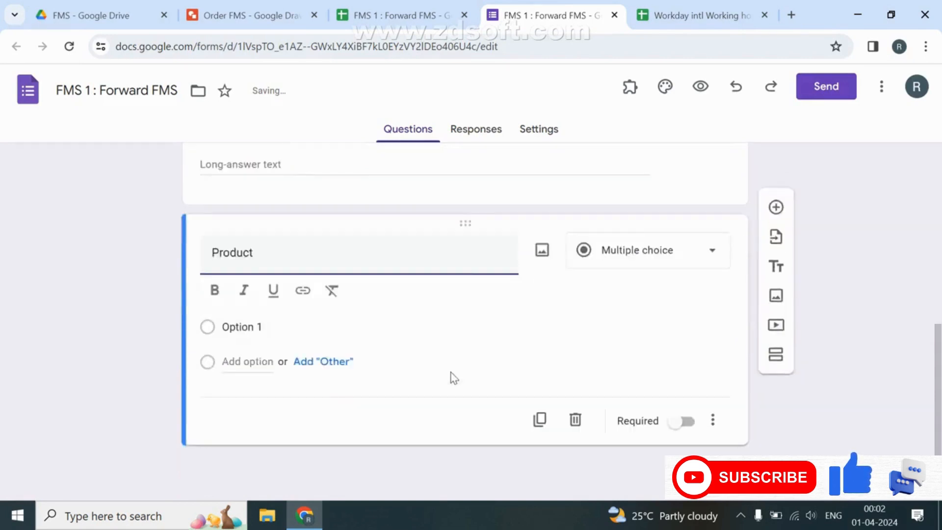
{"action": "left_click", "coordinate": [685, 422]}
{"action": "scroll", "coordinate": [505, 183], "scroll_direction": "up", "scroll_amount": 7}
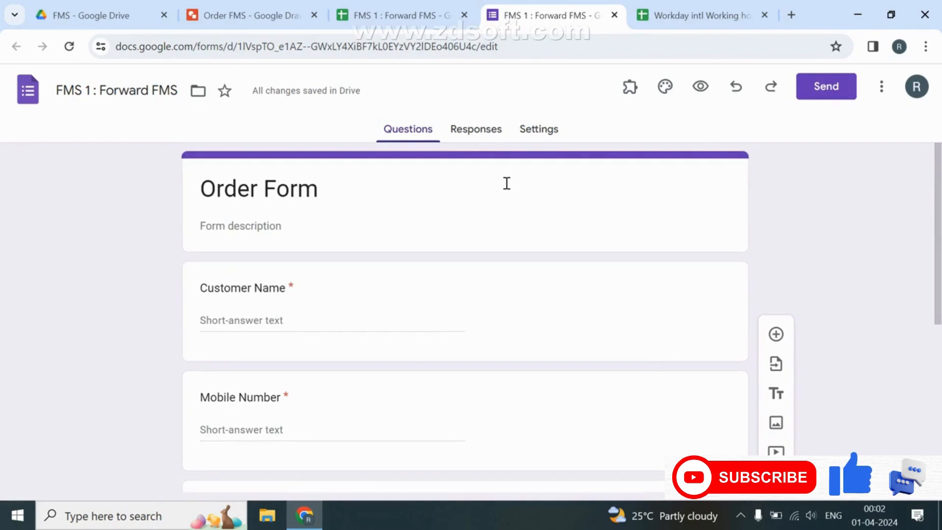
{"action": "left_click", "coordinate": [474, 130]}
Review the form's Responses settings and email collection options without changing them.
{"action": "left_click", "coordinate": [534, 130]}
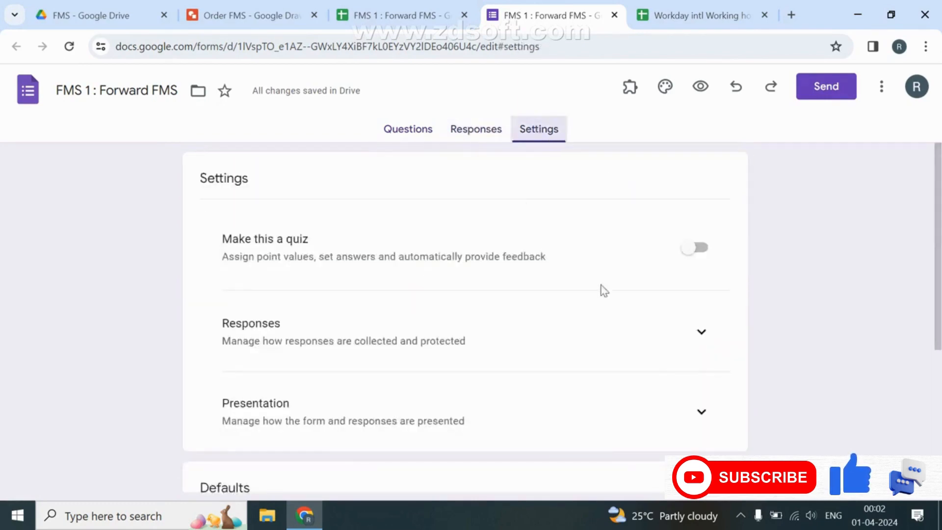
{"action": "left_click", "coordinate": [695, 336]}
{"action": "left_click", "coordinate": [613, 395]}
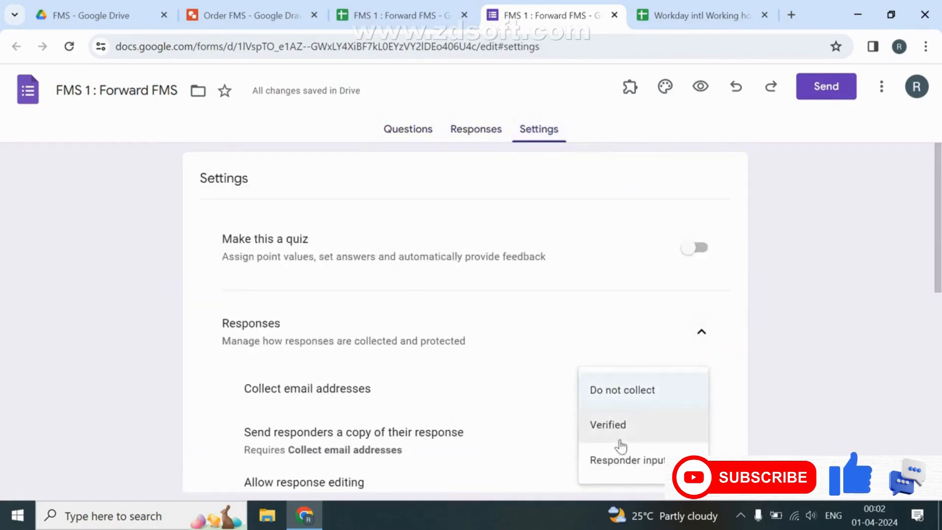
{"action": "left_click", "coordinate": [711, 334]}
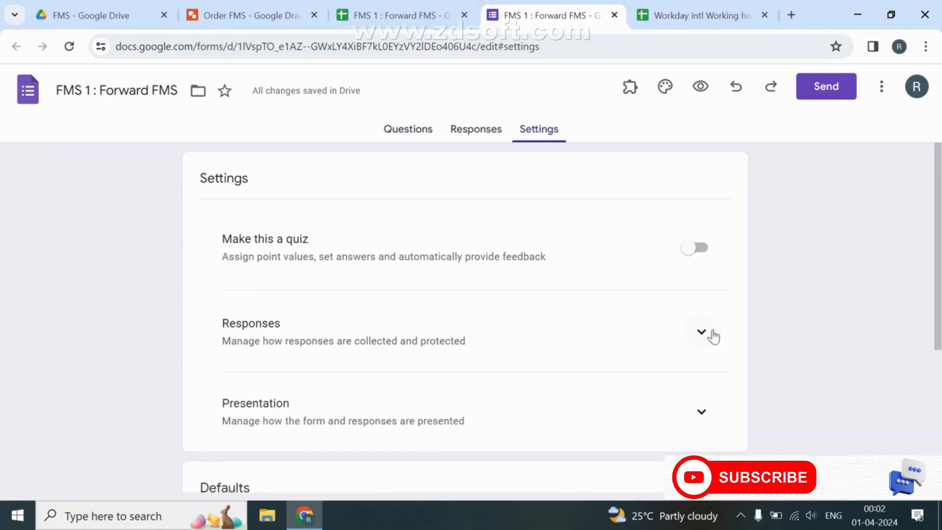
{"action": "left_click", "coordinate": [712, 337]}
{"action": "left_click", "coordinate": [711, 335]}
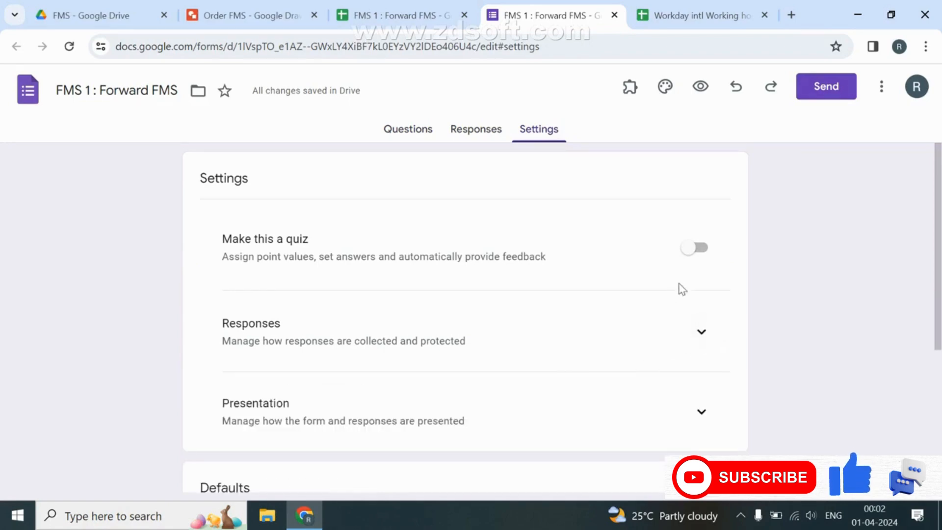
{"action": "left_click", "coordinate": [392, 13]}
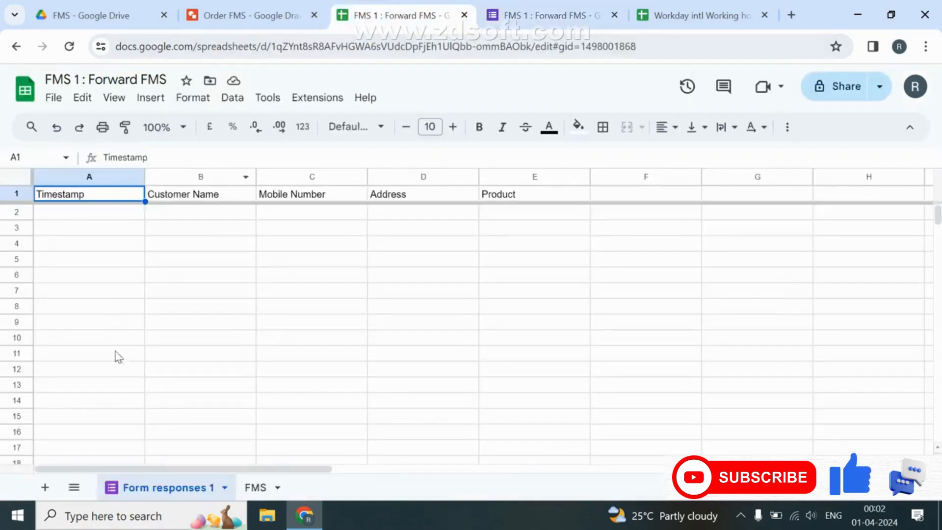
Bold the A1:E1 headers and delete the unused columns F through AD.
{"action": "left_click", "coordinate": [533, 197]}
{"action": "key", "text": "ctrl+shift+Left"}
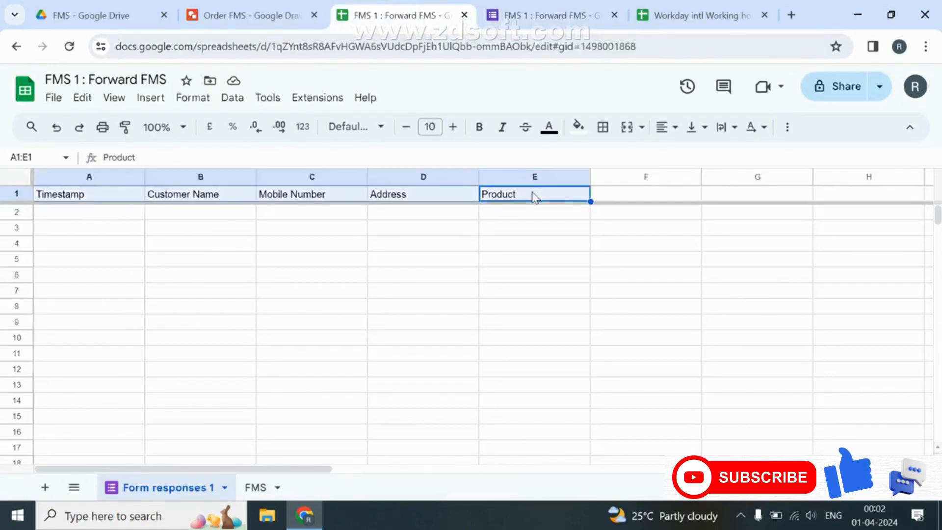
{"action": "key", "text": "ctrl+b"}
{"action": "key", "text": "Right"}
{"action": "key", "text": "Right"}
{"action": "key", "text": "Left"}
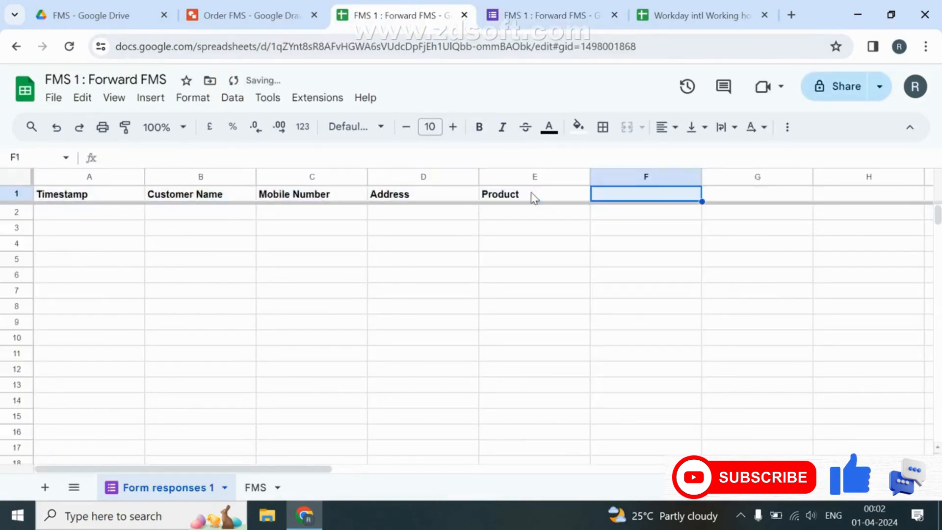
{"action": "key", "text": "ctrl+space"}
{"action": "key", "text": "ctrl+shift+Right"}
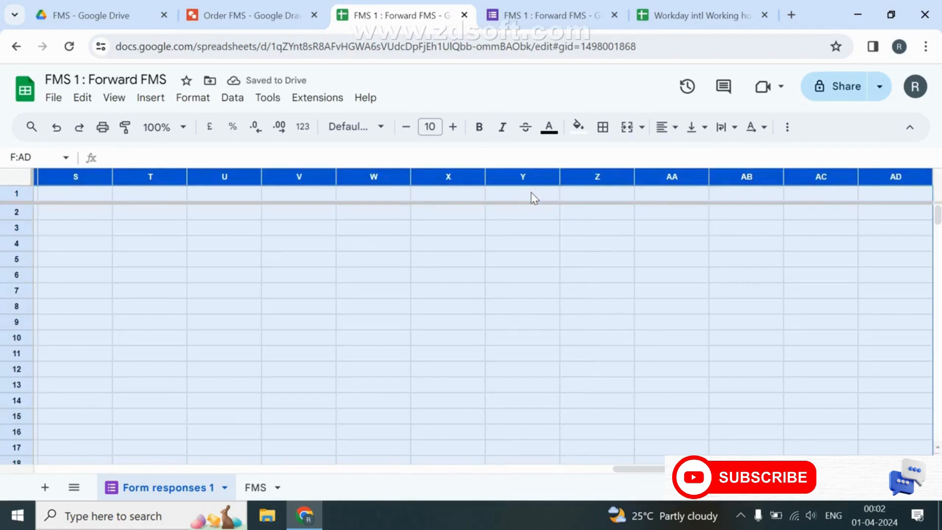
{"action": "key", "text": "ctrl+alt+minus"}
Delete the unused rows from row 7 down, keeping rows 1–6.
{"action": "key", "text": "Down"}
{"action": "key", "text": "Down"}
{"action": "key", "text": "Down"}
{"action": "key", "text": "Down"}
{"action": "key", "text": "Down"}
{"action": "key", "text": "Down"}
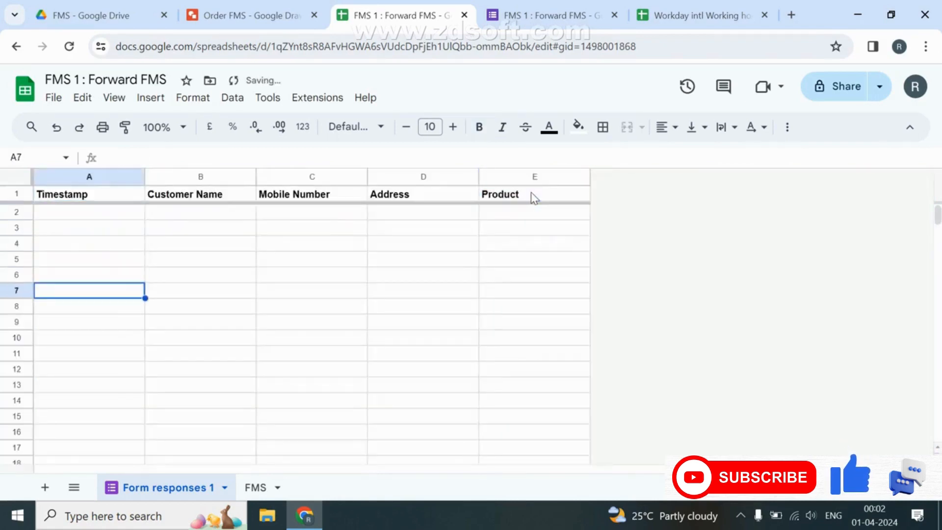
{"action": "key", "text": "shift+space"}
{"action": "key", "text": "ctrl+shift+Down"}
{"action": "key", "text": "ctrl+alt+minus"}
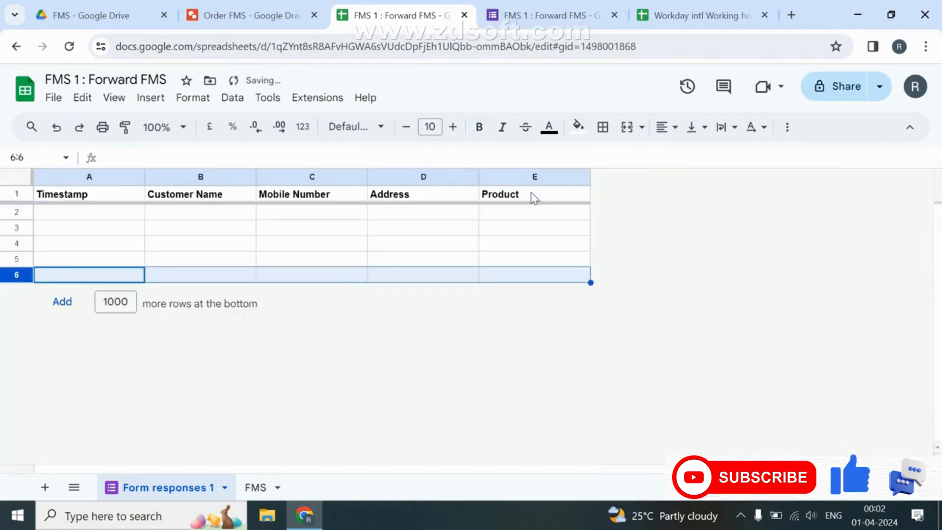
{"action": "key", "text": "ctrl+Up"}
{"action": "key", "text": "Down"}
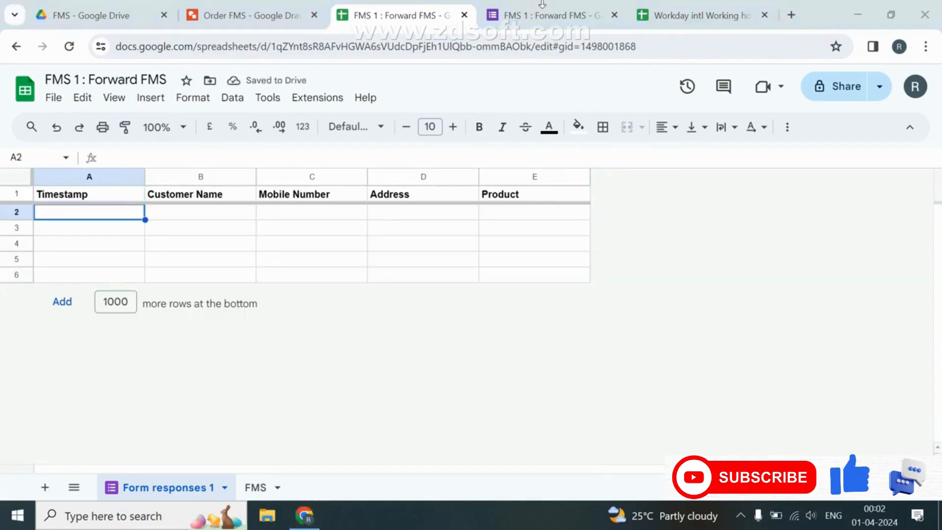
{"action": "left_click", "coordinate": [537, 13]}
In the live Order Form, enter the customer's name and mobile number.
{"action": "left_click", "coordinate": [700, 87]}
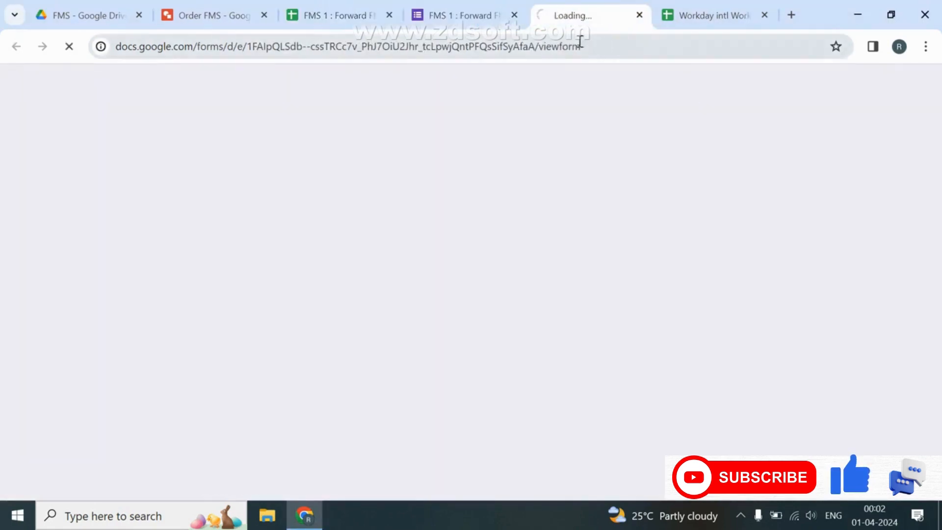
{"action": "left_click", "coordinate": [512, 15]}
{"action": "scroll", "coordinate": [377, 216], "scroll_direction": "down", "scroll_amount": 2}
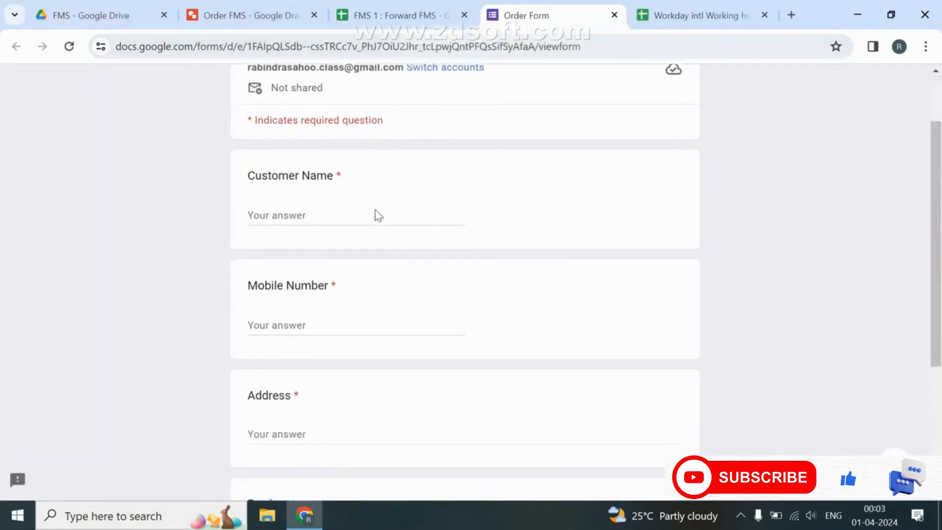
{"action": "left_click", "coordinate": [374, 206]}
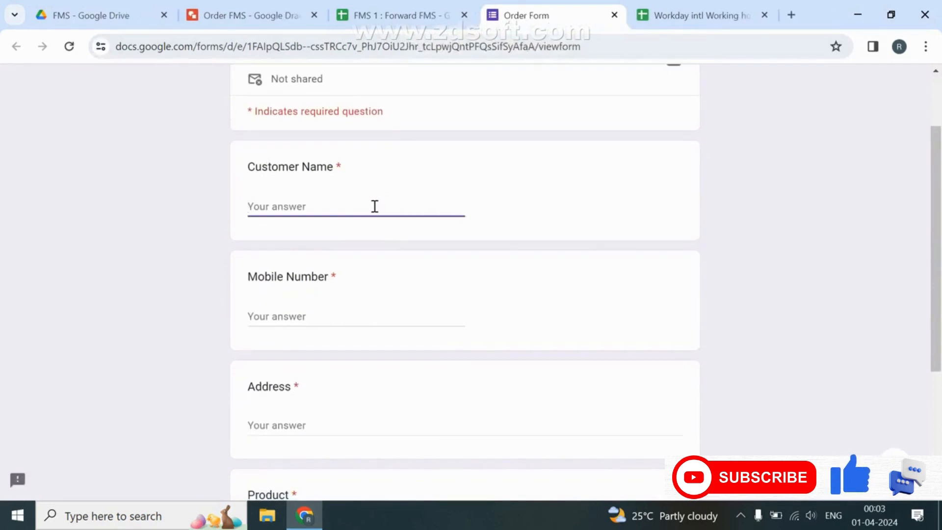
{"action": "type", "text": "Mr."}
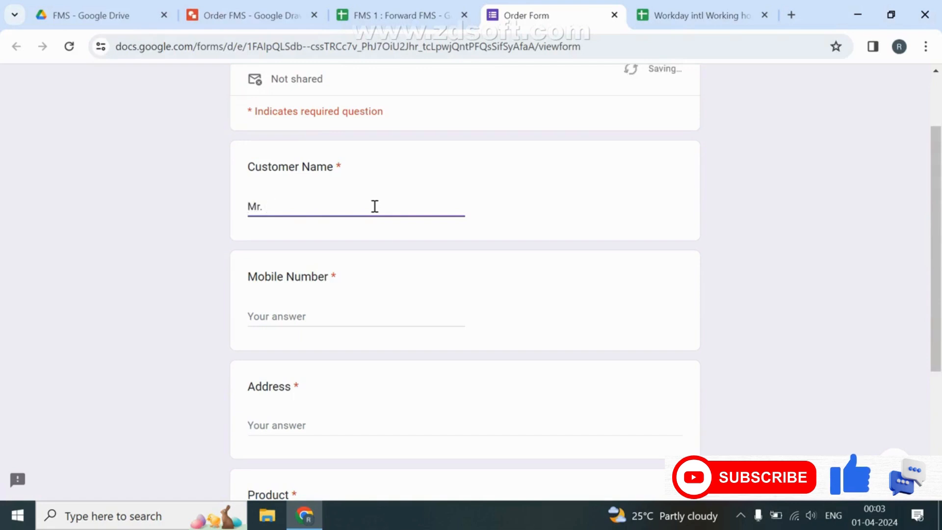
{"action": "type", "text": " nandu"}
{"action": "key", "text": "Tab"}
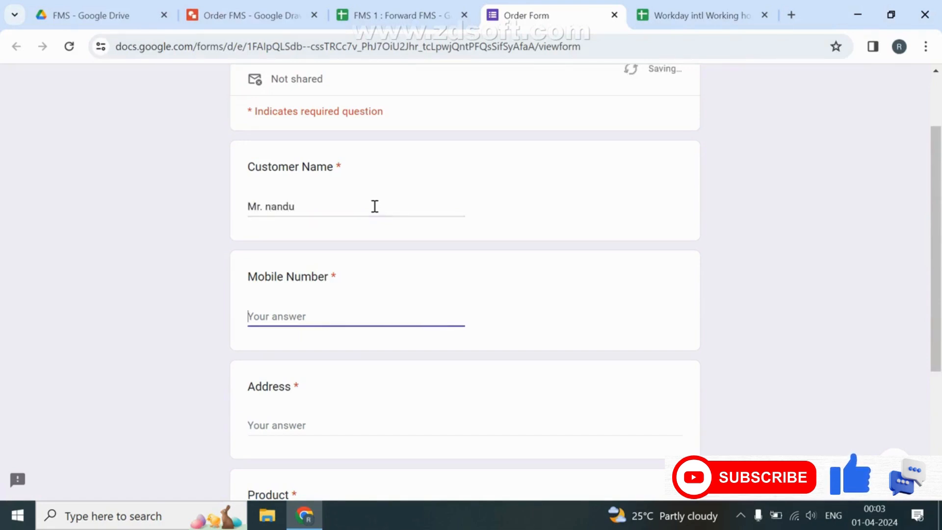
{"action": "key", "text": "shift+Tab"}
{"action": "key", "text": "Right"}
{"action": "key", "text": "Left"}
{"action": "key", "text": "Left"}
{"action": "key", "text": "Left"}
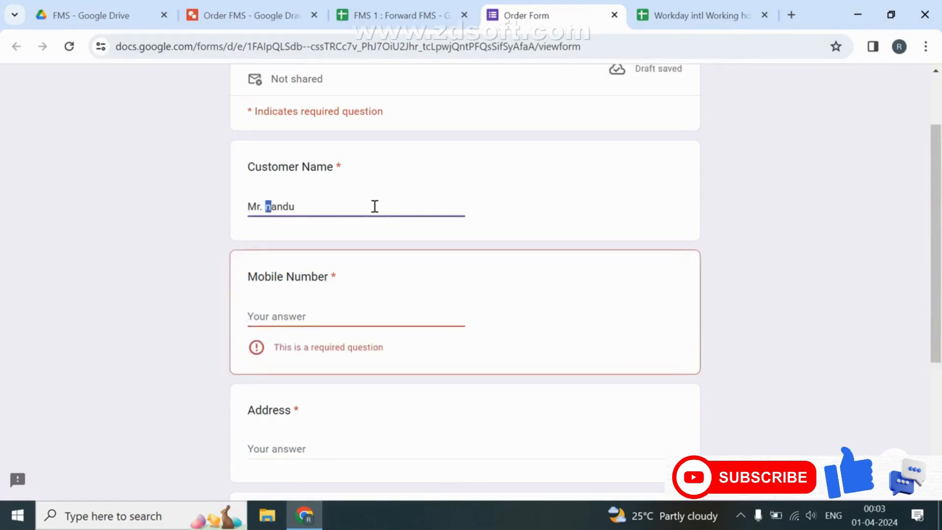
{"action": "type", "text": "N"}
{"action": "key", "text": "Tab"}
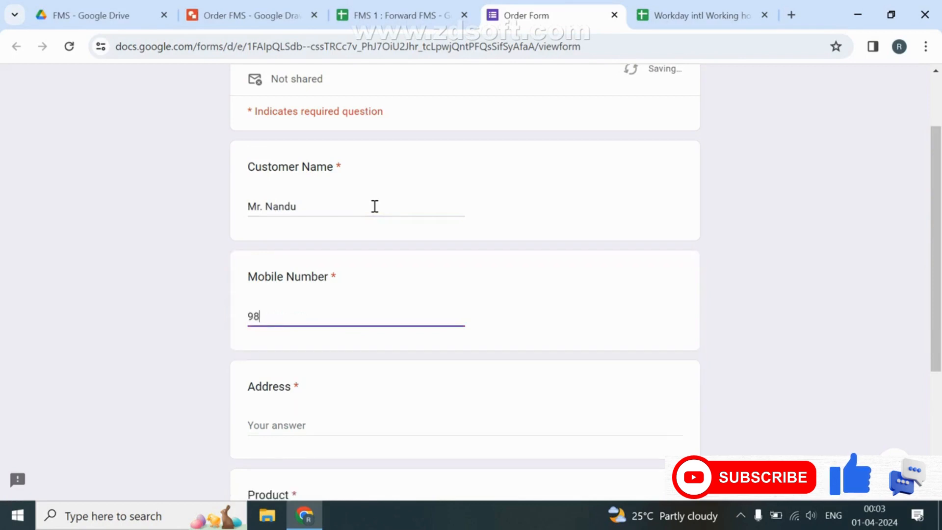
Fill in the customer's address and product Samsung - A12 Mobile, then submit.
{"action": "key", "text": "Tab"}
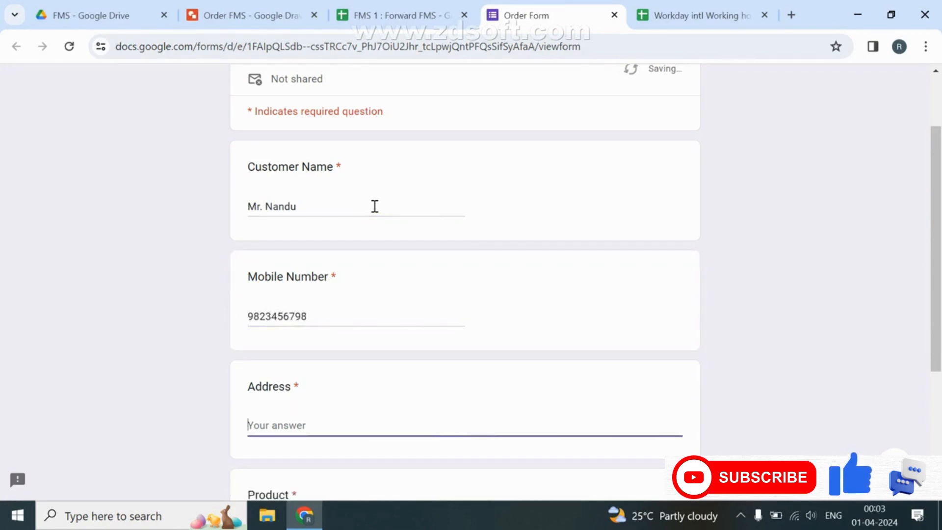
{"action": "type", "text": "# 20, karnataka -405588"}
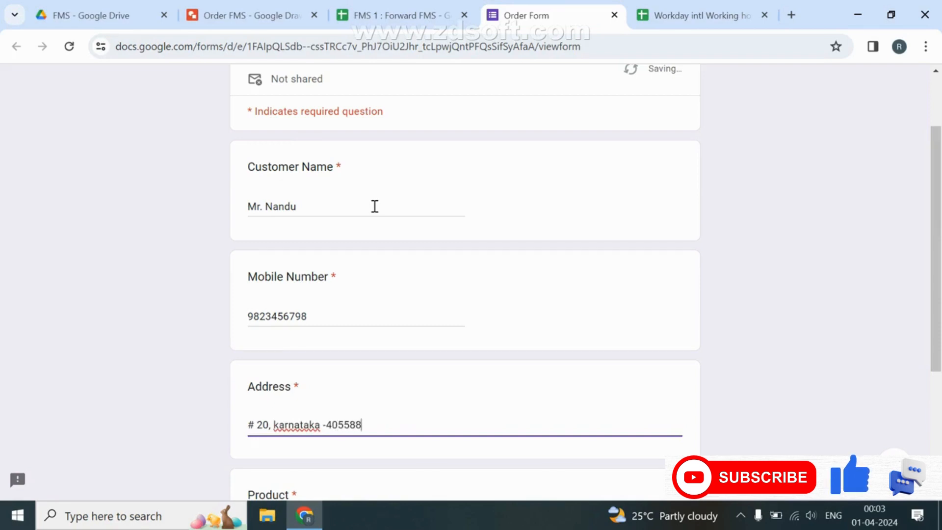
{"action": "scroll", "coordinate": [375, 206], "scroll_direction": "down", "scroll_amount": 4}
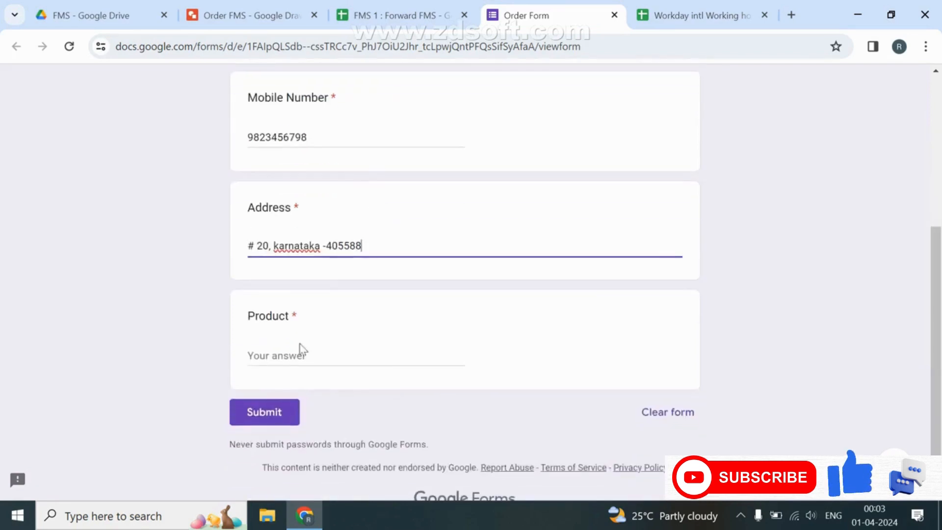
{"action": "left_click", "coordinate": [286, 357]}
{"action": "type", "text": "Sam"}
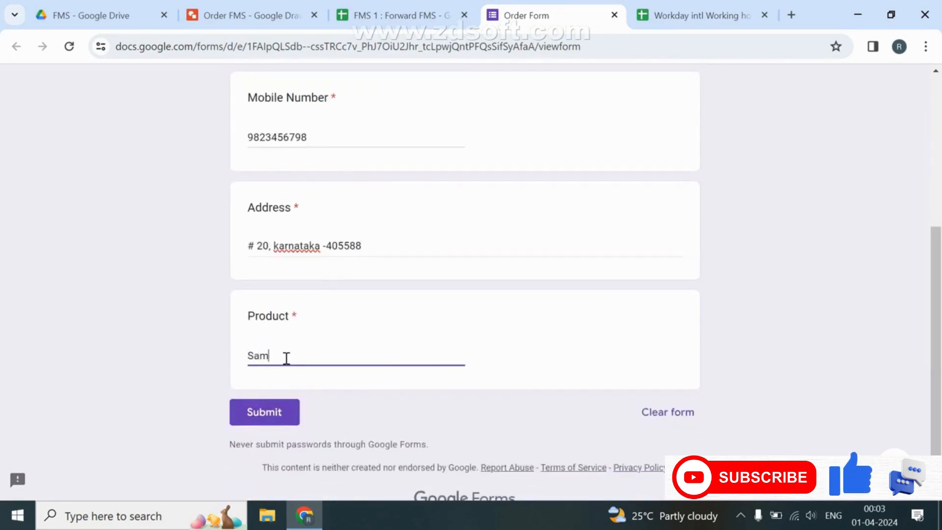
{"action": "type", "text": "sung - A12 Mobi"}
{"action": "type", "text": "le"}
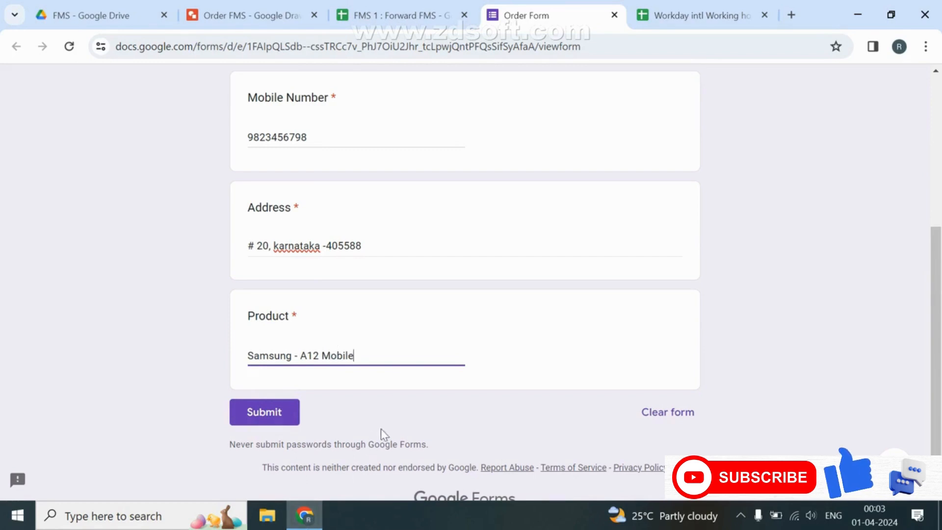
{"action": "left_click", "coordinate": [274, 422]}
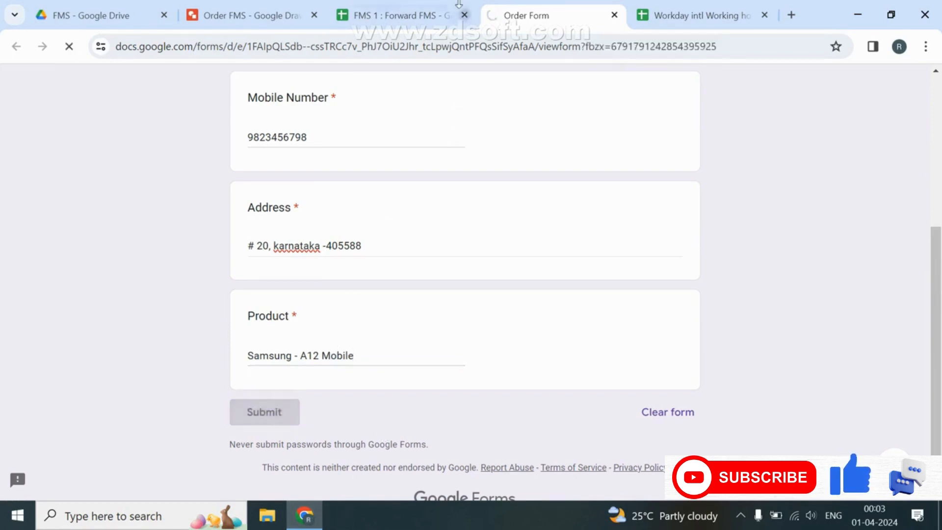
{"action": "left_click", "coordinate": [417, 15]}
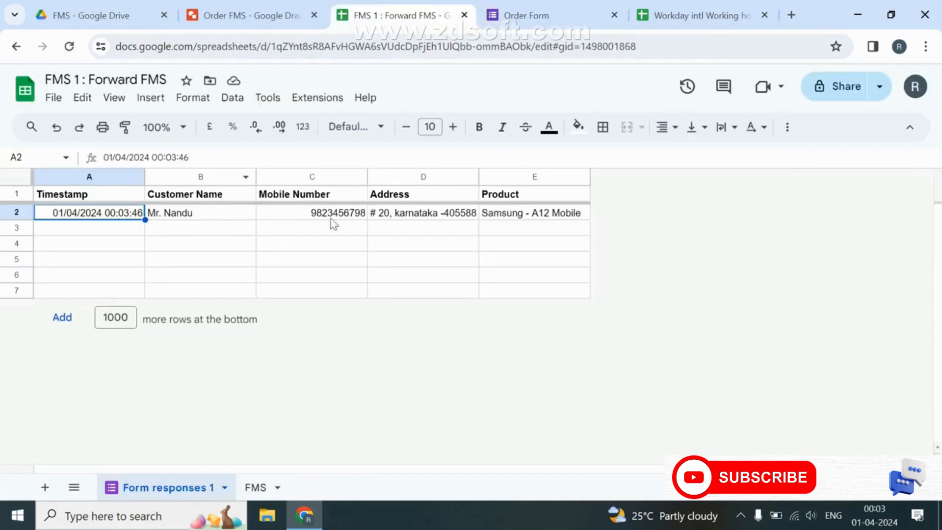
Enter =INDEX('Form responses 1'!A:E) in cell A6 of the FMS sheet.
{"action": "left_click", "coordinate": [544, 13]}
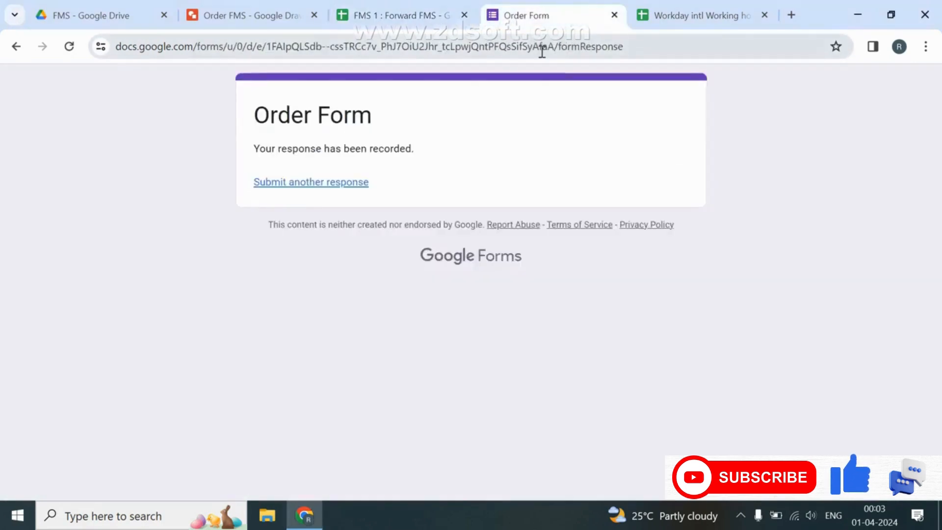
{"action": "left_click", "coordinate": [392, 15]}
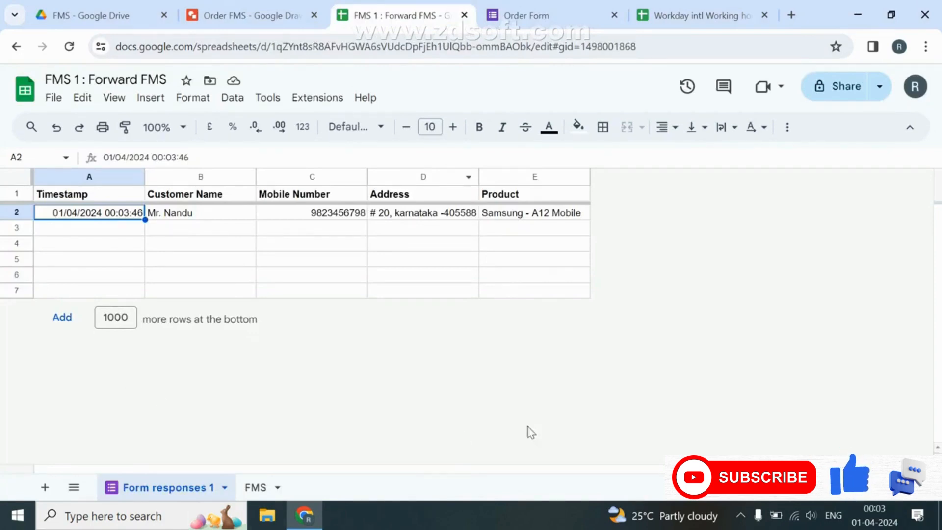
{"action": "left_click", "coordinate": [253, 487]}
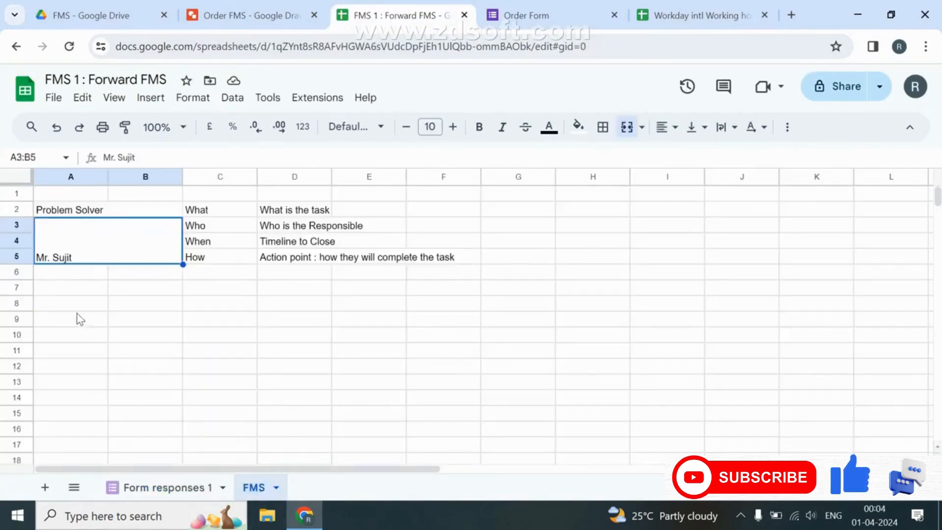
{"action": "left_click", "coordinate": [59, 276]}
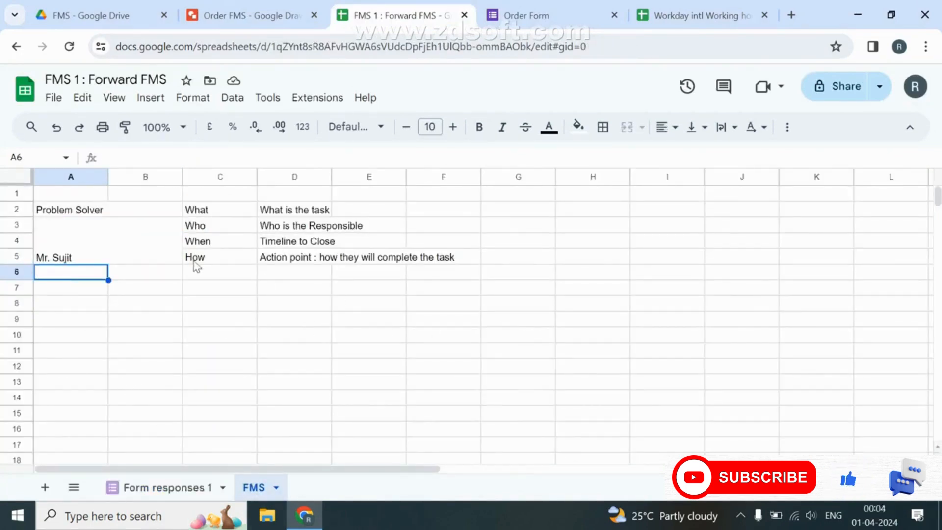
{"action": "type", "text": "="}
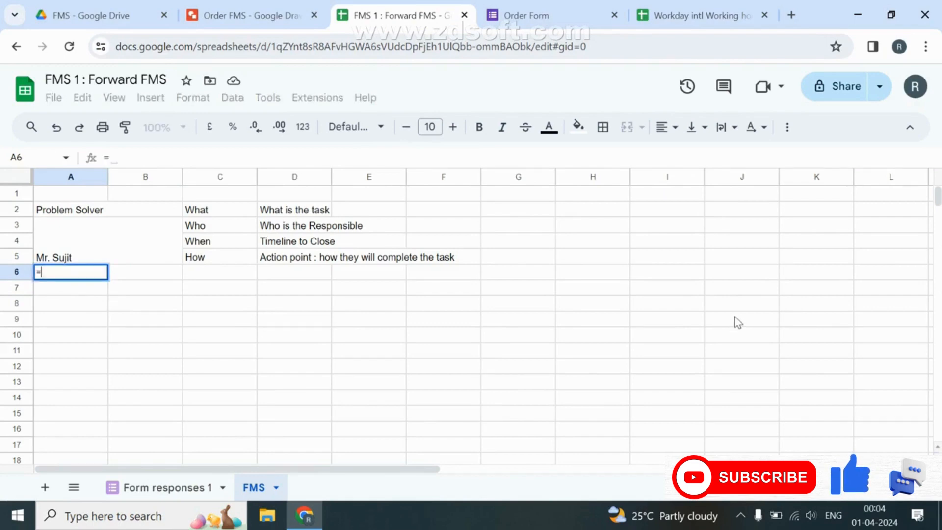
{"action": "type", "text": "INDEX("}
{"action": "key", "text": "Tab"}
{"action": "key", "text": "alt+Up"}
{"action": "key", "text": "Down"}
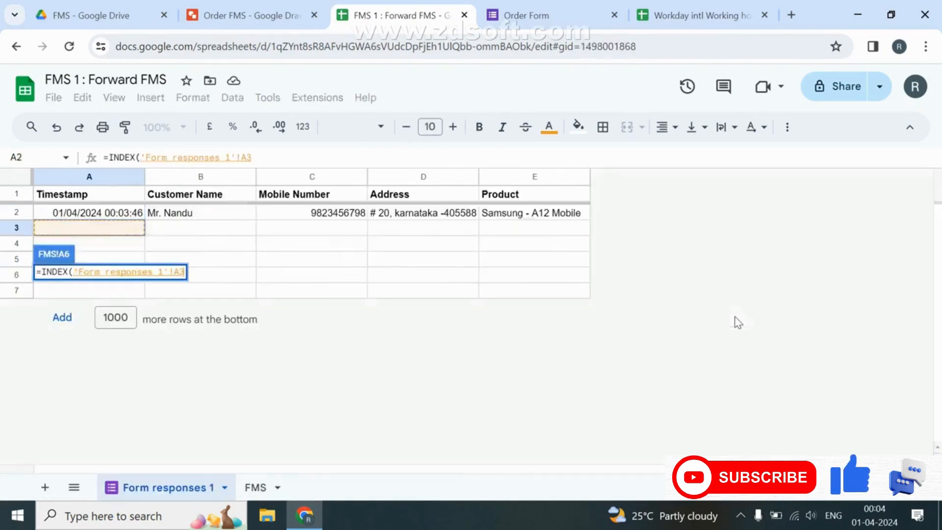
{"action": "key", "text": "Up"}
{"action": "key", "text": "Up"}
{"action": "key", "text": "shift+Right"}
{"action": "key", "text": "shift+Right"}
{"action": "key", "text": "shift+Right"}
{"action": "key", "text": "shift+Right"}
{"action": "key", "text": "ctrl+shift+Down"}
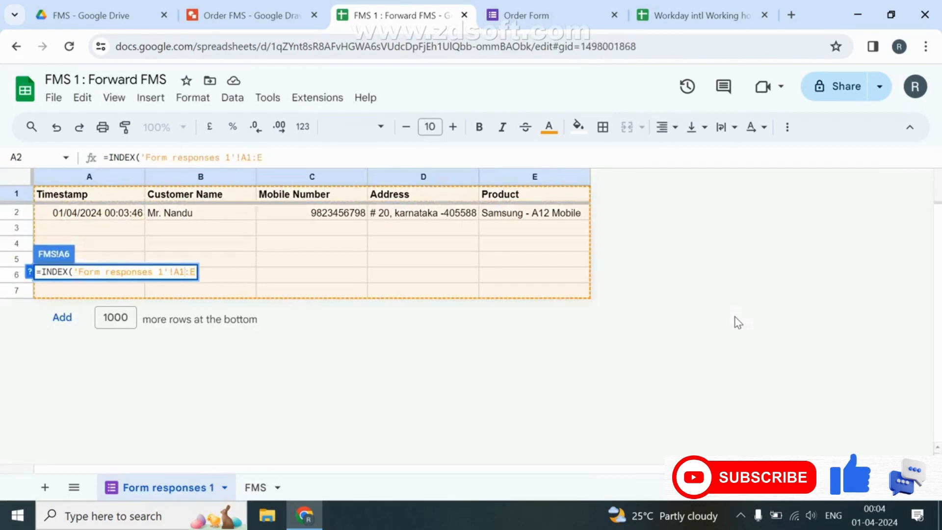
{"action": "key", "text": "BackSpace"}
{"action": "key", "text": "BackSpace"}
{"action": "type", "text": ":"}
{"action": "key", "text": "Return"}
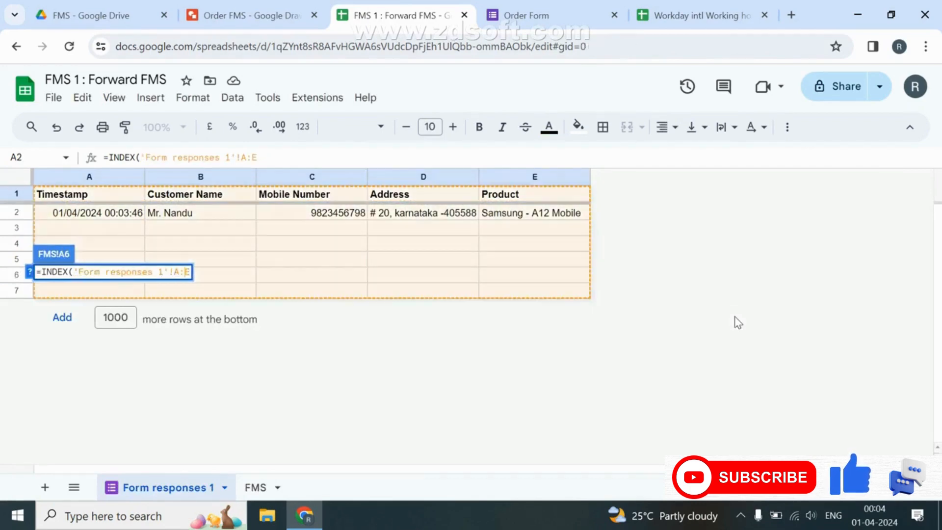
Bold the A6:E6 headers and freeze rows up to row 6.
{"action": "key", "text": "shift+Right"}
{"action": "key", "text": "shift+Right"}
{"action": "key", "text": "shift+Right"}
{"action": "key", "text": "shift+Right"}
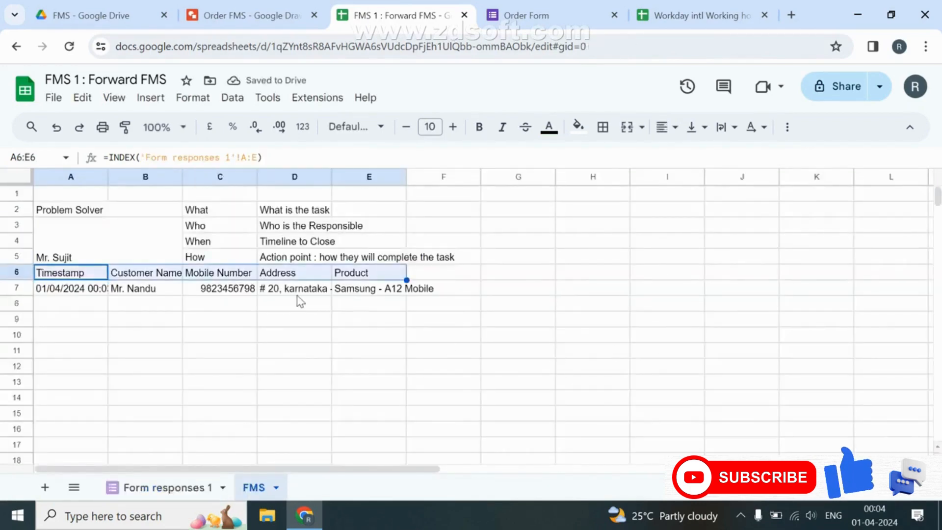
{"action": "key", "text": "ctrl+b"}
{"action": "key", "text": "shift+space"}
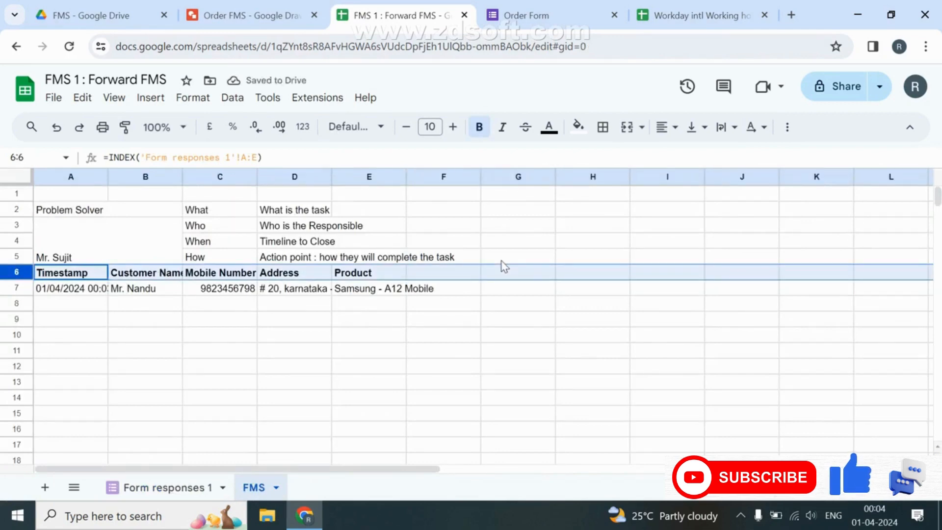
{"action": "key", "text": "alt+v"}
{"action": "key", "text": "r"}
{"action": "key", "text": "u"}
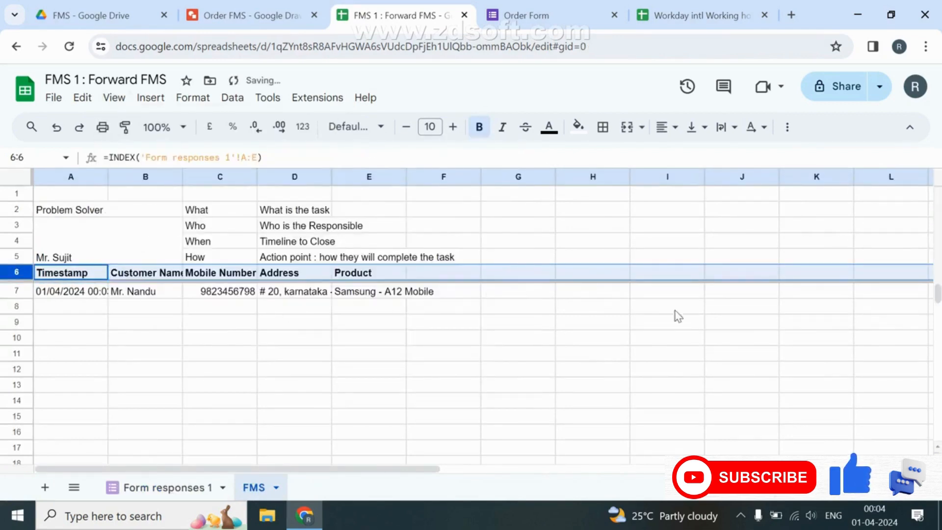
{"action": "left_click", "coordinate": [370, 387]}
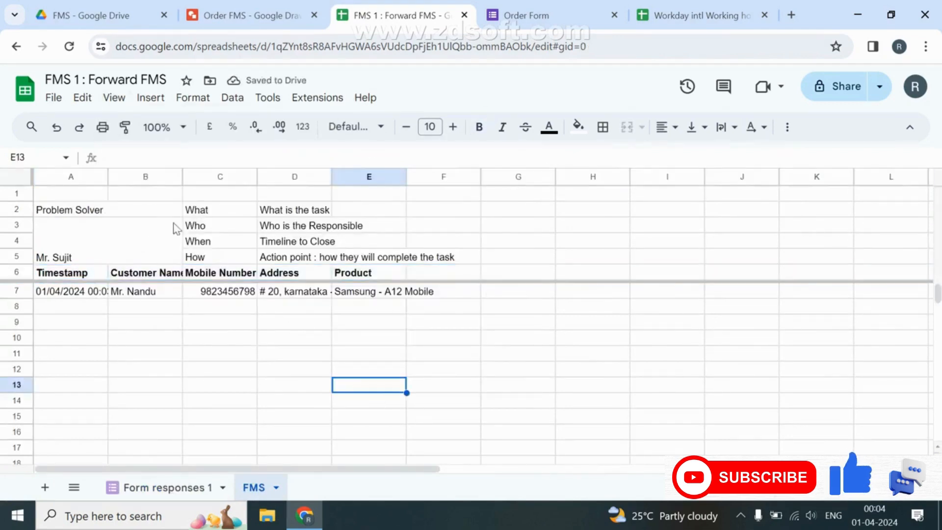
Enter 9 in B1 and 18 in C1 of the FMS sheet.
{"action": "left_click", "coordinate": [55, 195]}
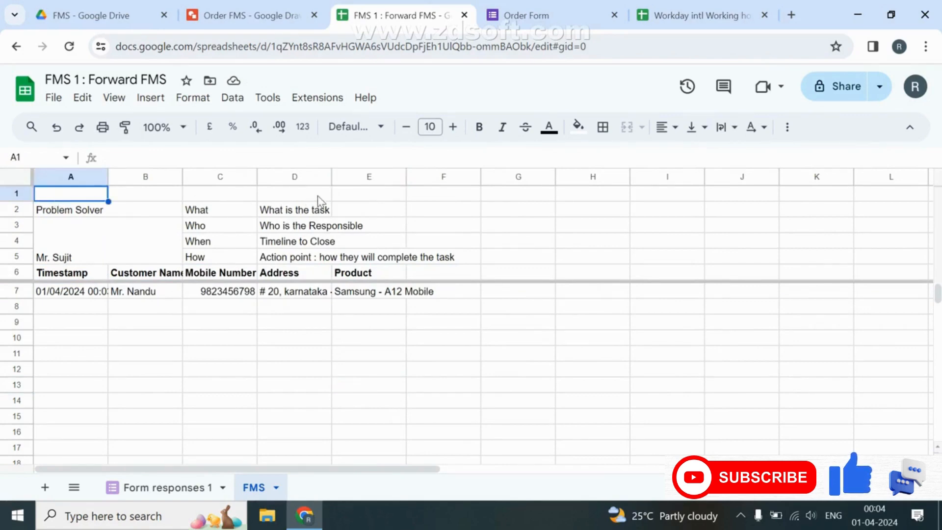
{"action": "left_click", "coordinate": [162, 198]}
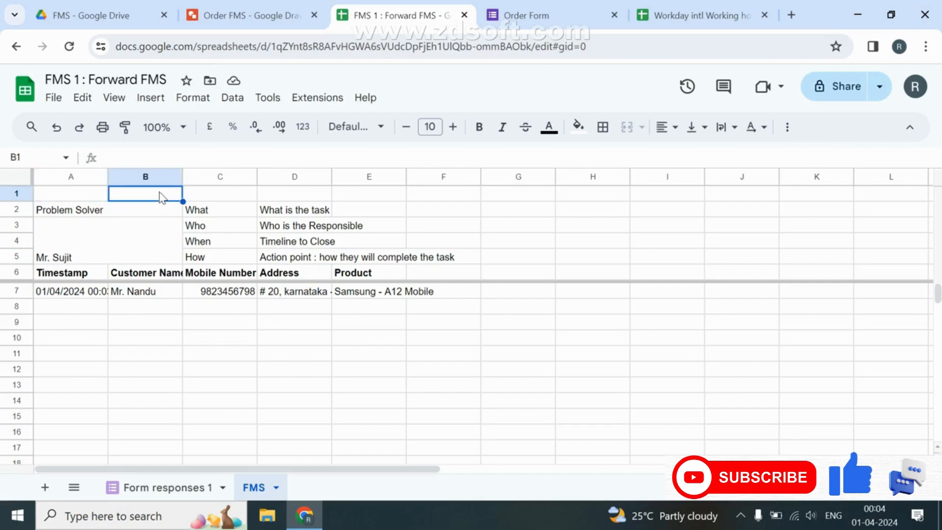
{"action": "type", "text": "9"}
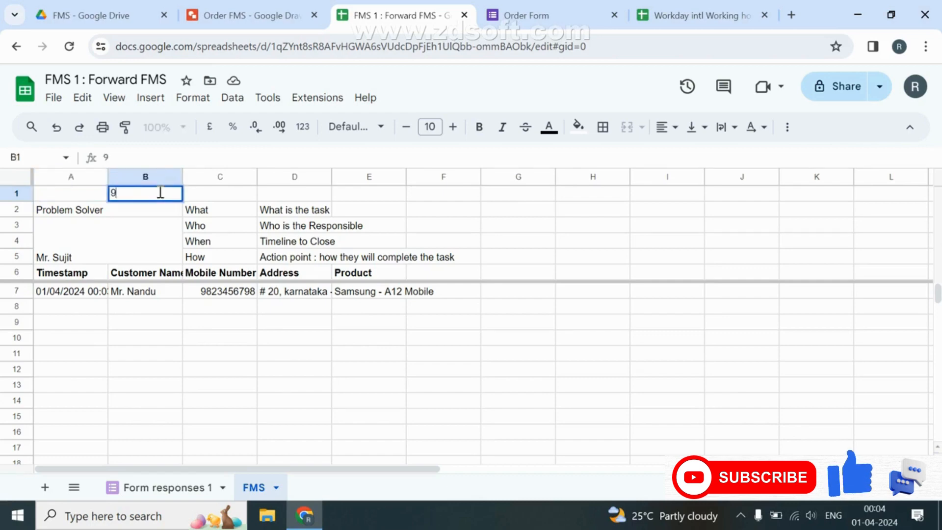
{"action": "key", "text": "Tab"}
{"action": "type", "text": "1"}
{"action": "key", "text": "Return"}
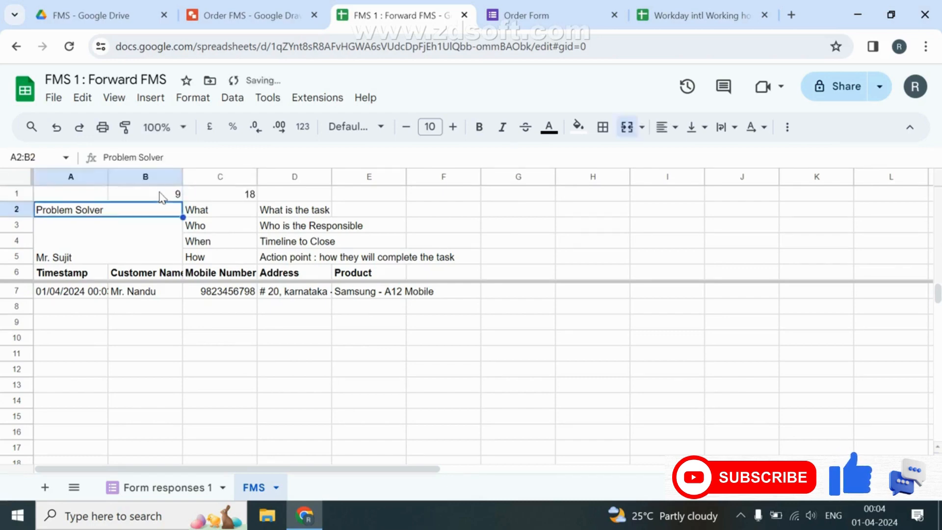
{"action": "left_click", "coordinate": [162, 197]}
{"action": "key", "text": "shift+Right"}
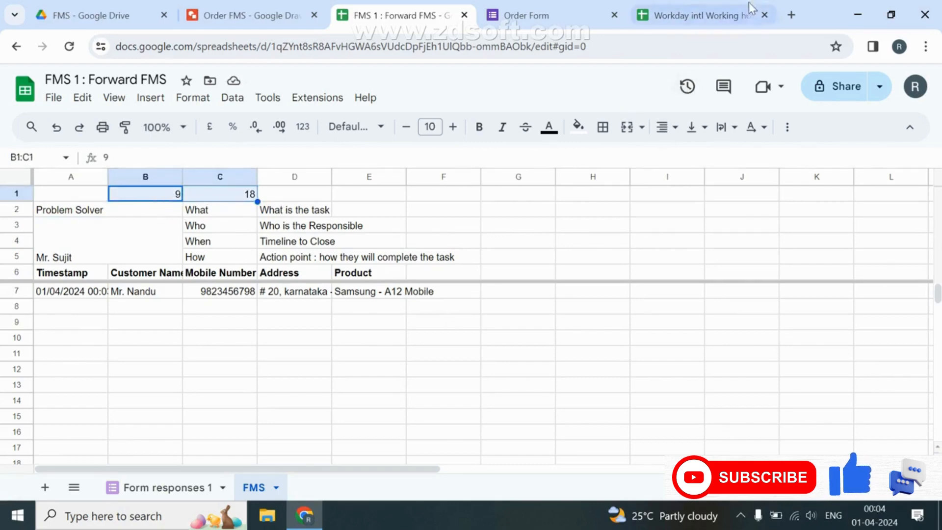
Close the Workday reference tab and label cell D1 'Step'.
{"action": "left_click", "coordinate": [765, 16]}
{"action": "left_click", "coordinate": [426, 274]}
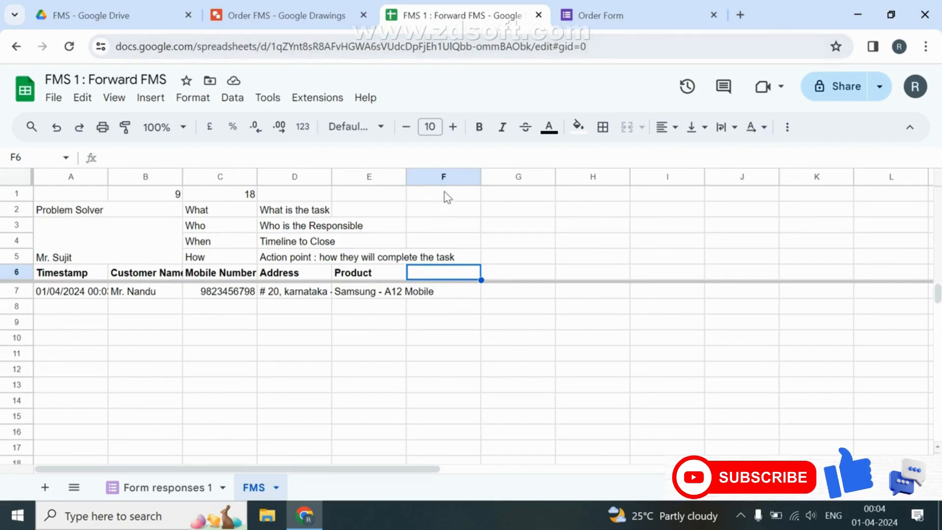
{"action": "left_click", "coordinate": [460, 199]}
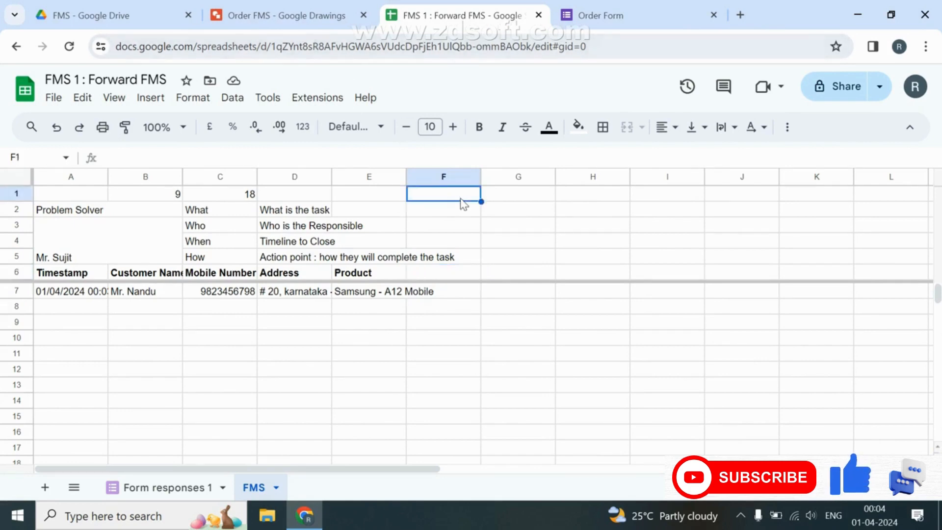
{"action": "type", "text": "St"}
{"action": "key", "text": "Escape"}
{"action": "key", "text": "Left"}
{"action": "key", "text": "Left"}
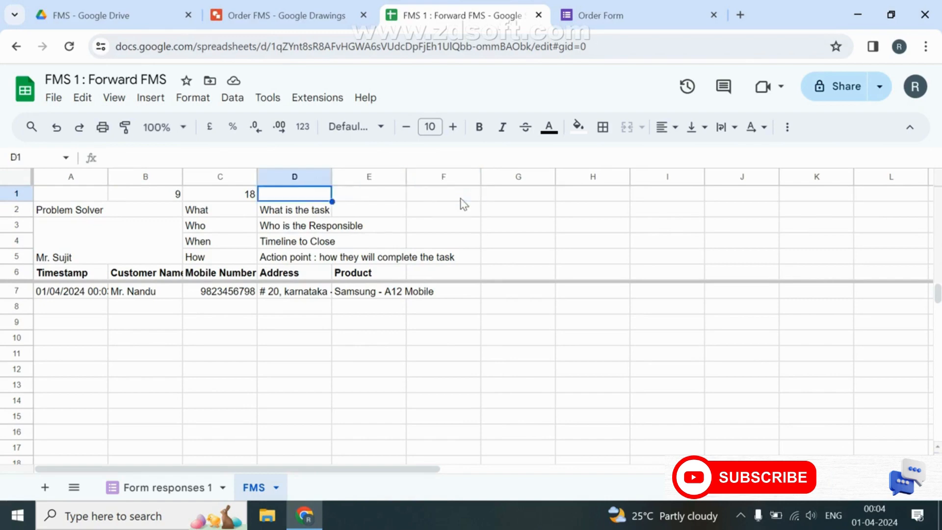
{"action": "type", "text": "Step"}
{"action": "key", "text": "Right"}
{"action": "key", "text": "Right"}
Put step number 1 in F1:G1, merged and centered.
{"action": "key", "text": "shift+Right"}
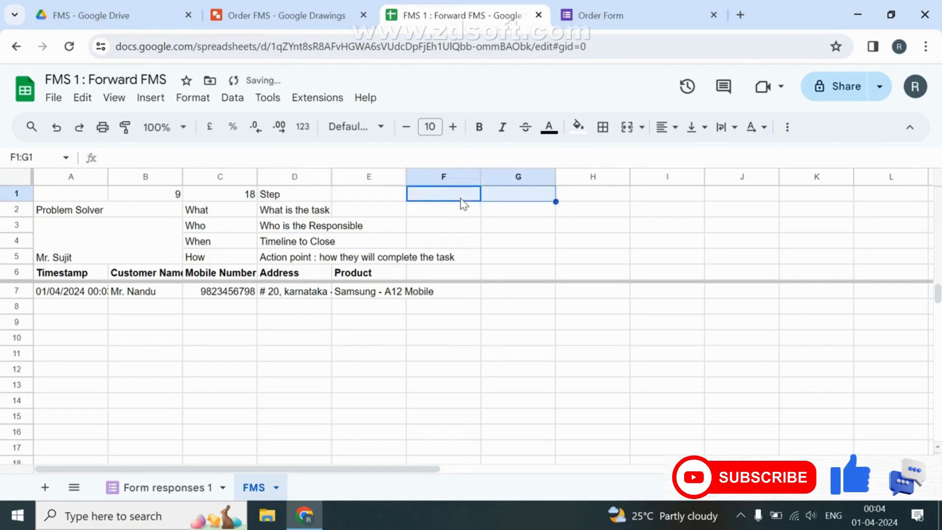
{"action": "type", "text": "1"}
{"action": "left_click", "coordinate": [627, 127]}
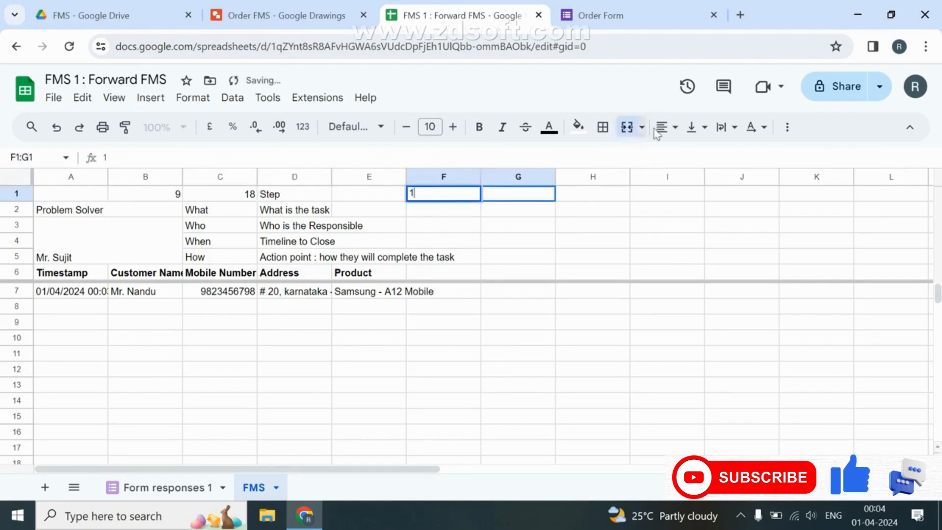
{"action": "left_click", "coordinate": [667, 127]}
{"action": "left_click", "coordinate": [690, 152]}
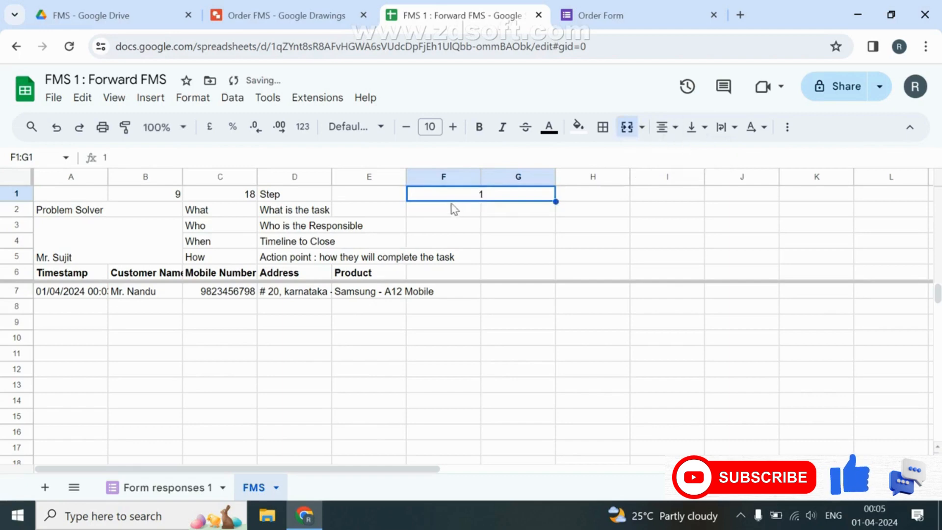
{"action": "left_click_drag", "start_coordinate": [451, 204], "coordinate": [505, 246]}
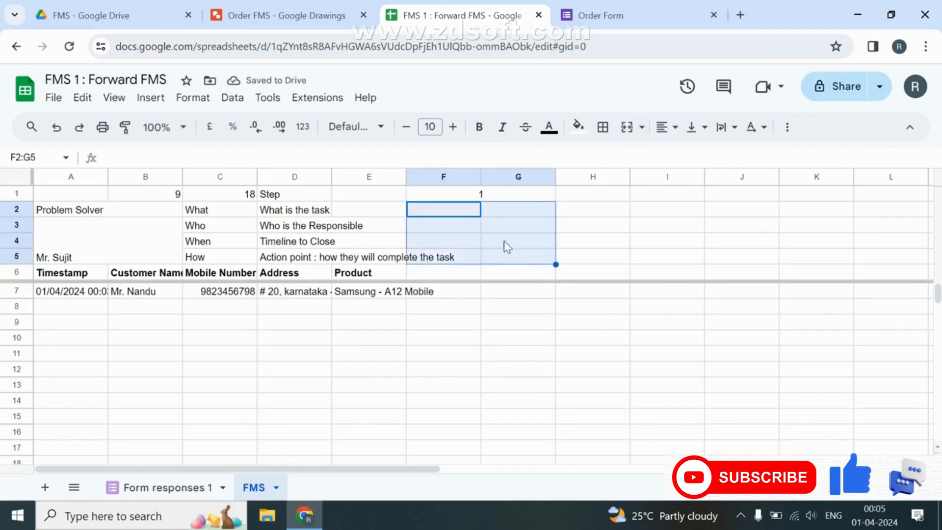
Merge F:G horizontally across rows 2–5 and enter the task 'Dispatch the Product' in F2.
{"action": "left_click", "coordinate": [643, 129]}
{"action": "left_click", "coordinate": [697, 205]}
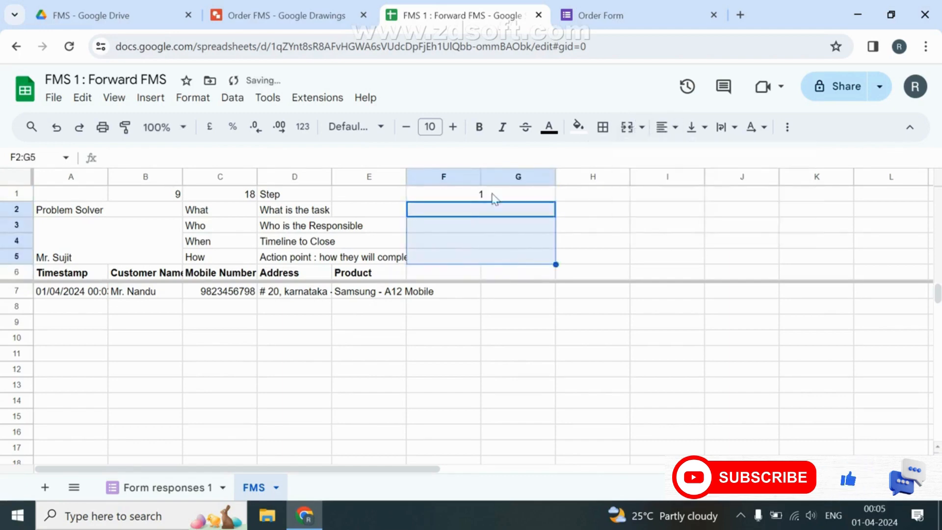
{"action": "left_click", "coordinate": [454, 211]}
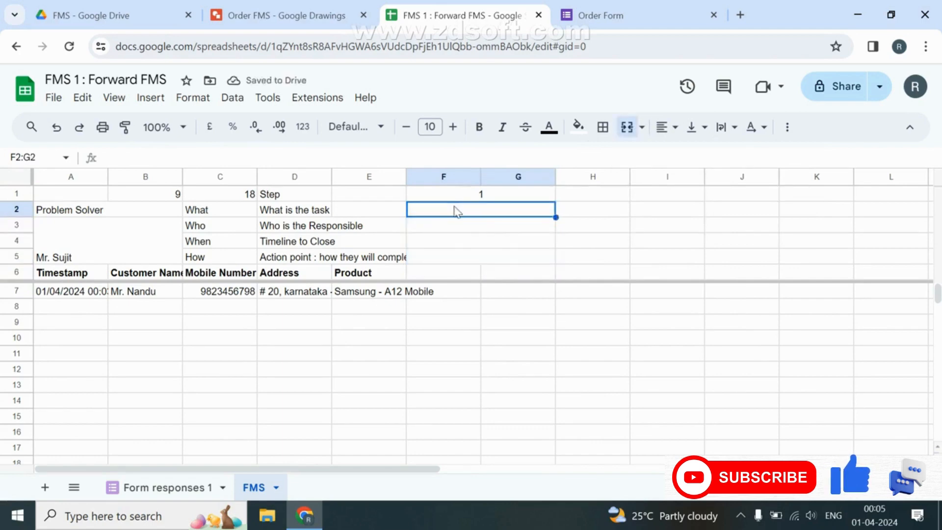
{"action": "type", "text": "Dispatc"}
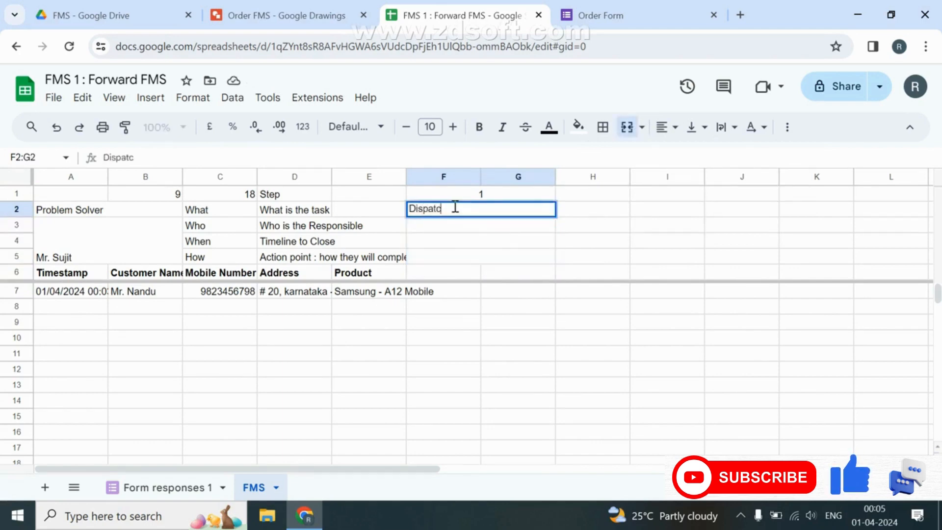
{"action": "type", "text": "h the Product"}
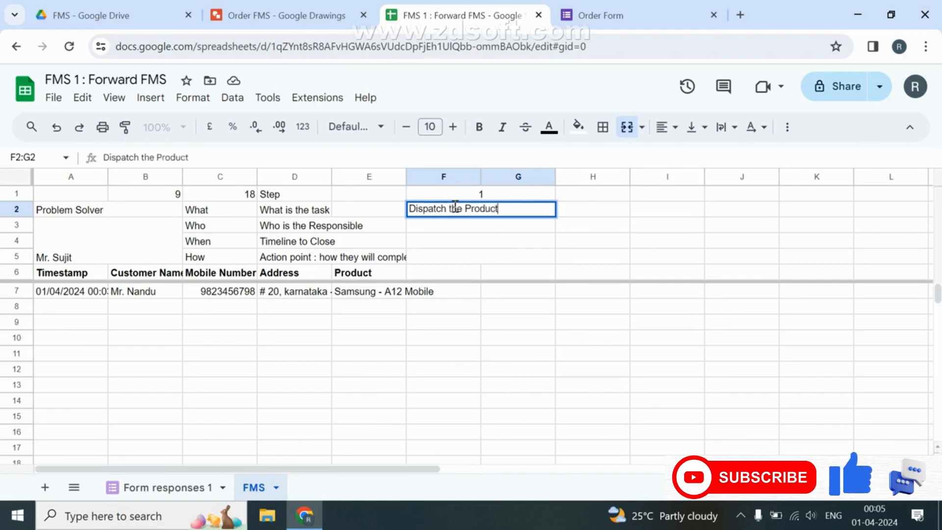
{"action": "key", "text": "Return"}
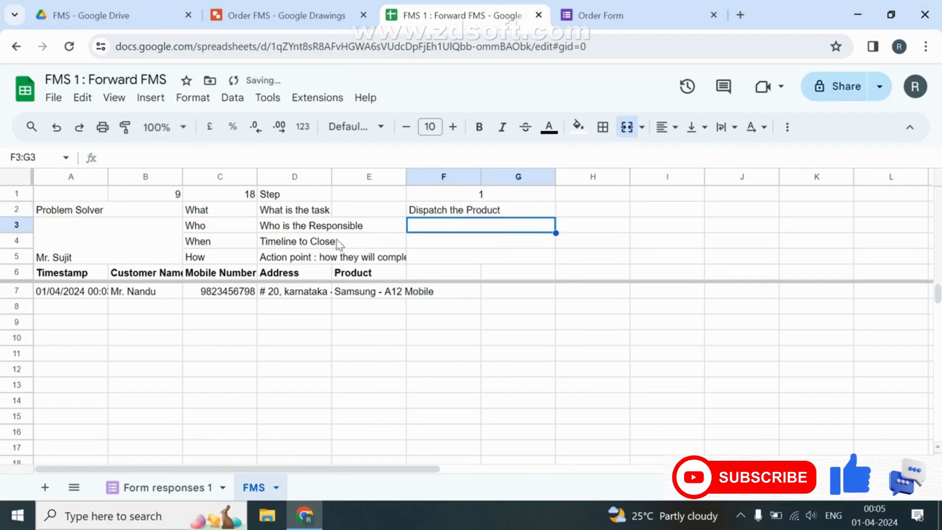
Using the flowchart, enter the responsible person's name in F3 and a 01:00:00 timeline in F4.
{"action": "left_click", "coordinate": [315, 11]}
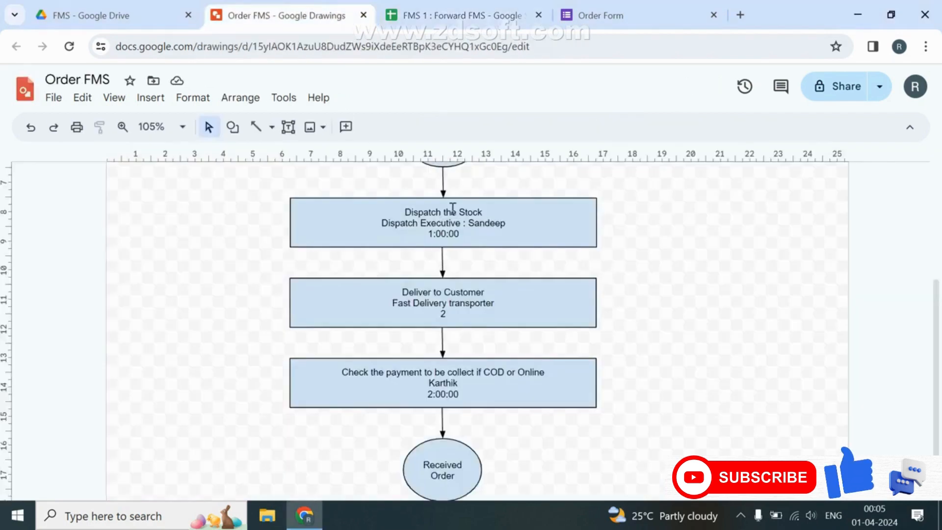
{"action": "left_click", "coordinate": [456, 16]}
{"action": "type", "text": "M"}
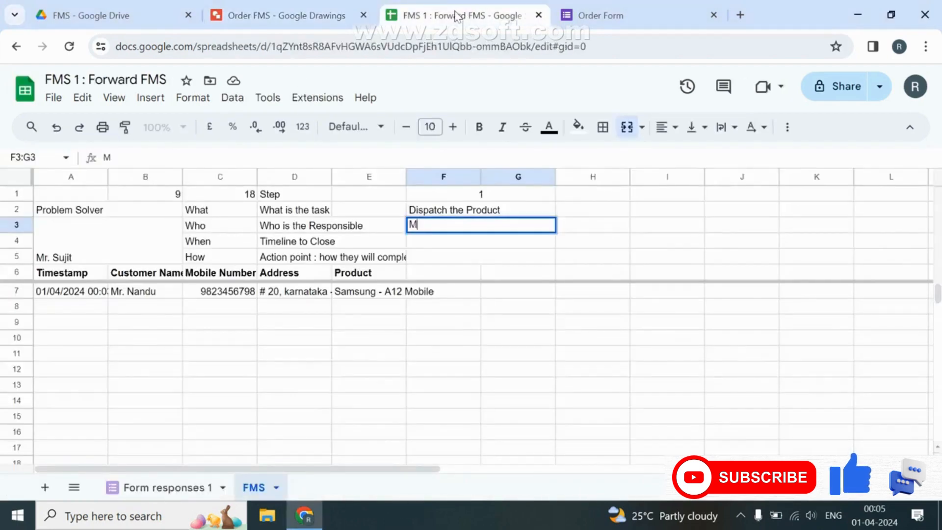
{"action": "type", "text": "r. Sandeep"}
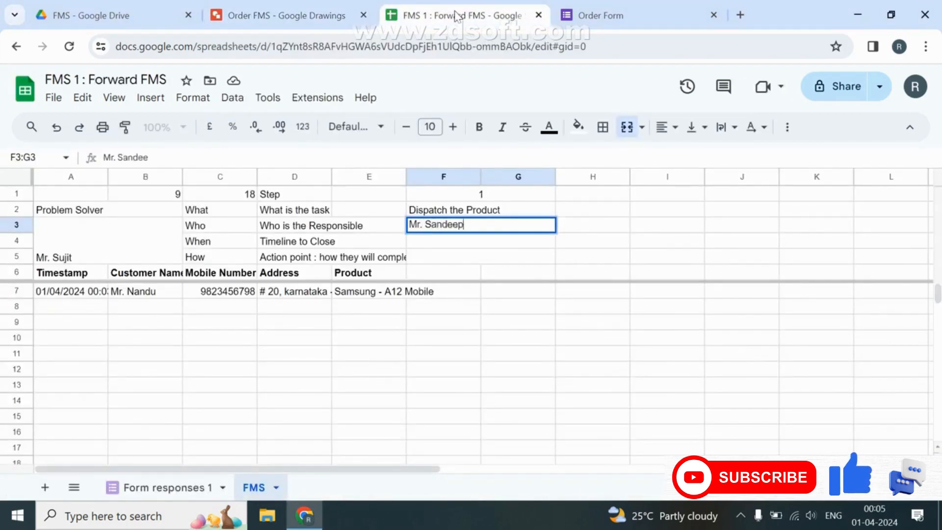
{"action": "key", "text": "Return"}
{"action": "left_click", "coordinate": [301, 18]}
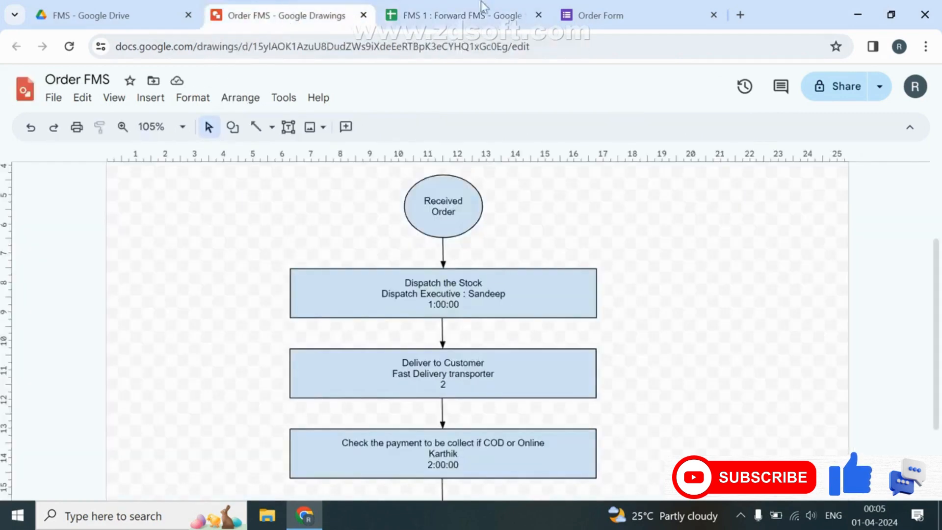
{"action": "left_click", "coordinate": [479, 19]}
{"action": "type", "text": "1:"}
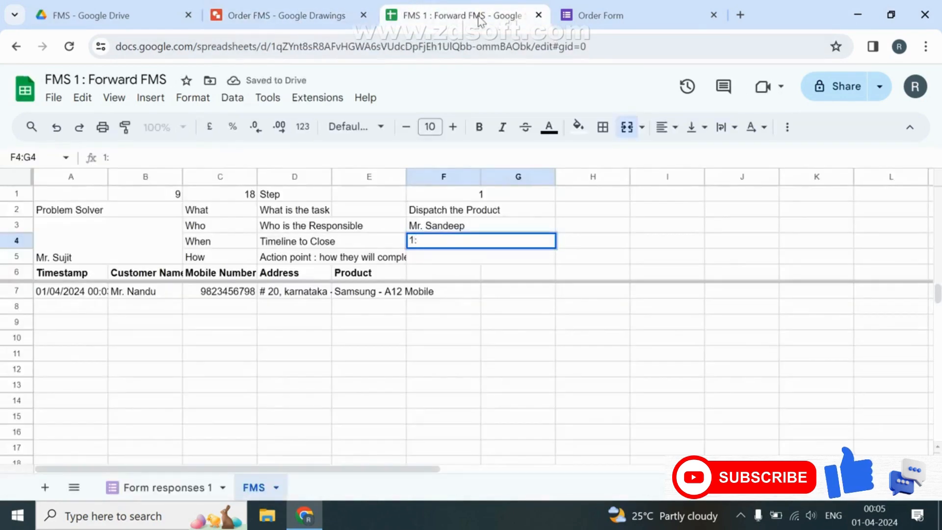
{"action": "type", "text": "00:00"}
{"action": "key", "text": "Return"}
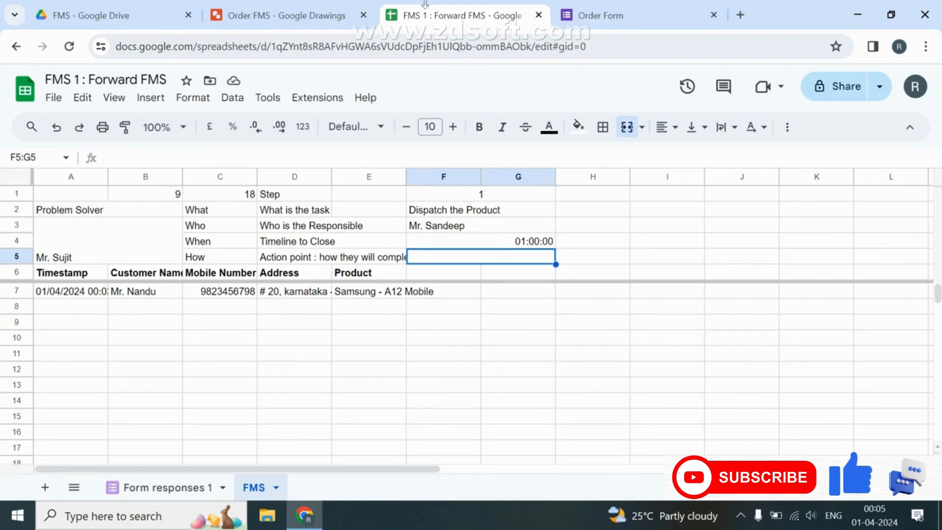
{"action": "left_click", "coordinate": [312, 15]}
Enter IMS in F5, and the headers Planned in F6 and Actual in G6.
{"action": "left_click", "coordinate": [443, 19]}
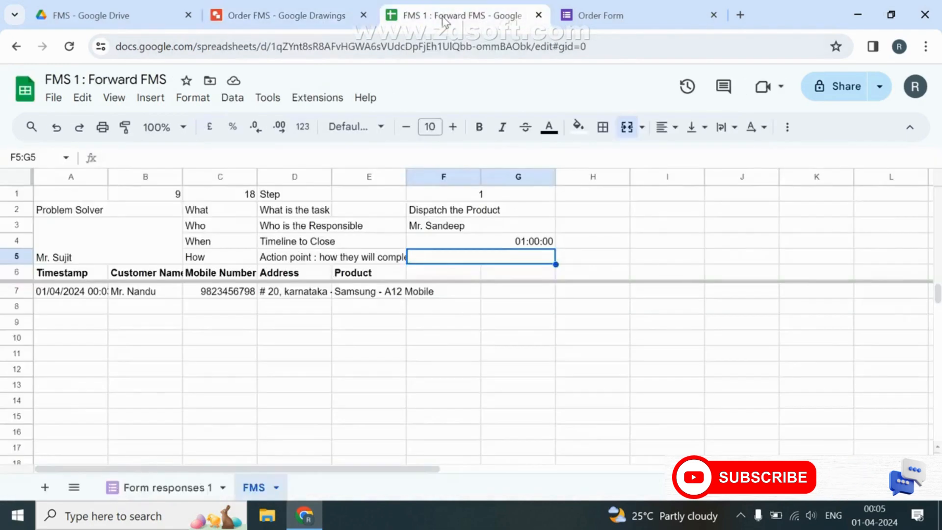
{"action": "type", "text": "IMS"}
{"action": "key", "text": "Return"}
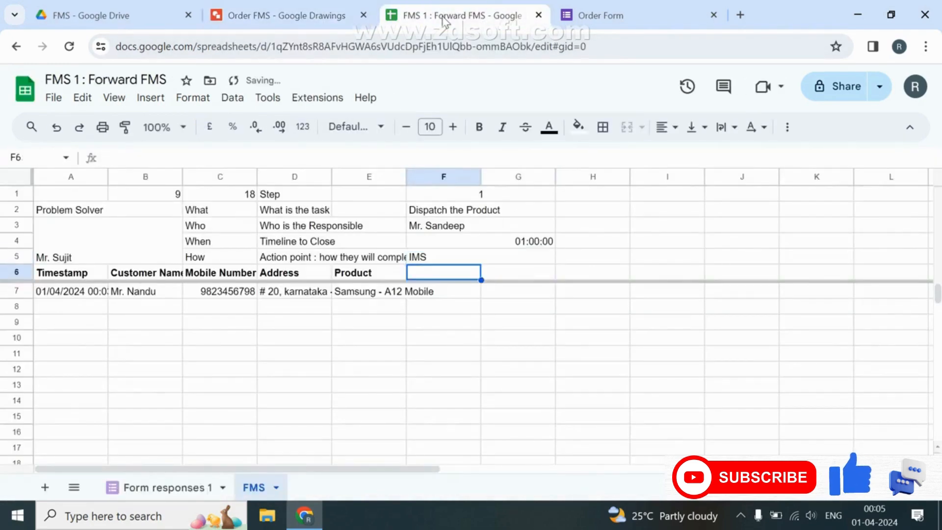
{"action": "type", "text": "Planned"}
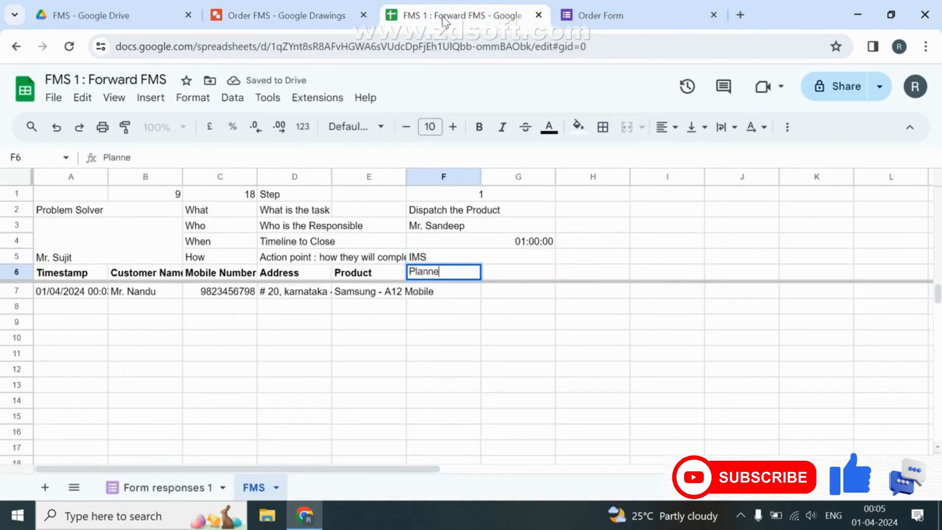
{"action": "key", "text": "Return"}
{"action": "key", "text": "Up"}
{"action": "key", "text": "Right"}
{"action": "type", "text": "Actual"}
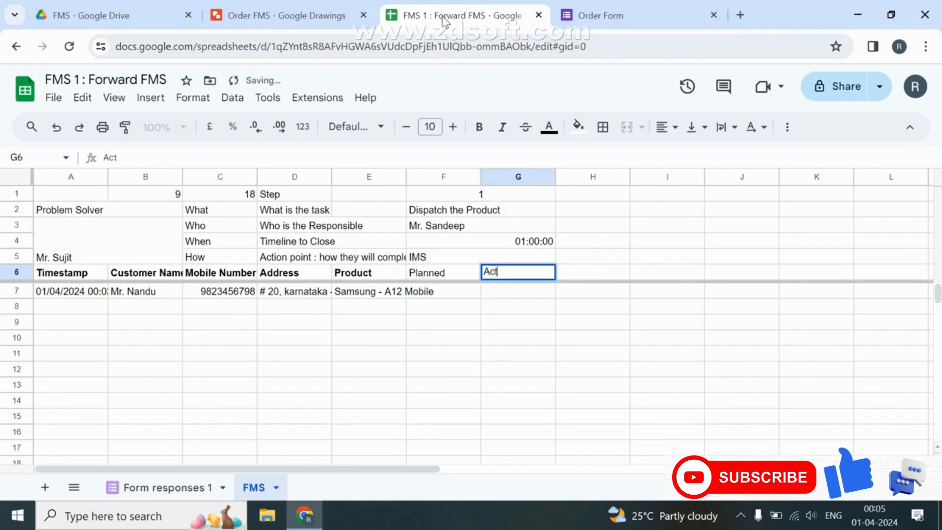
{"action": "key", "text": "Return"}
Make the row 6 Planned and Actual headers bold.
{"action": "key", "text": "Up"}
{"action": "key", "text": "Left"}
{"action": "key", "text": "shift+space"}
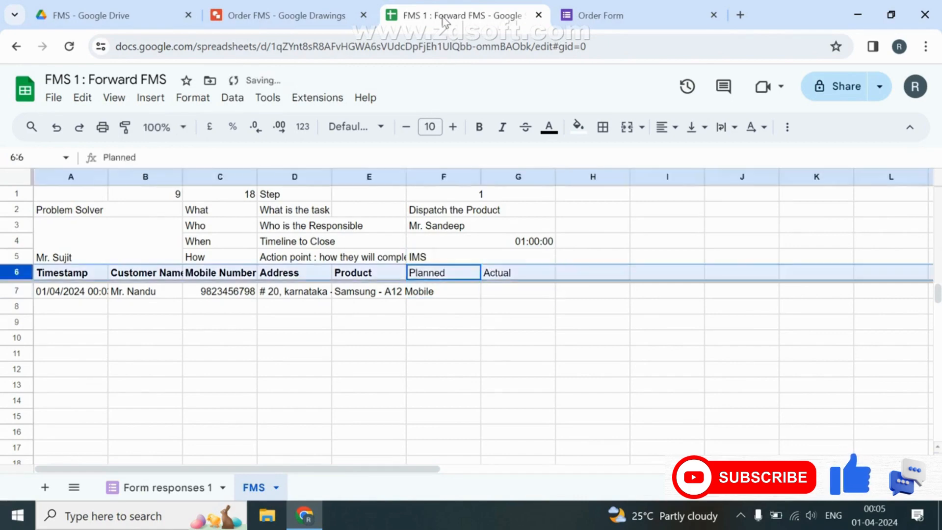
{"action": "key", "text": "ctrl+b"}
{"action": "key", "text": "Right"}
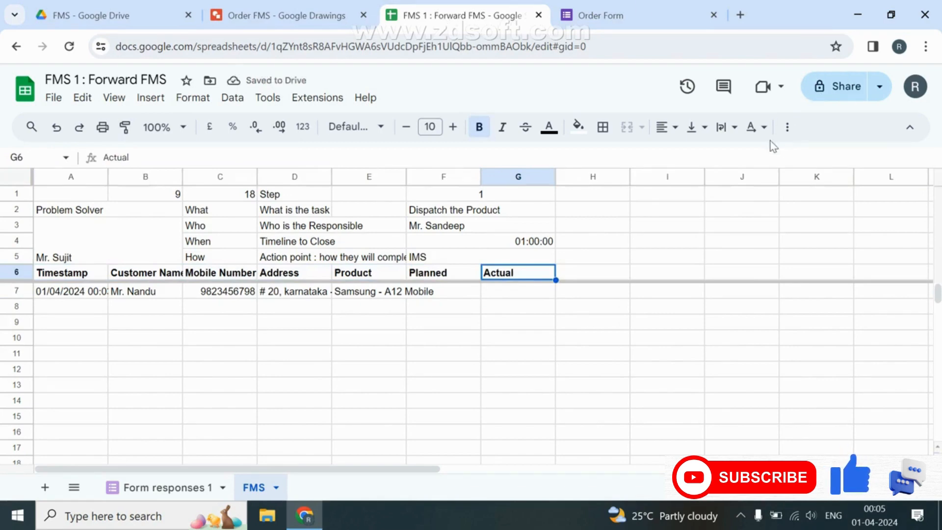
{"action": "key", "text": "Left"}
{"action": "key", "text": "Down"}
{"action": "key", "text": "Right"}
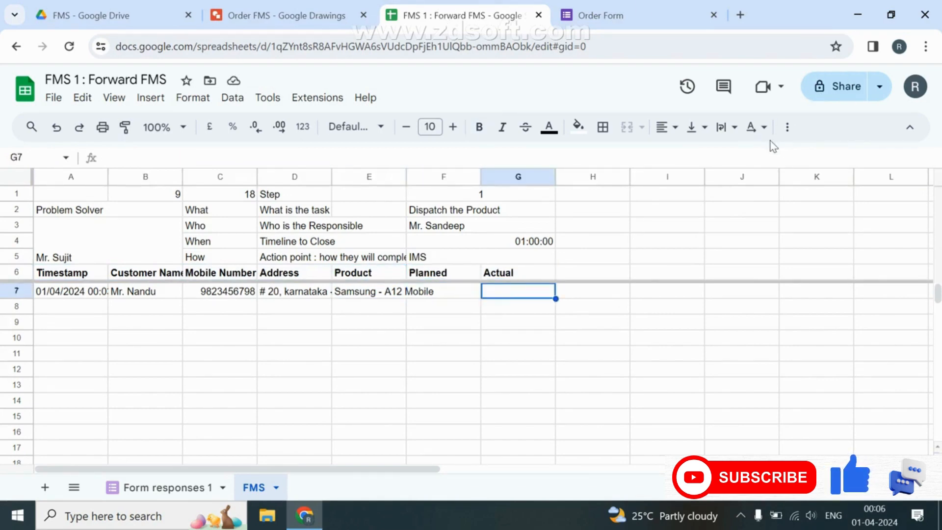
{"action": "key", "text": "shift+Down"}
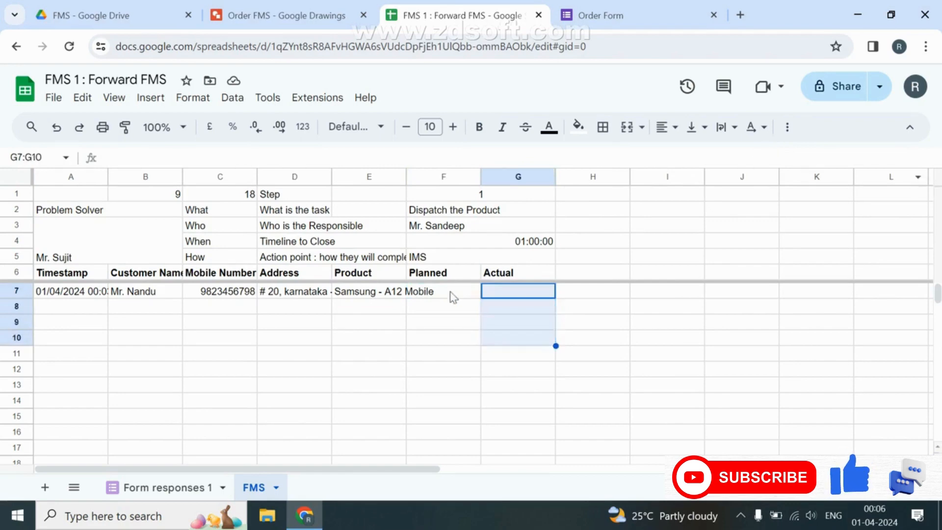
Widen columns E and A, then reopen the Workday intl Working hour spreadsheet.
{"action": "left_click", "coordinate": [452, 294]}
{"action": "left_click_drag", "start_coordinate": [406, 177], "coordinate": [437, 177]}
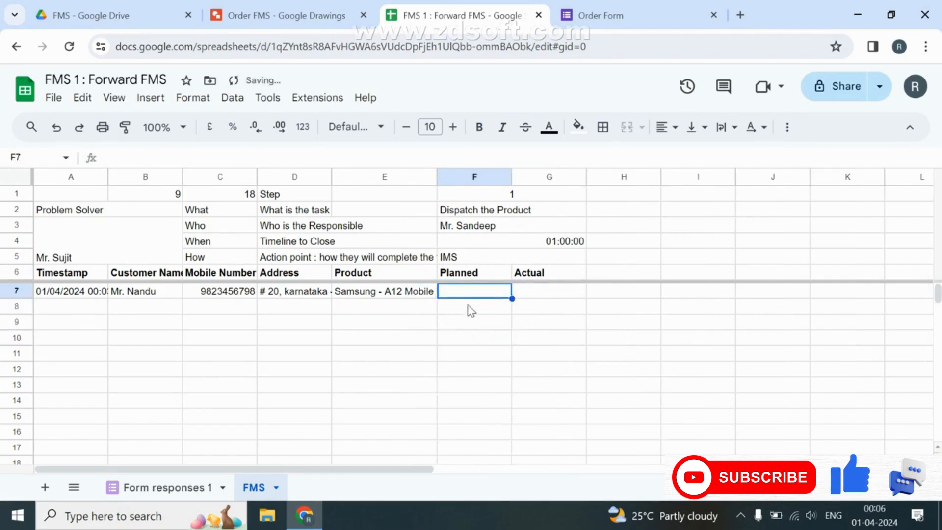
{"action": "left_click_drag", "start_coordinate": [109, 177], "coordinate": [129, 177]}
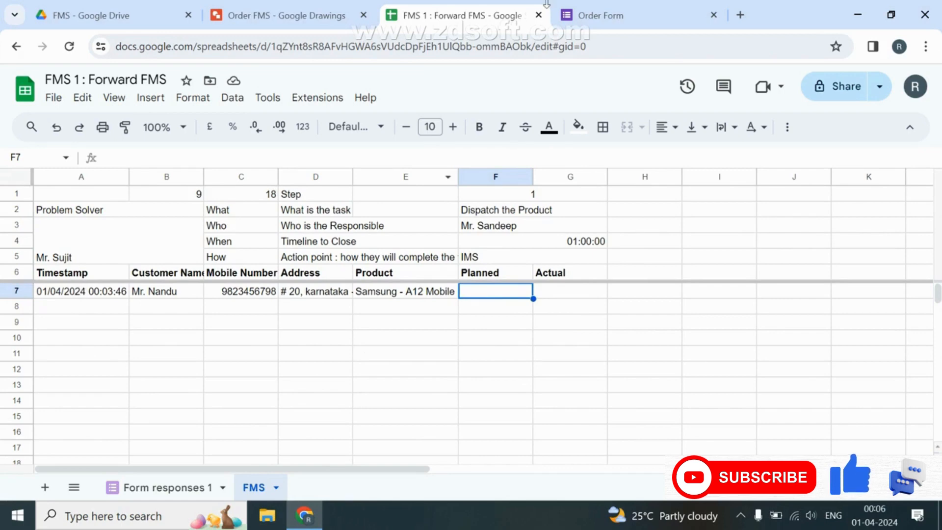
{"action": "key", "text": "ctrl+shift+t"}
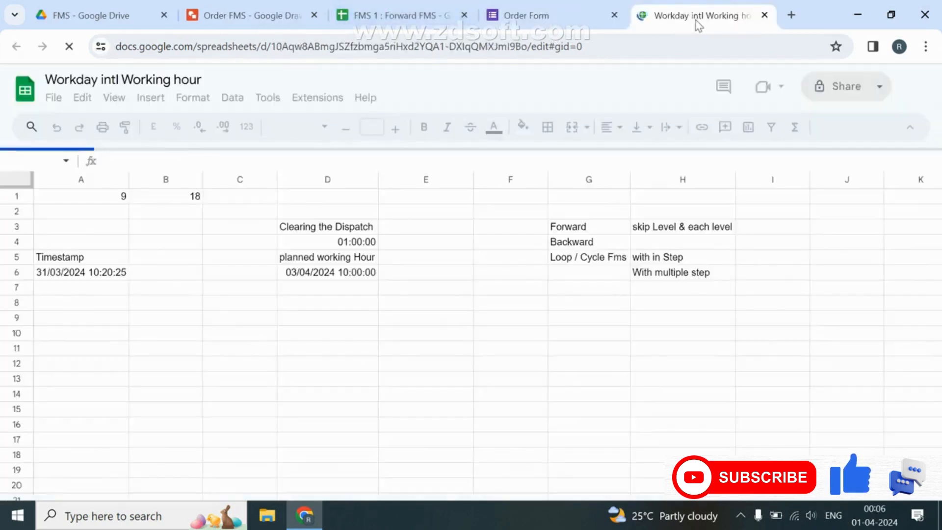
Copy the planned working-hour ArrayFormula from Sheet1 D6 and go back to the FMS sheet's F7.
{"action": "left_click", "coordinate": [194, 487]}
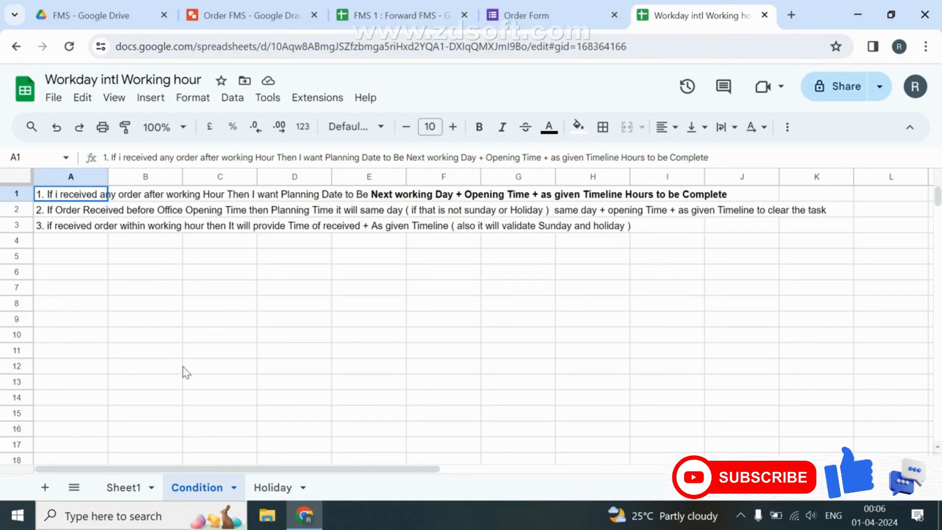
{"action": "left_click", "coordinate": [125, 492]}
{"action": "left_click", "coordinate": [322, 277]}
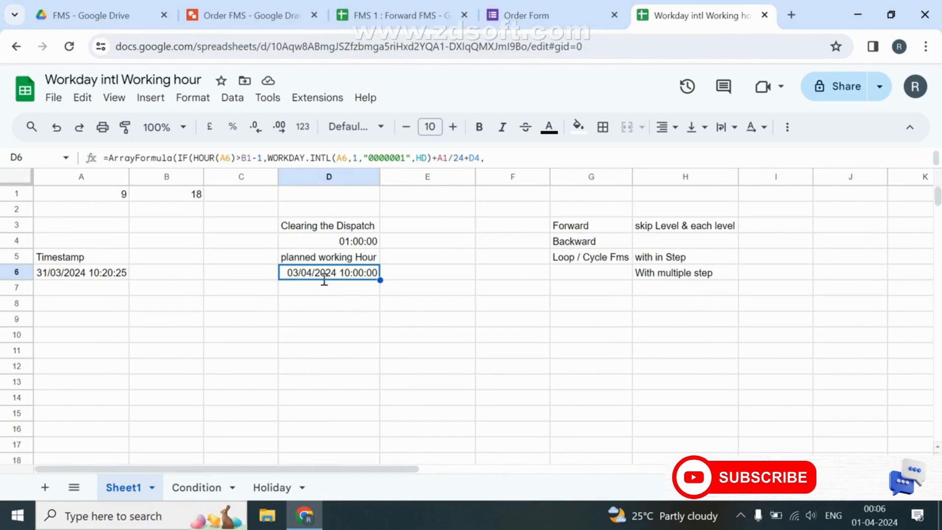
{"action": "double_click", "coordinate": [324, 280]}
{"action": "key", "text": "shift+Up"}
{"action": "key", "text": "shift+Up"}
{"action": "key", "text": "shift+Up"}
{"action": "key", "text": "shift+Up"}
{"action": "key", "text": "shift+Up"}
{"action": "key", "text": "shift+Up"}
{"action": "key", "text": "shift+Up"}
{"action": "key", "text": "shift+Up"}
{"action": "key", "text": "ctrl+c"}
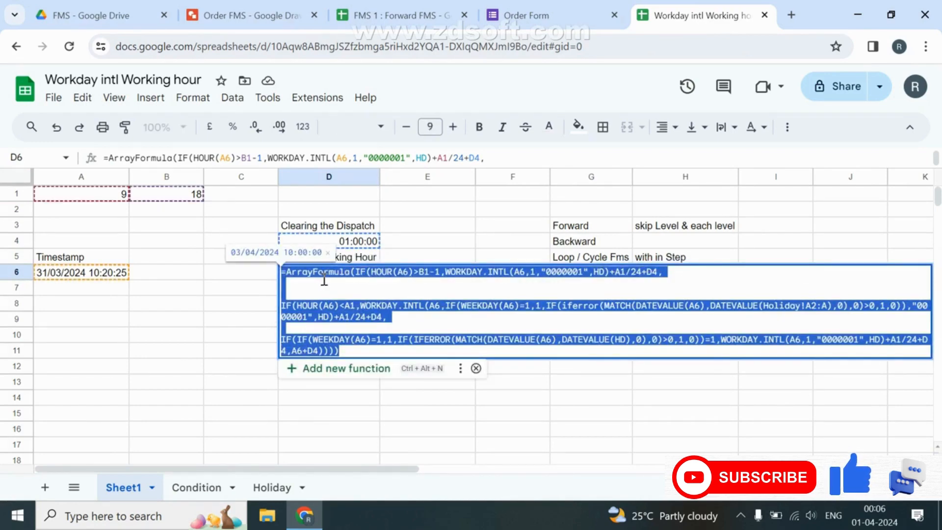
{"action": "key", "text": "Escape"}
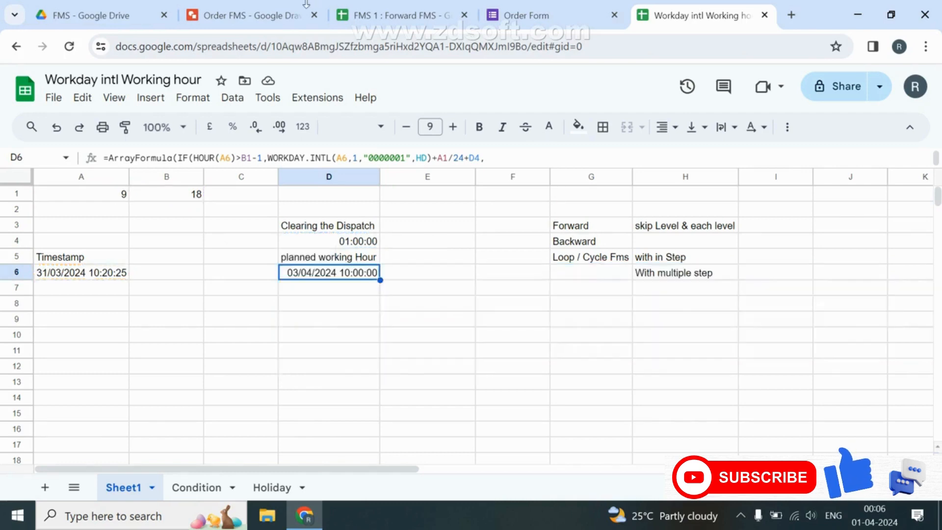
{"action": "left_click", "coordinate": [392, 16]}
{"action": "double_click", "coordinate": [510, 293]}
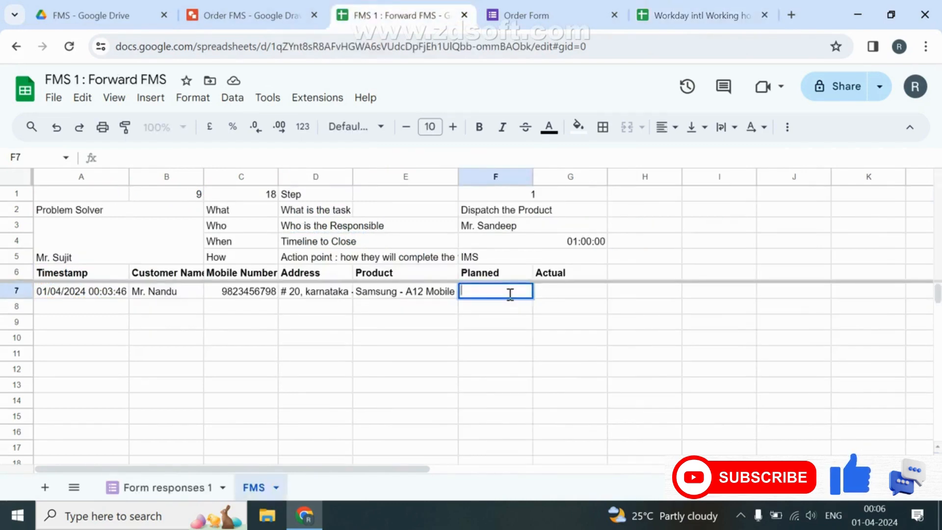
Abandon a paste into F7, then add a new sheet named Holiday to FMS 1.
{"action": "key", "text": "ctrl+v"}
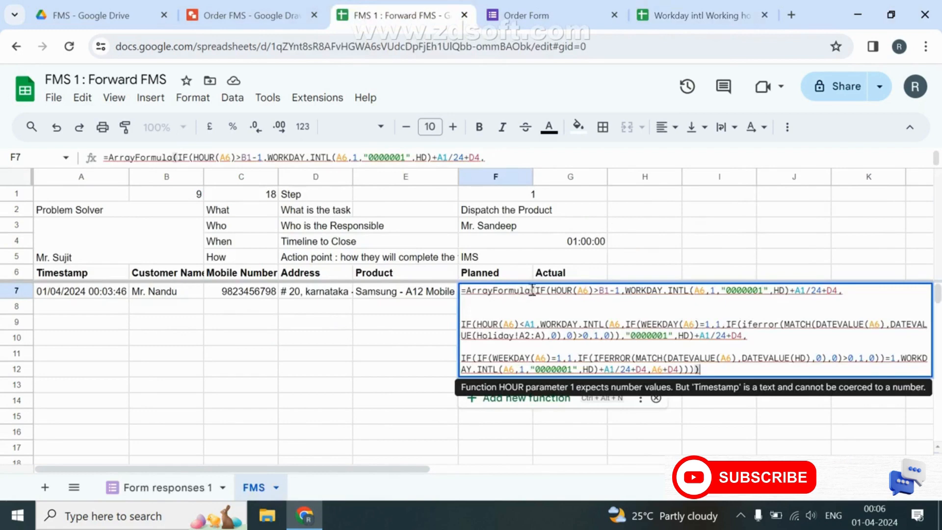
{"action": "key", "text": "Escape"}
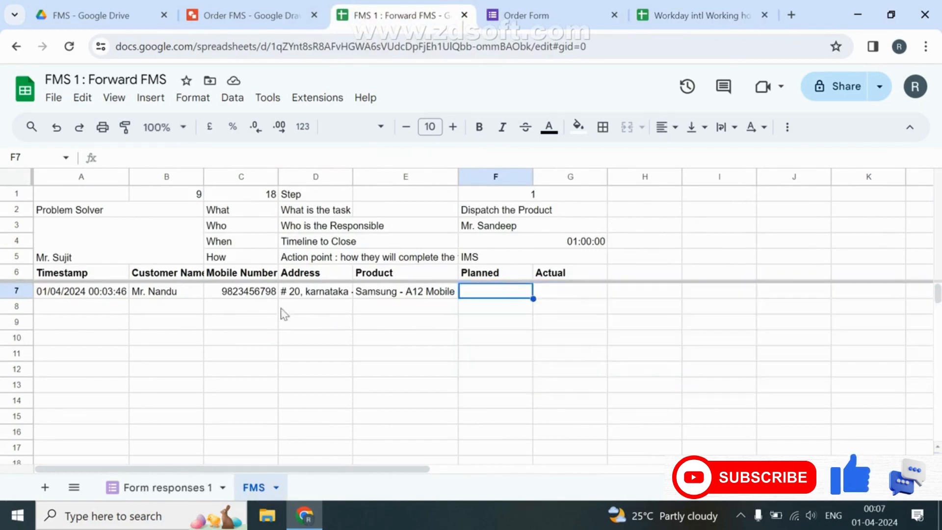
{"action": "left_click", "coordinate": [44, 487]}
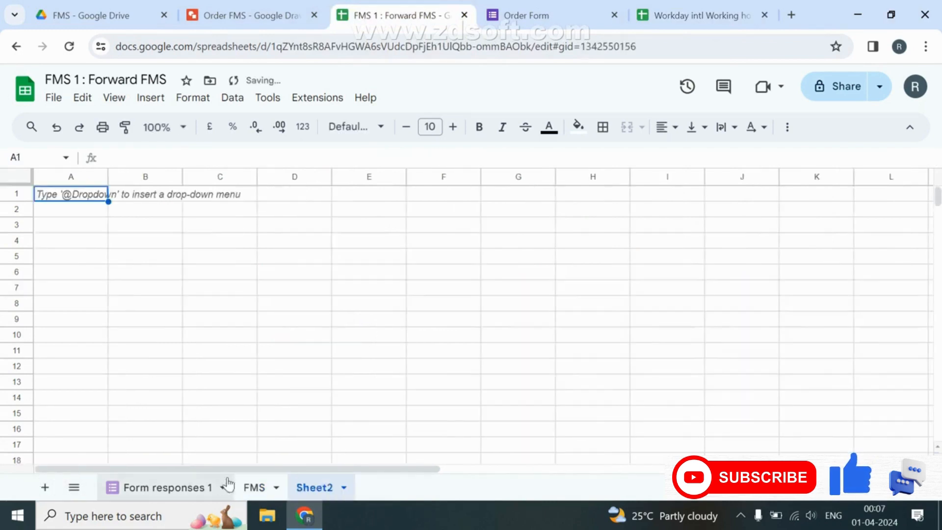
{"action": "double_click", "coordinate": [325, 487]}
{"action": "type", "text": "Holiday"}
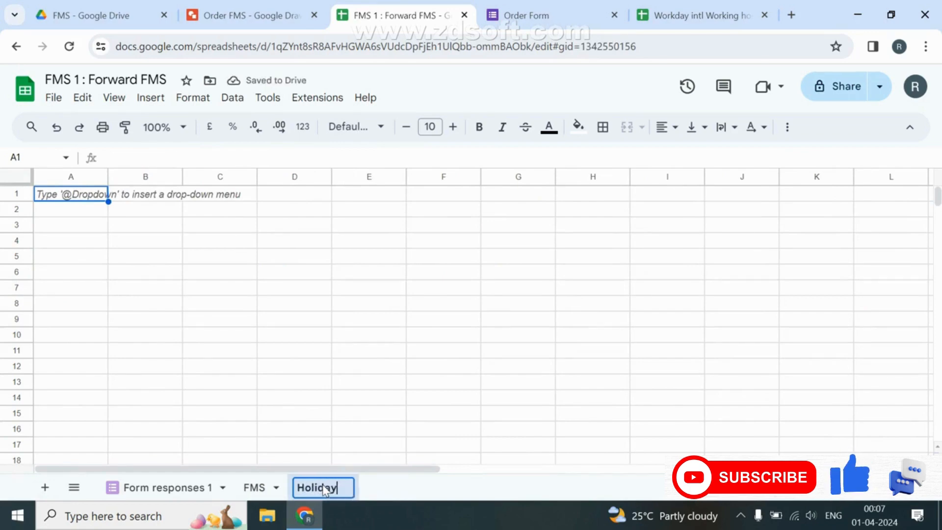
{"action": "key", "text": "Return"}
{"action": "left_click", "coordinate": [648, 12]}
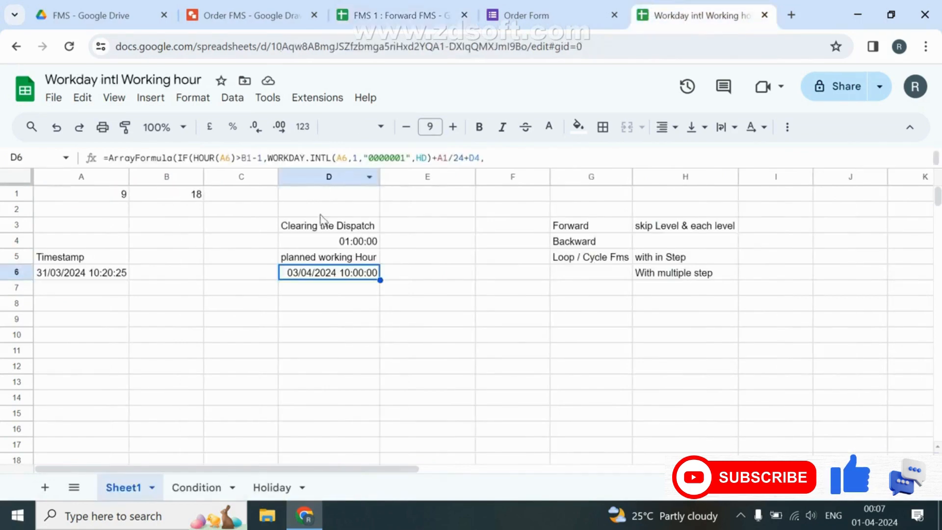
Copy the Date and Holiday Name headers into FMS 1's new Holiday sheet.
{"action": "left_click", "coordinate": [269, 487]}
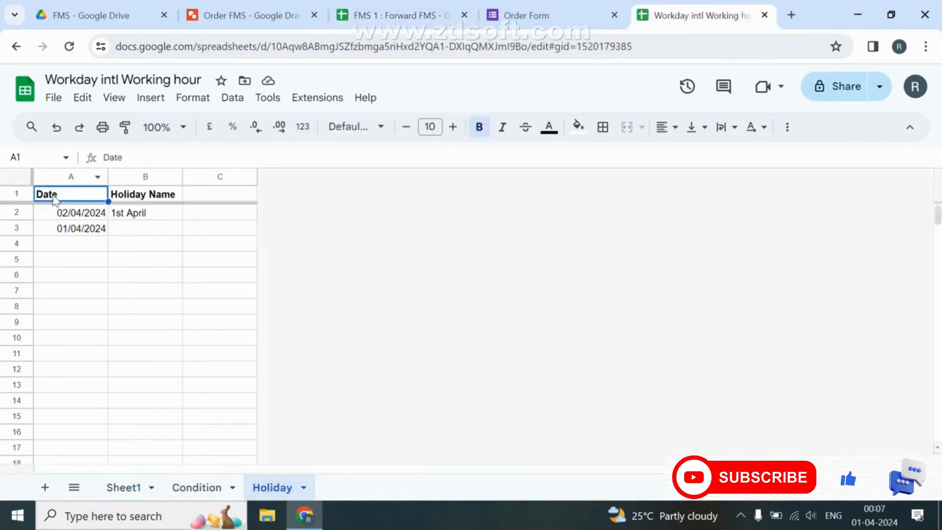
{"action": "left_click_drag", "start_coordinate": [55, 199], "coordinate": [155, 198]}
{"action": "key", "text": "ctrl+c"}
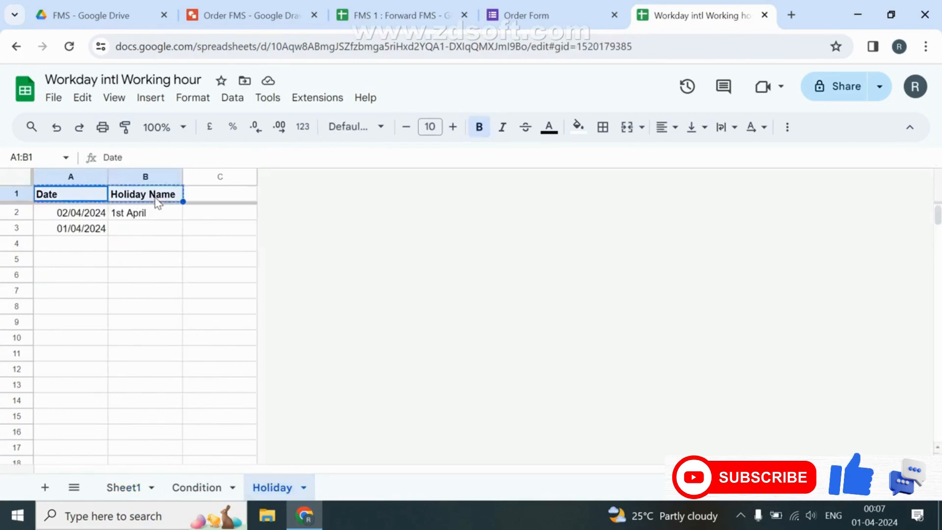
{"action": "left_click", "coordinate": [410, 2]}
{"action": "key", "text": "ctrl+v"}
Freeze the Holiday sheet's header row and delete the unused columns from C onward.
{"action": "key", "text": "alt+v"}
{"action": "key", "text": "r"}
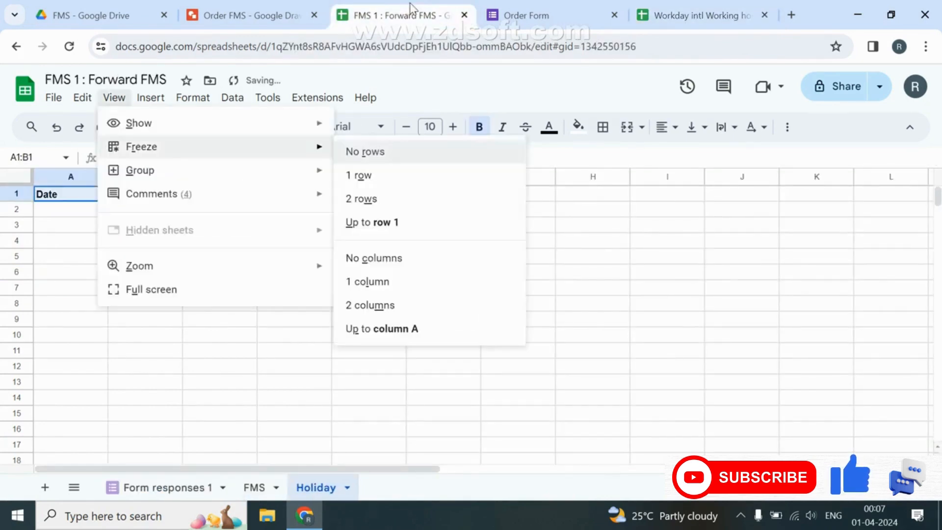
{"action": "key", "text": "alt+shift+i"}
{"action": "key", "text": "Escape"}
{"action": "key", "text": "alt+v"}
{"action": "key", "text": "r"}
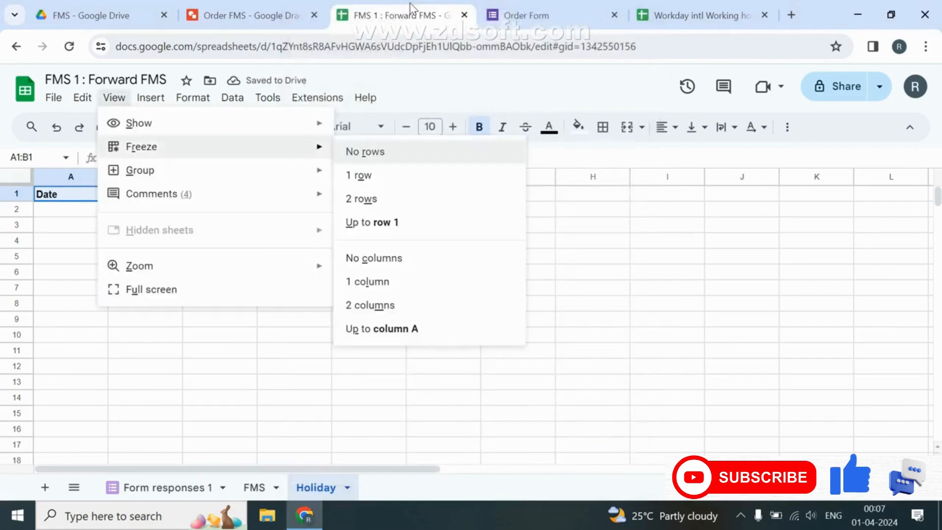
{"action": "key", "text": "o"}
{"action": "key", "text": "Right"}
{"action": "key", "text": "Right"}
{"action": "key", "text": "ctrl+shift+Down"}
{"action": "key", "text": "ctrl+shift+Up"}
{"action": "key", "text": "ctrl+shift+Down"}
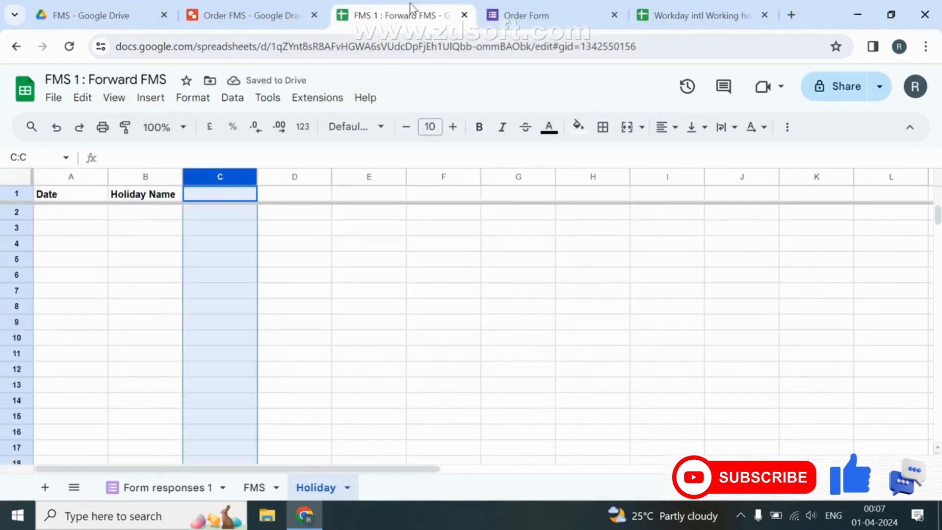
{"action": "key", "text": "ctrl+shift+Right"}
{"action": "key", "text": "ctrl+alt+minus"}
Add the holiday 01/04/2024 named '1st April' in row 2.
{"action": "key", "text": "Left"}
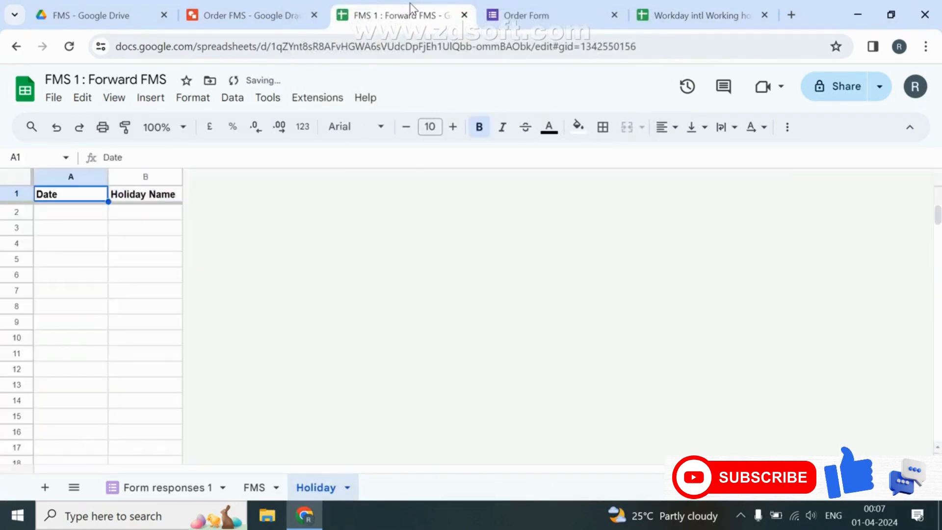
{"action": "key", "text": "Down"}
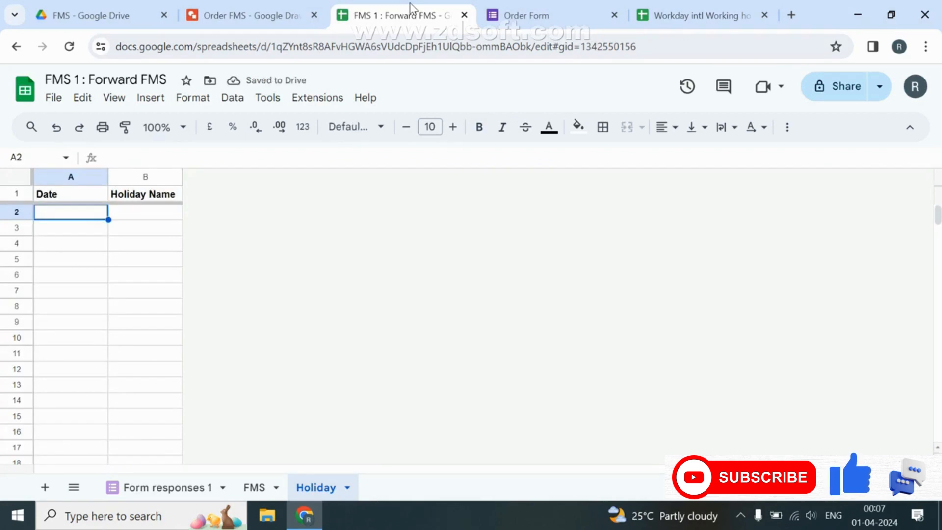
{"action": "type", "text": "-0"}
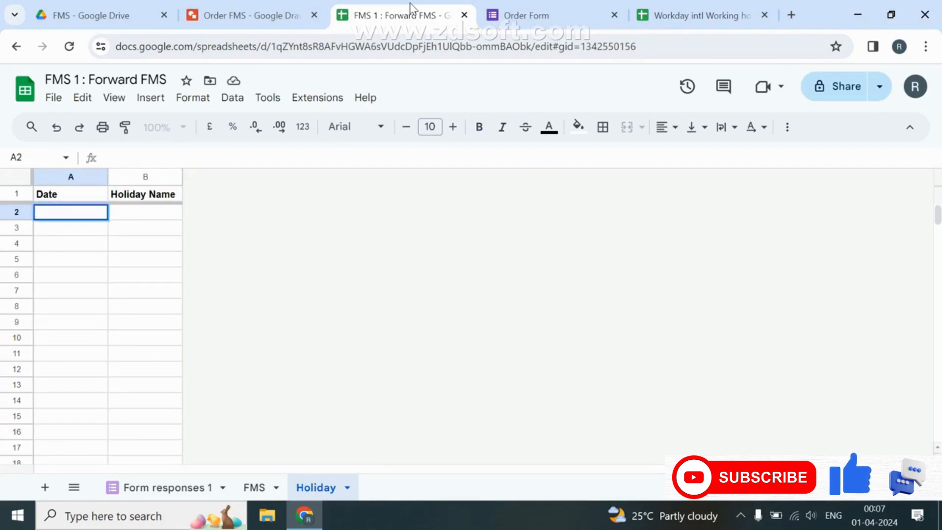
{"action": "type", "text": "01/04/2024"}
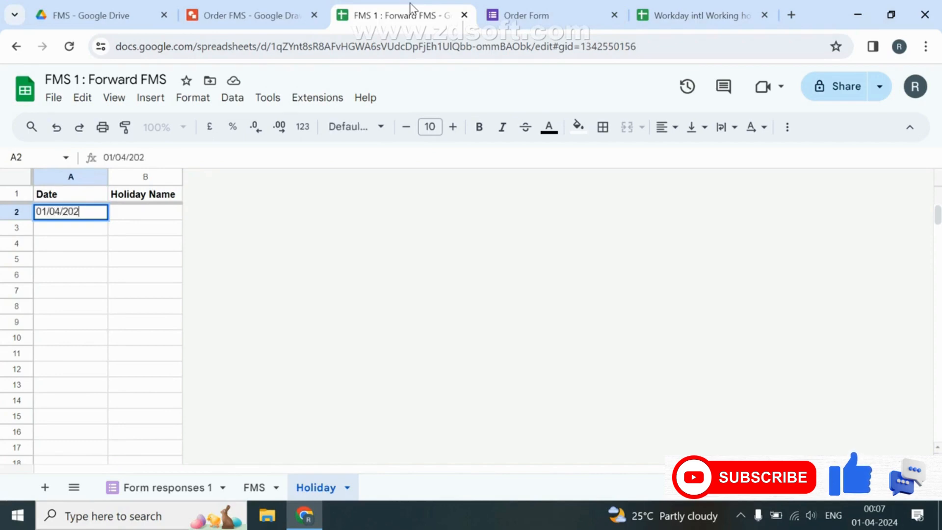
{"action": "key", "text": "Tab"}
{"action": "type", "text": "1"}
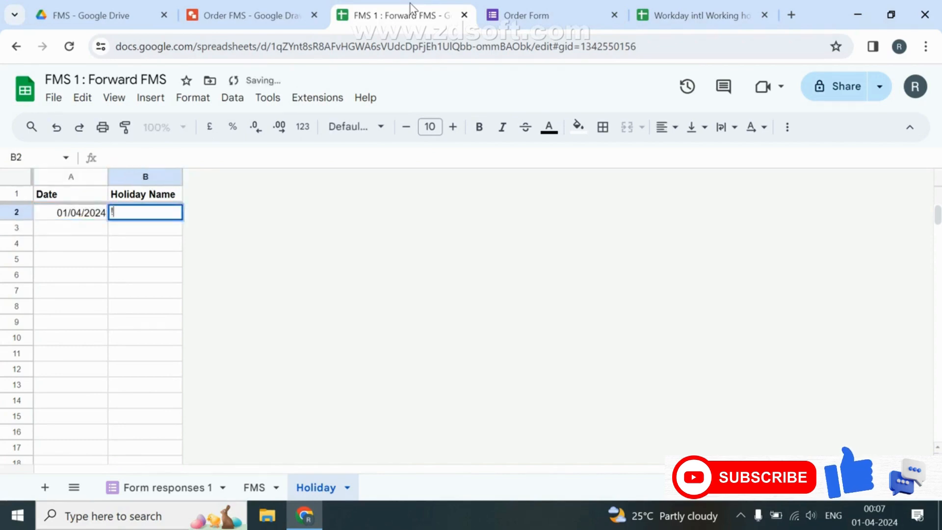
{"action": "type", "text": "st Apr"}
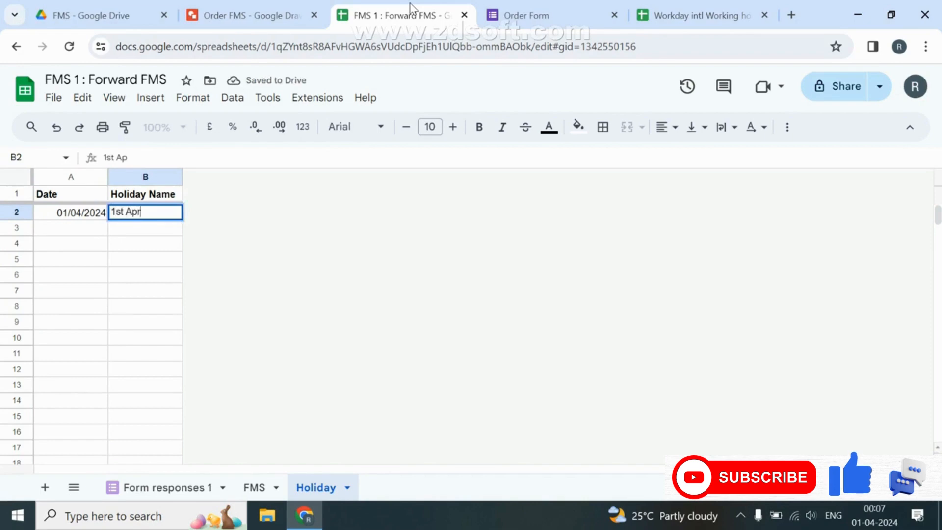
{"action": "type", "text": "il"}
{"action": "key", "text": "Return"}
Start renaming the Form responses 1 sheet to 'Order response'.
{"action": "left_click", "coordinate": [155, 487]}
{"action": "double_click", "coordinate": [155, 487]}
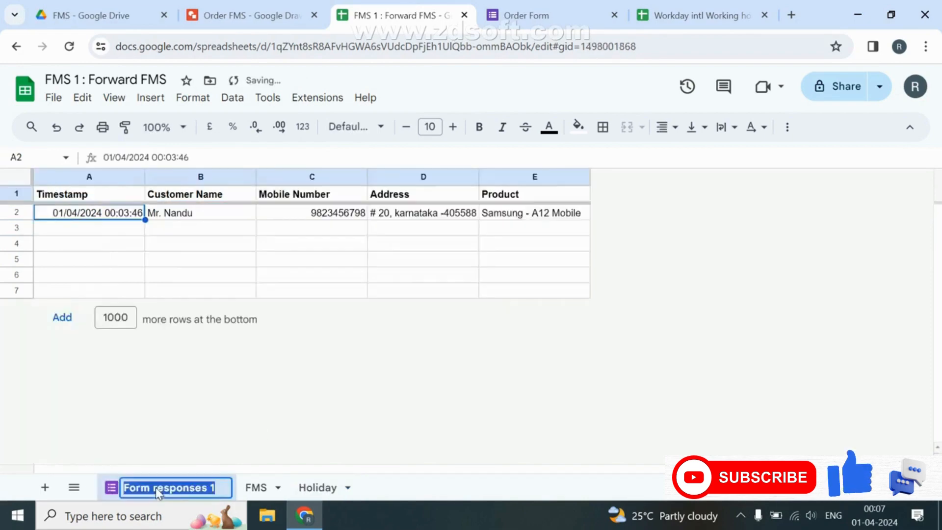
{"action": "type", "text": "Order"}
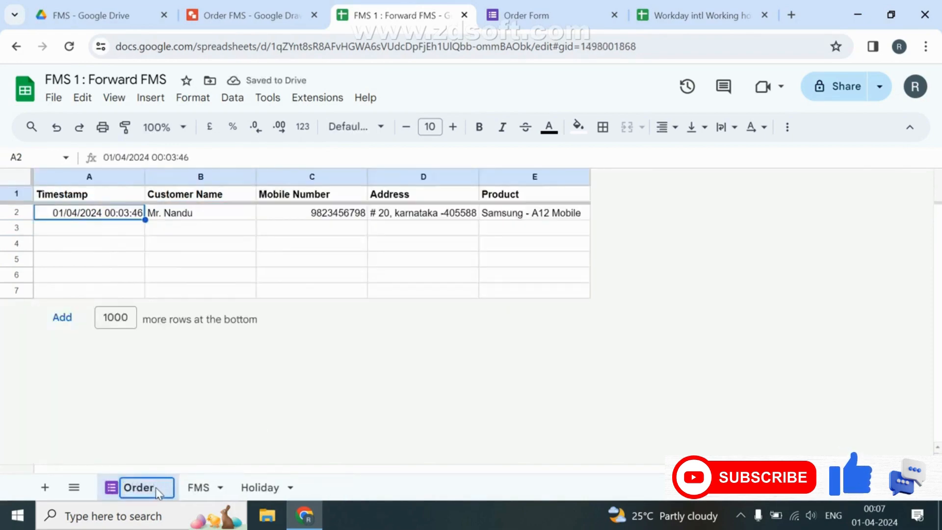
{"action": "type", "text": " response"}
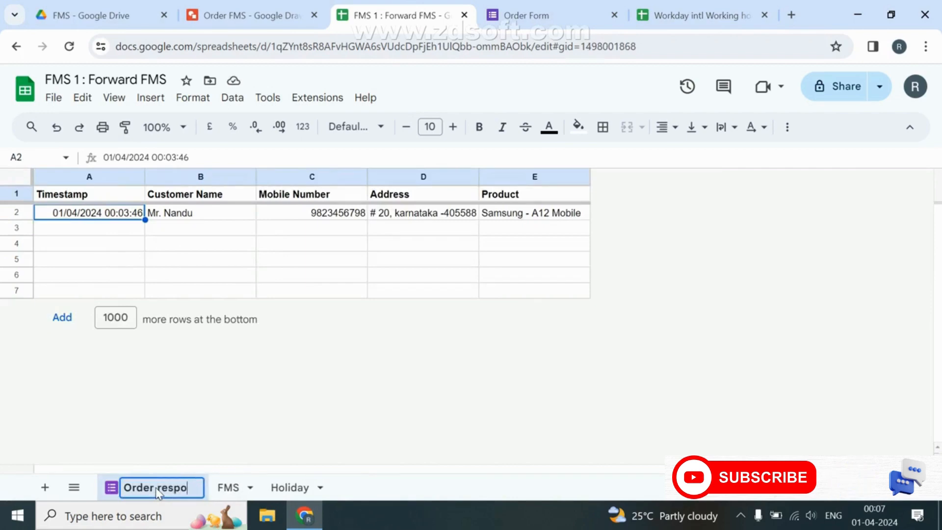
Confirm the 'Order response' name and paste the working-hour ArrayFormula into FMS F7 from clipboard history.
{"action": "key", "text": "Return"}
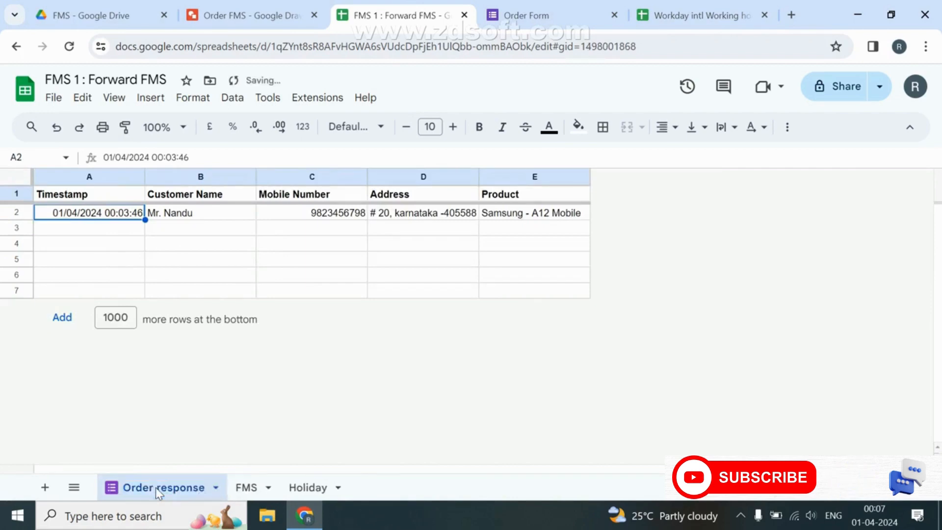
{"action": "left_click", "coordinate": [247, 486]}
{"action": "double_click", "coordinate": [509, 294]}
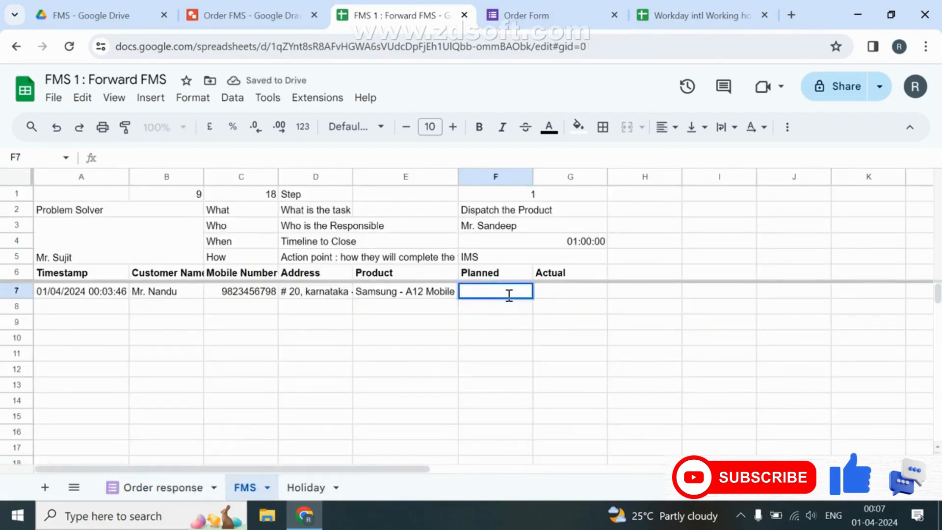
{"action": "key", "text": "super+v"}
{"action": "key", "text": "Down"}
{"action": "key", "text": "Return"}
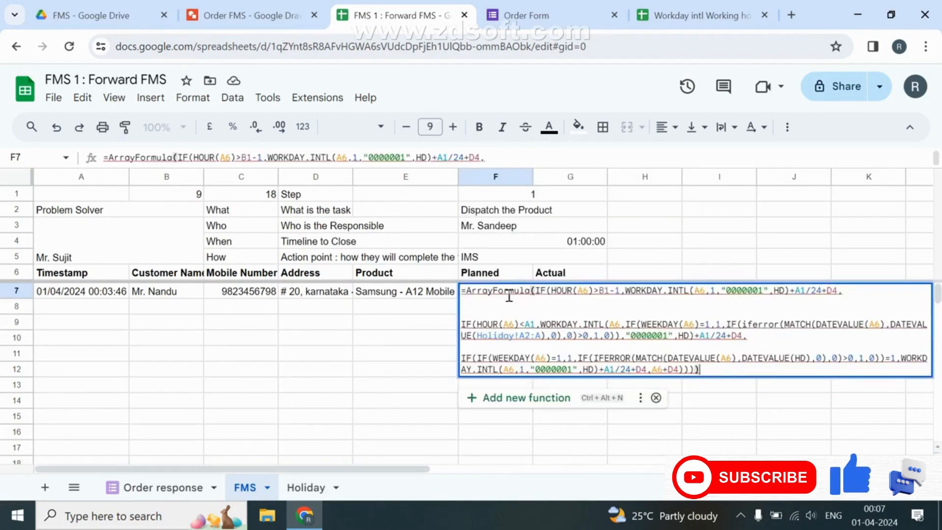
{"action": "mouse_move", "coordinate": [584, 291]}
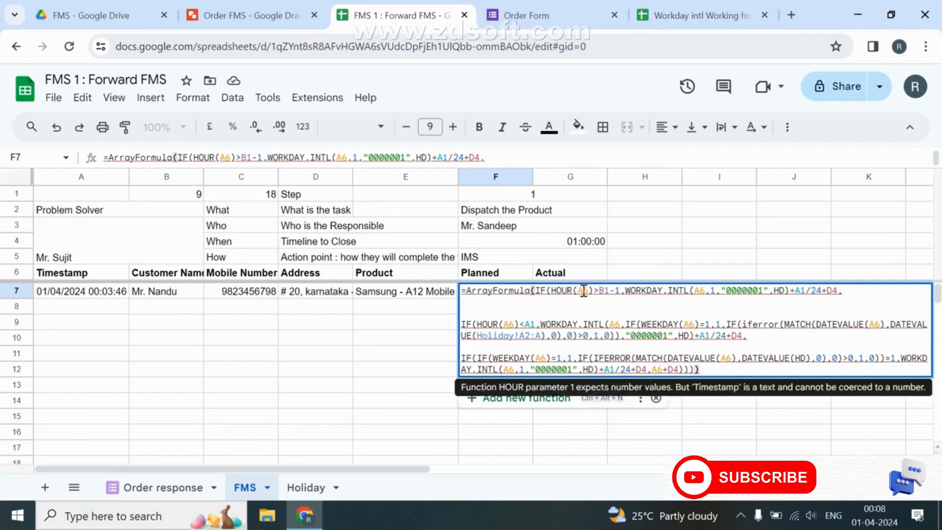
{"action": "left_click", "coordinate": [696, 15]}
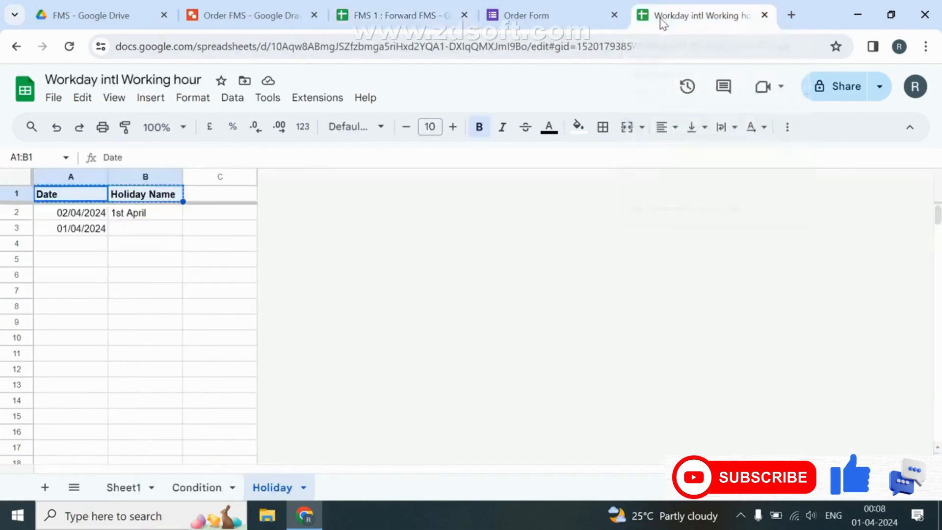
Compare the reference Sheet1 timestamp with F7's HOUR(A6) reference, then cancel the F7 edit.
{"action": "left_click", "coordinate": [123, 487]}
{"action": "left_click", "coordinate": [61, 274]}
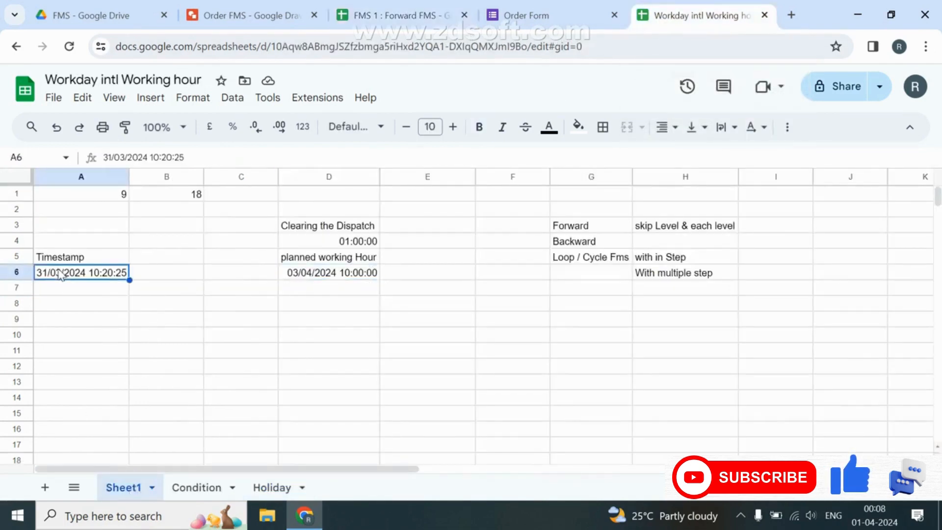
{"action": "left_click", "coordinate": [313, 290]}
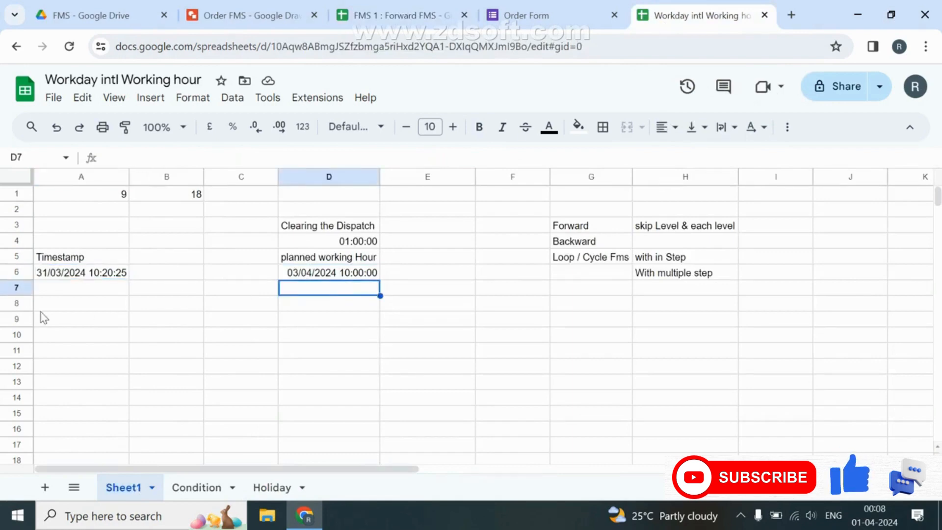
{"action": "left_click", "coordinate": [385, 15]}
{"action": "left_click", "coordinate": [592, 290]}
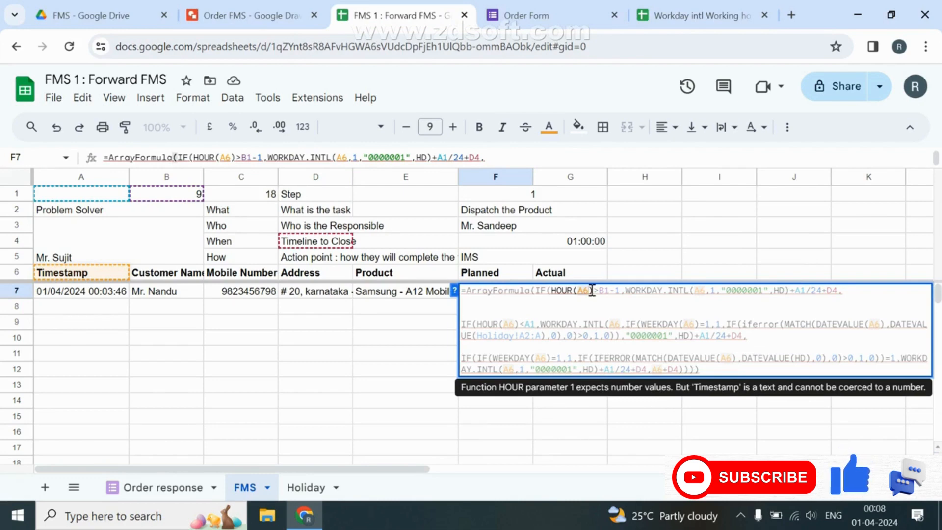
{"action": "key", "text": "Escape"}
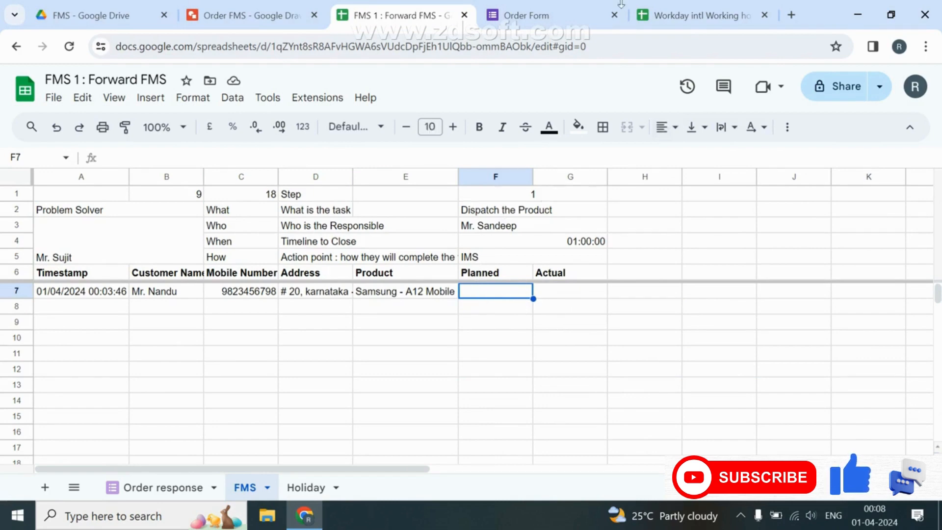
In Workday Sheet1, insert two empty columns at D and an empty row near the top.
{"action": "left_click", "coordinate": [776, 8]}
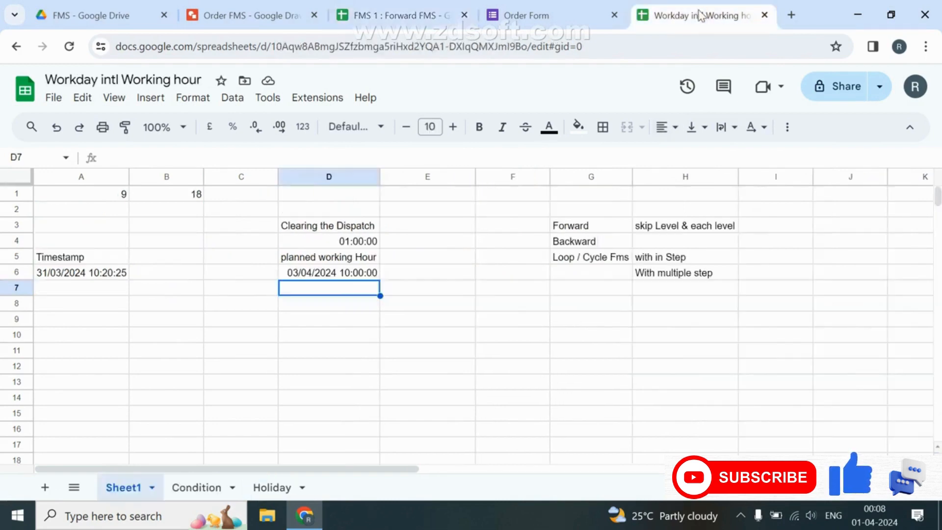
{"action": "left_click", "coordinate": [316, 172]}
{"action": "right_click", "coordinate": [319, 177]}
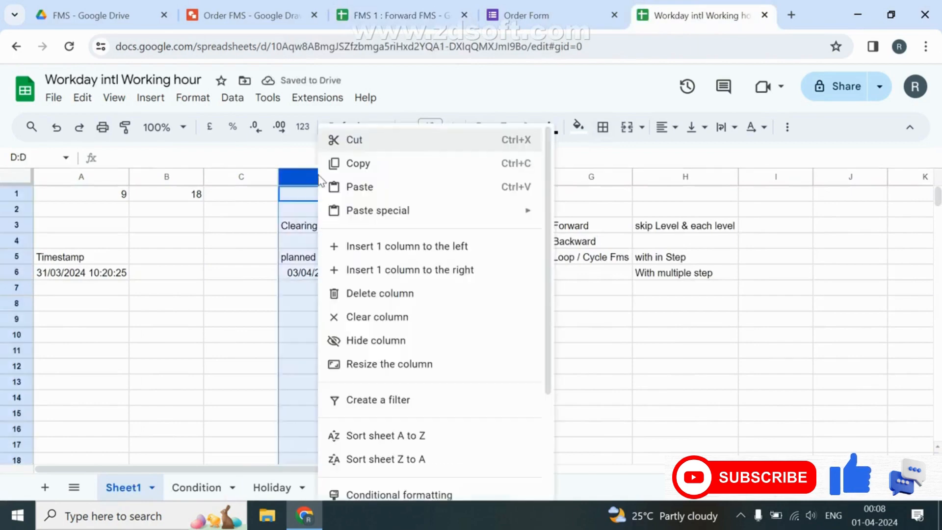
{"action": "left_click", "coordinate": [378, 246]}
{"action": "key", "text": "ctrl+y"}
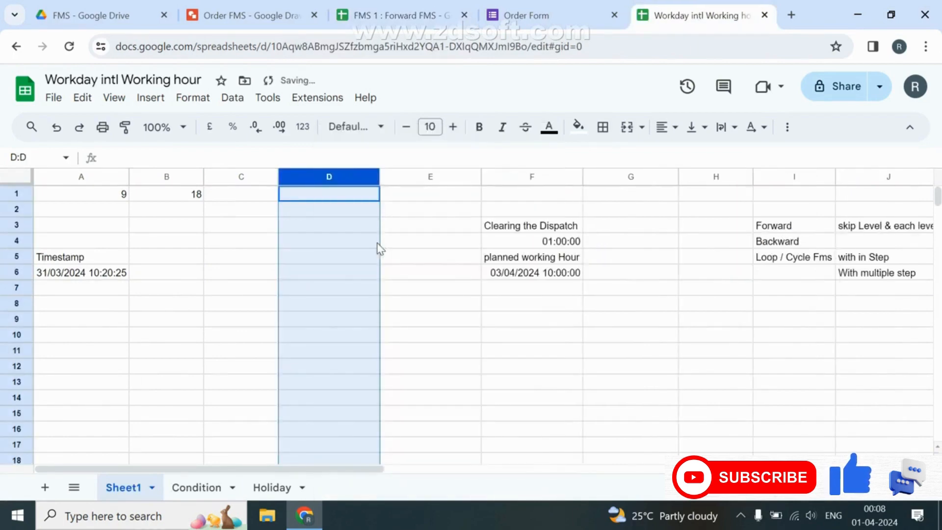
{"action": "left_click", "coordinate": [17, 210]}
{"action": "right_click", "coordinate": [12, 227]}
{"action": "left_click", "coordinate": [105, 248]}
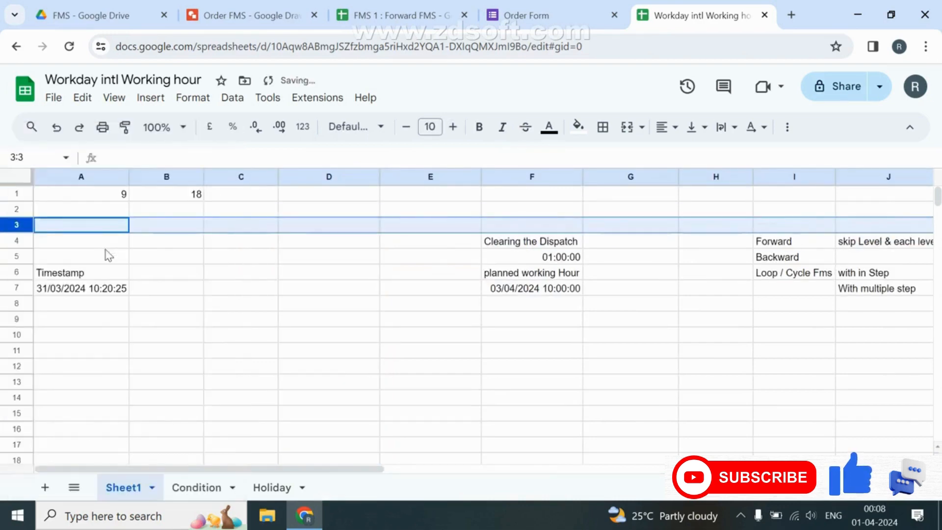
Review the F7 formula in the Workday file, then return to FMS 1 and select B1.
{"action": "left_click", "coordinate": [539, 291]}
{"action": "double_click", "coordinate": [531, 297]}
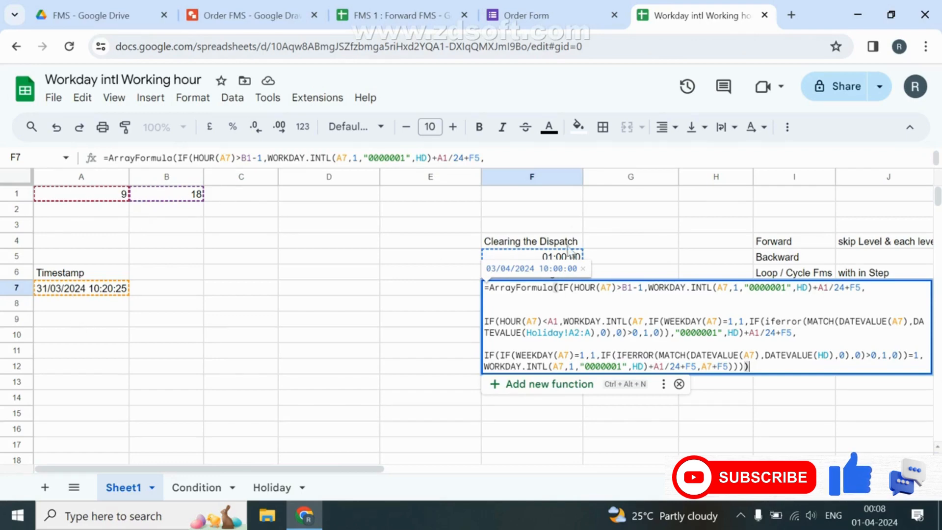
{"action": "left_click", "coordinate": [427, 10]}
{"action": "left_click", "coordinate": [164, 193]}
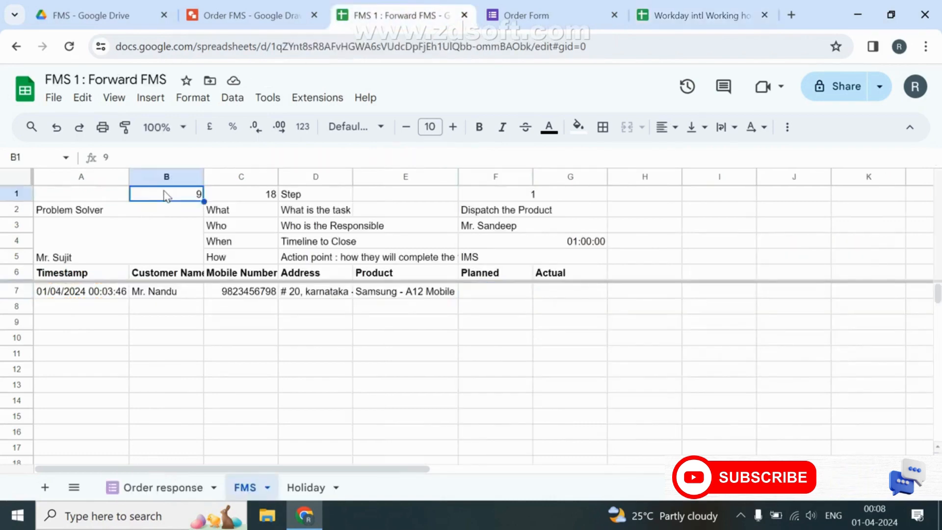
Copy the 9 and 18 values from B1:C1 into A1:B1.
{"action": "key", "text": "shift+Right"}
{"action": "key", "text": "ctrl+c"}
{"action": "key", "text": "Left"}
{"action": "key", "text": "ctrl+v"}
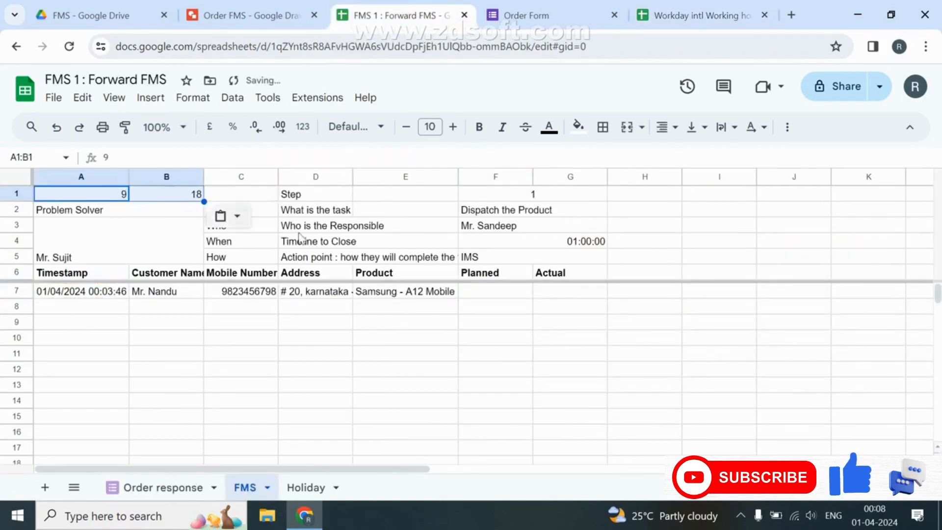
{"action": "left_click", "coordinate": [553, 246]}
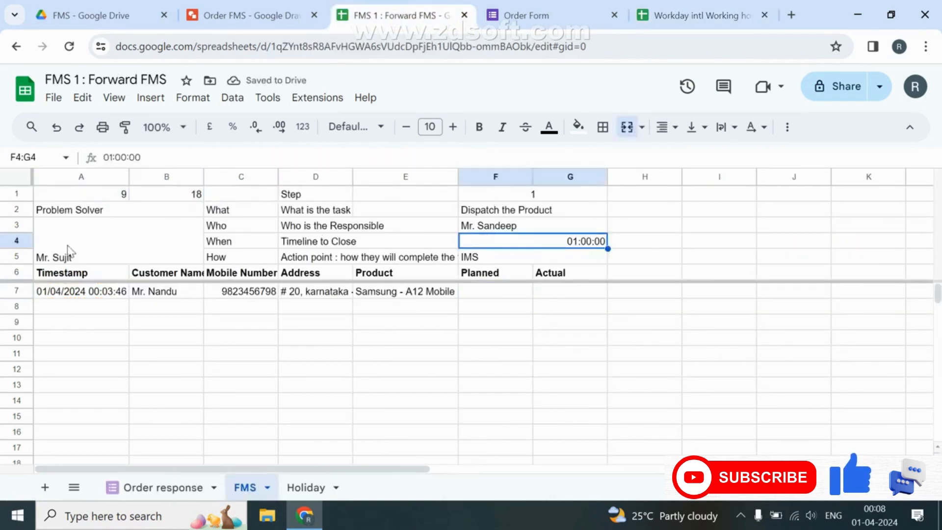
In the Workday intl Working hour spreadsheet, move the 01:00:00 duration from F5 to F4.
{"action": "left_click", "coordinate": [687, 17]}
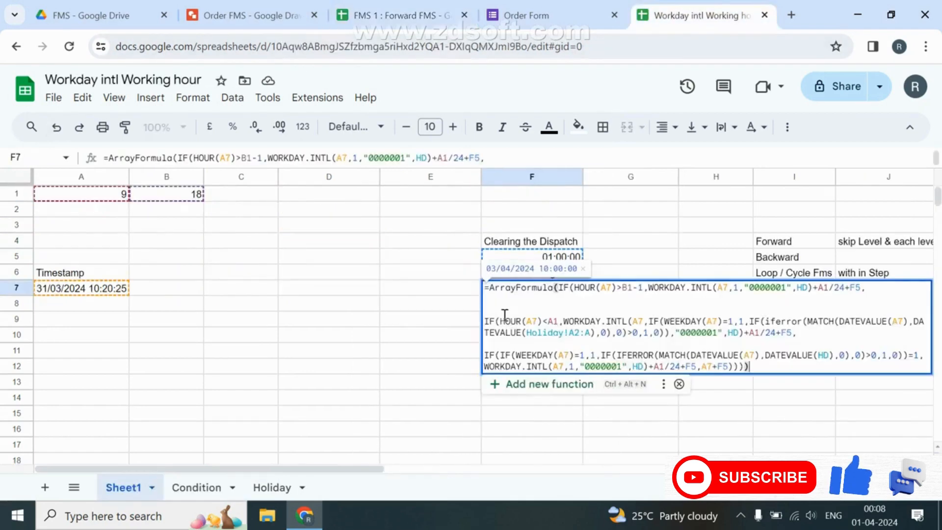
{"action": "key", "text": "Escape"}
{"action": "left_click", "coordinate": [549, 257]}
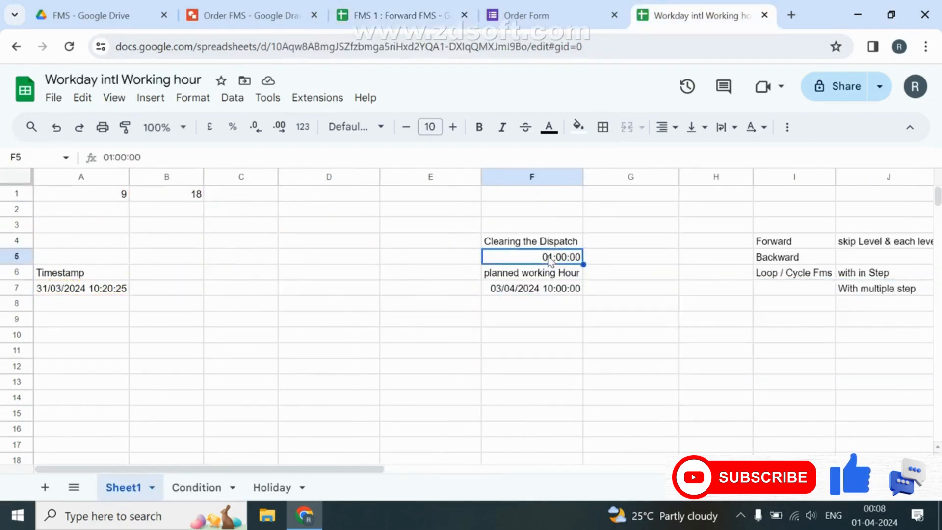
{"action": "key", "text": "ctrl+c"}
{"action": "key", "text": "Up"}
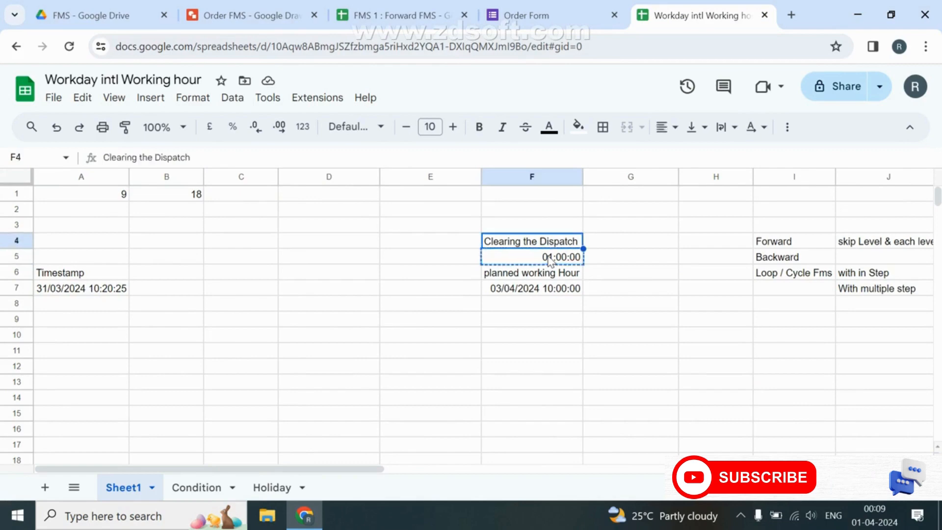
{"action": "key", "text": "ctrl+v"}
{"action": "key", "text": "Down"}
{"action": "key", "text": "Down"}
{"action": "key", "text": "Down"}
Copy the working-hour formula from Workday F7 into the FMS sheet's Planned cell F7.
{"action": "key", "text": "ctrl+f"}
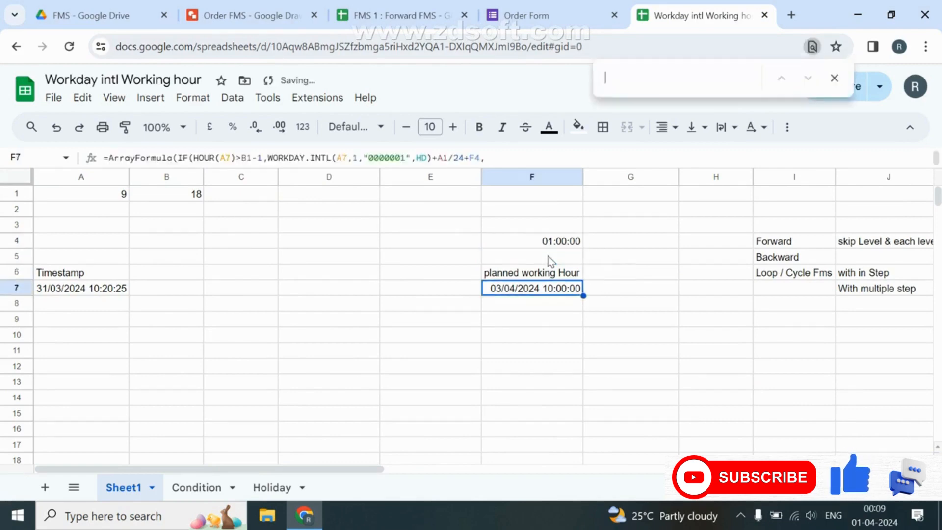
{"action": "key", "text": "Escape"}
{"action": "key", "text": "F2"}
{"action": "key", "text": "shift+Up"}
{"action": "key", "text": "shift+Up"}
{"action": "key", "text": "shift+Up"}
{"action": "key", "text": "shift+Up"}
{"action": "key", "text": "shift+Up"}
{"action": "key", "text": "shift+Up"}
{"action": "key", "text": "shift+Up"}
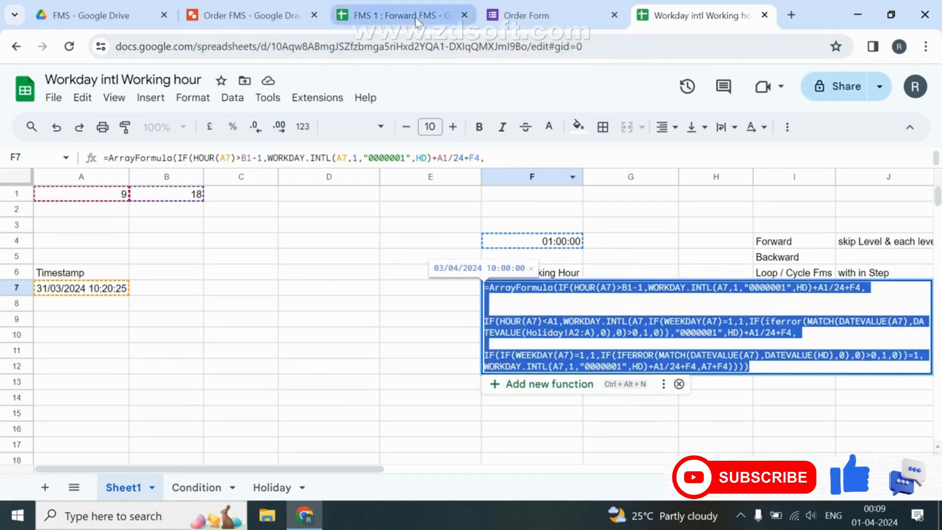
{"action": "left_click", "coordinate": [393, 15]}
{"action": "double_click", "coordinate": [503, 291]}
{"action": "key", "text": "ctrl+v"}
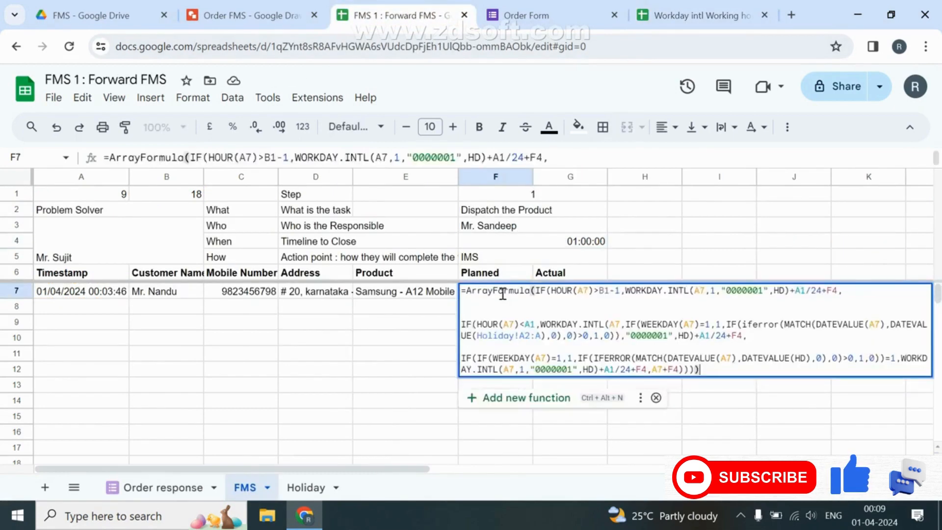
{"action": "key", "text": "Return"}
{"action": "left_click", "coordinate": [503, 292]}
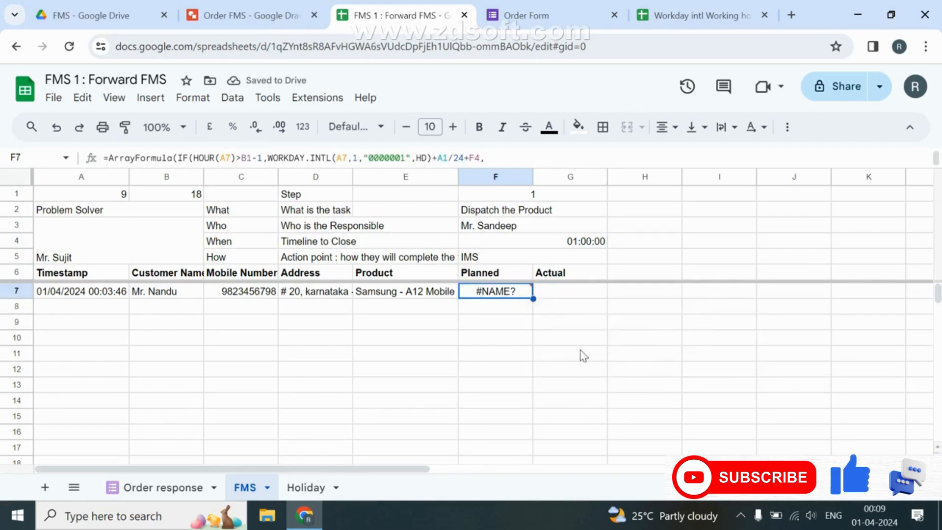
Name the Holiday dates range A2:A1000 'HD' via the Name Box.
{"action": "left_click", "coordinate": [306, 487]}
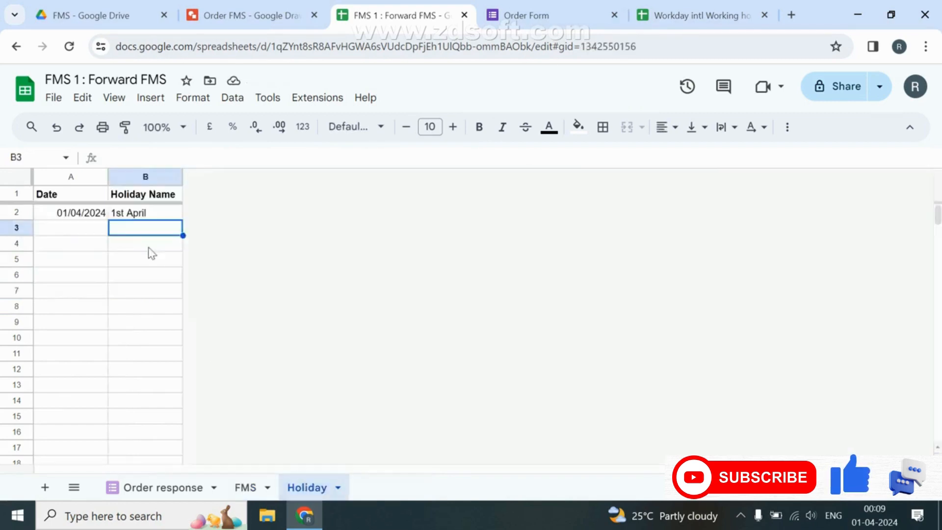
{"action": "left_click", "coordinate": [81, 214]}
{"action": "key", "text": "ctrl+shift+Down"}
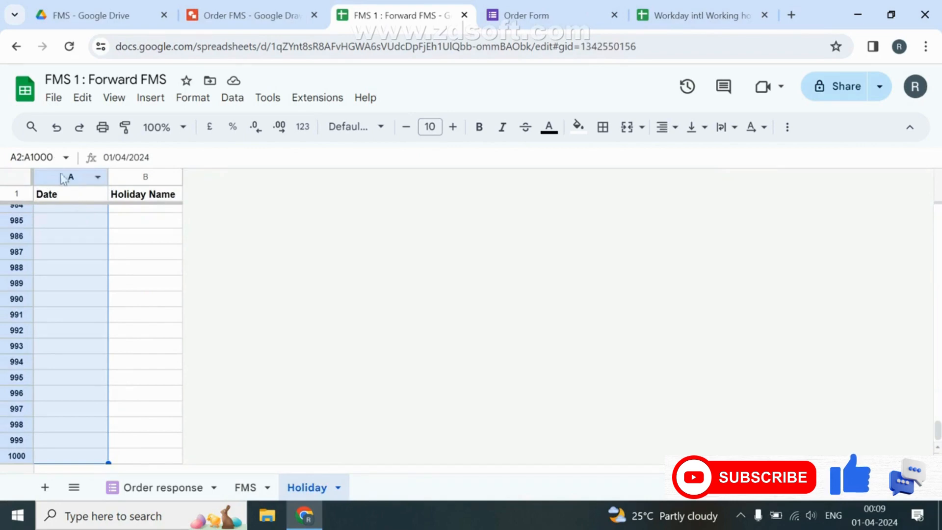
{"action": "left_click", "coordinate": [56, 156]}
{"action": "type", "text": "HD"}
{"action": "key", "text": "Return"}
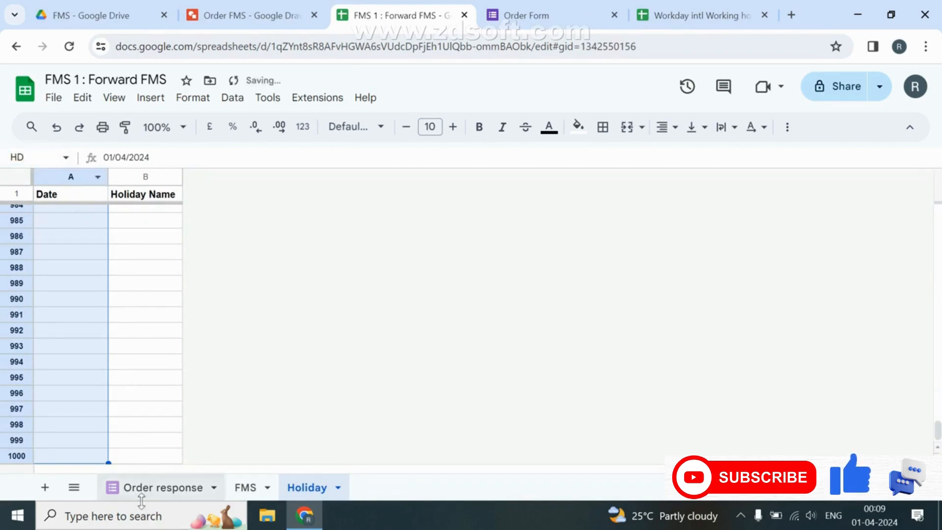
Re-enter the FMS F7 formula so Planned shows 02/04/2024 10:00:00.
{"action": "left_click", "coordinate": [245, 487]}
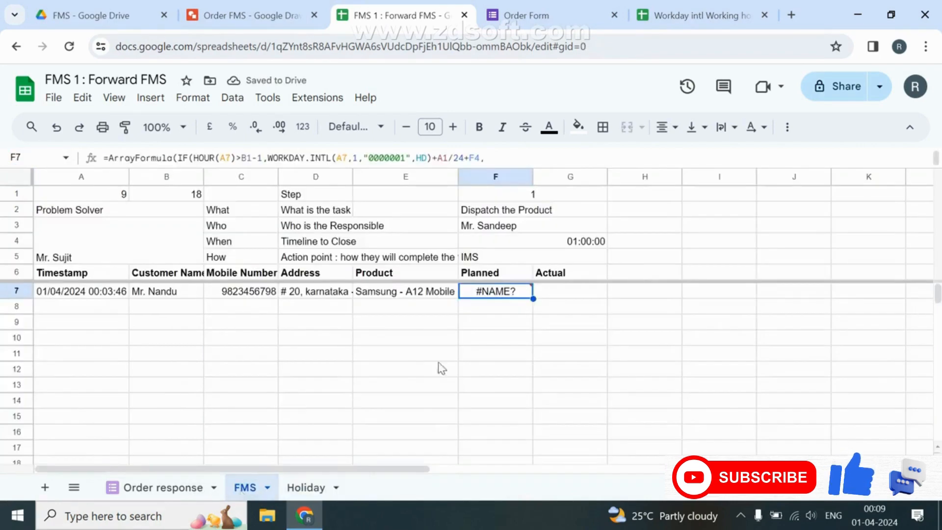
{"action": "double_click", "coordinate": [525, 292]}
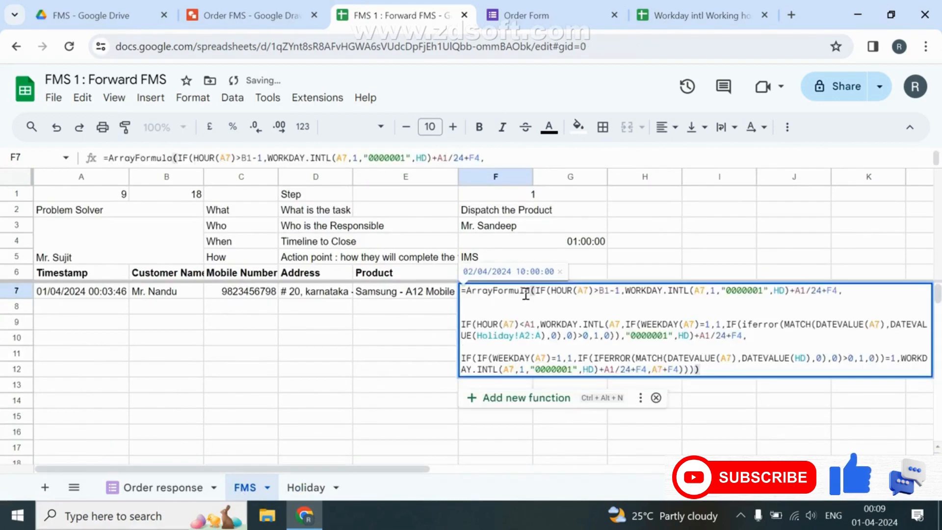
{"action": "key", "text": "Return"}
{"action": "left_click", "coordinate": [505, 294]}
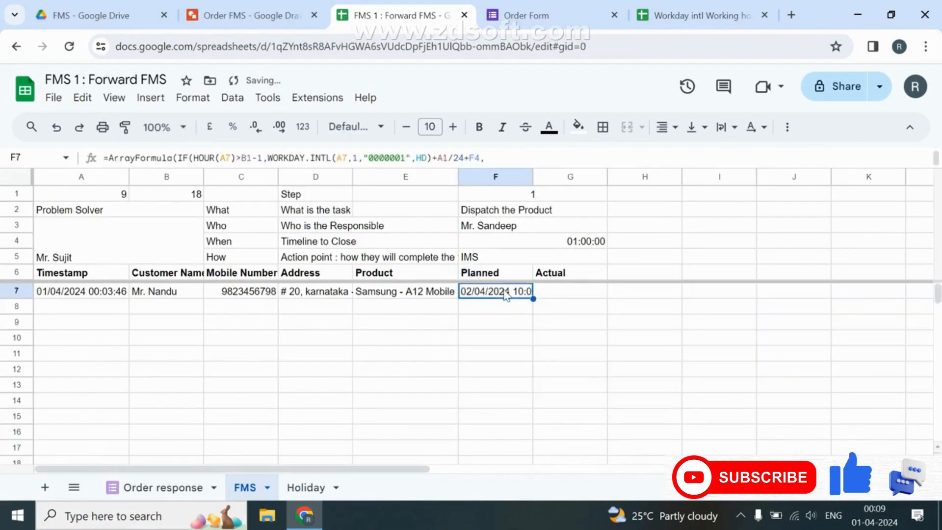
Autofit column F to show the date-time, and undo a mistaken edit to the A7 timestamp.
{"action": "double_click", "coordinate": [532, 178]}
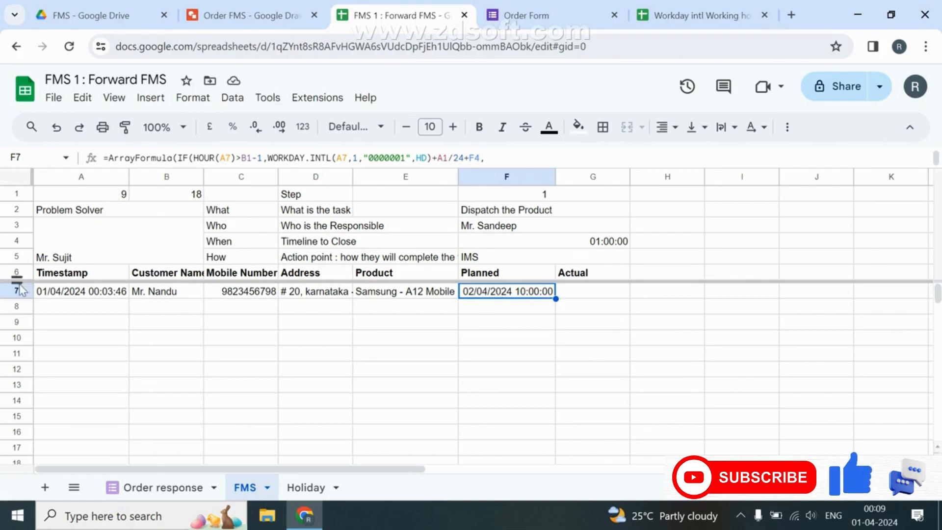
{"action": "left_click", "coordinate": [63, 295]}
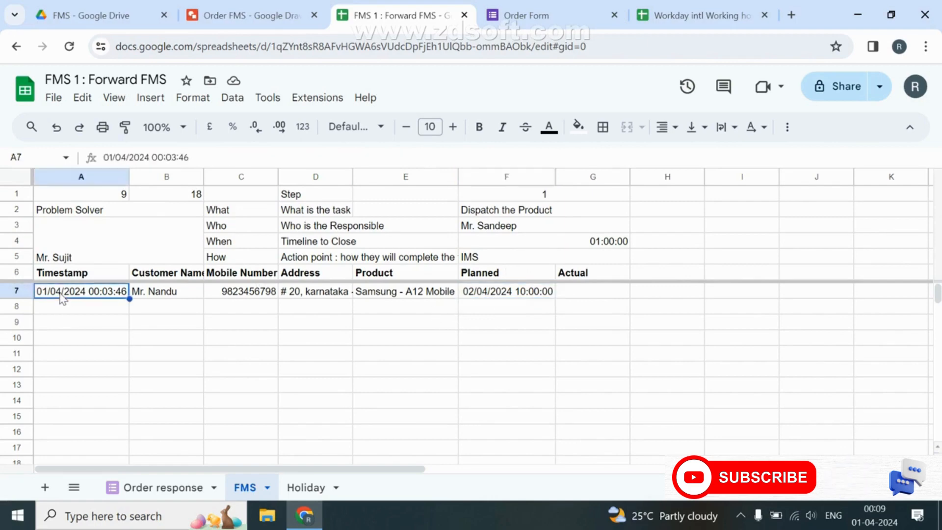
{"action": "double_click", "coordinate": [105, 290]}
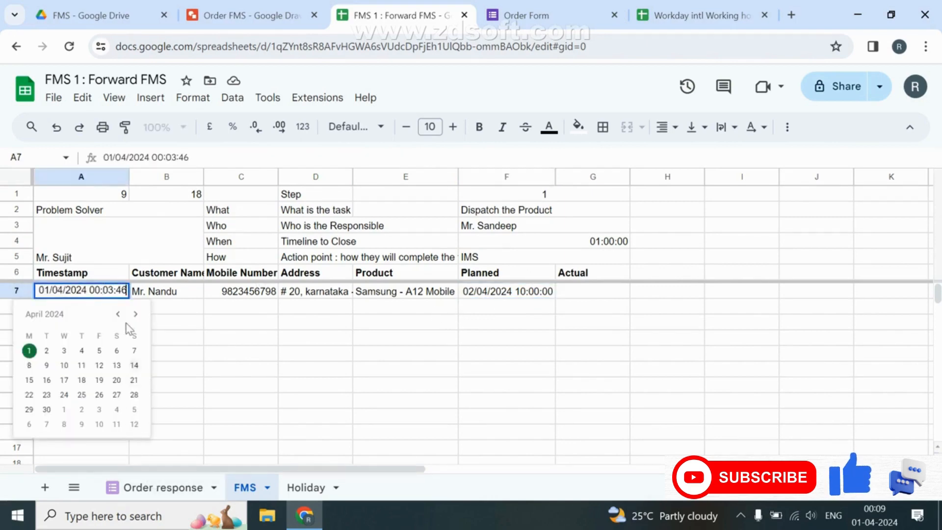
{"action": "type", "text": "2"}
{"action": "key", "text": "Return"}
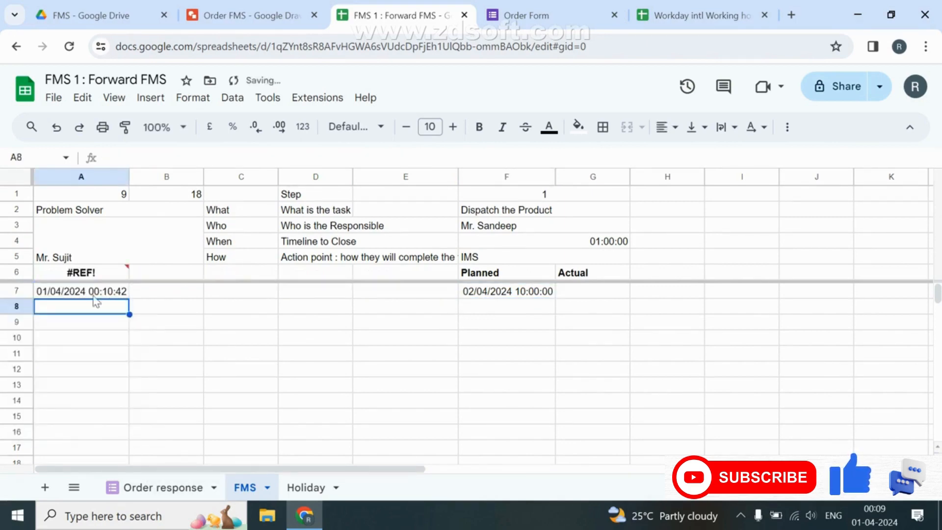
{"action": "left_click", "coordinate": [91, 295]}
{"action": "key", "text": "ctrl+z"}
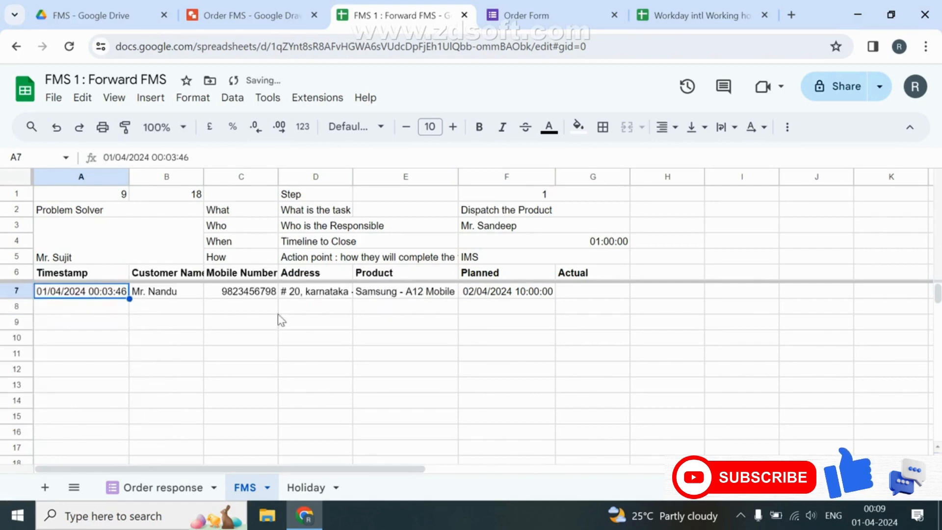
Change the Order response A2 timestamp to 01/04/2024 10:03:46.
{"action": "left_click", "coordinate": [152, 499]}
{"action": "double_click", "coordinate": [112, 213]}
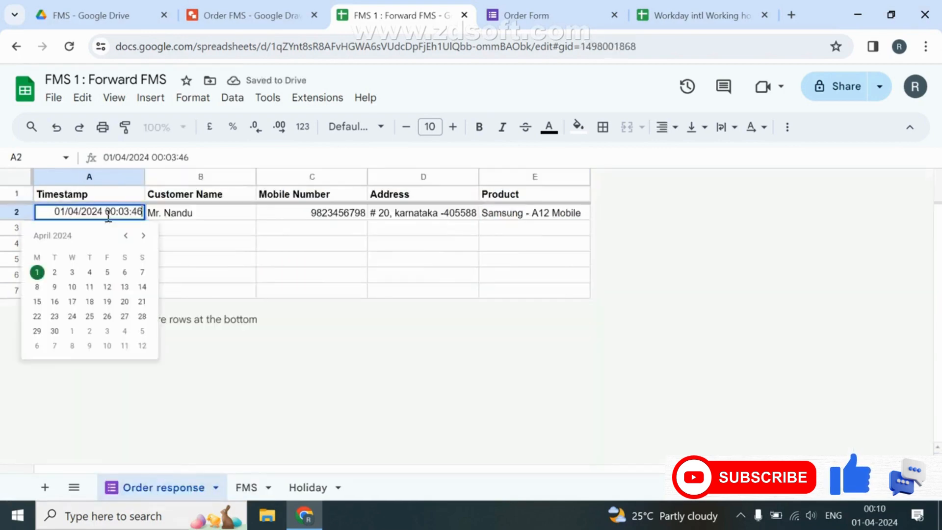
{"action": "key", "text": "BackSpace"}
{"action": "type", "text": "1"}
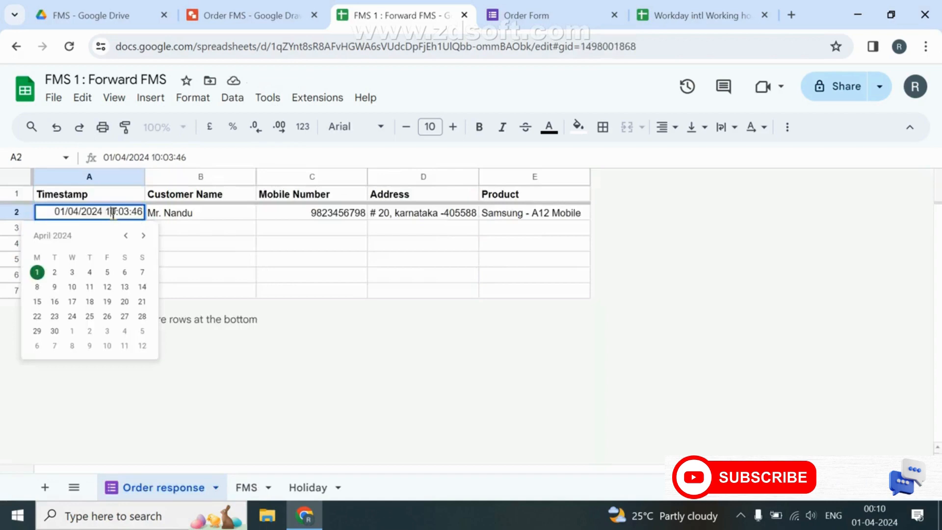
{"action": "key", "text": "Return"}
{"action": "left_click", "coordinate": [247, 487]}
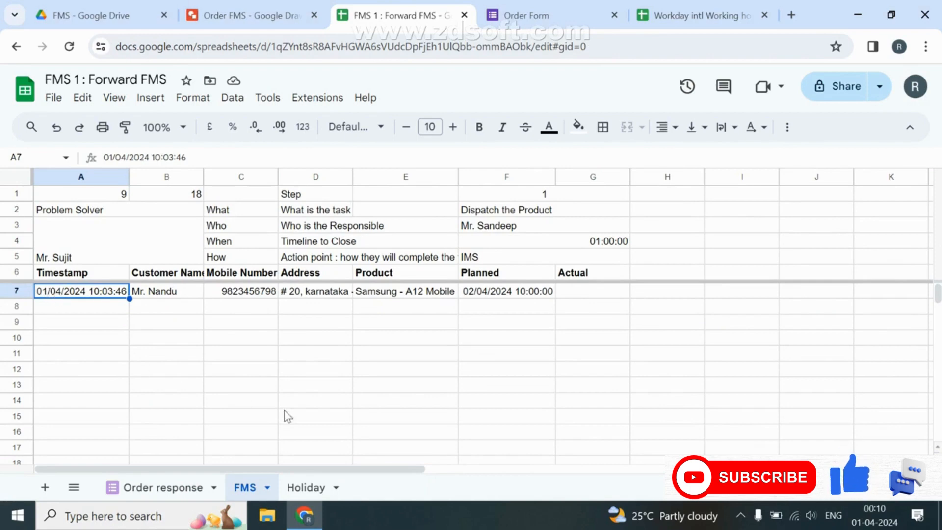
Delete the 01/04/2024 holiday date from Holiday A2.
{"action": "left_click", "coordinate": [308, 487]}
{"action": "key", "text": "ctrl+Up"}
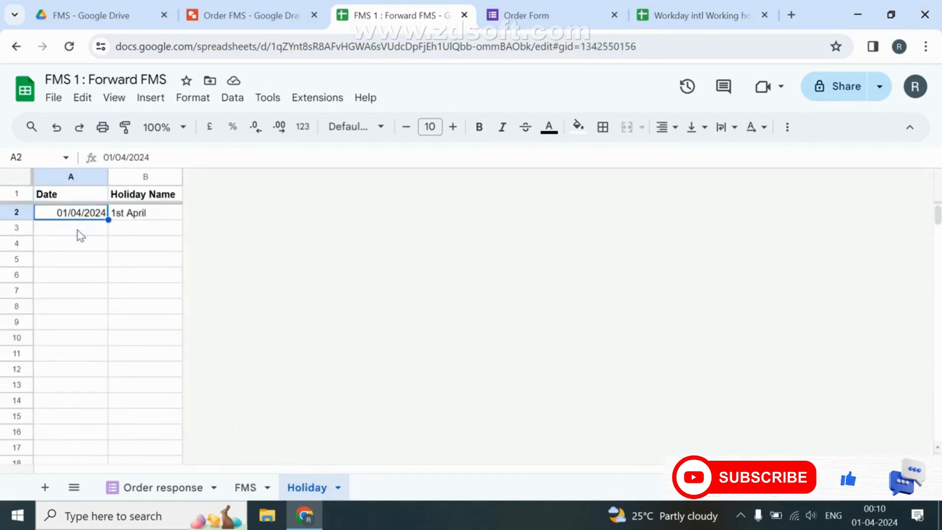
{"action": "key", "text": "Delete"}
{"action": "left_click", "coordinate": [246, 487]}
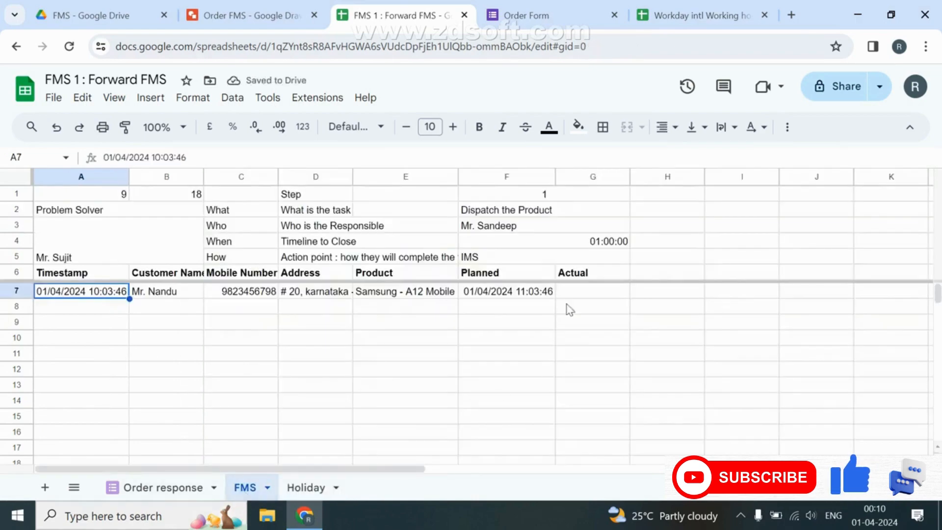
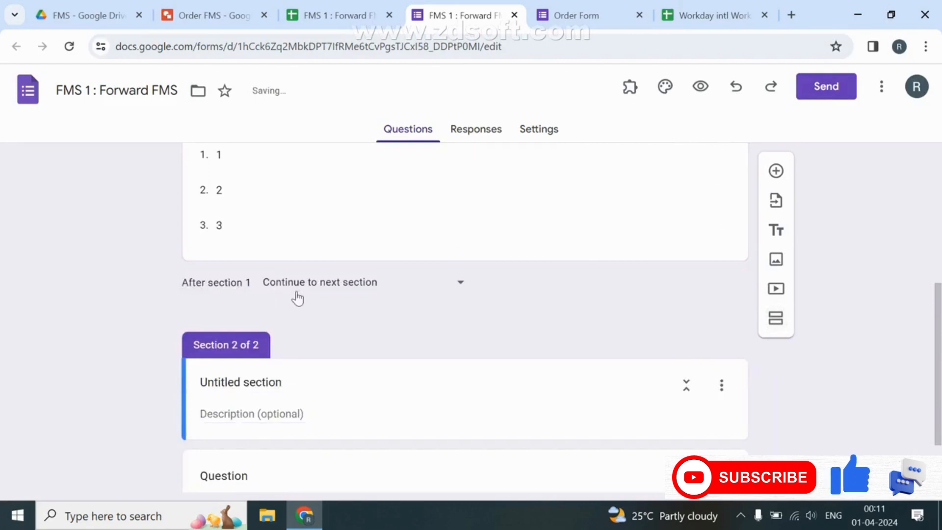
Make section 1 go to Submit form, then select Section 2's title and return to the FMS sheet.
{"action": "left_click", "coordinate": [304, 287]}
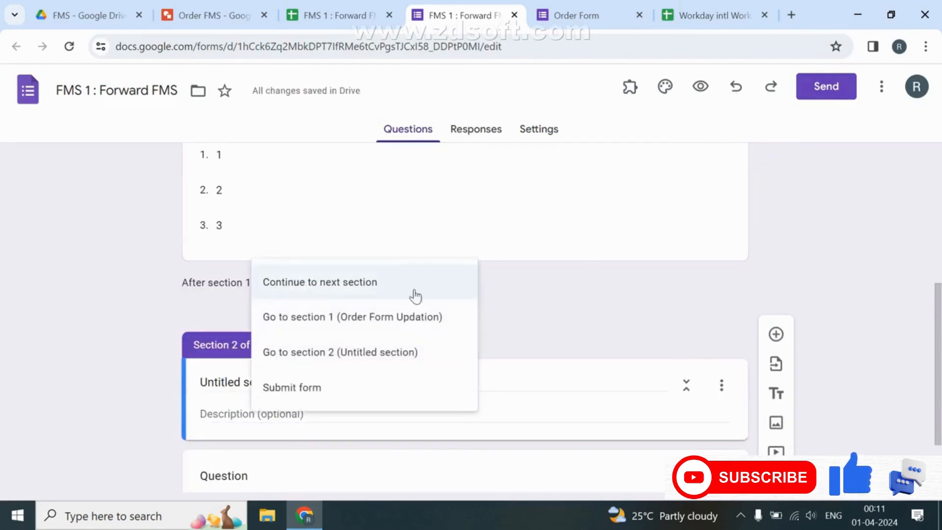
{"action": "left_click", "coordinate": [349, 389]}
{"action": "scroll", "coordinate": [344, 344], "scroll_direction": "up", "scroll_amount": 3}
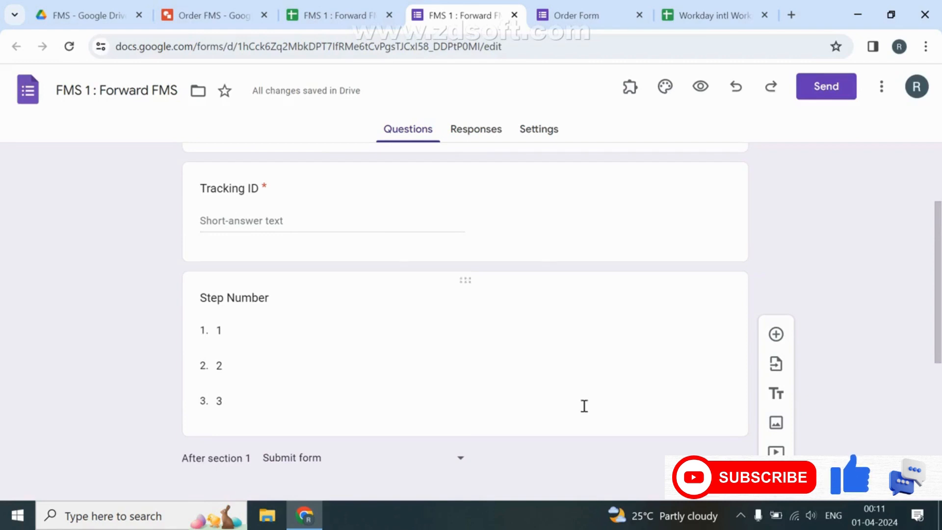
{"action": "scroll", "coordinate": [780, 294], "scroll_direction": "down", "scroll_amount": 4}
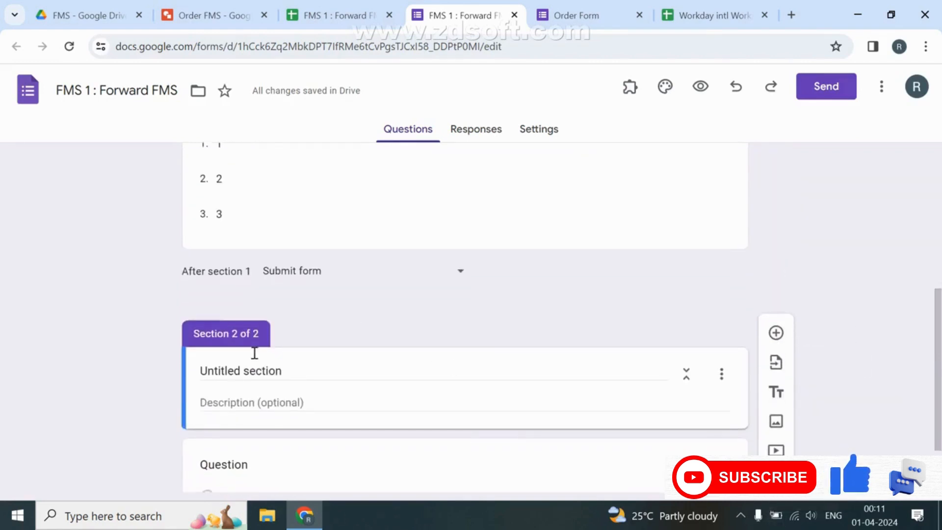
{"action": "scroll", "coordinate": [254, 353], "scroll_direction": "down", "scroll_amount": 2}
{"action": "left_click", "coordinate": [334, 282]}
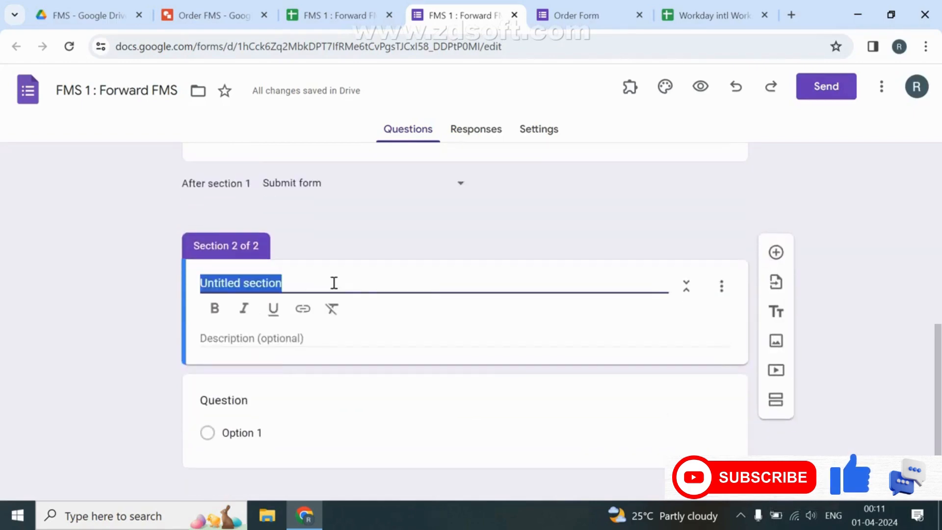
{"action": "left_click", "coordinate": [385, 5]}
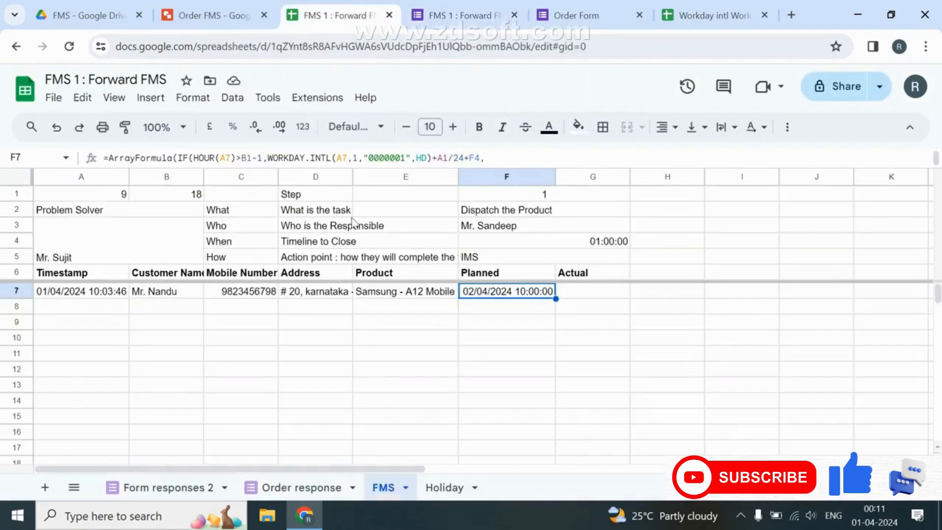
Copy the 'Dispatch the Product' task name from FMS cell F2:G2 for the form.
{"action": "left_click", "coordinate": [476, 214]}
{"action": "key", "text": "ctrl+c"}
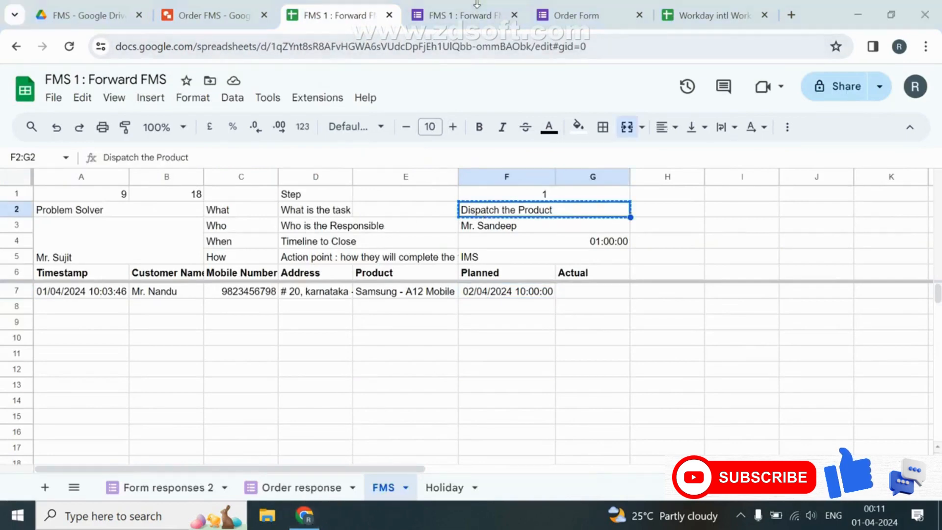
{"action": "left_click_drag", "start_coordinate": [235, 212], "coordinate": [454, 212]}
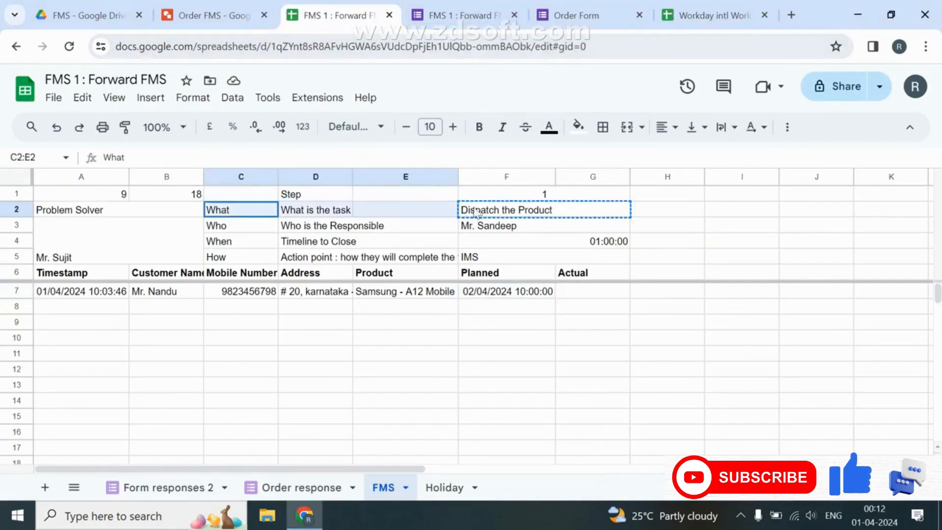
{"action": "left_click", "coordinate": [478, 213]}
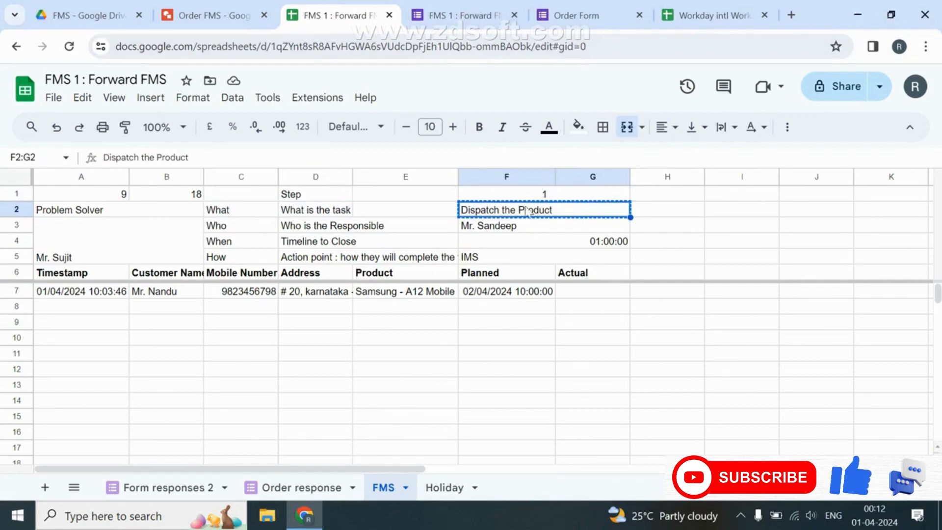
{"action": "left_click", "coordinate": [432, 16]}
Title Section 2 'Dispatch the Product' and add a required 'Name of Person me from transforter' question.
{"action": "key", "text": "ctrl+v"}
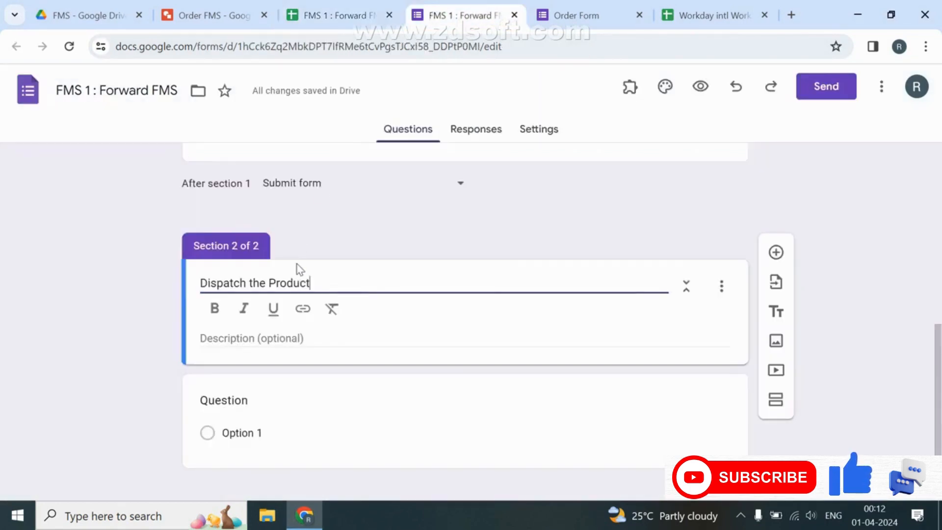
{"action": "scroll", "coordinate": [300, 269], "scroll_direction": "down", "scroll_amount": 1}
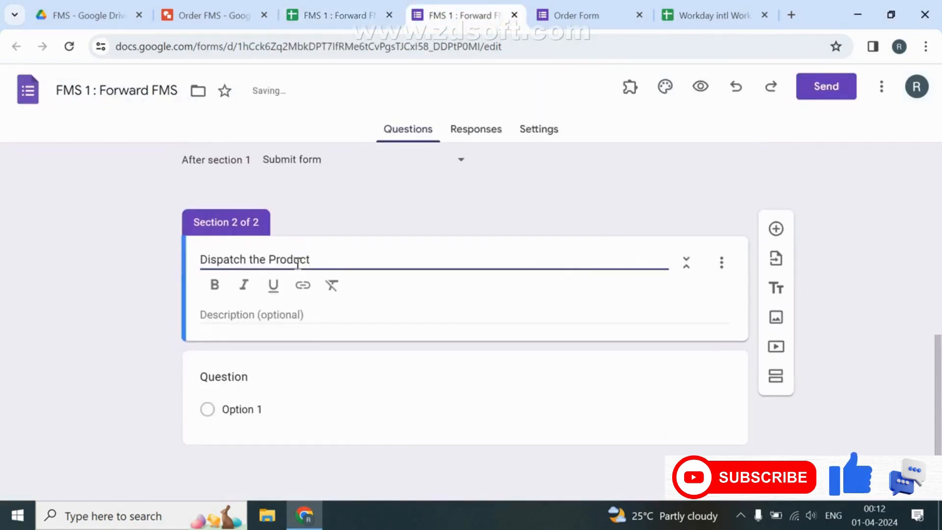
{"action": "left_click", "coordinate": [280, 375]}
{"action": "type", "text": "Whether"}
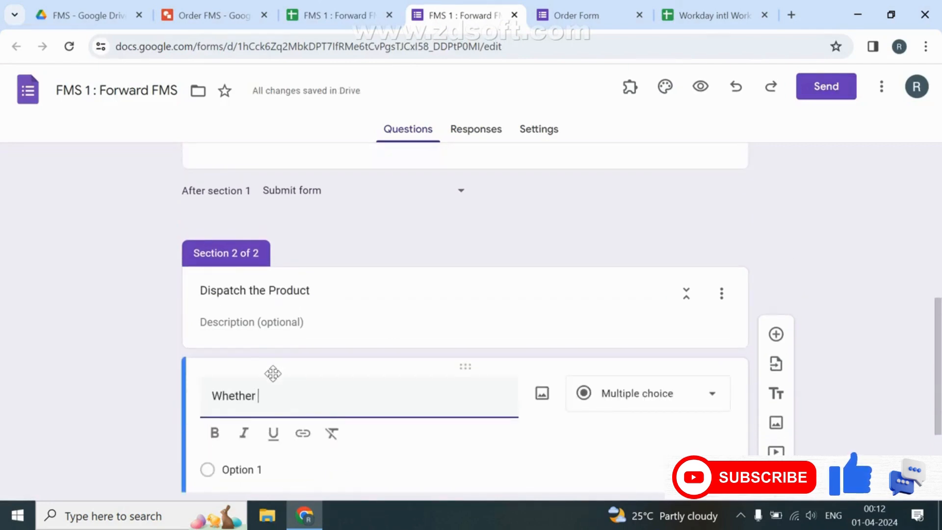
{"action": "type", "text": " Dispatched"}
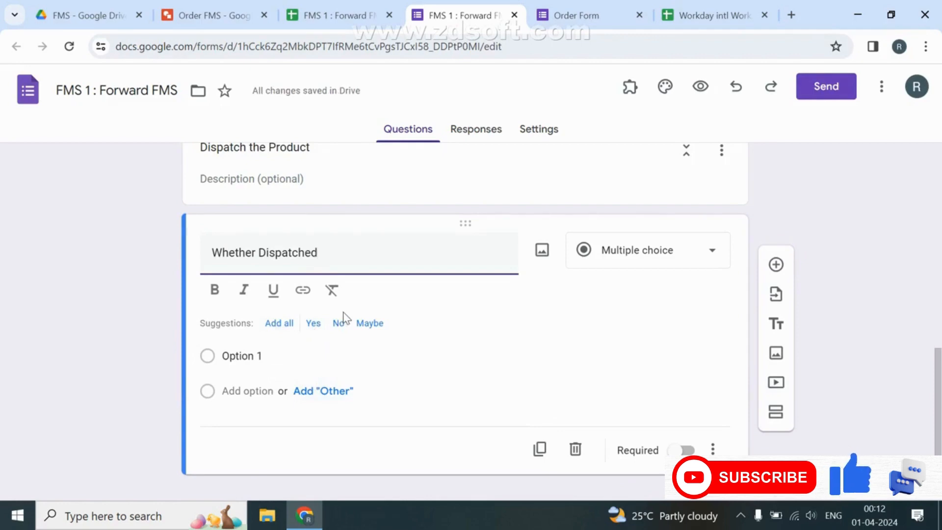
{"action": "triple_click", "coordinate": [341, 258]}
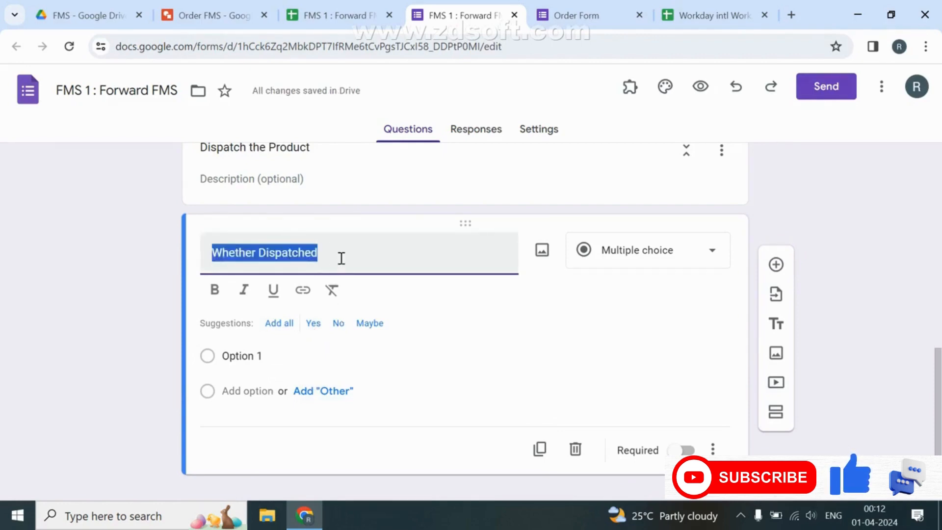
{"action": "key", "text": "BackSpace"}
{"action": "type", "text": "Trans"}
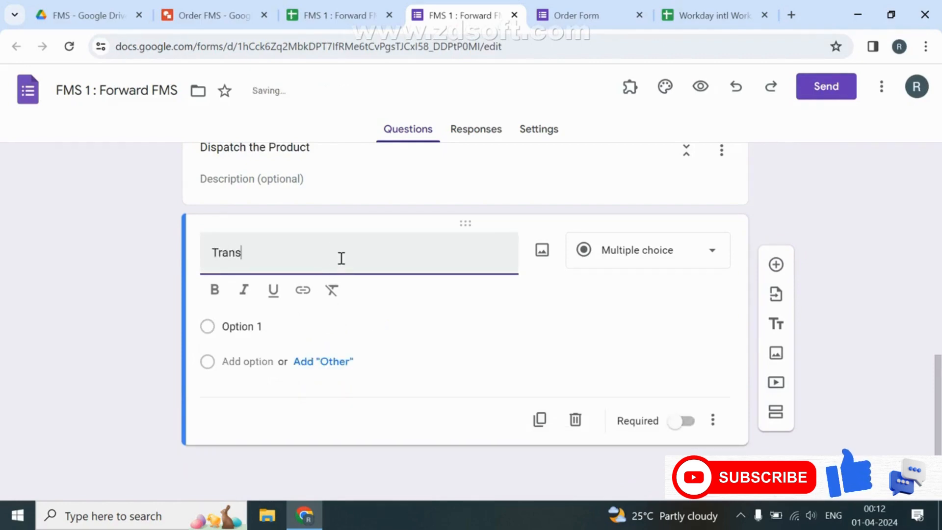
{"action": "type", "text": "po"}
{"action": "key", "text": "BackSpace"}
{"action": "key", "text": "BackSpace"}
{"action": "key", "text": "BackSpace"}
{"action": "key", "text": "BackSpace"}
{"action": "key", "text": "BackSpace"}
{"action": "key", "text": "BackSpace"}
{"action": "key", "text": "BackSpace"}
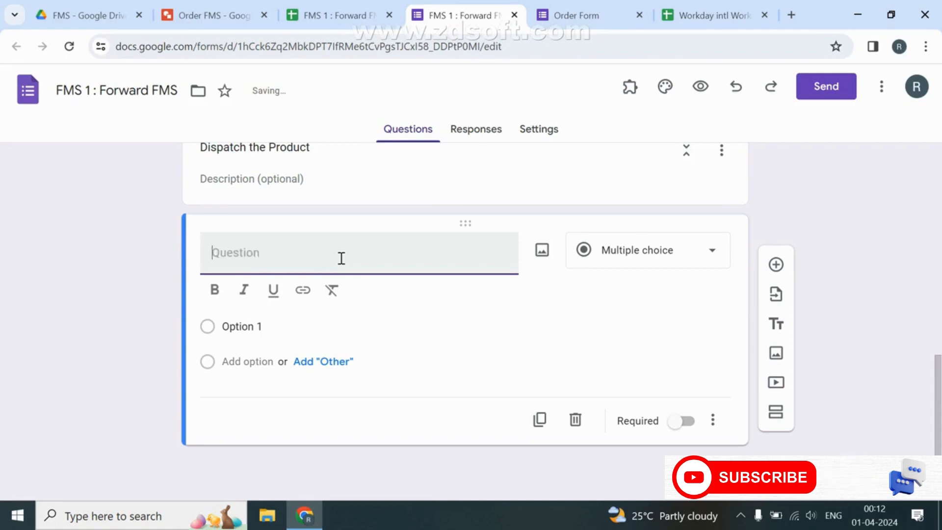
{"action": "type", "text": "Name of Pers"}
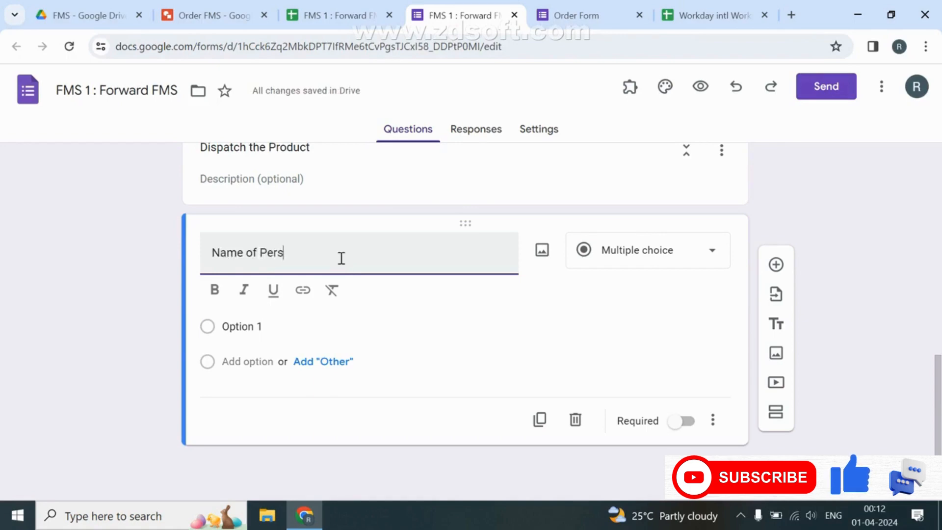
{"action": "type", "text": "on me fr"}
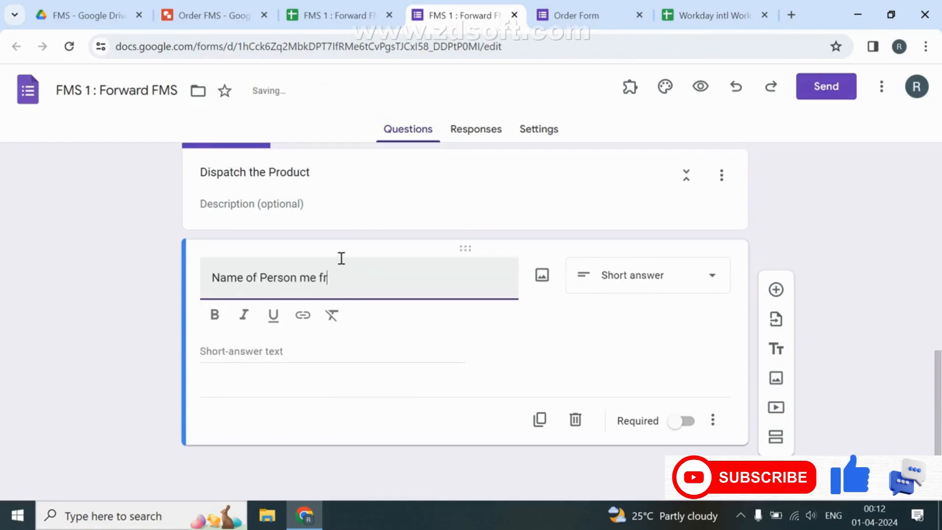
{"action": "type", "text": "om transf"}
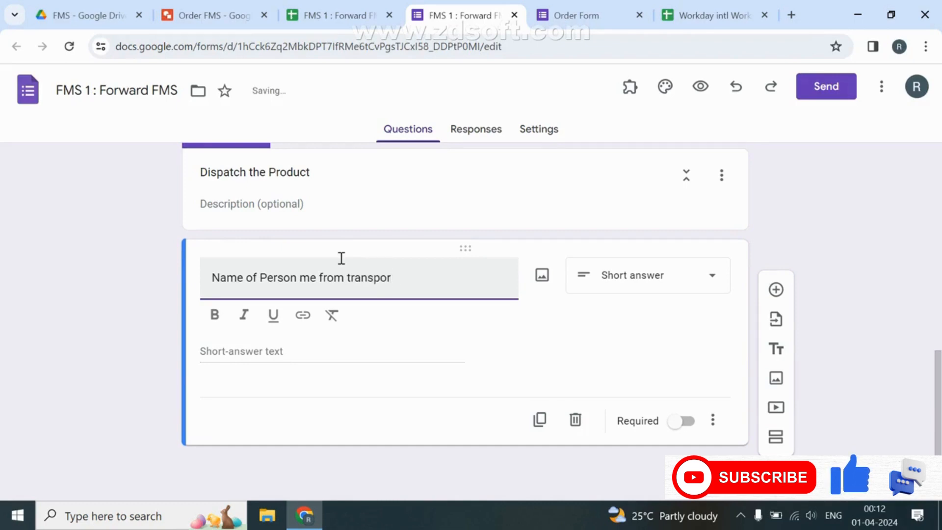
{"action": "type", "text": "orter"}
{"action": "left_click", "coordinate": [684, 422]}
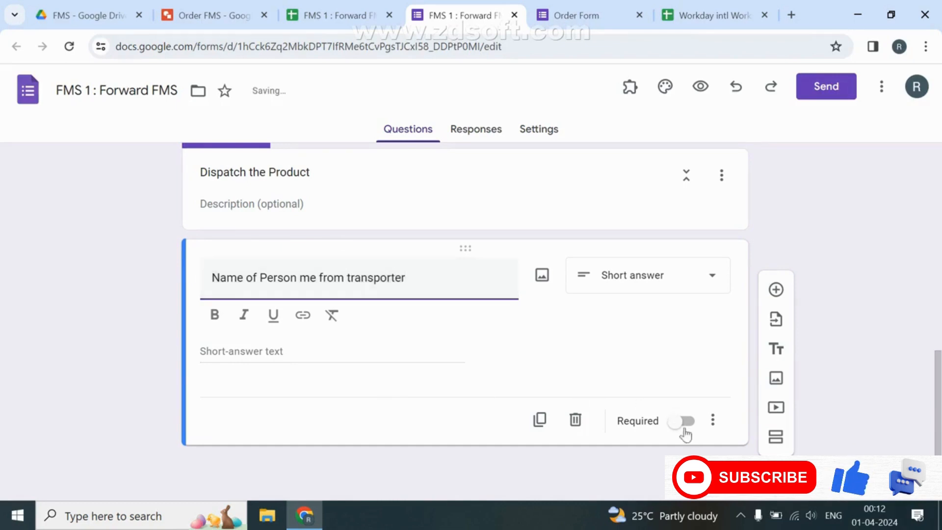
Add a short-answer 'Contact Numer' question below it.
{"action": "left_click", "coordinate": [775, 320]}
{"action": "type", "text": "Con"}
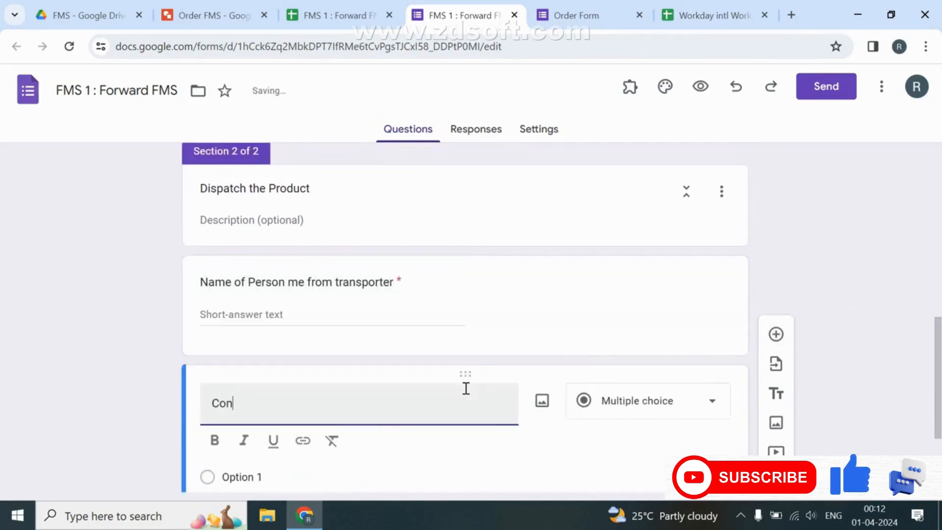
{"action": "type", "text": "tact N"}
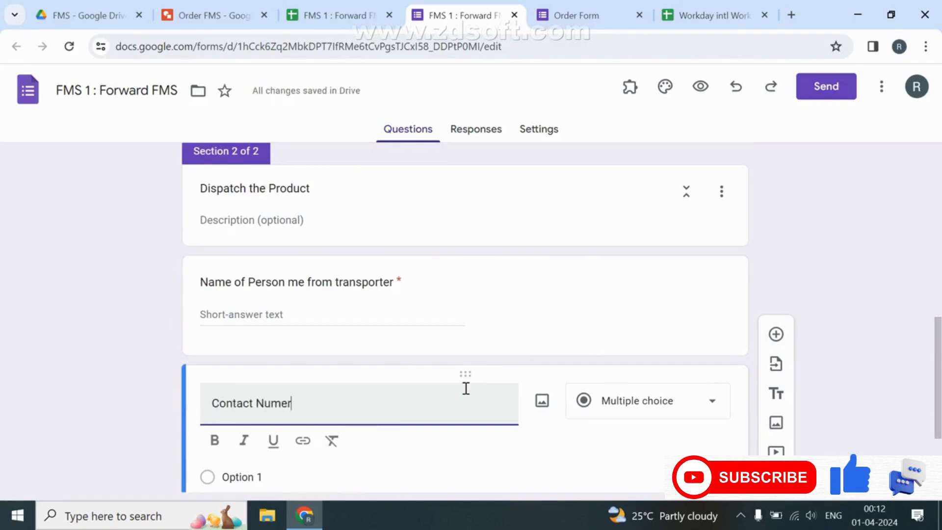
{"action": "type", "text": "umer"}
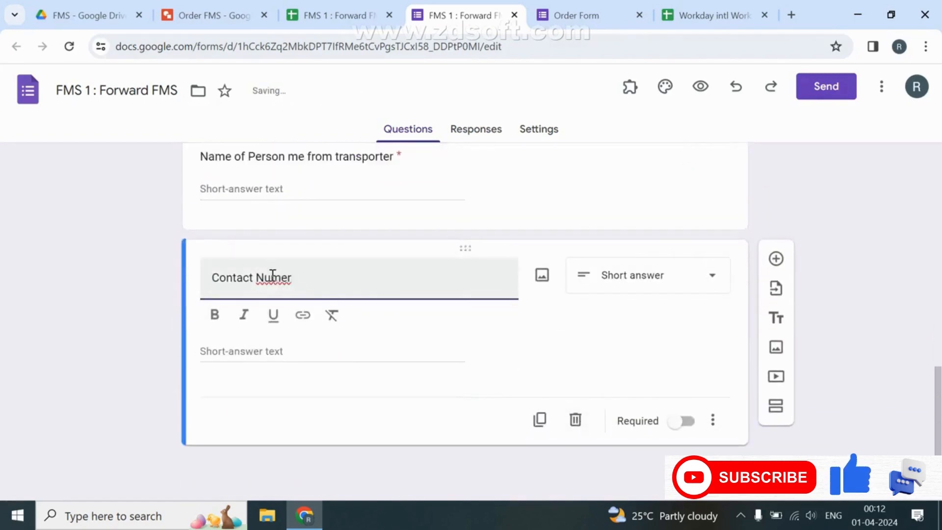
{"action": "left_click", "coordinate": [273, 276]}
{"action": "type", "text": "b"}
{"action": "scroll", "coordinate": [368, 175], "scroll_direction": "up", "scroll_amount": 5}
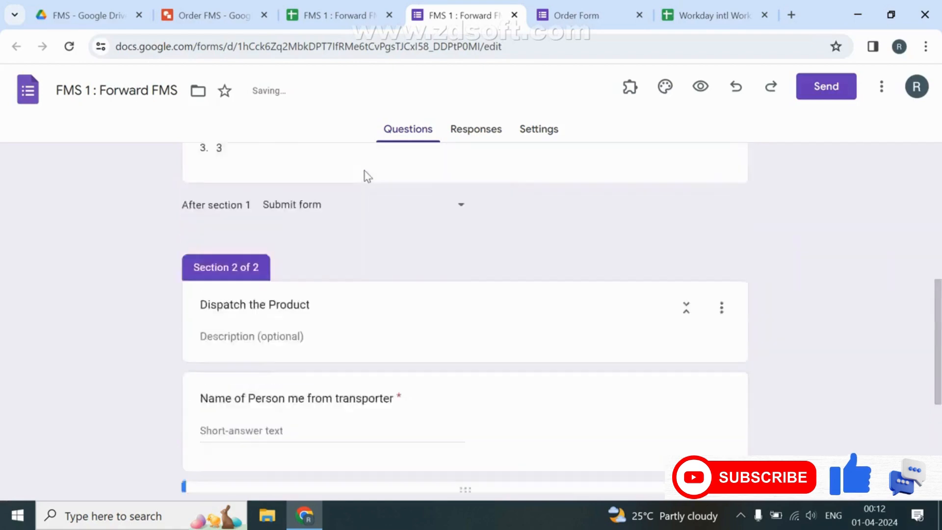
{"action": "scroll", "coordinate": [367, 174], "scroll_direction": "down", "scroll_amount": 3}
{"action": "key", "text": "BackSpace"}
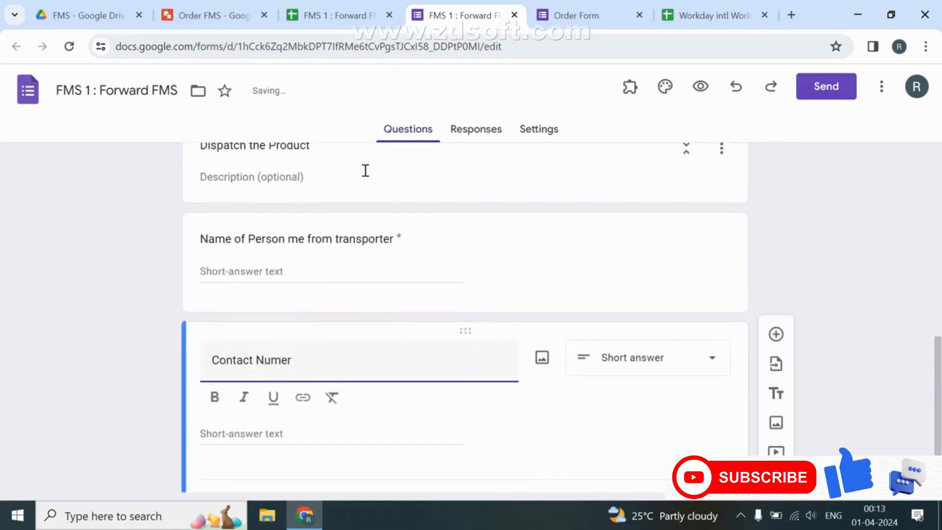
{"action": "scroll", "coordinate": [325, 298], "scroll_direction": "up", "scroll_amount": 7}
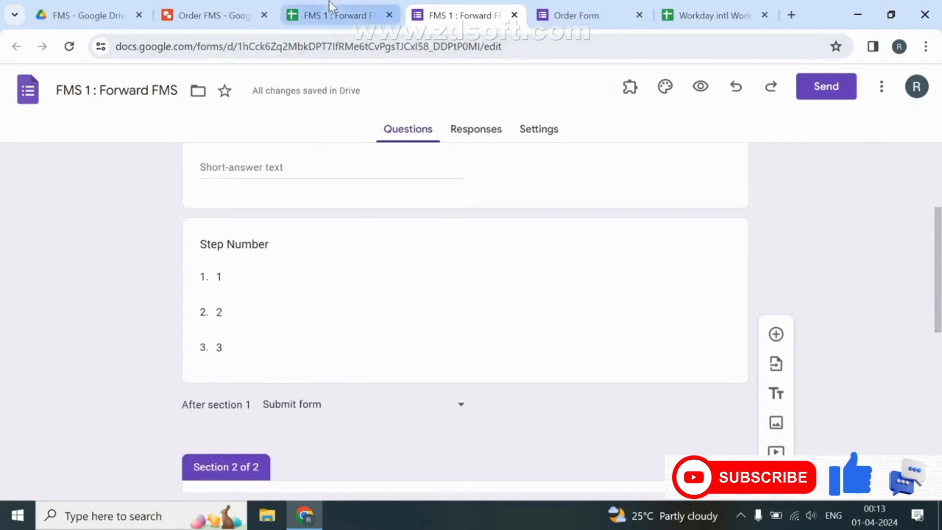
{"action": "mouse_move", "coordinate": [330, 2]}
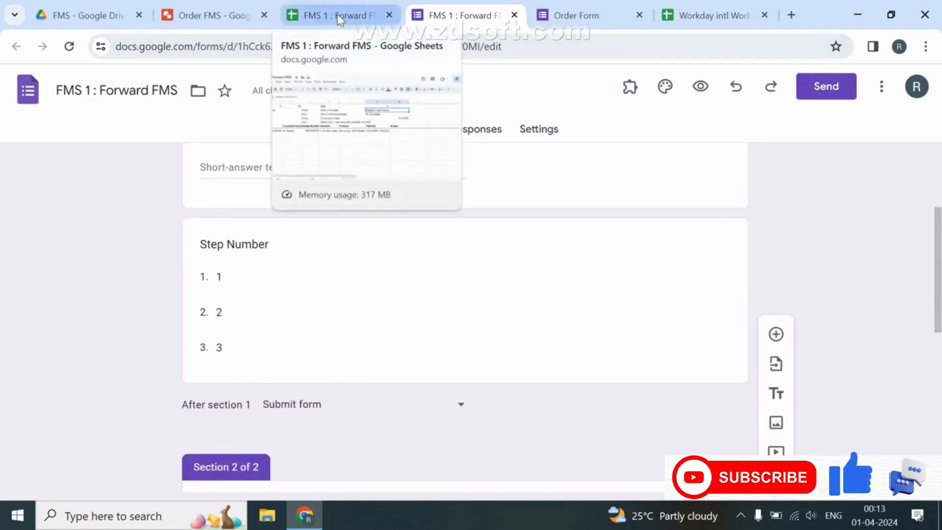
Rename the 'Form responses 2' sheet to Step.
{"action": "left_click", "coordinate": [337, 13]}
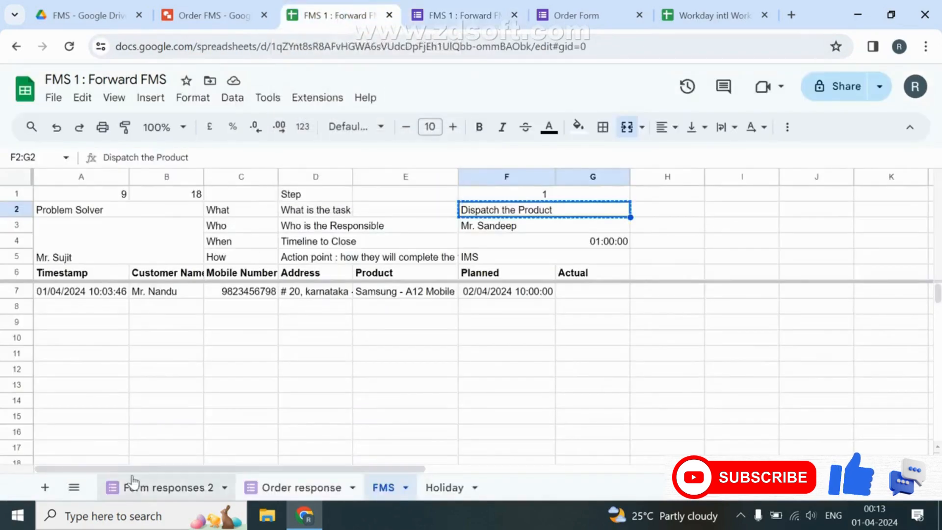
{"action": "left_click", "coordinate": [138, 491]}
{"action": "double_click", "coordinate": [139, 491]}
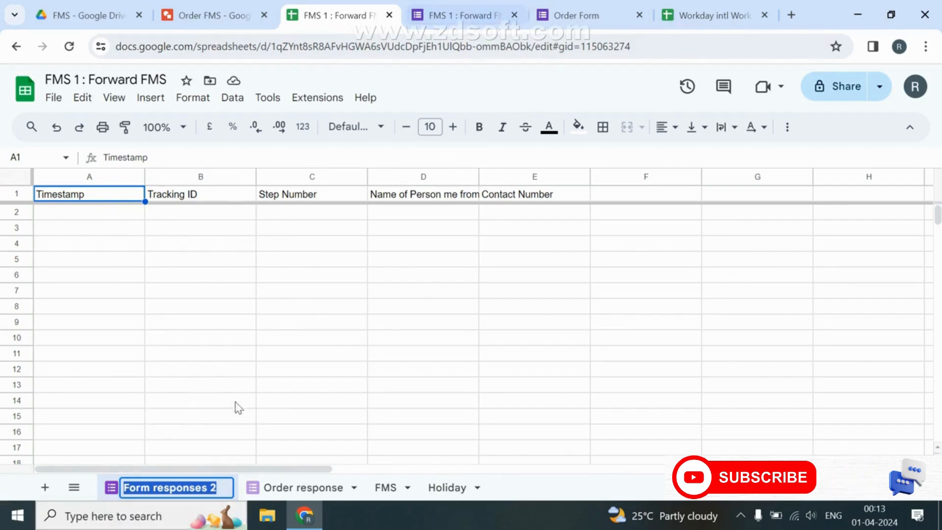
{"action": "type", "text": "Step"}
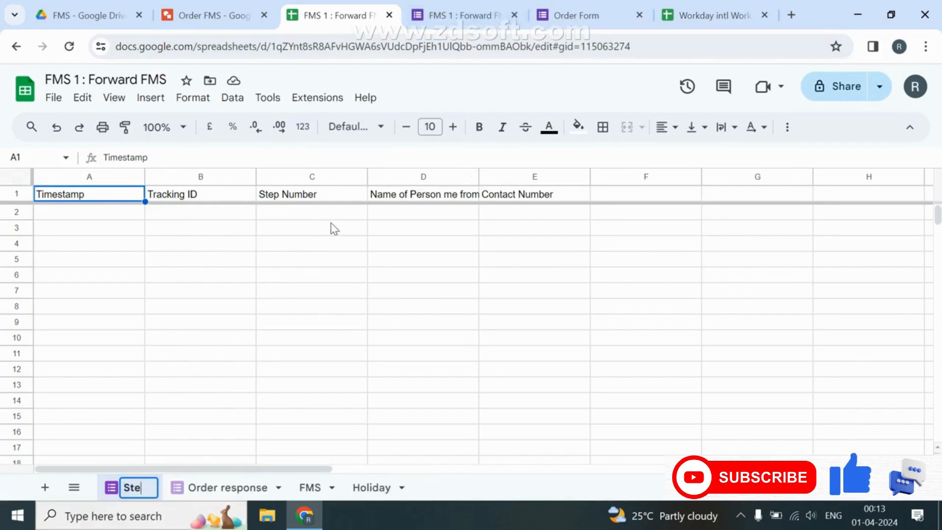
{"action": "key", "text": "Return"}
{"action": "key", "text": "ctrl+Tab"}
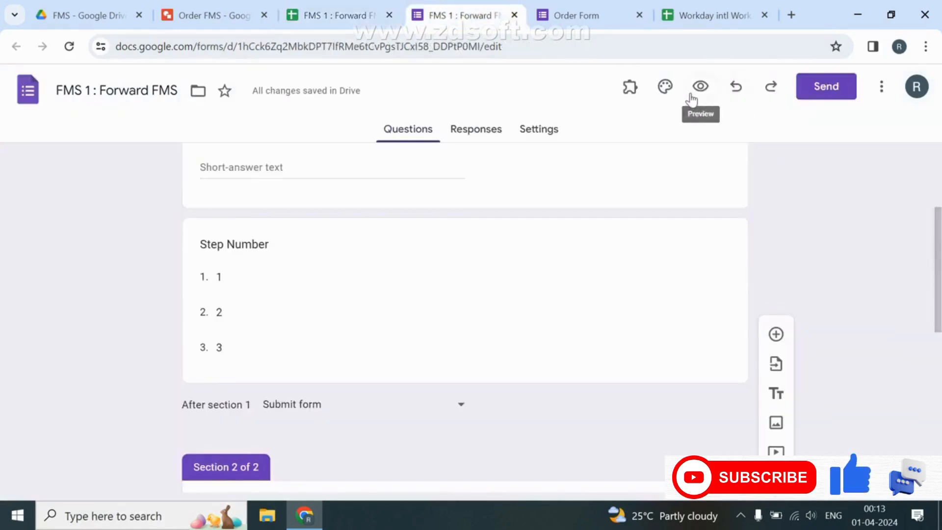
Add a new section after Contact Number and make Contact Number required.
{"action": "left_click", "coordinate": [380, 351]}
{"action": "scroll", "coordinate": [381, 352], "scroll_direction": "down", "scroll_amount": 5}
{"action": "scroll", "coordinate": [380, 352], "scroll_direction": "down", "scroll_amount": 4}
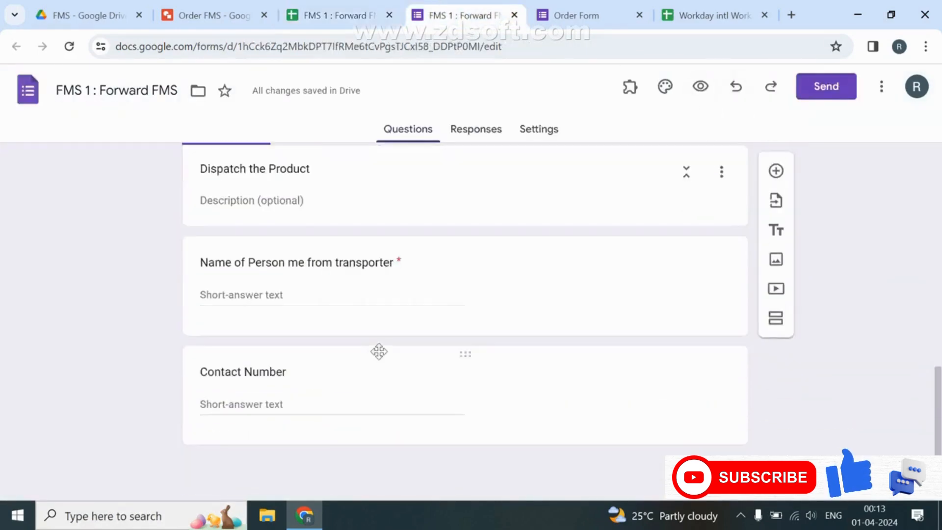
{"action": "left_click", "coordinate": [323, 387]}
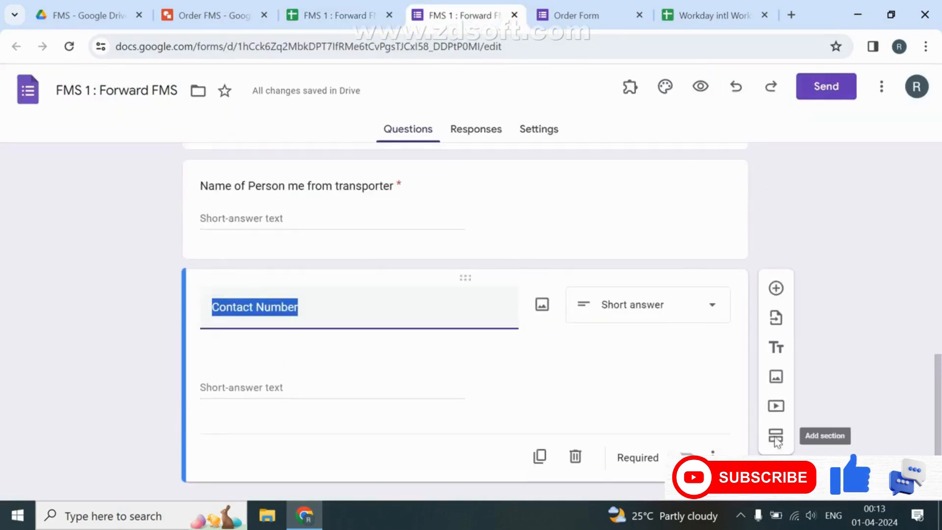
{"action": "left_click", "coordinate": [332, 387]}
{"action": "left_click", "coordinate": [361, 456]}
{"action": "scroll", "coordinate": [351, 427], "scroll_direction": "down", "scroll_amount": 2}
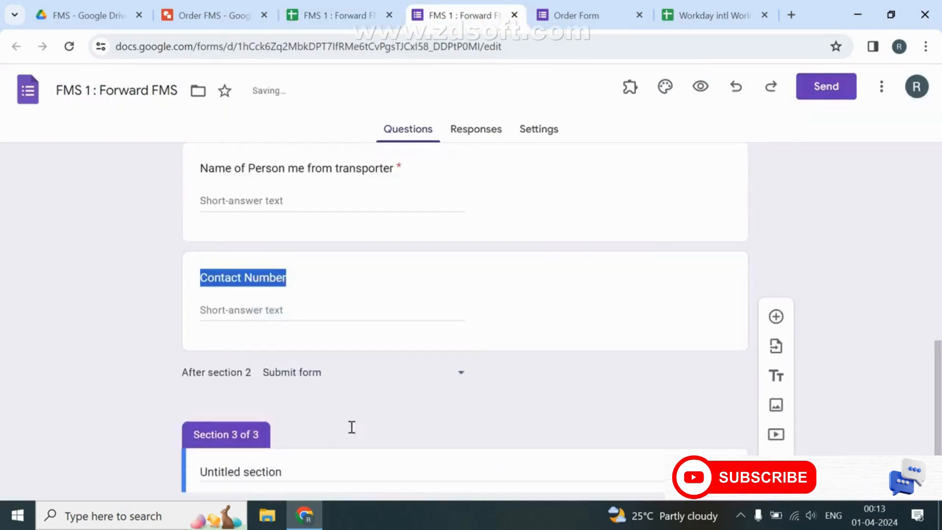
{"action": "left_click", "coordinate": [372, 234]}
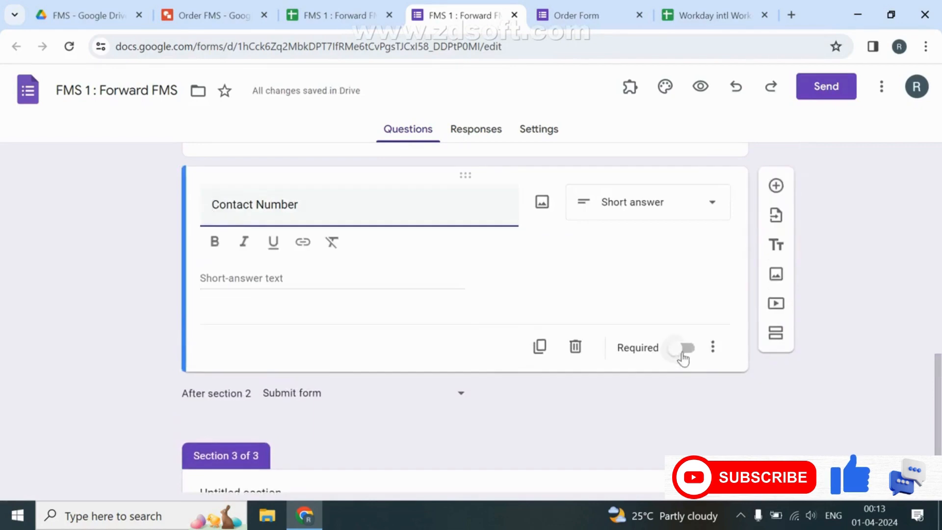
{"action": "left_click", "coordinate": [680, 319]}
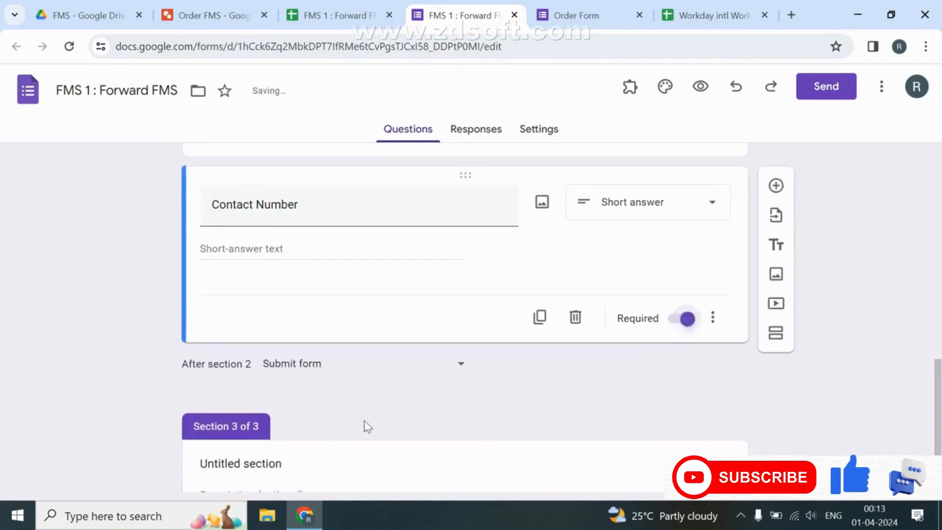
Clear the new section's title and check the Order FMS flowchart for the next step's name.
{"action": "scroll", "coordinate": [364, 426], "scroll_direction": "down", "scroll_amount": 2}
{"action": "left_click", "coordinate": [316, 390]}
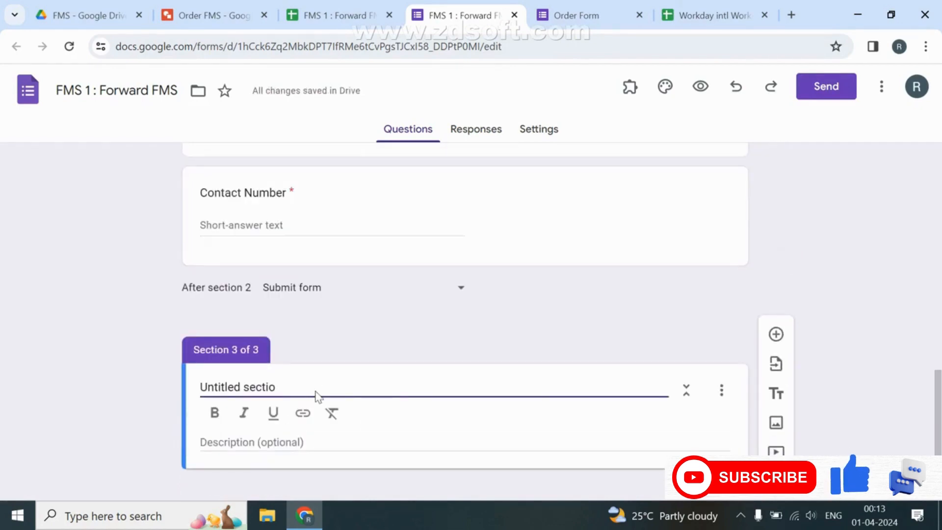
{"action": "key", "text": "BackSpace"}
{"action": "key", "text": "BackSpace"}
{"action": "key", "text": "BackSpace"}
{"action": "key", "text": "BackSpace"}
{"action": "key", "text": "BackSpace"}
{"action": "key", "text": "BackSpace"}
{"action": "key", "text": "BackSpace"}
{"action": "key", "text": "BackSpace"}
{"action": "key", "text": "BackSpace"}
{"action": "key", "text": "BackSpace"}
{"action": "key", "text": "BackSpace"}
{"action": "key", "text": "BackSpace"}
{"action": "key", "text": "BackSpace"}
{"action": "key", "text": "BackSpace"}
{"action": "key", "text": "BackSpace"}
{"action": "left_click", "coordinate": [173, 22]}
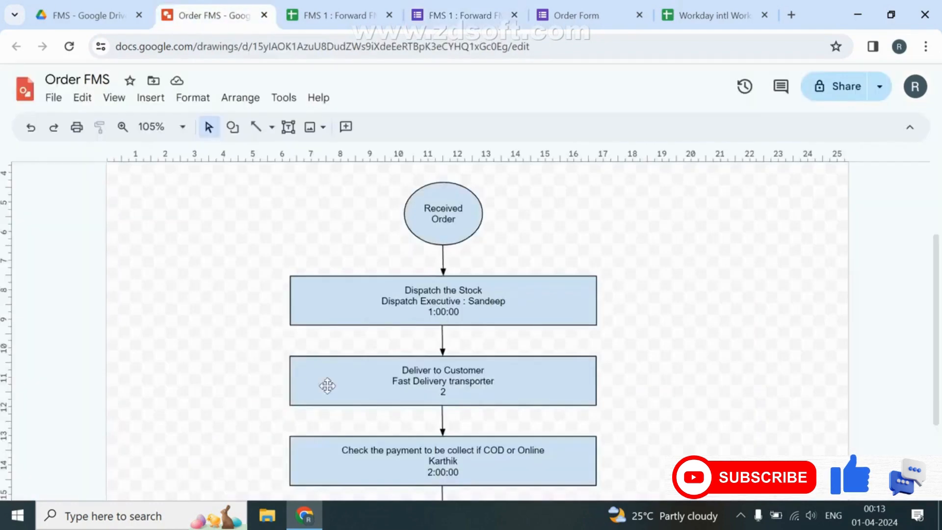
{"action": "left_click", "coordinate": [431, 18]}
Title Section 3 'Deliver to Customer' with a required 'Whether Its Deliver' question offering Yes, then preview.
{"action": "type", "text": "Deliver to Cus"}
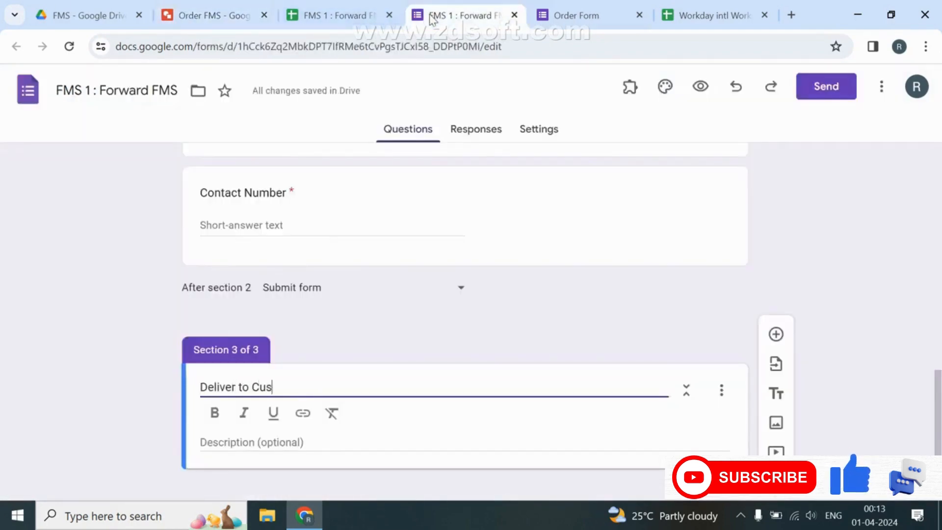
{"action": "type", "text": "tomer"}
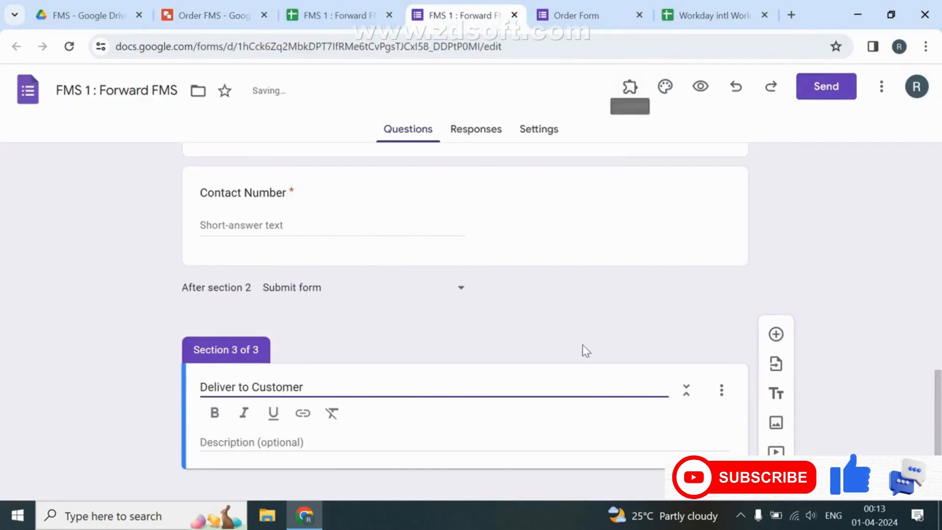
{"action": "scroll", "coordinate": [584, 351], "scroll_direction": "down", "scroll_amount": 1}
{"action": "left_click", "coordinate": [775, 327]}
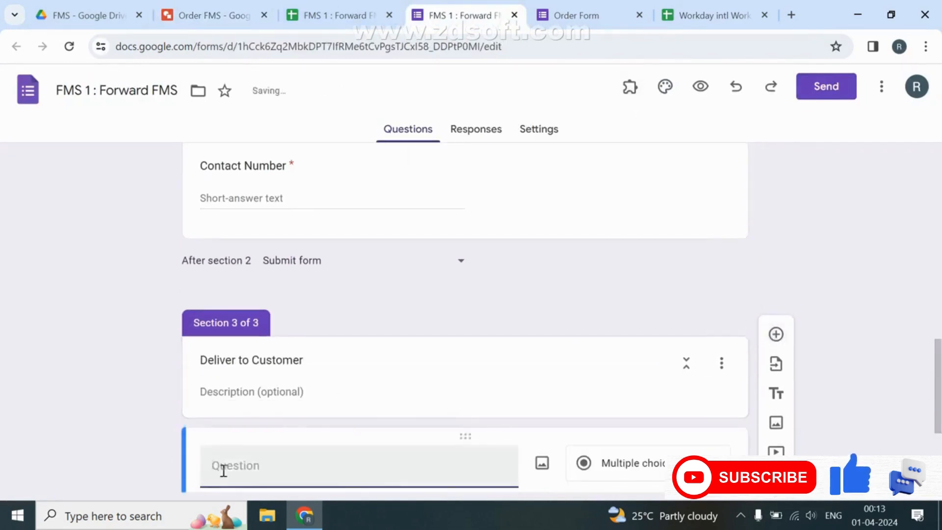
{"action": "type", "text": "Whether Its Deliver"}
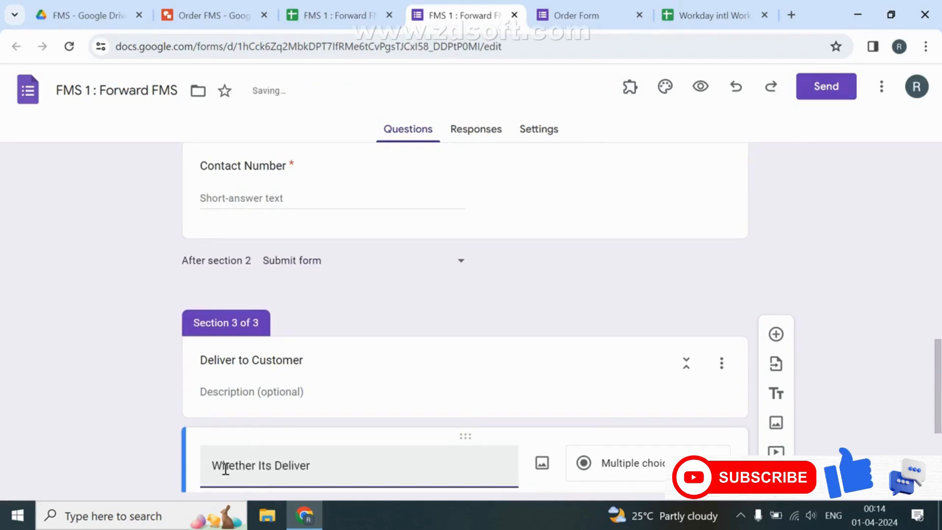
{"action": "scroll", "coordinate": [226, 471], "scroll_direction": "down", "scroll_amount": 5}
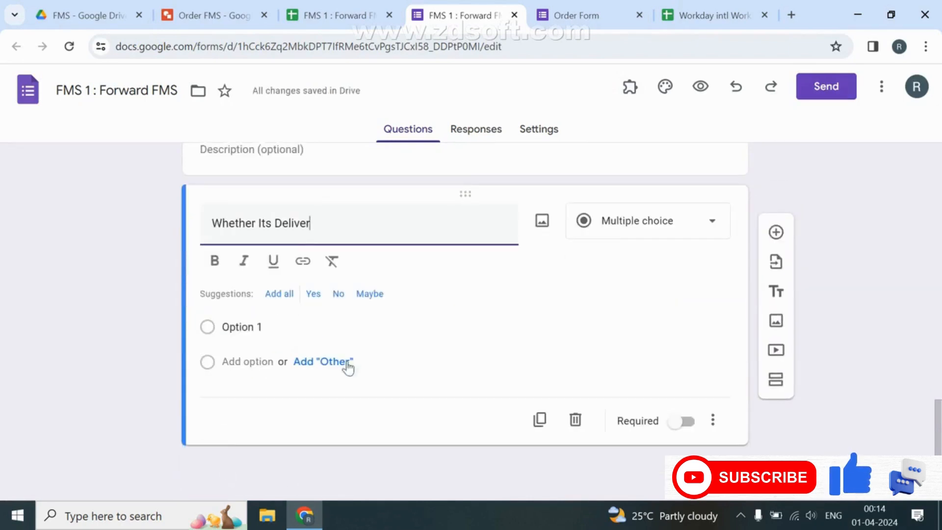
{"action": "left_click", "coordinate": [313, 295]}
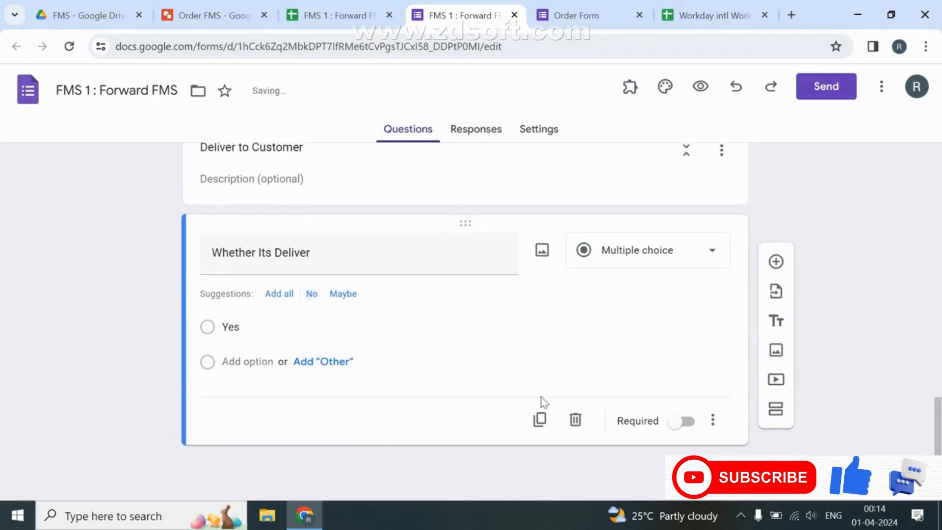
{"action": "left_click", "coordinate": [681, 422]}
{"action": "scroll", "coordinate": [334, 349], "scroll_direction": "up", "scroll_amount": 2}
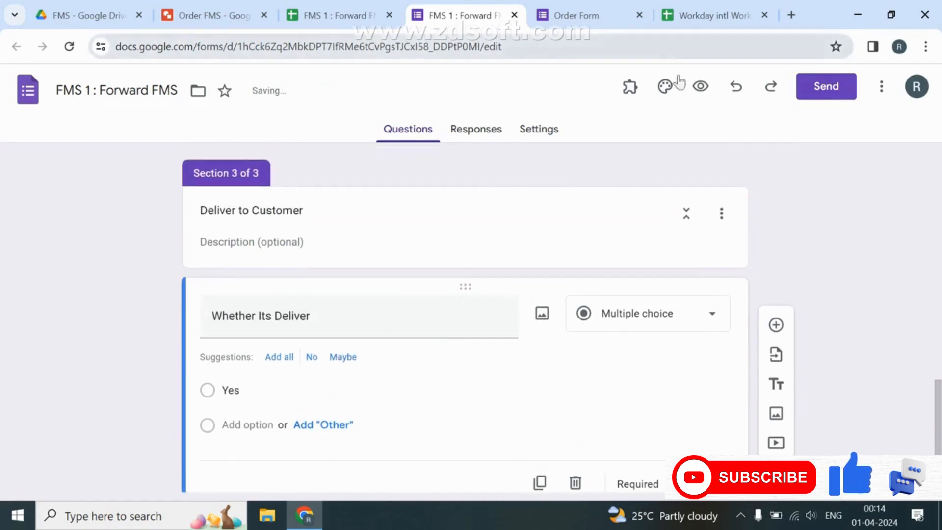
{"action": "left_click", "coordinate": [701, 86]}
Submit a test response with tracking ID TRRS and Step Number 2.
{"action": "scroll", "coordinate": [334, 252], "scroll_direction": "down", "scroll_amount": 1}
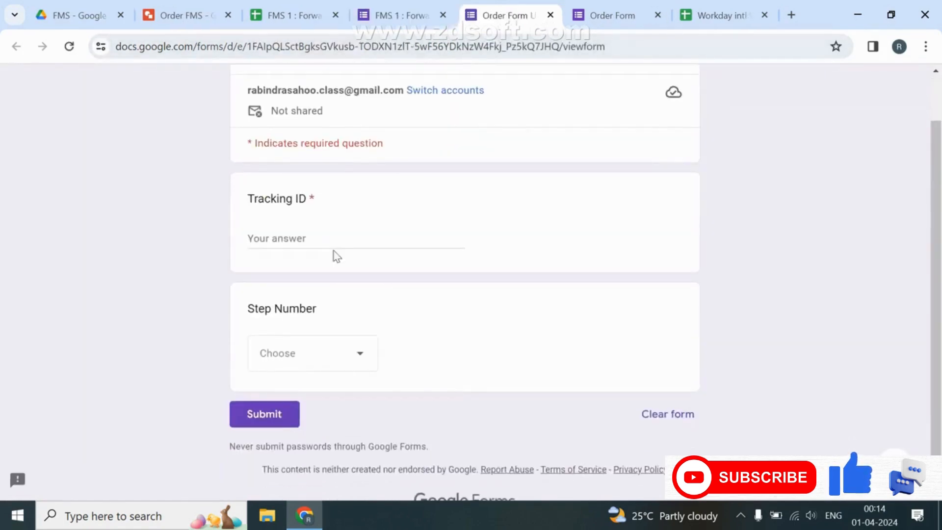
{"action": "left_click", "coordinate": [333, 243]}
{"action": "type", "text": "TRRS"}
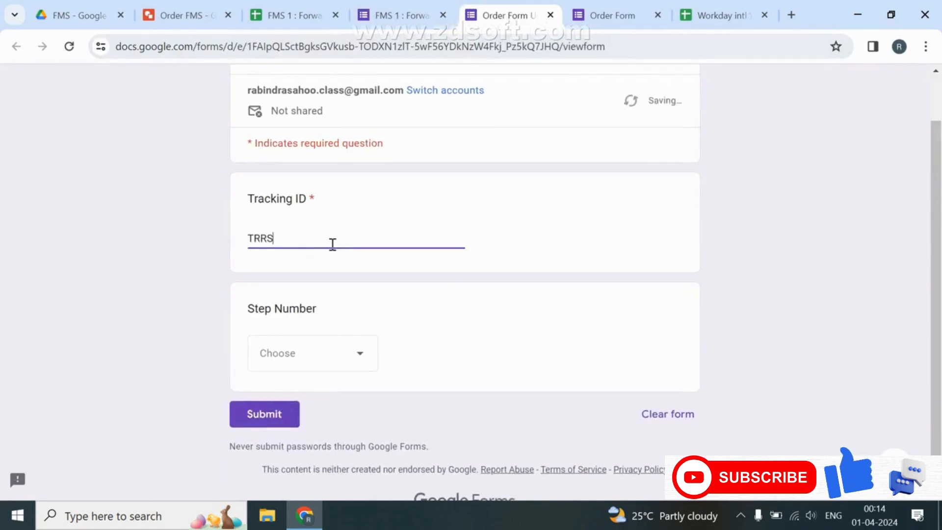
{"action": "left_click", "coordinate": [275, 349]}
{"action": "left_click", "coordinate": [274, 387]}
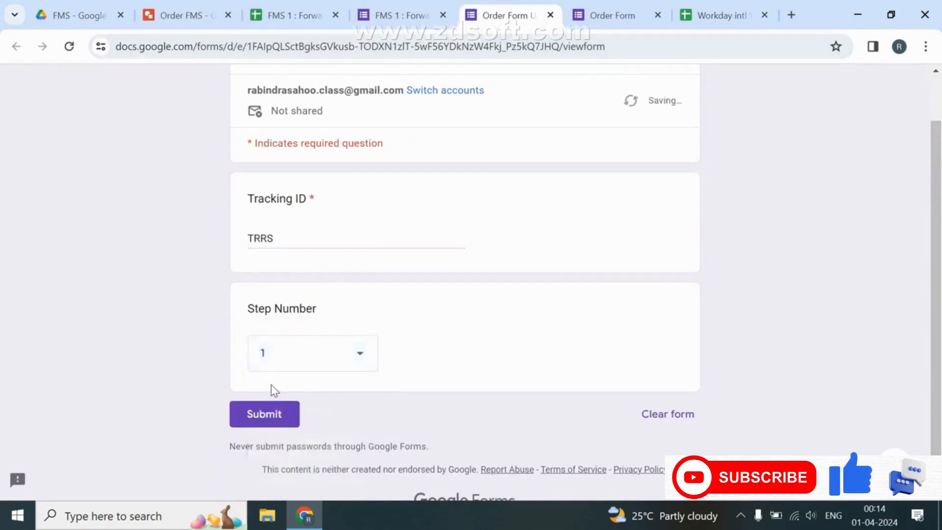
{"action": "left_click", "coordinate": [212, 14]}
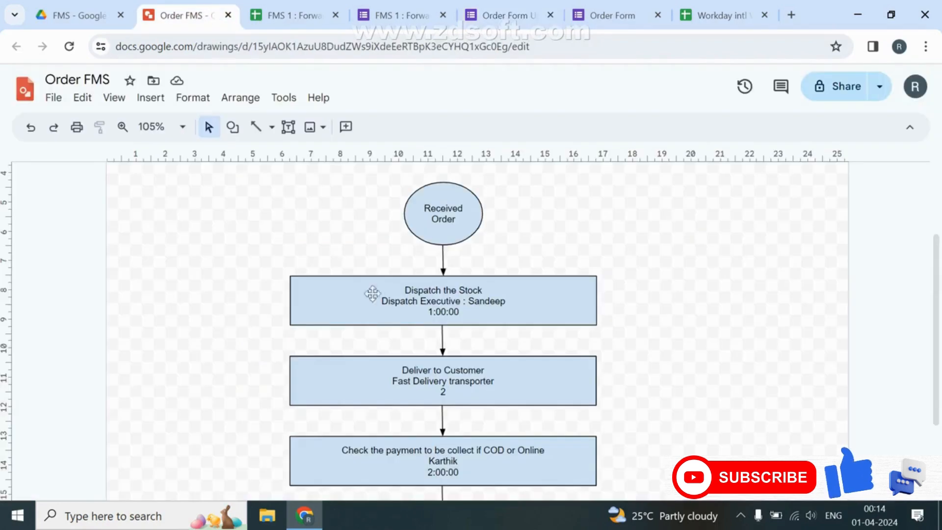
{"action": "left_click", "coordinate": [423, 4]}
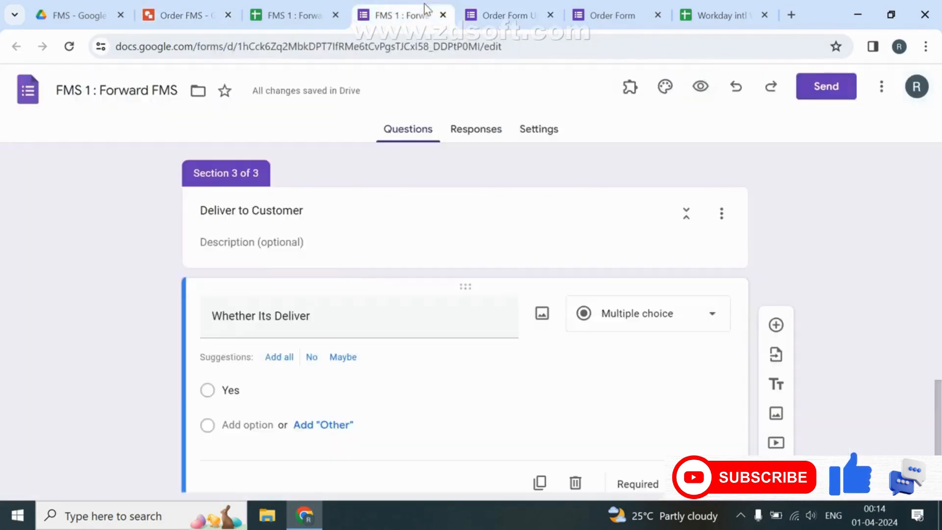
{"action": "left_click", "coordinate": [507, 20]}
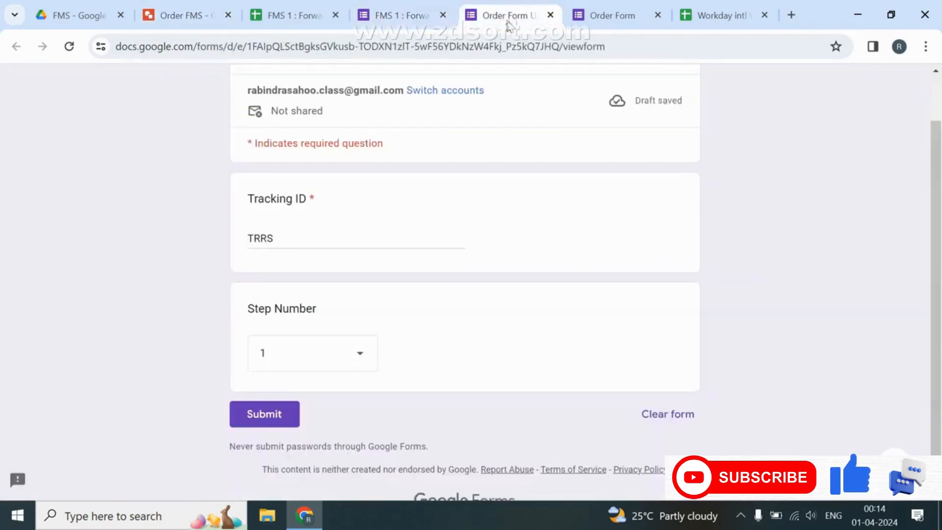
{"action": "left_click", "coordinate": [267, 353]}
{"action": "left_click", "coordinate": [273, 390]}
{"action": "left_click", "coordinate": [254, 409]}
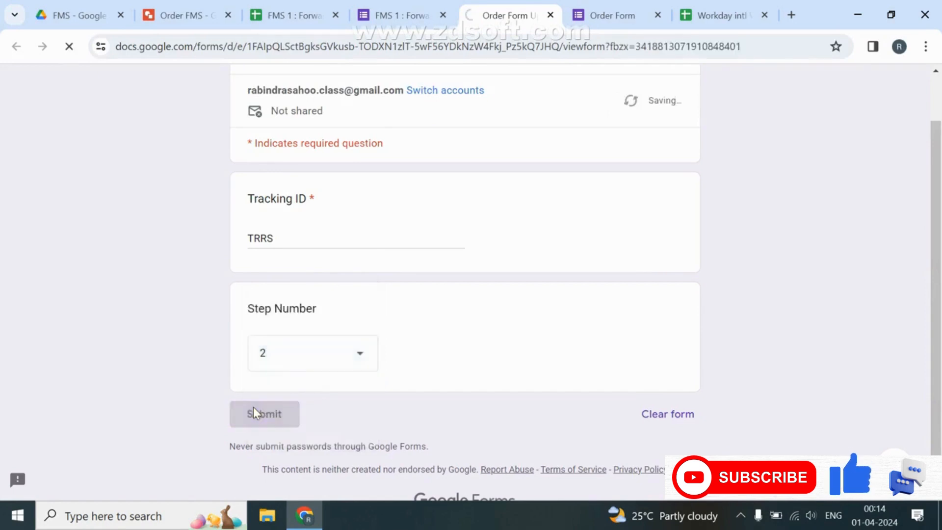
Close the Order Form and Workday tabs, confirming Leave.
{"action": "left_click", "coordinate": [550, 15]}
{"action": "left_click", "coordinate": [550, 15]}
{"action": "left_click", "coordinate": [550, 16]}
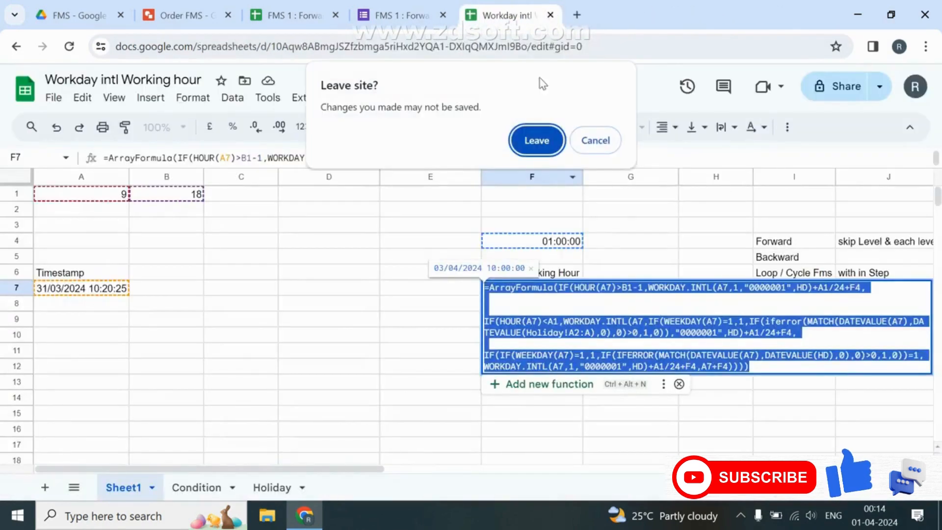
{"action": "left_click", "coordinate": [536, 141]}
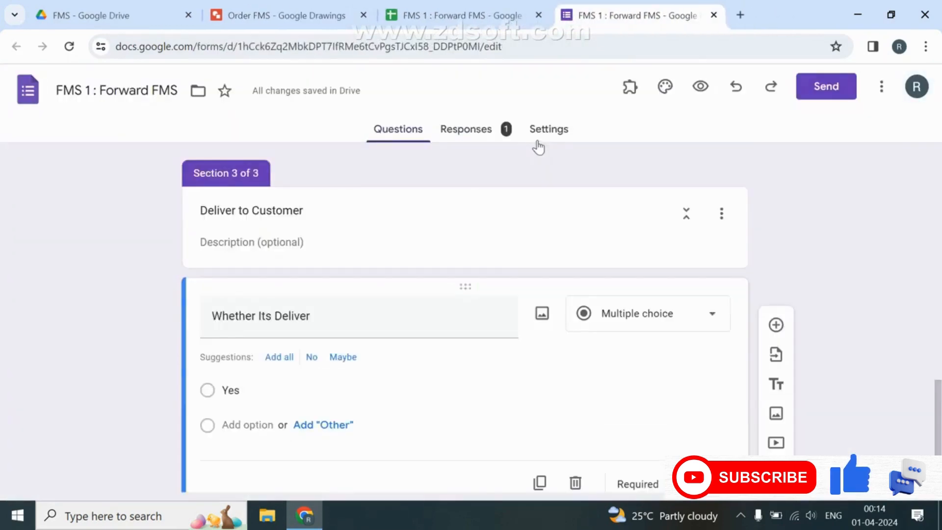
Add a required 'Password' question after Contact Number in section 2.
{"action": "scroll", "coordinate": [499, 260], "scroll_direction": "up", "scroll_amount": 10}
{"action": "scroll", "coordinate": [500, 261], "scroll_direction": "down", "scroll_amount": 4}
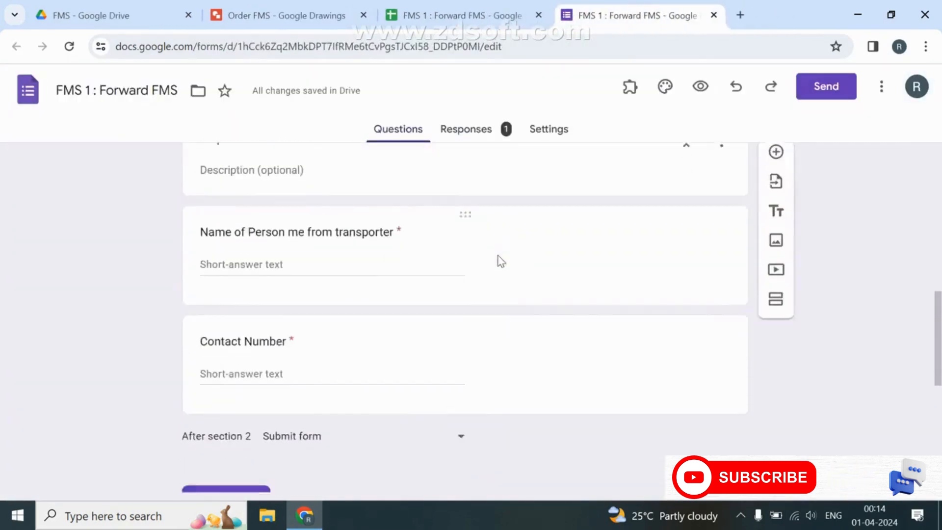
{"action": "scroll", "coordinate": [499, 260], "scroll_direction": "down", "scroll_amount": 2}
{"action": "left_click", "coordinate": [497, 255]}
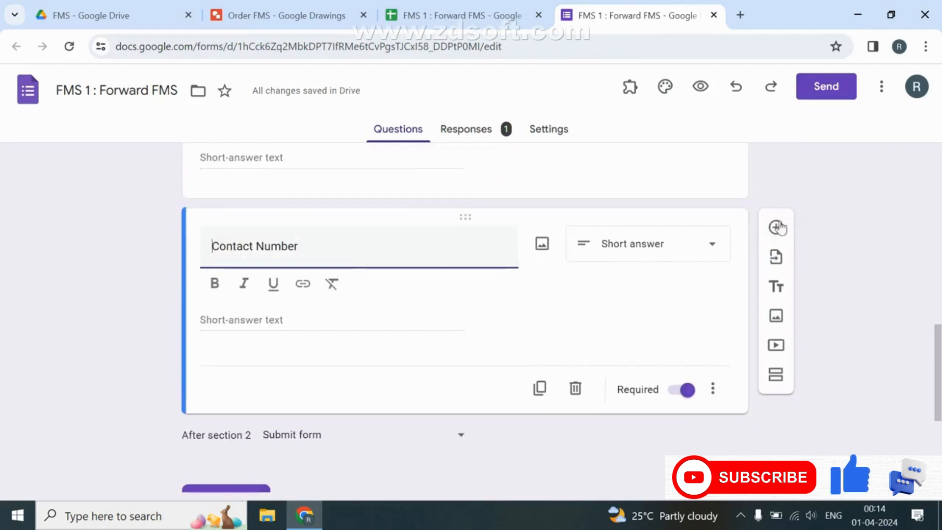
{"action": "left_click", "coordinate": [776, 227]}
{"action": "type", "text": "Pa"}
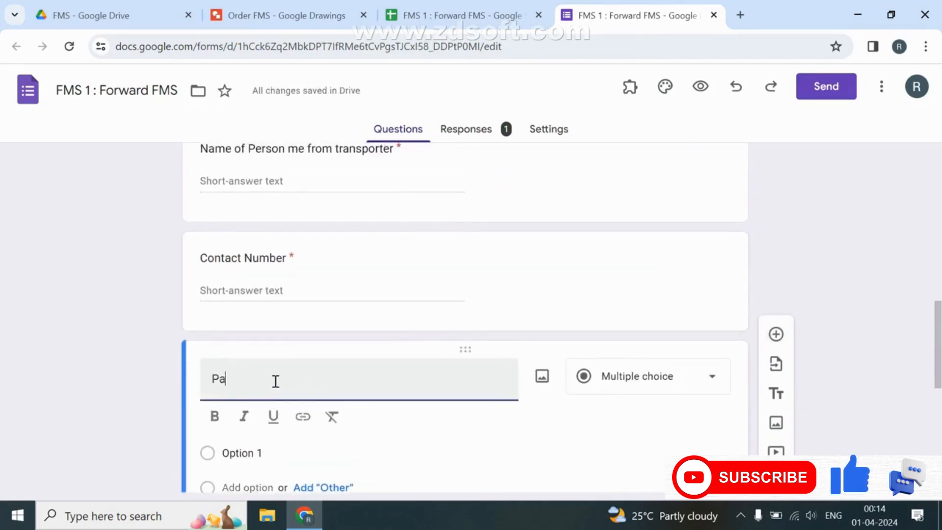
{"action": "type", "text": "ssword"}
{"action": "scroll", "coordinate": [274, 381], "scroll_direction": "down", "scroll_amount": 4}
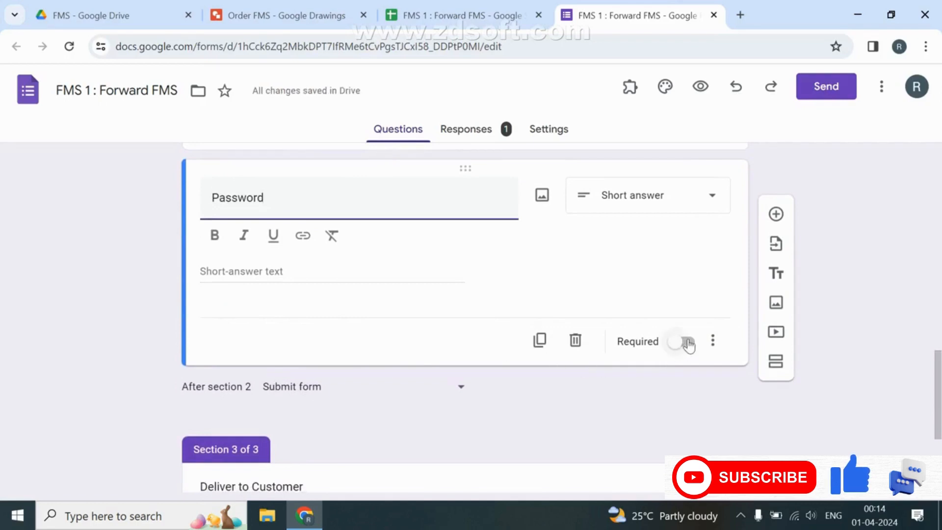
{"action": "left_click", "coordinate": [685, 342]}
{"action": "left_click", "coordinate": [643, 194]}
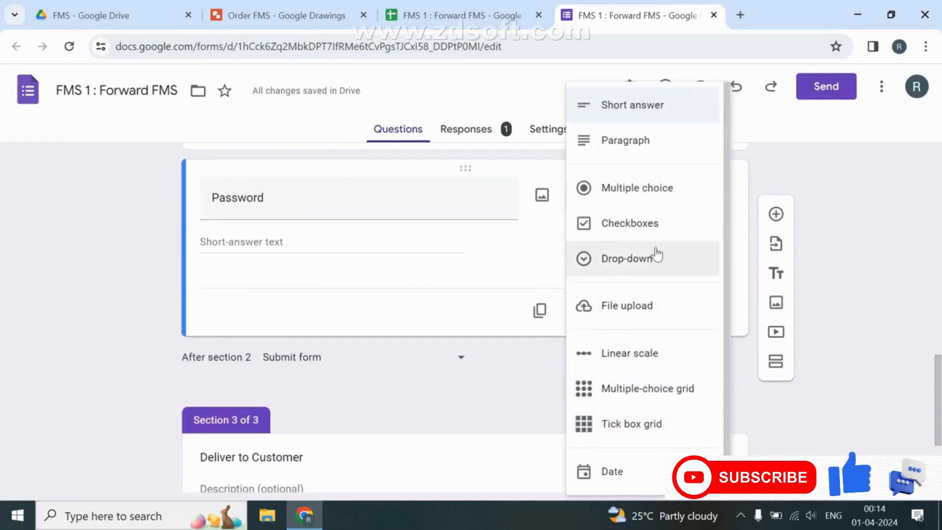
{"action": "left_click", "coordinate": [383, 281]}
Validate Password as a number equal to the set password, with error 'Please Enter Correct Password'.
{"action": "left_click", "coordinate": [713, 311]}
{"action": "left_click", "coordinate": [790, 402]}
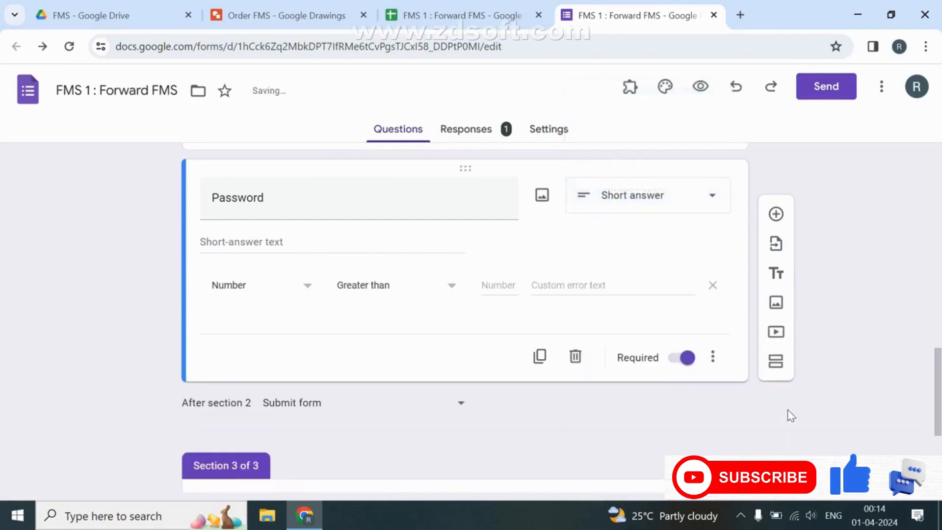
{"action": "left_click", "coordinate": [393, 298]}
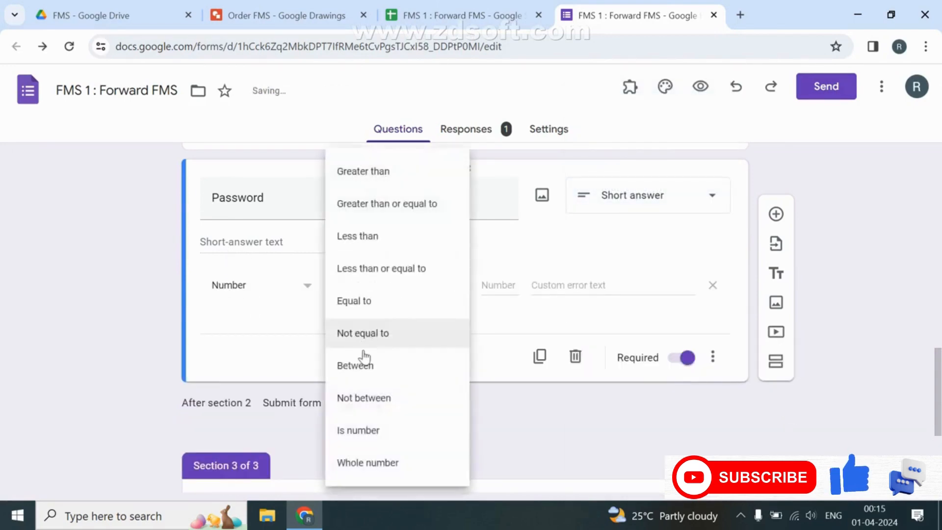
{"action": "left_click", "coordinate": [391, 301]}
{"action": "left_click", "coordinate": [490, 289]}
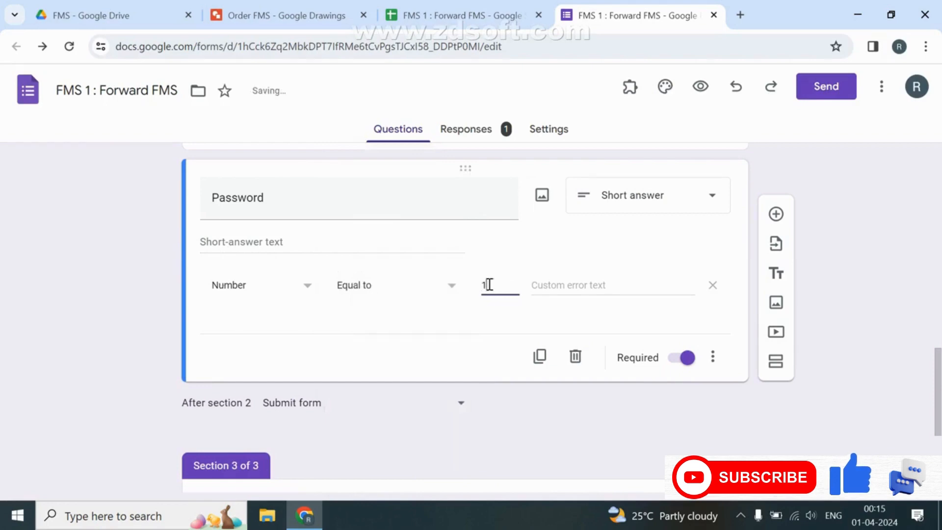
{"action": "left_click", "coordinate": [641, 290]}
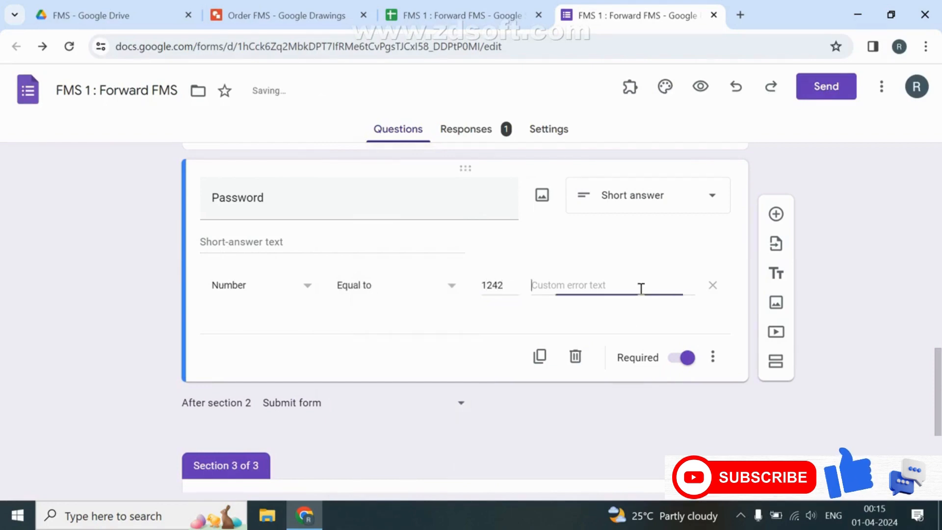
{"action": "type", "text": "Please En"}
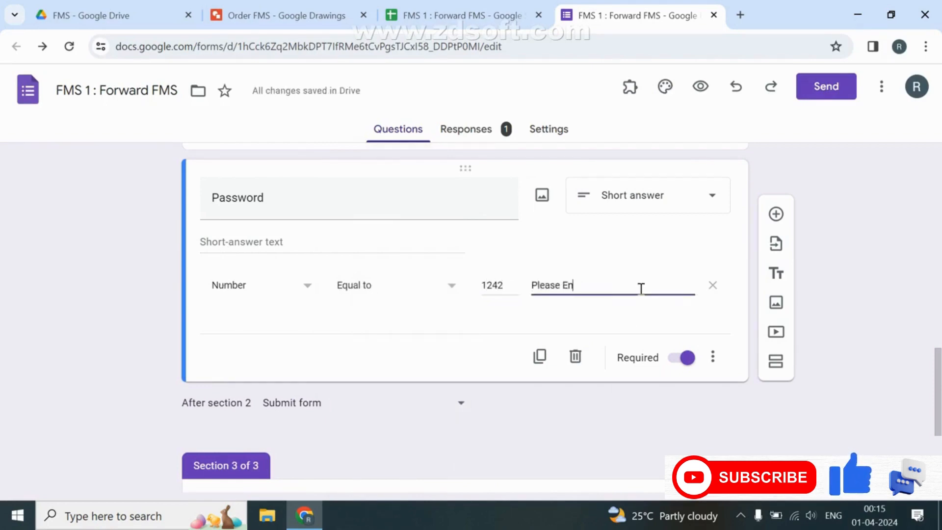
{"action": "type", "text": "ter Correct"}
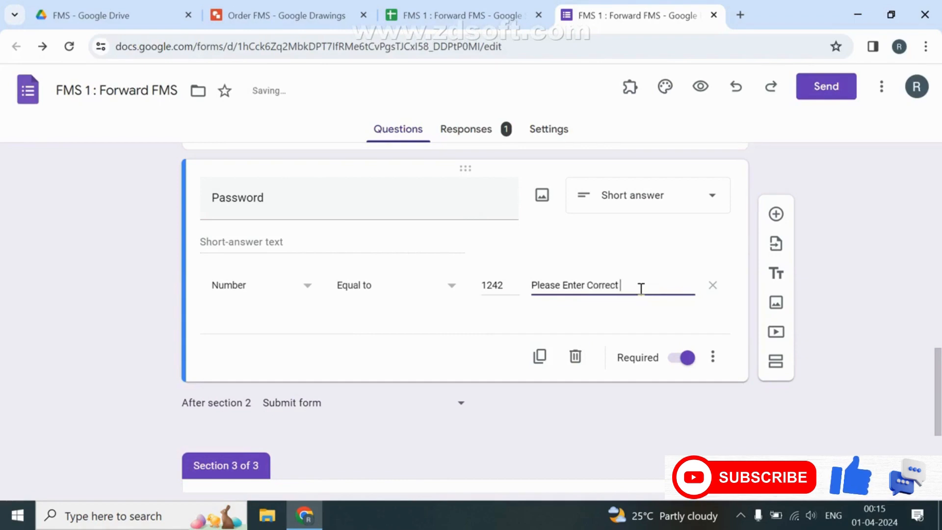
{"action": "type", "text": " Password"}
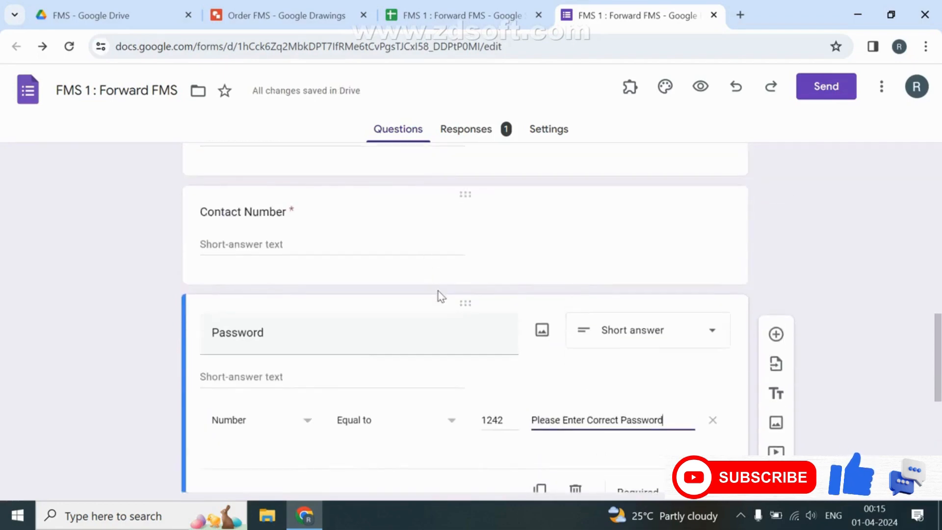
{"action": "scroll", "coordinate": [440, 294], "scroll_direction": "down", "scroll_amount": 5}
{"action": "left_click", "coordinate": [304, 434]}
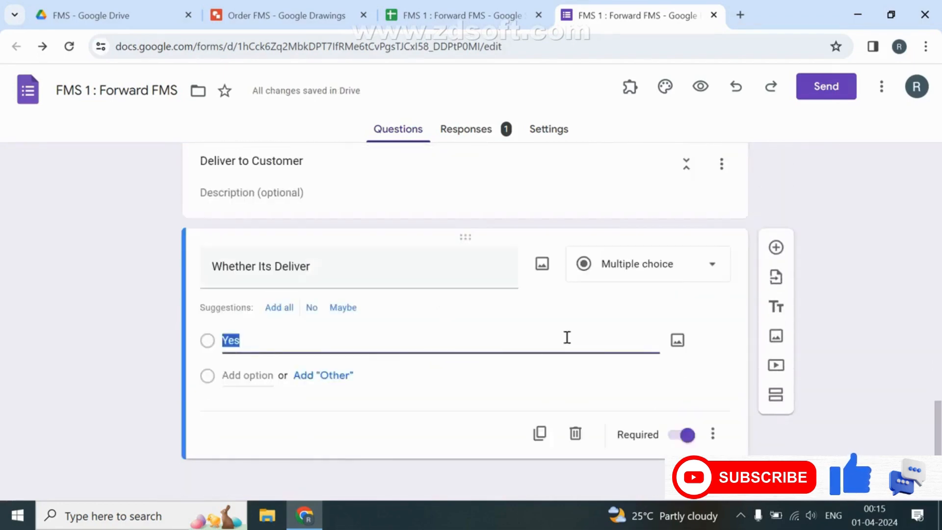
Add a required 'Password' question below 'Whether Its Deliver' with response validation enabled.
{"action": "left_click", "coordinate": [765, 243]}
{"action": "type", "text": "Passwo"}
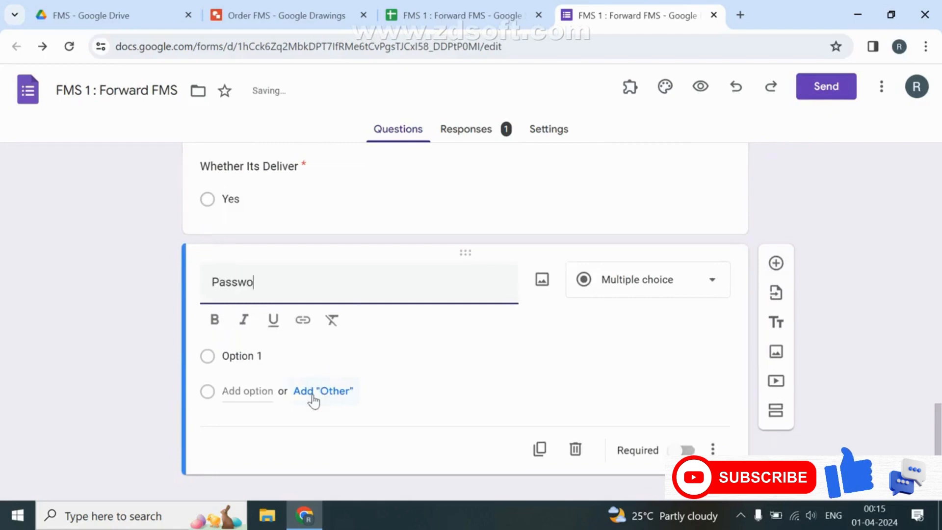
{"action": "type", "text": "rd"}
{"action": "key", "text": "Tab"}
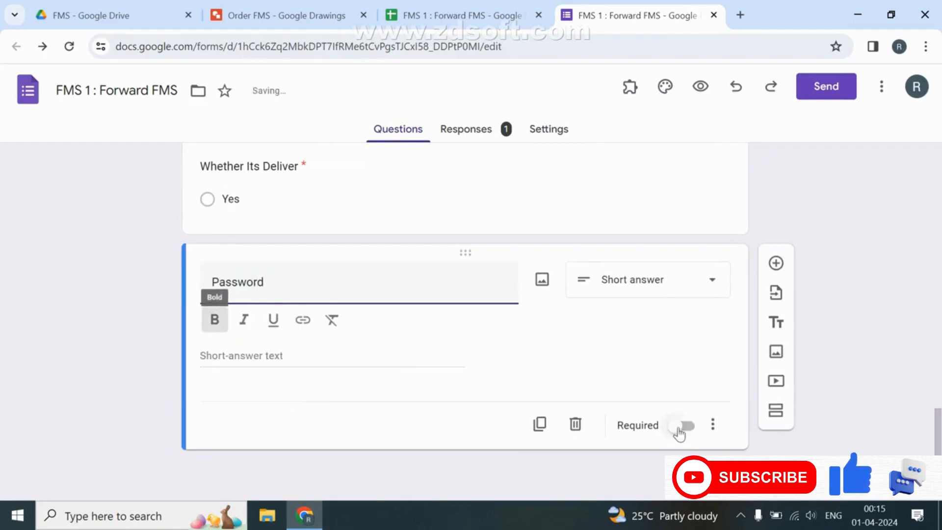
{"action": "left_click", "coordinate": [681, 428]}
{"action": "left_click", "coordinate": [714, 425]}
{"action": "left_click", "coordinate": [734, 449]}
{"action": "scroll", "coordinate": [374, 232], "scroll_direction": "up", "scroll_amount": 2}
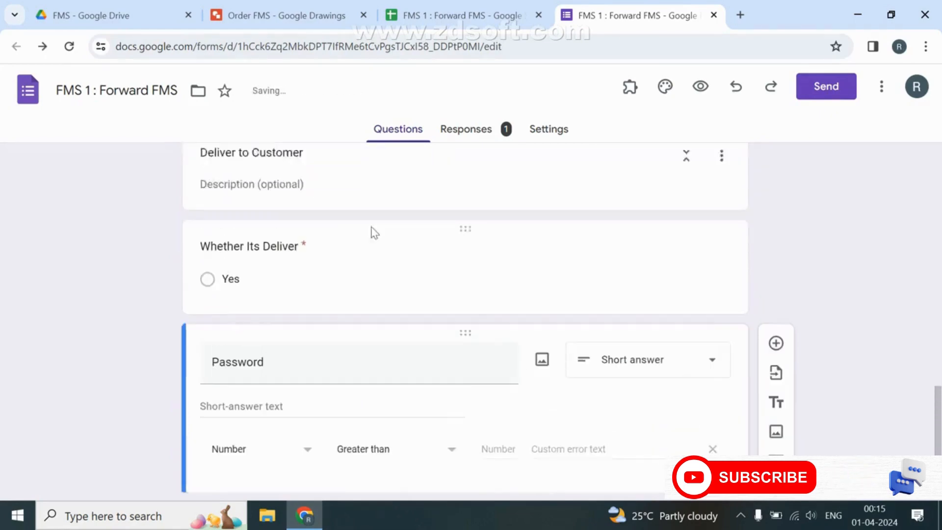
{"action": "scroll", "coordinate": [375, 233], "scroll_direction": "up", "scroll_amount": 5}
{"action": "scroll", "coordinate": [370, 234], "scroll_direction": "down", "scroll_amount": 7}
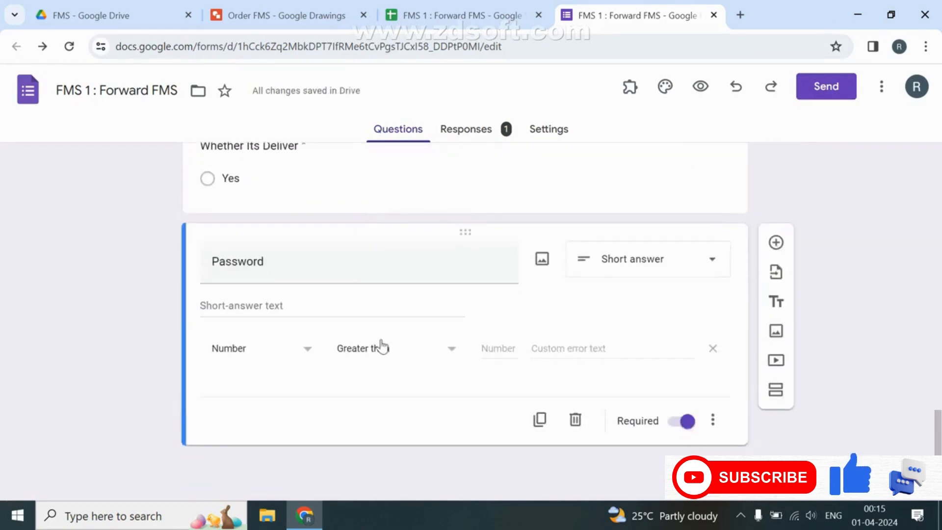
Require the answer to equal the set password number, with error 'please enter a correct password'.
{"action": "left_click", "coordinate": [418, 355]}
{"action": "left_click", "coordinate": [363, 301]}
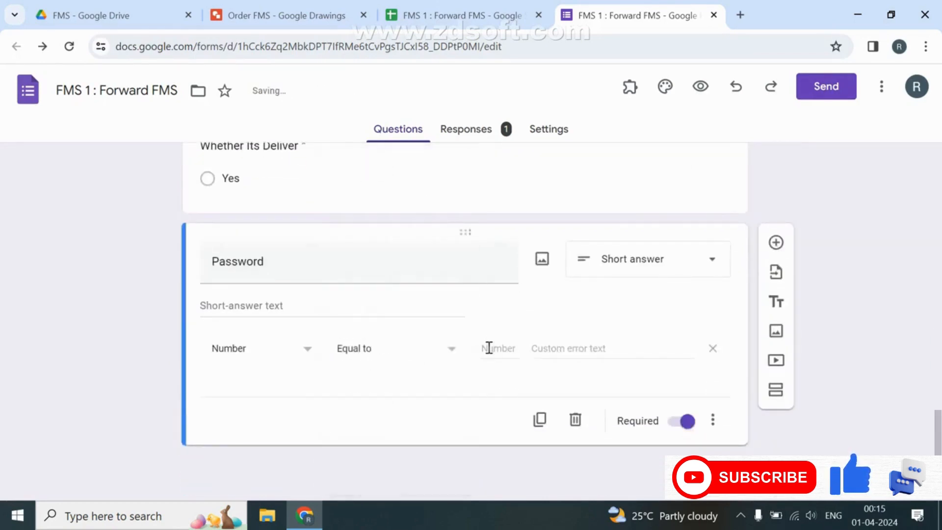
{"action": "left_click", "coordinate": [491, 349]}
{"action": "key", "text": "Tab"}
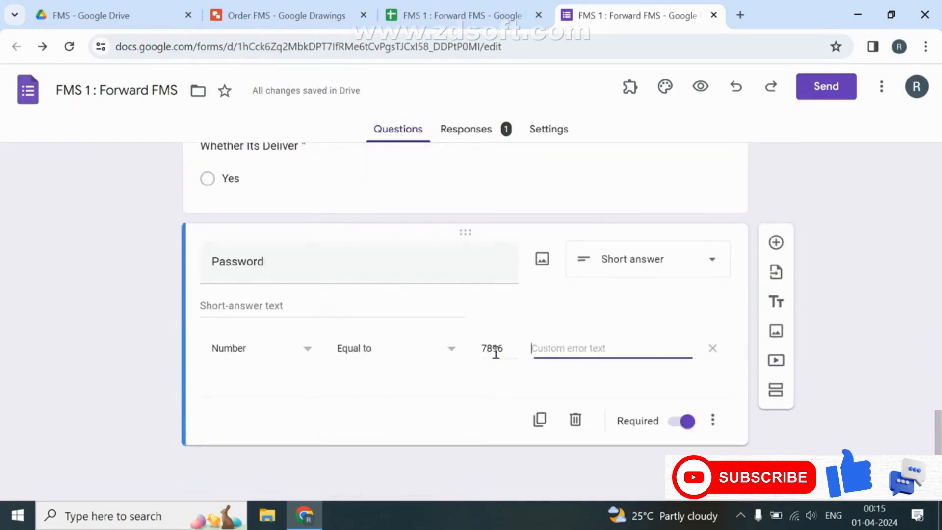
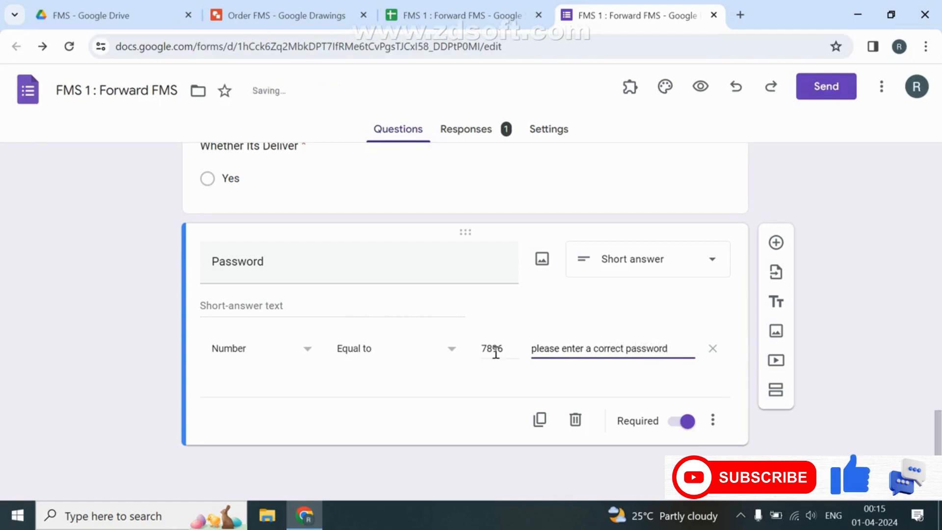
{"action": "scroll", "coordinate": [459, 336], "scroll_direction": "up", "scroll_amount": 8}
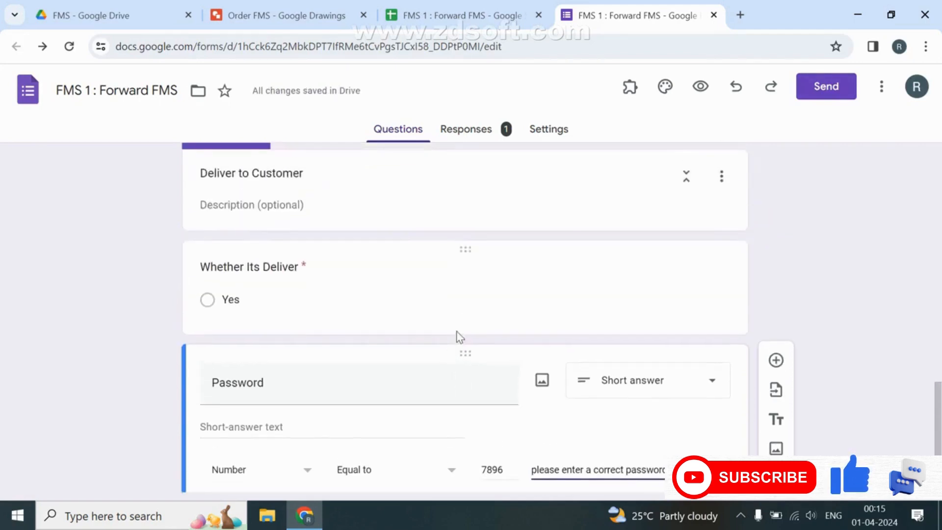
{"action": "right_click", "coordinate": [459, 336]}
{"action": "key", "text": "Escape"}
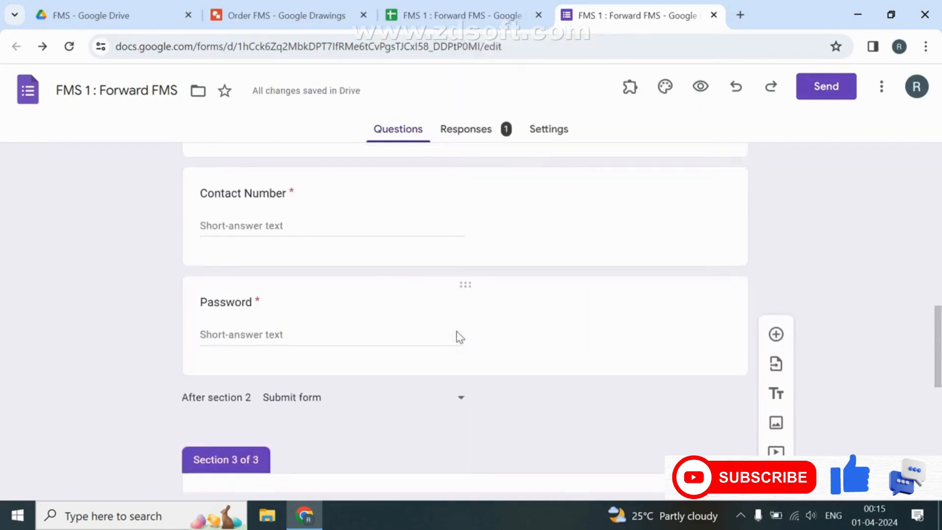
{"action": "left_click", "coordinate": [354, 333]}
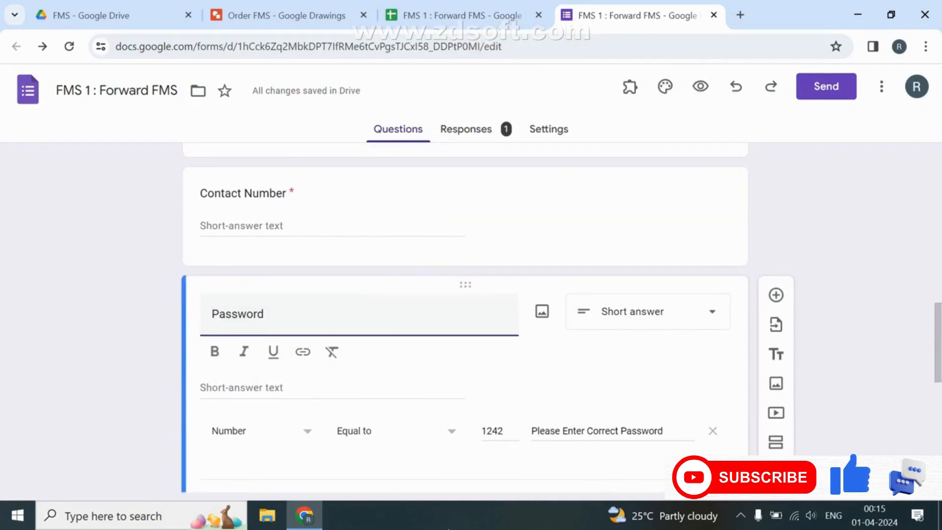
{"action": "scroll", "coordinate": [470, 270], "scroll_direction": "up", "scroll_amount": 4}
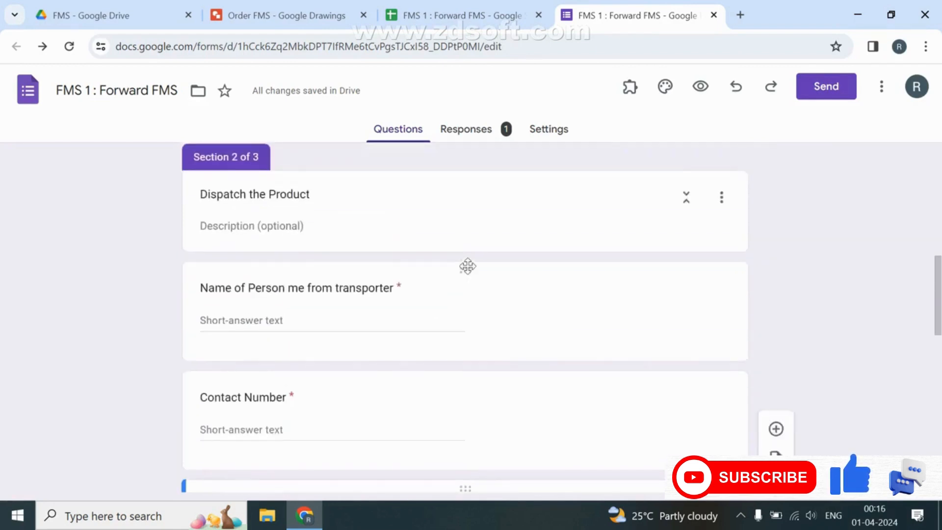
{"action": "scroll", "coordinate": [467, 266], "scroll_direction": "up", "scroll_amount": 10}
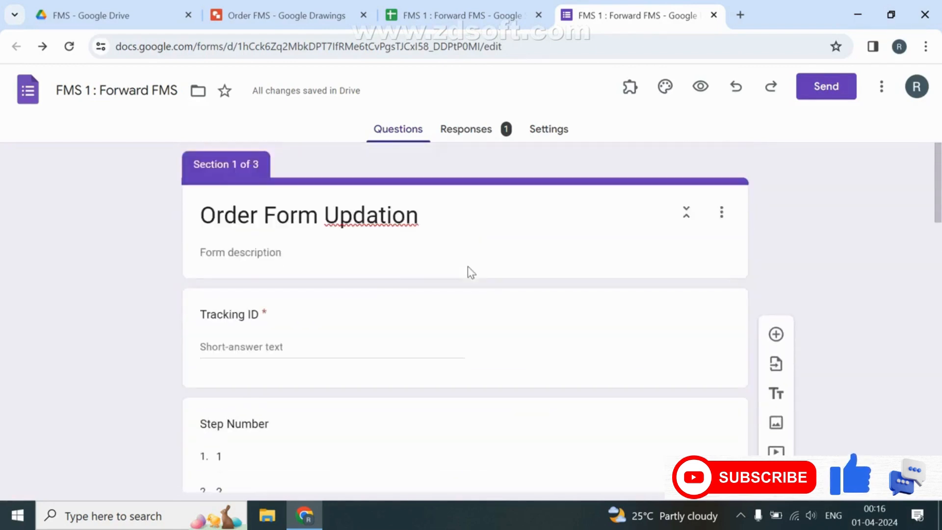
In Settings, expand Responses and leave Collect email addresses on Do not collect.
{"action": "left_click", "coordinate": [543, 137]}
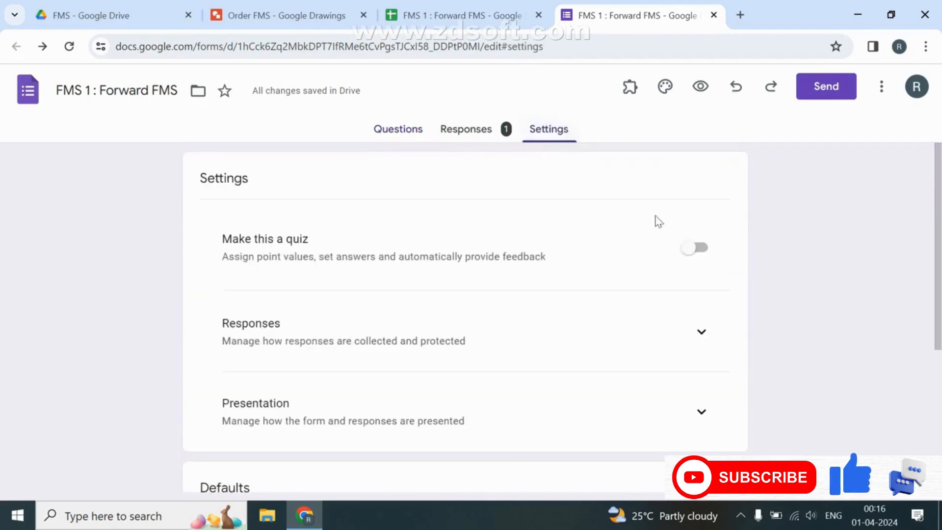
{"action": "left_click", "coordinate": [691, 335]}
{"action": "left_click", "coordinate": [619, 389]}
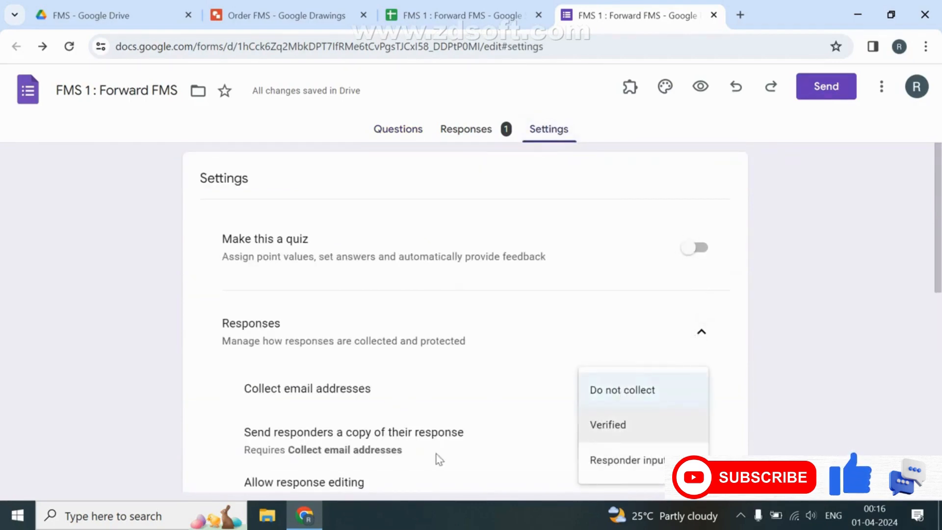
{"action": "left_click", "coordinate": [483, 352]}
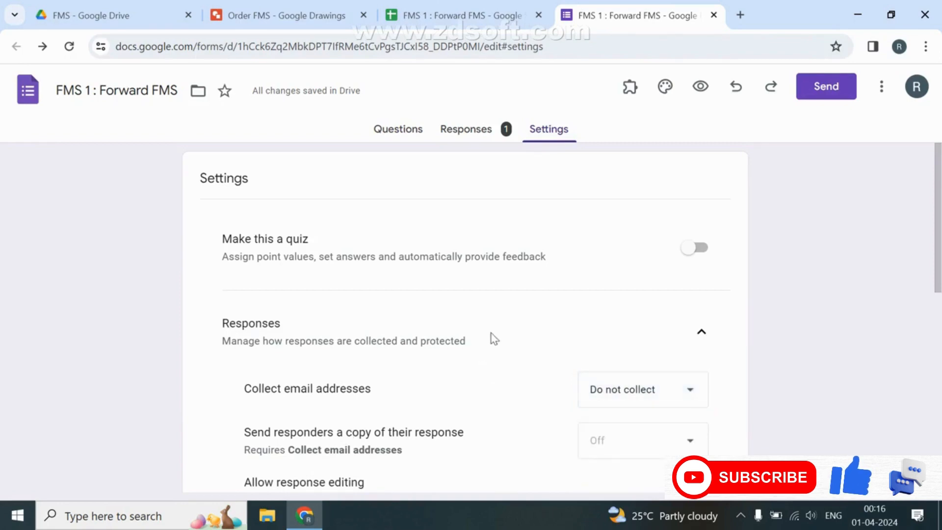
Insert a blank column before Timestamp on the Order response sheet.
{"action": "left_click", "coordinate": [500, 14]}
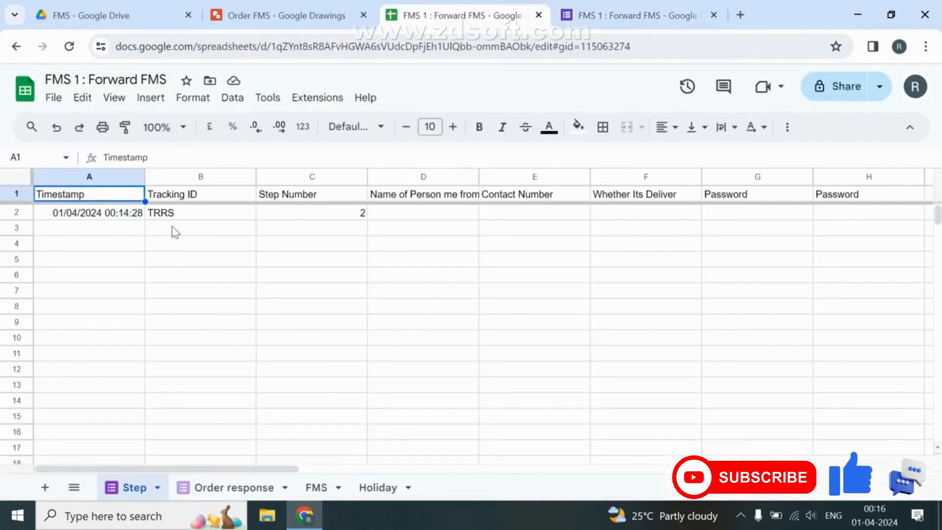
{"action": "left_click", "coordinate": [194, 215]}
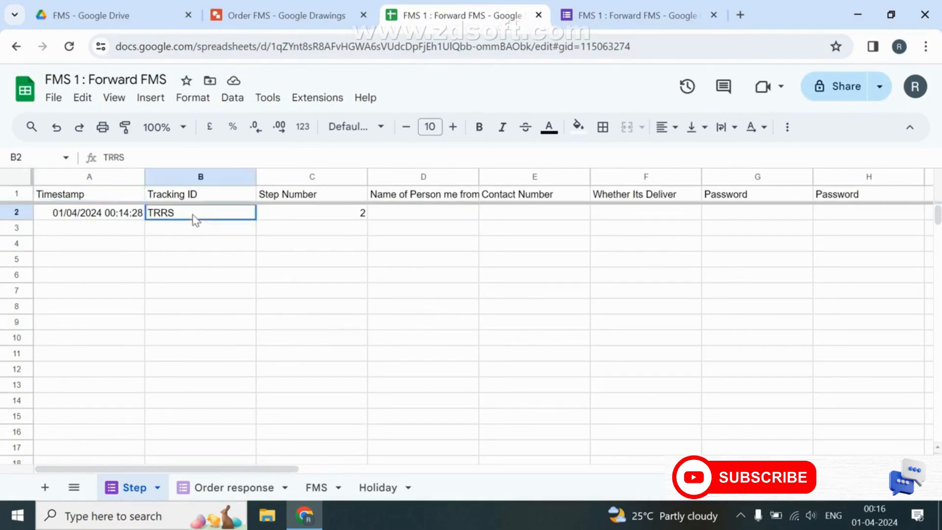
{"action": "left_click", "coordinate": [218, 486]}
{"action": "left_click", "coordinate": [88, 177]}
{"action": "right_click", "coordinate": [88, 180]}
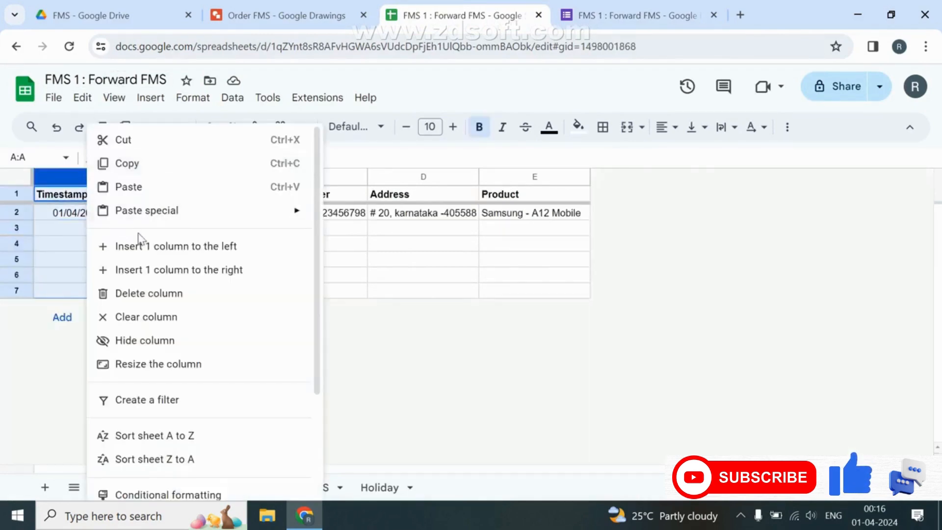
{"action": "left_click", "coordinate": [137, 236]}
Enter =ARRAYFORMULA(IF(B:B="","",ROW(B:B))) in A1 and select column A for formatting.
{"action": "left_click", "coordinate": [111, 197]}
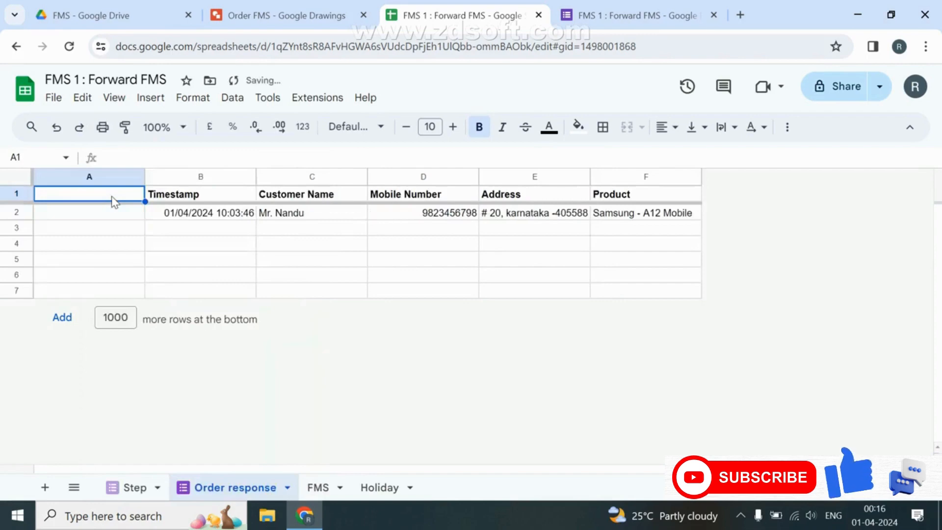
{"action": "type", "text": "=ARRAYFORMULA(IF("}
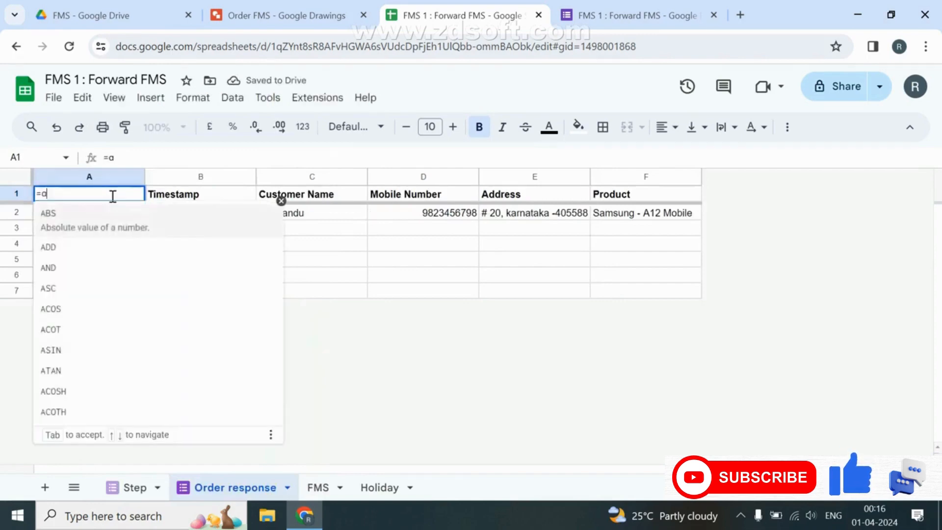
{"action": "key", "text": "Right"}
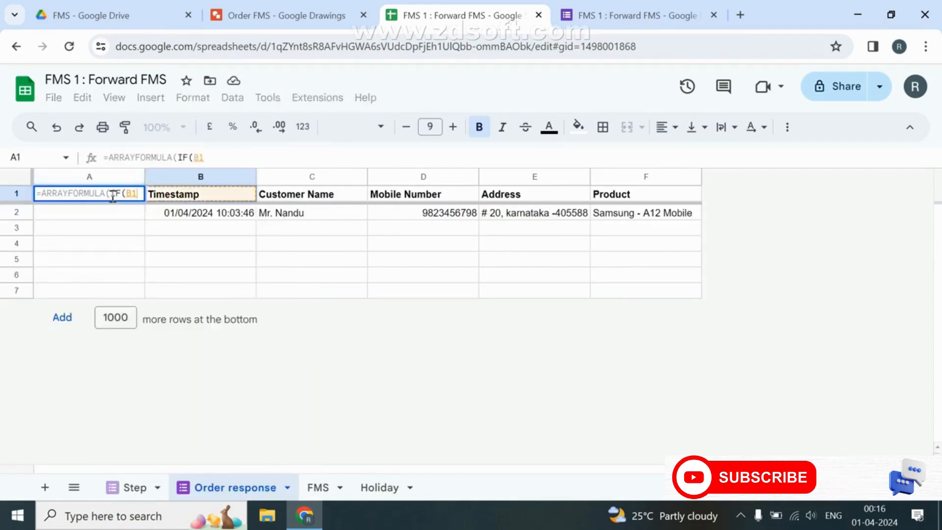
{"action": "key", "text": "ctrl+space"}
{"action": "type", "text": "="}
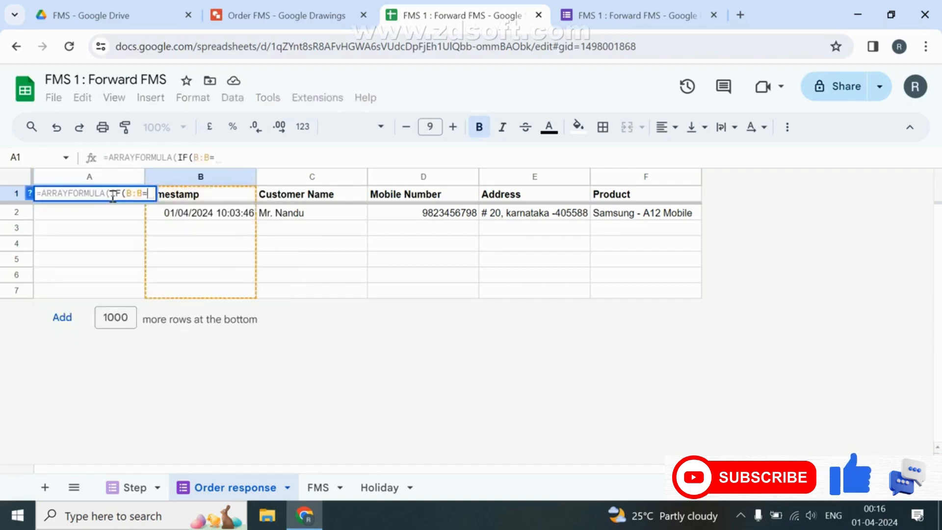
{"action": "type", "text": "\"\",\"\","}
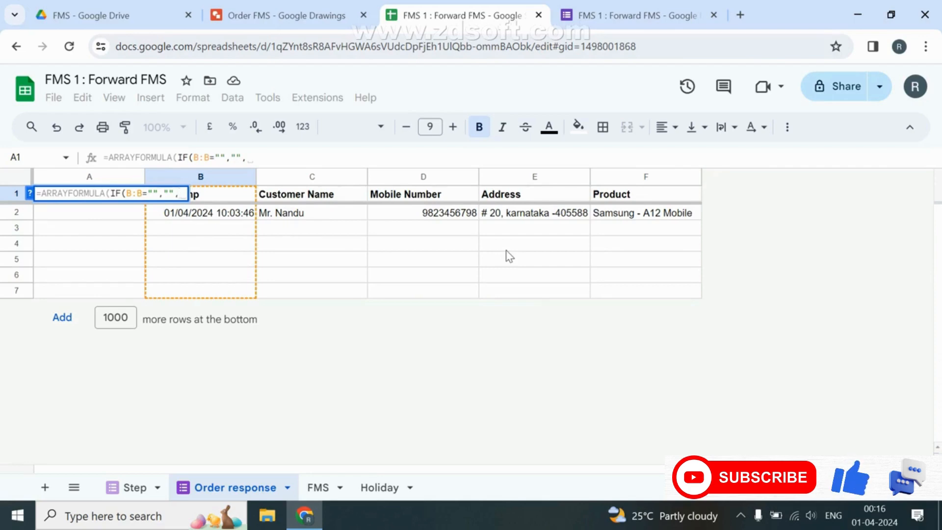
{"action": "type", "text": "ROW("}
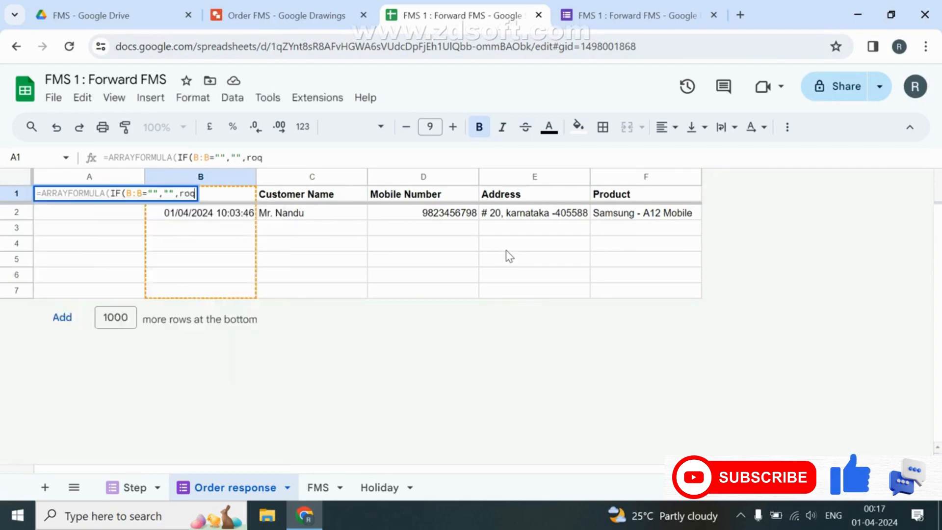
{"action": "type", "text": "B:B))"}
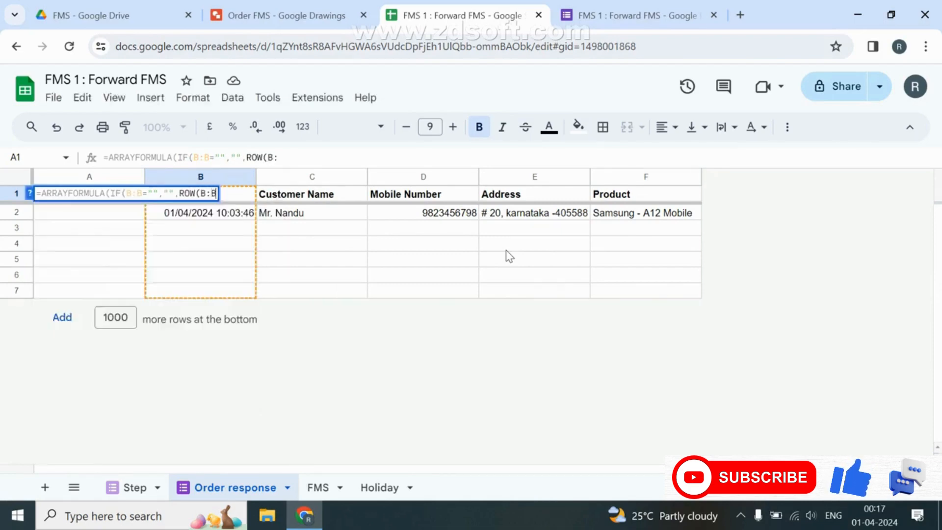
{"action": "key", "text": "Return"}
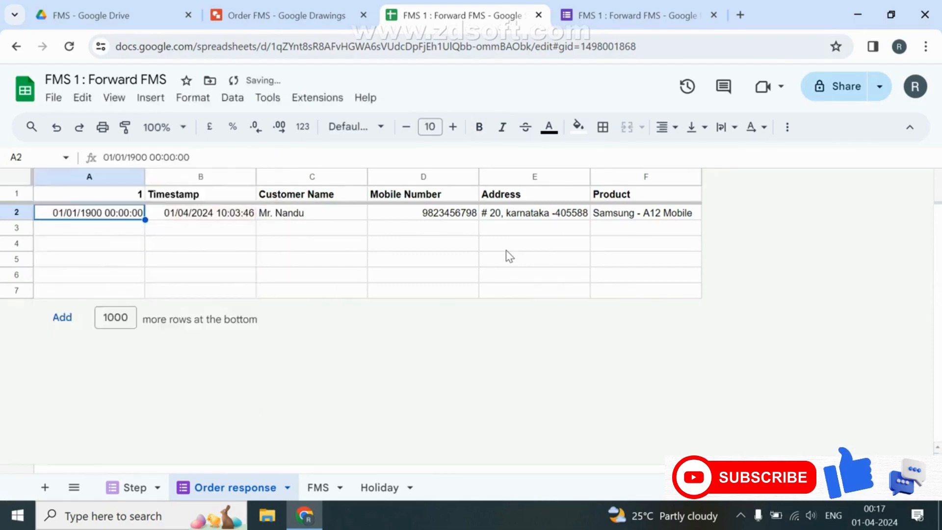
{"action": "left_click", "coordinate": [124, 178]}
{"action": "left_click", "coordinate": [302, 127]}
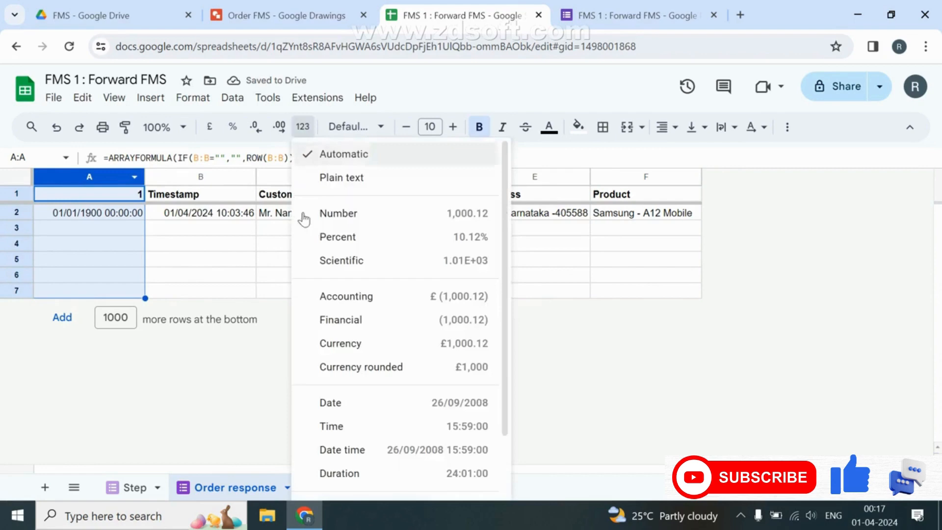
Format column A as plain text and add test 's' entries in column B.
{"action": "left_click", "coordinate": [357, 179]}
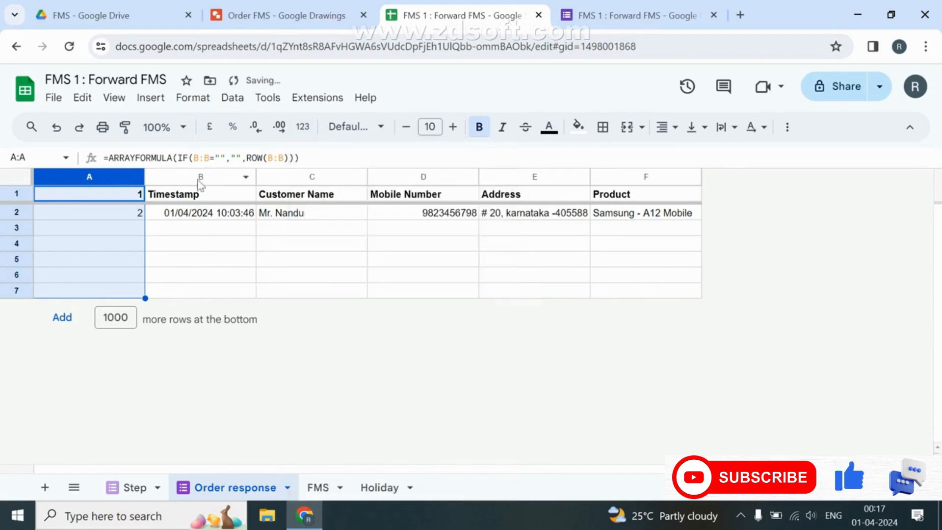
{"action": "left_click", "coordinate": [145, 223]}
{"action": "type", "text": "s"}
{"action": "key", "text": "Return"}
{"action": "type", "text": "s"}
{"action": "key", "text": "Return"}
{"action": "type", "text": "s"}
{"action": "key", "text": "Return"}
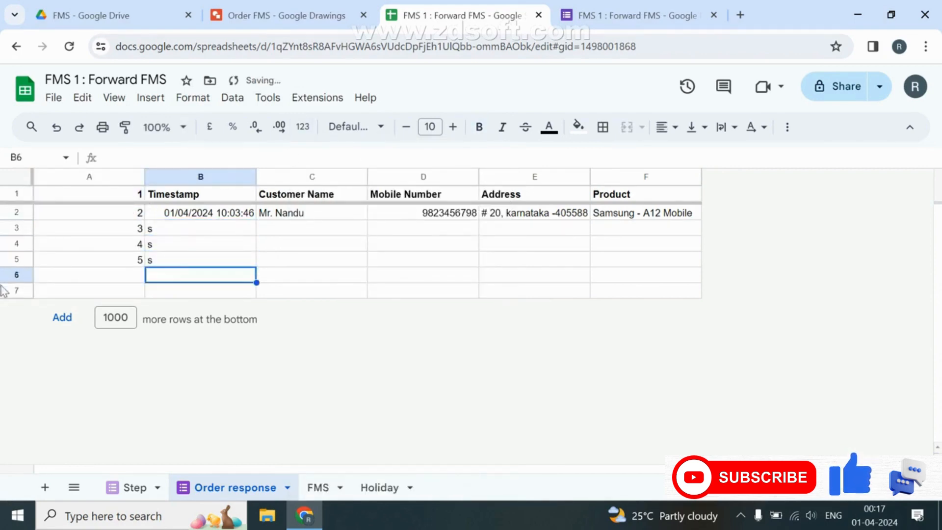
Review A1's array formula and the row numbers it generates in column A.
{"action": "left_click", "coordinate": [136, 196]}
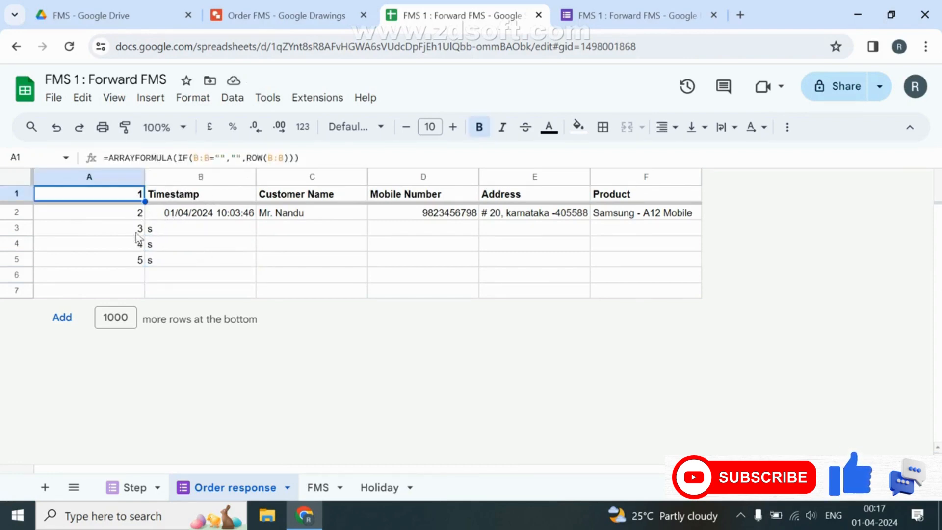
{"action": "left_click_drag", "start_coordinate": [132, 215], "coordinate": [125, 195]}
{"action": "left_click", "coordinate": [124, 195]}
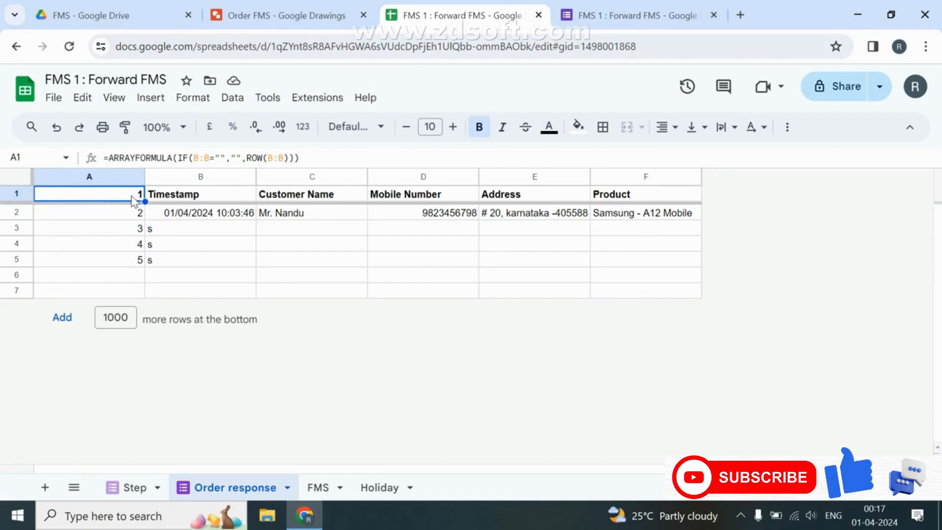
Change A1's formula to ROW(B:B)-1 so serials are offset by one.
{"action": "left_click", "coordinate": [291, 158]}
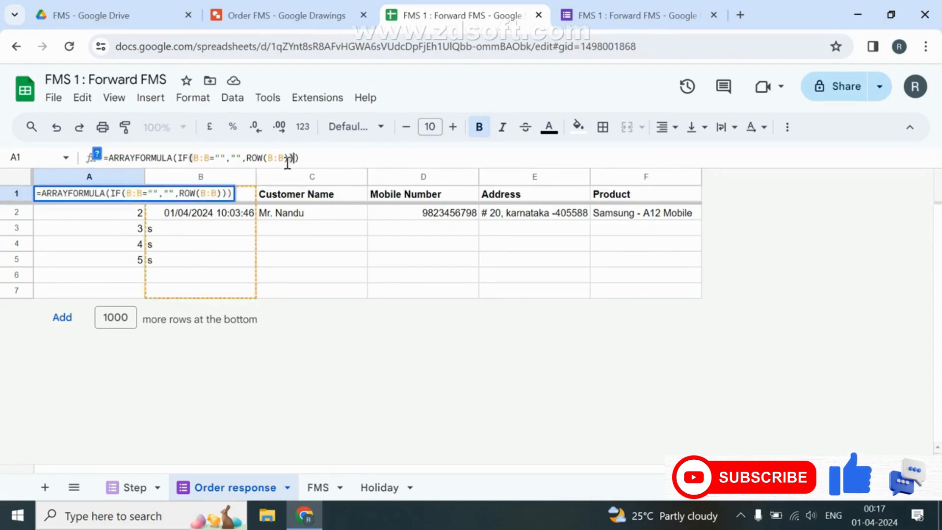
{"action": "type", "text": "-1"}
{"action": "key", "text": "Return"}
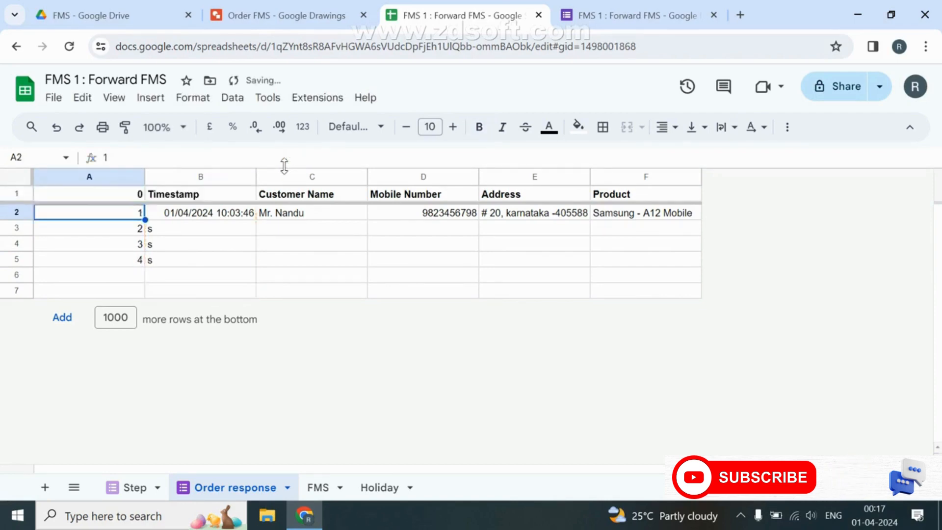
{"action": "left_click", "coordinate": [126, 196]}
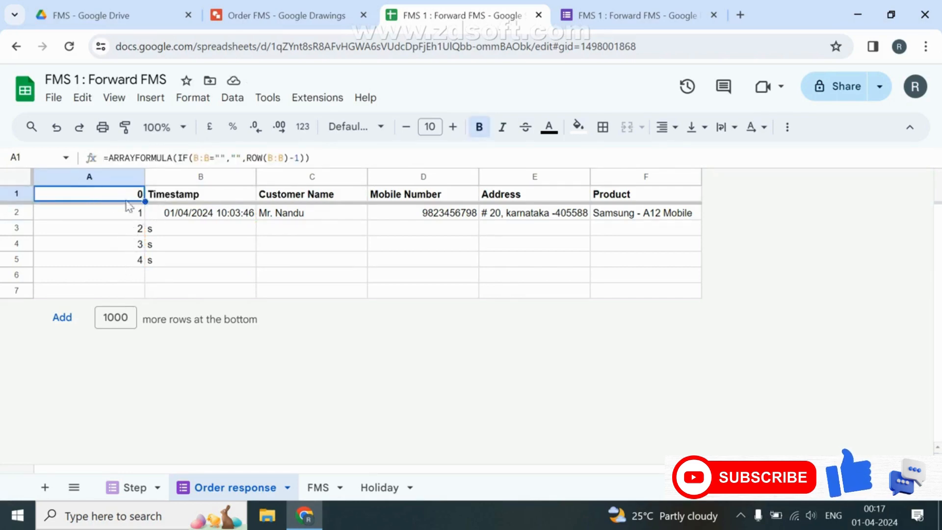
Wrap the offset in IF(ROW(B:B)-1=0,"Order ID",ROW(B:B)-1) so A1 reads Order ID.
{"action": "left_click", "coordinate": [306, 158]}
{"action": "left_click_drag", "start_coordinate": [300, 158], "coordinate": [248, 160]}
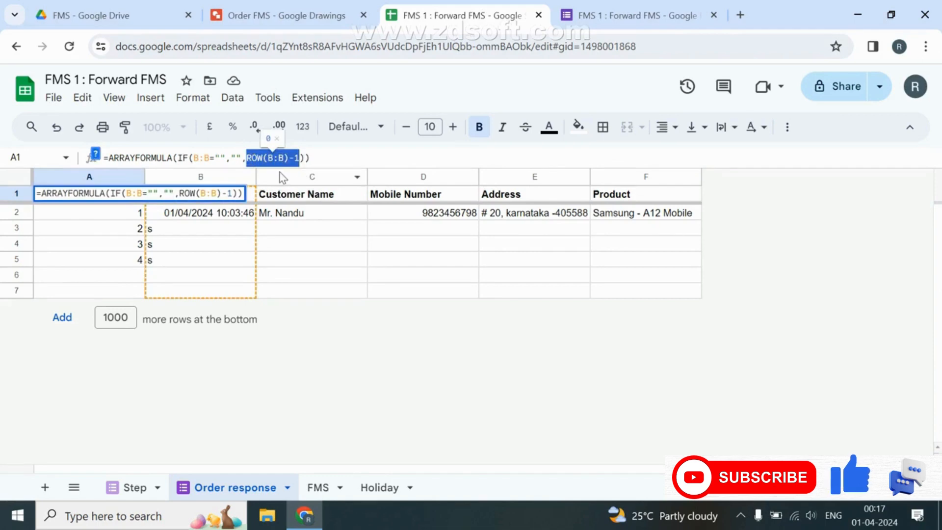
{"action": "key", "text": "BackSpace"}
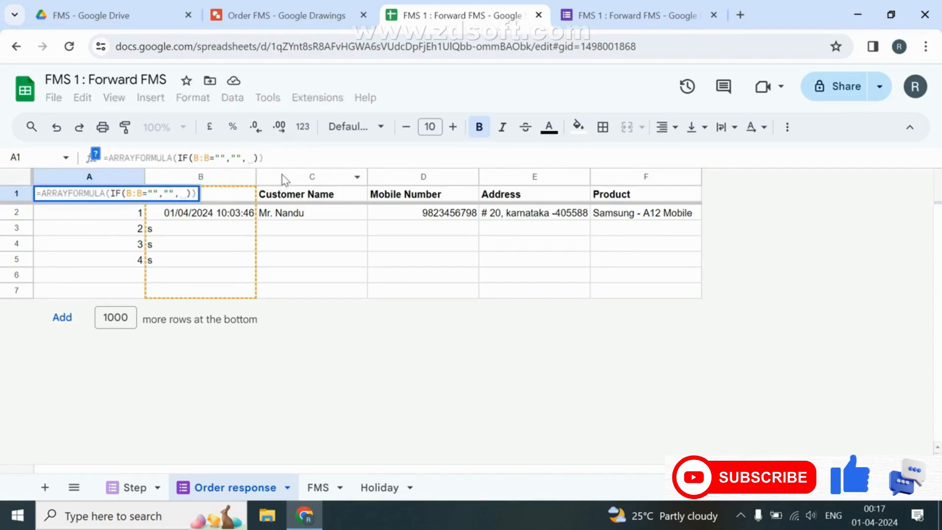
{"action": "type", "text": "IF("}
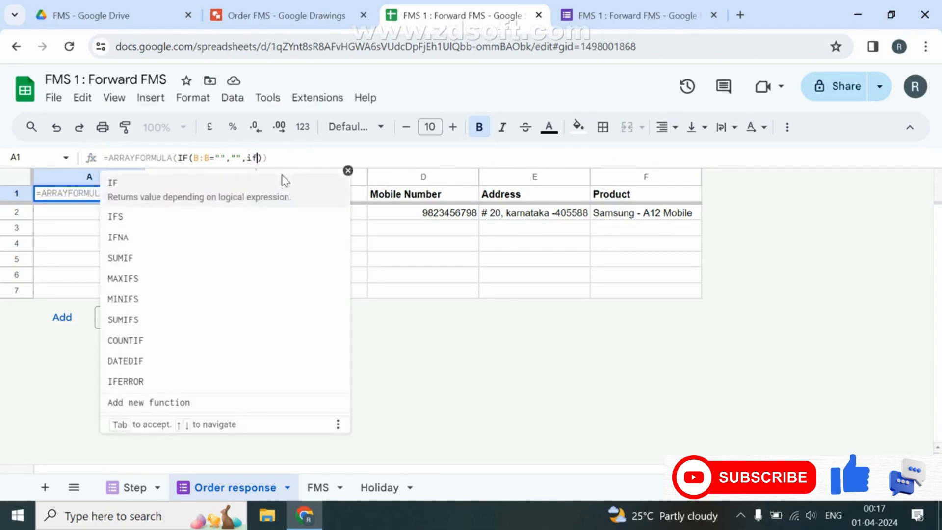
{"action": "key", "text": "ctrl+v"}
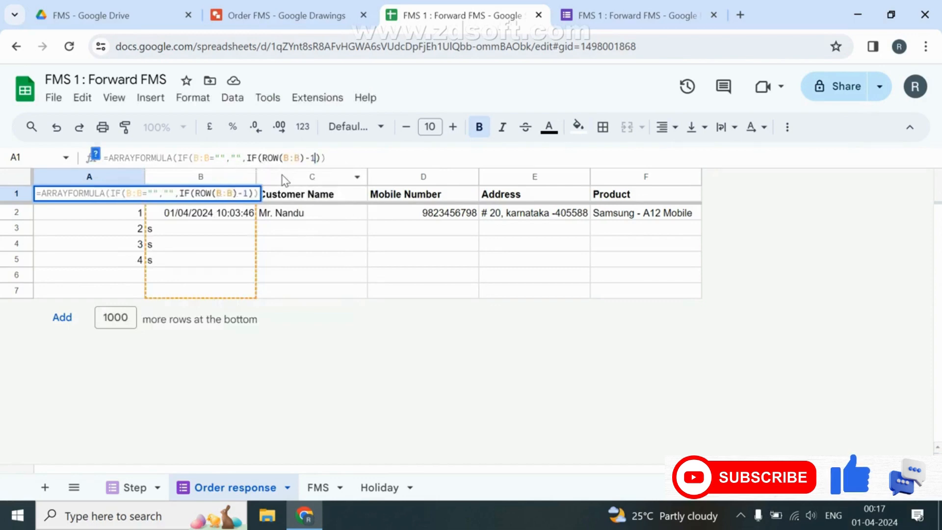
{"action": "type", "text": "=0"}
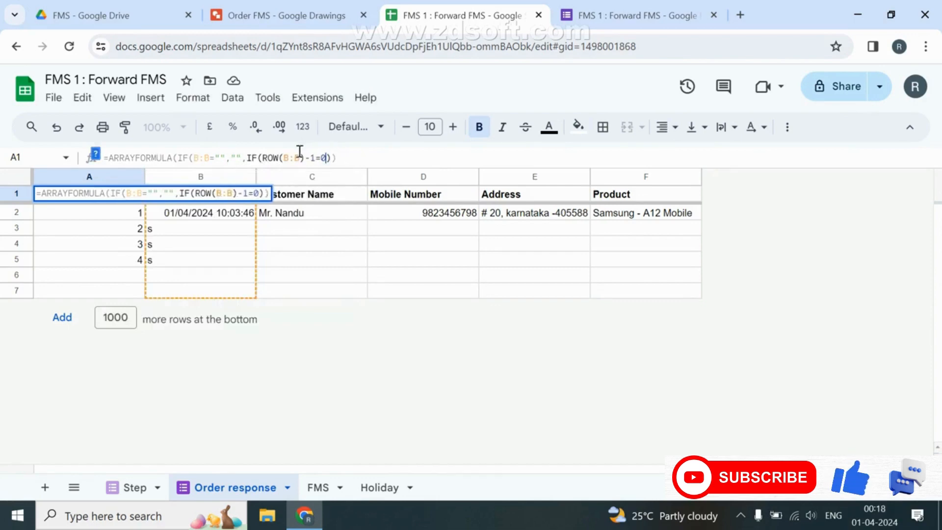
{"action": "type", "text": ",\"\""}
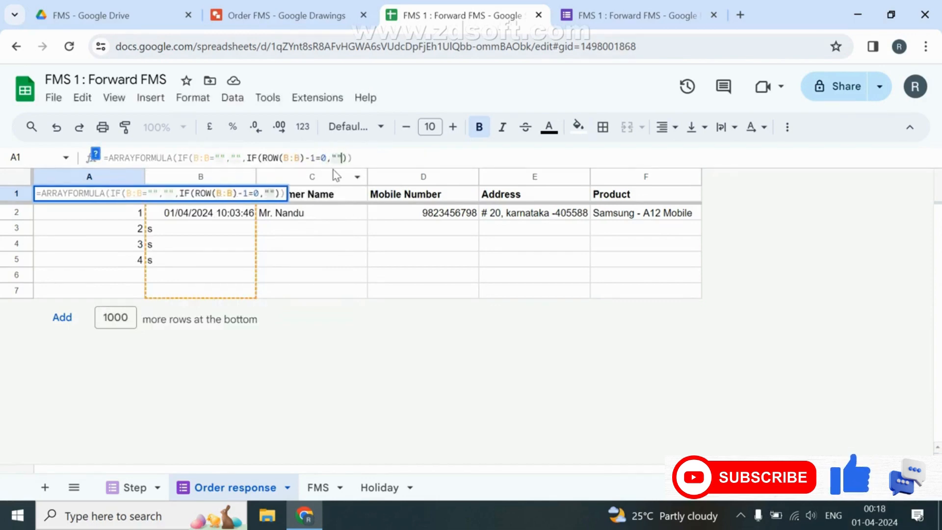
{"action": "type", "text": "Tree"}
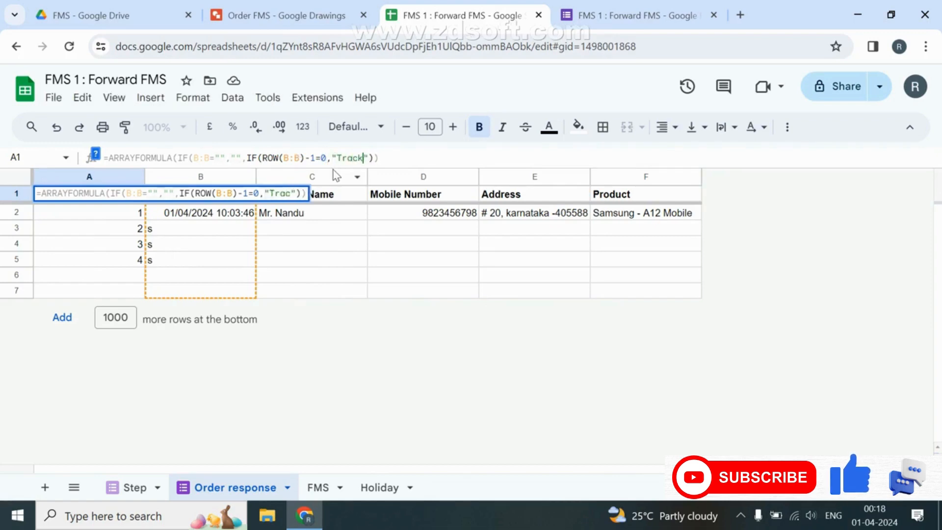
{"action": "key", "text": "BackSpace"}
{"action": "key", "text": "BackSpace"}
{"action": "key", "text": "BackSpace"}
{"action": "key", "text": "BackSpace"}
{"action": "type", "text": "Order ID\""}
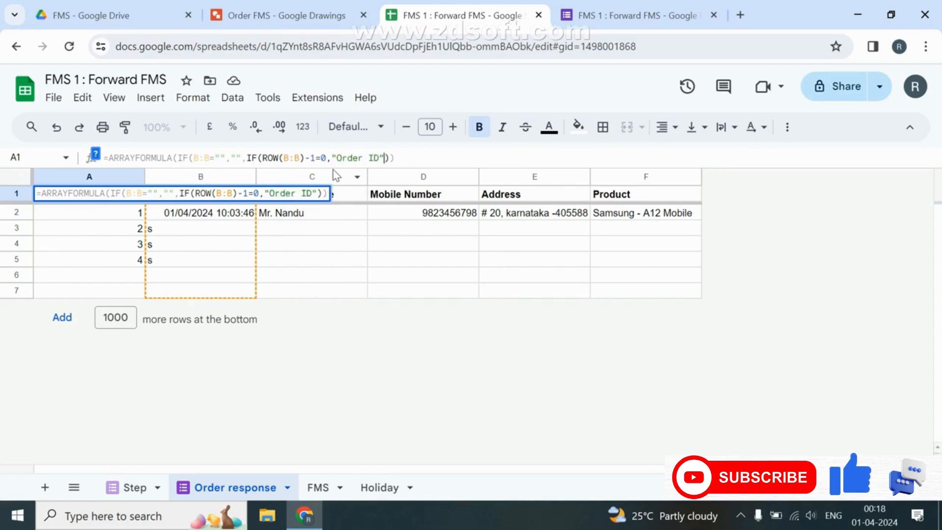
{"action": "type", "text": ",ROW(B:B)-1"}
{"action": "key", "text": "Return"}
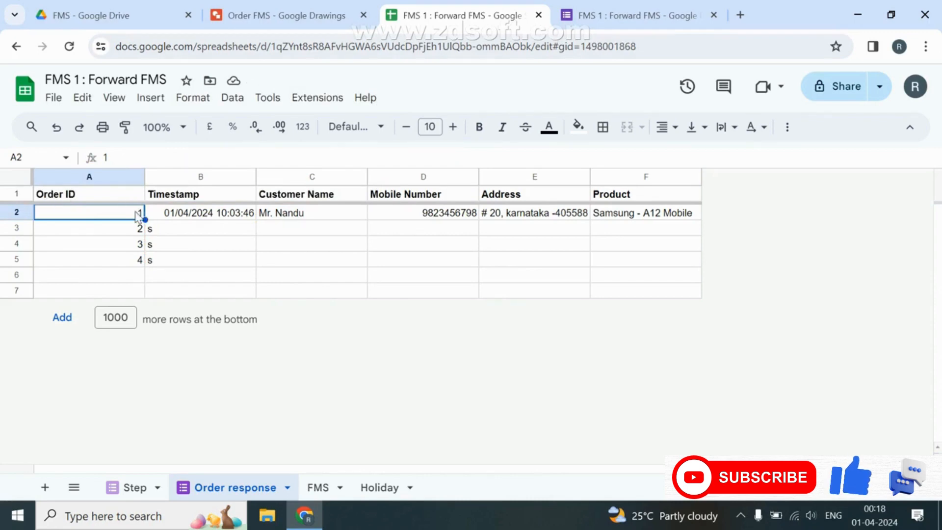
{"action": "left_click_drag", "start_coordinate": [137, 216], "coordinate": [105, 328]}
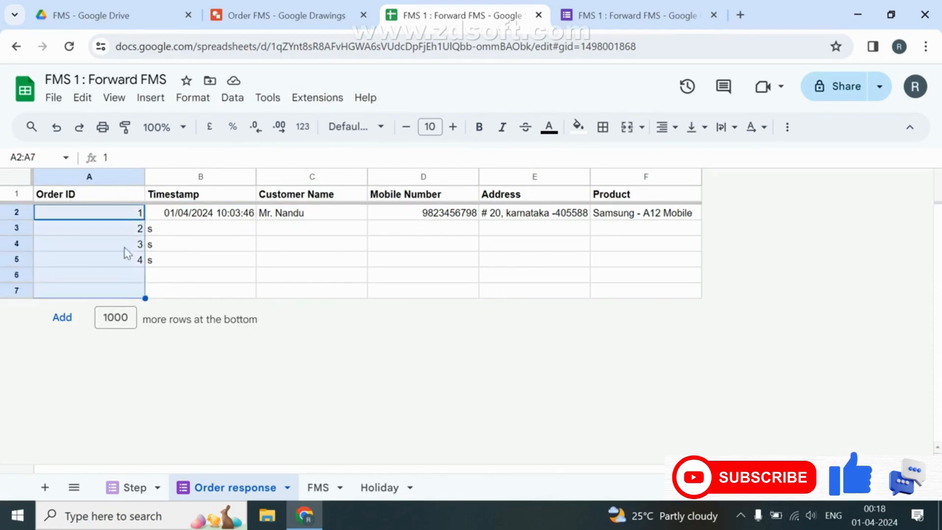
{"action": "left_click", "coordinate": [317, 486]}
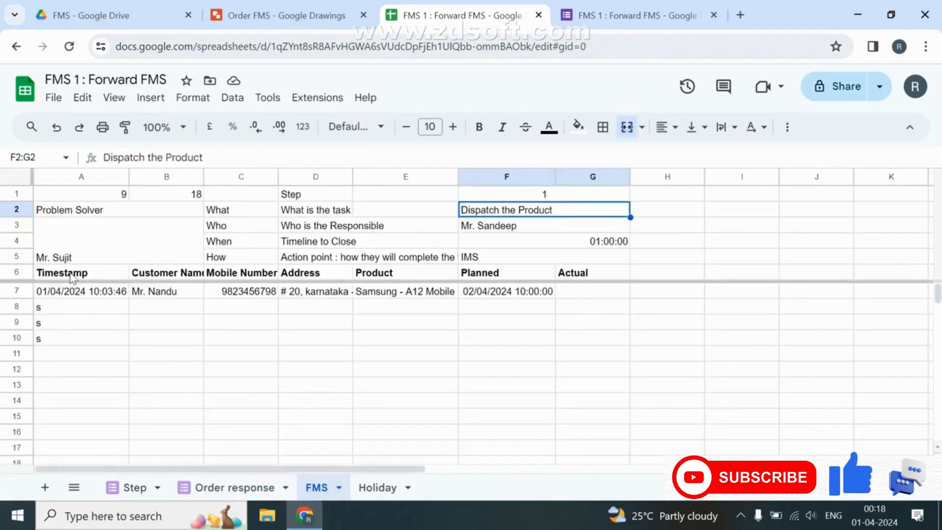
Insert a blank column to the right of Product on the FMS sheet.
{"action": "left_click", "coordinate": [73, 276]}
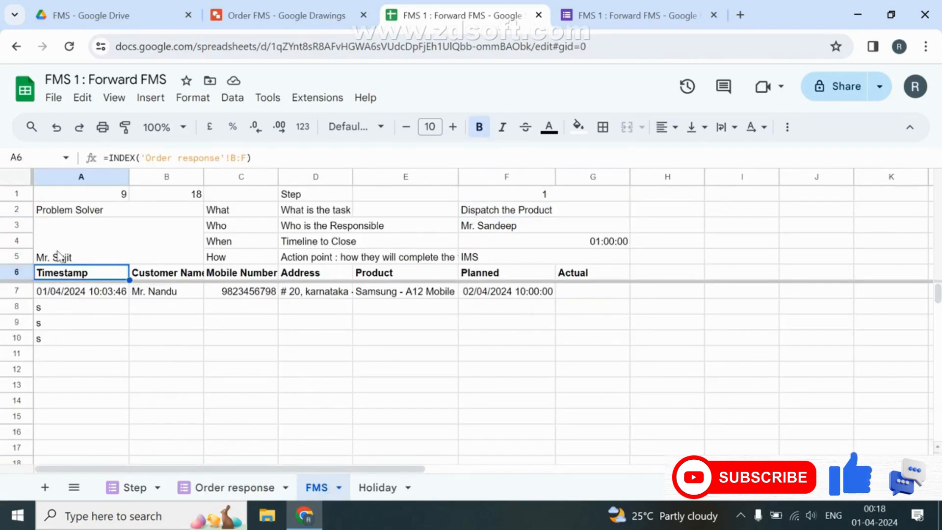
{"action": "right_click", "coordinate": [431, 174]}
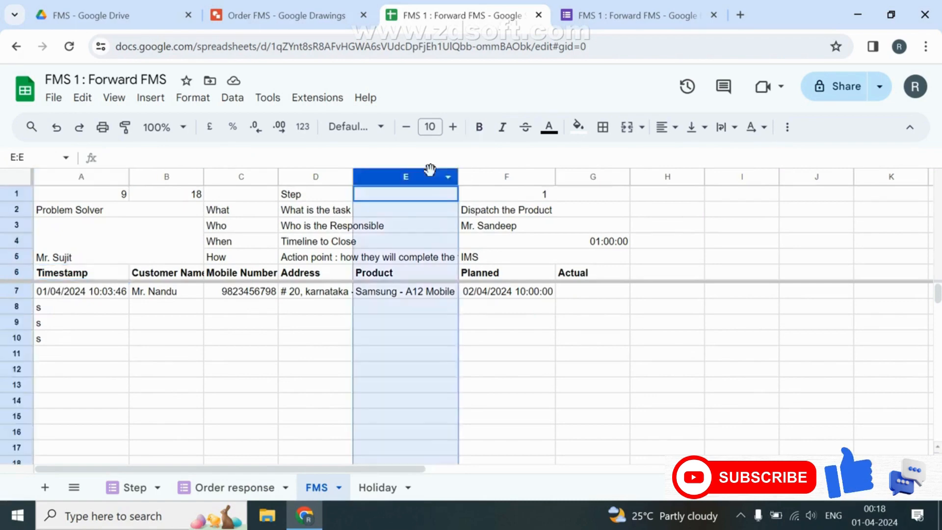
{"action": "left_click", "coordinate": [538, 270]}
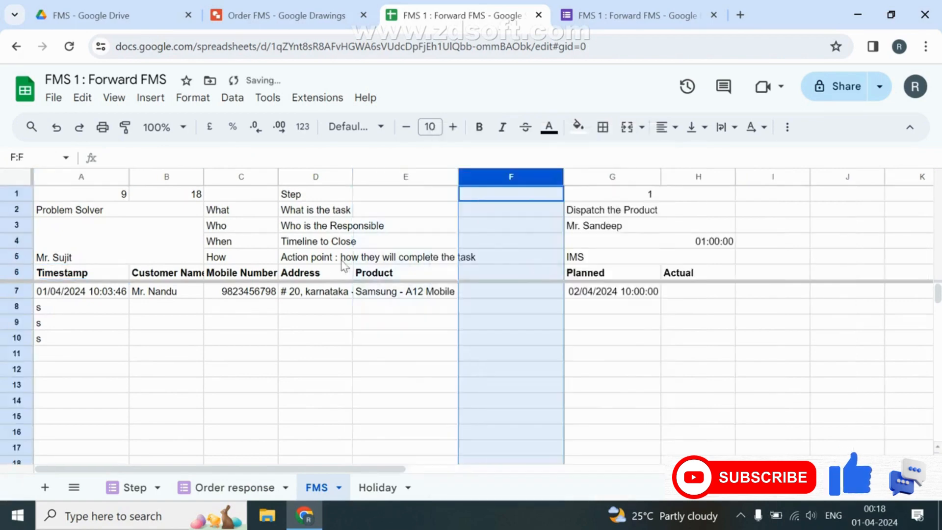
Re-commit A6's import formula so it pulls 'Order response'!A:F, including Order ID.
{"action": "left_click", "coordinate": [85, 273]}
{"action": "double_click", "coordinate": [86, 271]}
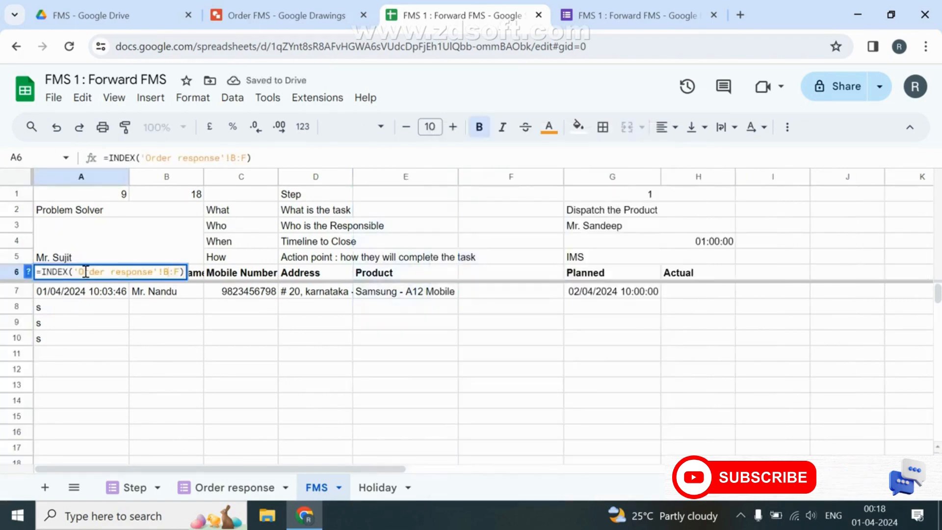
{"action": "key", "text": "Escape"}
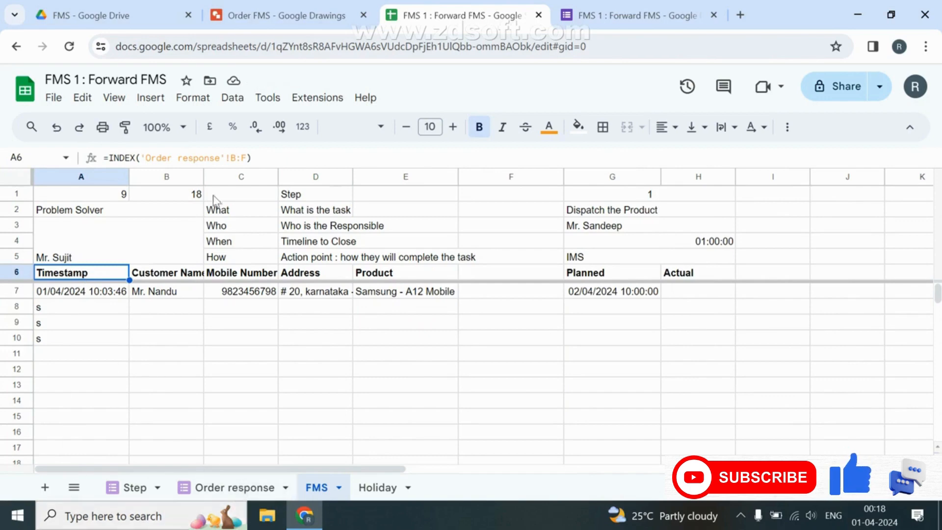
{"action": "left_click", "coordinate": [232, 157]}
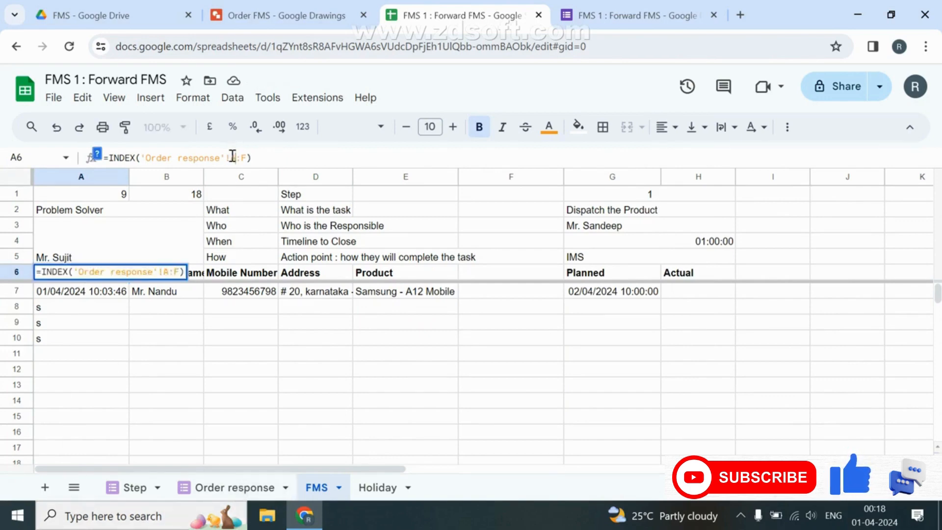
{"action": "key", "text": "Return"}
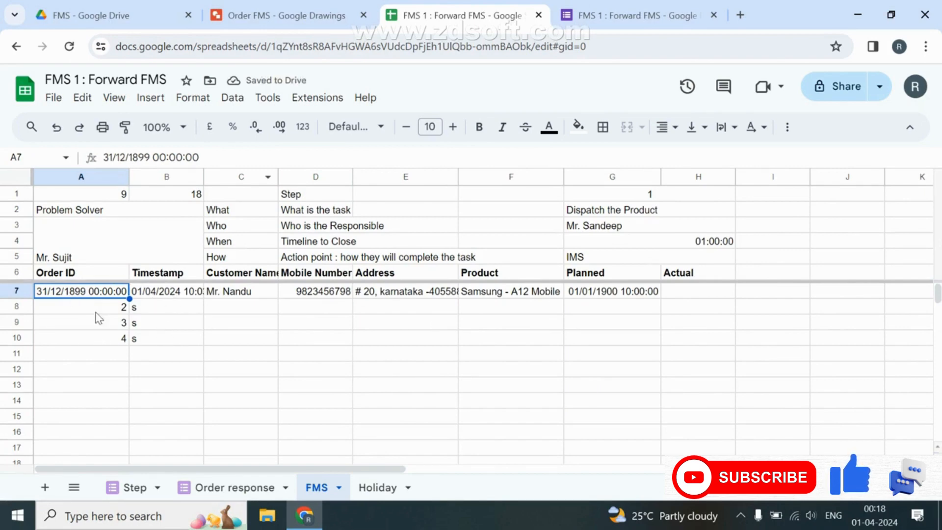
{"action": "left_click", "coordinate": [226, 487]}
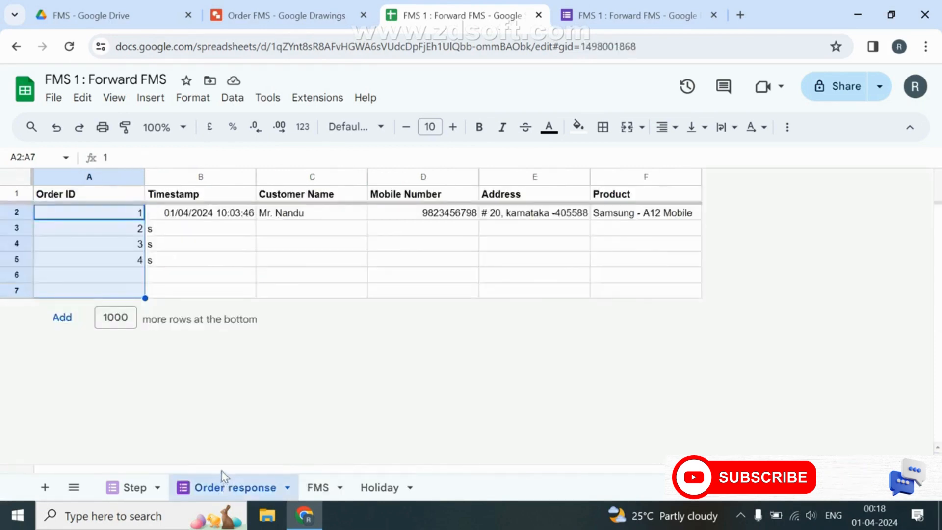
Move the Order ID column after Timestamp and check FMS's Planned value in G7.
{"action": "left_click", "coordinate": [77, 175]}
{"action": "left_click_drag", "start_coordinate": [77, 176], "coordinate": [199, 180]}
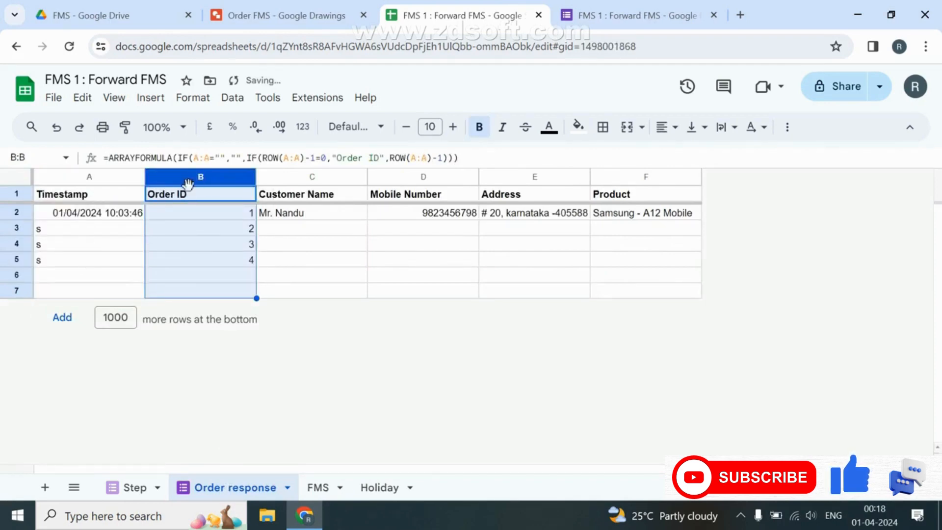
{"action": "left_click", "coordinate": [317, 487]}
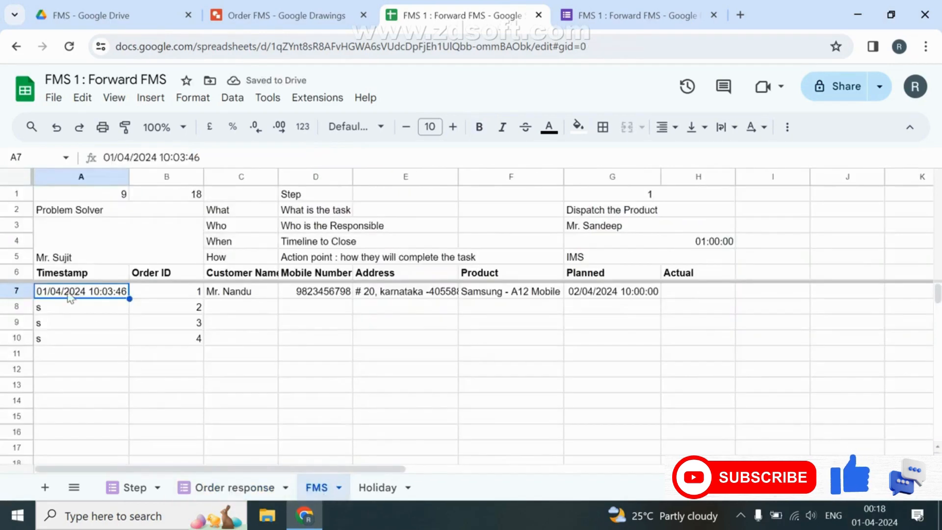
{"action": "left_click", "coordinate": [619, 293]}
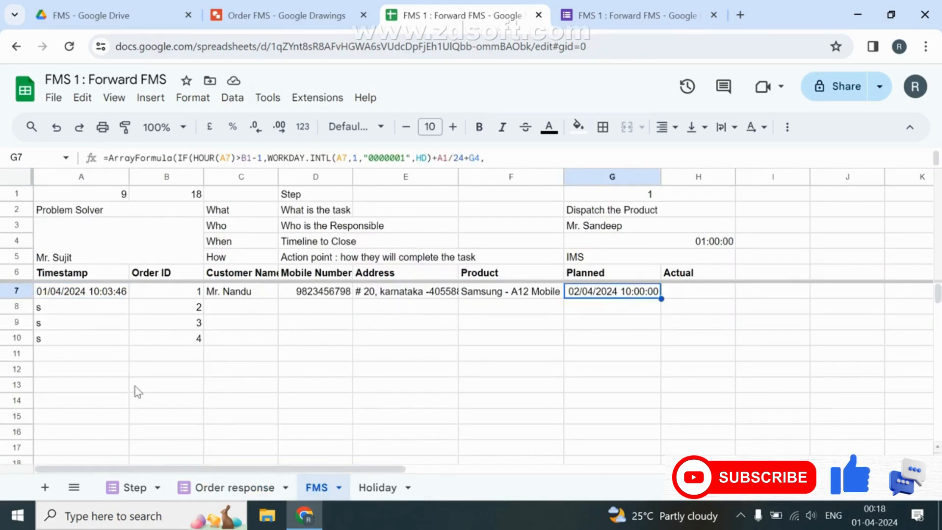
{"action": "left_click", "coordinate": [211, 488]}
Delete the placeholder 's' entries and extra order IDs from Order response.
{"action": "left_click_drag", "start_coordinate": [46, 244], "coordinate": [47, 268]}
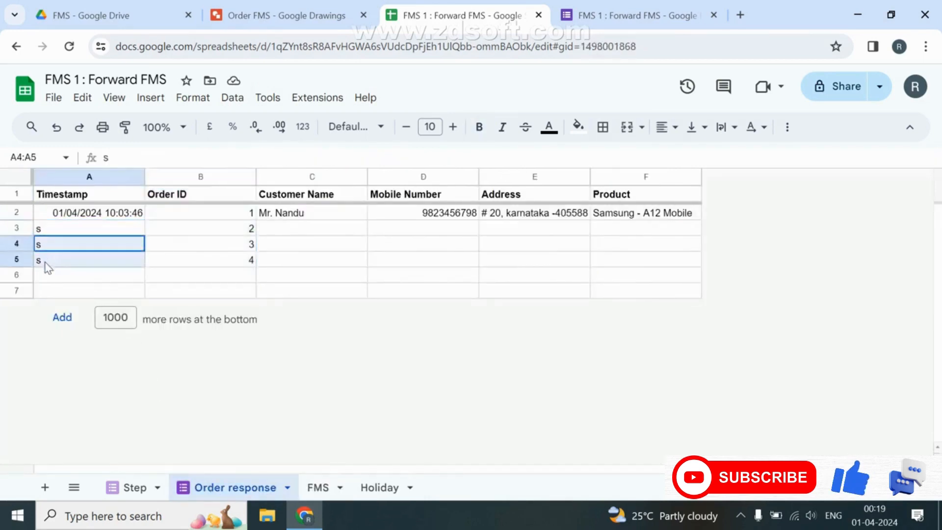
{"action": "left_click_drag", "start_coordinate": [250, 228], "coordinate": [259, 276]}
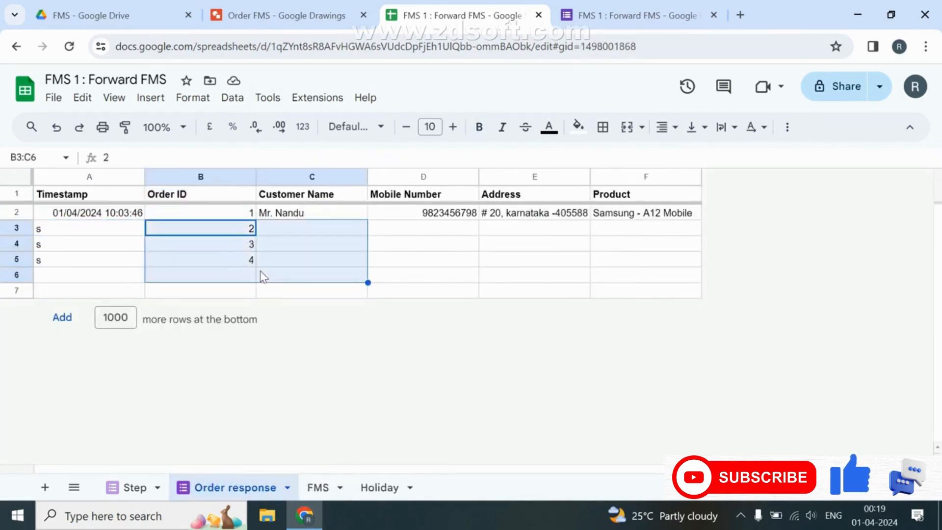
{"action": "key", "text": "Left"}
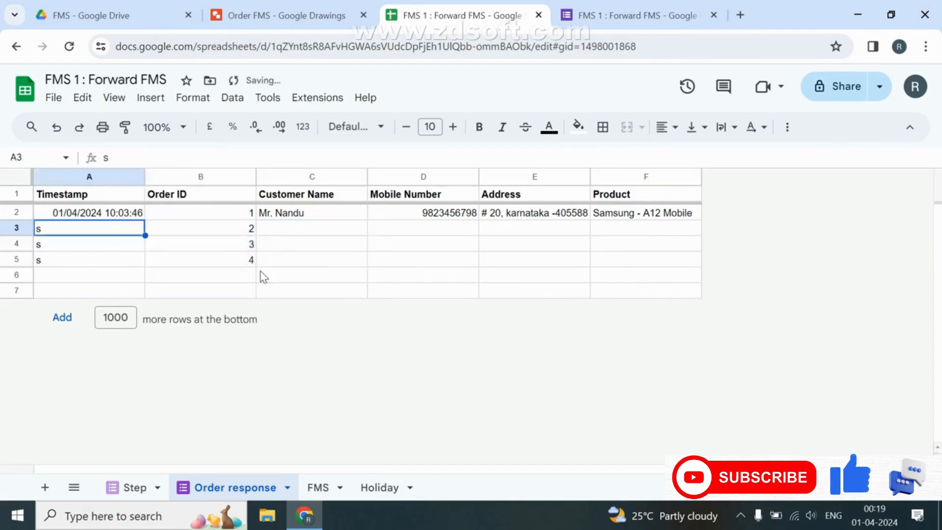
{"action": "key", "text": "shift+Down"}
{"action": "key", "text": "shift+Down"}
{"action": "key", "text": "Delete"}
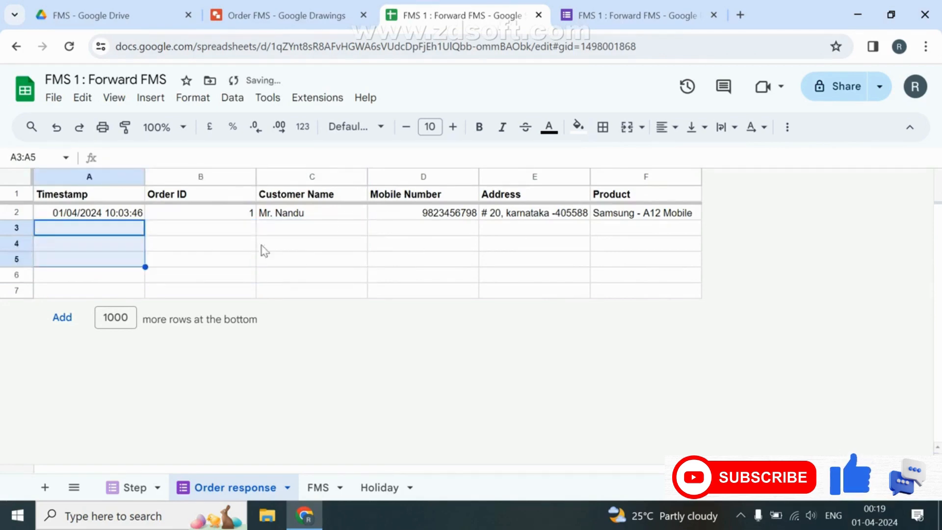
{"action": "left_click", "coordinate": [323, 500]}
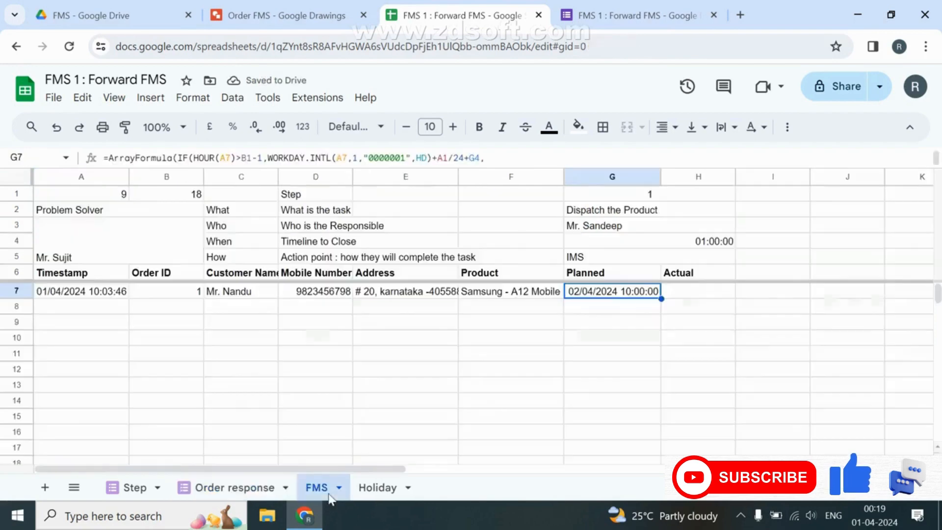
{"action": "left_click", "coordinate": [689, 296]}
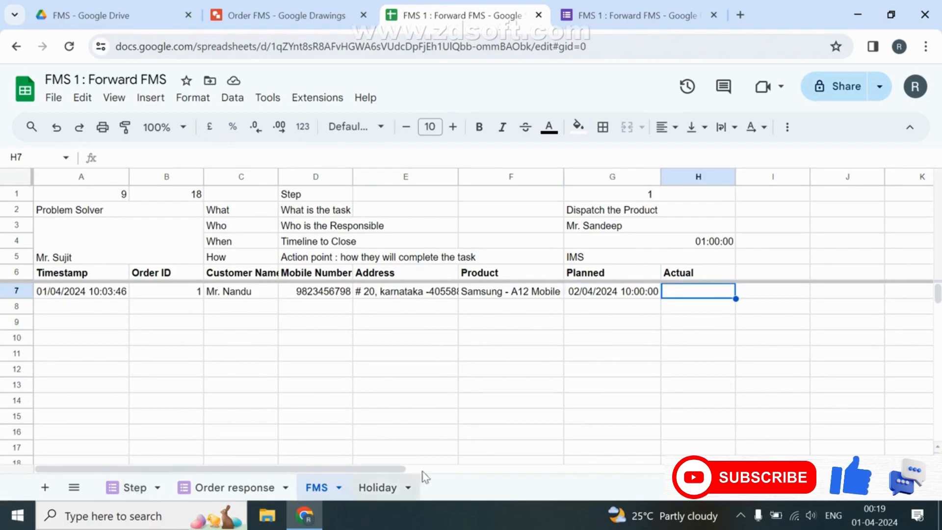
Add a new sheet named Dashboard.
{"action": "left_click", "coordinate": [45, 488]}
{"action": "double_click", "coordinate": [374, 488]}
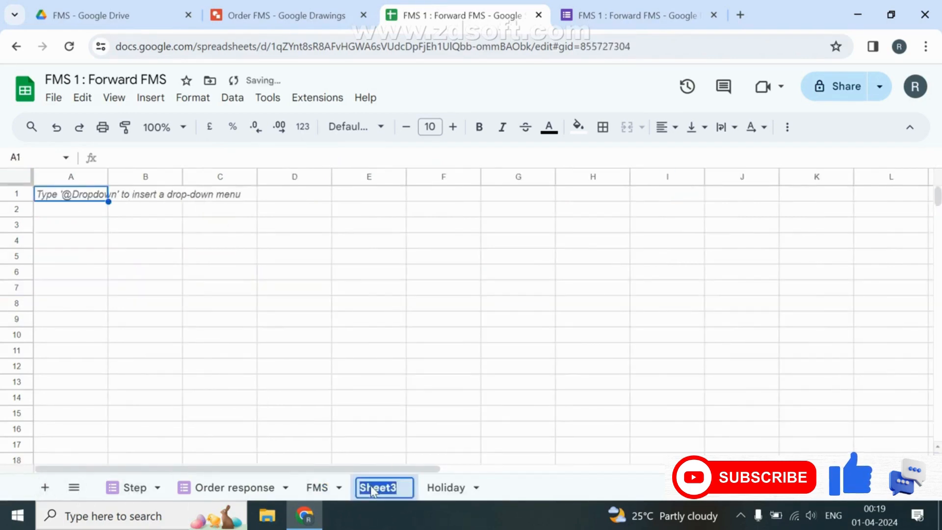
{"action": "type", "text": "Dashboard"}
{"action": "key", "text": "Return"}
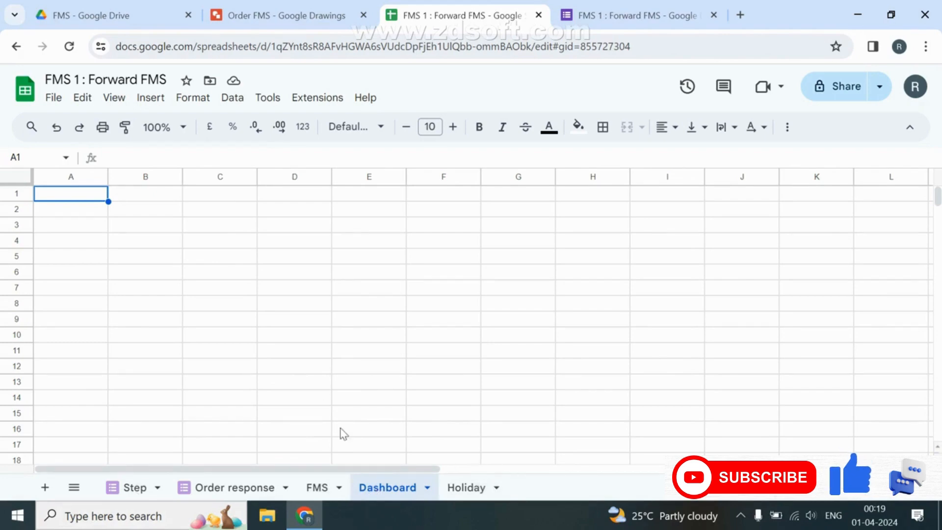
Copy the FMS Order ID and Planned headers into Dashboard A1:B1 and make them bold.
{"action": "left_click", "coordinate": [317, 487]}
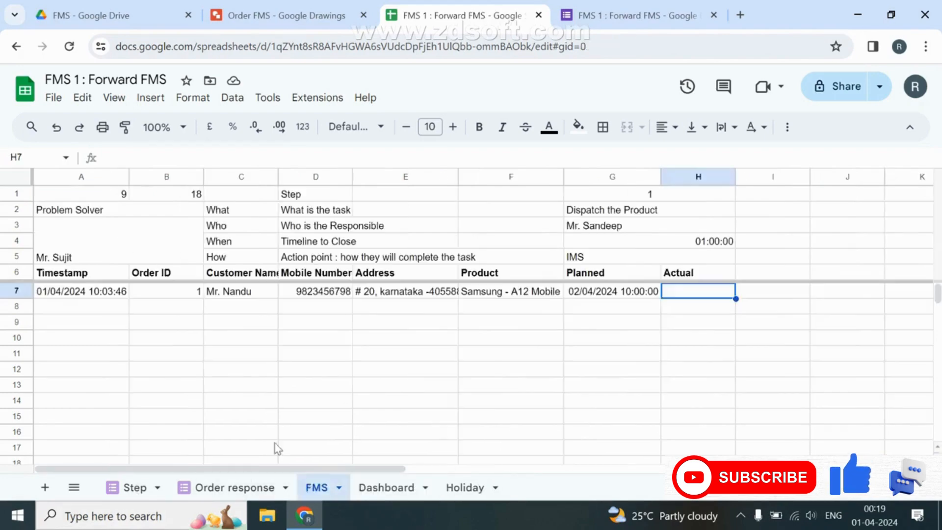
{"action": "left_click", "coordinate": [155, 275]}
{"action": "key", "text": "ctrl+c"}
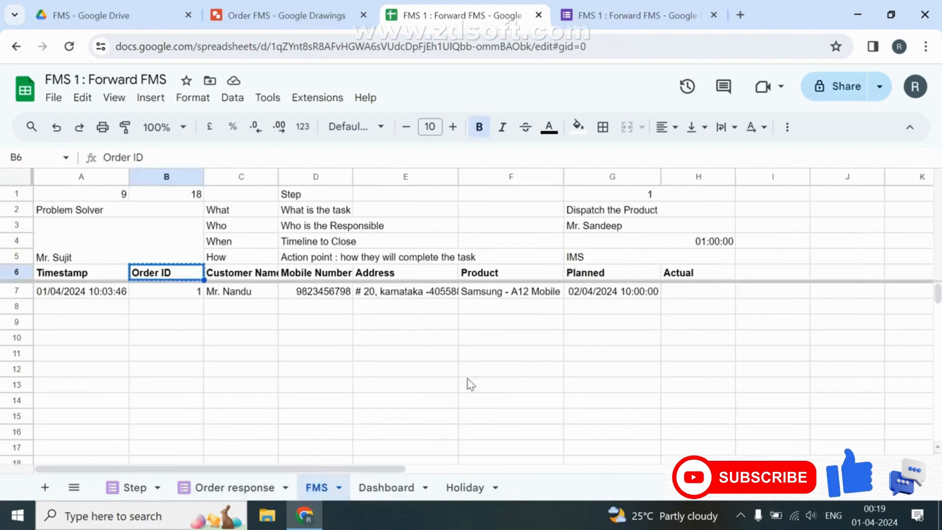
{"action": "left_click", "coordinate": [626, 278]}
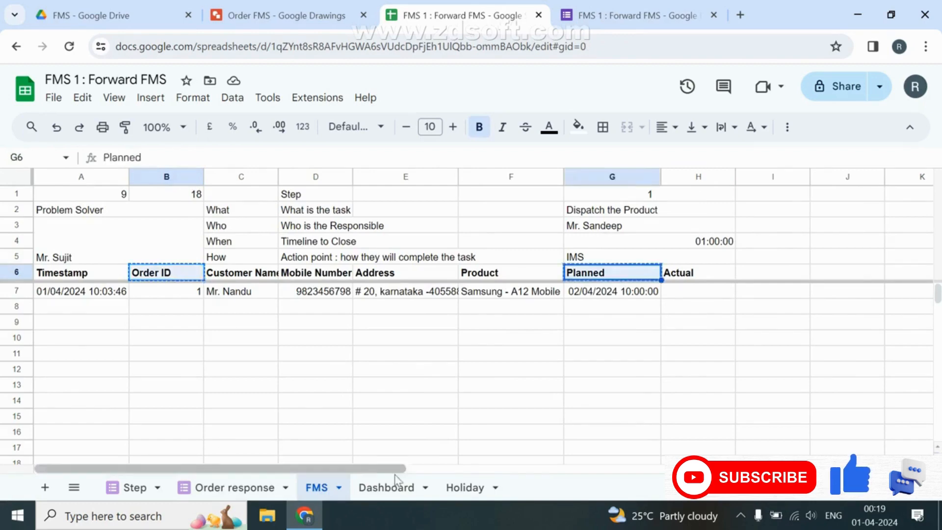
{"action": "left_click", "coordinate": [389, 485]}
{"action": "key", "text": "ctrl+v"}
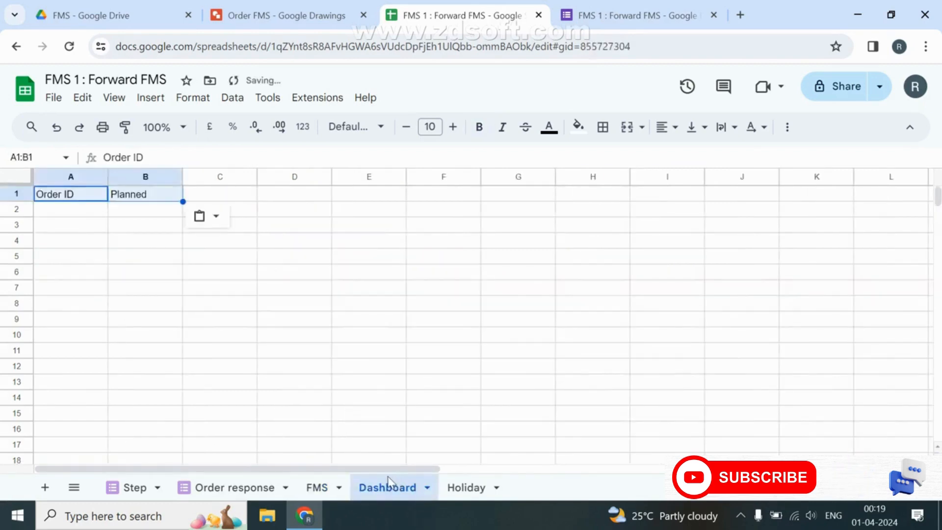
{"action": "key", "text": "ctrl+b"}
{"action": "key", "text": "Right"}
{"action": "key", "text": "Right"}
{"action": "key", "text": "Left"}
{"action": "key", "text": "Left"}
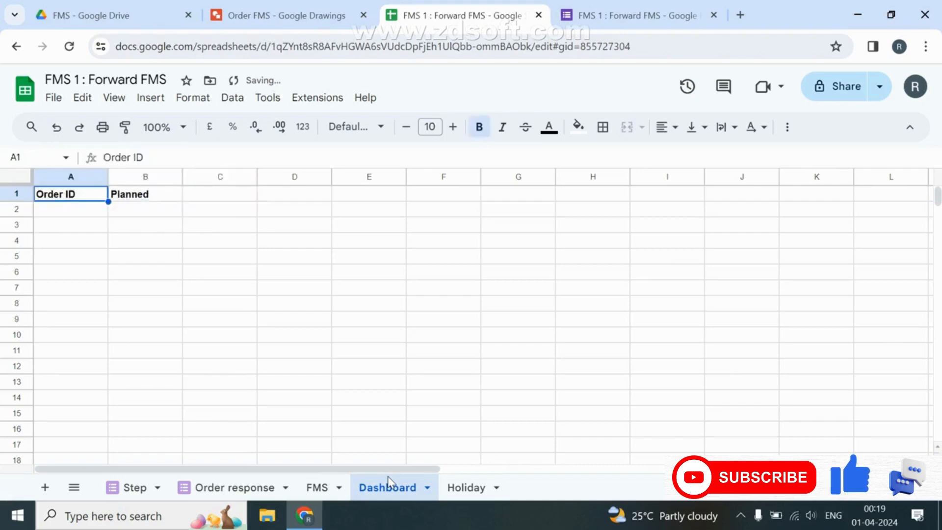
{"action": "key", "text": "Down"}
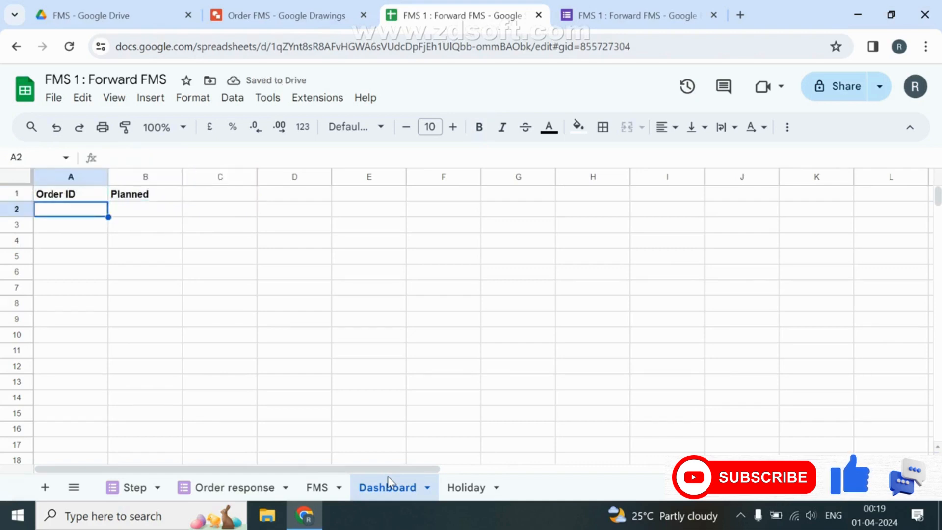
Enter a QUERY in Dashboard A2 over {FMS!B7:B,FMS!G7:H}.
{"action": "type", "text": "="}
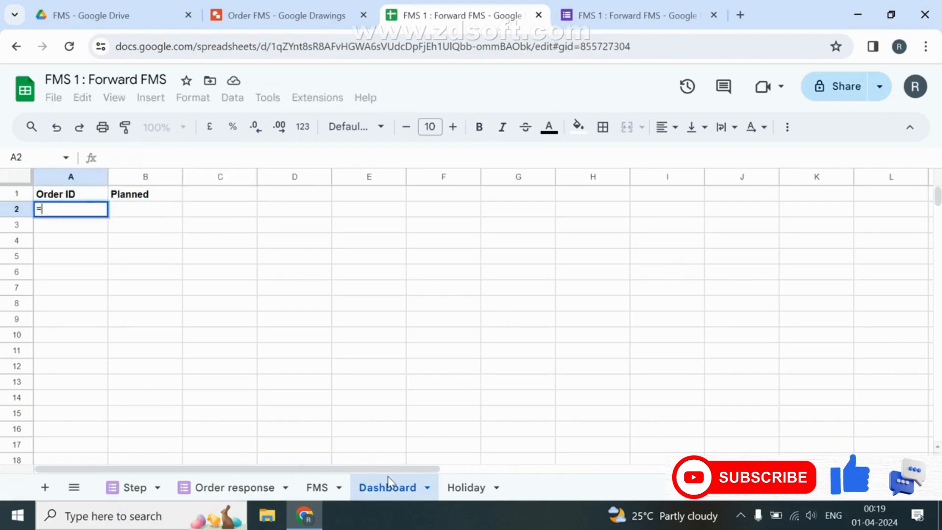
{"action": "type", "text": "qu"}
{"action": "key", "text": "Tab"}
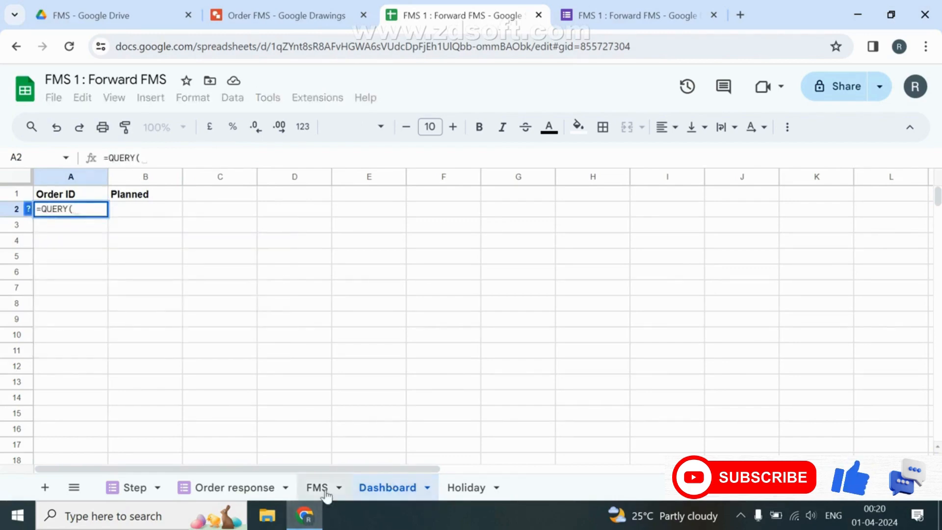
{"action": "type", "text": "{"}
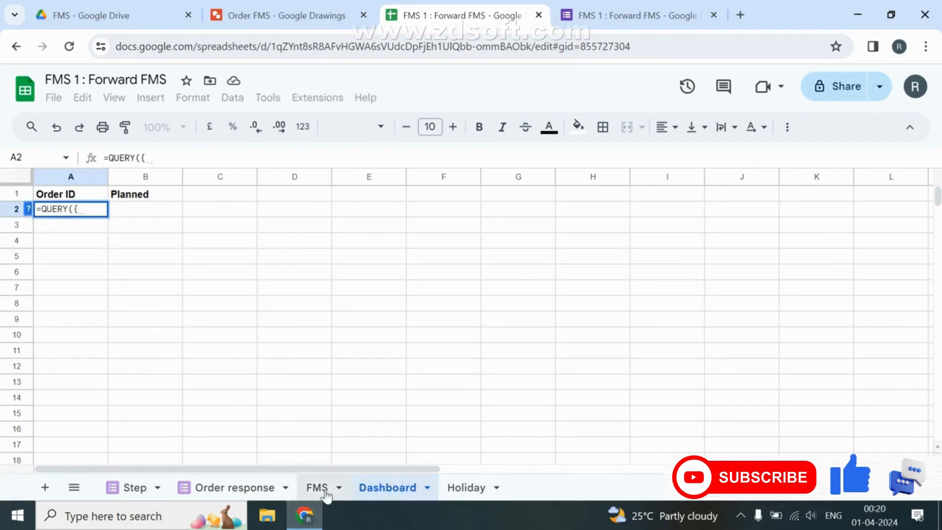
{"action": "left_click", "coordinate": [326, 493]}
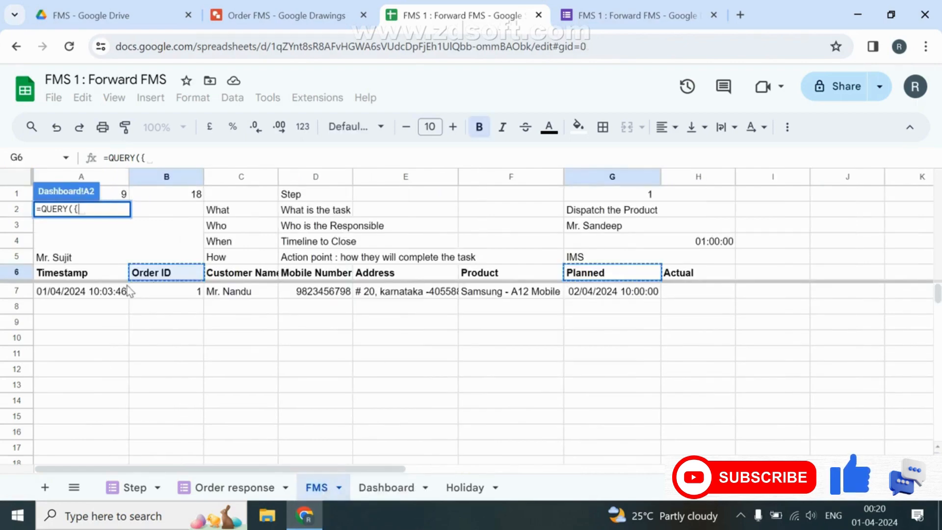
{"action": "left_click", "coordinate": [169, 296]}
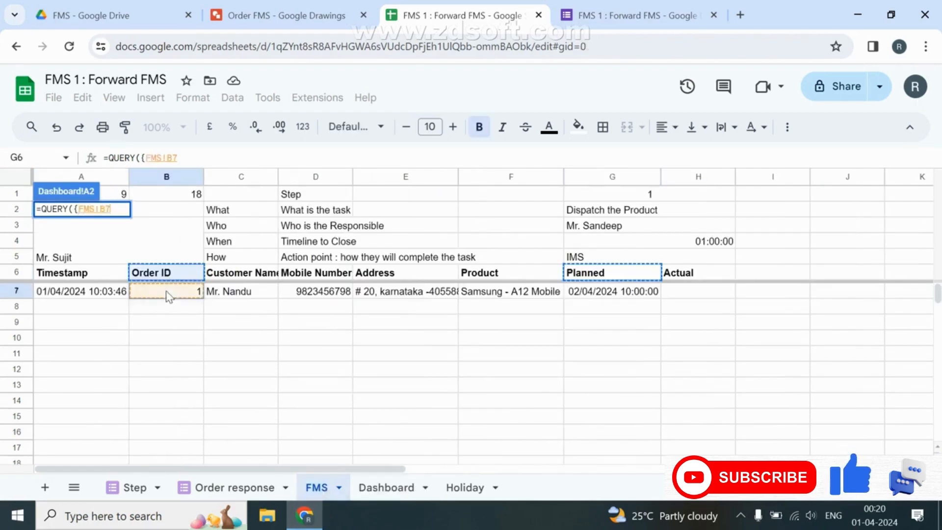
{"action": "type", "text": ":B"}
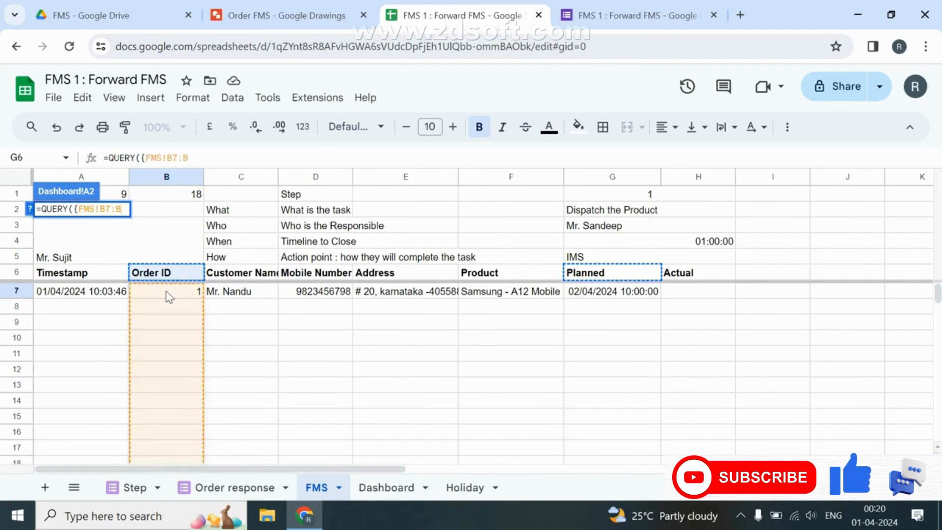
{"action": "type", "text": ","}
{"action": "left_click", "coordinate": [589, 298]}
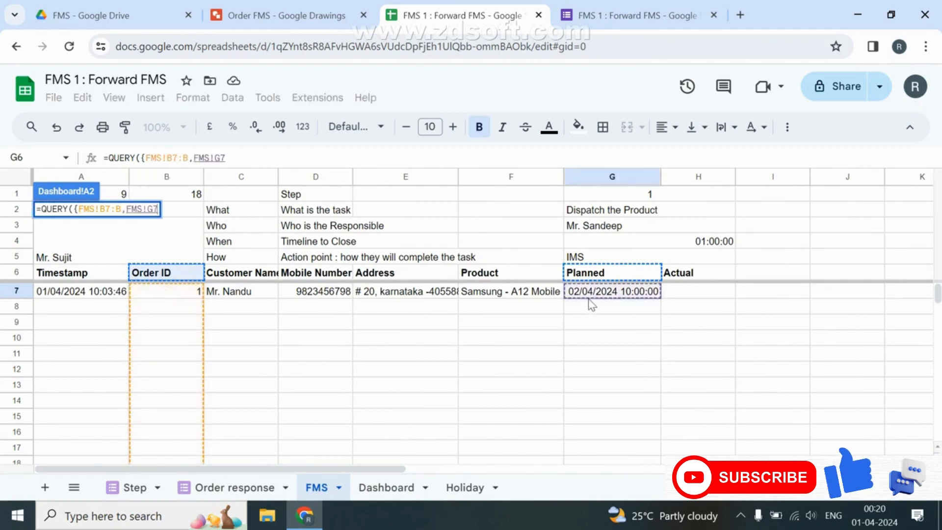
{"action": "type", "text": ":H"}
{"action": "key", "text": "Return"}
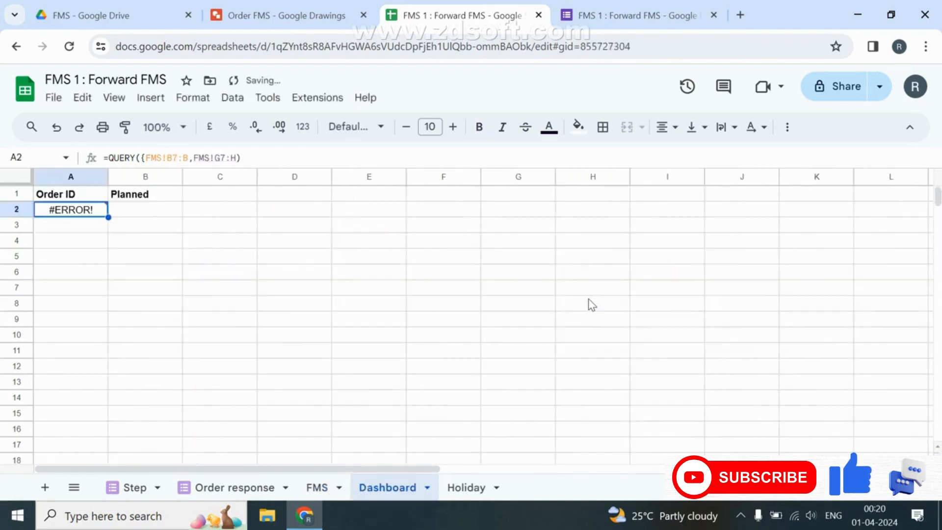
Add the missing closing brace and check the listed order 1 and Planned time.
{"action": "key", "text": "F2"}
{"action": "key", "text": "Left"}
{"action": "type", "text": "}"}
{"action": "key", "text": "Return"}
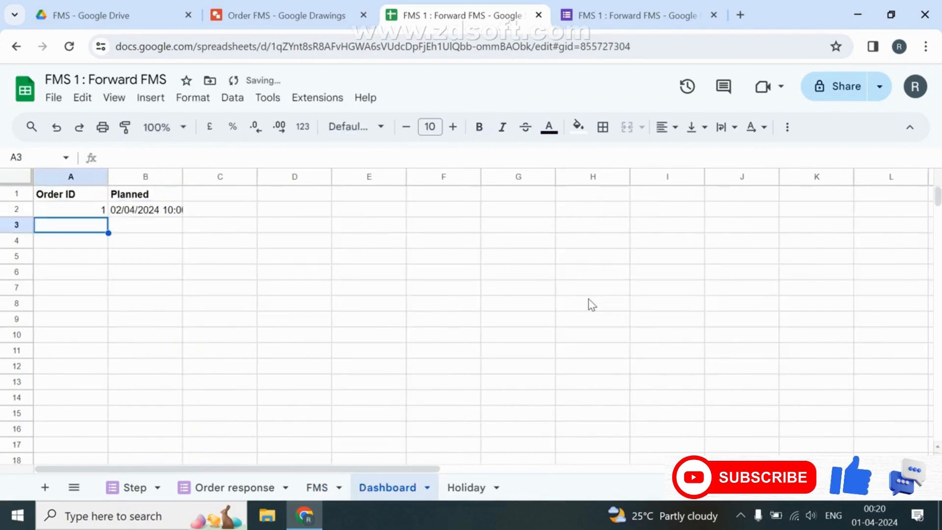
{"action": "key", "text": "Up"}
{"action": "key", "text": "Right"}
{"action": "key", "text": "Left"}
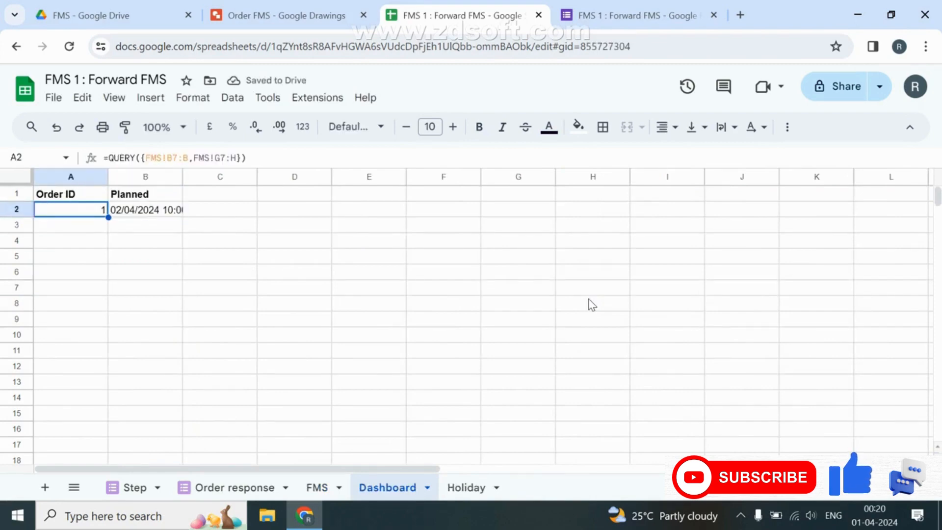
{"action": "key", "text": "Right"}
{"action": "key", "text": "Right"}
Test FMS Actual H7 with 'aa', check the Dashboard result, then clear H7.
{"action": "left_click", "coordinate": [317, 487]}
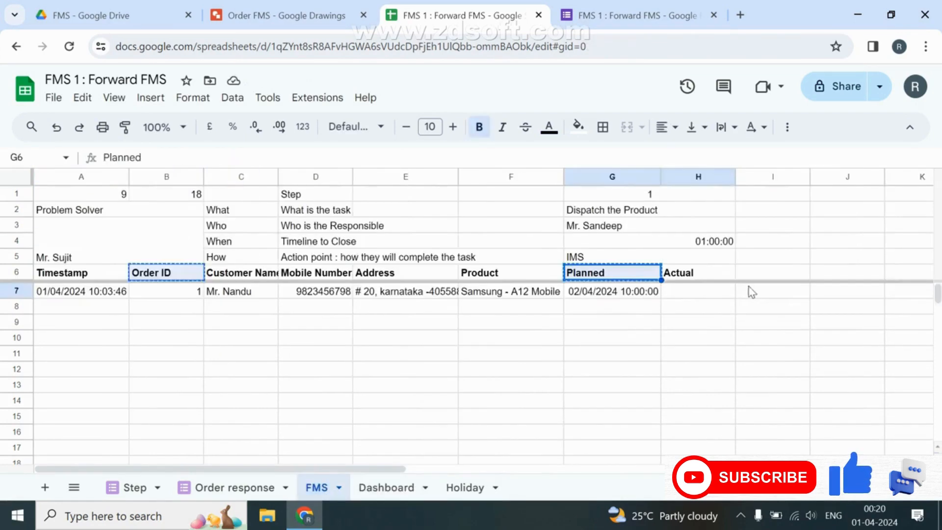
{"action": "left_click", "coordinate": [697, 294]}
{"action": "type", "text": "aa"}
{"action": "key", "text": "Return"}
{"action": "left_click", "coordinate": [378, 487]}
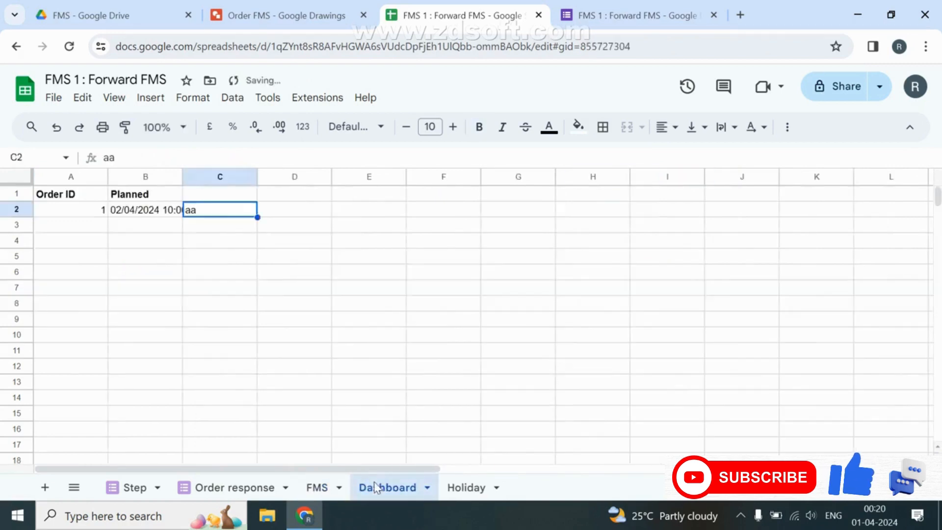
{"action": "left_click", "coordinate": [316, 487]}
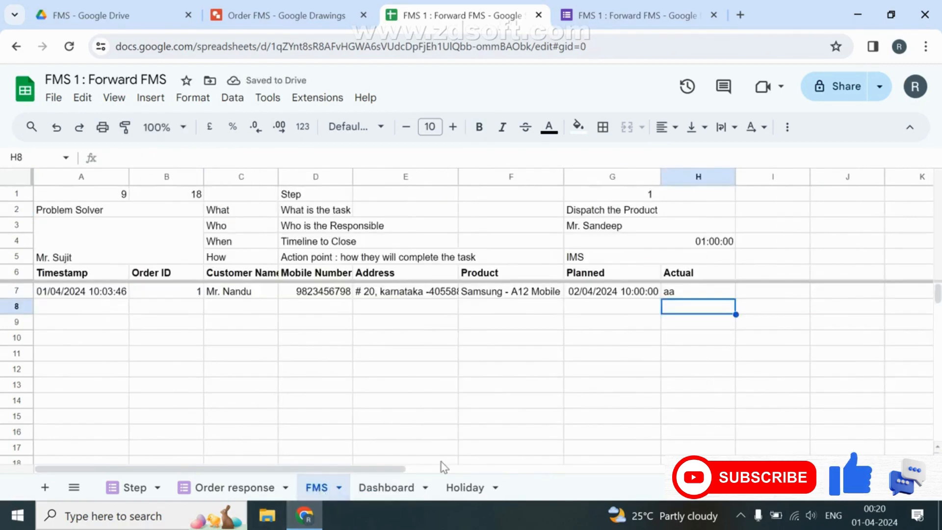
{"action": "key", "text": "Up"}
{"action": "key", "text": "Delete"}
Add "Select Col1,Col2" to the Dashboard QUERY in A2.
{"action": "left_click", "coordinate": [380, 487]}
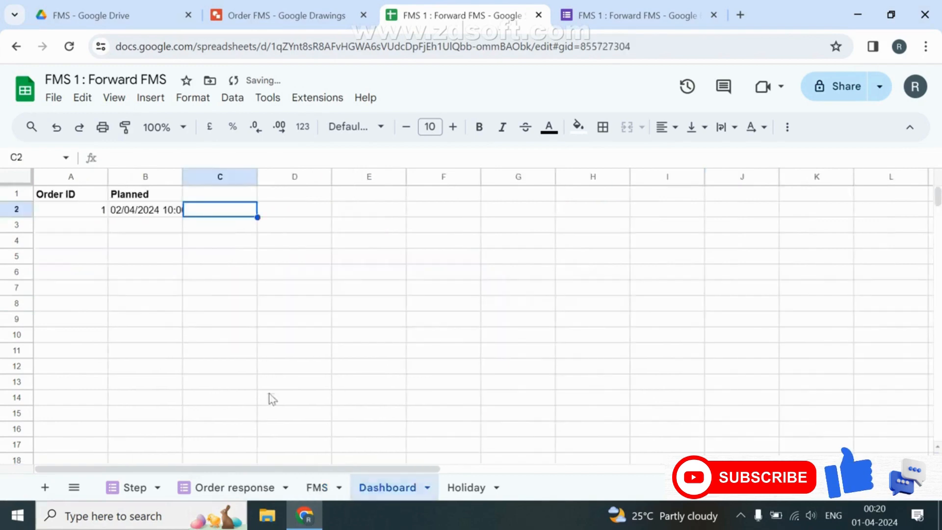
{"action": "left_click", "coordinate": [95, 214]}
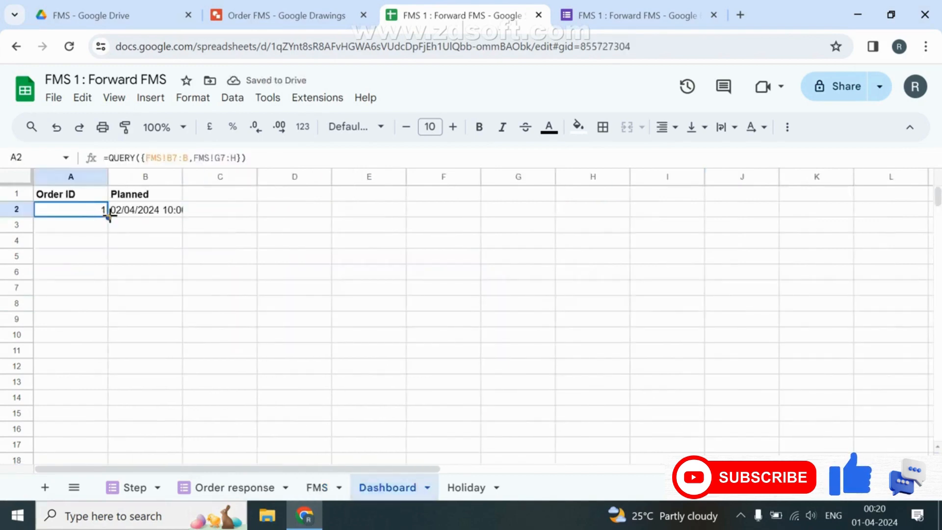
{"action": "double_click", "coordinate": [109, 214]}
{"action": "key", "text": "Left"}
{"action": "type", "text": ",\"\""}
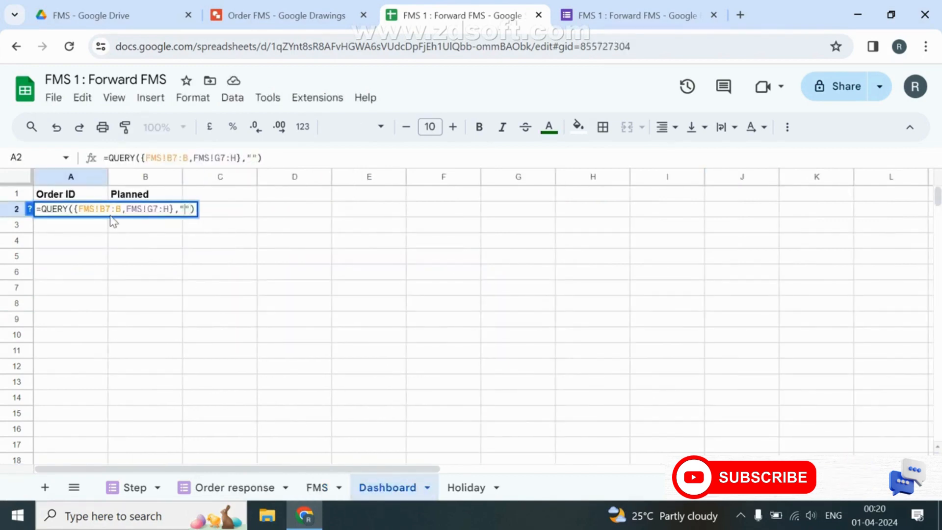
{"action": "type", "text": "Select "}
{"action": "type", "text": "Col1,Co"}
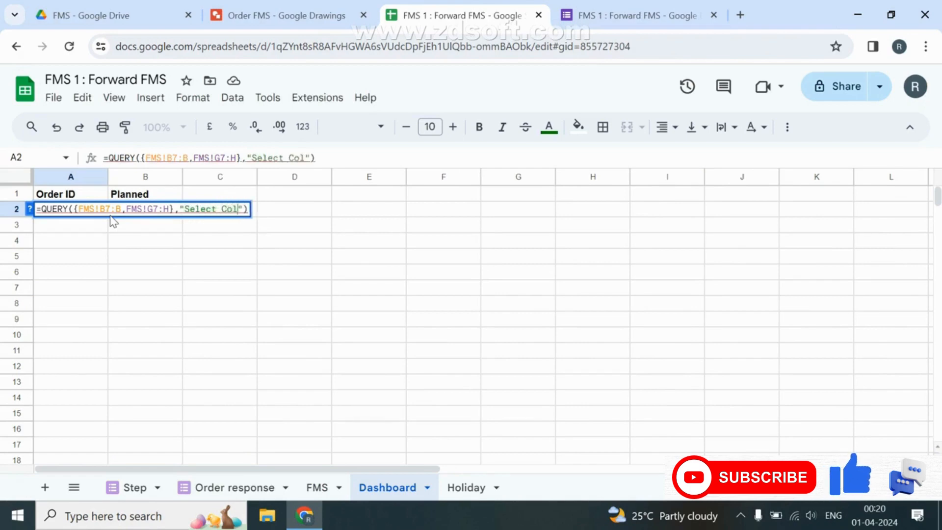
{"action": "type", "text": "l2"}
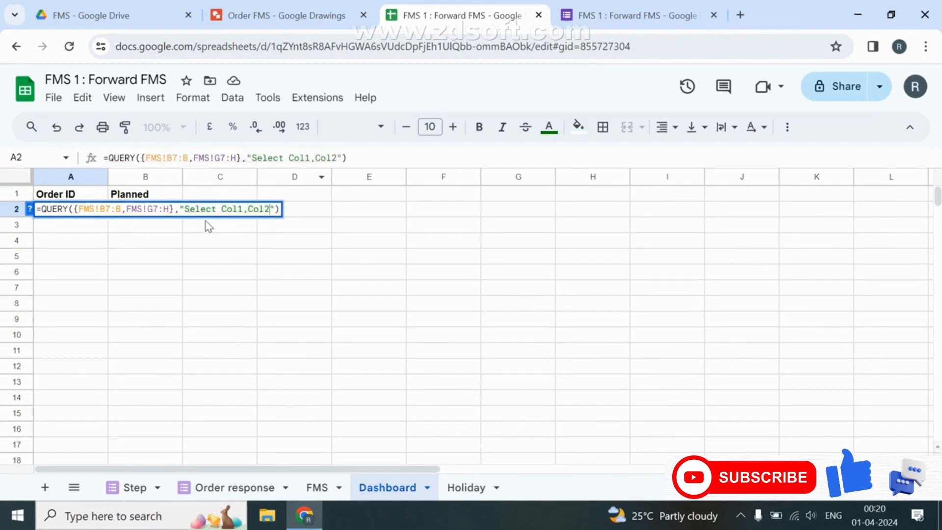
{"action": "key", "text": "Return"}
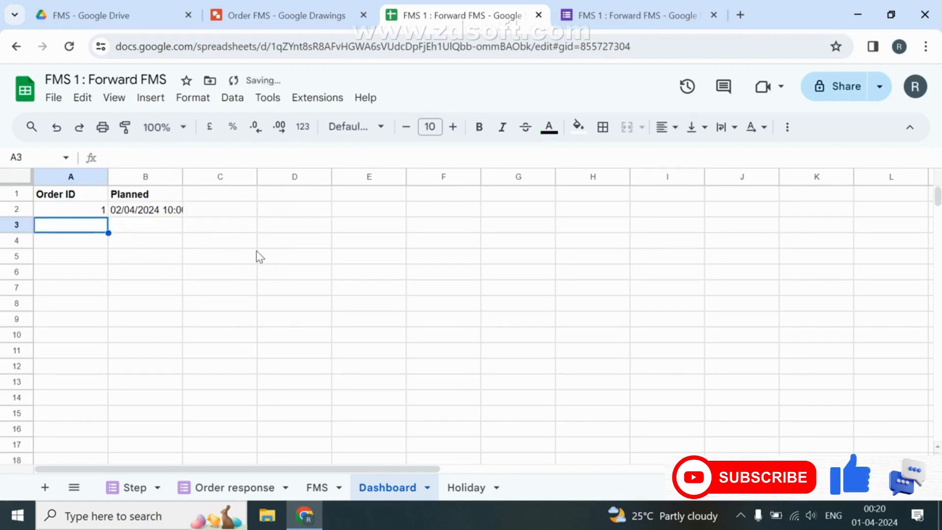
Review FMS row 7 and autofit Dashboard column B to show the full Planned time.
{"action": "left_click", "coordinate": [317, 487]}
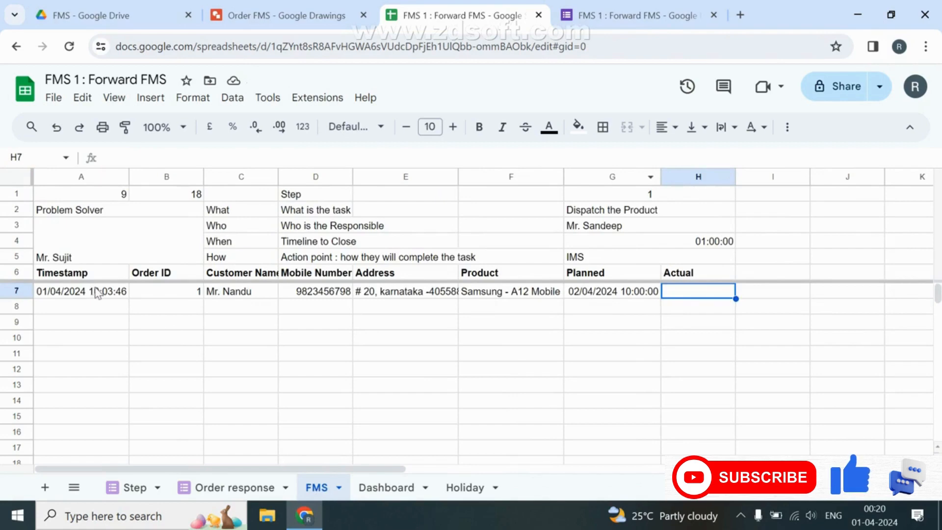
{"action": "left_click_drag", "start_coordinate": [96, 293], "coordinate": [432, 293]}
{"action": "left_click", "coordinate": [382, 487]}
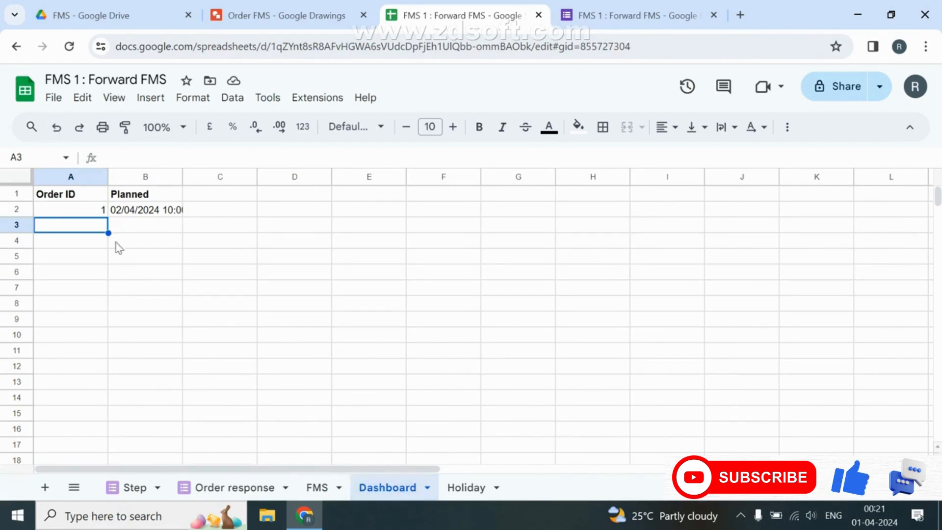
{"action": "left_click", "coordinate": [175, 211]}
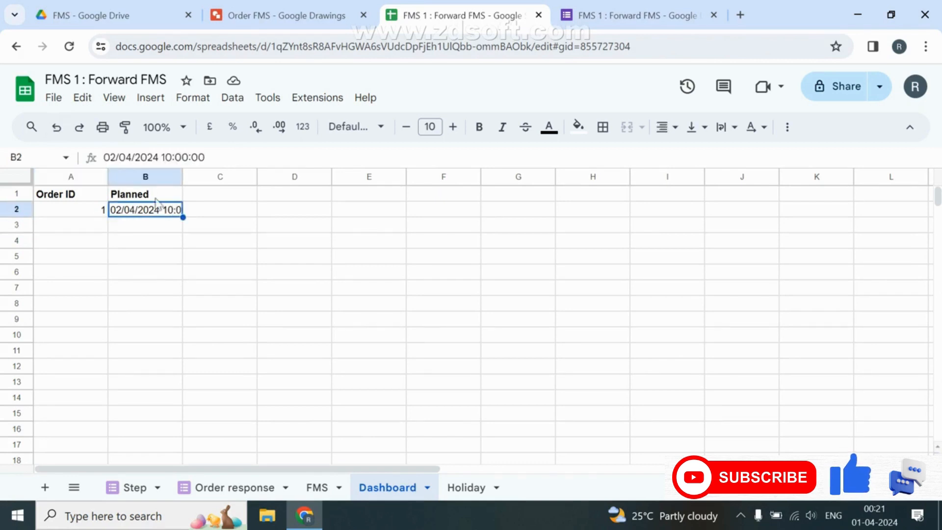
{"action": "double_click", "coordinate": [182, 175]}
Append "Where Col2 is not null" to the Dashboard QUERY string.
{"action": "left_click", "coordinate": [95, 211]}
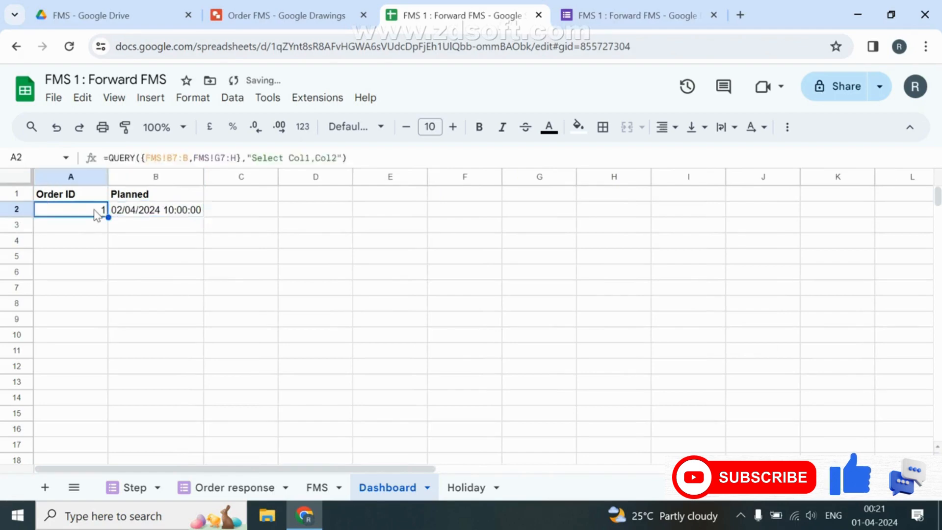
{"action": "left_click", "coordinate": [334, 153]}
{"action": "type", "text": "Whe"}
{"action": "type", "text": "re Col"}
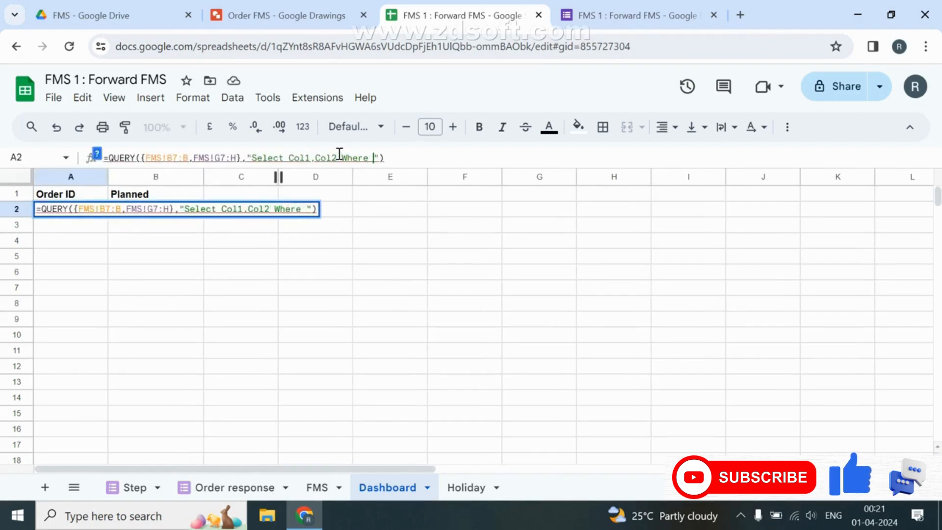
{"action": "type", "text": "2 is nd"}
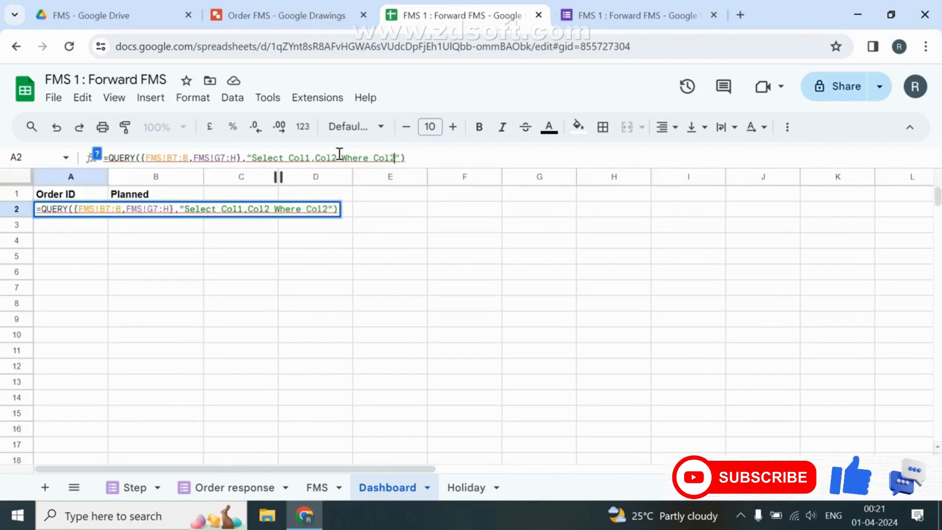
{"action": "type", "text": "t null"}
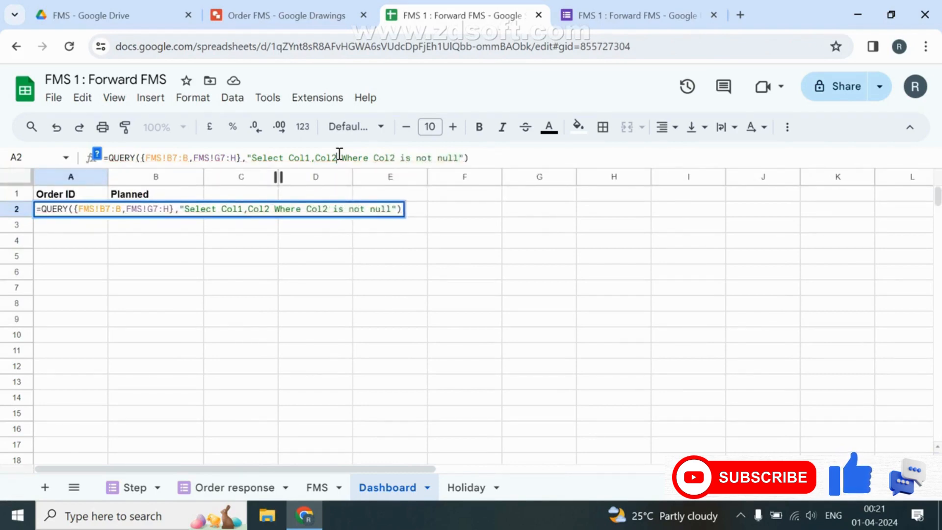
{"action": "key", "text": "Return"}
{"action": "left_click", "coordinate": [319, 488]}
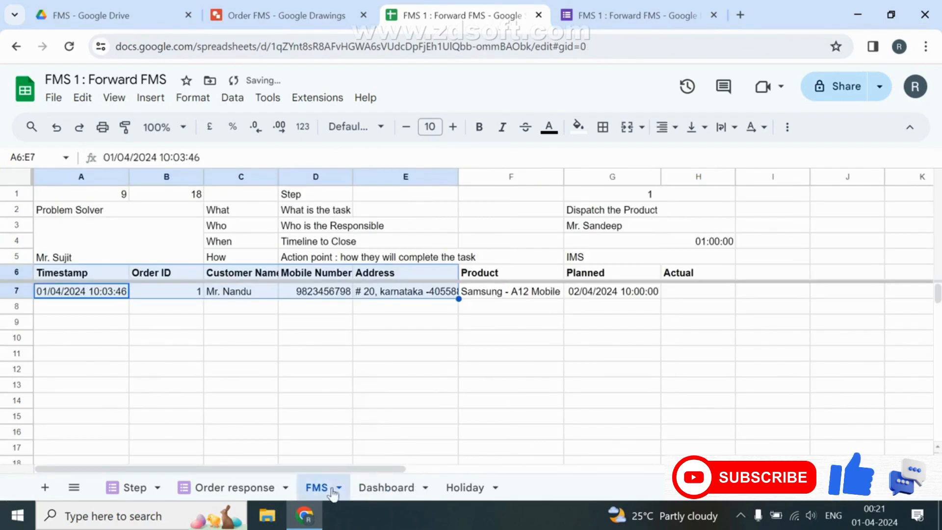
{"action": "left_click_drag", "start_coordinate": [625, 291], "coordinate": [622, 346]}
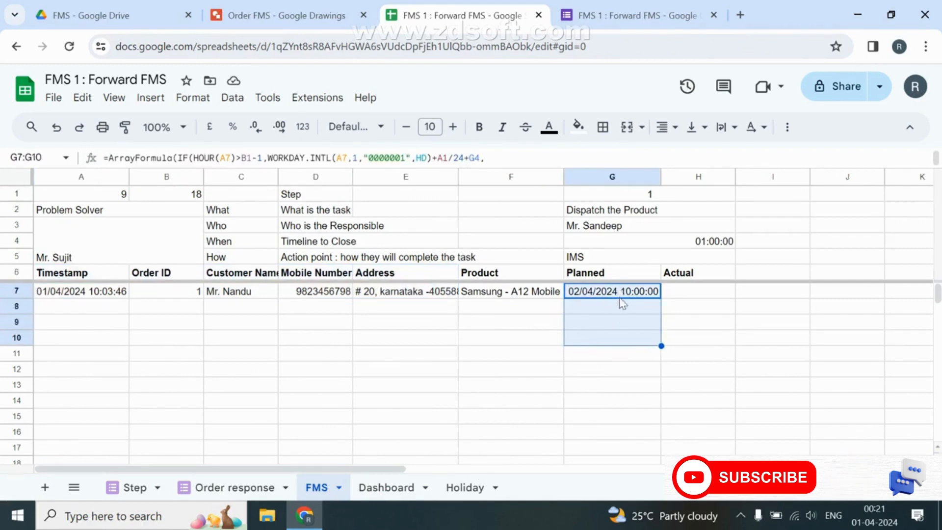
{"action": "left_click", "coordinate": [715, 292]}
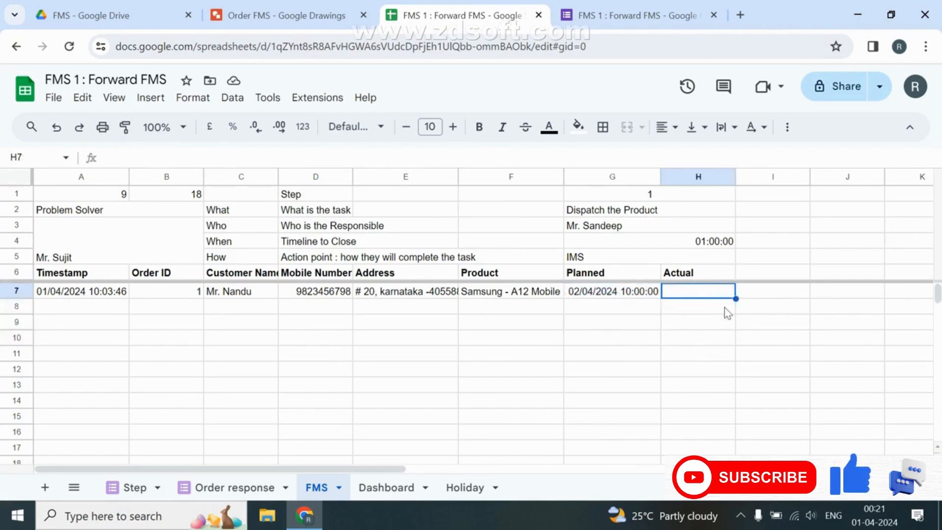
Start FMS H7 with =ARRAYFORMULA(IF(B7:B="","",IFERROR(VLOOKUP(.
{"action": "type", "text": "="}
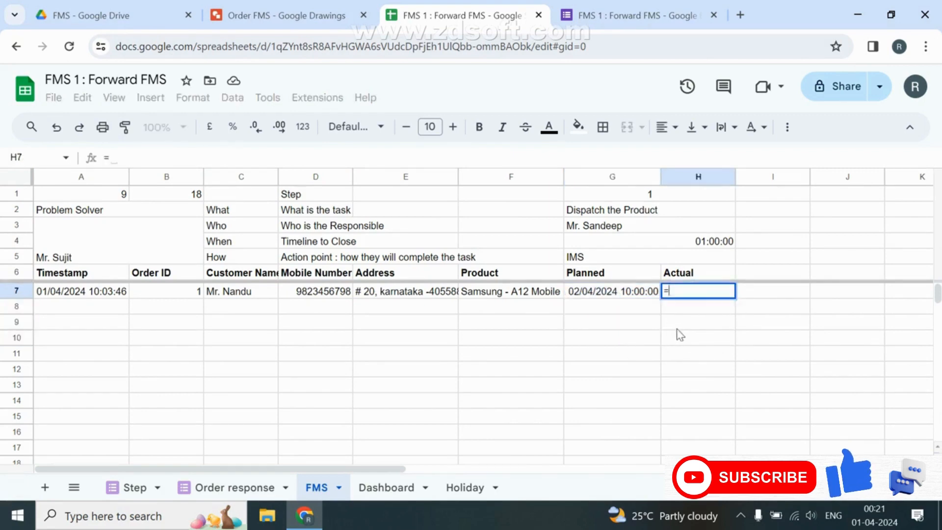
{"action": "type", "text": "ARRAYFORMULA(IF("}
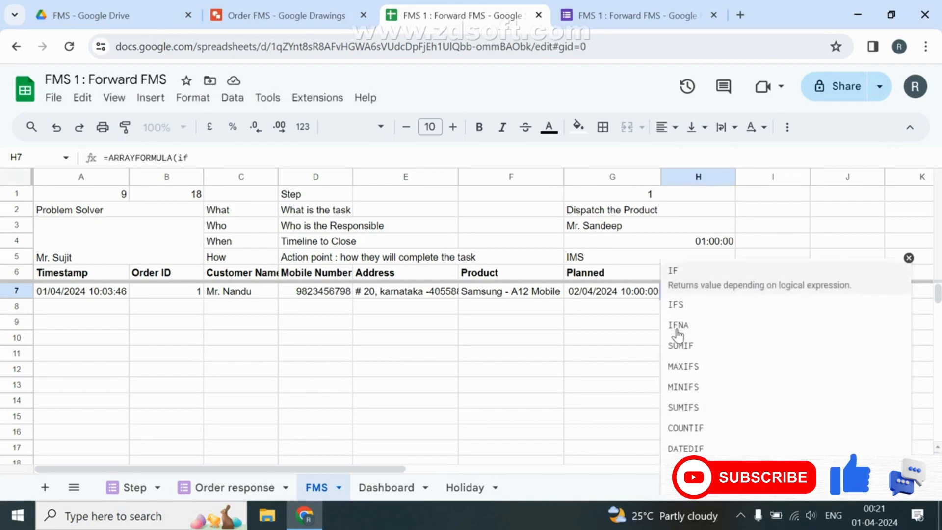
{"action": "key", "text": "Left"}
{"action": "key", "text": "Left"}
{"action": "key", "text": "Left"}
{"action": "key", "text": "Left"}
{"action": "key", "text": "Left"}
{"action": "key", "text": "Left"}
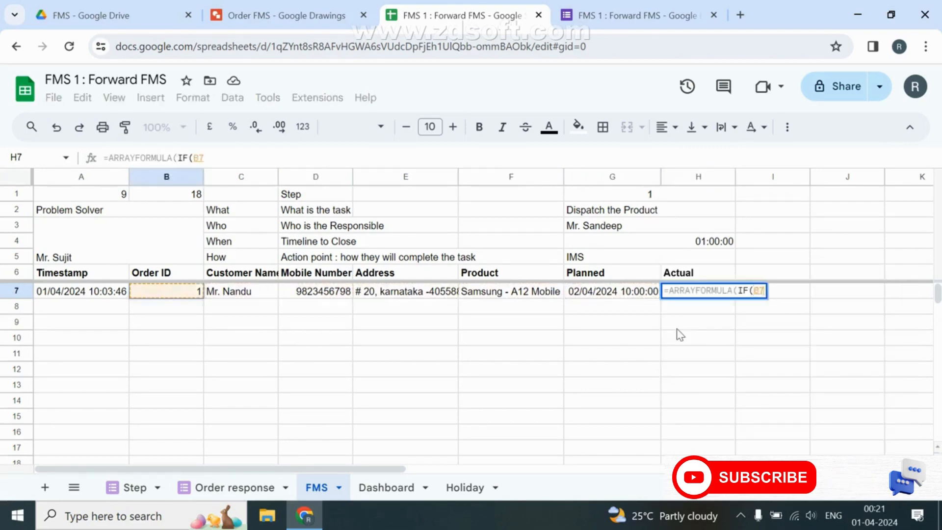
{"action": "type", "text": ":B"}
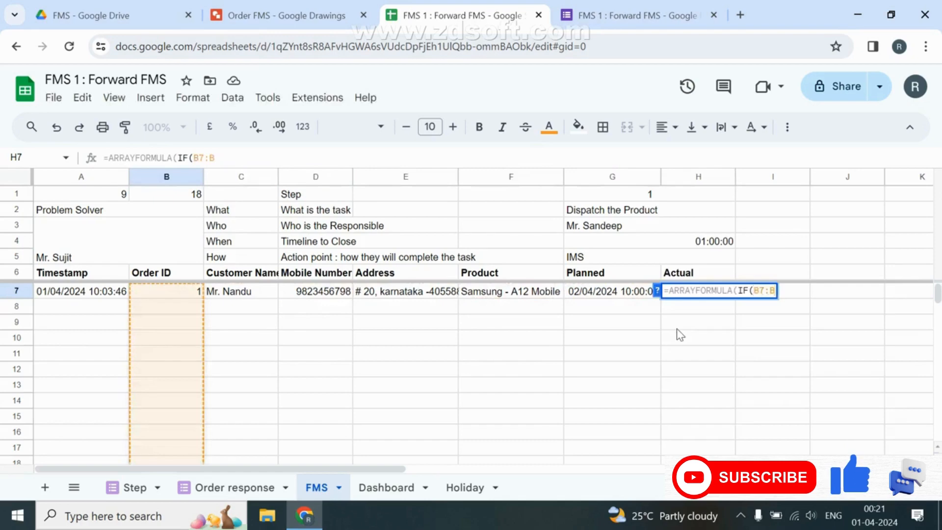
{"action": "type", "text": "=\"\",\"\"m"}
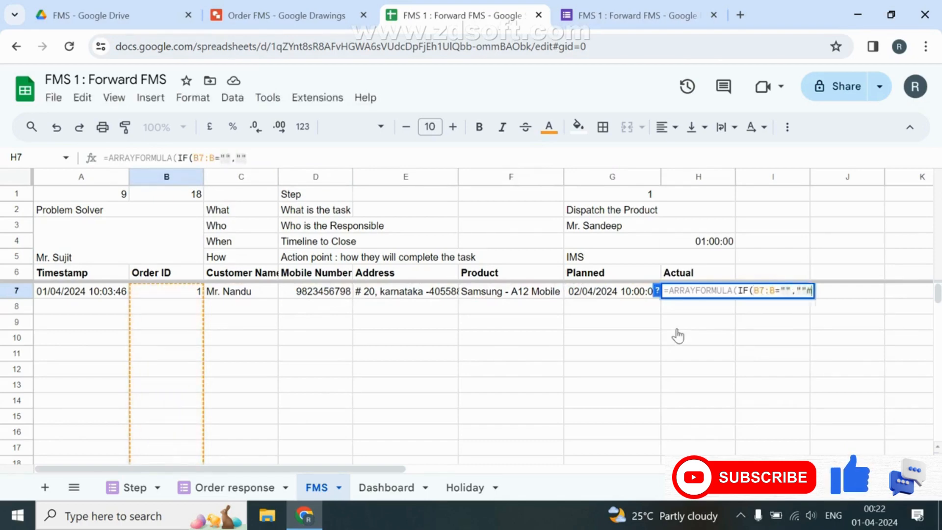
{"action": "key", "text": "BackSpace"}
{"action": "type", "text": ","}
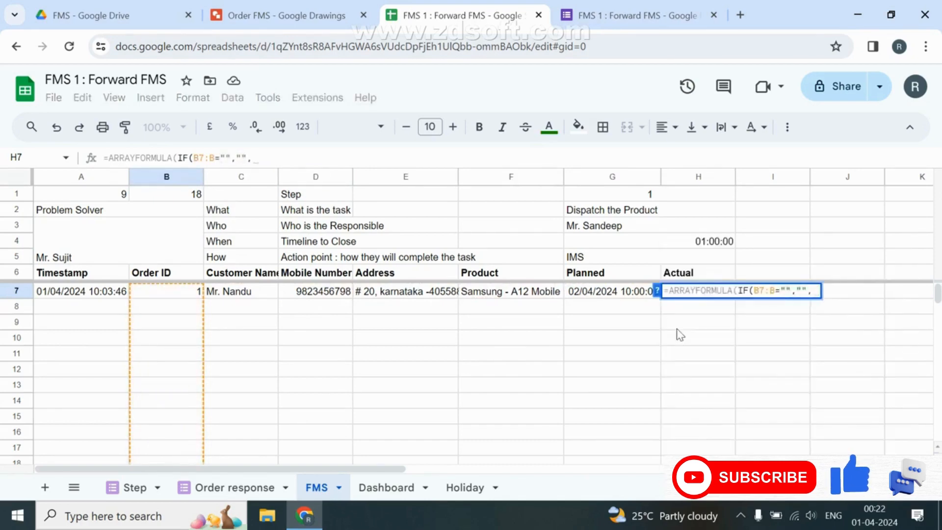
{"action": "type", "text": "IFERROR(vloo"}
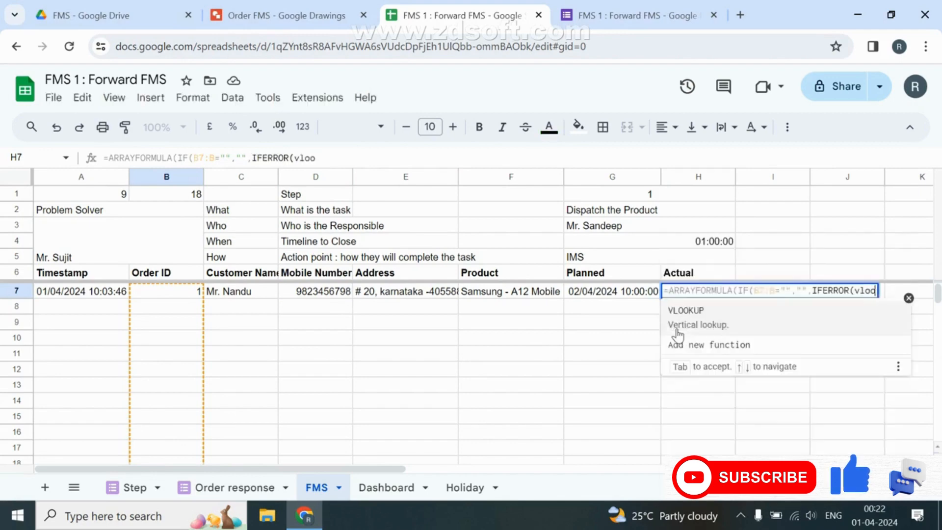
{"action": "left_click", "coordinate": [678, 333]}
Complete the VLOOKUP of B7:B in {Step!B:B,Step!A:A}, returning column 2 with exact match.
{"action": "left_click", "coordinate": [174, 293]}
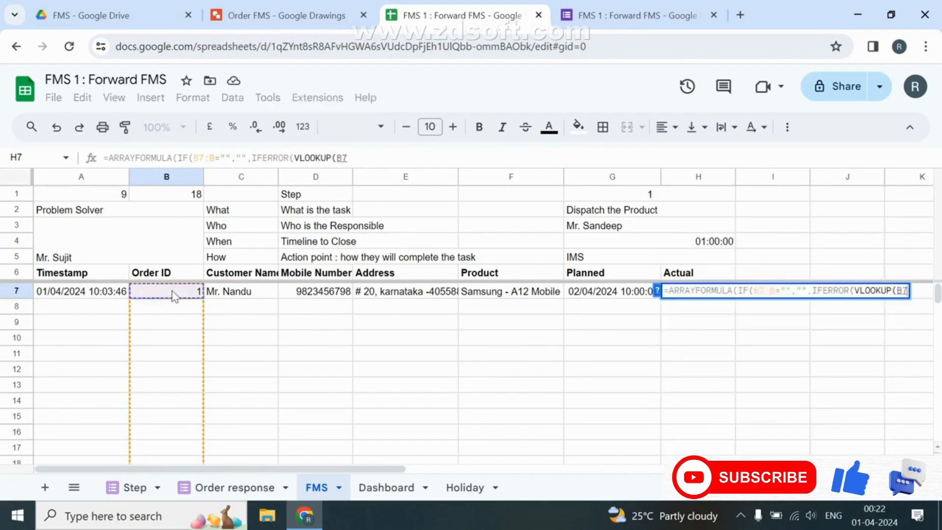
{"action": "type", "text": ":B"}
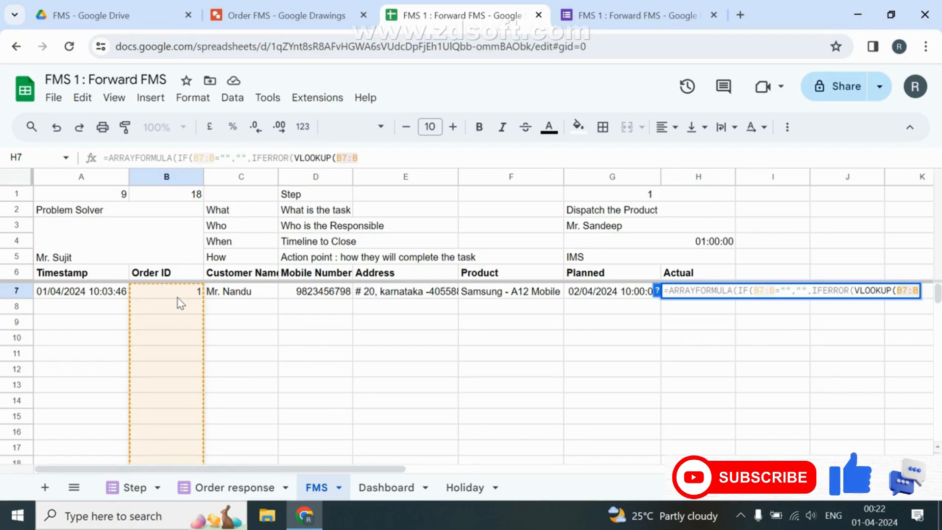
{"action": "type", "text": ",{"}
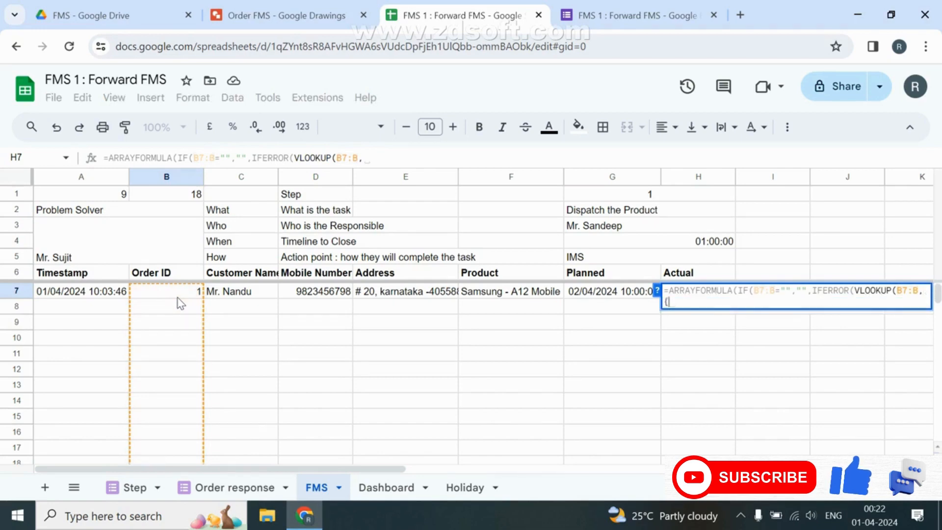
{"action": "left_click", "coordinate": [138, 500]}
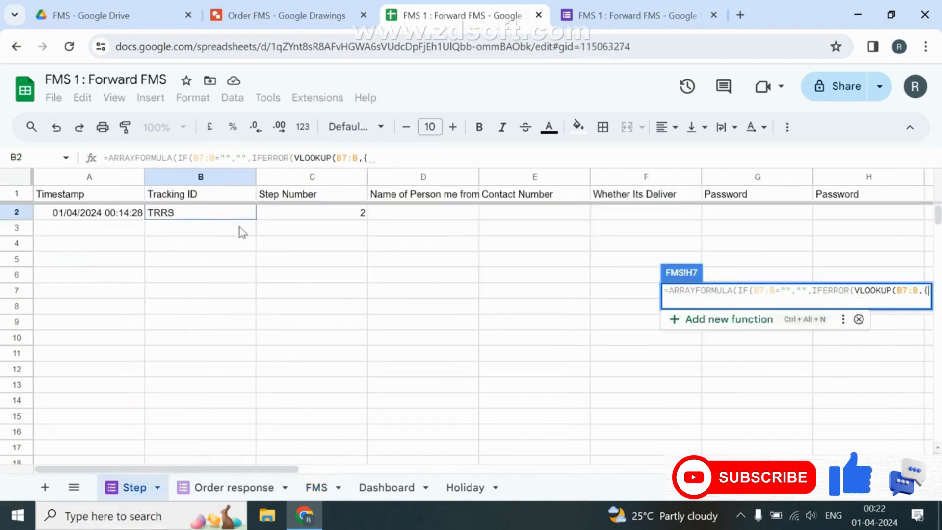
{"action": "left_click", "coordinate": [218, 176]}
{"action": "type", "text": ","}
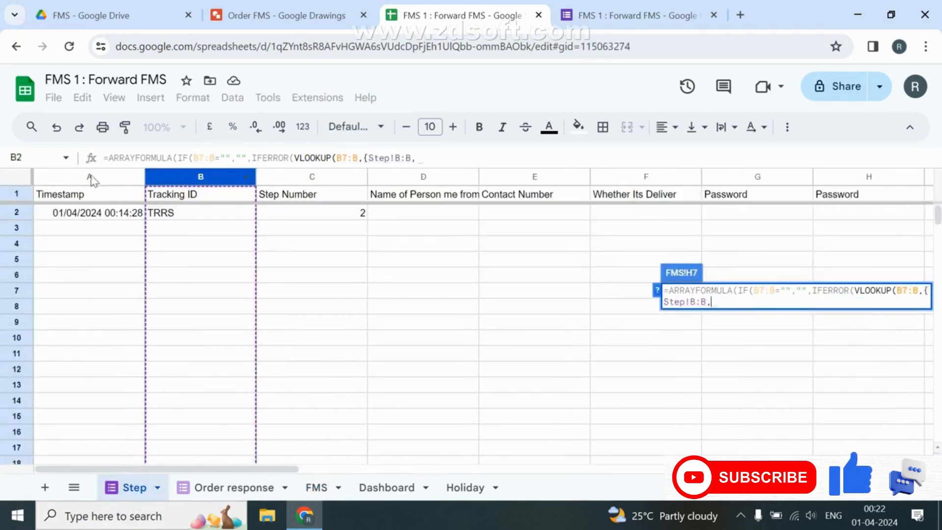
{"action": "left_click", "coordinate": [69, 175]}
{"action": "type", "text": "},2"}
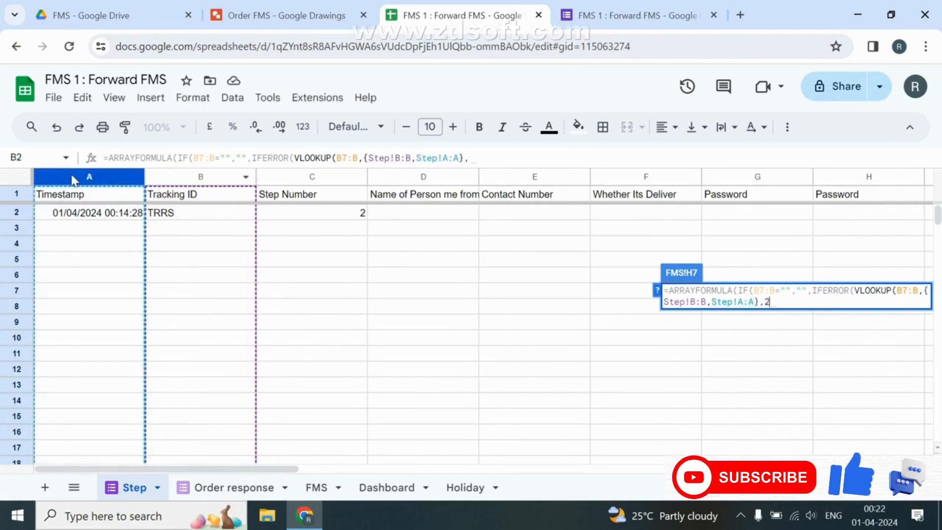
{"action": "type", "text": ",0"}
{"action": "key", "text": "Return"}
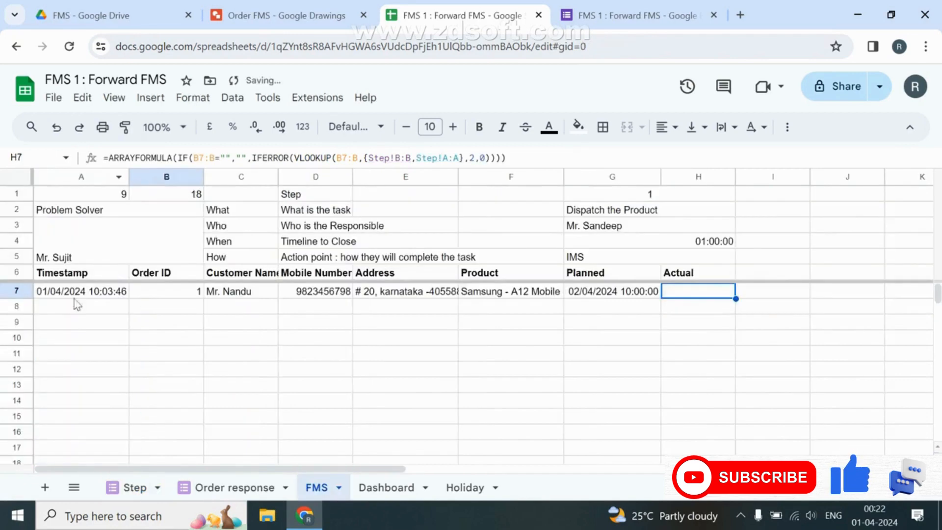
{"action": "left_click", "coordinate": [405, 483]}
Put a bold 'Link to Update' heading in Dashboard cell C1.
{"action": "left_click", "coordinate": [253, 199]}
{"action": "type", "text": "L"}
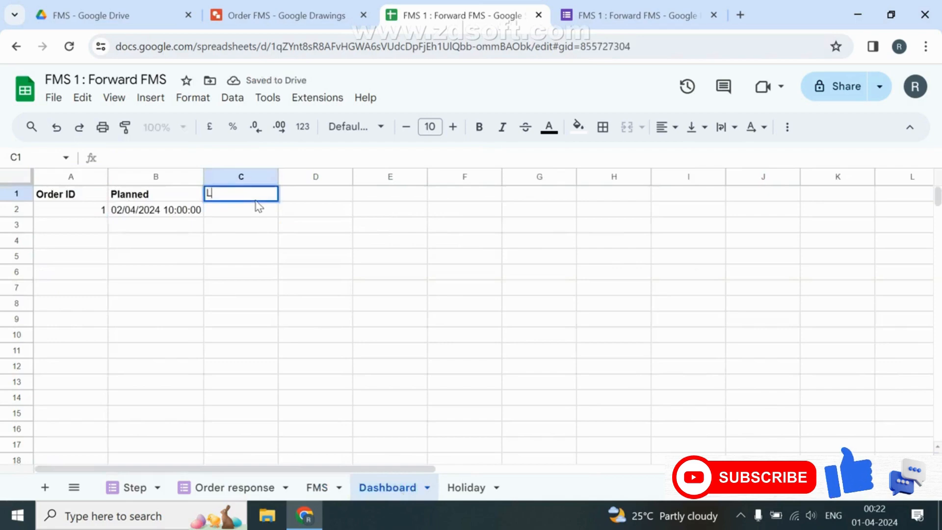
{"action": "type", "text": "ink"}
{"action": "key", "text": "Return"}
{"action": "double_click", "coordinate": [256, 199]}
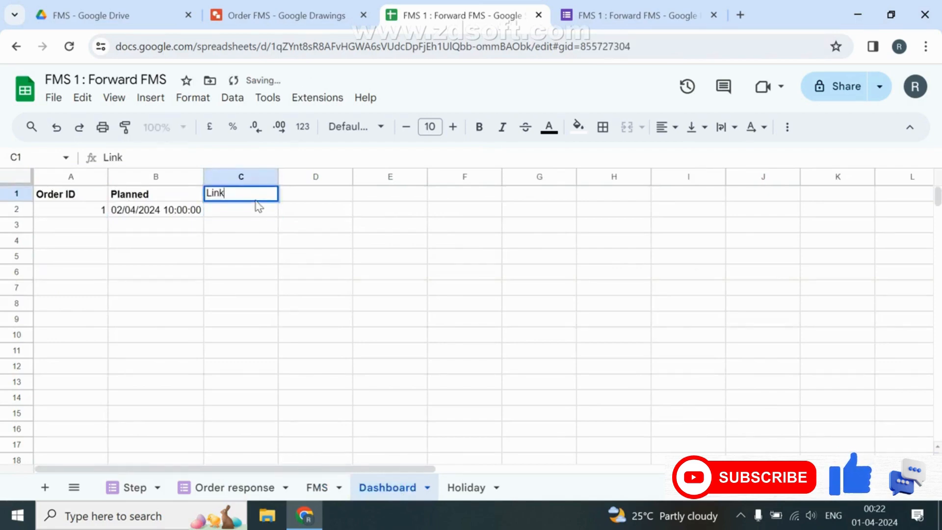
{"action": "type", "text": "to Up"}
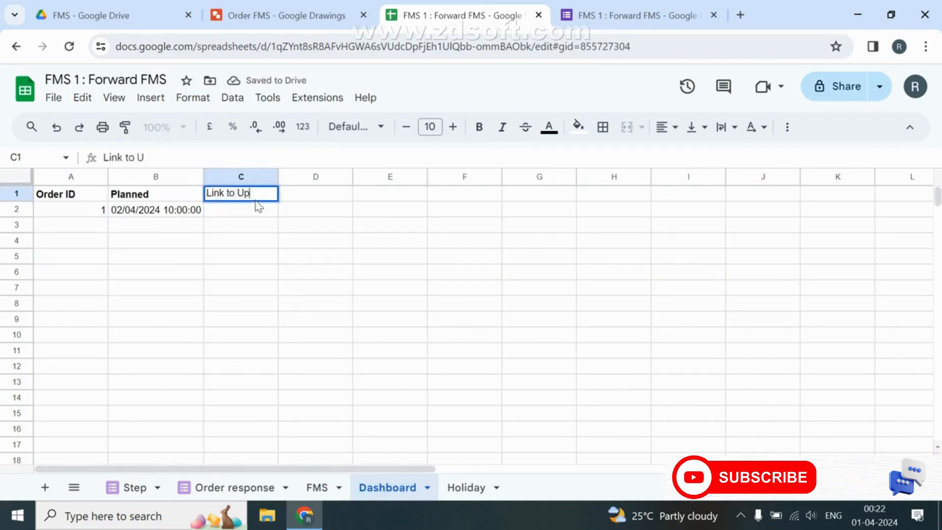
{"action": "type", "text": "date"}
{"action": "key", "text": "Return"}
{"action": "left_click", "coordinate": [254, 197]}
{"action": "key", "text": "ctrl+b"}
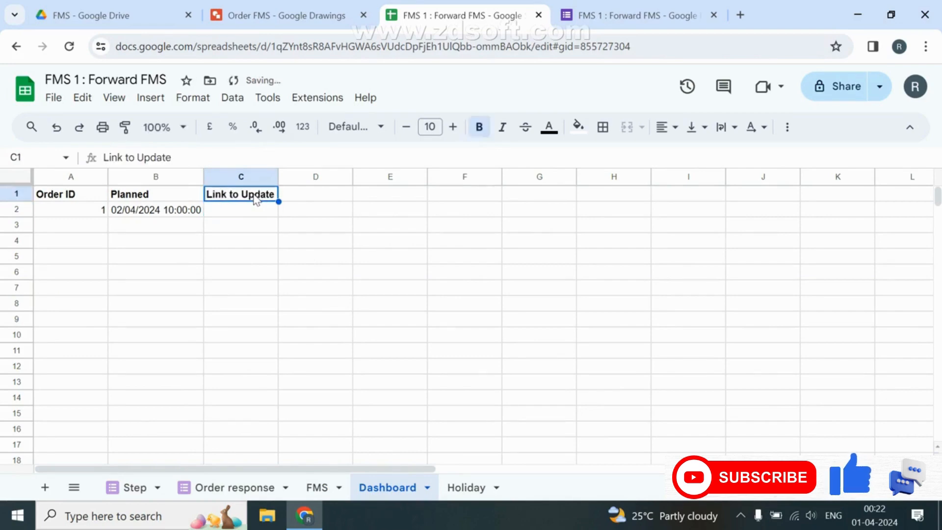
{"action": "left_click", "coordinate": [615, 9]}
Generate and copy a pre-filled form link with Tracking ID ABVC and Step Number 1.
{"action": "left_click", "coordinate": [881, 87]}
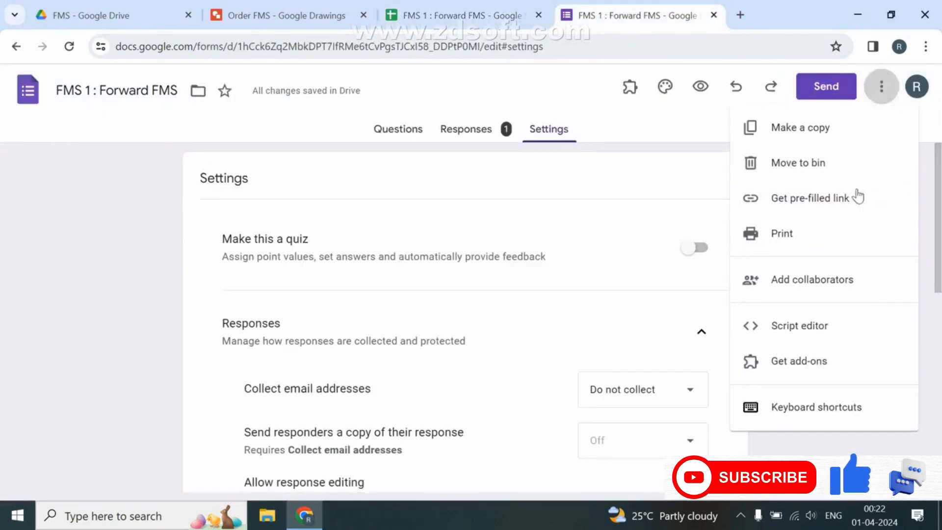
{"action": "left_click", "coordinate": [841, 200]}
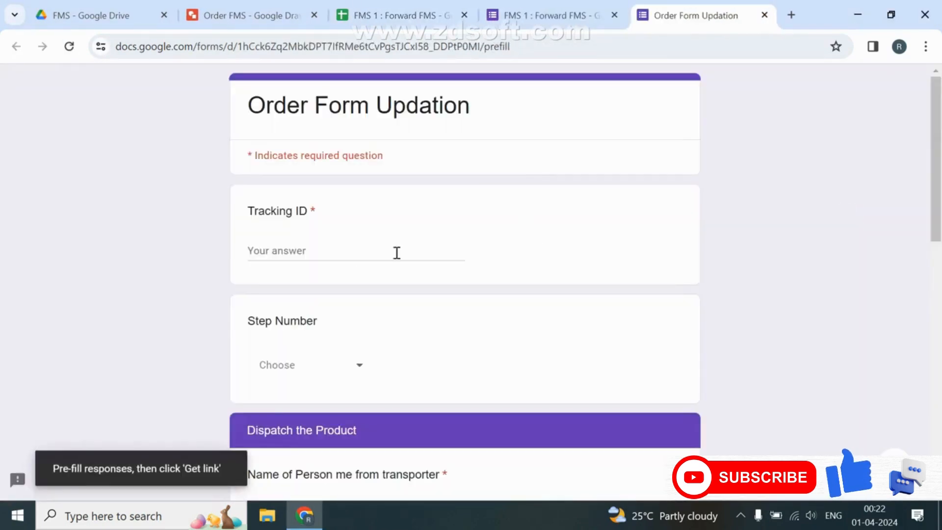
{"action": "type", "text": "ABVC"}
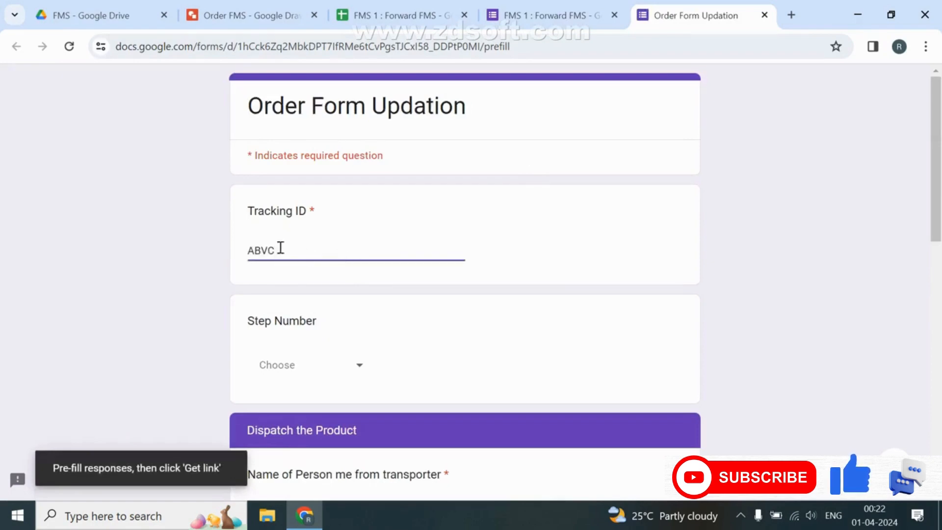
{"action": "left_click", "coordinate": [286, 363]}
{"action": "left_click", "coordinate": [284, 385]}
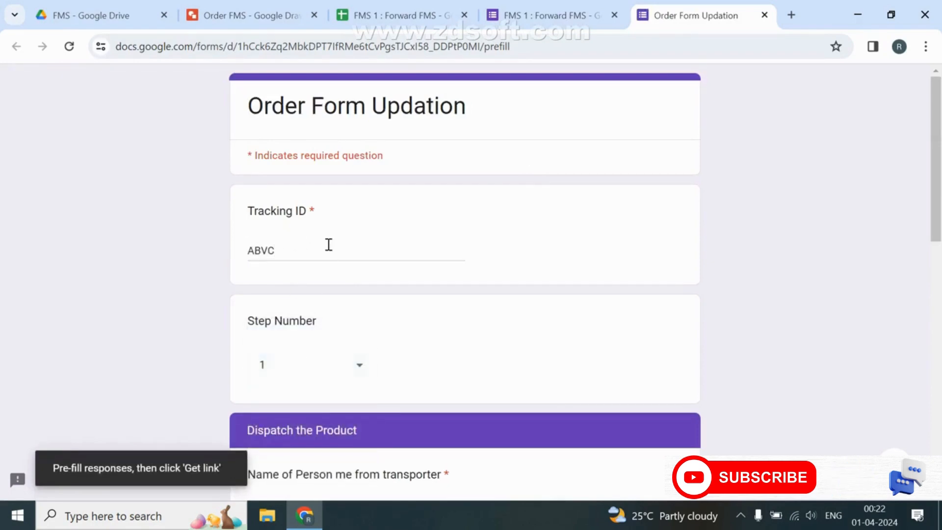
{"action": "scroll", "coordinate": [372, 271], "scroll_direction": "down", "scroll_amount": 10}
{"action": "left_click", "coordinate": [272, 385]}
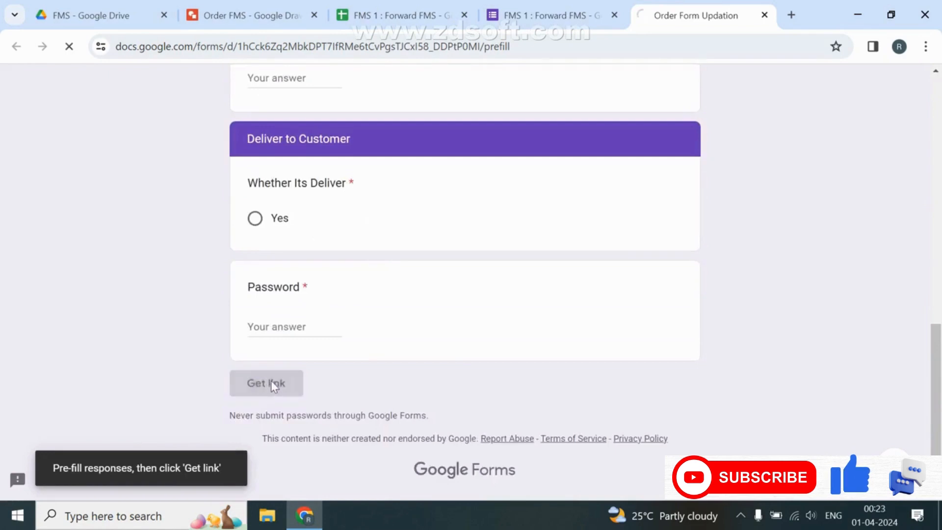
{"action": "left_click", "coordinate": [313, 466]}
Enter an ARRAYFORMULA HYPERLINK in Dashboard C2 using the pasted prefill URL with column B as step.
{"action": "left_click", "coordinate": [398, 16]}
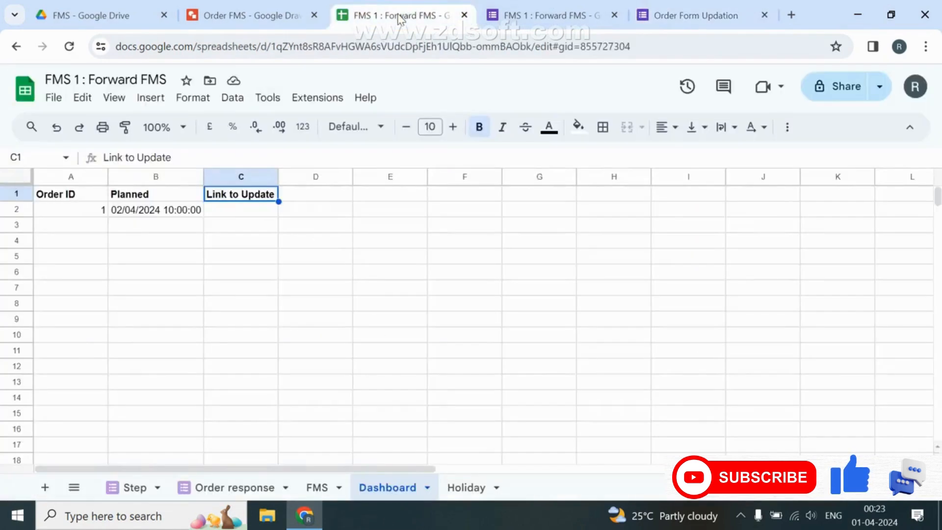
{"action": "left_click", "coordinate": [245, 214]}
{"action": "type", "text": "=ARRAYFORMULA("}
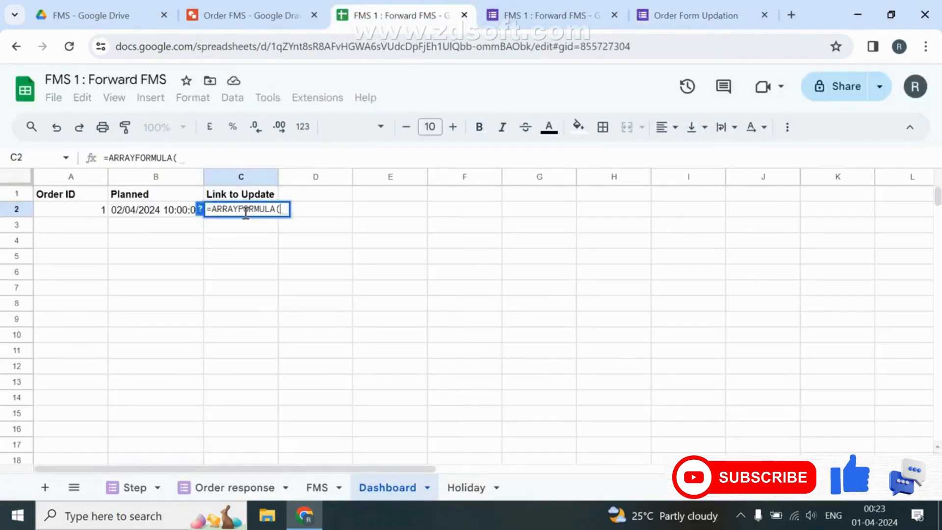
{"action": "type", "text": "IF(A2:"}
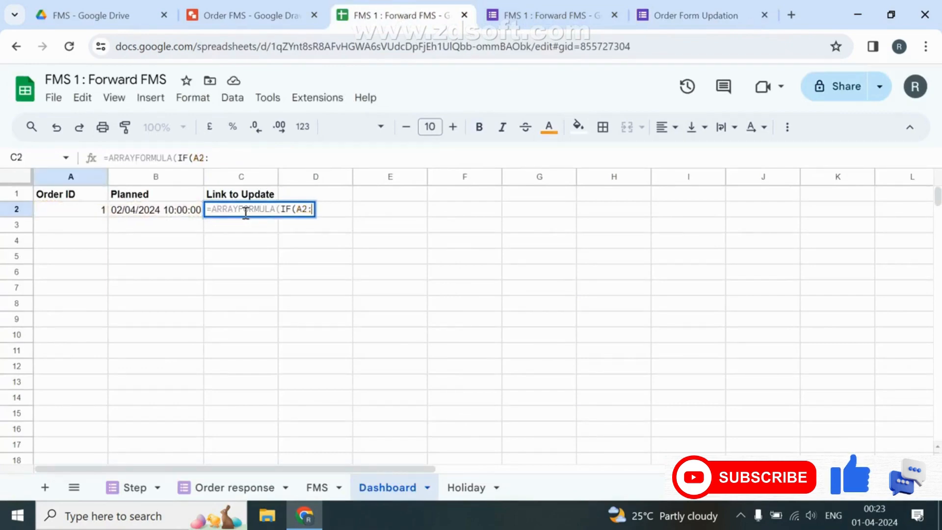
{"action": "type", "text": "A=\"\",\"\""}
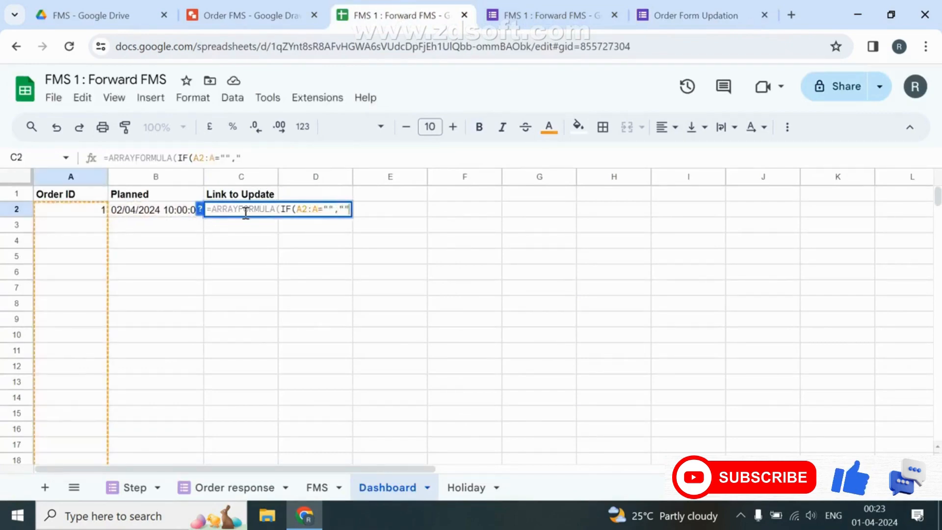
{"action": "type", "text": ",HYPERLINK("}
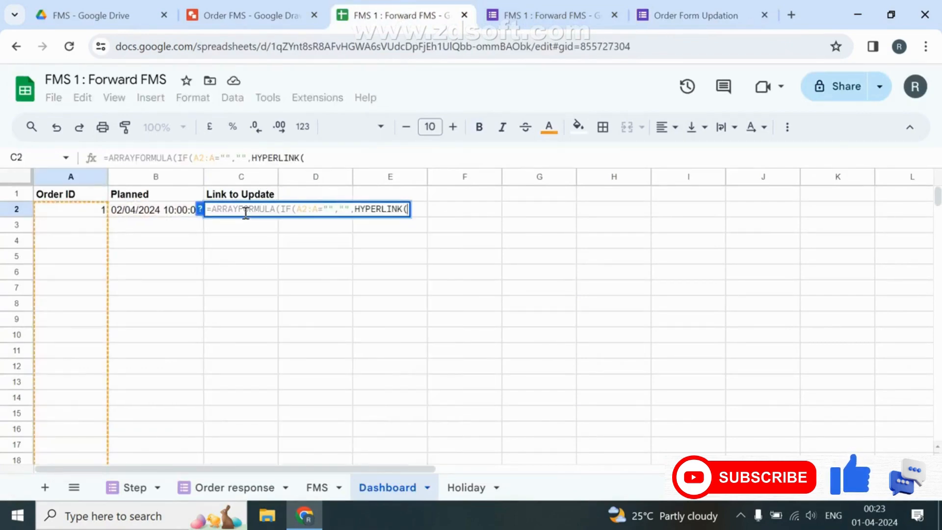
{"action": "type", "text": "\"\""}
{"action": "key", "text": "ctrl+v"}
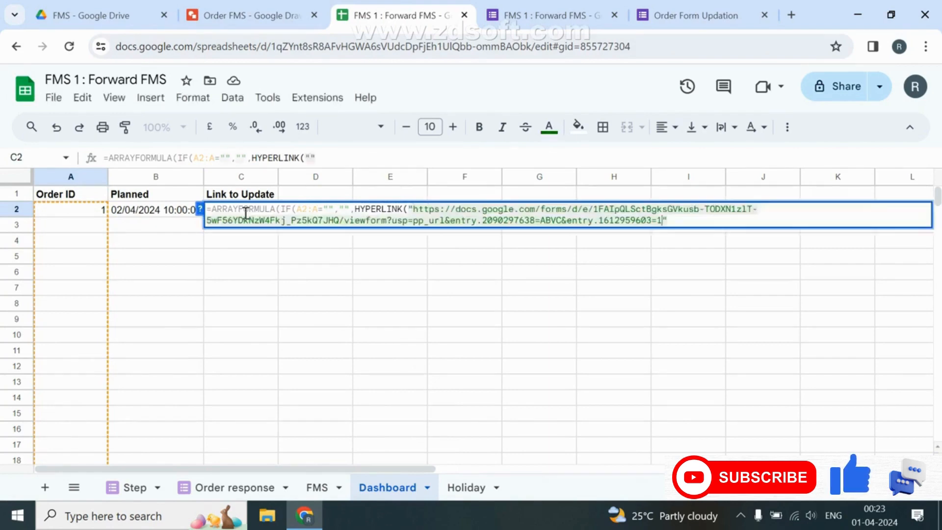
{"action": "key", "text": "shift+Left"}
{"action": "key", "text": "BackSpace"}
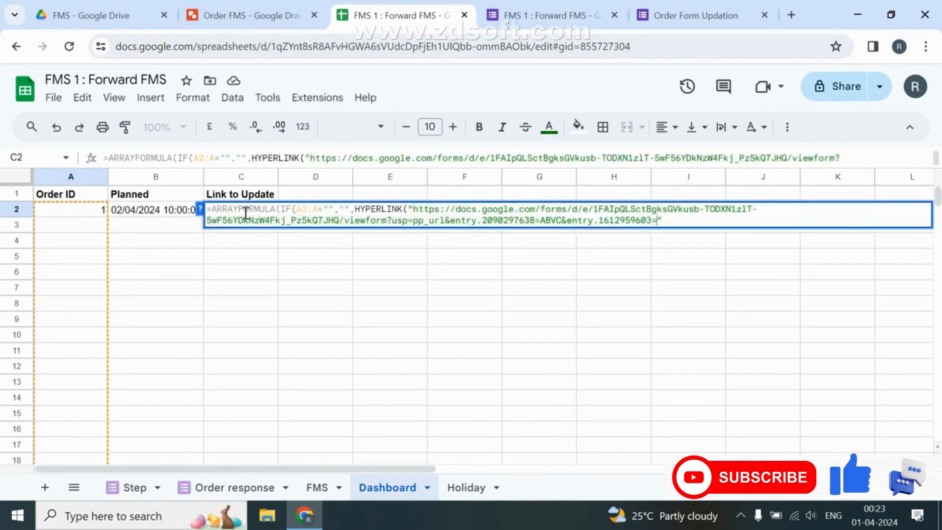
{"action": "type", "text": "\"&&"}
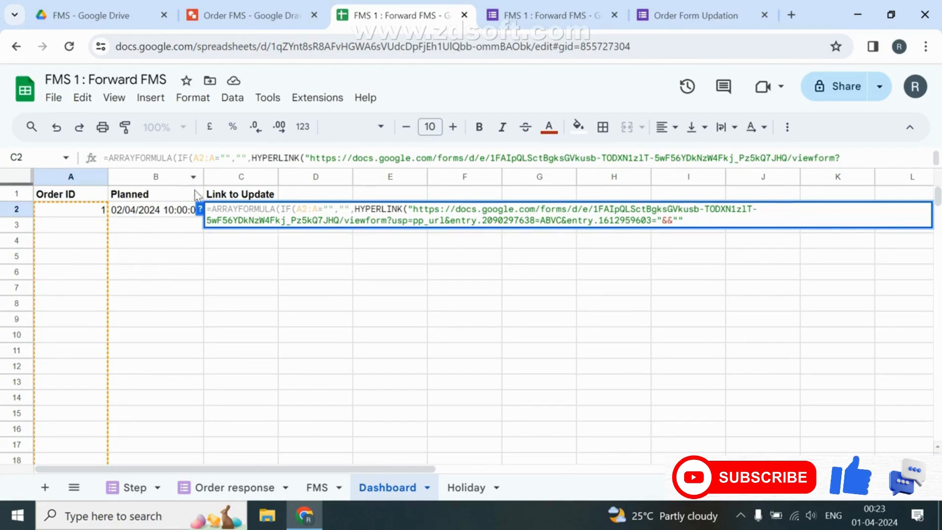
{"action": "left_click", "coordinate": [164, 177]}
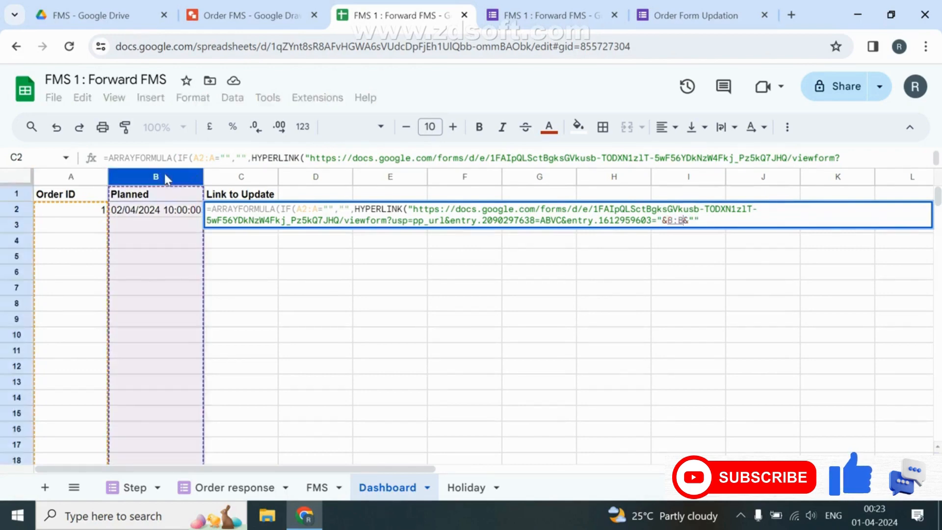
{"action": "right_click", "coordinate": [165, 178]}
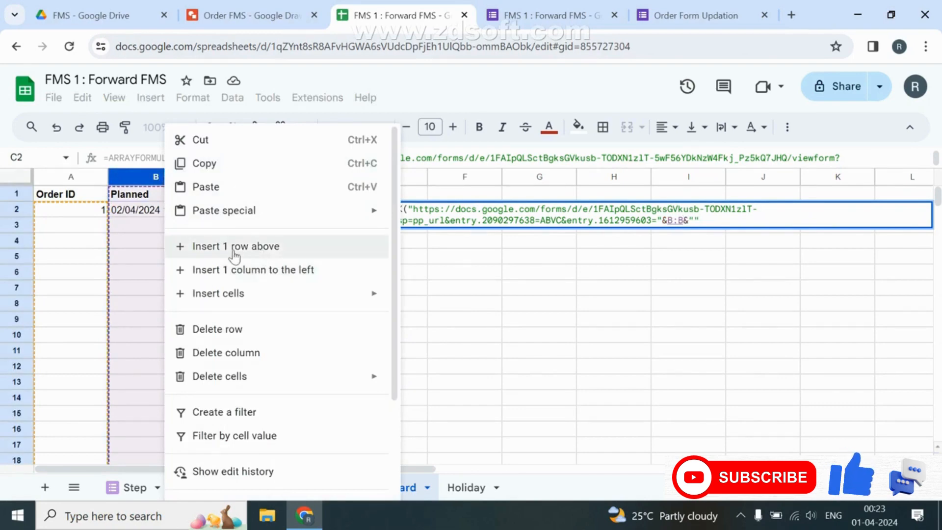
{"action": "left_click", "coordinate": [686, 238]}
{"action": "key", "text": "Return"}
Insert a 'Step Number' column to the right of Planned on the Dashboard.
{"action": "left_click", "coordinate": [159, 175]}
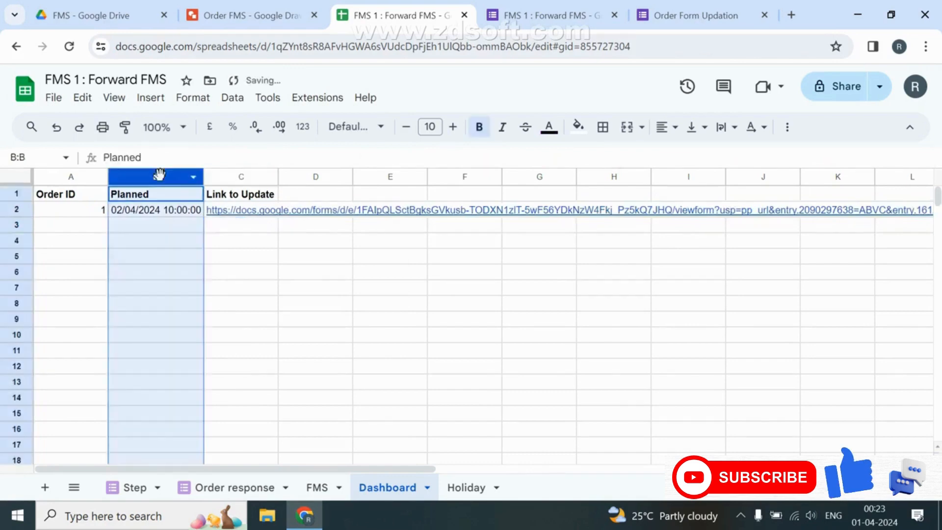
{"action": "right_click", "coordinate": [160, 174]}
{"action": "left_click", "coordinate": [252, 269]}
{"action": "left_click", "coordinate": [234, 196]}
{"action": "type", "text": "St"}
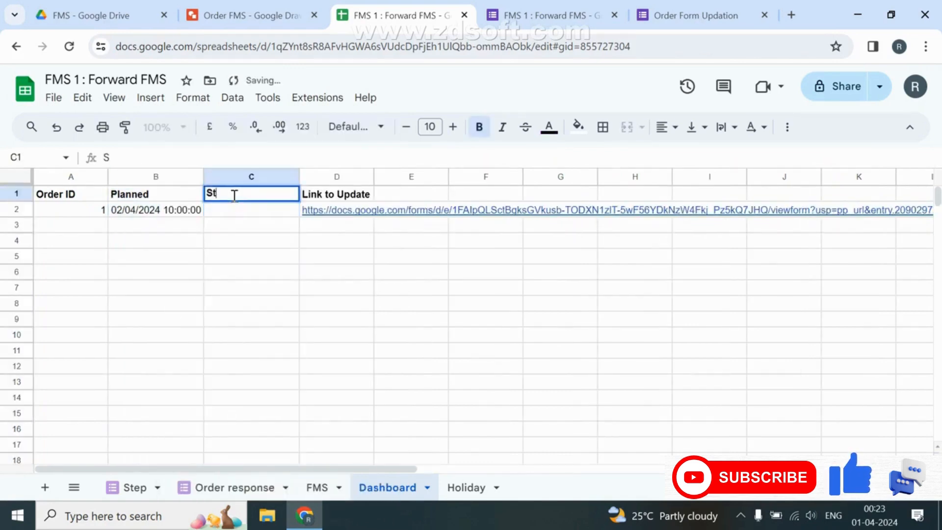
{"action": "type", "text": "ep Number"}
{"action": "key", "text": "Return"}
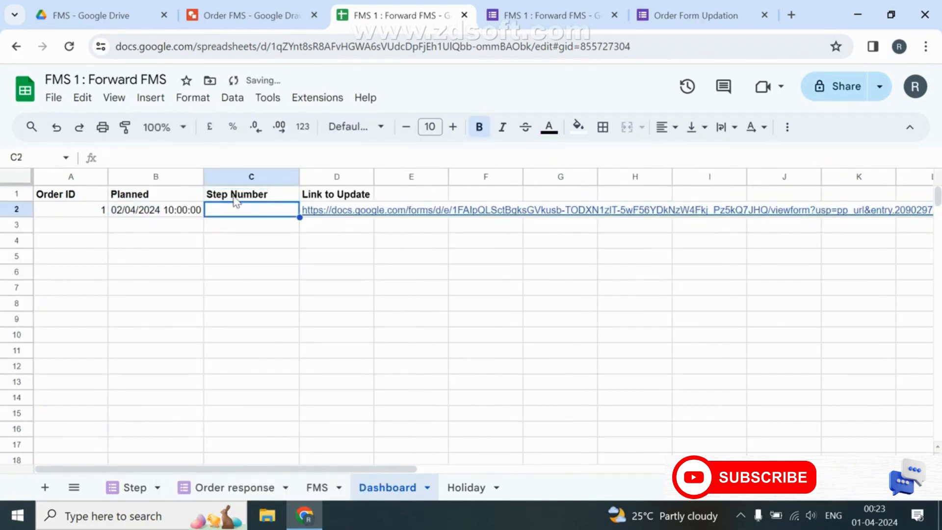
Change D2's link formula to use column C for the step and A2's order ID instead of ABVC.
{"action": "left_click", "coordinate": [357, 217]}
{"action": "double_click", "coordinate": [359, 216]}
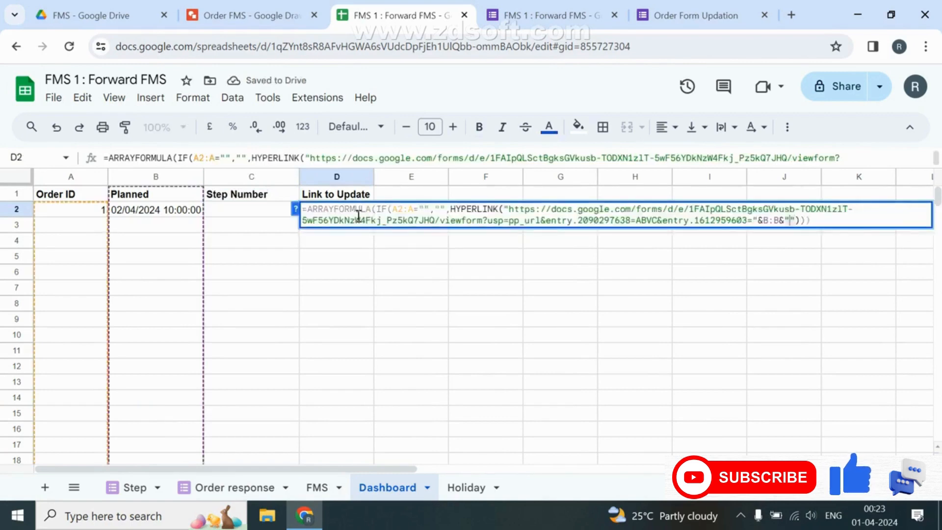
{"action": "key", "text": "Left"}
{"action": "key", "text": "Left"}
{"action": "key", "text": "BackSpace"}
{"action": "type", "text": "C"}
{"action": "key", "text": "Left"}
{"action": "key", "text": "Left"}
{"action": "key", "text": "BackSpace"}
{"action": "type", "text": "C"}
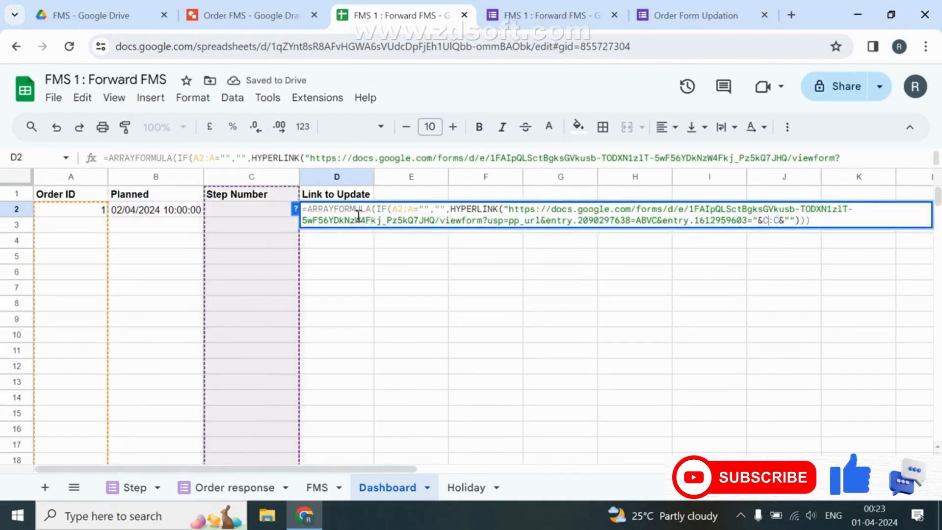
{"action": "key", "text": "Left"}
{"action": "key", "text": "Left"}
{"action": "key", "text": "Left"}
{"action": "key", "text": "Left"}
{"action": "key", "text": "Left"}
{"action": "key", "text": "Left"}
{"action": "key", "text": "Left"}
{"action": "key", "text": "Left"}
{"action": "key", "text": "Left"}
{"action": "key", "text": "Left"}
{"action": "key", "text": "Left"}
{"action": "key", "text": "Left"}
{"action": "key", "text": "Left"}
{"action": "key", "text": "Left"}
{"action": "key", "text": "Left"}
{"action": "key", "text": "Left"}
{"action": "key", "text": "Left"}
{"action": "key", "text": "Left"}
{"action": "key", "text": "Left"}
{"action": "key", "text": "Left"}
{"action": "key", "text": "shift+Left"}
{"action": "key", "text": "shift+Left"}
{"action": "key", "text": "shift+Left"}
{"action": "key", "text": "shift+Left"}
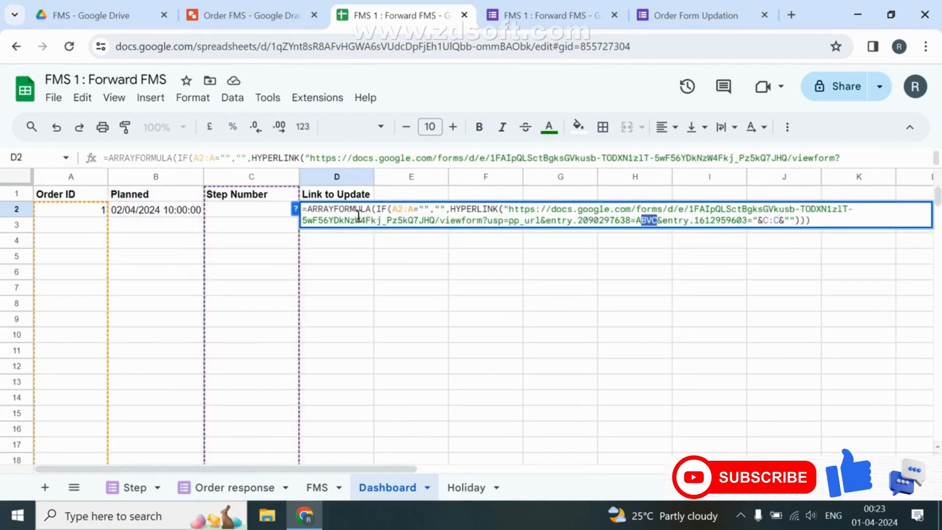
{"action": "type", "text": "\"&A2"}
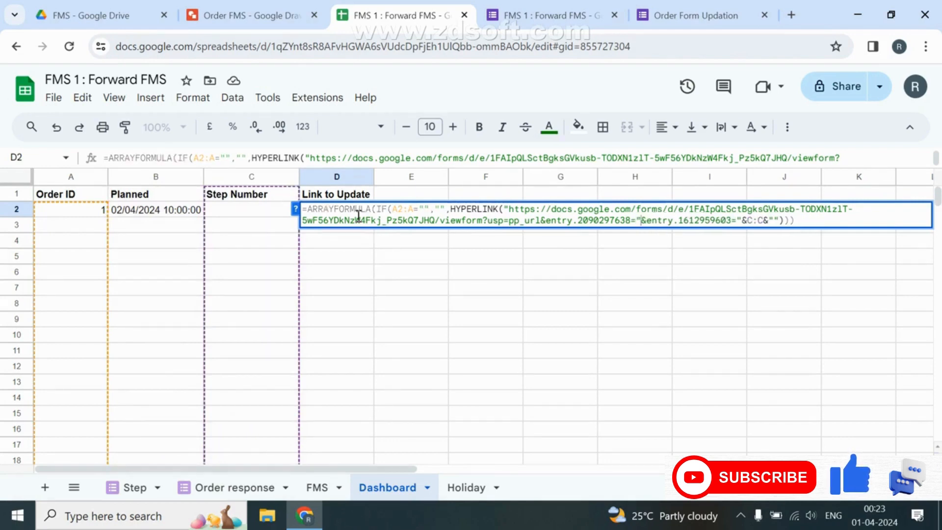
{"action": "type", "text": "&"}
{"action": "key", "text": "Left"}
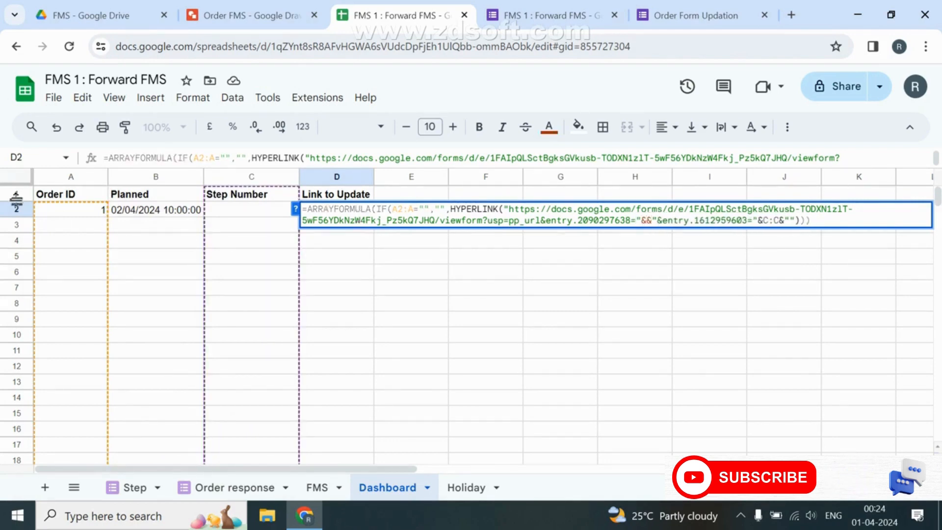
{"action": "left_click", "coordinate": [67, 216]}
{"action": "key", "text": "Return"}
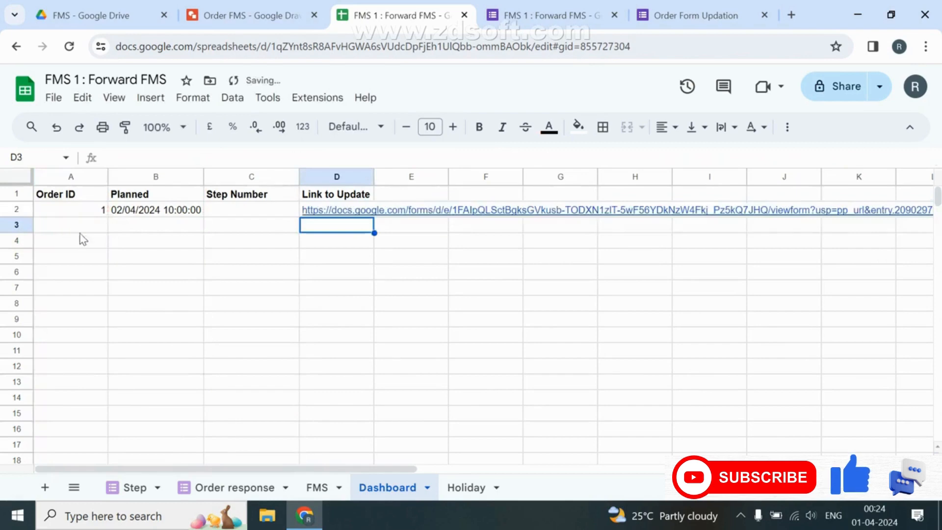
Edit A2's QUERY to add a constant step column 1 with a blank label (label 1 '').
{"action": "double_click", "coordinate": [102, 211]}
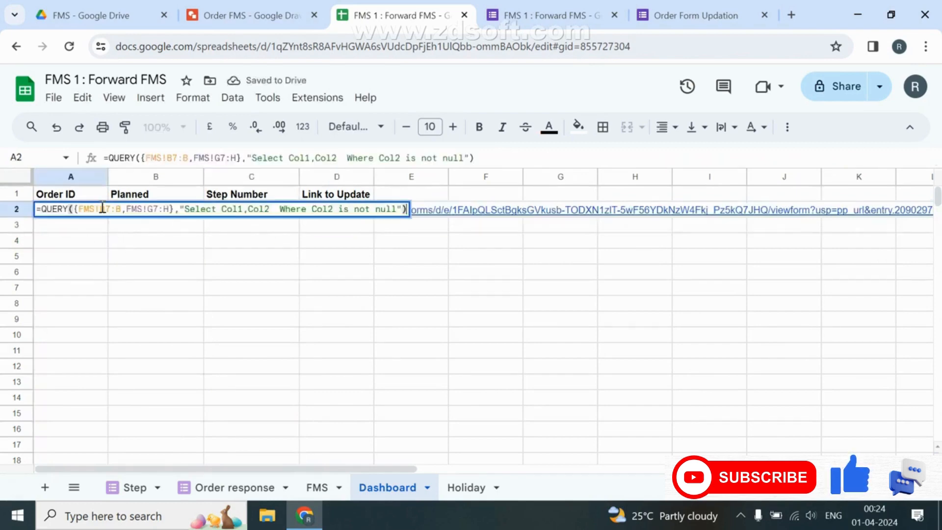
{"action": "left_click", "coordinate": [274, 210]}
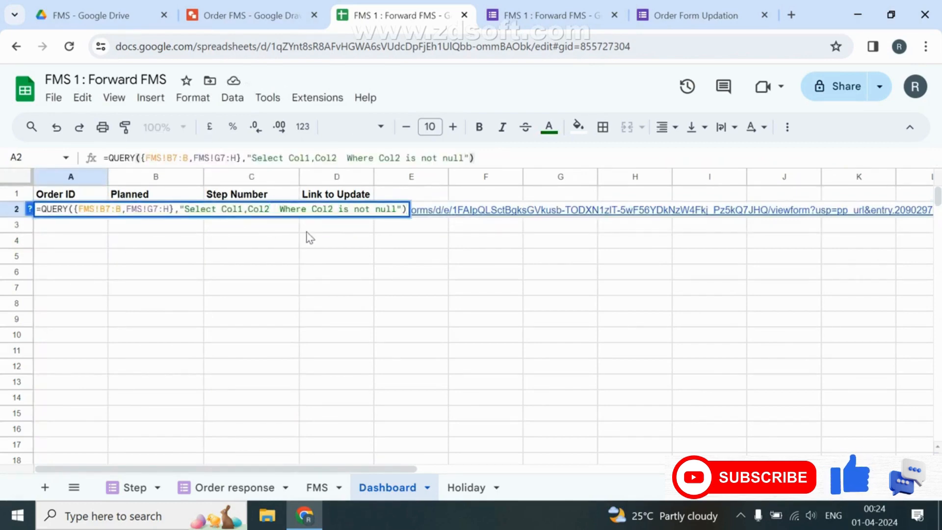
{"action": "type", "text": ","}
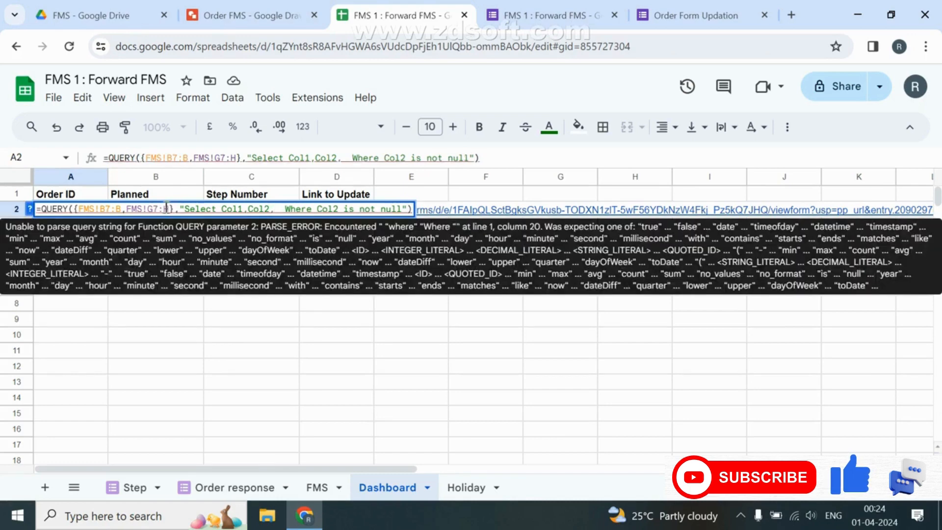
{"action": "type", "text": "Col3"}
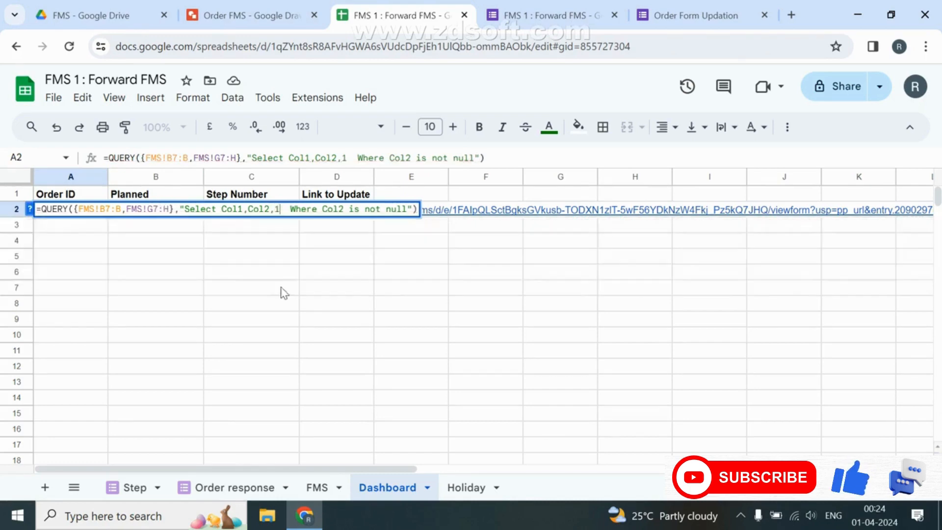
{"action": "key", "text": "Return"}
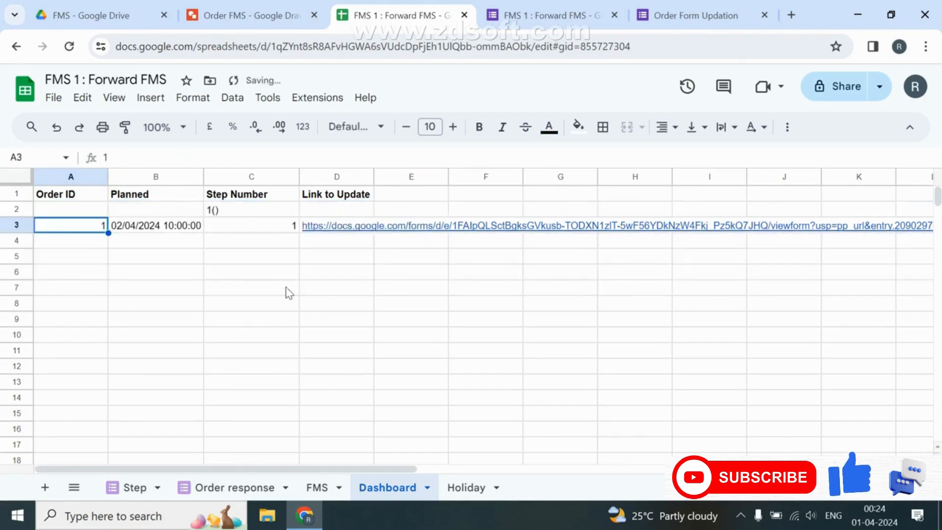
{"action": "left_click", "coordinate": [228, 213]}
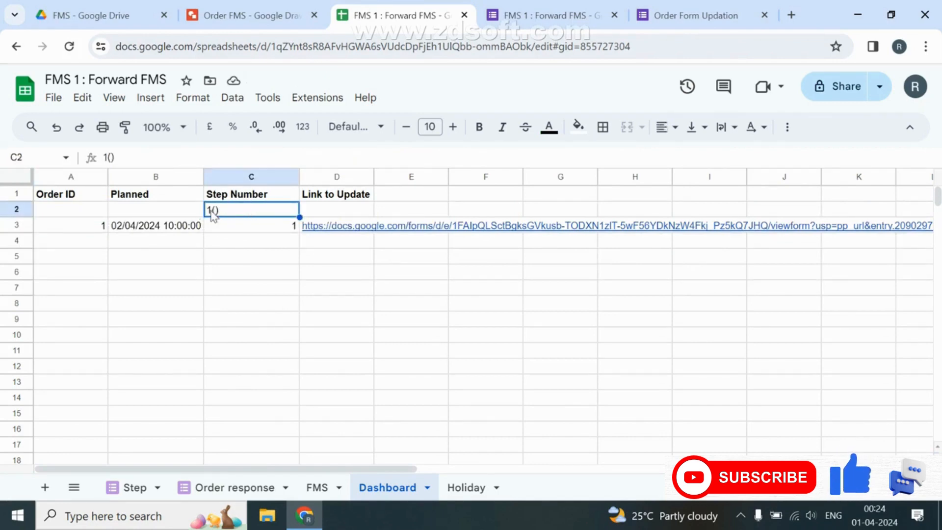
{"action": "left_click", "coordinate": [93, 212]}
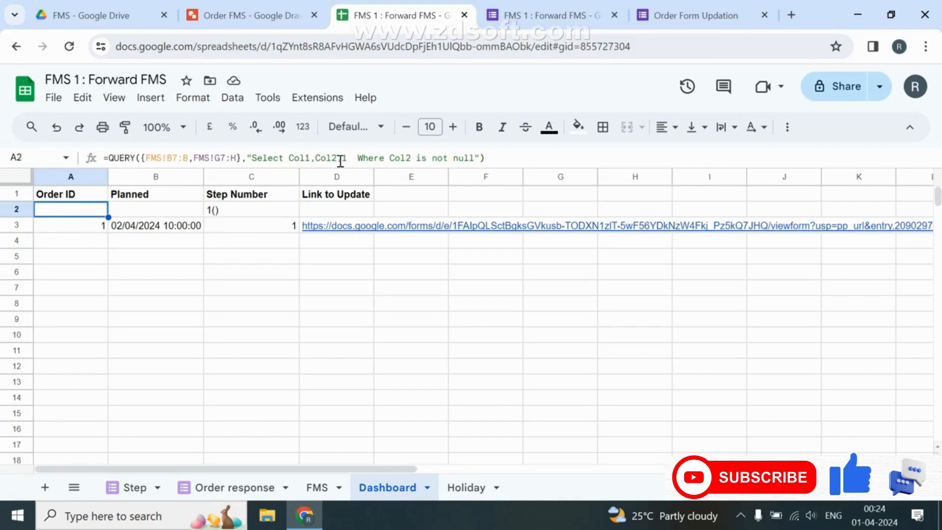
{"action": "left_click", "coordinate": [475, 156]}
{"action": "type", "text": "label"}
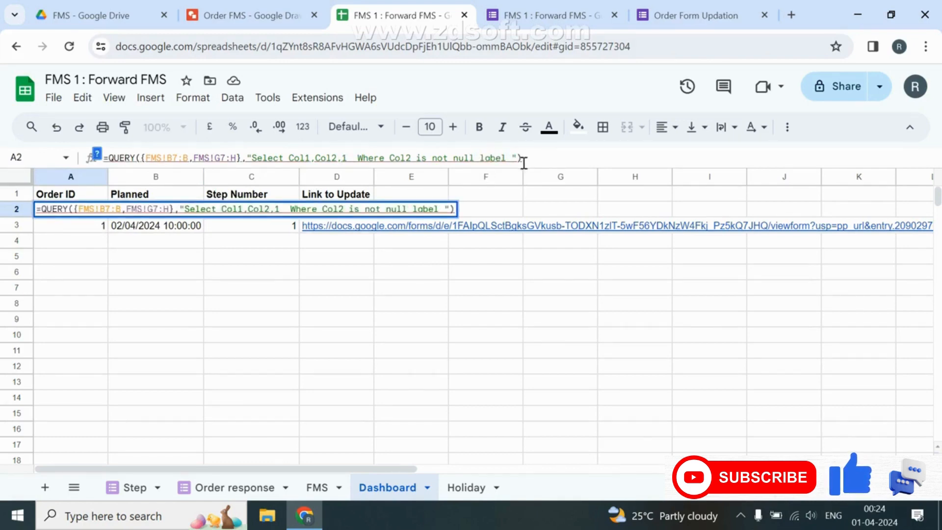
{"action": "type", "text": " 1 ''"}
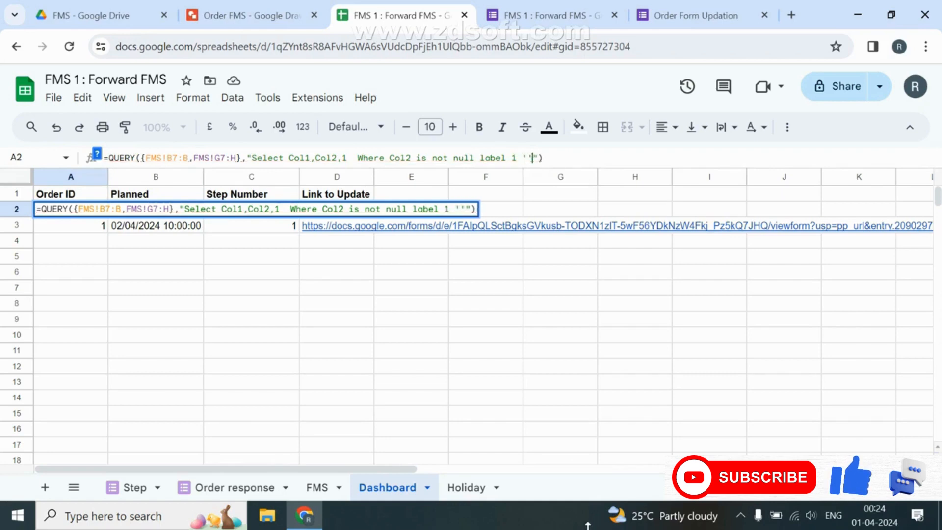
{"action": "key", "text": "Return"}
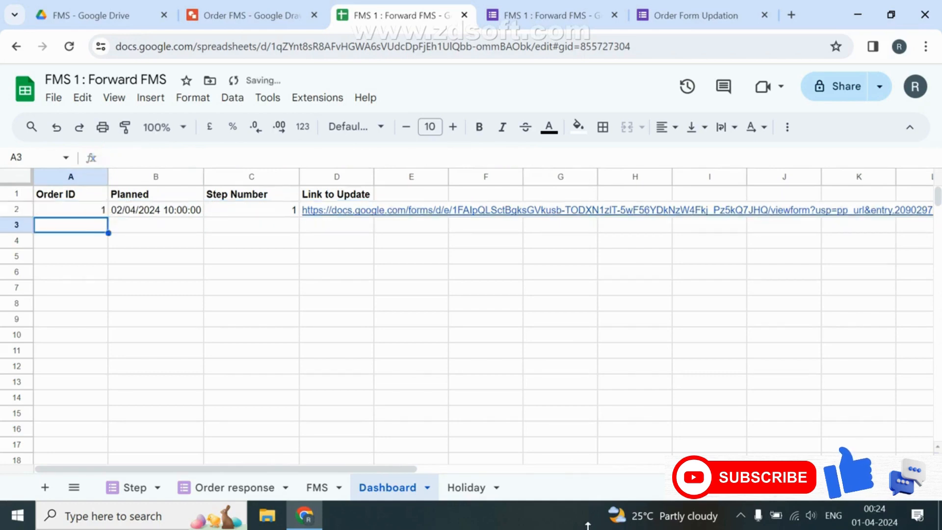
{"action": "left_click", "coordinate": [87, 212]}
{"action": "left_click_drag", "start_coordinate": [88, 216], "coordinate": [268, 223]}
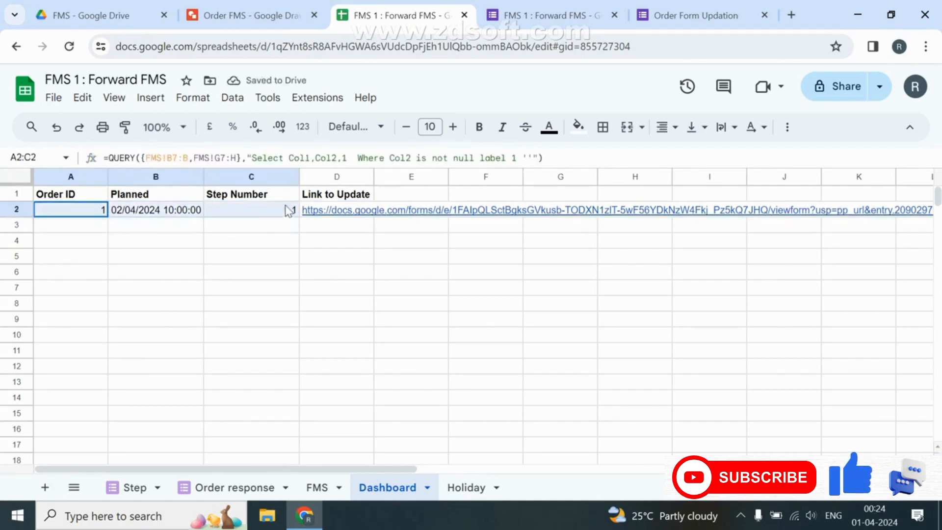
{"action": "left_click", "coordinate": [346, 215]}
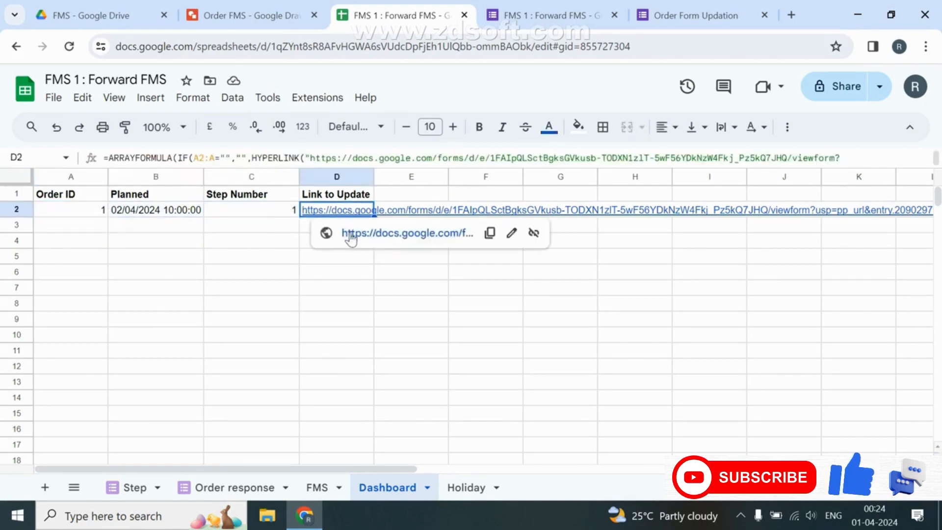
Test D2's step link by opening the update form and checking its Step Number choices.
{"action": "left_click", "coordinate": [352, 232]}
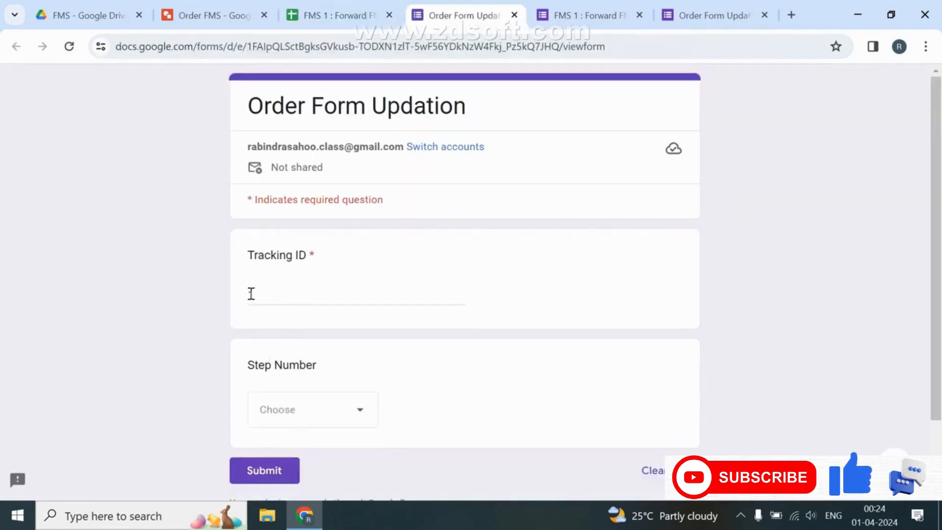
{"action": "left_click", "coordinate": [328, 419]}
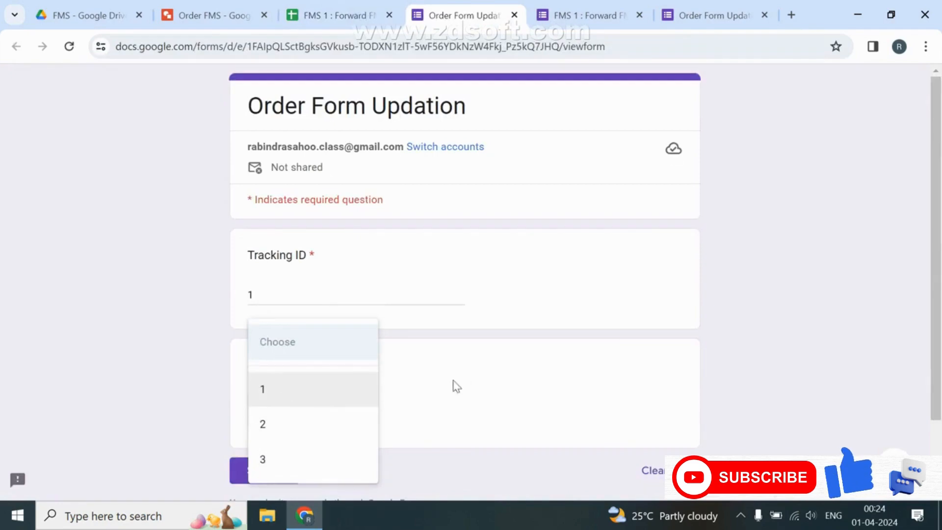
{"action": "left_click", "coordinate": [472, 386]}
{"action": "left_click", "coordinate": [349, 3]}
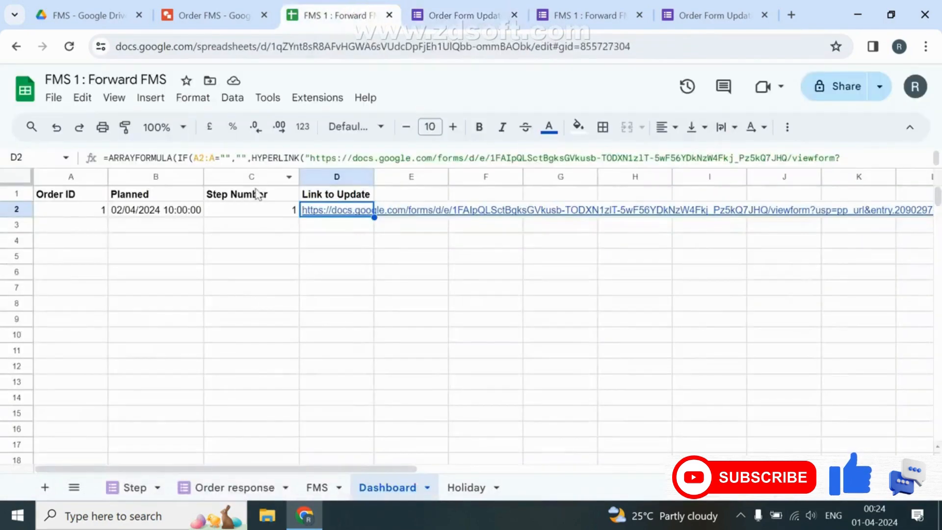
Re-enter D2's link formula so the column C step reference takes effect.
{"action": "double_click", "coordinate": [361, 210]}
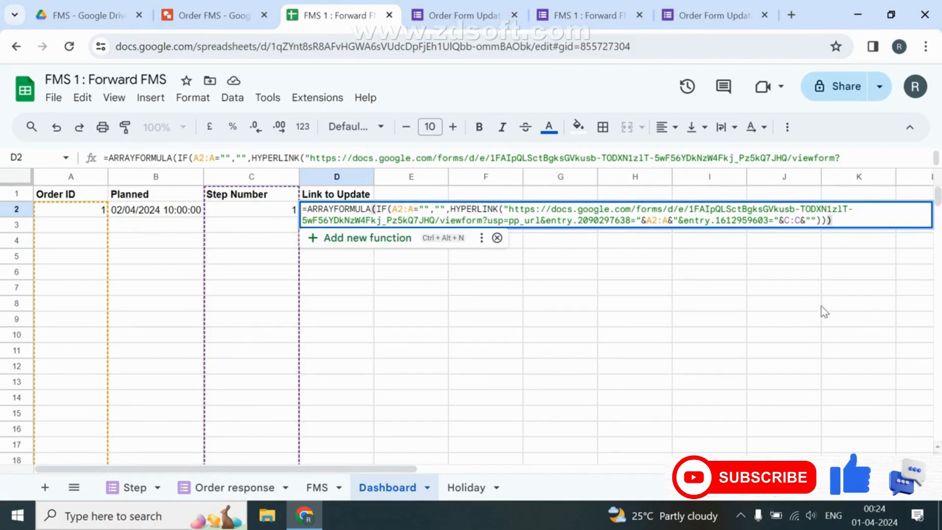
{"action": "left_click", "coordinate": [789, 219]}
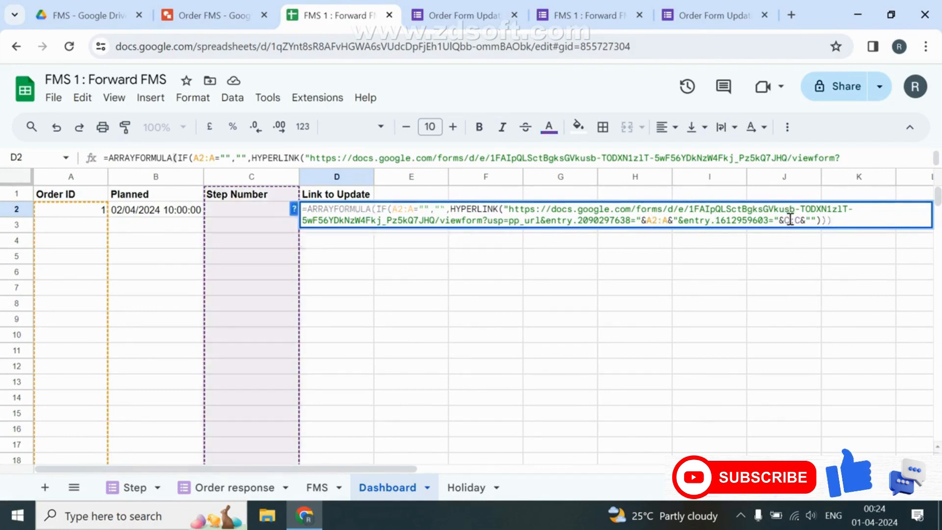
{"action": "key", "text": "Return"}
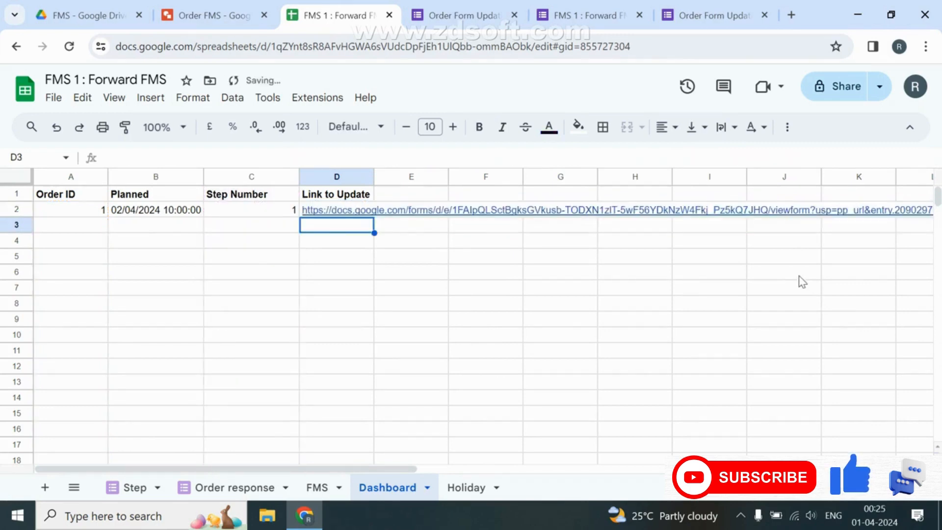
{"action": "left_click", "coordinate": [391, 211]}
Submit a test update response through D2's link for Tracking ID 1 at Step Number 1.
{"action": "left_click", "coordinate": [393, 234]}
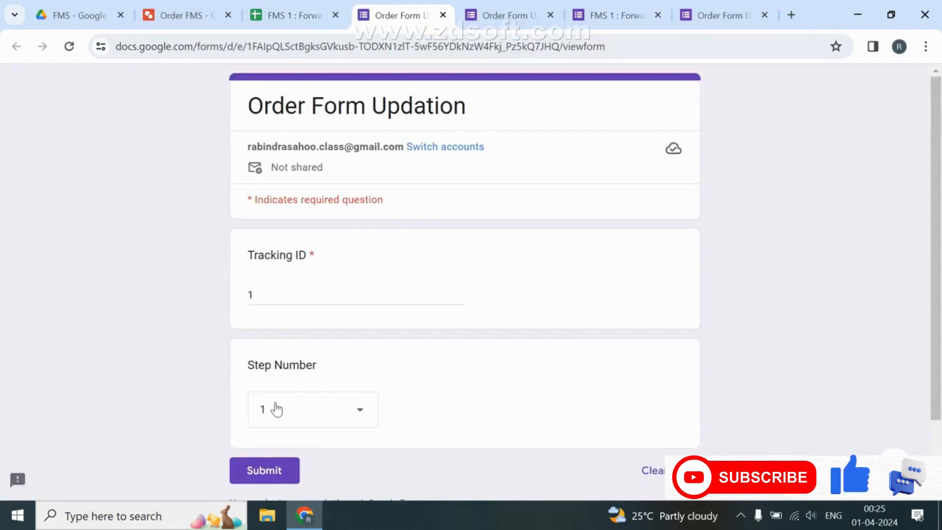
{"action": "left_click", "coordinate": [278, 297]}
{"action": "type", "text": "111"}
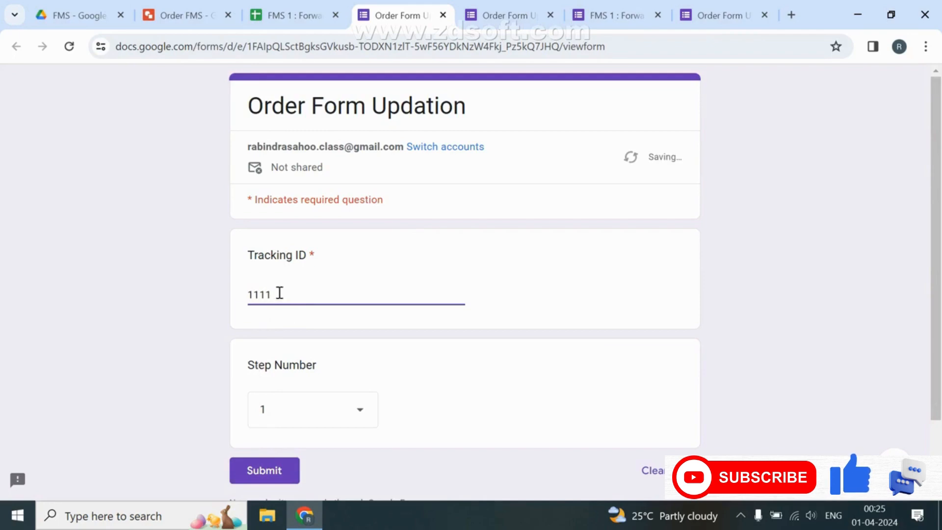
{"action": "left_click_drag", "start_coordinate": [279, 292], "coordinate": [258, 297]}
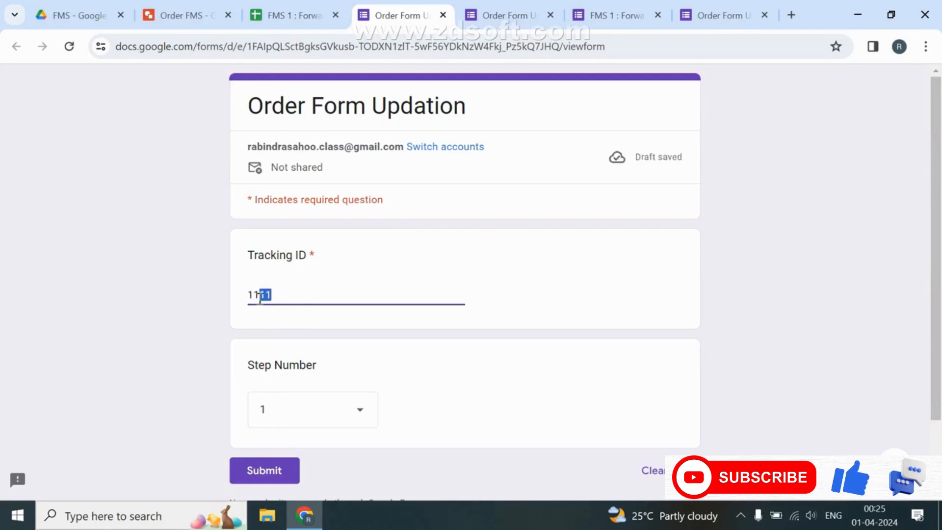
{"action": "left_click", "coordinate": [250, 467]}
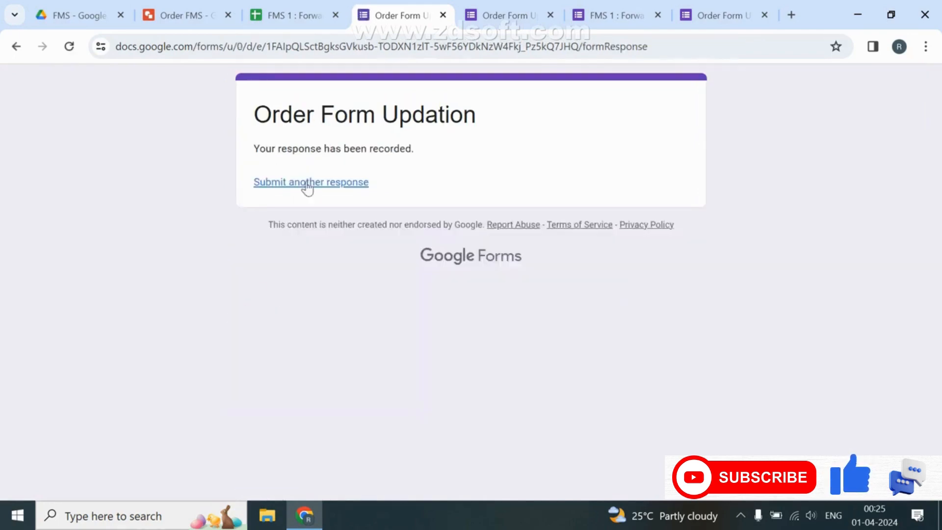
{"action": "left_click", "coordinate": [505, 19]}
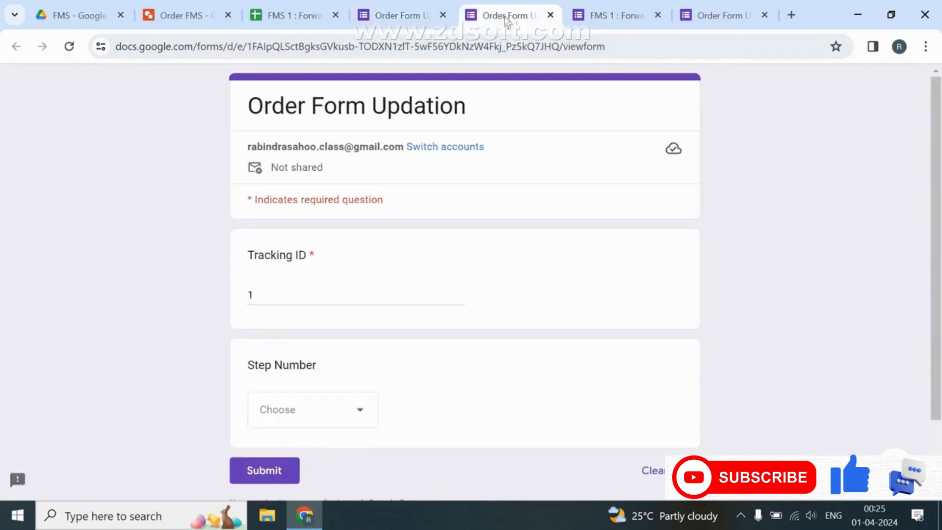
{"action": "left_click", "coordinate": [710, 15]}
{"action": "right_click", "coordinate": [710, 15]}
Turn on 'Go to section based on answer' for the Step Number question in FMS 1.
{"action": "left_click", "coordinate": [607, 20]}
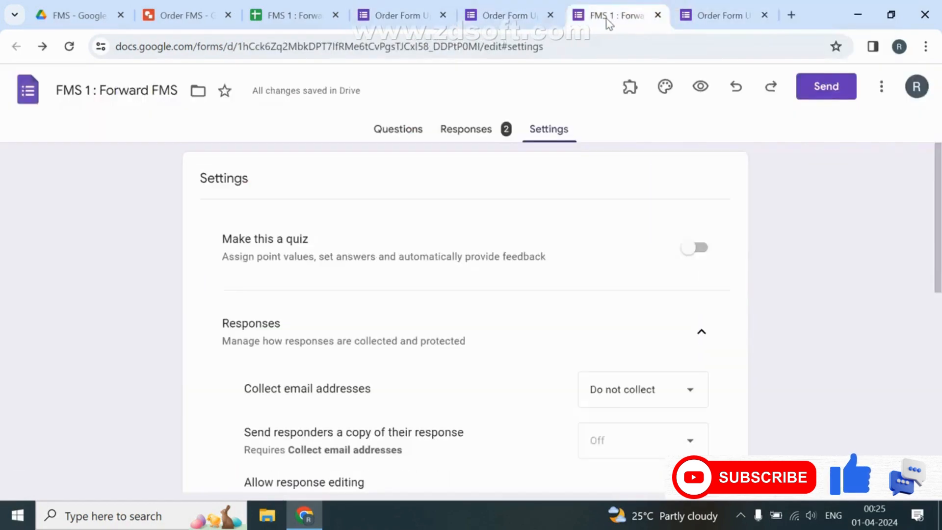
{"action": "left_click", "coordinate": [420, 132]}
{"action": "scroll", "coordinate": [382, 295], "scroll_direction": "down", "scroll_amount": 5}
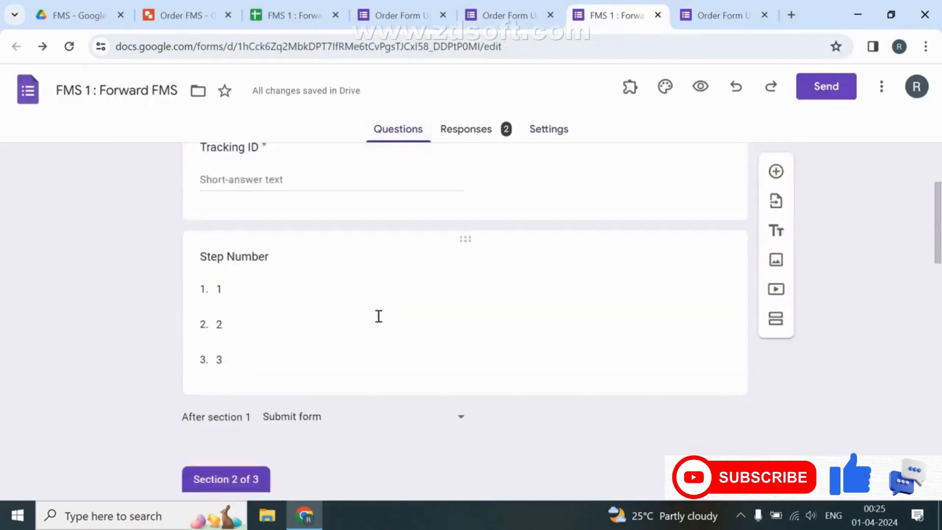
{"action": "left_click", "coordinate": [377, 314]}
{"action": "left_click", "coordinate": [713, 445]}
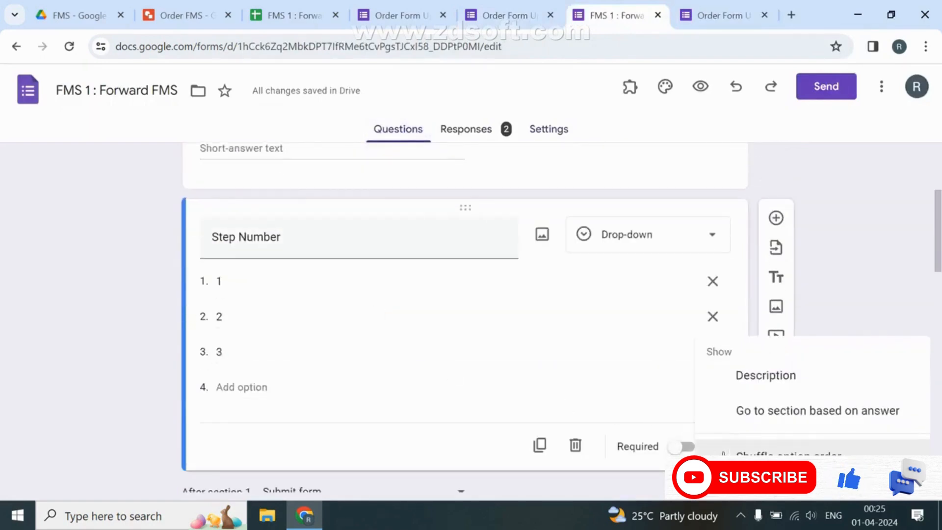
{"action": "left_click", "coordinate": [782, 411]}
Route answer 1 to Dispatch the Product, 2 to Deliver to Customer, and 3 to Submit form.
{"action": "left_click", "coordinate": [531, 280]}
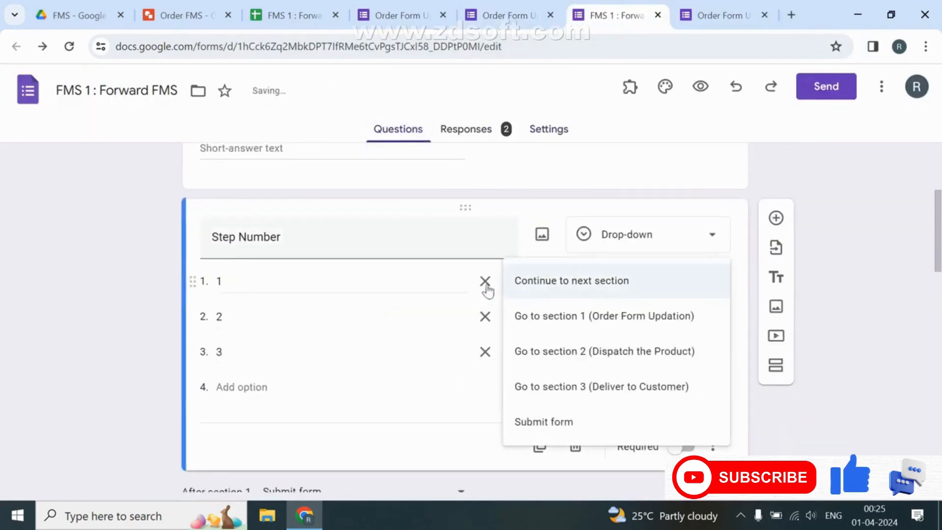
{"action": "left_click", "coordinate": [589, 317]}
{"action": "left_click", "coordinate": [562, 319]}
{"action": "left_click", "coordinate": [604, 390]}
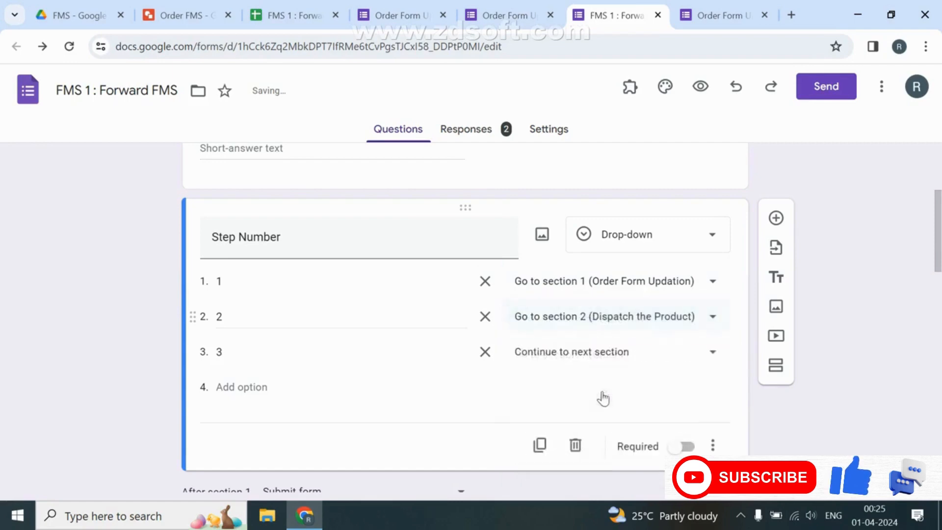
{"action": "left_click", "coordinate": [592, 328]}
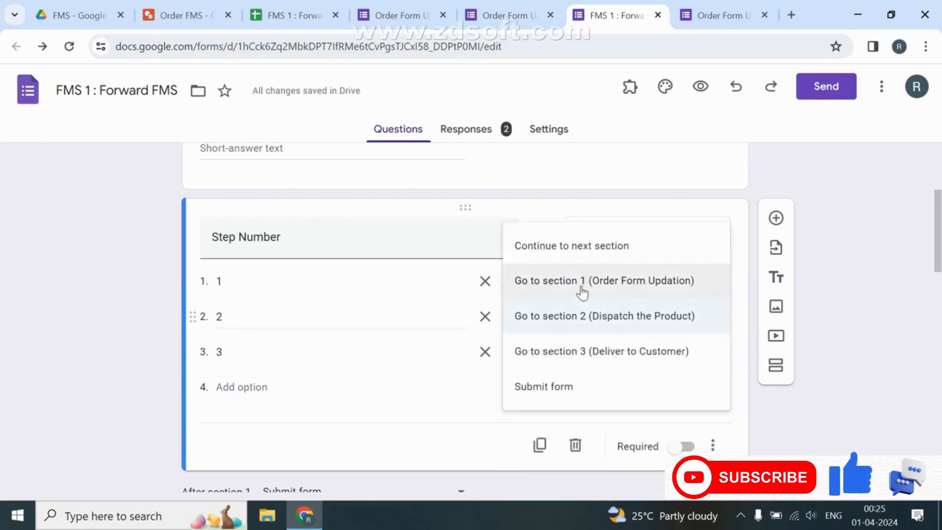
{"action": "left_click", "coordinate": [548, 318]}
{"action": "left_click", "coordinate": [551, 281]}
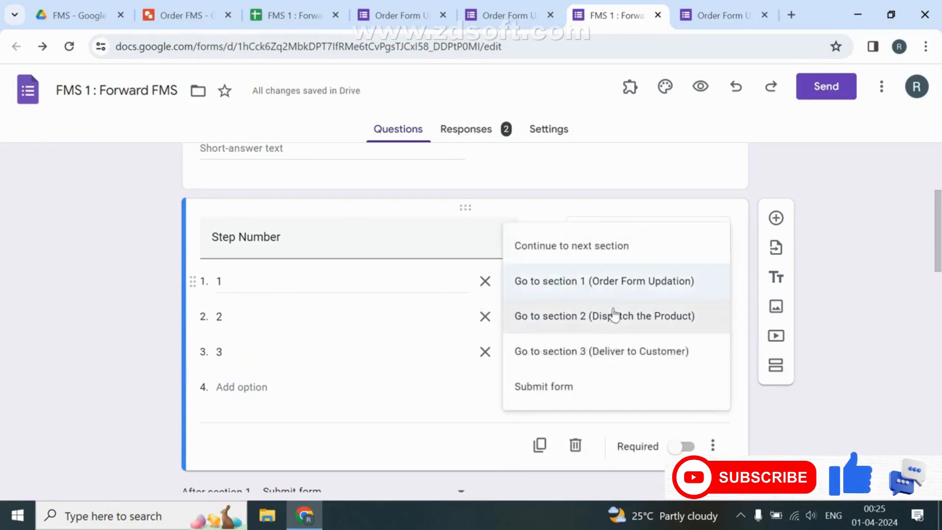
{"action": "left_click", "coordinate": [638, 324]}
{"action": "left_click", "coordinate": [559, 323]}
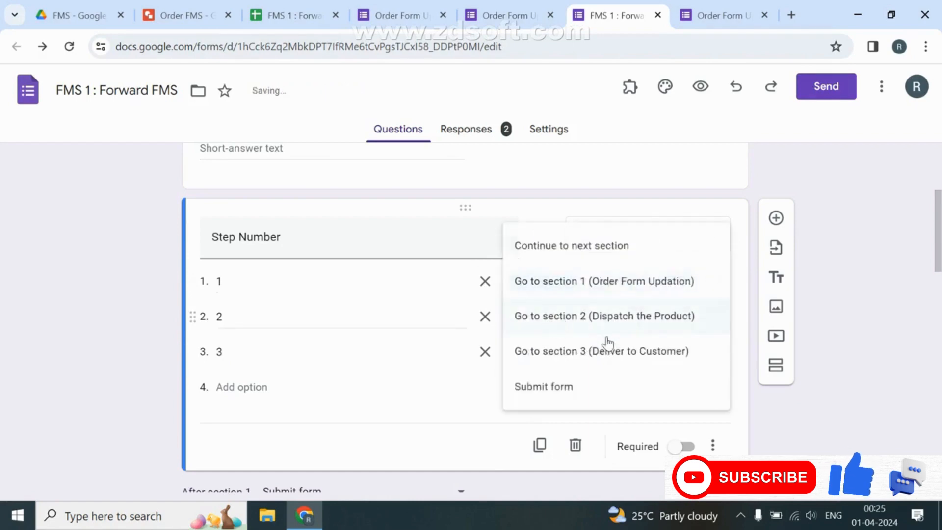
{"action": "left_click", "coordinate": [630, 360]}
{"action": "left_click", "coordinate": [630, 360]}
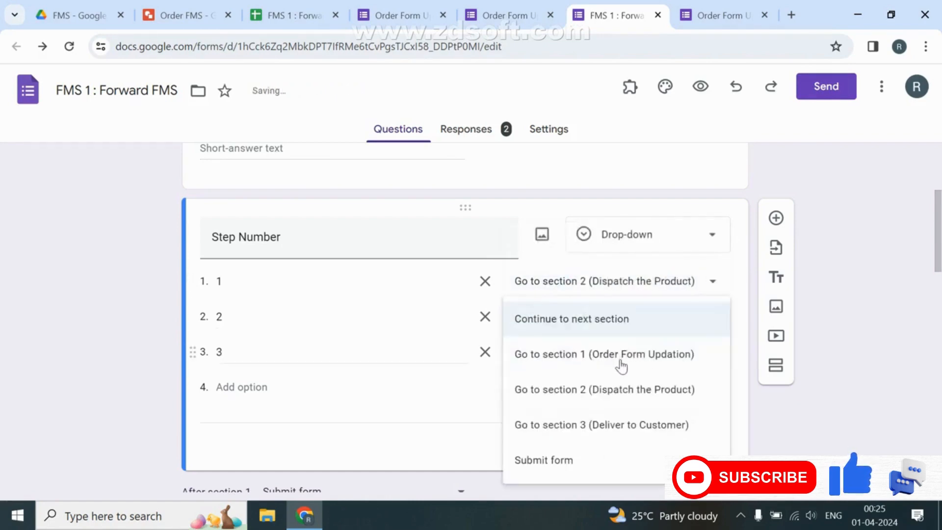
{"action": "left_click", "coordinate": [562, 456]}
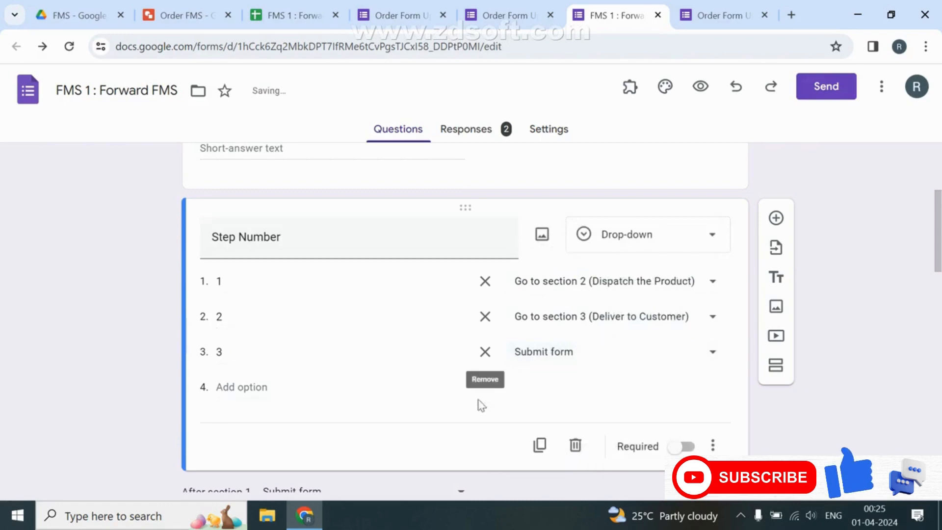
{"action": "left_click", "coordinate": [417, 15]}
Open order 1's update link and continue to the Dispatch the Product section.
{"action": "left_click", "coordinate": [716, 15]}
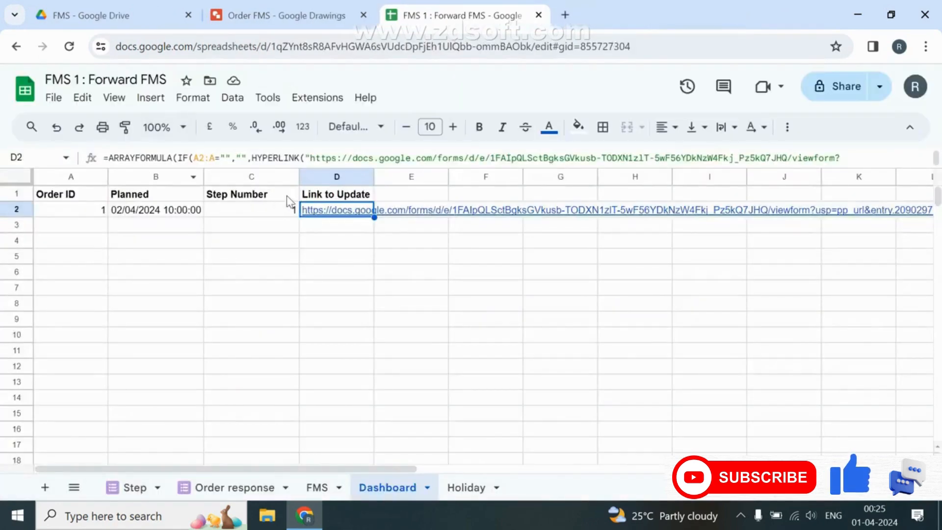
{"action": "mouse_move", "coordinate": [324, 211]}
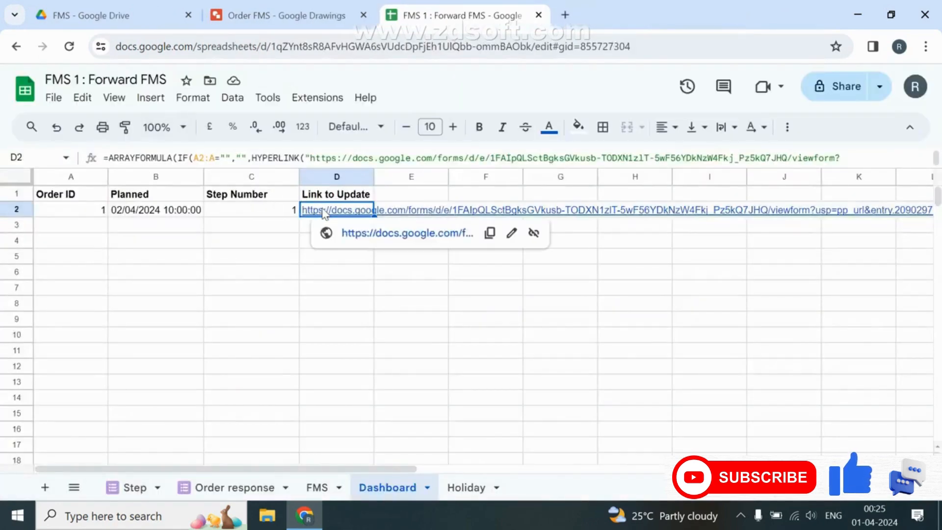
{"action": "left_click", "coordinate": [376, 238]}
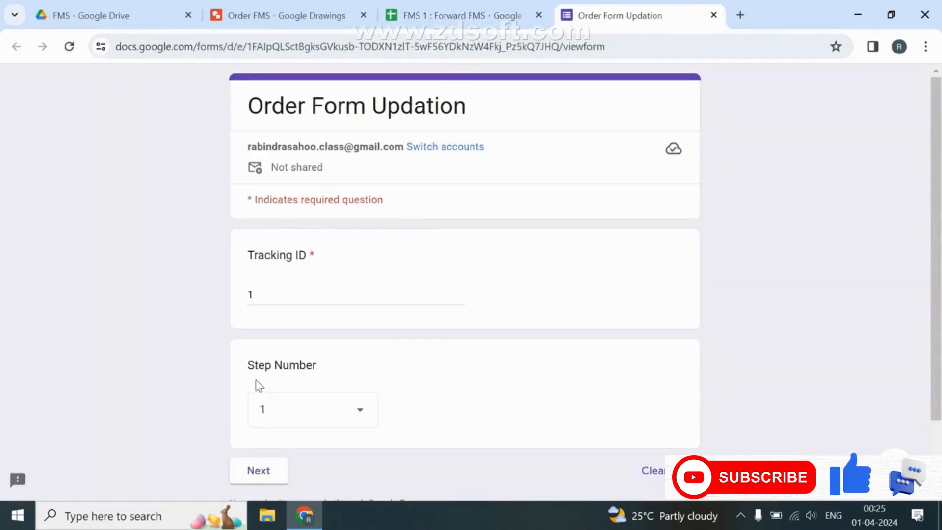
{"action": "scroll", "coordinate": [265, 355], "scroll_direction": "down", "scroll_amount": 2}
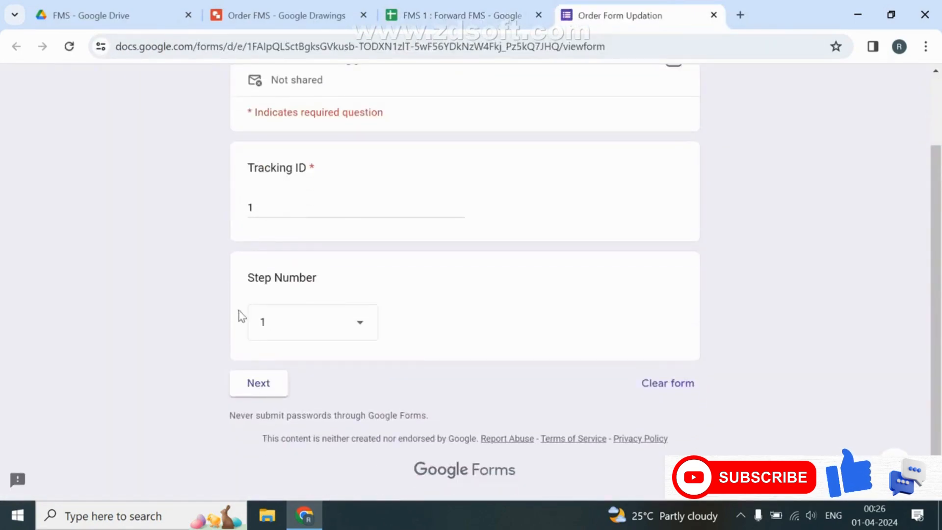
{"action": "left_click", "coordinate": [258, 384]}
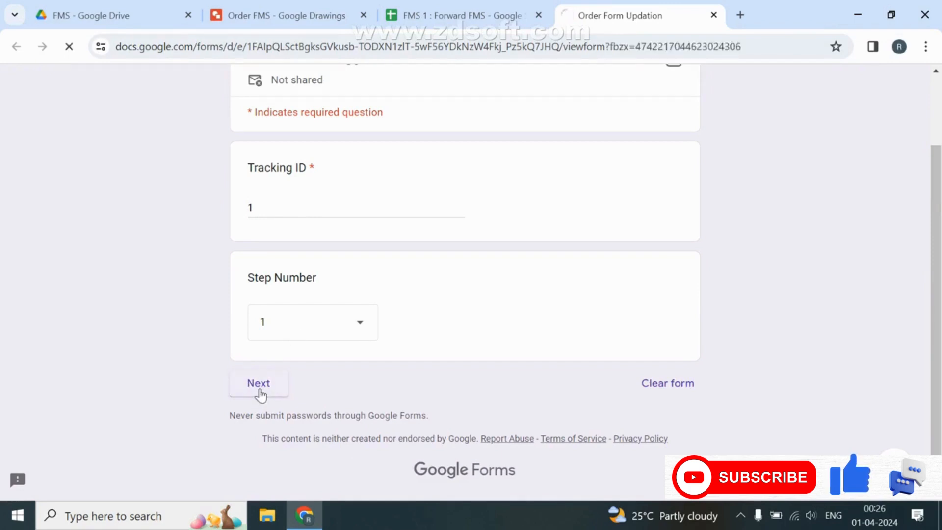
Fill in the transporter's name, contact number and password, submit, and close the form tab.
{"action": "scroll", "coordinate": [348, 313], "scroll_direction": "down", "scroll_amount": 2}
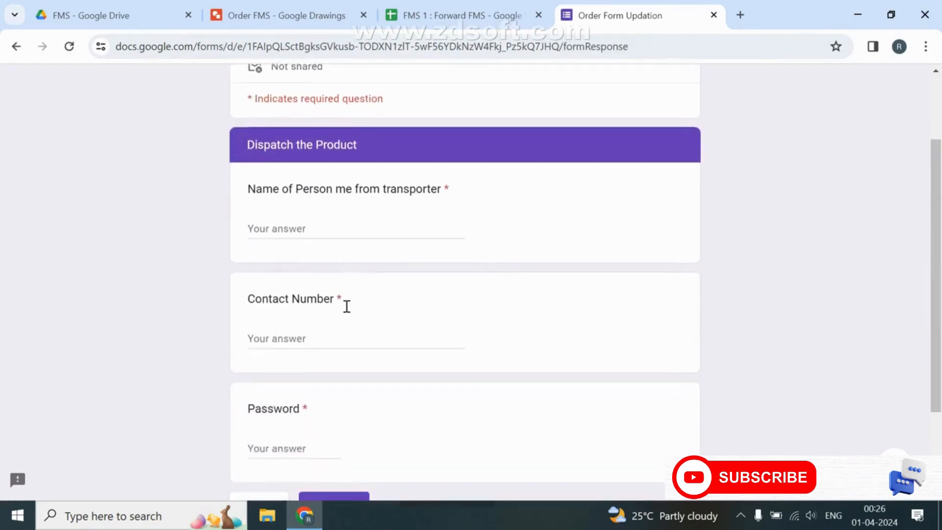
{"action": "left_click", "coordinate": [330, 216]}
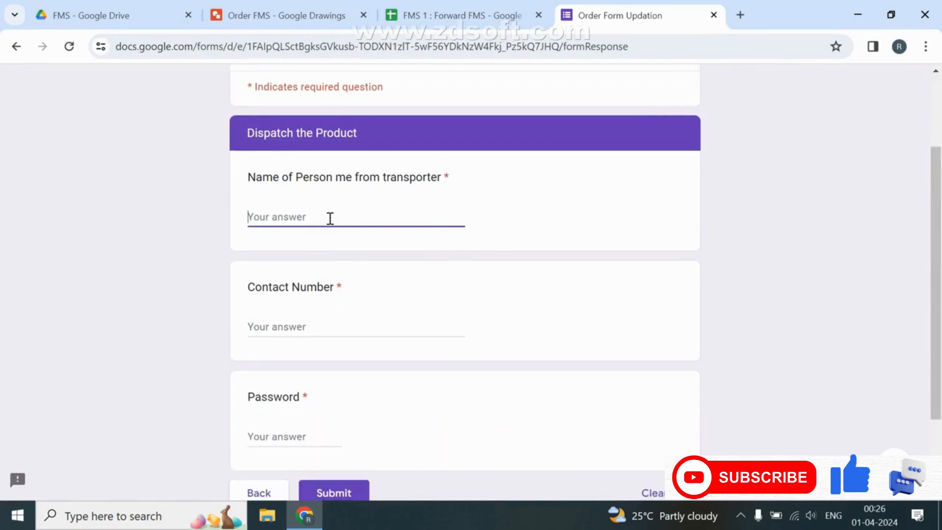
{"action": "type", "text": "Harish"}
{"action": "key", "text": "Tab"}
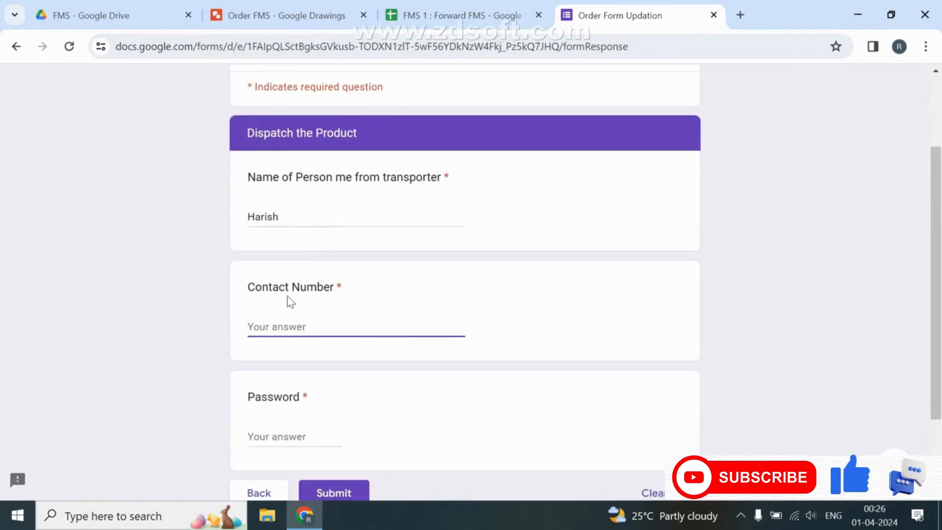
{"action": "scroll", "coordinate": [269, 326], "scroll_direction": "down", "scroll_amount": 2}
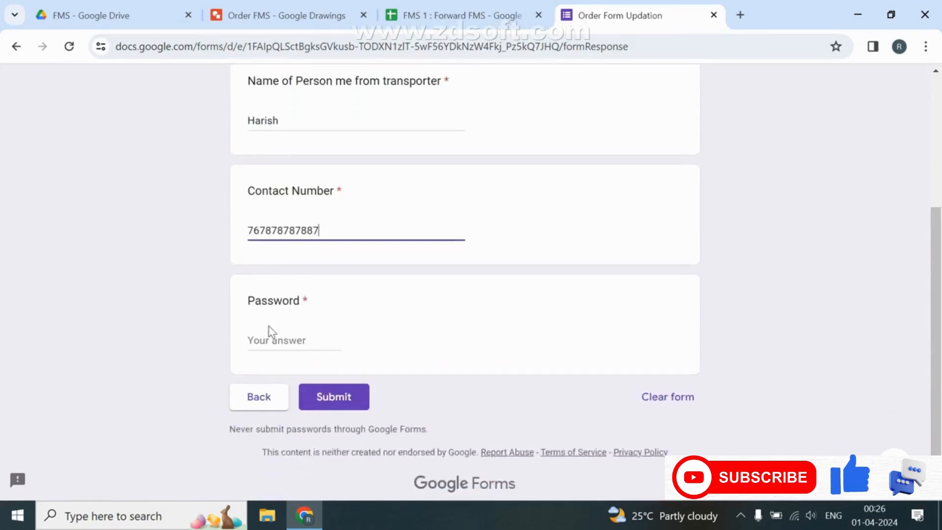
{"action": "key", "text": "Tab"}
{"action": "key", "text": "Tab"}
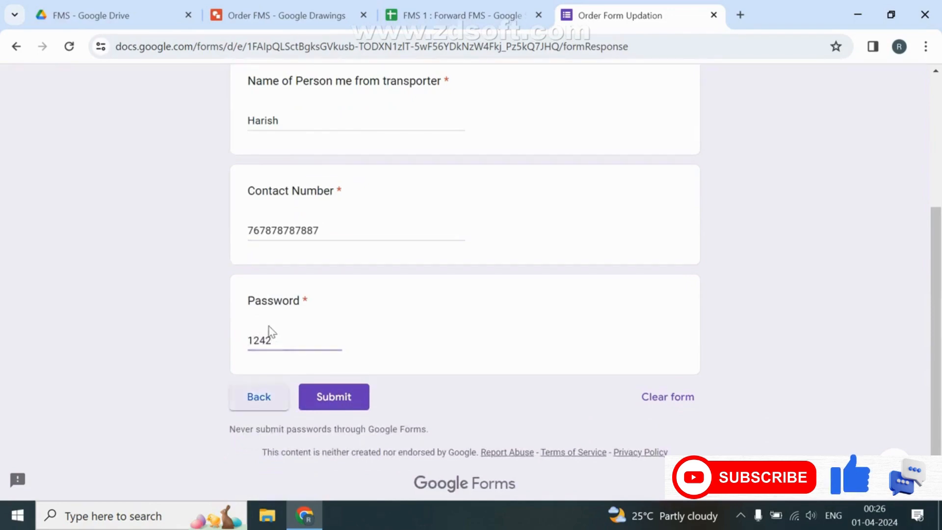
{"action": "key", "text": "Tab"}
{"action": "key", "text": "Return"}
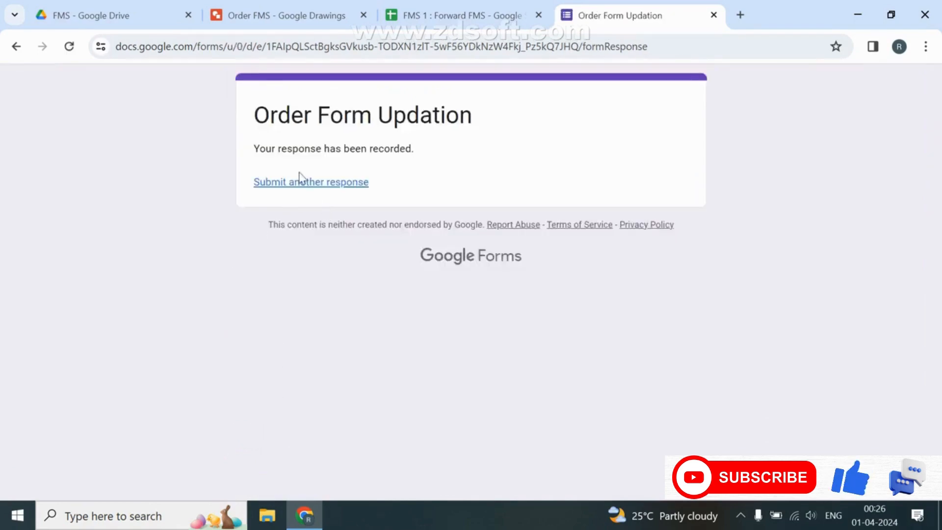
{"action": "left_click", "coordinate": [296, 181]}
{"action": "key", "text": "ctrl+w"}
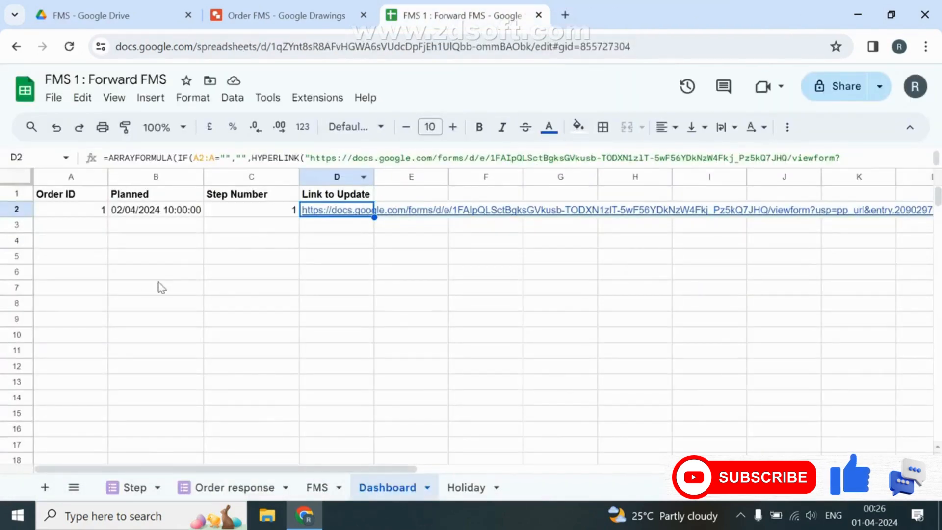
Format the FMS sheet's Actual column from H7 downward as Date time.
{"action": "left_click_drag", "start_coordinate": [91, 212], "coordinate": [156, 216]}
{"action": "left_click", "coordinate": [316, 487]}
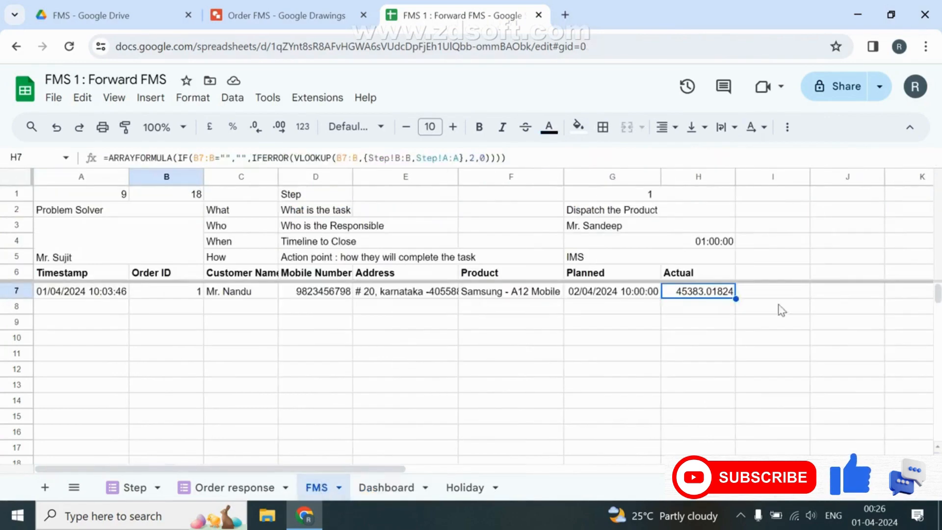
{"action": "key", "text": "ctrl+shift+Down"}
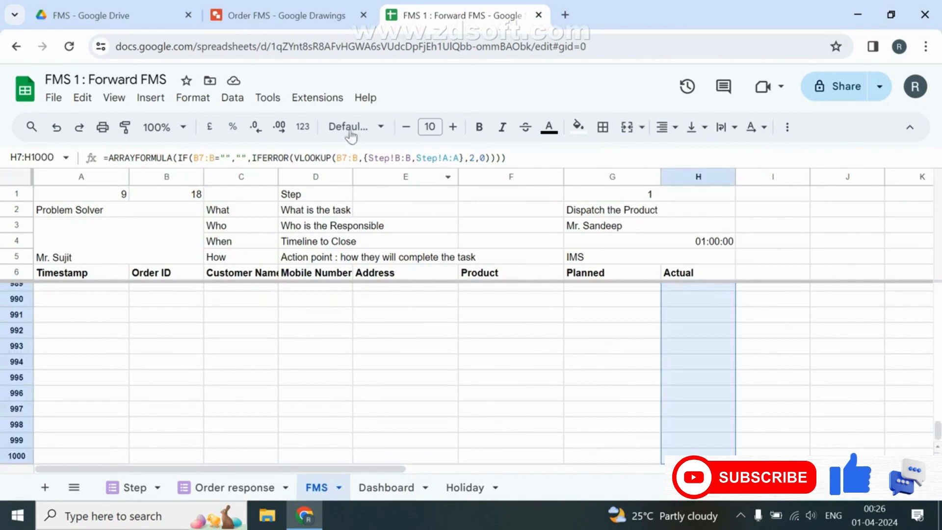
{"action": "left_click", "coordinate": [305, 128]}
{"action": "left_click", "coordinate": [375, 447]}
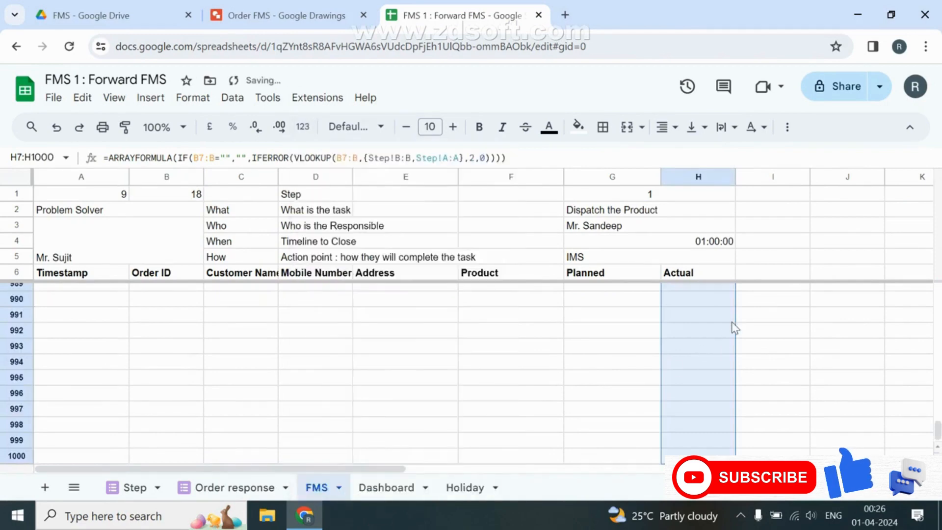
{"action": "key", "text": "Up"}
{"action": "key", "text": "Down"}
{"action": "key", "text": "Down"}
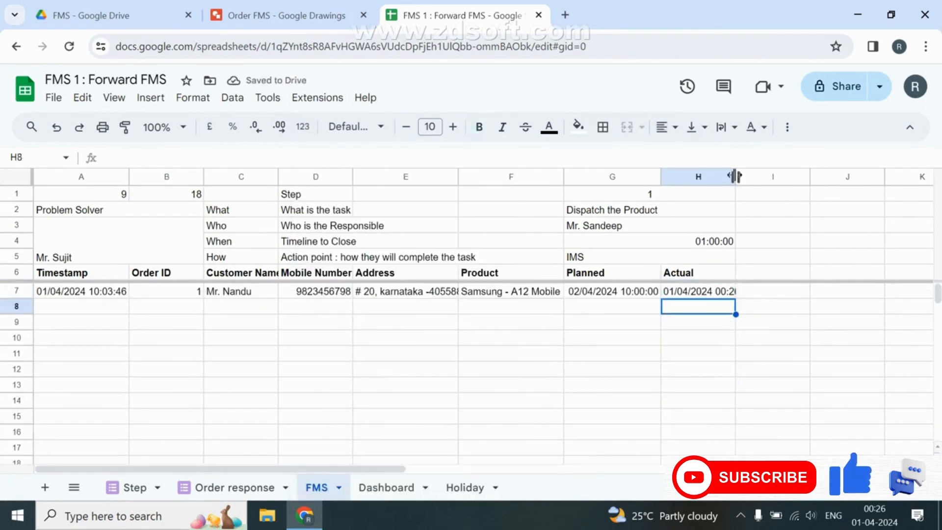
{"action": "left_click", "coordinate": [397, 486]}
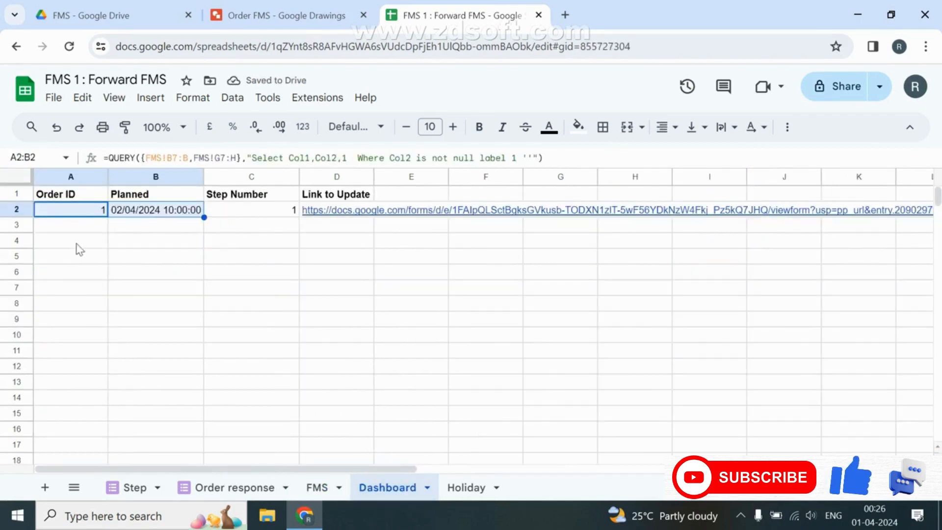
Append 'and Col3 is null' to the condition in Dashboard A2's QUERY.
{"action": "left_click", "coordinate": [88, 214]}
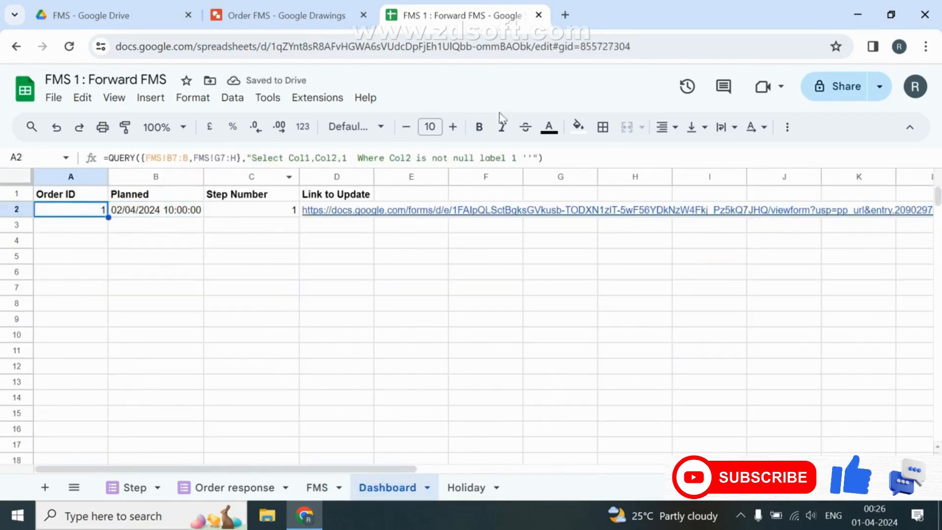
{"action": "left_click", "coordinate": [477, 156]}
{"action": "type", "text": "and col"}
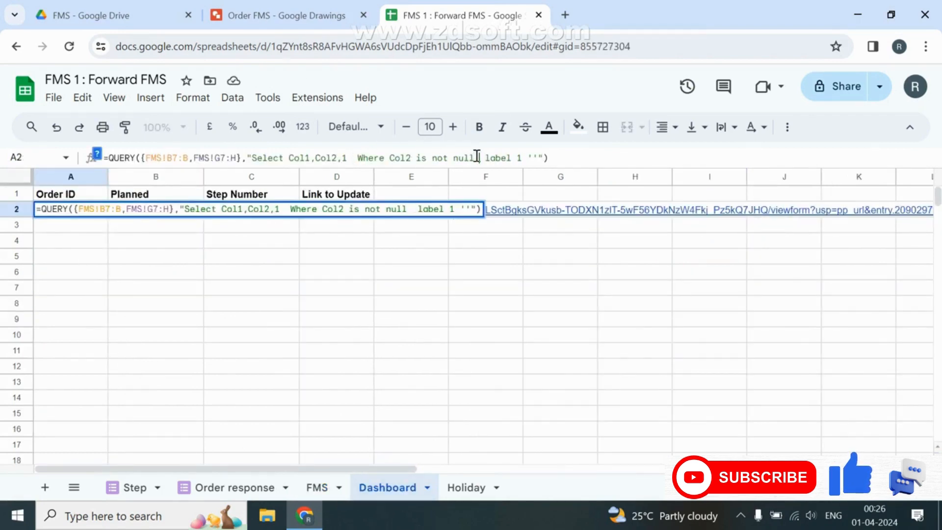
{"action": "type", "text": "3 is "}
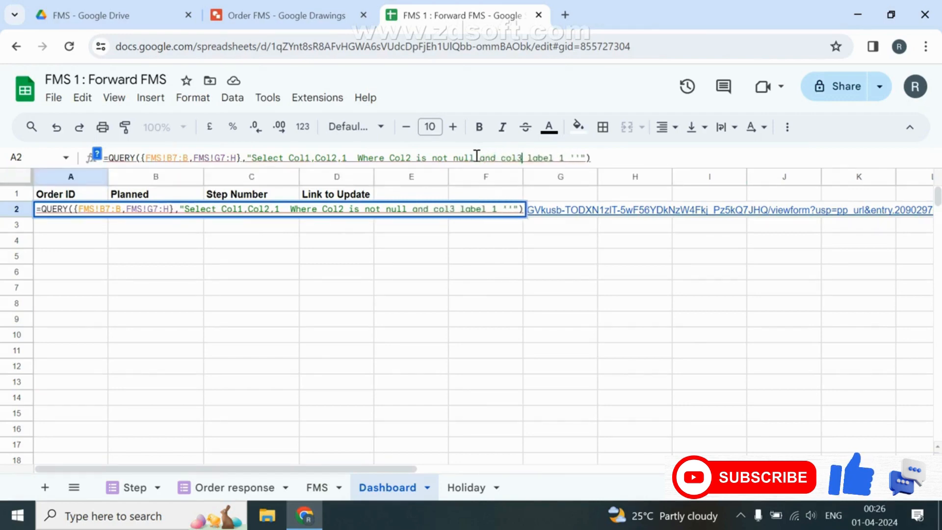
{"action": "type", "text": "null"}
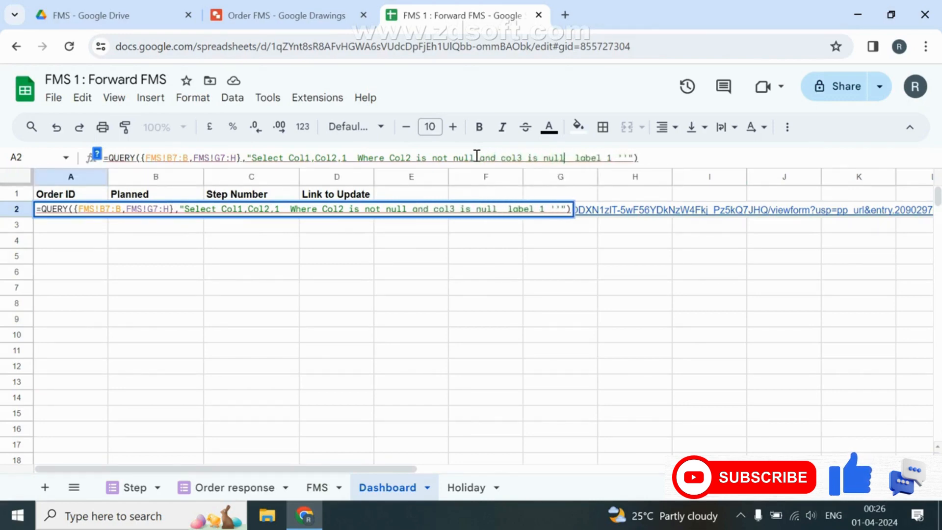
{"action": "key", "text": "ctrl+Left"}
{"action": "key", "text": "ctrl+Left"}
{"action": "key", "text": "ctrl+Left"}
{"action": "key", "text": "shift+Right"}
{"action": "type", "text": "C"}
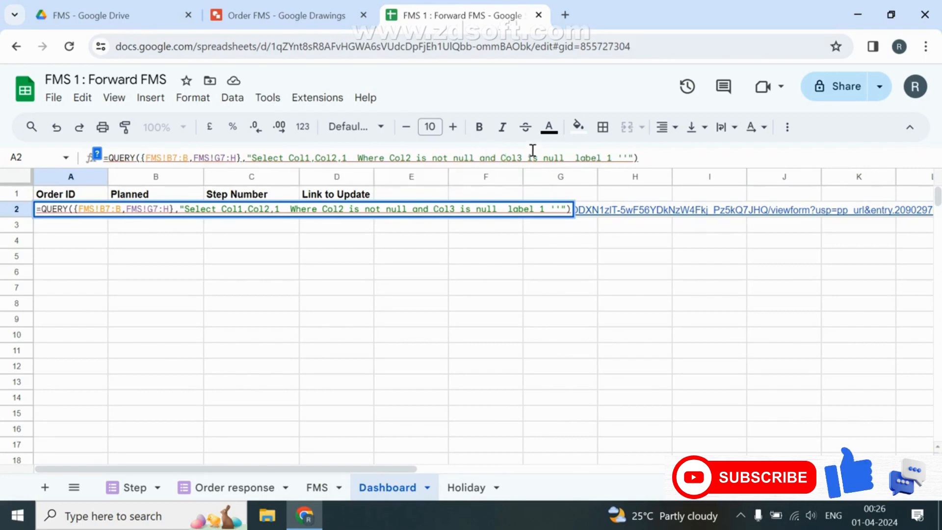
{"action": "left_click", "coordinate": [326, 493]}
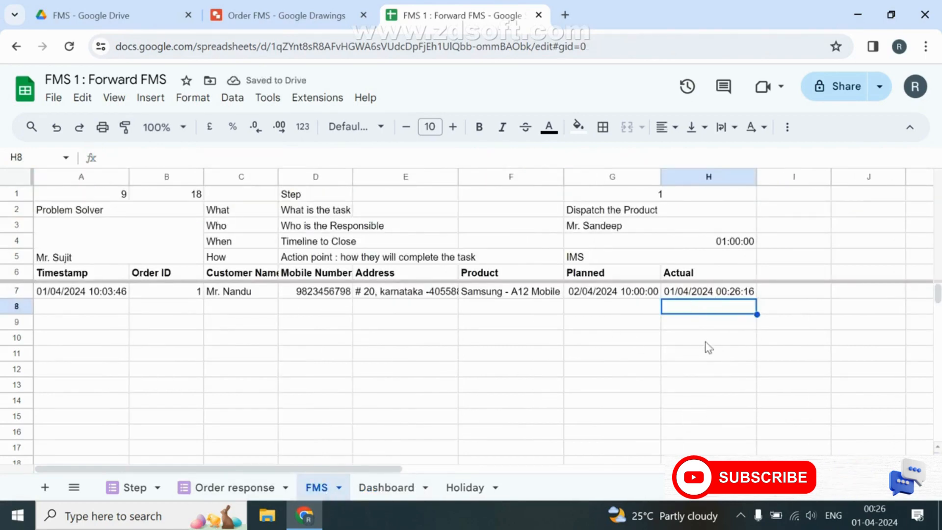
{"action": "left_click", "coordinate": [231, 485]}
Go to the live Order Form through Tools > Manage form.
{"action": "left_click", "coordinate": [251, 100]}
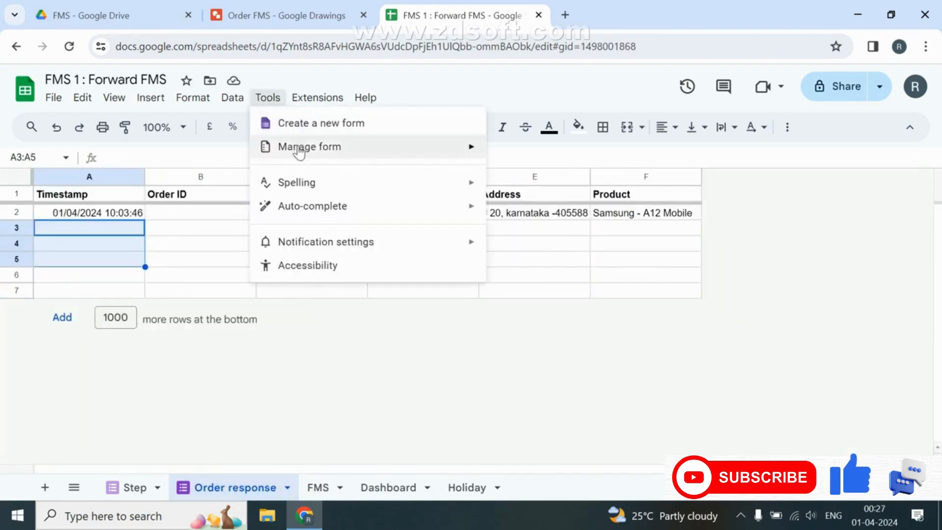
{"action": "mouse_move", "coordinate": [301, 147]}
{"action": "left_click", "coordinate": [544, 182]}
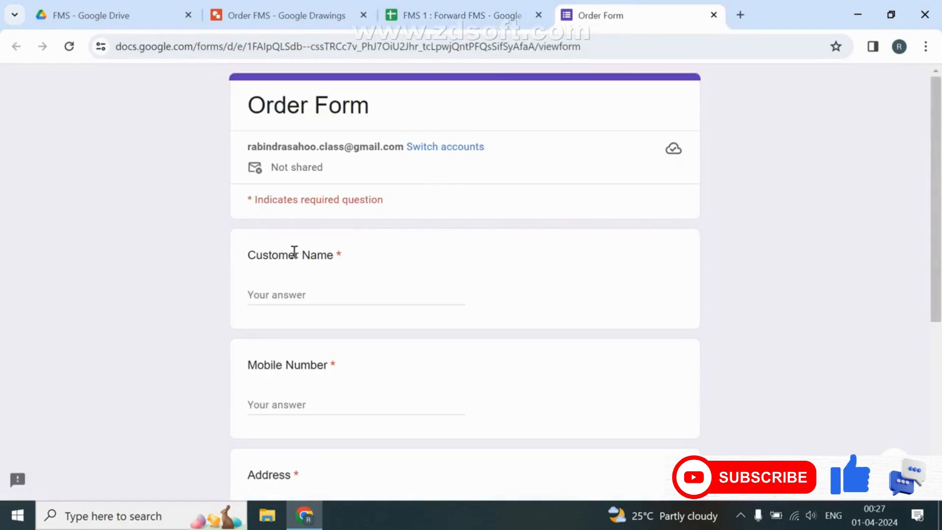
Fill the name, mobile, address and product answers with dummy text and submit the test order.
{"action": "left_click", "coordinate": [263, 297]}
{"action": "type", "text": "ascsahg"}
{"action": "key", "text": "Tab"}
{"action": "type", "text": "gfs"}
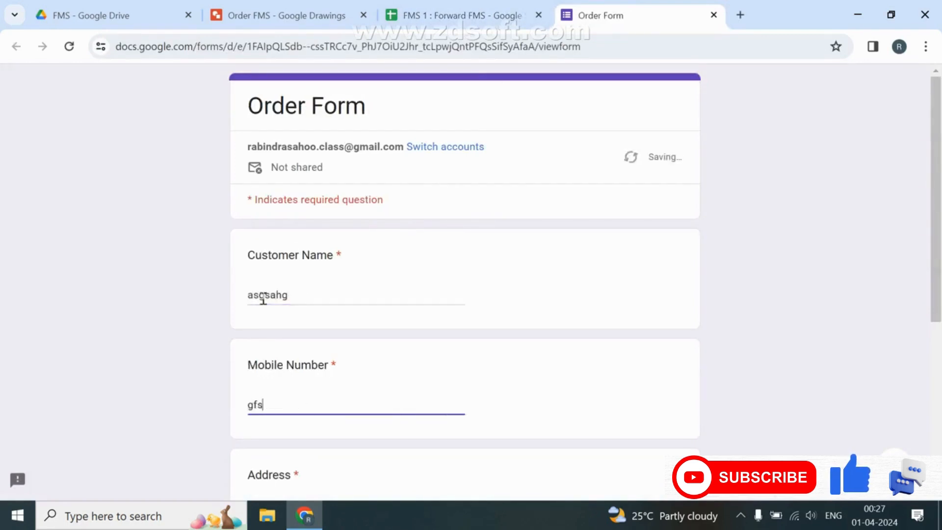
{"action": "type", "text": "dg"}
{"action": "key", "text": "Tab"}
{"action": "type", "text": "dshghgds"}
{"action": "key", "text": "Tab"}
{"action": "type", "text": "hgsdhg"}
{"action": "key", "text": "Tab"}
{"action": "key", "text": "Return"}
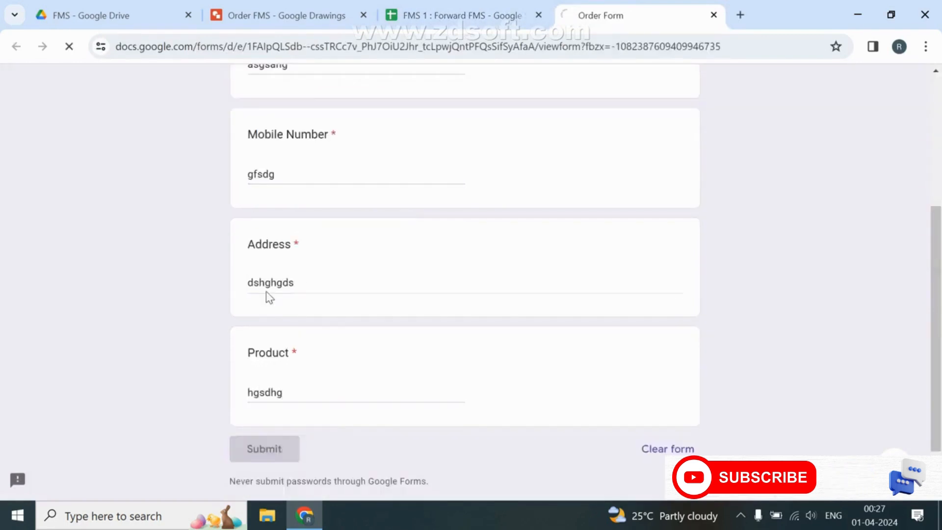
{"action": "left_click", "coordinate": [473, 13]}
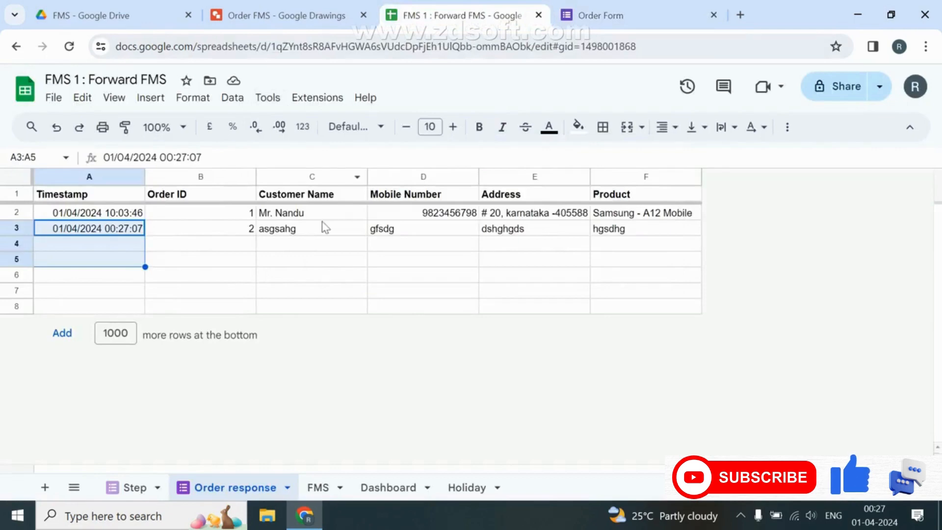
On the FMS sheet, compare order 2's empty Planned cell G8 with G7's Planned formula.
{"action": "left_click", "coordinate": [386, 485]}
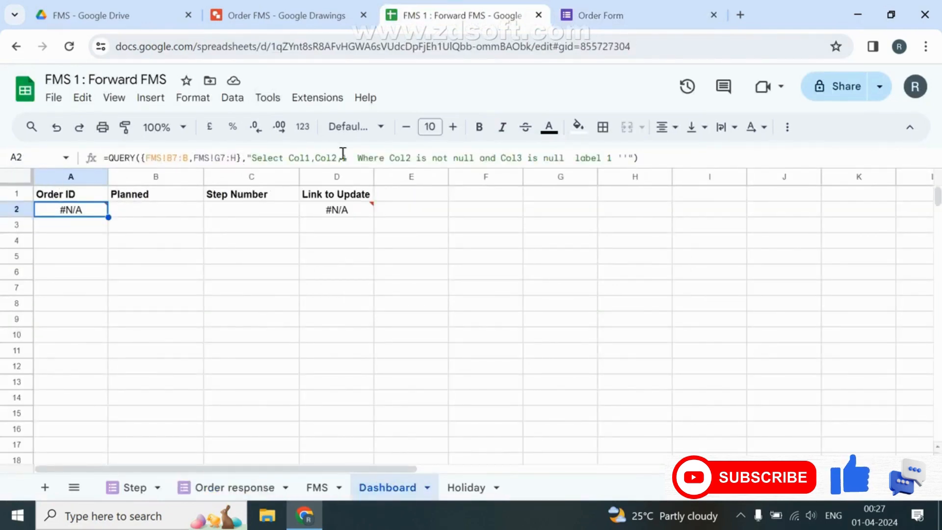
{"action": "left_click", "coordinate": [317, 487]}
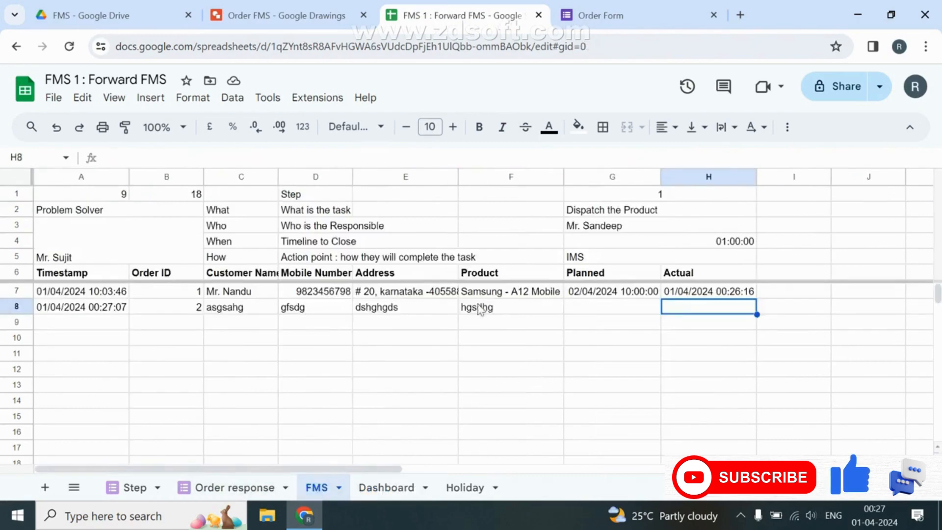
{"action": "left_click", "coordinate": [590, 311]}
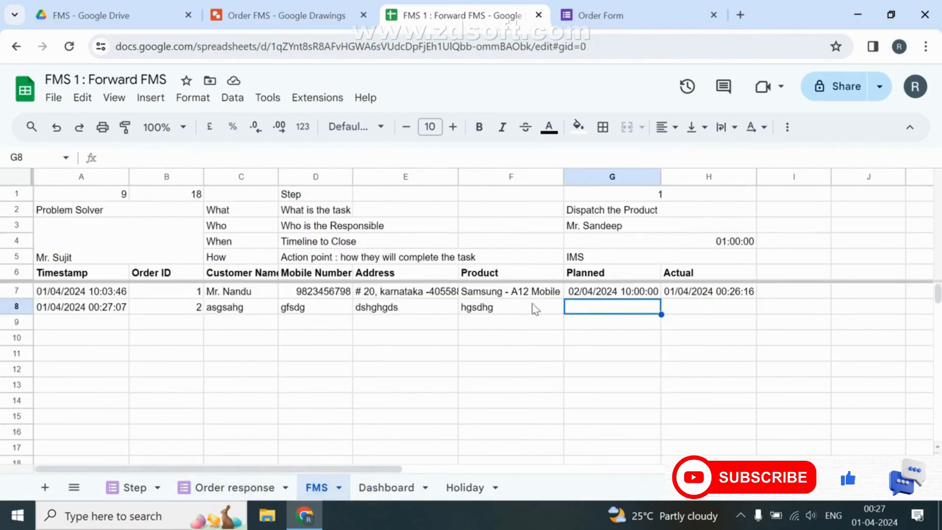
{"action": "left_click", "coordinate": [645, 296]}
In G7's formula, widen A7 to A7:A in the first HOUR and WORKDAY.INTL.
{"action": "double_click", "coordinate": [645, 296]}
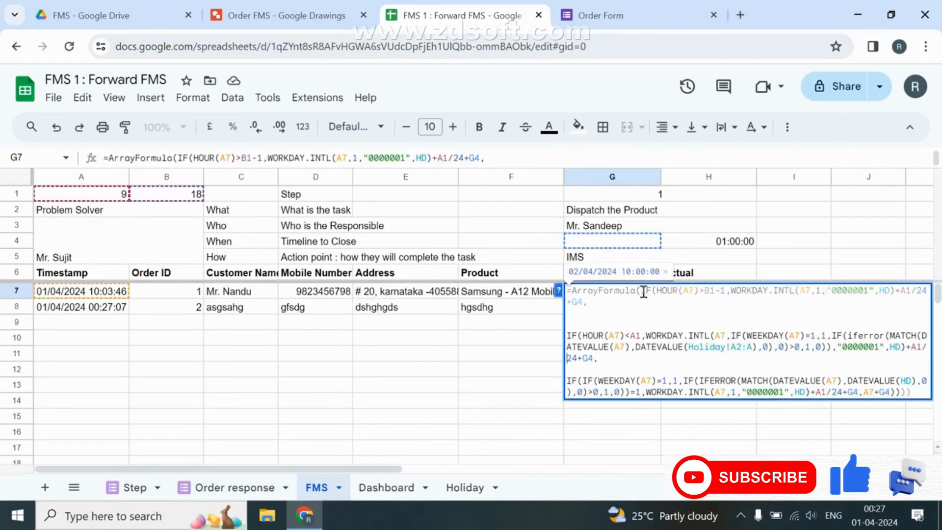
{"action": "left_click", "coordinate": [694, 292]}
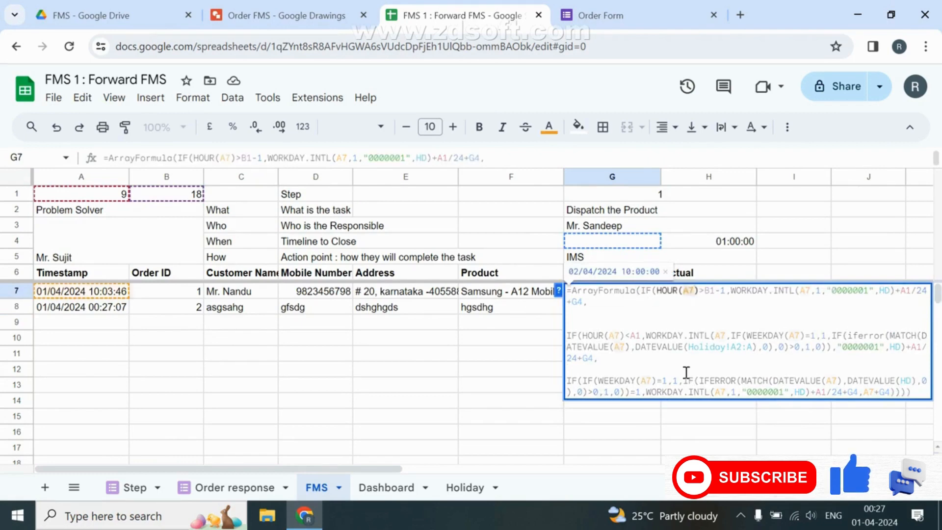
{"action": "type", "text": ":A"}
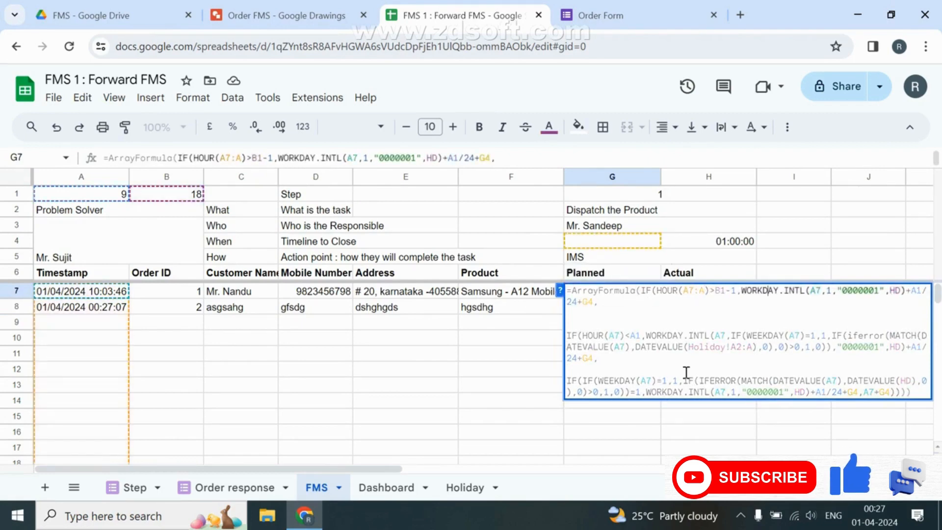
{"action": "key", "text": "Right"}
{"action": "key", "text": "Right"}
{"action": "key", "text": "Right"}
{"action": "key", "text": "Right"}
{"action": "key", "text": "Right"}
{"action": "key", "text": "Right"}
{"action": "key", "text": "Right"}
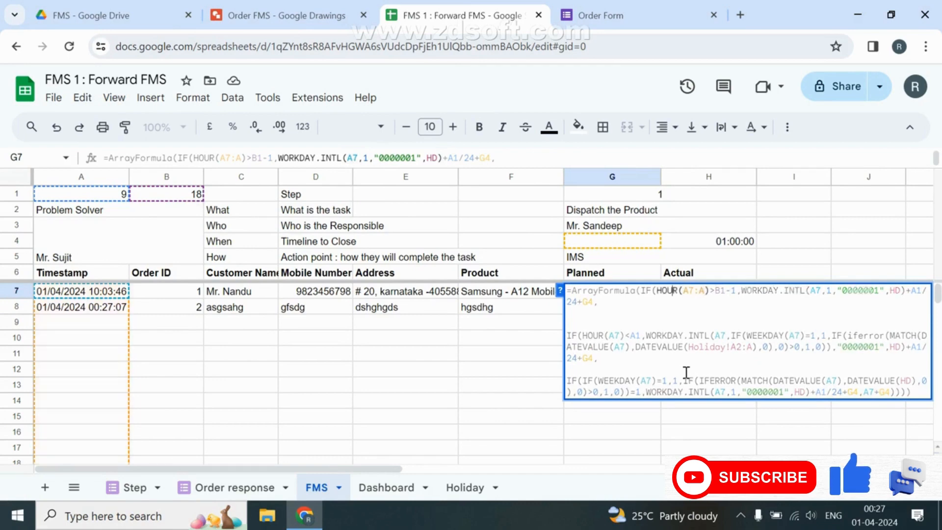
{"action": "key", "text": "Left"}
{"action": "key", "text": "Left"}
{"action": "key", "text": "Left"}
{"action": "key", "text": "Left"}
{"action": "key", "text": "Left"}
{"action": "key", "text": "Left"}
{"action": "key", "text": "Left"}
{"action": "key", "text": "Left"}
{"action": "key", "text": "Left"}
{"action": "key", "text": "Left"}
{"action": "key", "text": "Left"}
{"action": "key", "text": "Left"}
{"action": "key", "text": "Left"}
{"action": "key", "text": "Left"}
{"action": "key", "text": "Left"}
{"action": "key", "text": "Left"}
{"action": "key", "text": "Left"}
{"action": "key", "text": "Left"}
{"action": "key", "text": "shift+Right"}
{"action": "key", "text": "shift+Right"}
{"action": "key", "text": "shift+Right"}
{"action": "key", "text": "shift+Right"}
{"action": "key", "text": "shift+Left"}
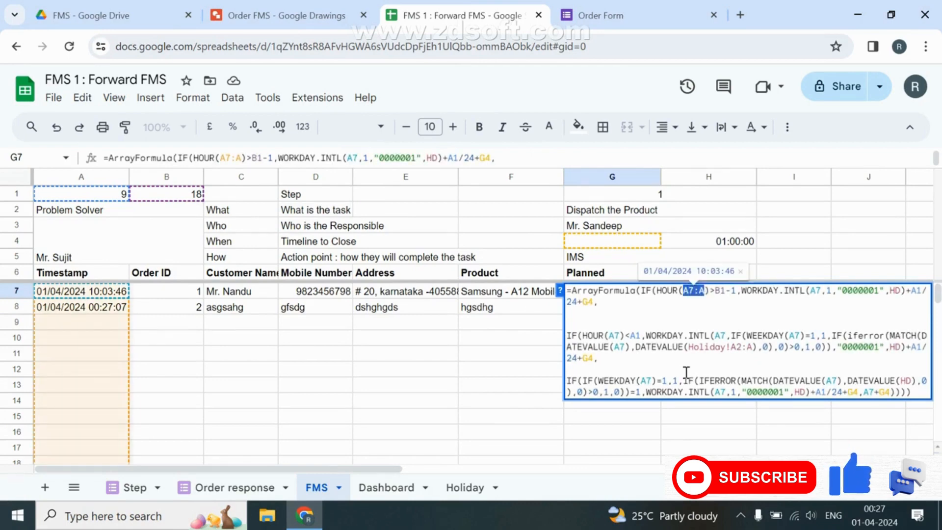
{"action": "left_click", "coordinate": [820, 293]}
{"action": "type", "text": ":A"}
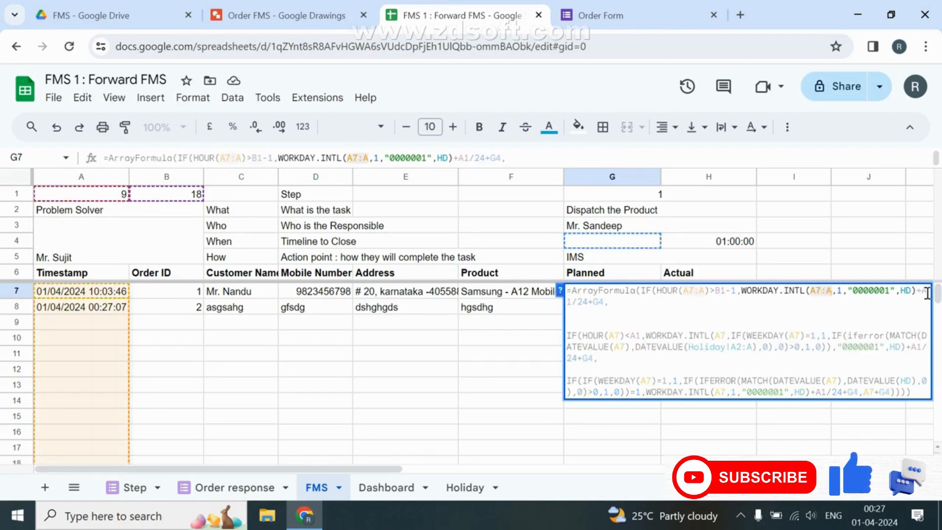
Change A7 to A7:A in the second HOUR, WORKDAY.INTL, WEEKDAY and DATEVALUE.
{"action": "left_click", "coordinate": [571, 301]}
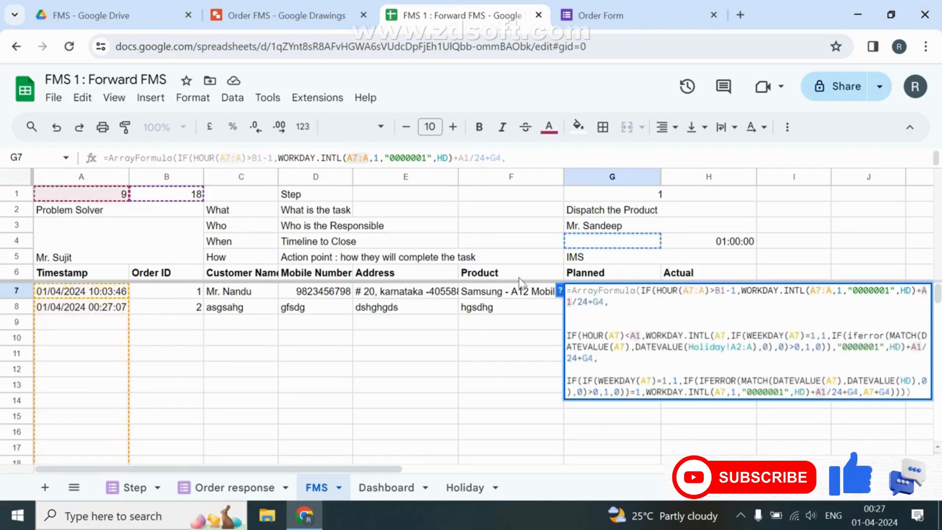
{"action": "left_click", "coordinate": [620, 338]}
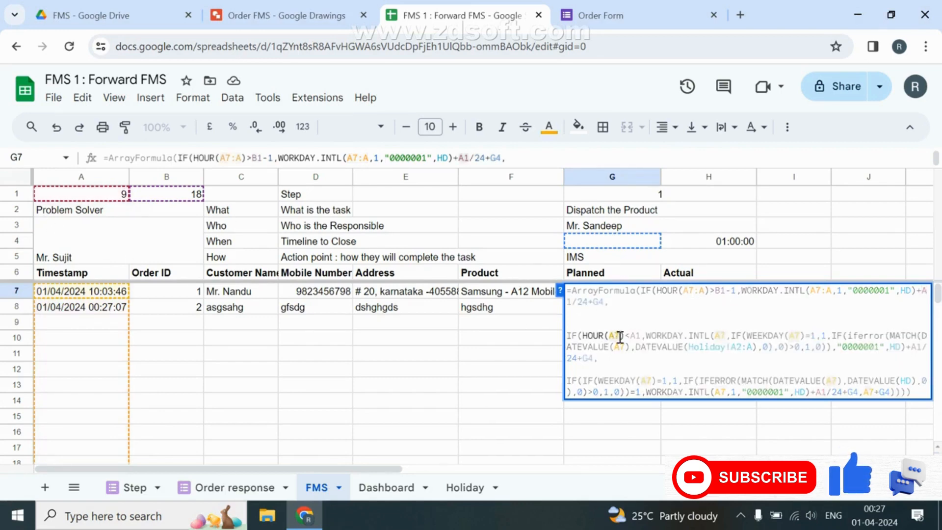
{"action": "type", "text": ":A"}
{"action": "left_click", "coordinate": [732, 336]}
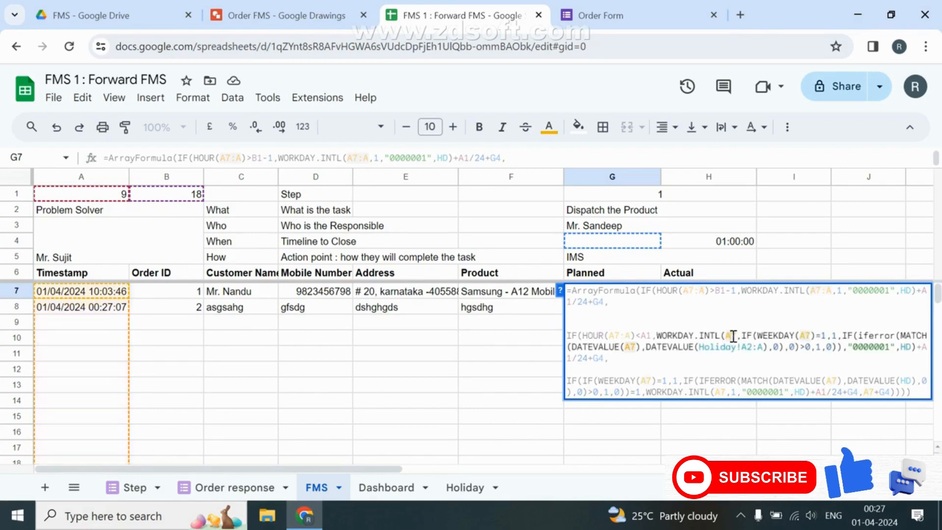
{"action": "type", "text": ":A"}
{"action": "left_click", "coordinate": [822, 335]}
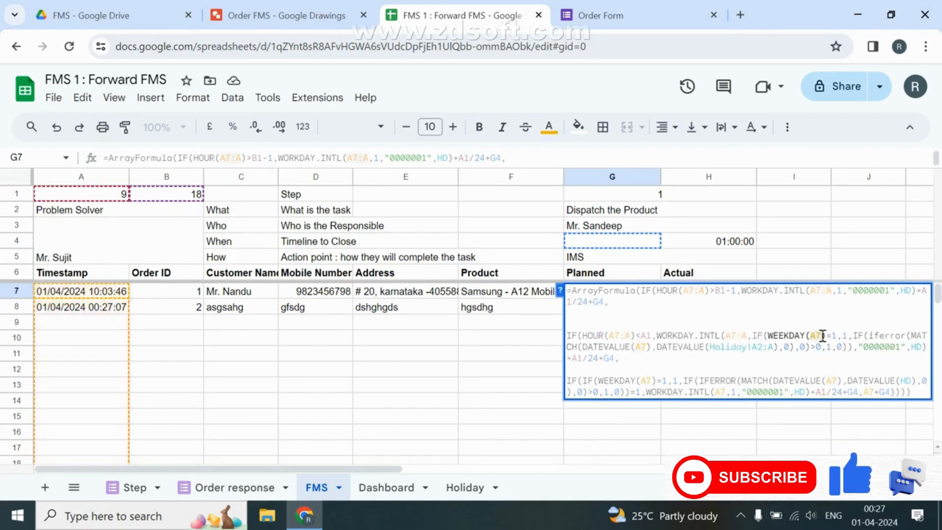
{"action": "type", "text": ":A"}
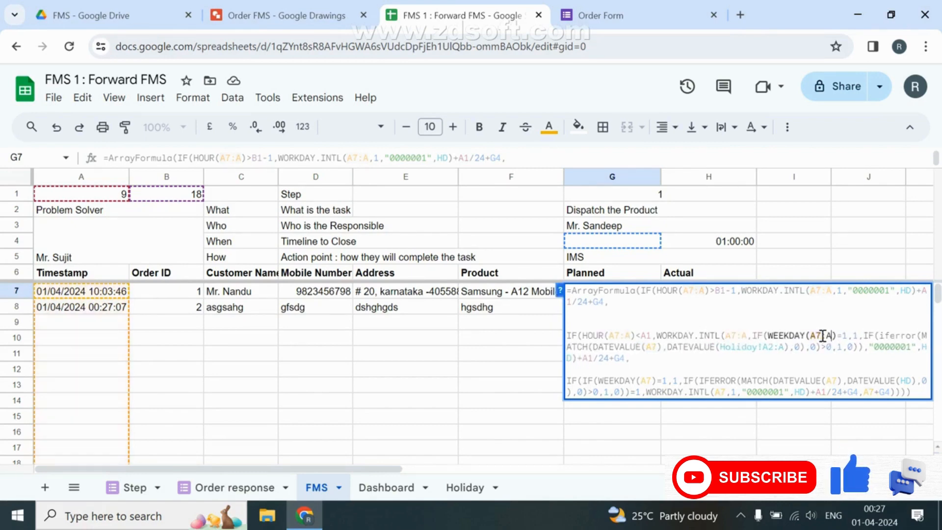
{"action": "left_click", "coordinate": [659, 346]}
{"action": "type", "text": ":A"}
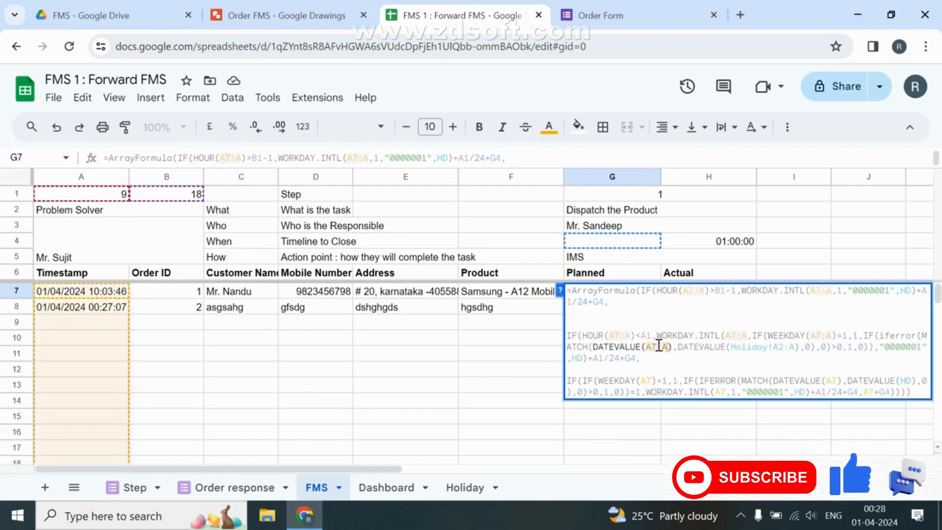
Change A7 to A7:A in the last WEEKDAY, DATEVALUE, WORKDAY.INTL and the final A7+G4.
{"action": "left_click", "coordinate": [792, 348]}
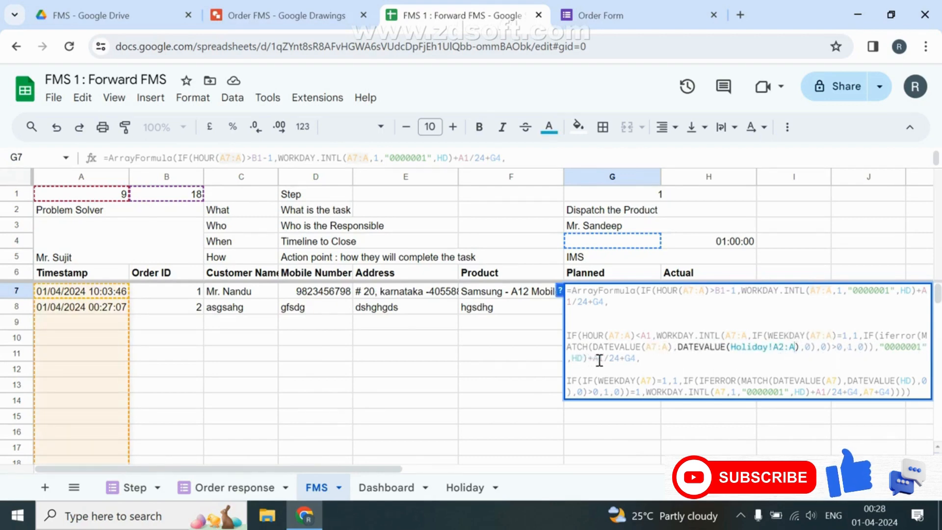
{"action": "left_click", "coordinate": [652, 380]}
{"action": "type", "text": ":A"}
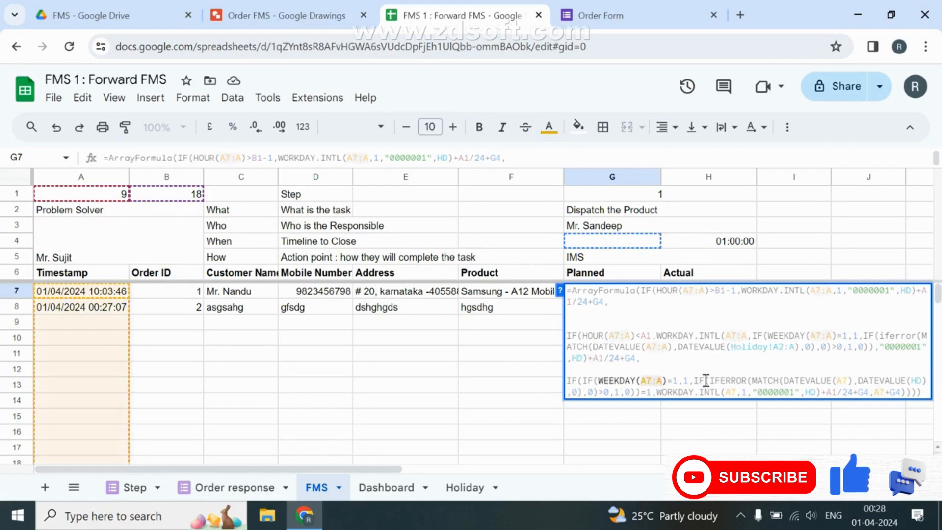
{"action": "left_click", "coordinate": [850, 380]}
{"action": "type", "text": ":A"}
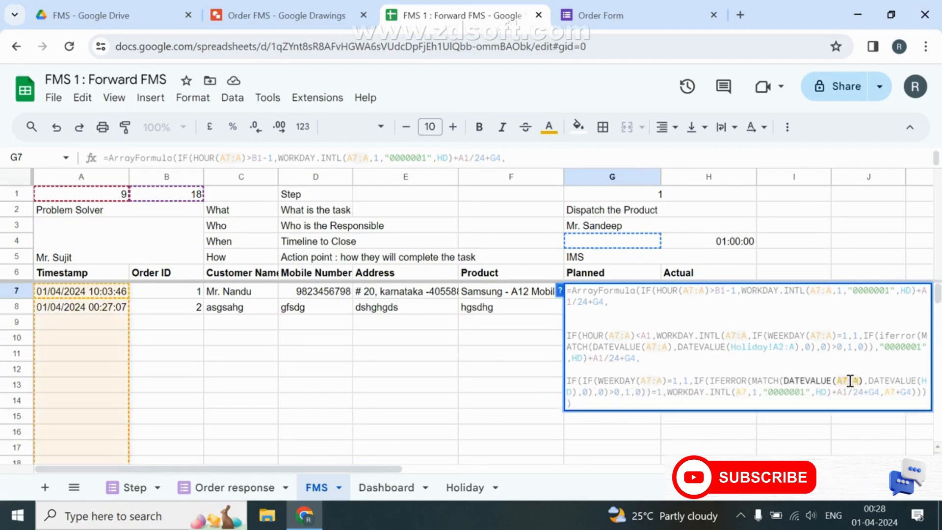
{"action": "left_click", "coordinate": [748, 392]}
{"action": "type", "text": ":A"}
{"action": "left_click", "coordinate": [905, 394]}
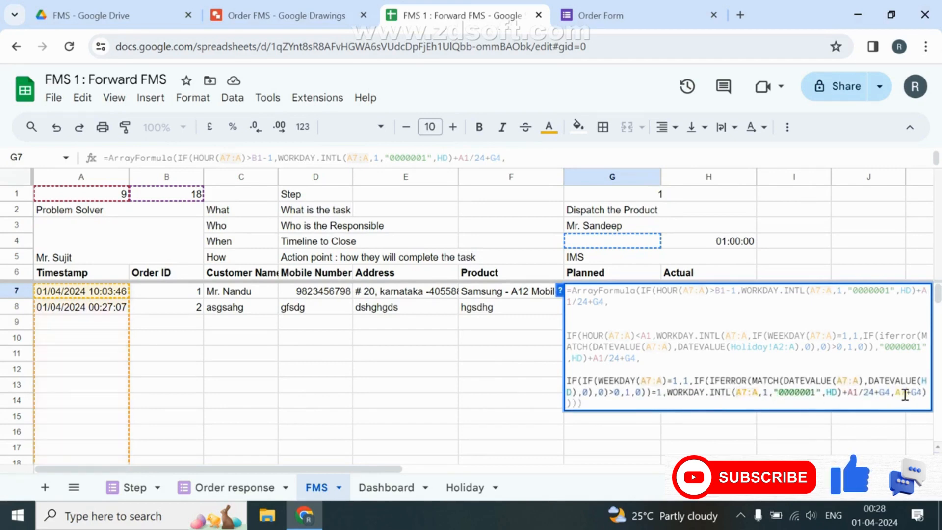
{"action": "type", "text": ":A"}
{"action": "left_click", "coordinate": [625, 399]}
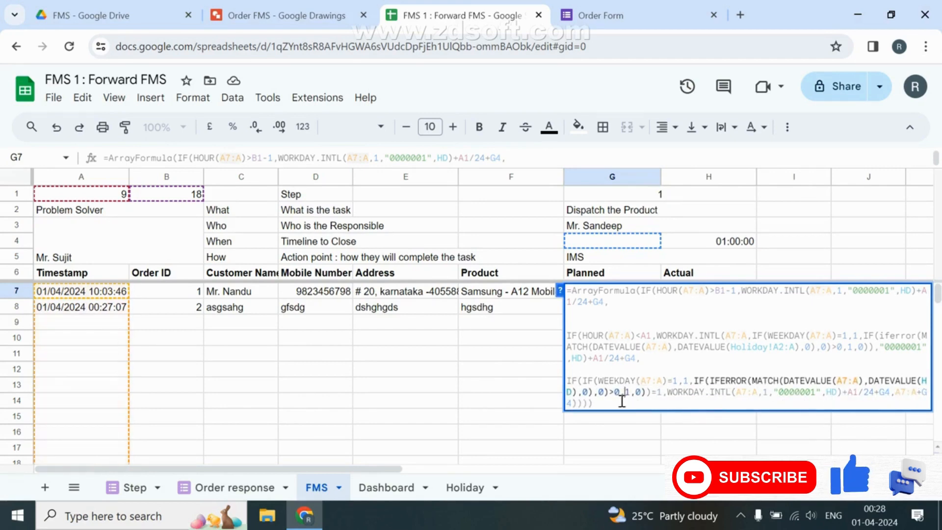
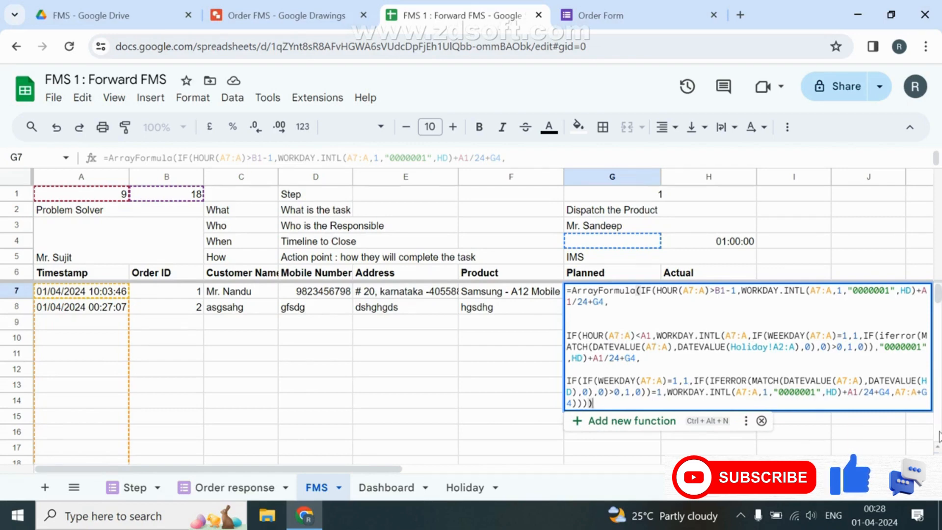
Commit G7's Planned ArrayFormula and format G6:H1000 as Date time.
{"action": "key", "text": "Return"}
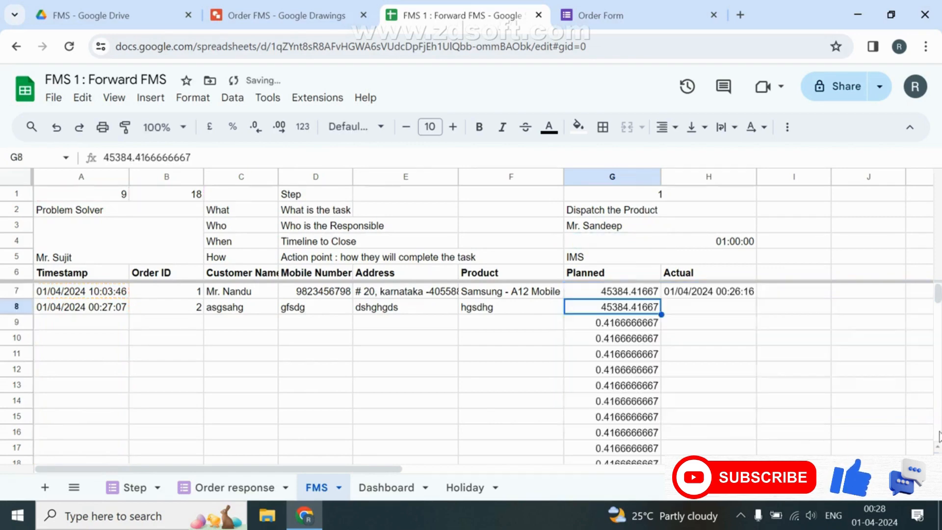
{"action": "left_click", "coordinate": [591, 322]}
{"action": "left_click", "coordinate": [615, 277]}
{"action": "key", "text": "ctrl+shift+Down"}
{"action": "key", "text": "ctrl+shift+Up"}
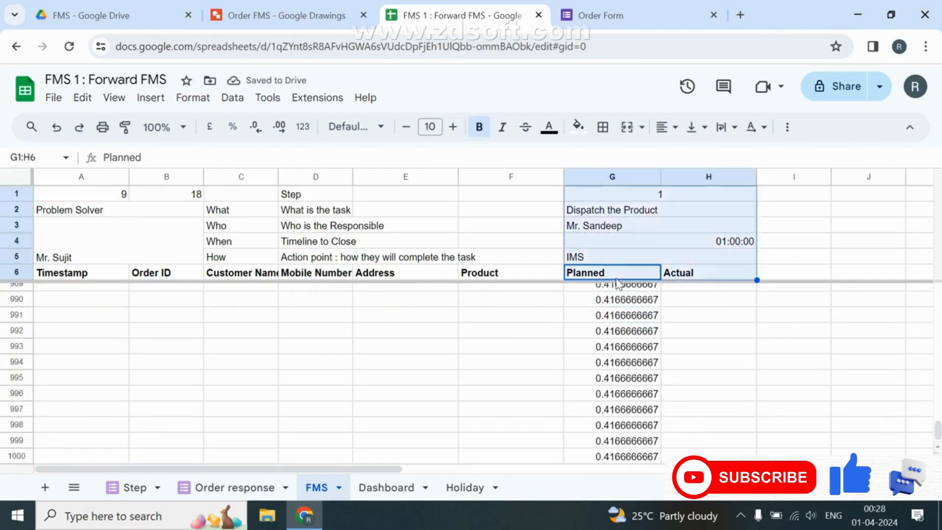
{"action": "key", "text": "ctrl+shift+Down"}
{"action": "left_click", "coordinate": [302, 126]}
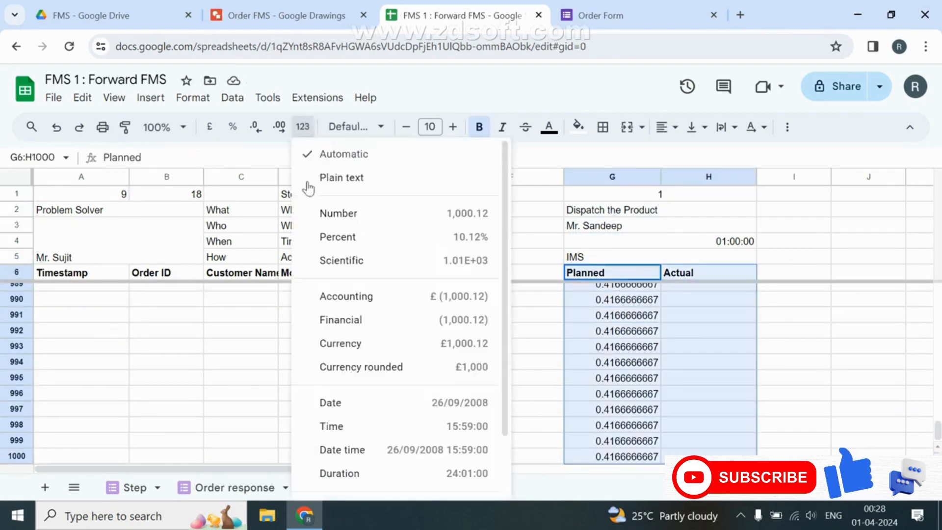
{"action": "left_click", "coordinate": [364, 449]}
Review the 30/12/1899 dates in empty rows and reopen G7's formula for editing.
{"action": "left_click", "coordinate": [575, 379]}
{"action": "key", "text": "Up"}
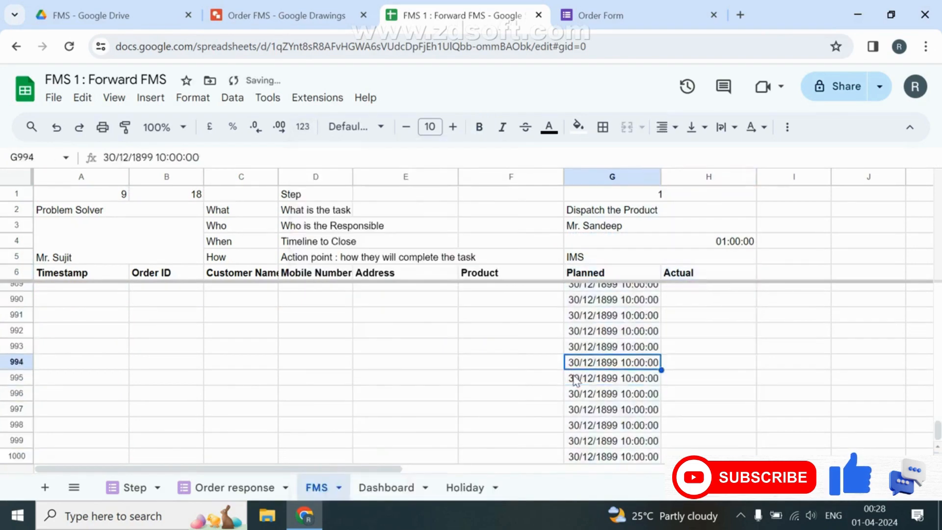
{"action": "key", "text": "ctrl+Up"}
{"action": "key", "text": "Down"}
{"action": "key", "text": "Down"}
{"action": "key", "text": "Down"}
{"action": "key", "text": "Down"}
{"action": "key", "text": "Down"}
{"action": "key", "text": "Down"}
{"action": "key", "text": "Down"}
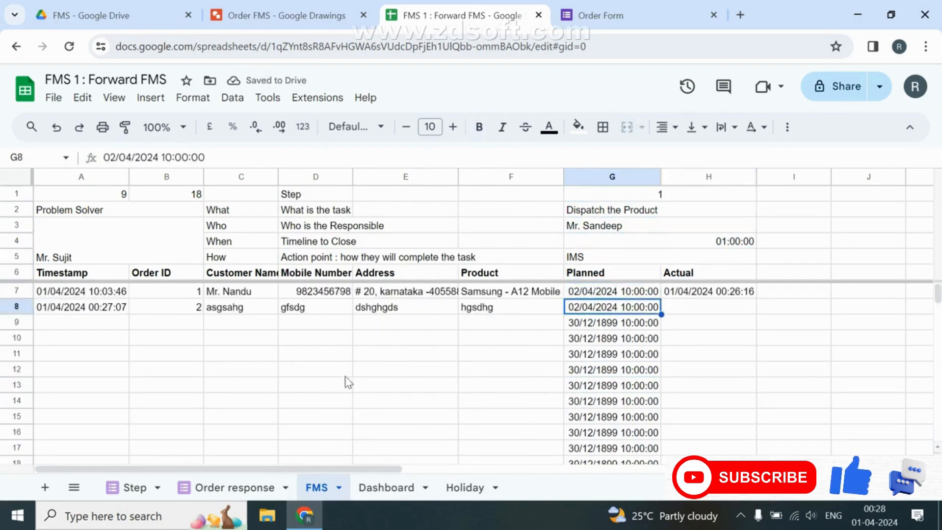
{"action": "left_click_drag", "start_coordinate": [611, 323], "coordinate": [610, 432]}
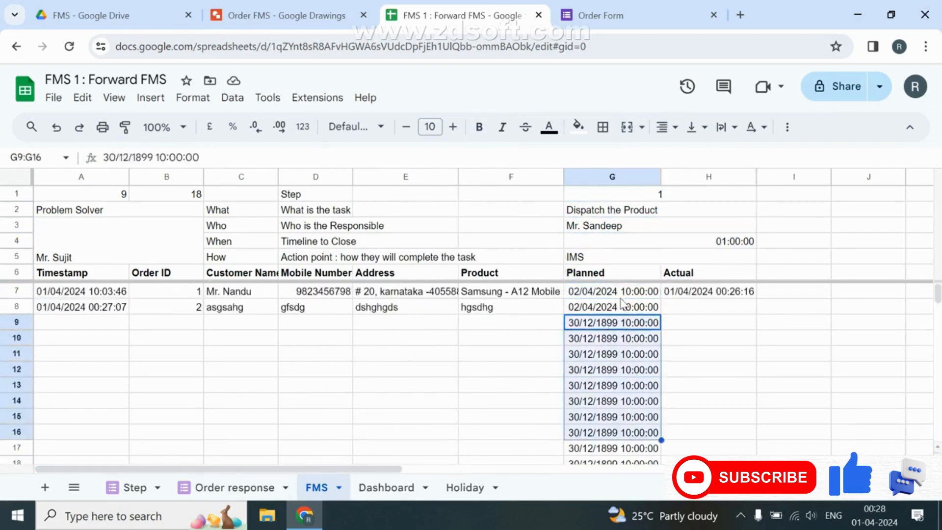
{"action": "left_click", "coordinate": [620, 298]}
{"action": "double_click", "coordinate": [621, 299]}
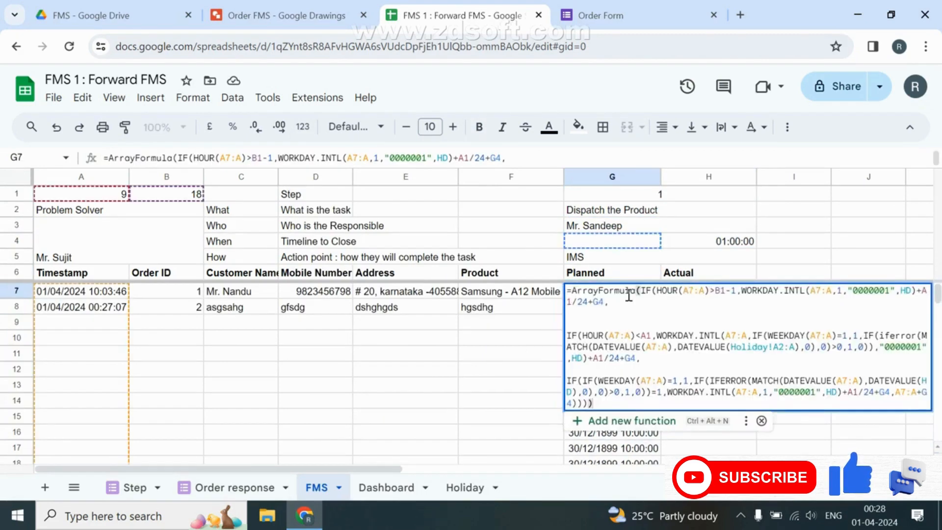
Wrap G7's formula in IF(A7:A="","", so empty rows return blank.
{"action": "left_click", "coordinate": [641, 290]}
{"action": "type", "text": "IF(A"}
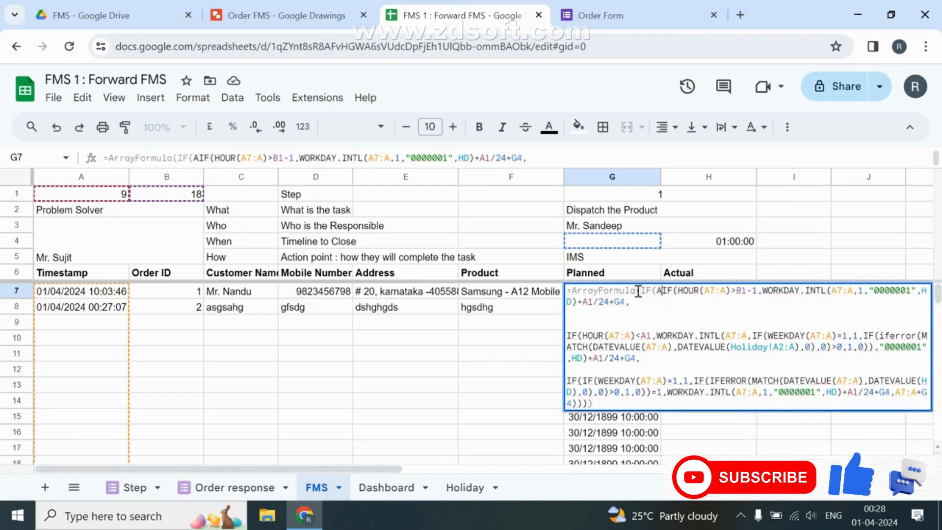
{"action": "type", "text": "7:A="}
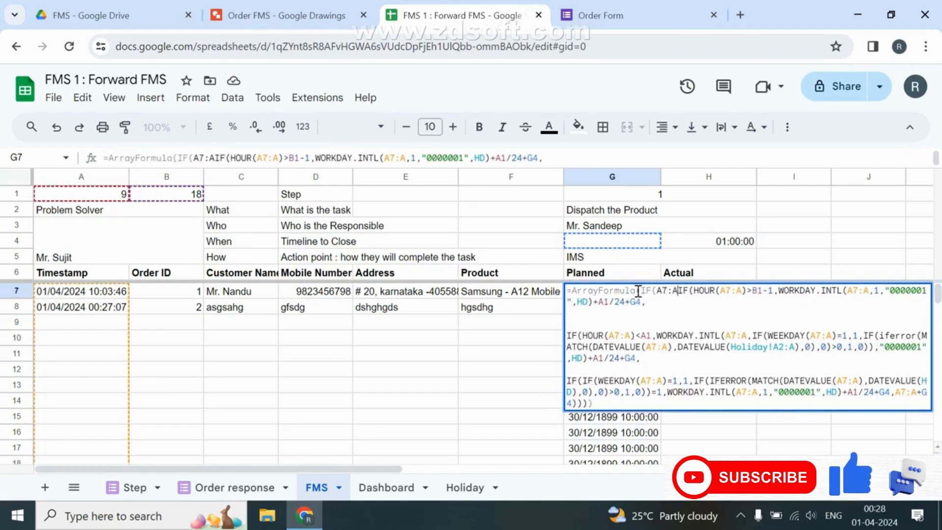
{"action": "type", "text": "\"\",\"\","}
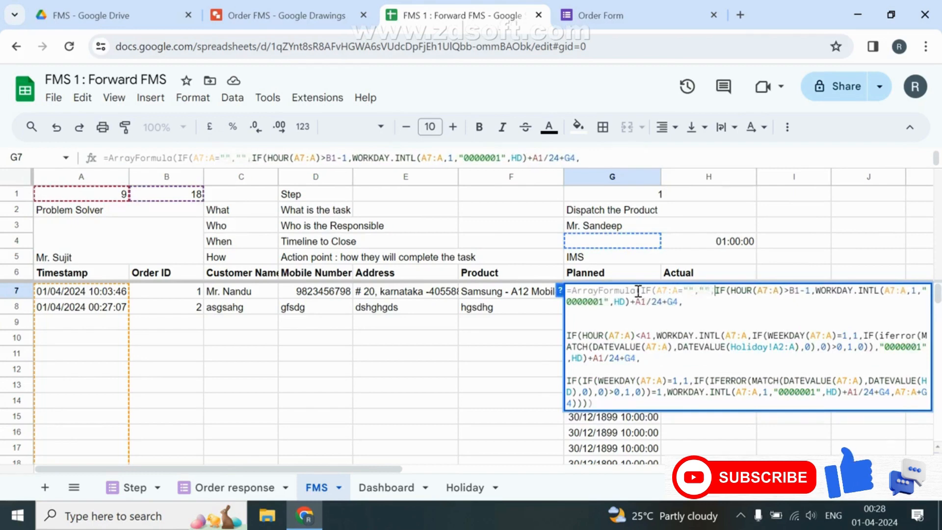
{"action": "key", "text": "Return"}
{"action": "key", "text": "Up"}
{"action": "key", "text": "Up"}
{"action": "key", "text": "Down"}
{"action": "key", "text": "shift+Down"}
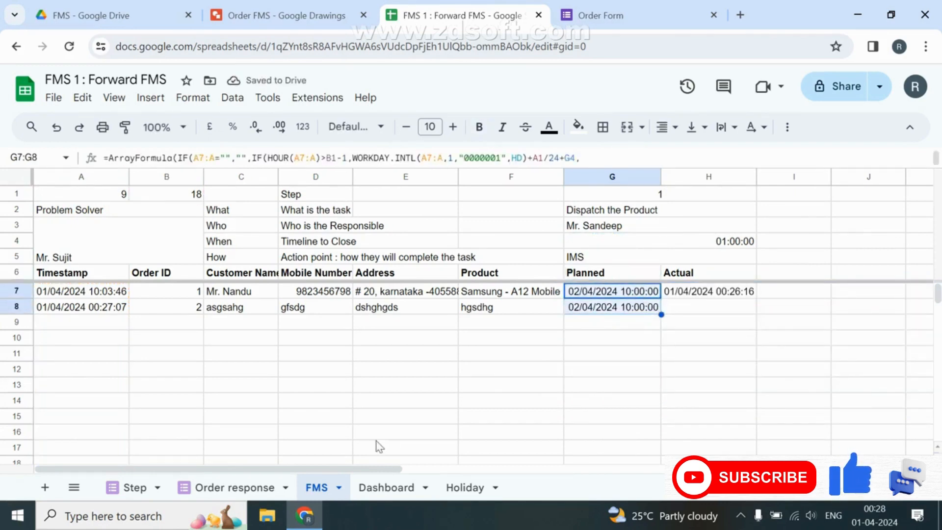
Copy the FMS headers Customer Name through Product (C6:F6).
{"action": "left_click", "coordinate": [382, 487]}
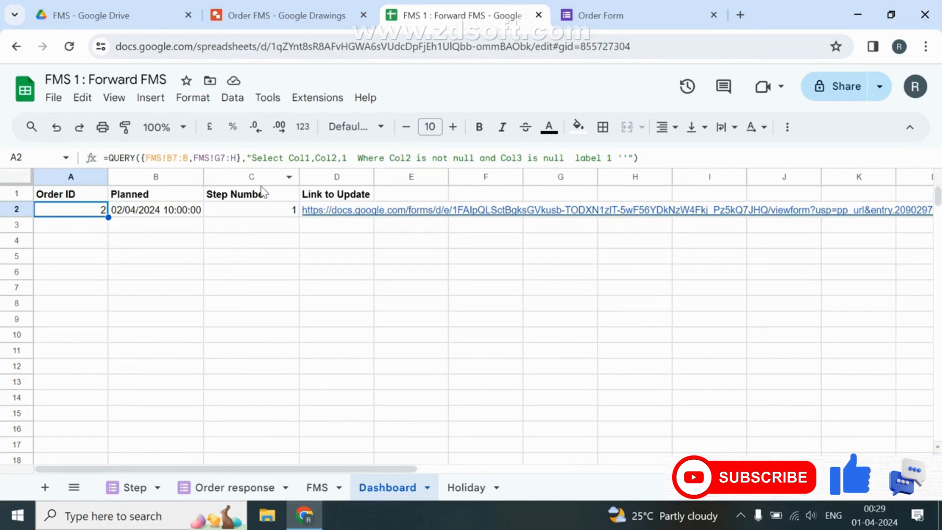
{"action": "left_click", "coordinate": [317, 487]}
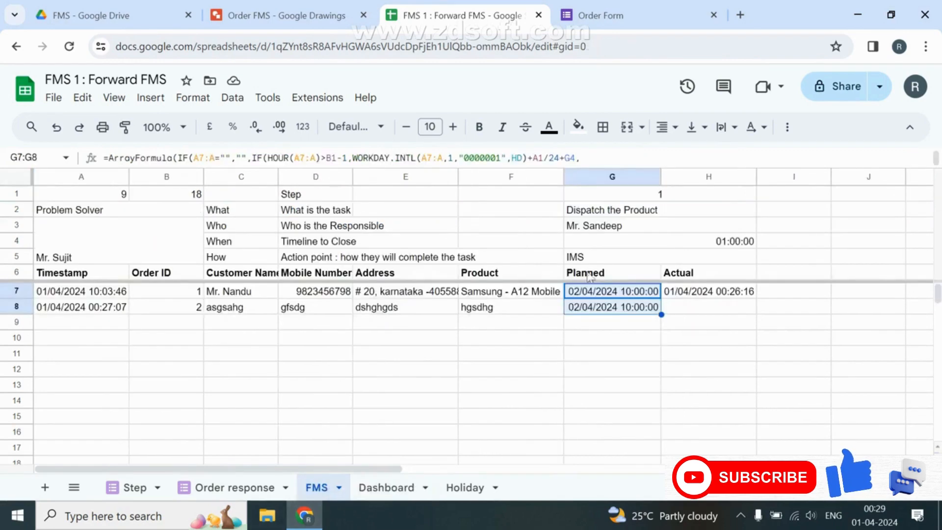
{"action": "left_click", "coordinate": [529, 277]}
{"action": "key", "text": "ctrl+shift+Left"}
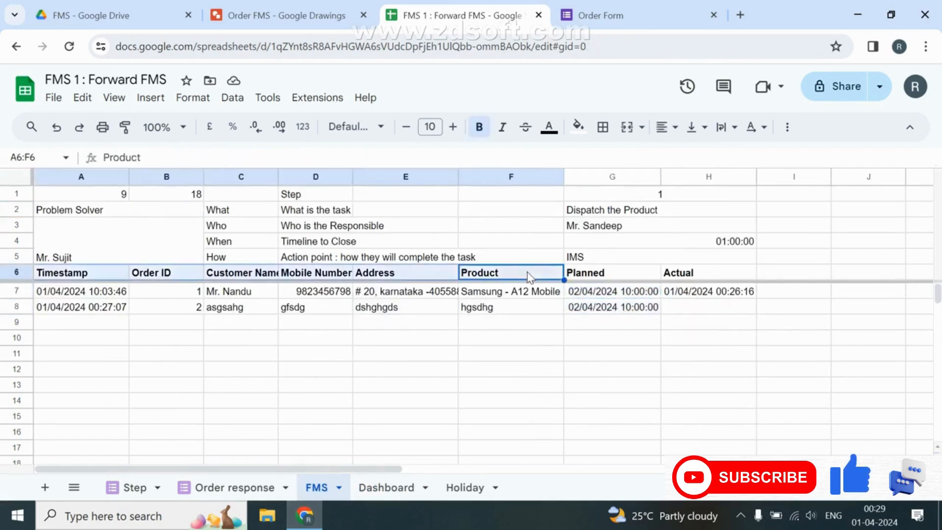
{"action": "key", "text": "shift+Right"}
{"action": "key", "text": "shift+Right"}
{"action": "key", "text": "ctrl+c"}
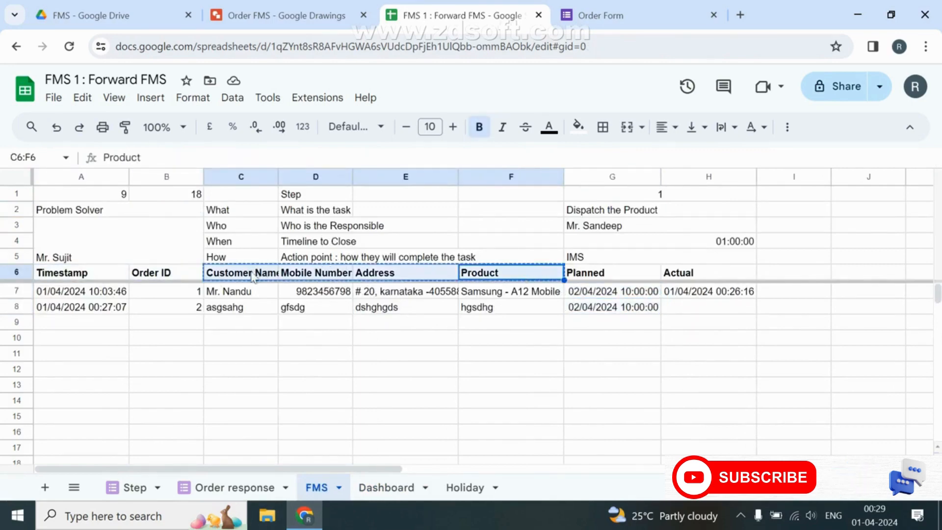
Paste the headers into Dashboard E1:H1 and start E2's ArrayFormula VLOOKUP on A2:A.
{"action": "left_click", "coordinate": [387, 487]}
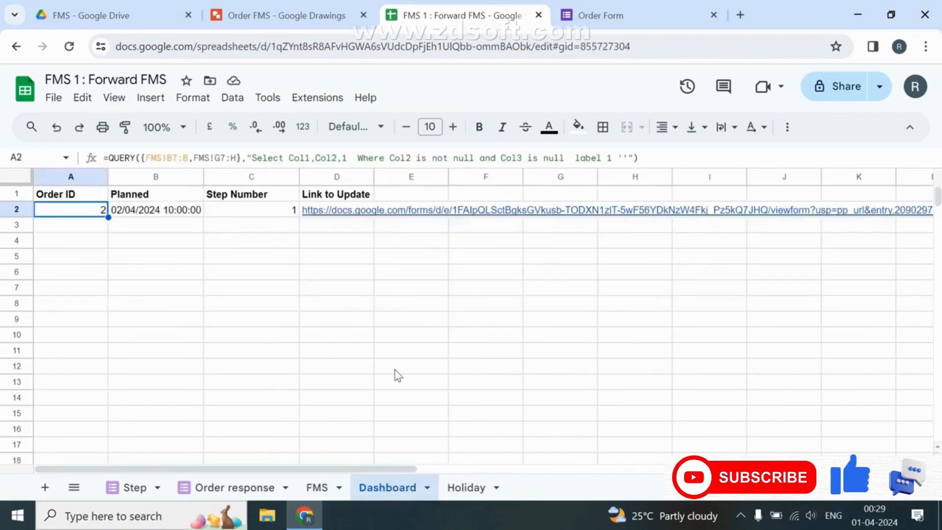
{"action": "left_click", "coordinate": [425, 197]}
{"action": "key", "text": "ctrl+v"}
{"action": "left_click", "coordinate": [426, 207]}
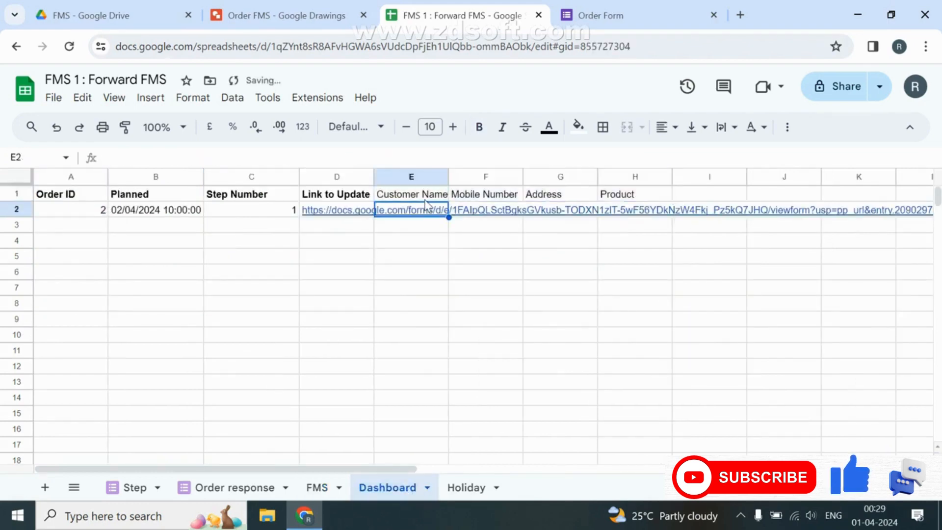
{"action": "type", "text": "=aRRAYFORMULA(IF(A2:"}
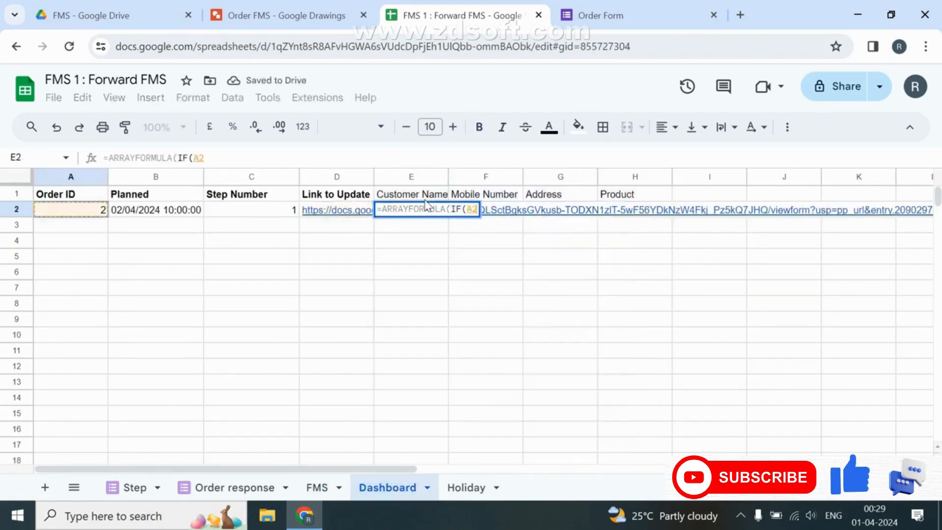
{"action": "type", "text": "A=\"\","}
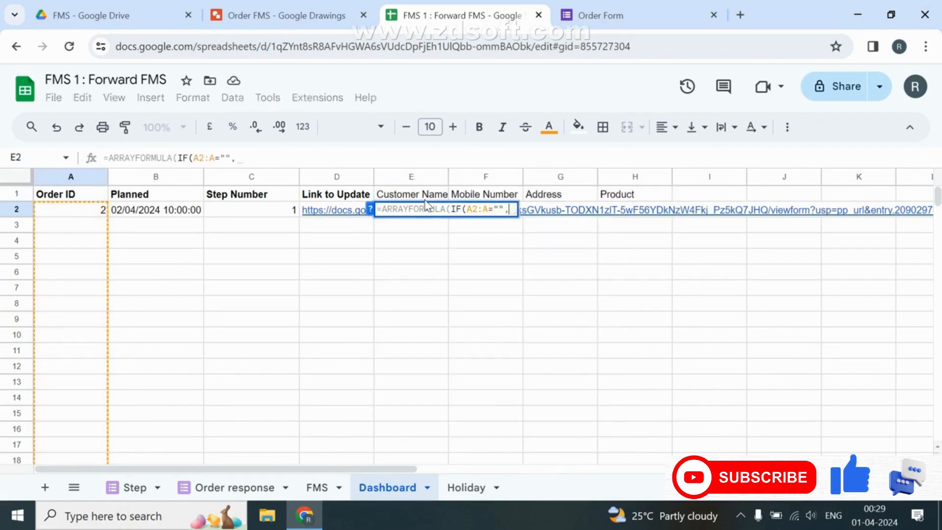
{"action": "type", "text": "\"\",IFERROR(vloo"}
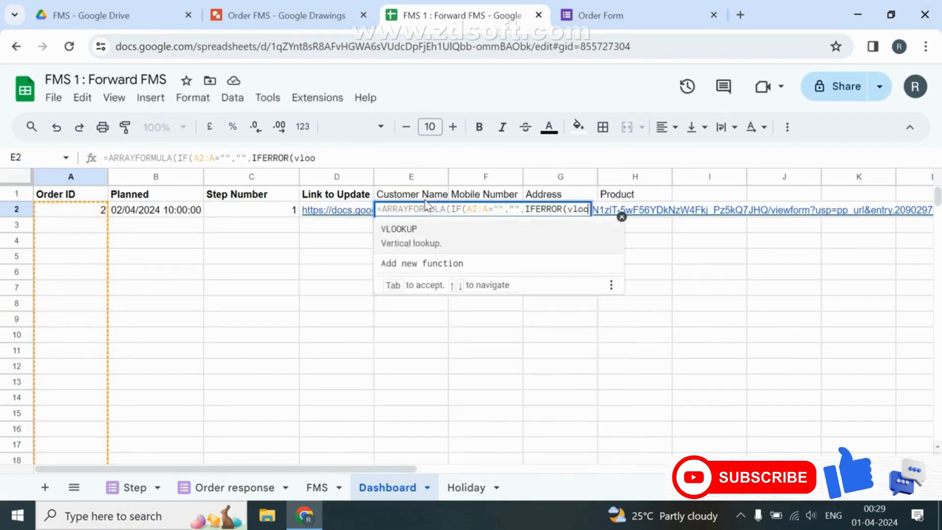
{"action": "key", "text": "Tab"}
{"action": "type", "text": "A2"}
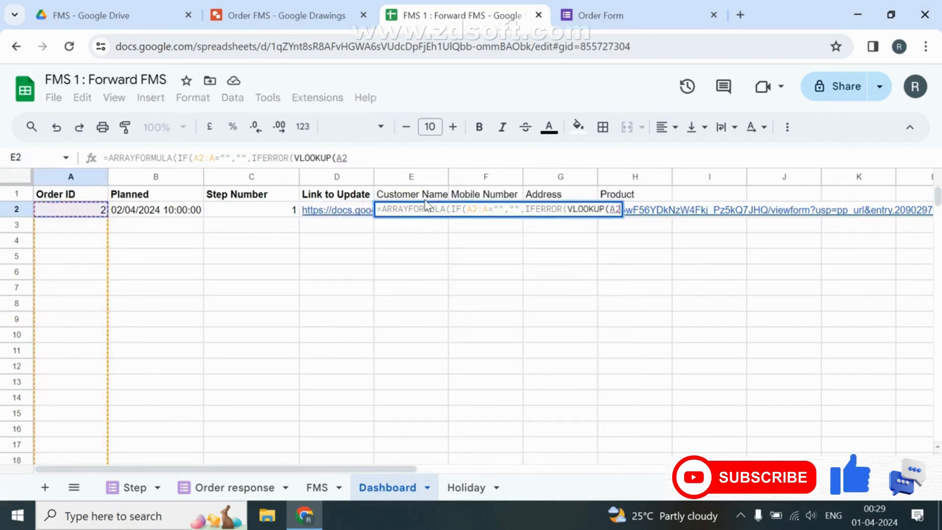
{"action": "type", "text": ":A,"}
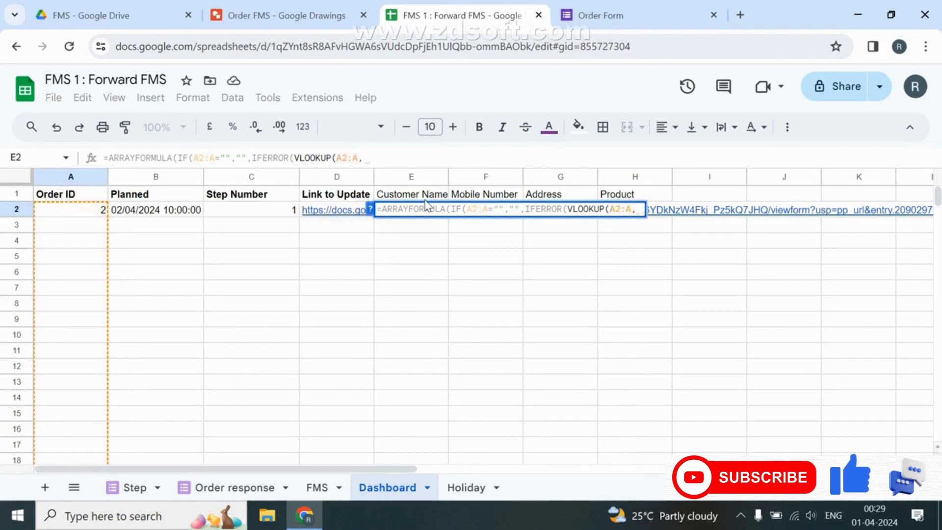
Set the VLOOKUP range to FMS columns B through F and begin a MATCH.
{"action": "key", "text": "ctrl+Page_Up"}
{"action": "key", "text": "Down"}
{"action": "key", "text": "Down"}
{"action": "key", "text": "Up"}
{"action": "key", "text": "Up"}
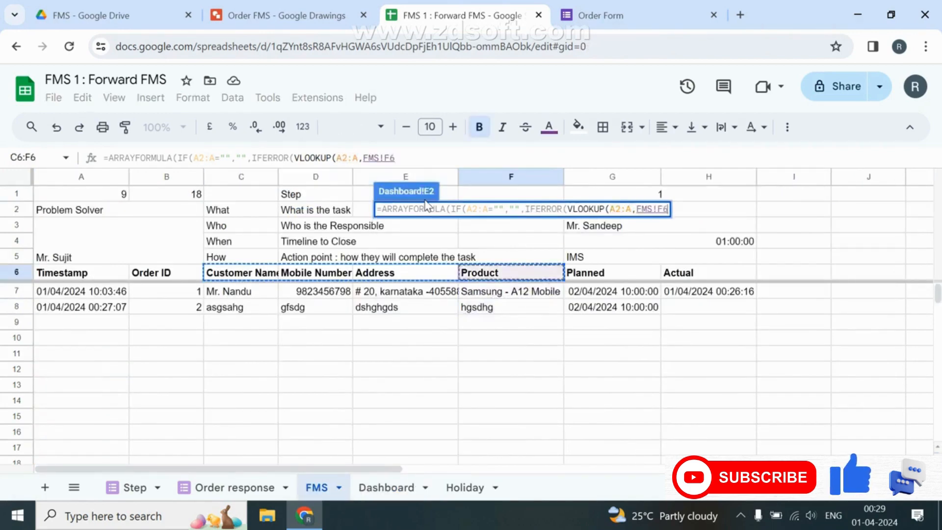
{"action": "key", "text": "Left"}
{"action": "key", "text": "Left"}
{"action": "key", "text": "Left"}
{"action": "key", "text": "Left"}
{"action": "key", "text": "shift+Right"}
{"action": "key", "text": "shift+Right"}
{"action": "key", "text": "shift+Right"}
{"action": "key", "text": "shift+Right"}
{"action": "key", "text": "shift+Down"}
{"action": "key", "text": "shift+Down"}
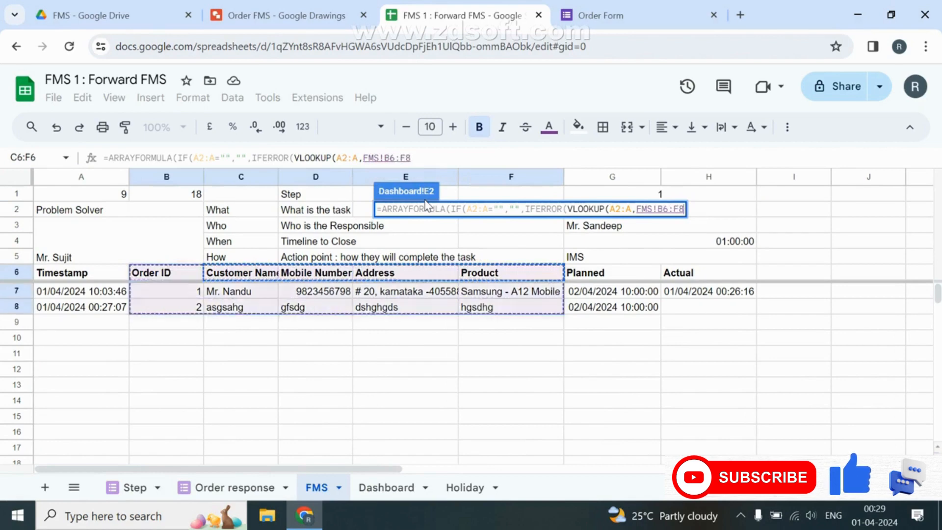
{"action": "key", "text": "BackSpace"}
{"action": "type", "text": ",match"}
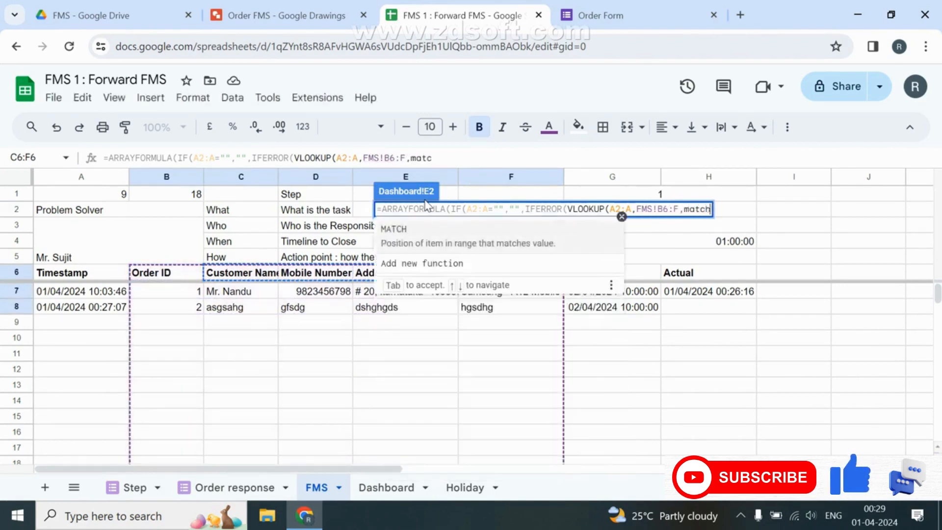
{"action": "key", "text": "Tab"}
Complete MATCH(E1:H1,FMS!B6:6,0) and commit, filling order 2's details across E2:H2.
{"action": "key", "text": "ctrl+Page_Down"}
{"action": "key", "text": "Up"}
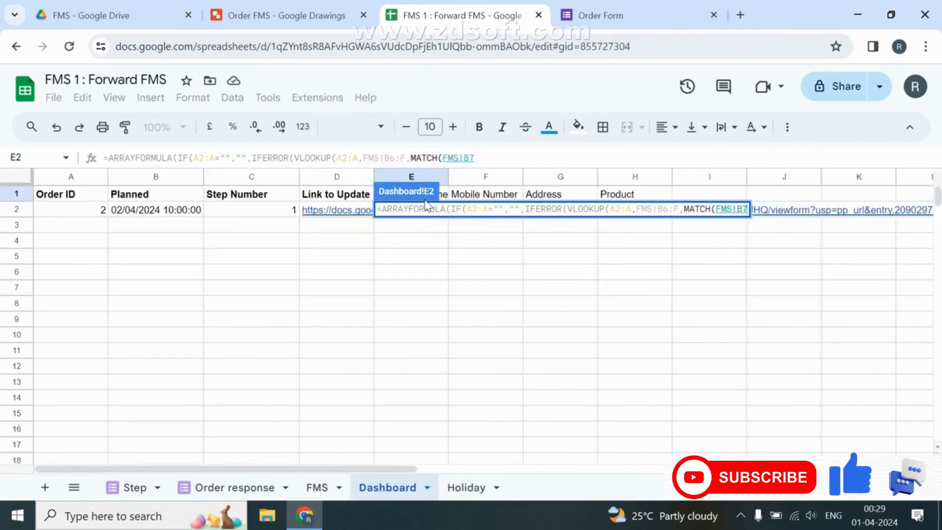
{"action": "key", "text": "ctrl+shift+Right"}
{"action": "type", "text": ","}
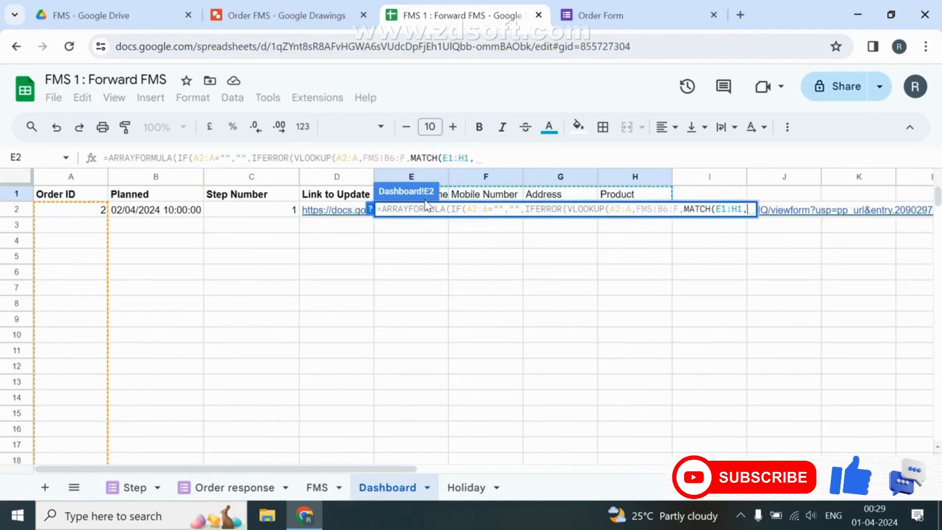
{"action": "key", "text": "ctrl+Page_Up"}
{"action": "key", "text": "Up"}
{"action": "key", "text": "Down"}
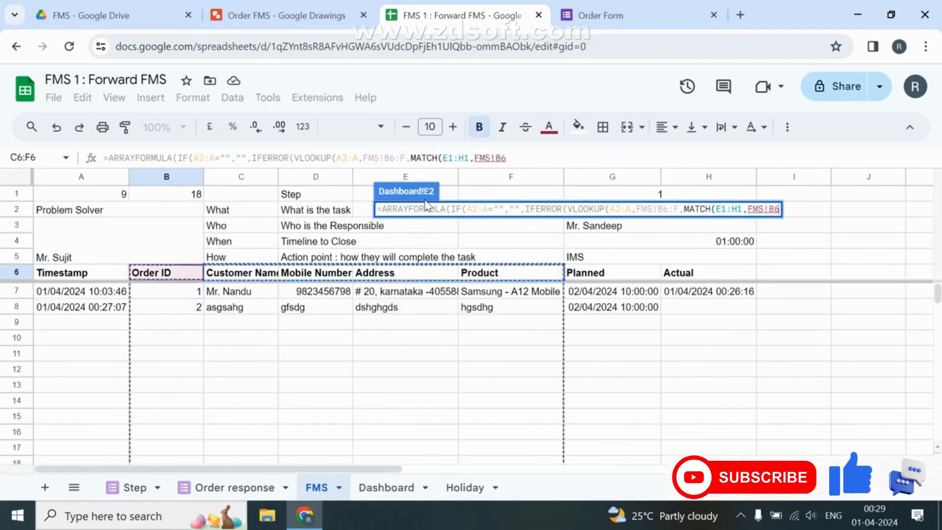
{"action": "type", "text": ":^"}
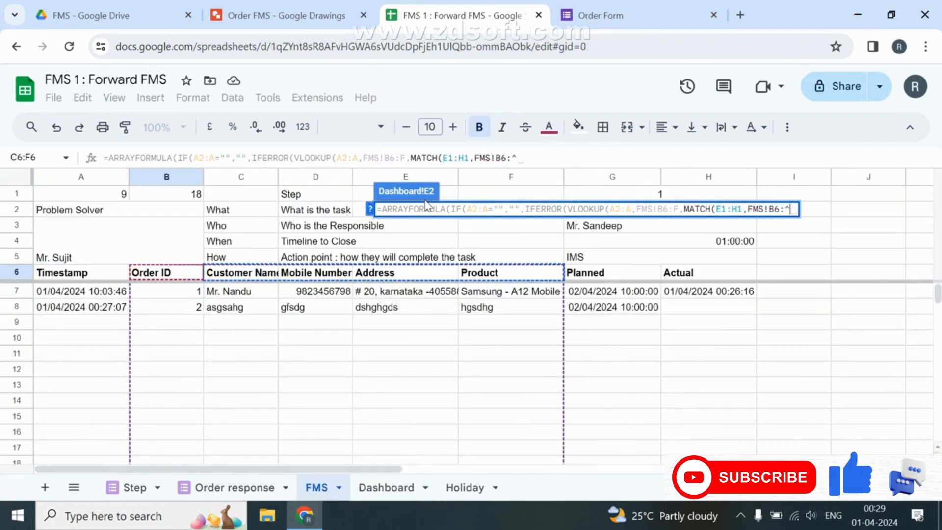
{"action": "key", "text": "BackSpace"}
{"action": "type", "text": "6"}
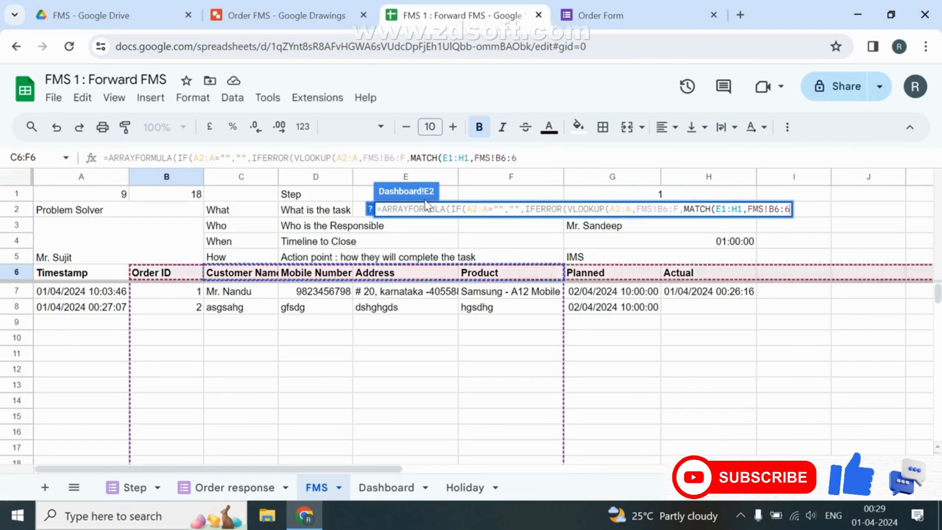
{"action": "type", "text": ",0),"}
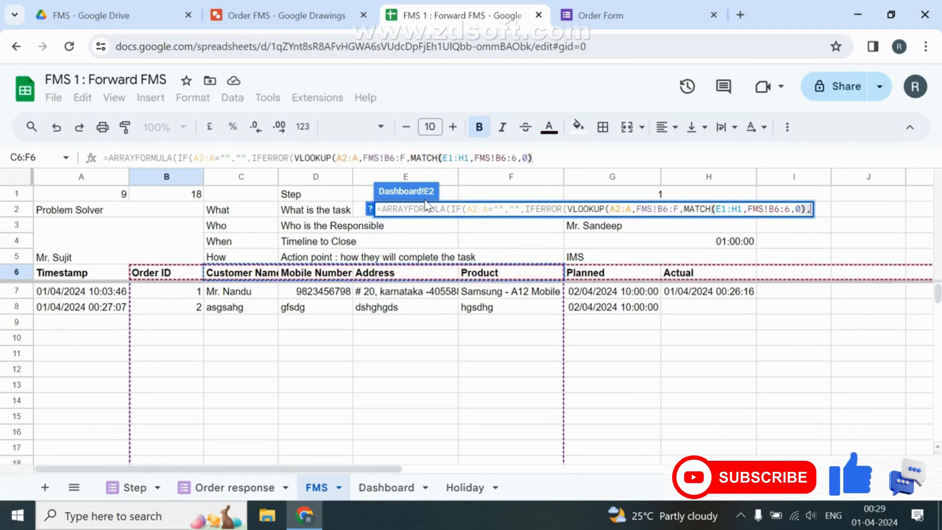
{"action": "type", "text": "0"}
{"action": "key", "text": "Return"}
{"action": "key", "text": "Up"}
{"action": "key", "text": "shift+Right"}
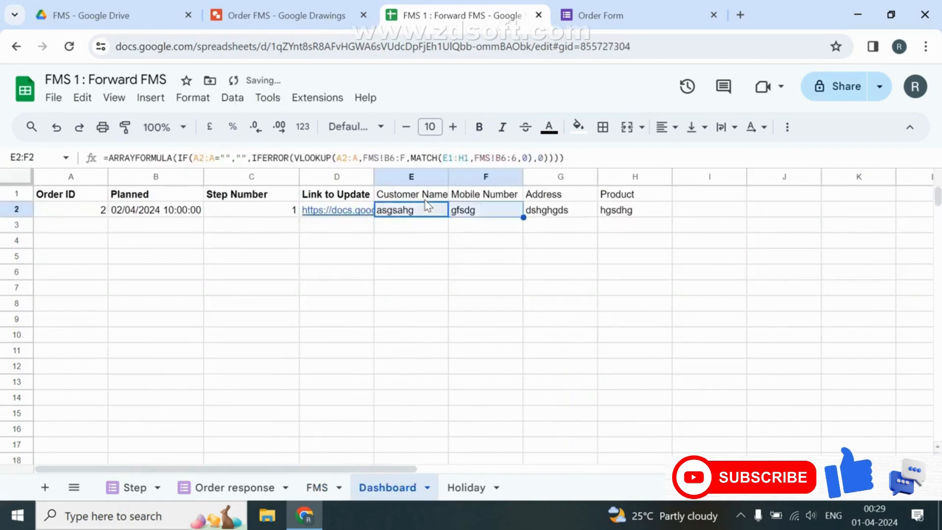
{"action": "key", "text": "shift+Right"}
{"action": "key", "text": "shift+Right"}
Make the Dashboard headers E1:H1 bold.
{"action": "left_click", "coordinate": [418, 198]}
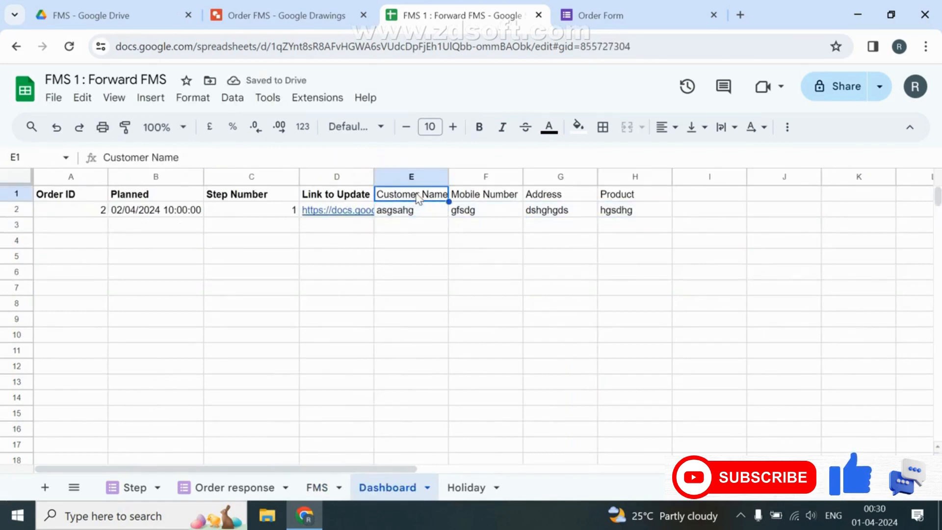
{"action": "mouse_move", "coordinate": [408, 211]}
{"action": "left_mouse_down"}
{"action": "mouse_move", "coordinate": [399, 195]}
{"action": "mouse_move", "coordinate": [420, 210]}
{"action": "mouse_move", "coordinate": [421, 198]}
{"action": "left_mouse_up"}
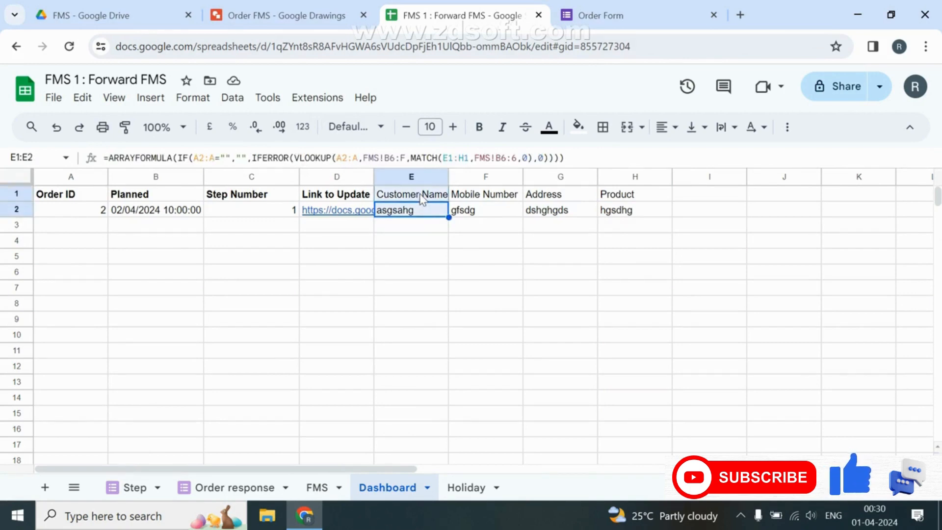
{"action": "left_click", "coordinate": [421, 198]}
{"action": "key", "text": "ctrl+shift+Right"}
{"action": "key", "text": "ctrl+b"}
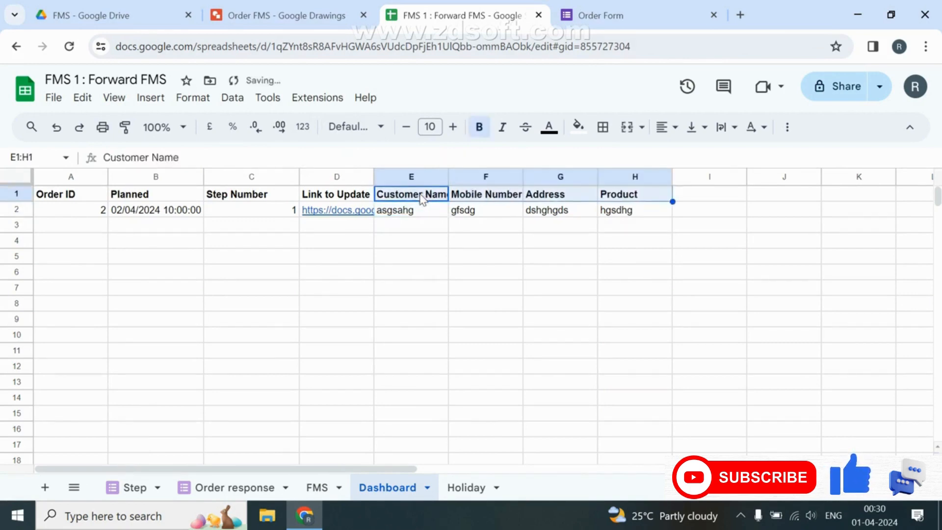
Freeze the Dashboard's header row 1.
{"action": "key", "text": "Left"}
{"action": "key", "text": "Left"}
{"action": "key", "text": "Left"}
{"action": "key", "text": "Left"}
{"action": "key", "text": "shift+space"}
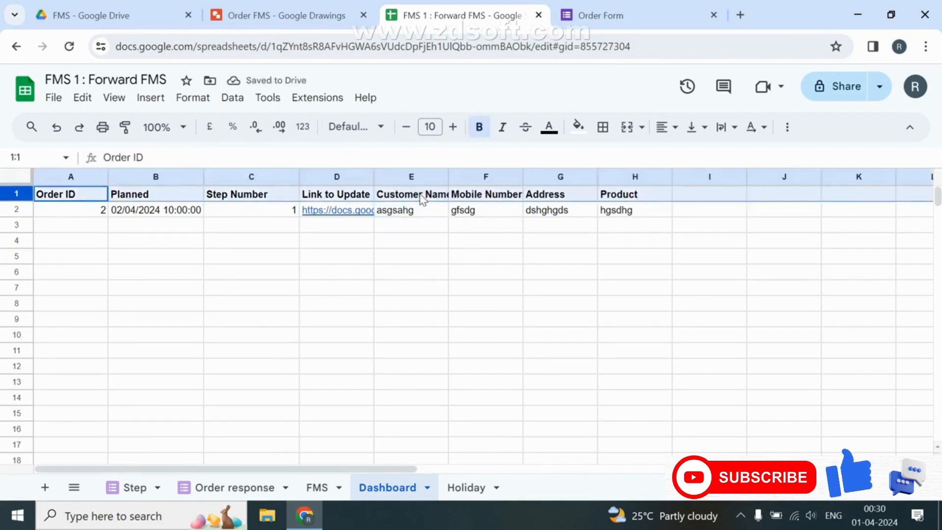
{"action": "key", "text": "alt+v"}
{"action": "key", "text": "r"}
{"action": "key", "text": "o"}
Review A2's QUERY formula without changing it.
{"action": "key", "text": "Down"}
{"action": "key", "text": "Down"}
{"action": "key", "text": "Up"}
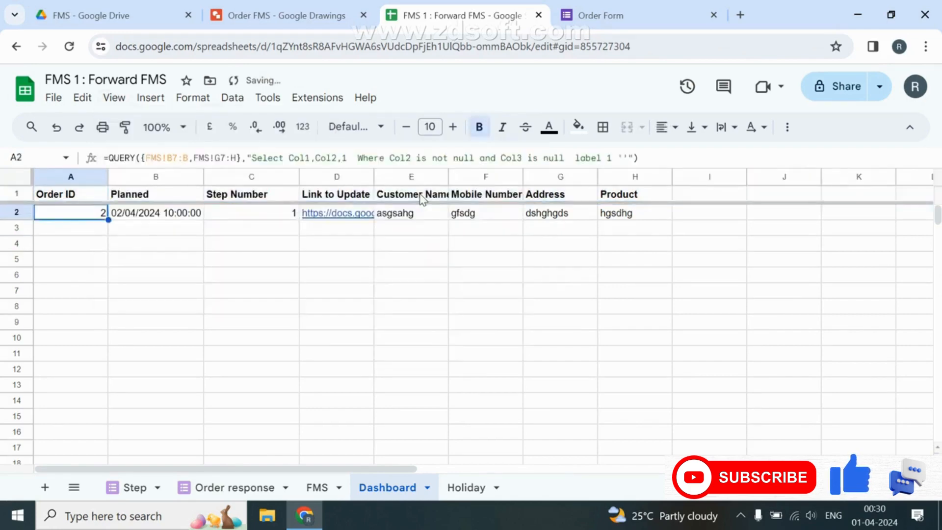
{"action": "key", "text": "F2"}
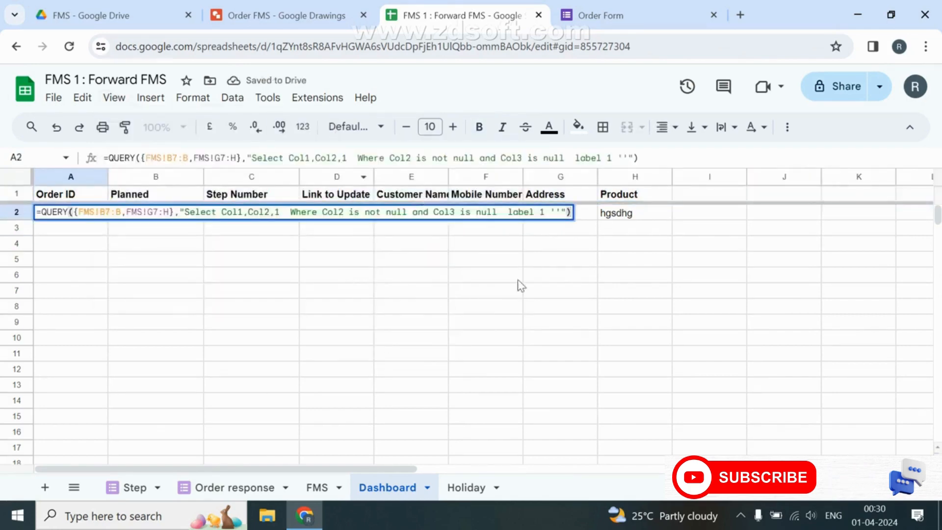
{"action": "key", "text": "Escape"}
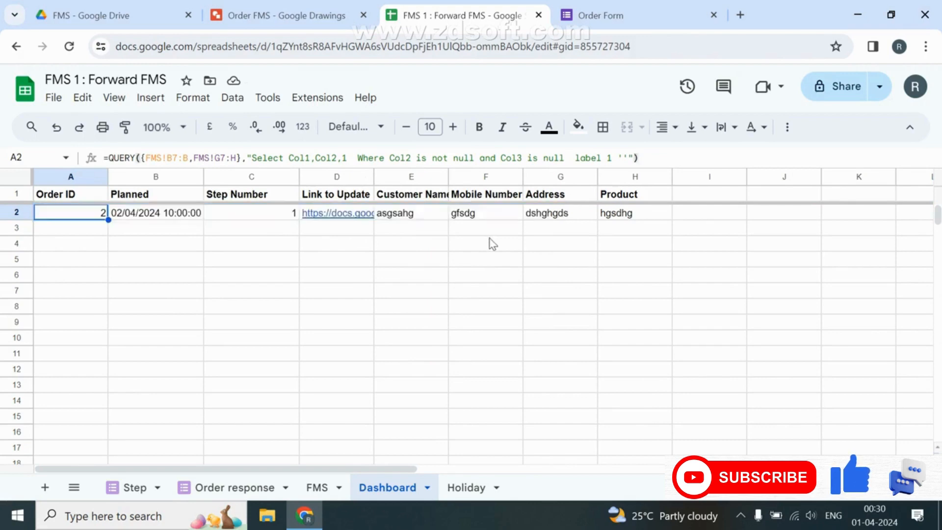
Open order 2's prefilled update form from D2 and advance to the next section.
{"action": "left_click", "coordinate": [361, 216]}
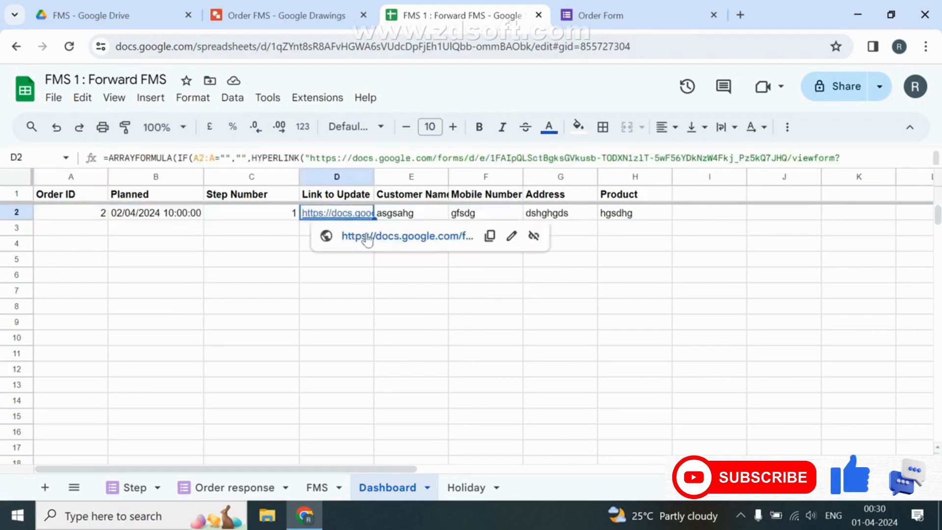
{"action": "left_click", "coordinate": [367, 237]}
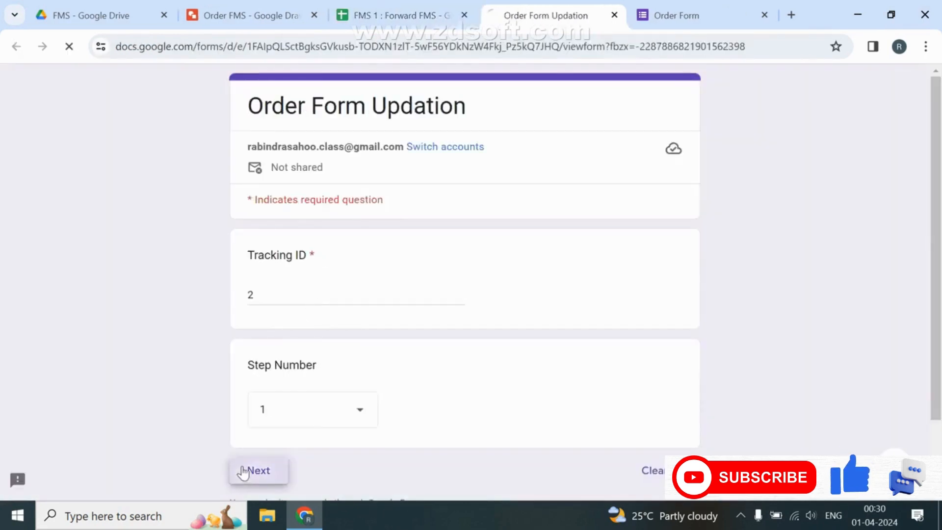
{"action": "left_click", "coordinate": [255, 470]}
{"action": "scroll", "coordinate": [297, 311], "scroll_direction": "down", "scroll_amount": 5}
Fill in the transporter's name, contact number and password, then submit the form.
{"action": "left_click", "coordinate": [300, 108]}
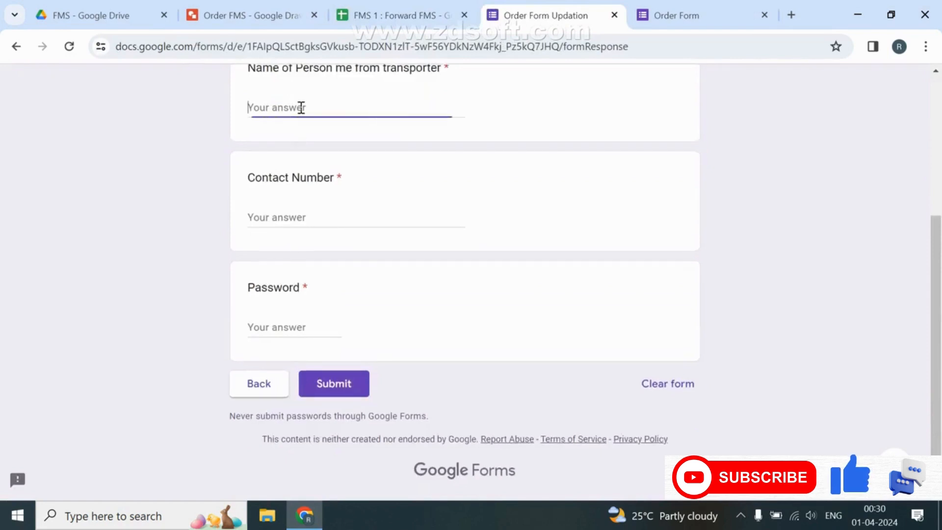
{"action": "type", "text": "asd"}
{"action": "left_click", "coordinate": [271, 216]}
{"action": "type", "text": "sas"}
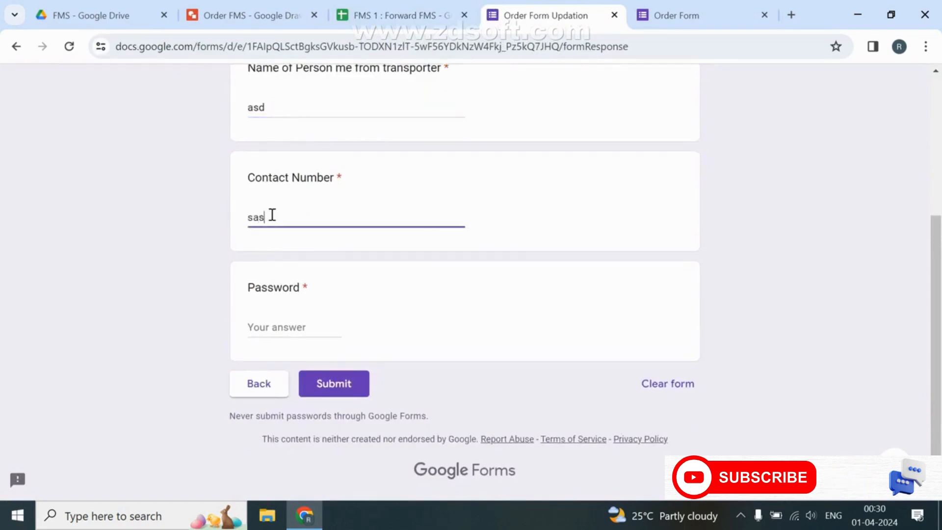
{"action": "left_click", "coordinate": [270, 324]}
{"action": "type", "text": "3232"}
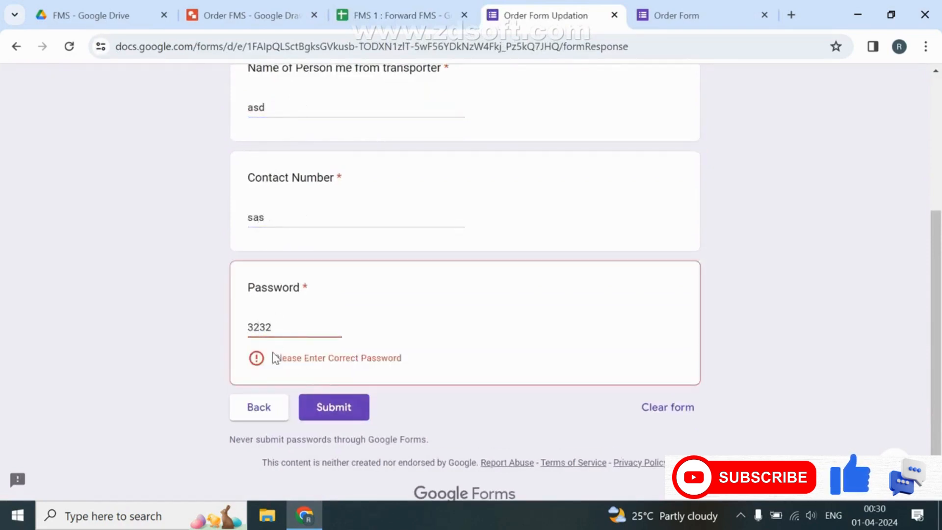
{"action": "key", "text": "ctrl+a"}
{"action": "key", "text": "Return"}
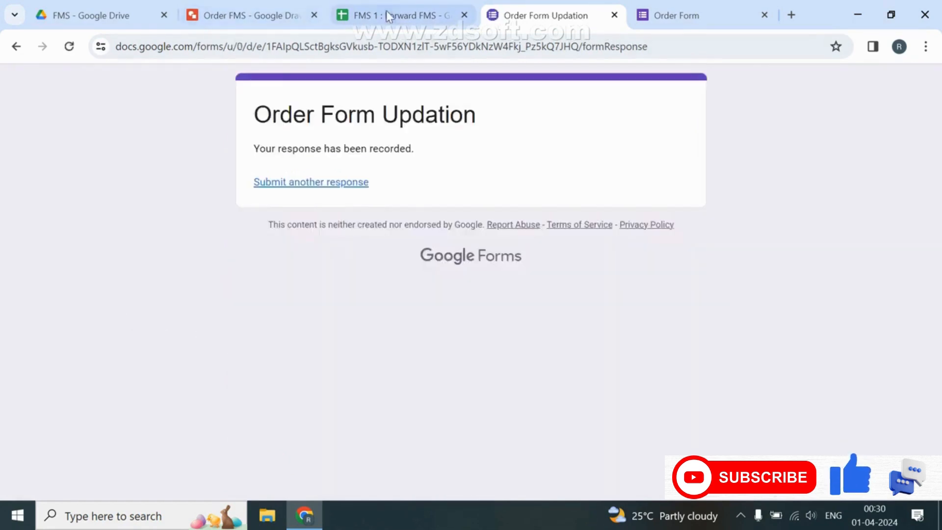
{"action": "left_click", "coordinate": [389, 16]}
Copy step 1's block G1:H6 into I1:J6 on FMS and number it 2.
{"action": "left_click", "coordinate": [53, 215]}
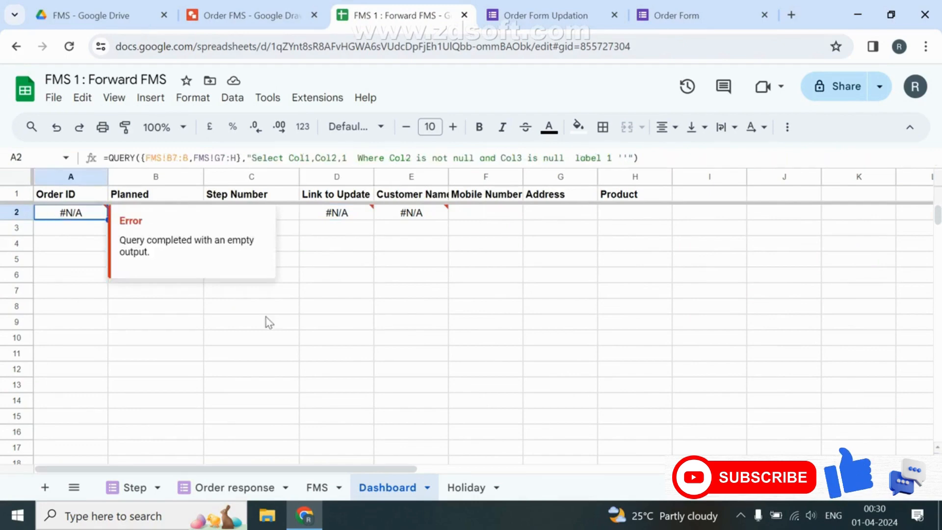
{"action": "left_click", "coordinate": [317, 487]}
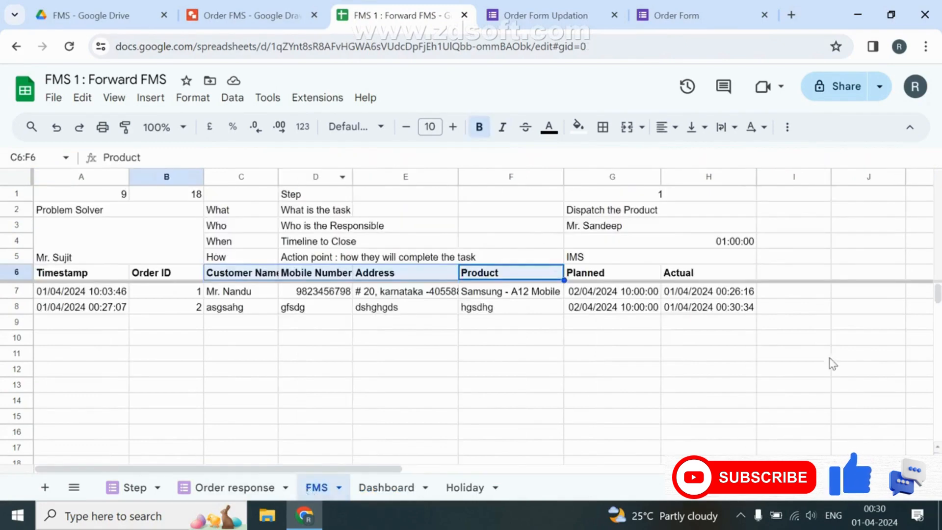
{"action": "left_click_drag", "start_coordinate": [652, 196], "coordinate": [629, 277]}
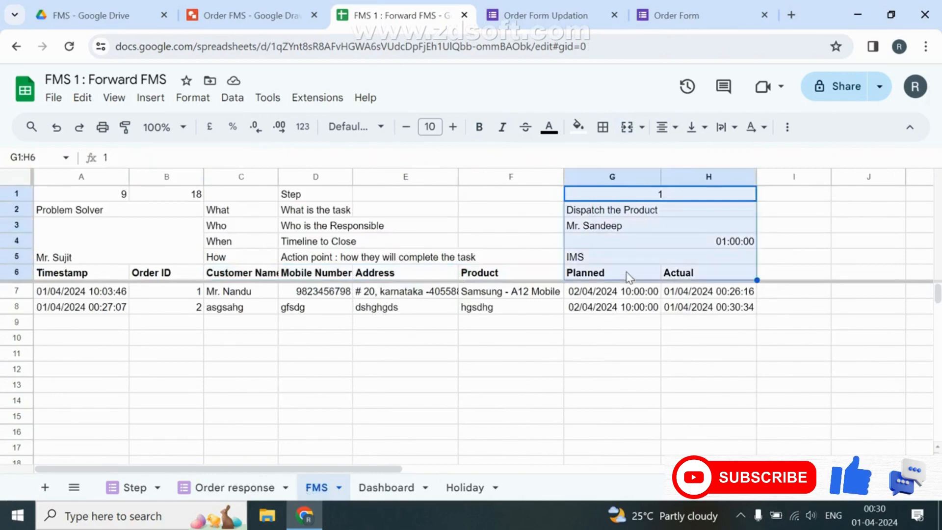
{"action": "key", "text": "ctrl+c"}
{"action": "key", "text": "Right"}
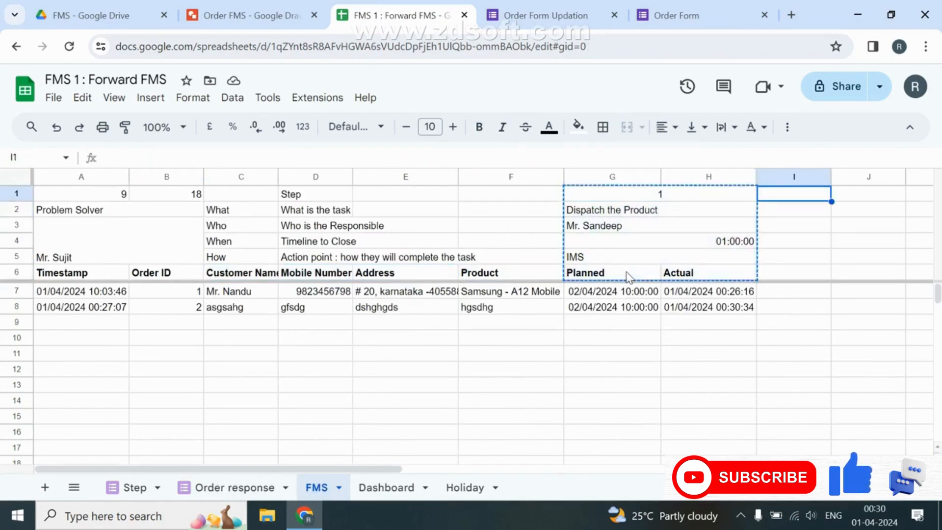
{"action": "key", "text": "ctrl+v"}
{"action": "key", "text": "Right"}
{"action": "key", "text": "Right"}
{"action": "key", "text": "Right"}
{"action": "key", "text": "Right"}
{"action": "key", "text": "Left"}
{"action": "key", "text": "Left"}
{"action": "key", "text": "Left"}
{"action": "key", "text": "Left"}
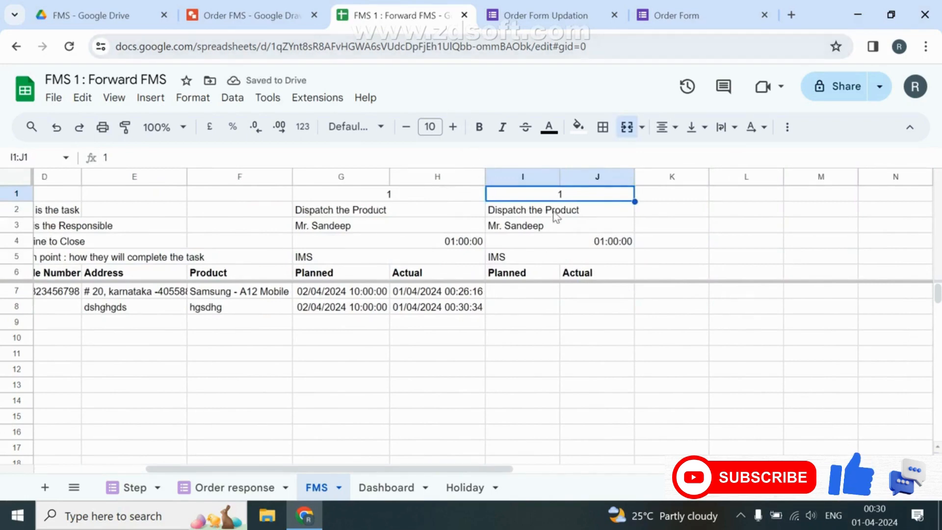
{"action": "type", "text": "2"}
{"action": "key", "text": "Return"}
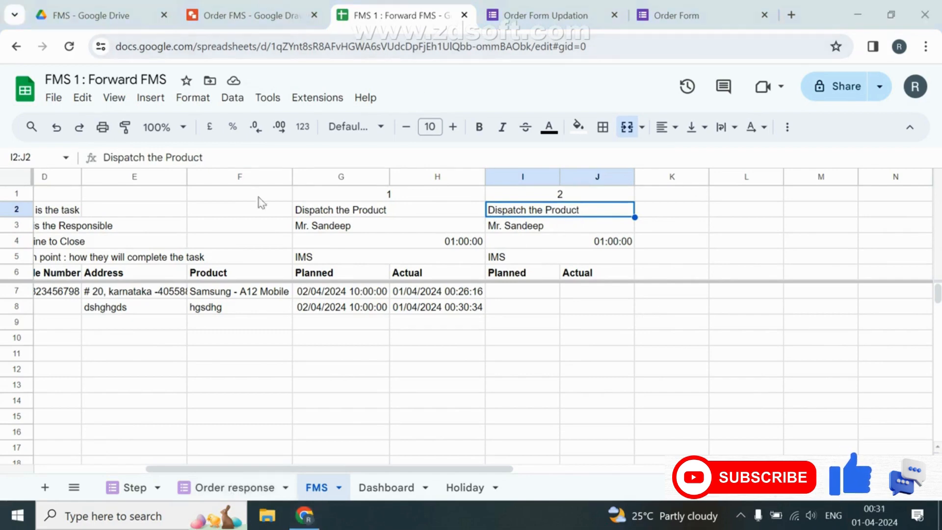
Name step 2's task Deliver to Customer, matching the flowchart.
{"action": "left_click", "coordinate": [194, 7]}
{"action": "left_click", "coordinate": [409, 20]}
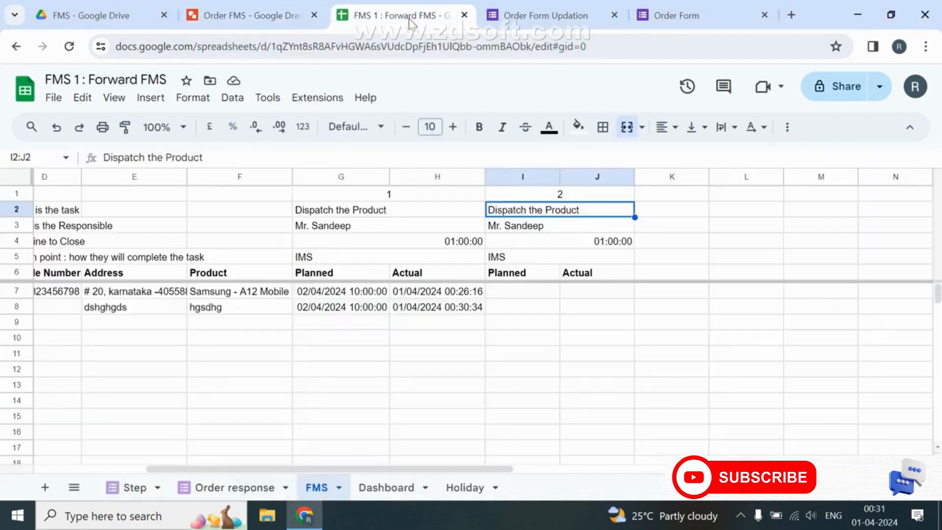
{"action": "type", "text": "Deliver "}
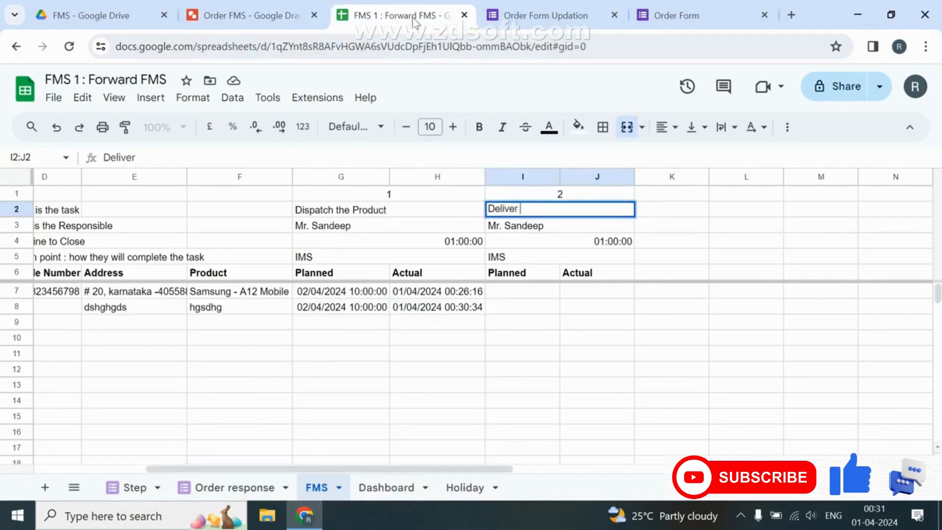
{"action": "type", "text": "to Customer"}
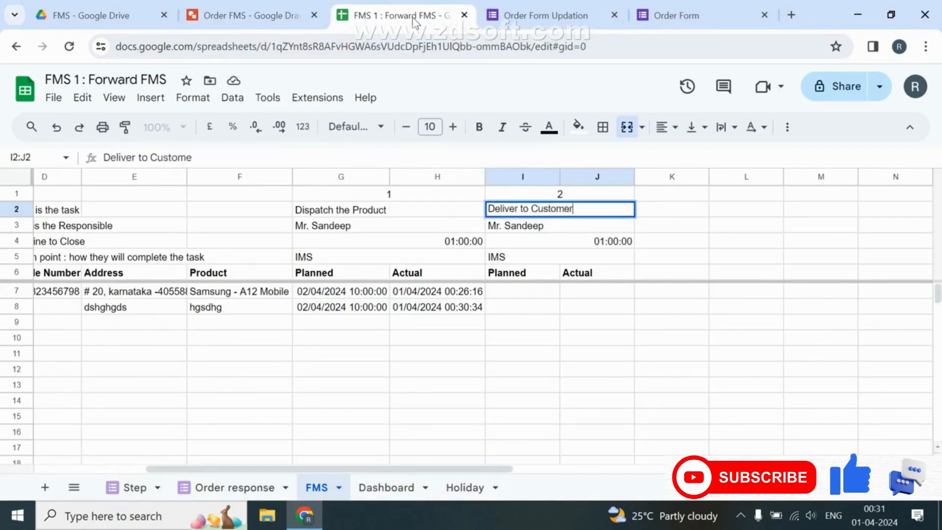
{"action": "key", "text": "Return"}
Set step 2's responsible to Any from Transporter, time to close 2, method DTS.
{"action": "left_click", "coordinate": [273, 15]}
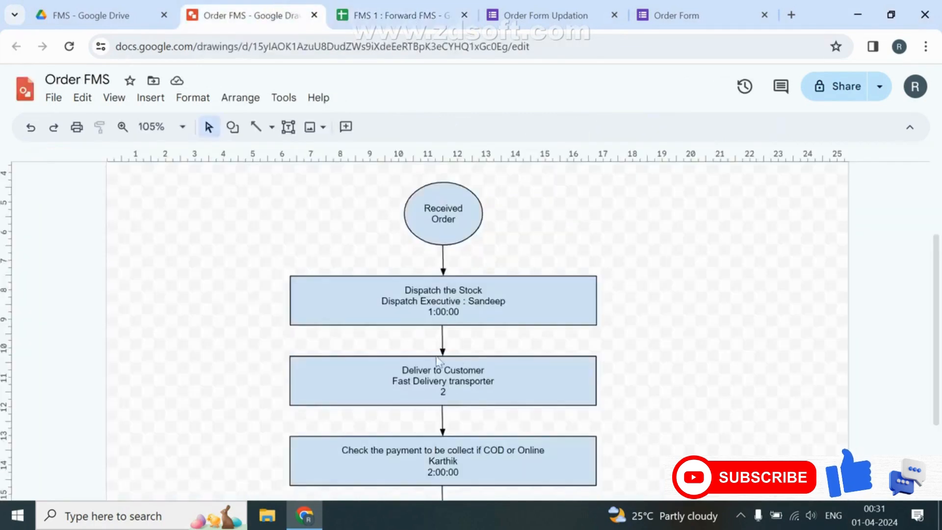
{"action": "left_click", "coordinate": [407, 15]}
{"action": "type", "text": "An"}
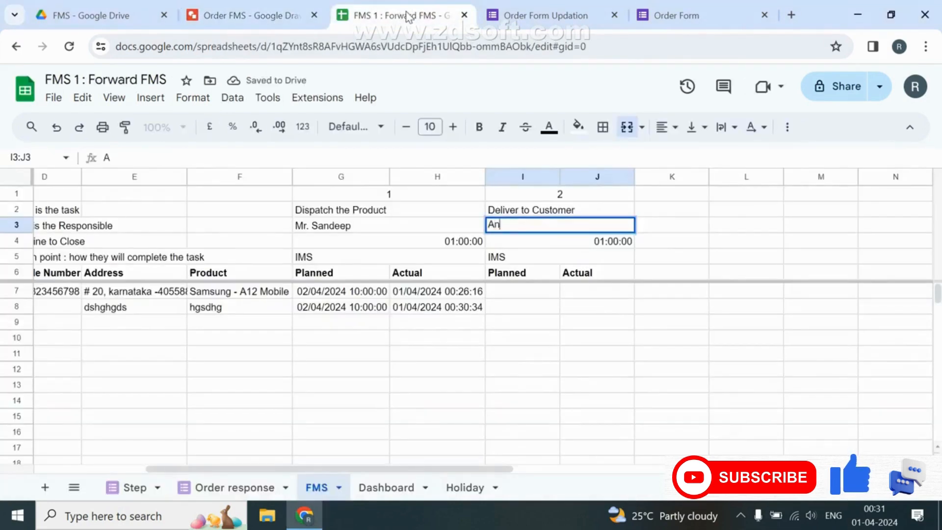
{"action": "type", "text": "y fro mm "}
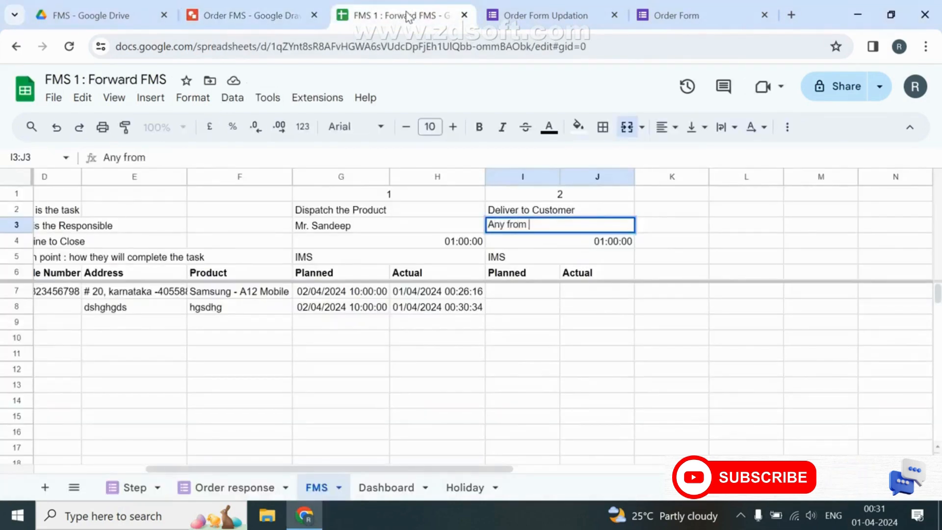
{"action": "type", "text": "Trans"}
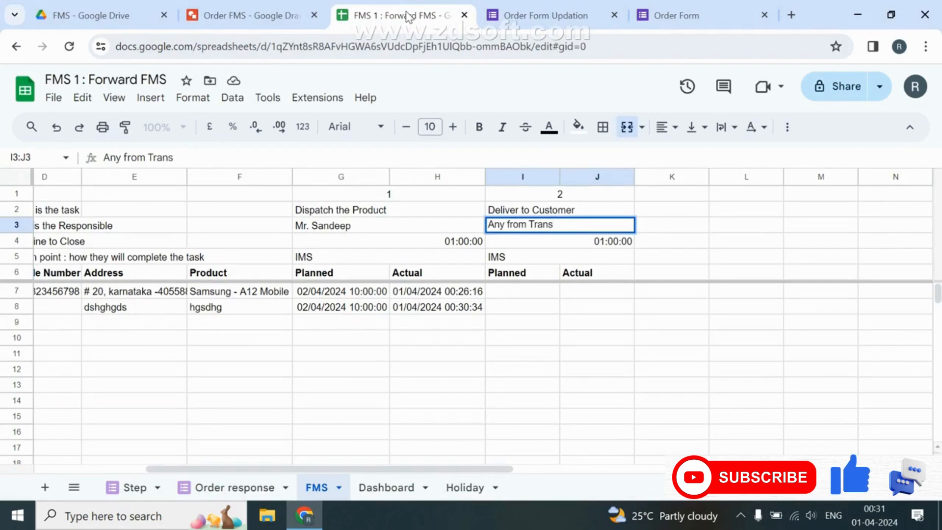
{"action": "type", "text": "porter"}
{"action": "key", "text": "Return"}
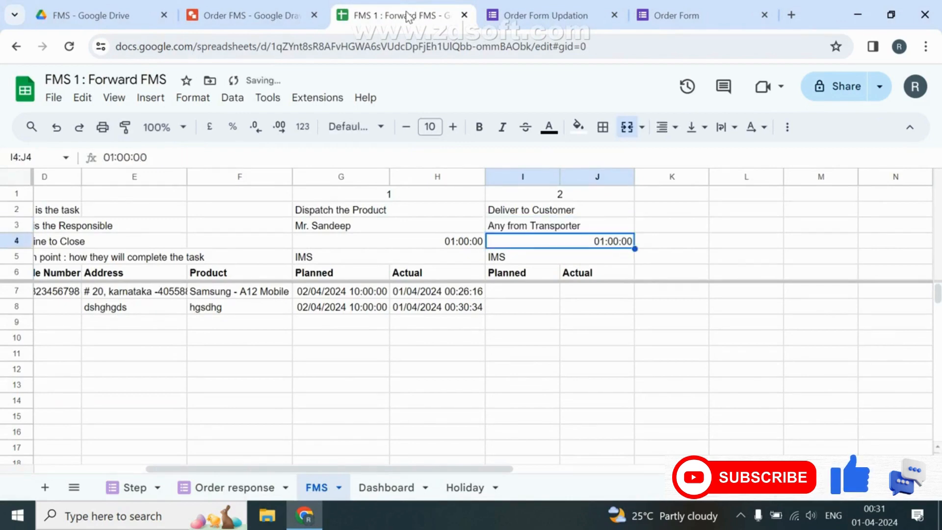
{"action": "type", "text": "2"}
{"action": "key", "text": "Return"}
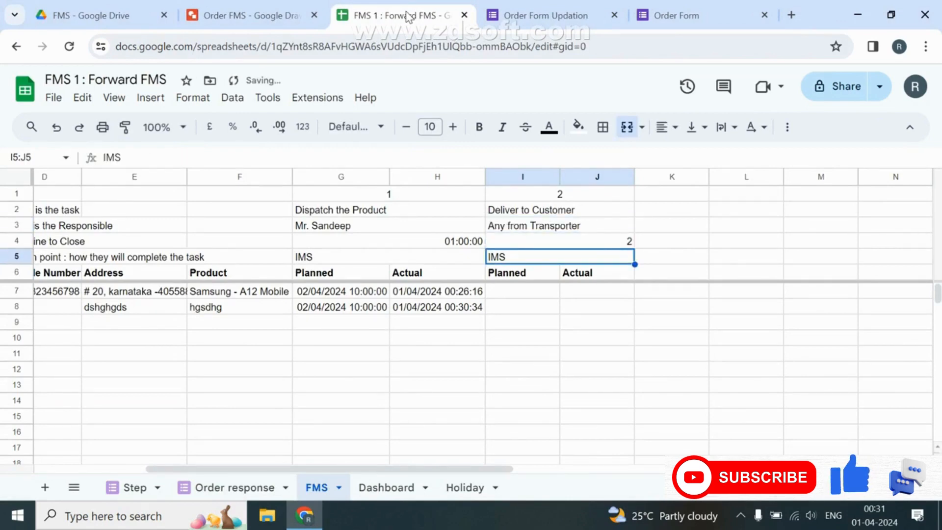
{"action": "type", "text": "DTS"}
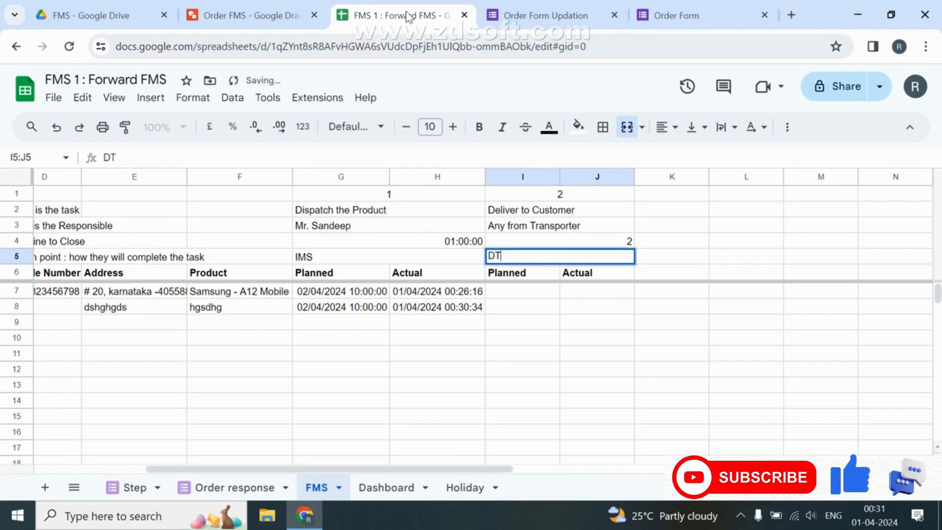
{"action": "key", "text": "Return"}
{"action": "key", "text": "Down"}
{"action": "key", "text": "Down"}
{"action": "key", "text": "Up"}
{"action": "type", "text": "="}
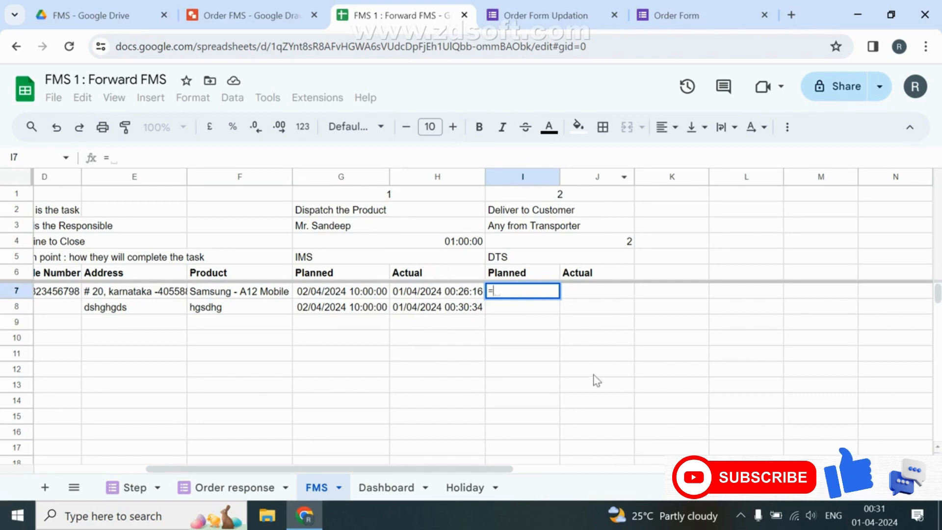
Enter =ARRAYFORMULA(IF(H7:H="","",WORKDAY.INTL(H7:H,I4,"0000001",HD))) in I7.
{"action": "type", "text": "ARRAYFORMULA(IF(H7"}
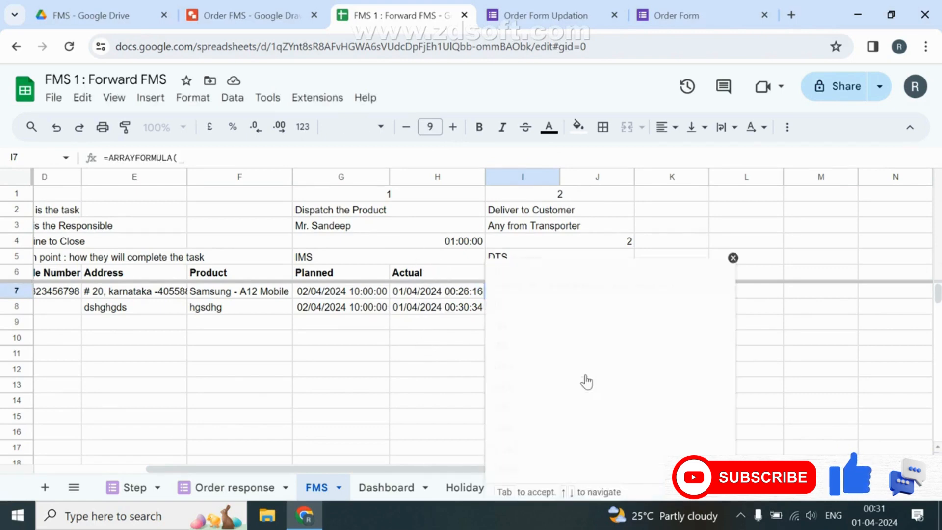
{"action": "type", "text": ":"}
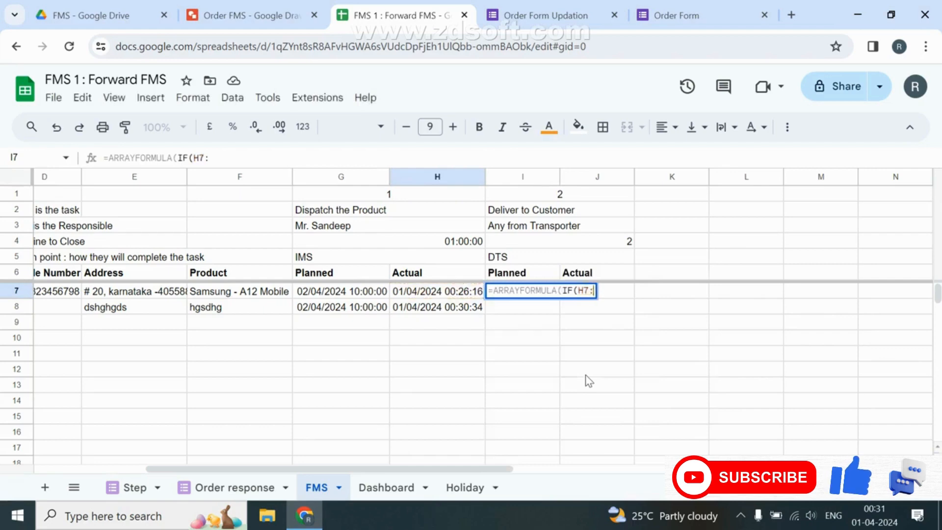
{"action": "type", "text": "H=\"\",\"\","}
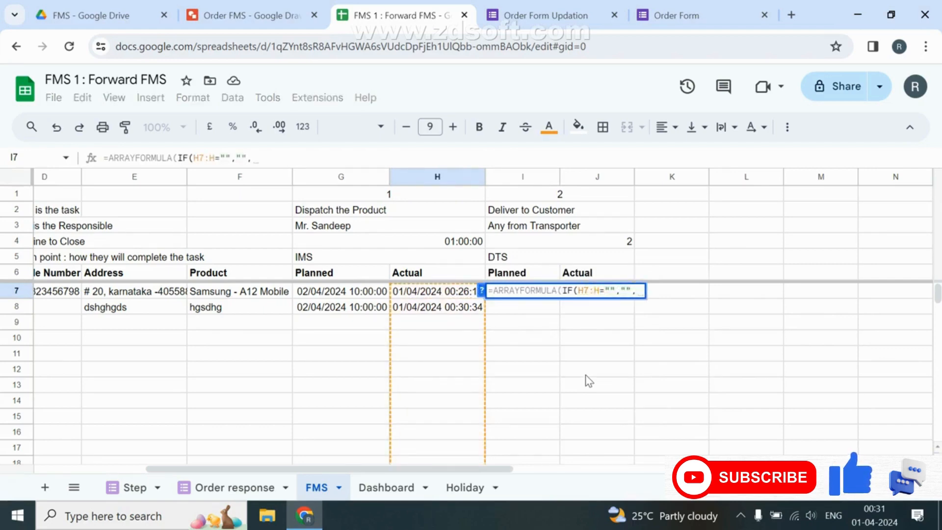
{"action": "type", "text": "work"}
{"action": "key", "text": "Down"}
{"action": "key", "text": "Tab"}
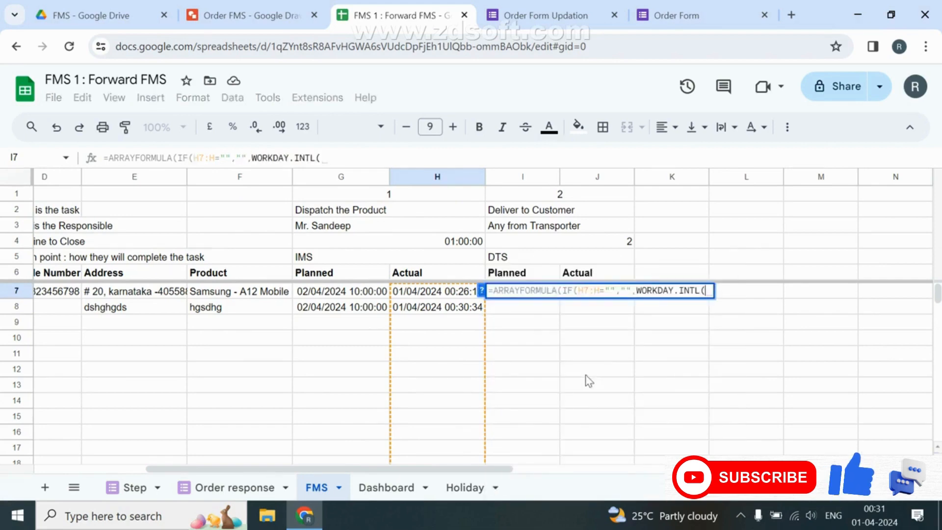
{"action": "type", "text": "H7:"}
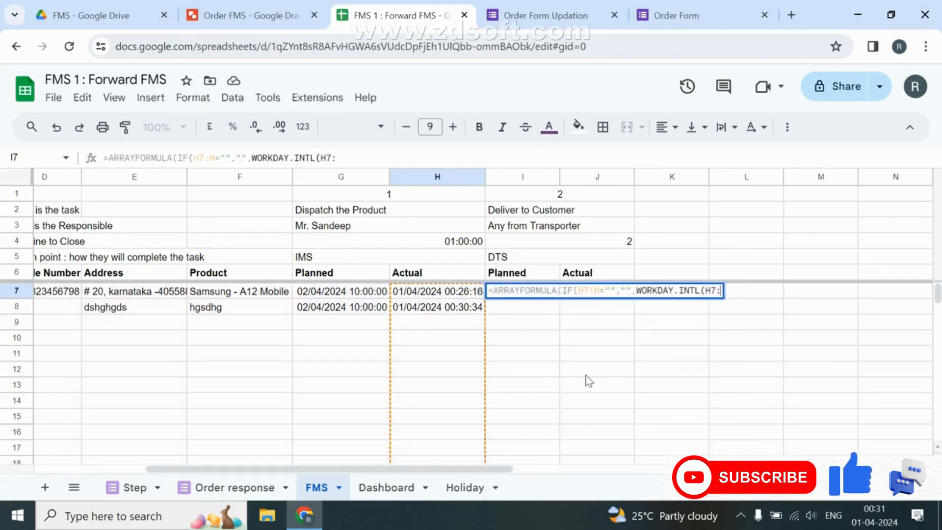
{"action": "type", "text": "H,I4"}
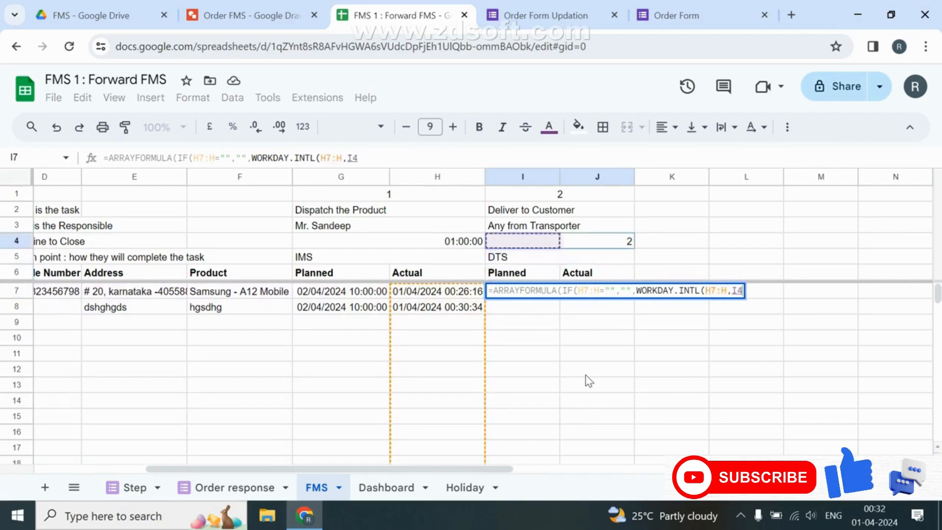
{"action": "type", "text": ",\"\""}
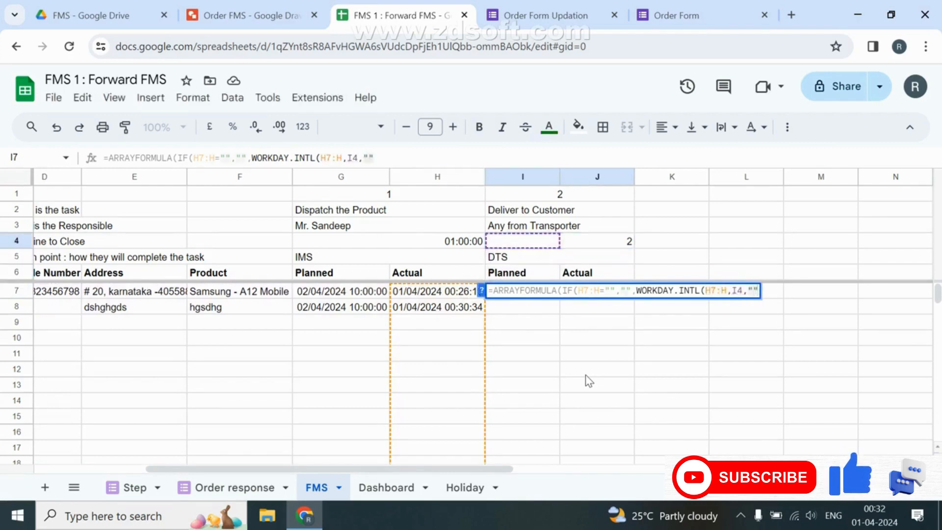
{"action": "type", "text": "0000001"}
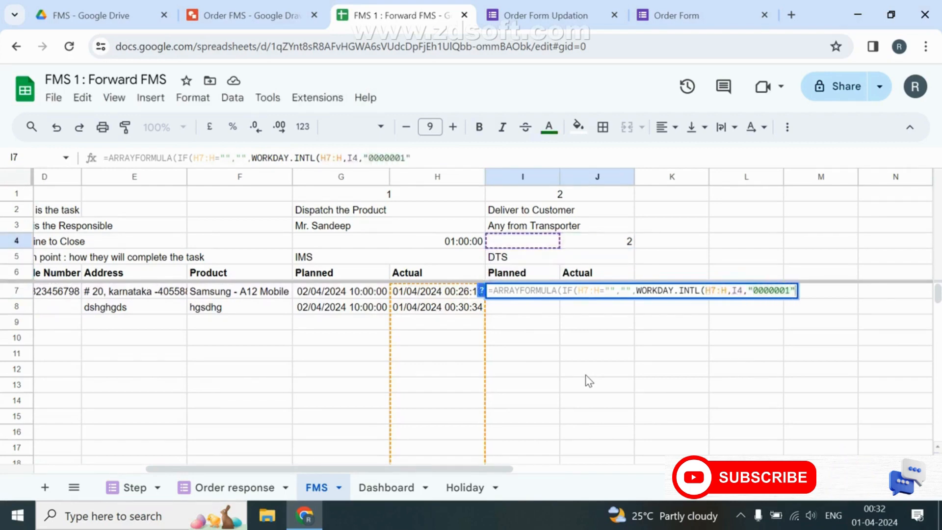
{"action": "type", "text": ",hd"}
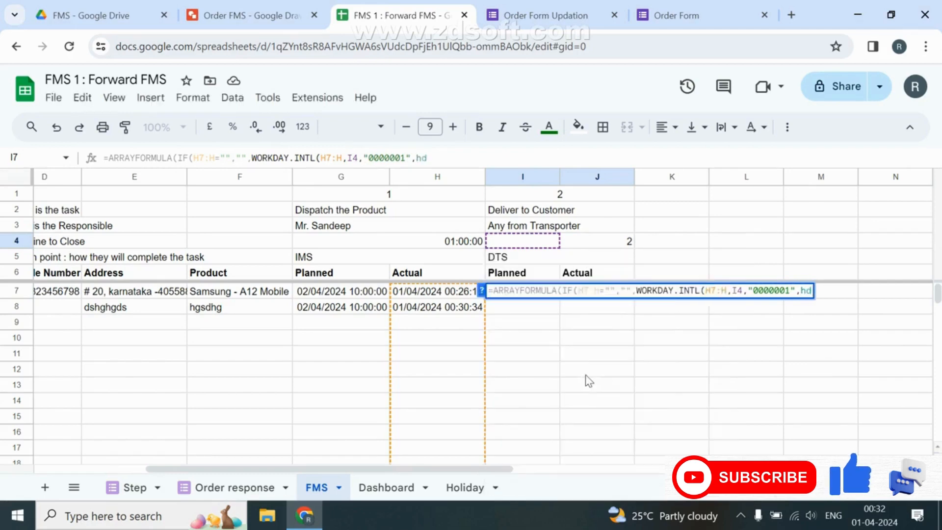
{"action": "key", "text": "Return"}
Format the step 2 Planned column I7:I1000 as Date, showing 03/04/2024.
{"action": "key", "text": "Up"}
{"action": "key", "text": "ctrl+shift+Down"}
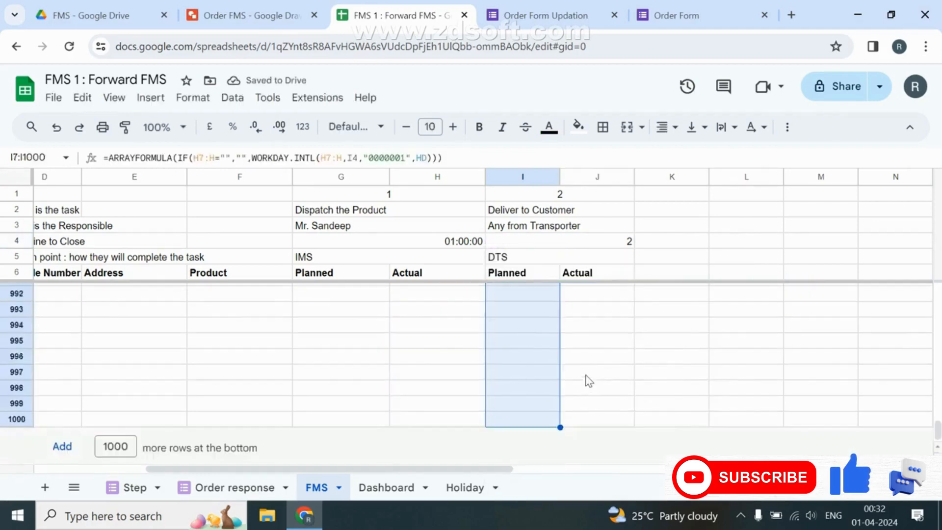
{"action": "left_click", "coordinate": [302, 126]}
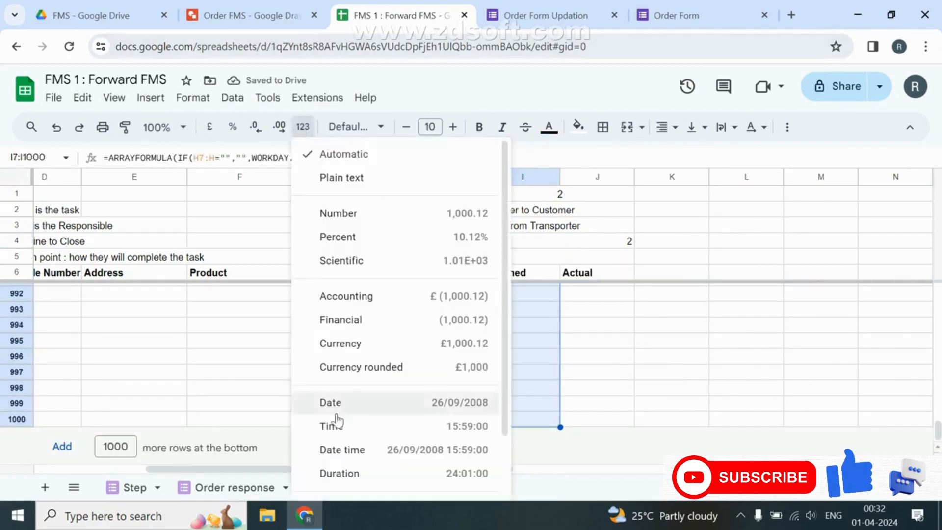
{"action": "left_click", "coordinate": [374, 415]}
{"action": "key", "text": "Up"}
{"action": "key", "text": "Down"}
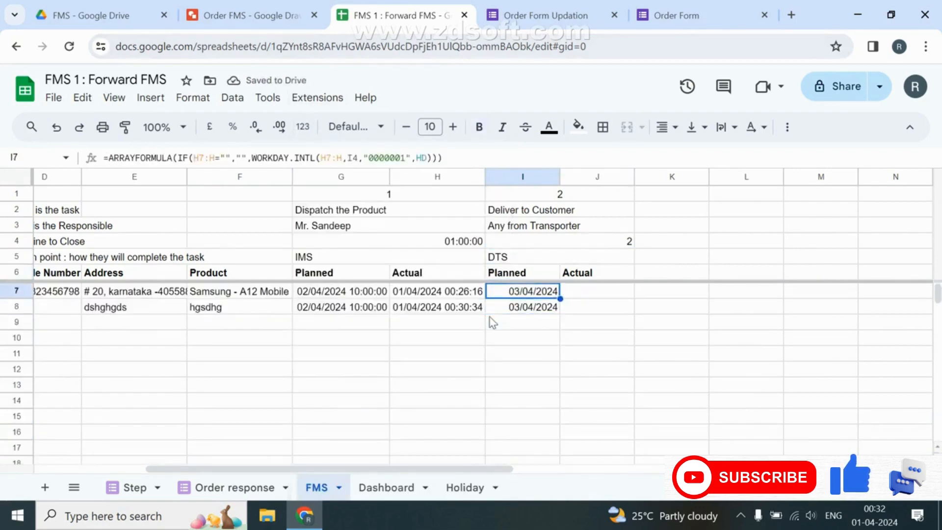
{"action": "key", "text": "Right"}
Copy the step 1 Actual lookup formula from H7 into J7 for step 2.
{"action": "key", "text": "Left"}
{"action": "key", "text": "Left"}
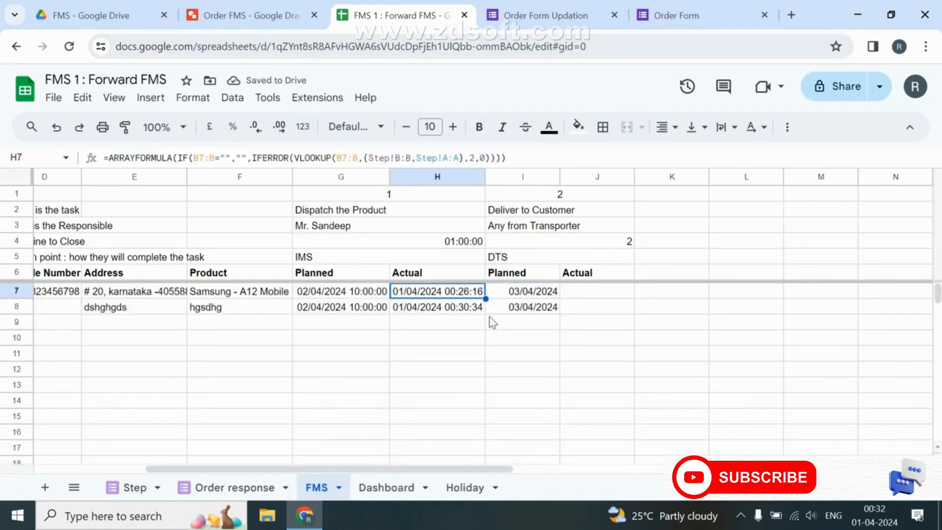
{"action": "key", "text": "Return"}
{"action": "key", "text": "ctrl+a"}
{"action": "key", "text": "ctrl+c"}
{"action": "key", "text": "Escape"}
{"action": "key", "text": "Right"}
{"action": "key", "text": "Right"}
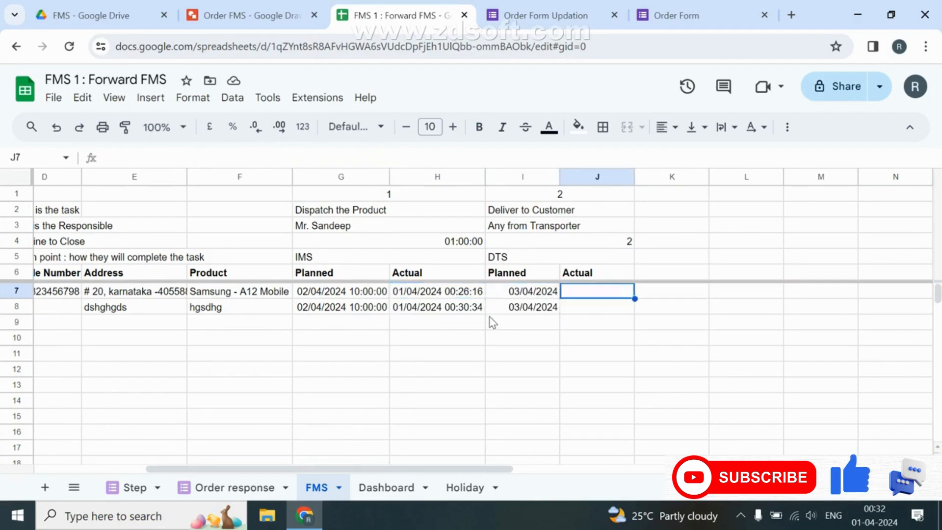
{"action": "key", "text": "Return"}
{"action": "key", "text": "ctrl+v"}
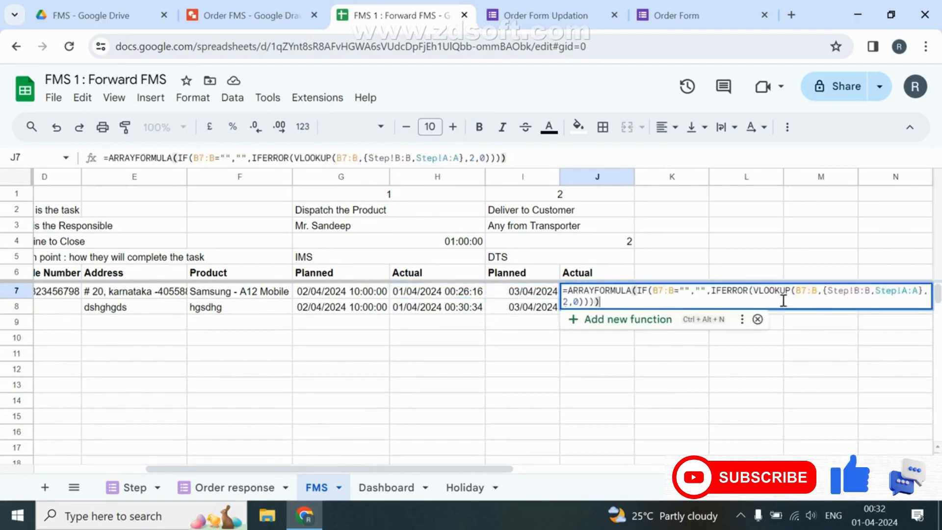
{"action": "left_click", "coordinate": [820, 293]}
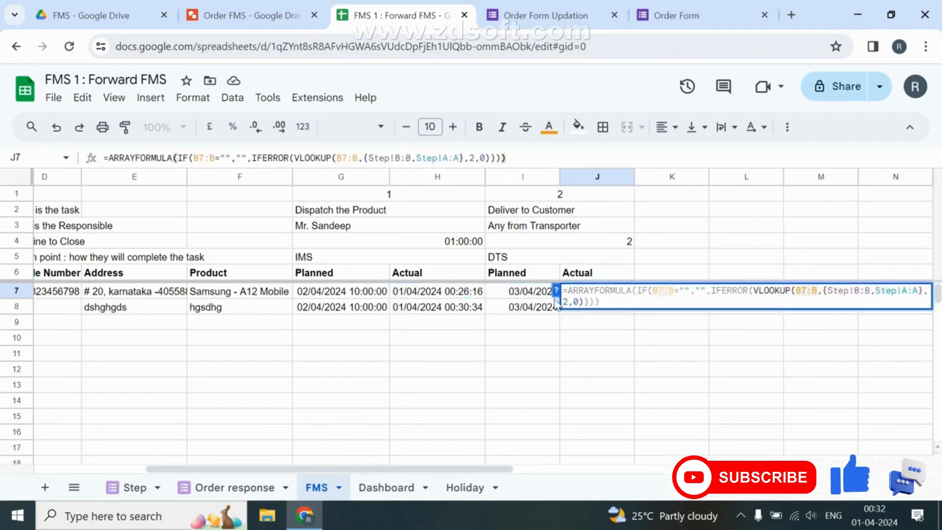
{"action": "key", "text": "Return"}
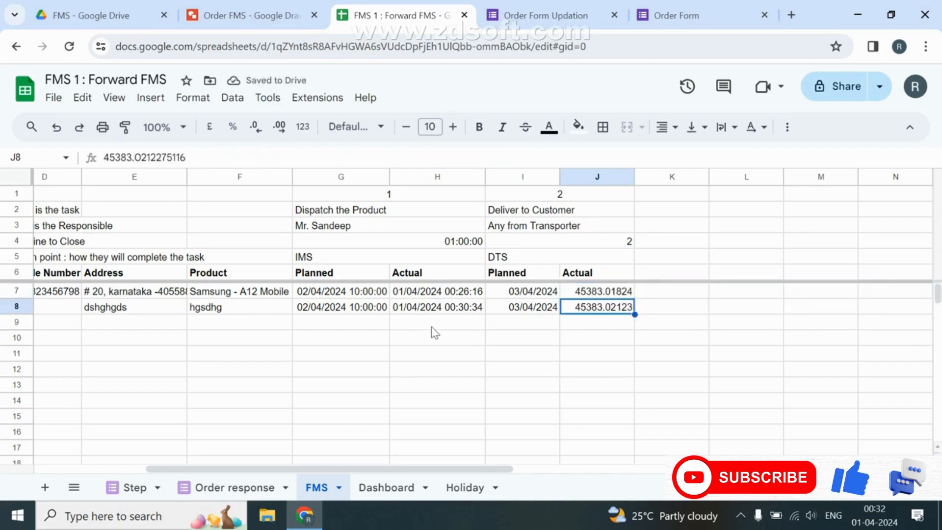
Format the step 2 Actual column, from J7 down, as date time.
{"action": "left_click", "coordinate": [595, 292]}
{"action": "key", "text": "ctrl+shift+Down"}
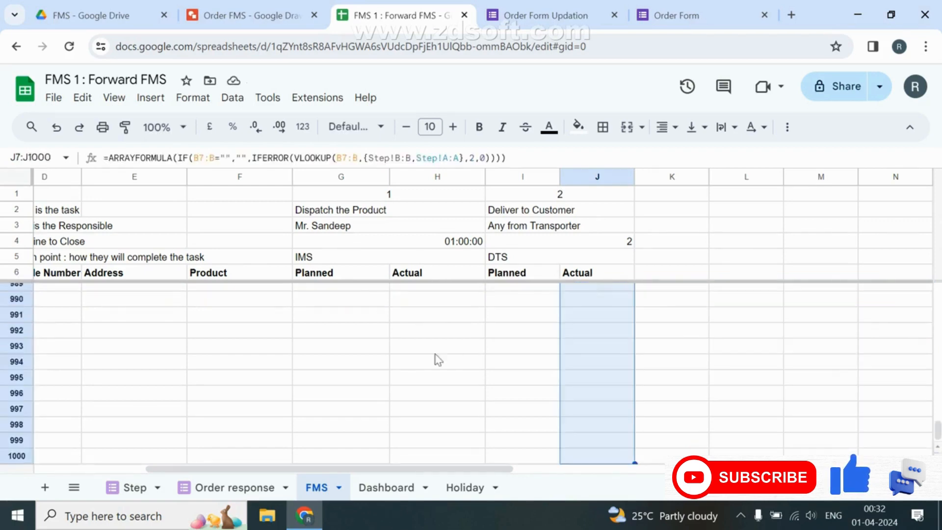
{"action": "left_click", "coordinate": [302, 127]}
{"action": "left_click", "coordinate": [358, 445]}
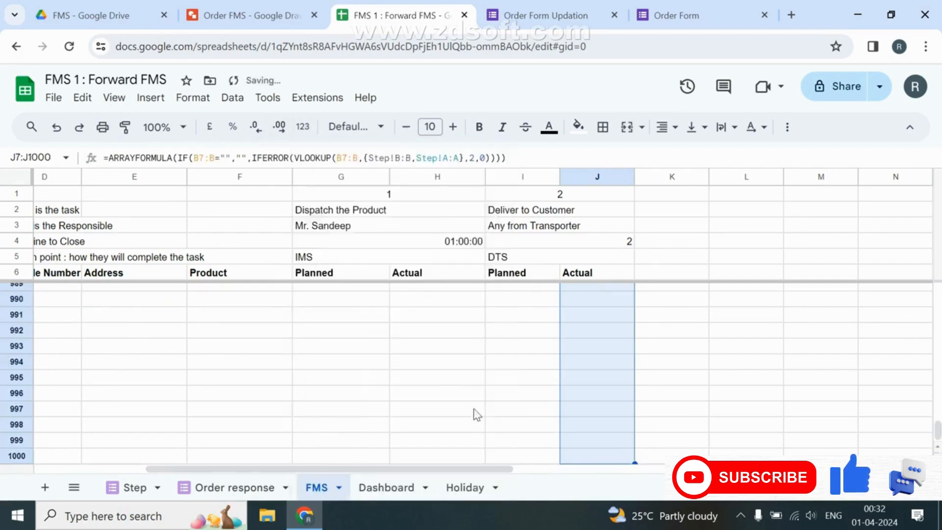
{"action": "left_click", "coordinate": [623, 311]}
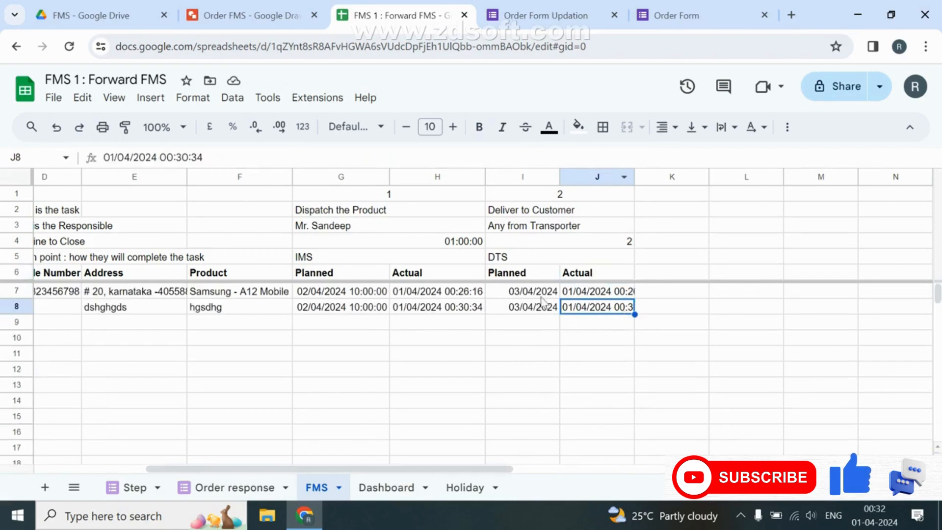
Review the product entries, Step sheet tracking IDs in B4–B5 and the Dashboard, then reopen J7's formula.
{"action": "left_click", "coordinate": [227, 291]}
{"action": "left_click", "coordinate": [220, 307]}
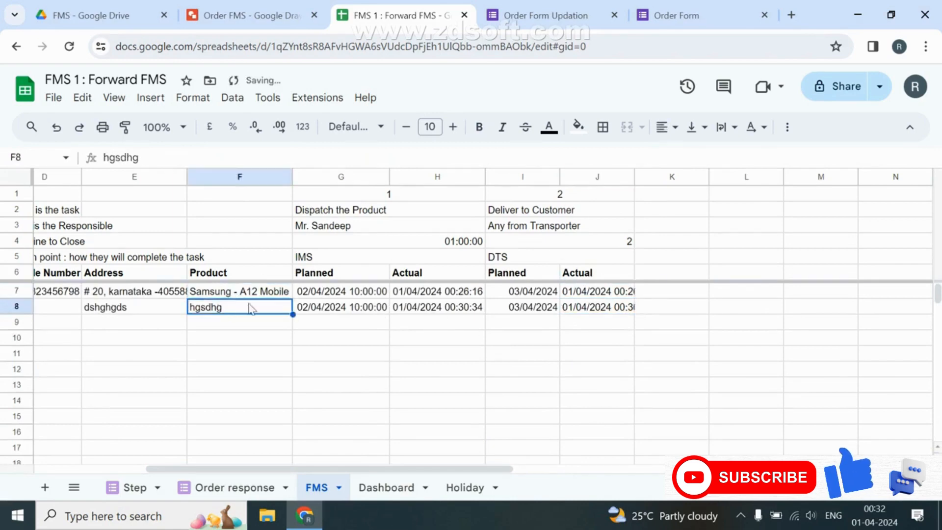
{"action": "left_click", "coordinate": [612, 295]}
{"action": "left_click", "coordinate": [132, 487]}
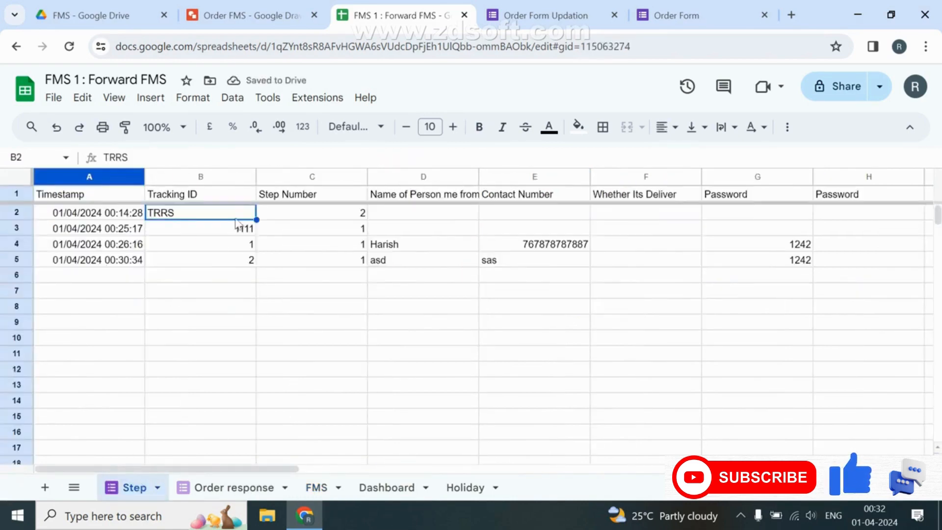
{"action": "left_click", "coordinate": [249, 245]}
{"action": "left_click", "coordinate": [249, 260]}
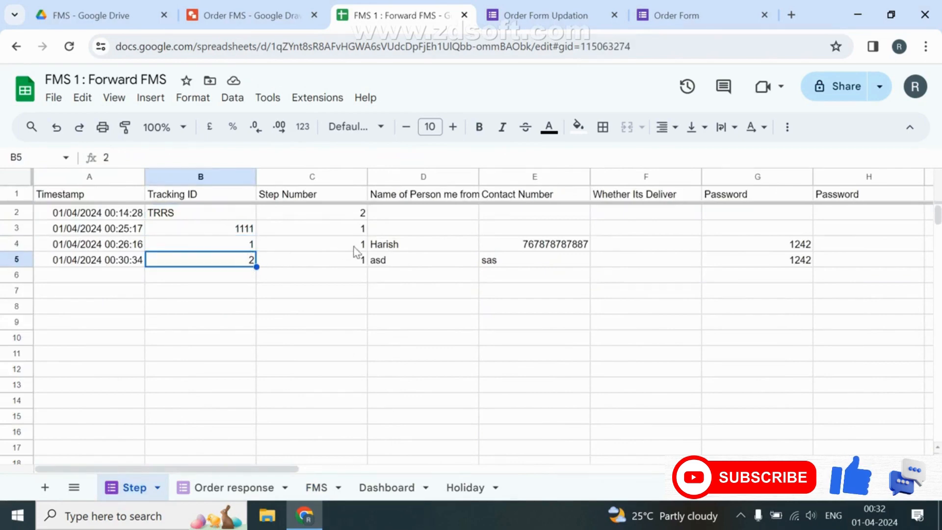
{"action": "left_click", "coordinate": [391, 488]}
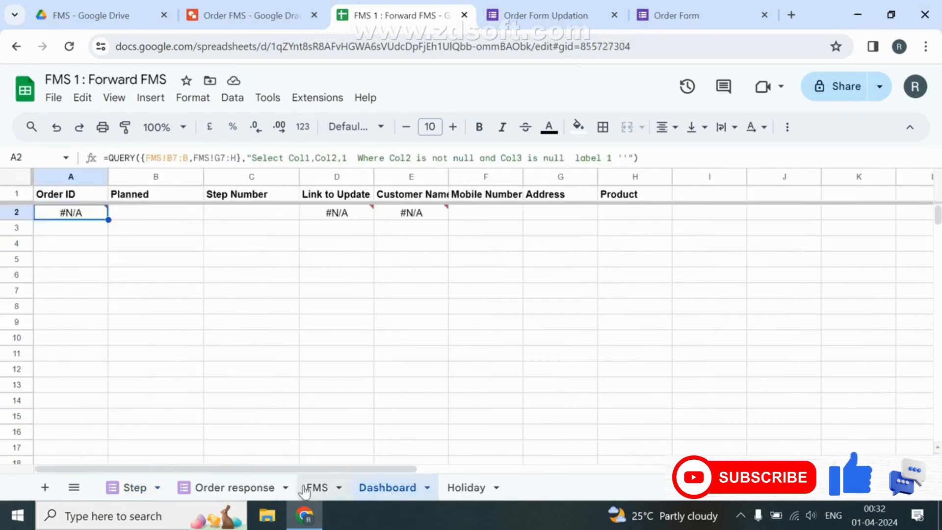
{"action": "left_click", "coordinate": [310, 489]}
{"action": "key", "text": "F2"}
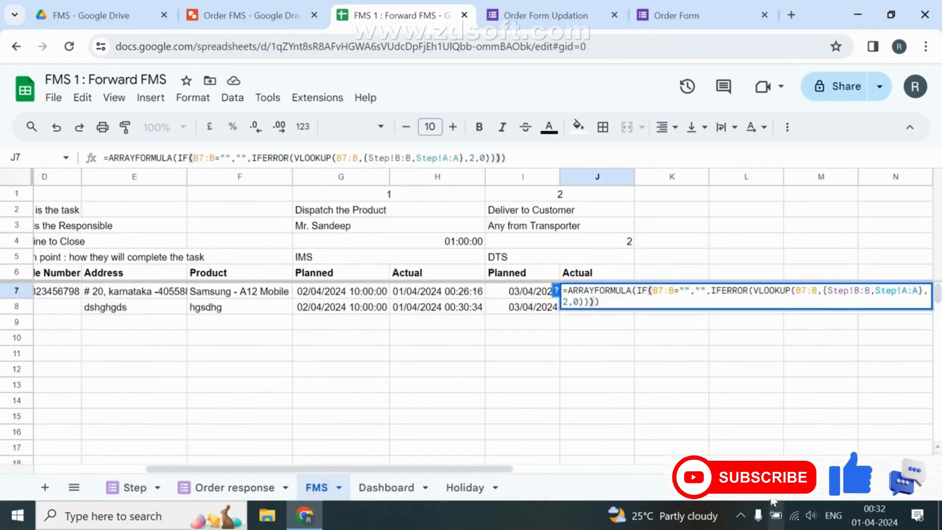
Make J7's lookup key on B7:B&"-"&I1 against Step!B:B&"-"&Step!C:C.
{"action": "left_click", "coordinate": [817, 293]}
{"action": "type", "text": "&"}
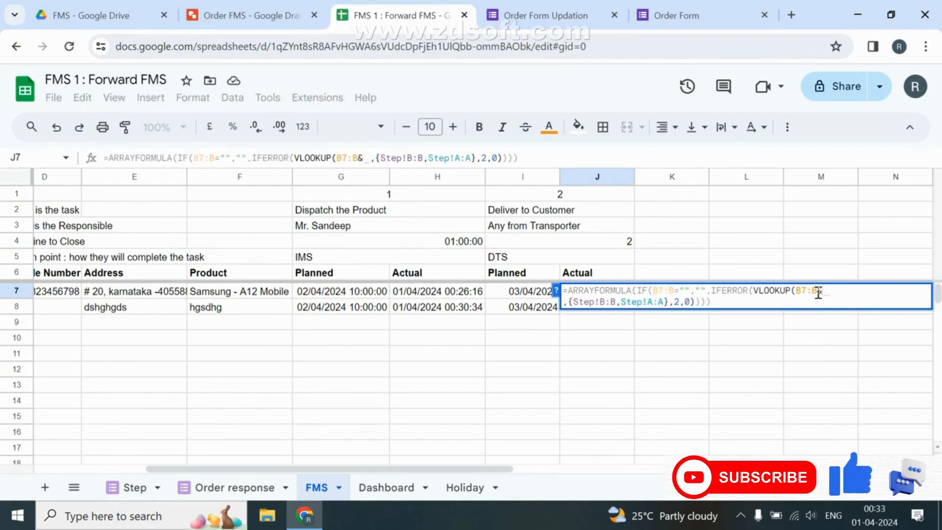
{"action": "left_click", "coordinate": [572, 192]}
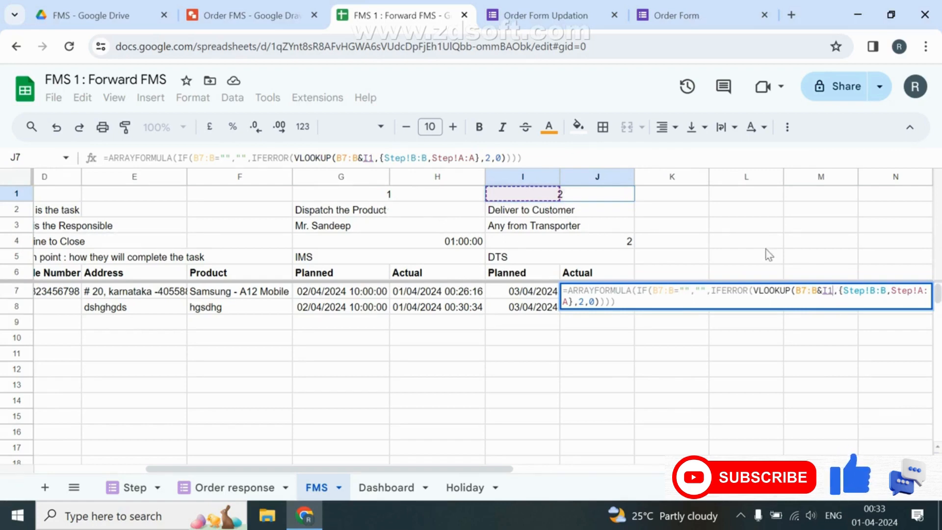
{"action": "left_click", "coordinate": [820, 295]}
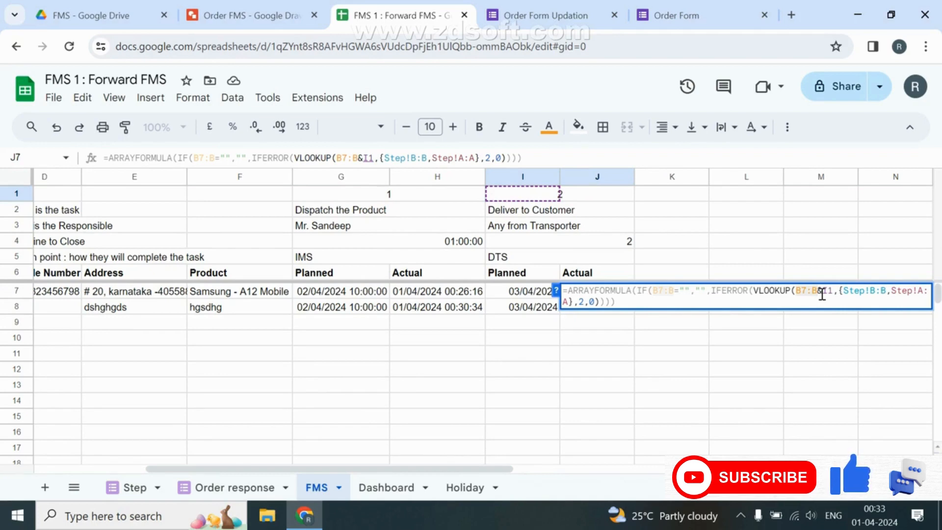
{"action": "type", "text": "\"-\"&"}
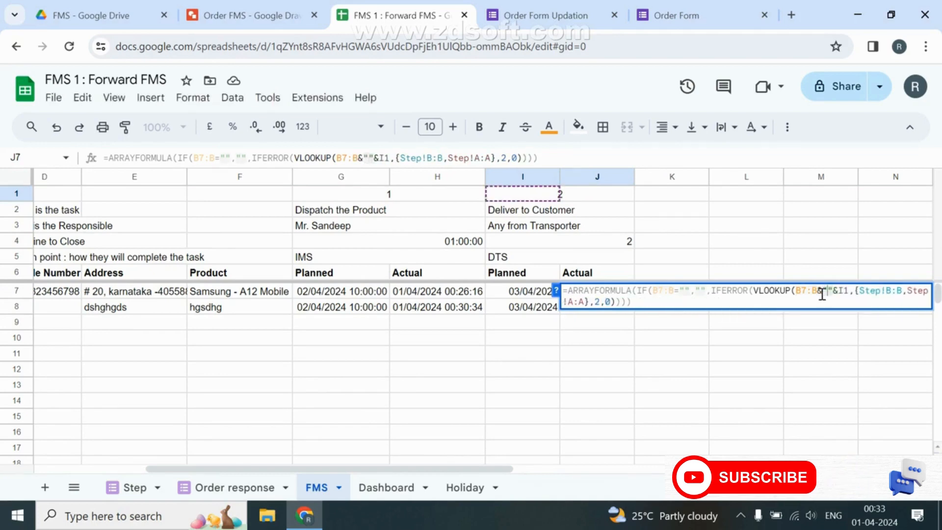
{"action": "key", "text": "Right"}
{"action": "key", "text": "Right"}
{"action": "key", "text": "Right"}
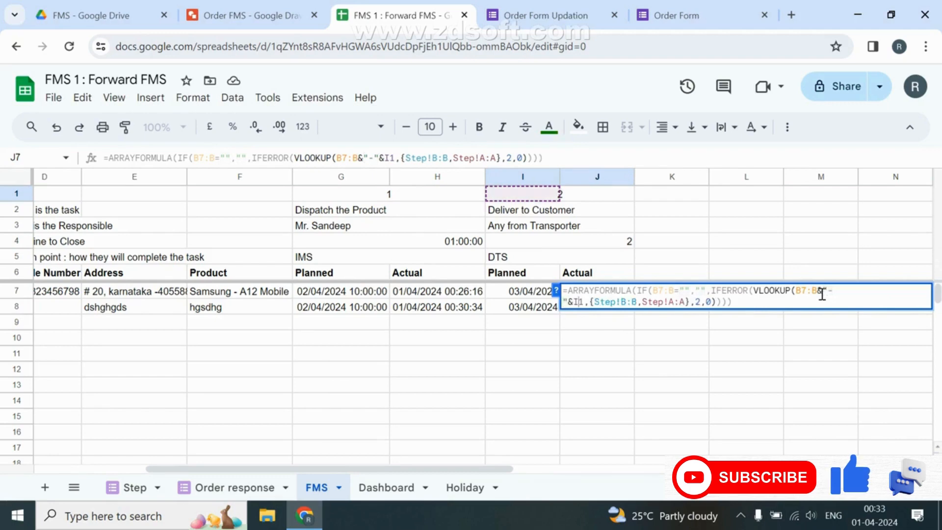
{"action": "key", "text": "Right"}
{"action": "key", "text": "Right"}
{"action": "key", "text": "Right"}
{"action": "key", "text": "Right"}
{"action": "key", "text": "Right"}
{"action": "key", "text": "Right"}
{"action": "key", "text": "Right"}
{"action": "key", "text": "Right"}
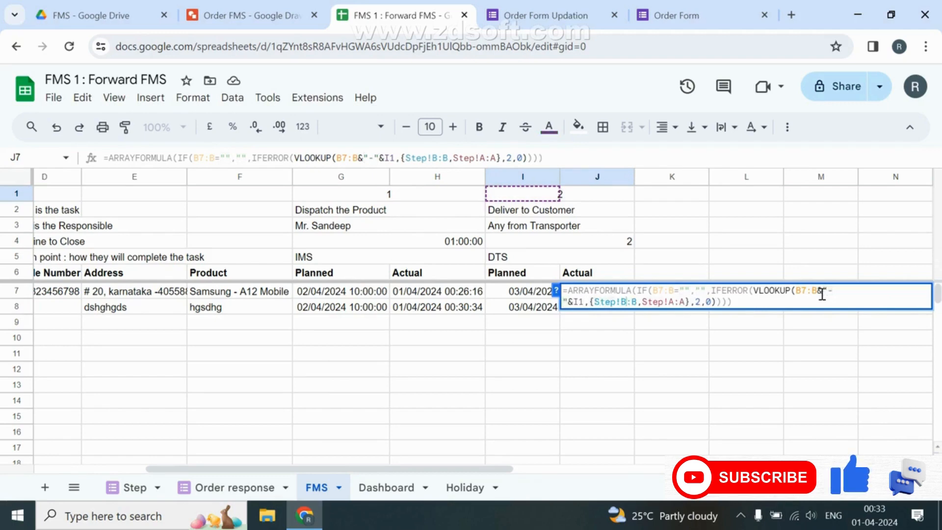
{"action": "type", "text": "& "}
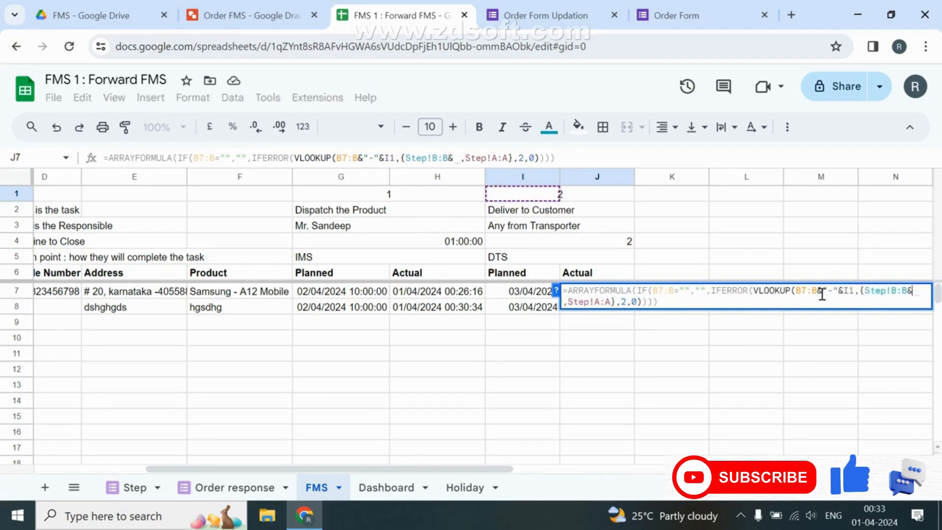
{"action": "type", "text": "\"\""}
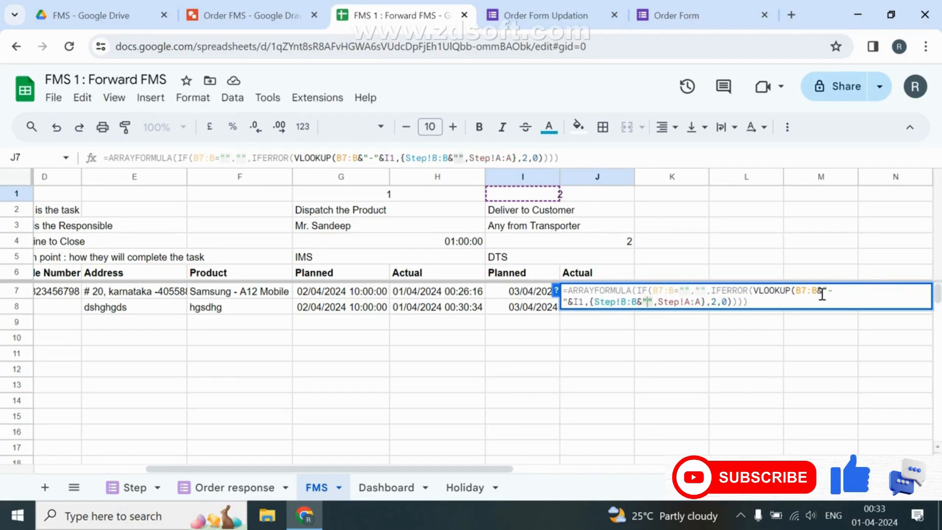
{"action": "type", "text": "-"}
{"action": "type", "text": "&"}
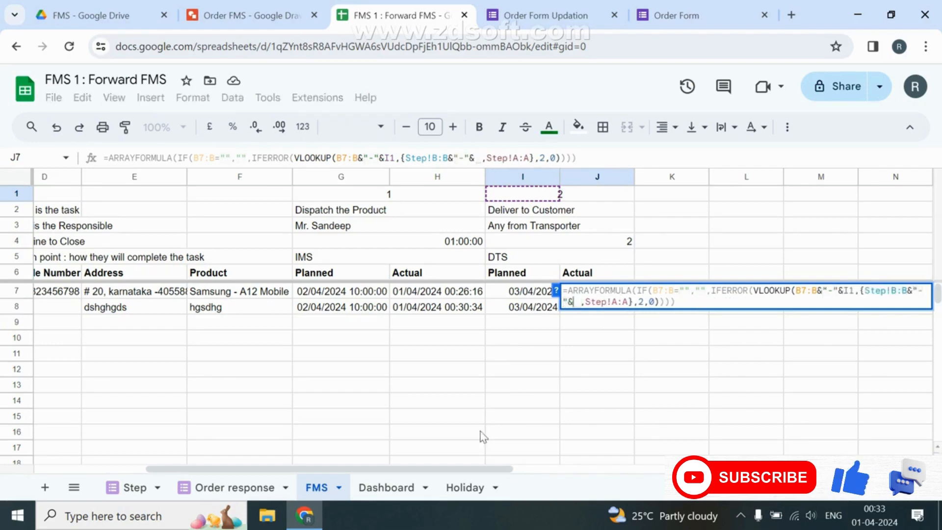
{"action": "left_click", "coordinate": [139, 487]}
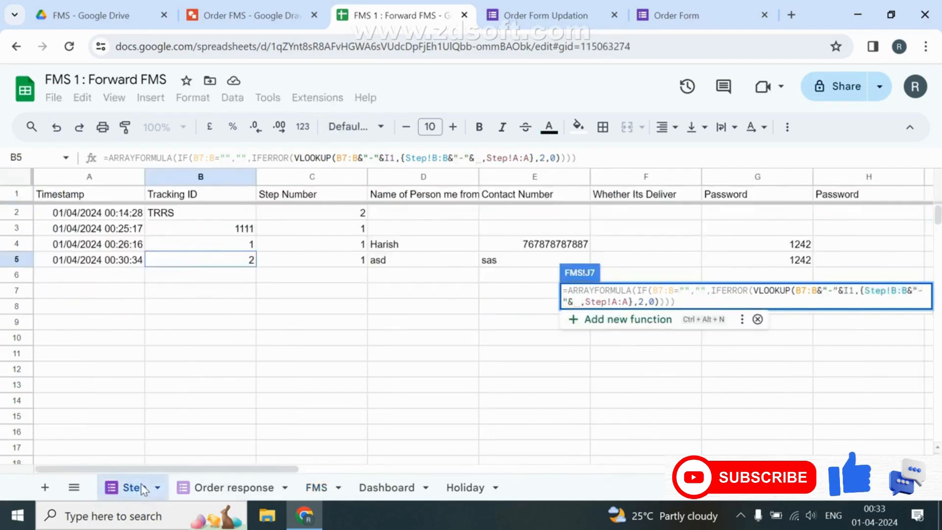
{"action": "left_click", "coordinate": [336, 177]}
{"action": "key", "text": "Return"}
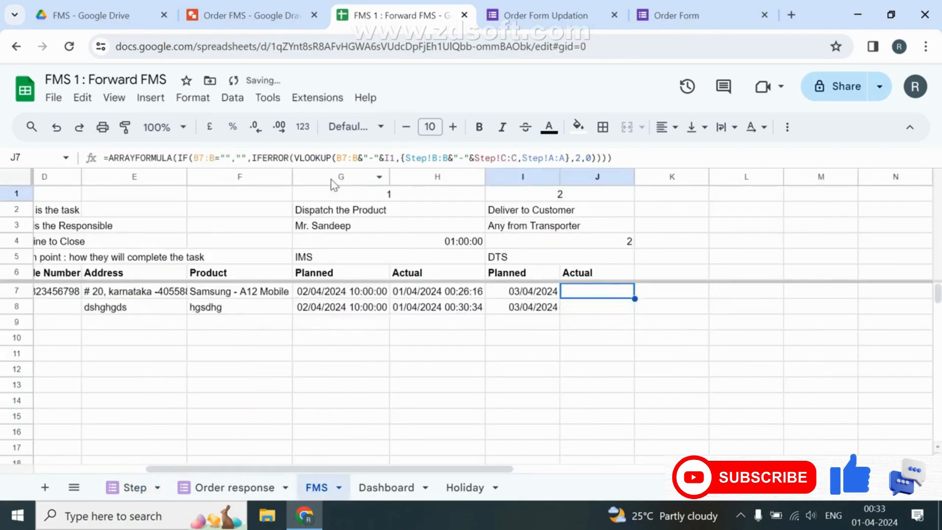
Copy the new lookup into H7, using G1 instead of I1 as the step number.
{"action": "key", "text": "F2"}
{"action": "key", "text": "ctrl+a"}
{"action": "key", "text": "ctrl+c"}
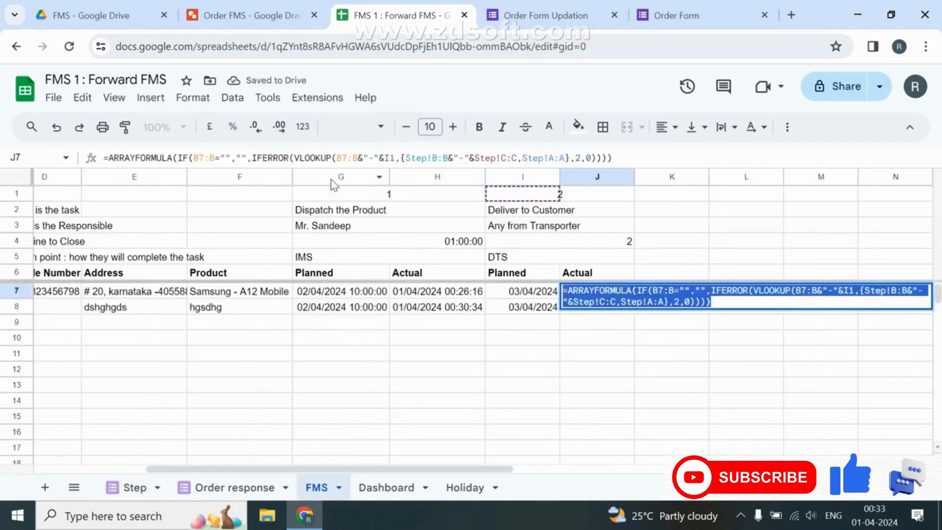
{"action": "key", "text": "Left"}
{"action": "key", "text": "Escape"}
{"action": "key", "text": "Left"}
{"action": "key", "text": "Left"}
{"action": "key", "text": "F2"}
{"action": "key", "text": "ctrl+a"}
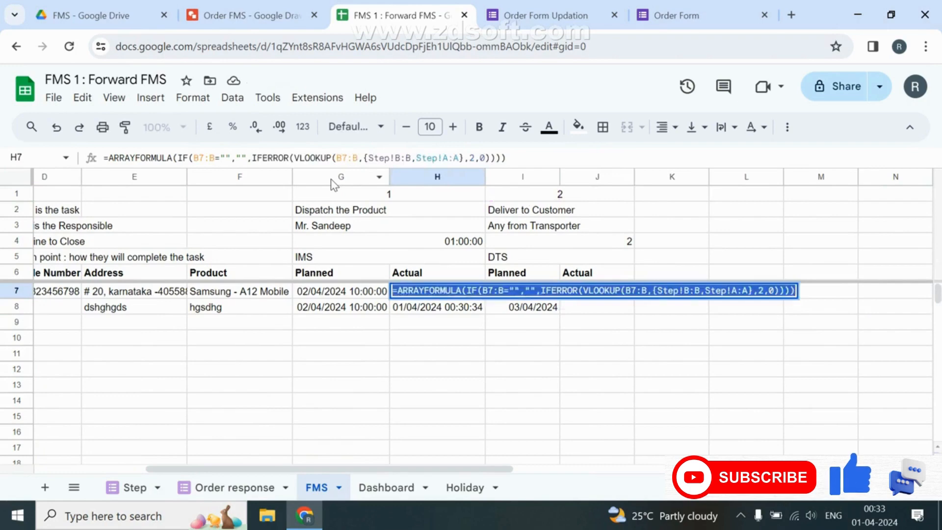
{"action": "key", "text": "ctrl+v"}
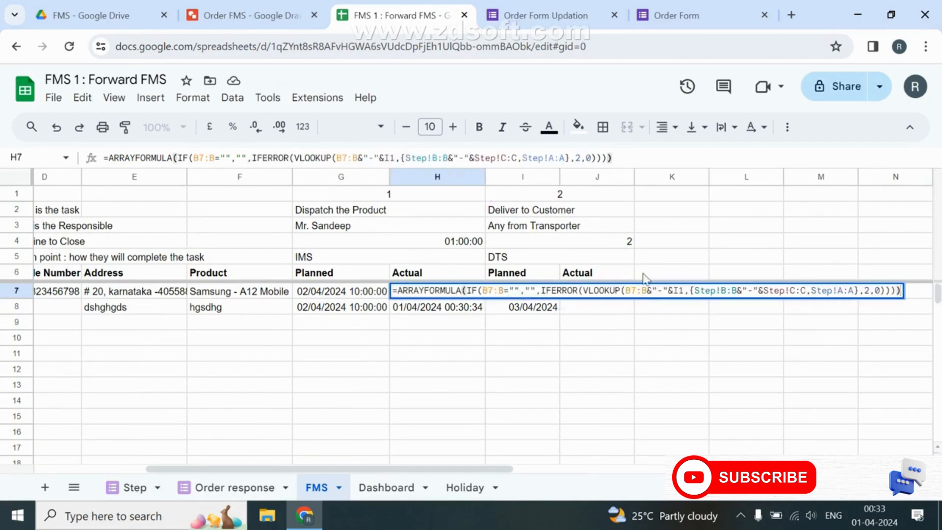
{"action": "left_click", "coordinate": [686, 290]}
{"action": "key", "text": "BackSpace"}
{"action": "key", "text": "BackSpace"}
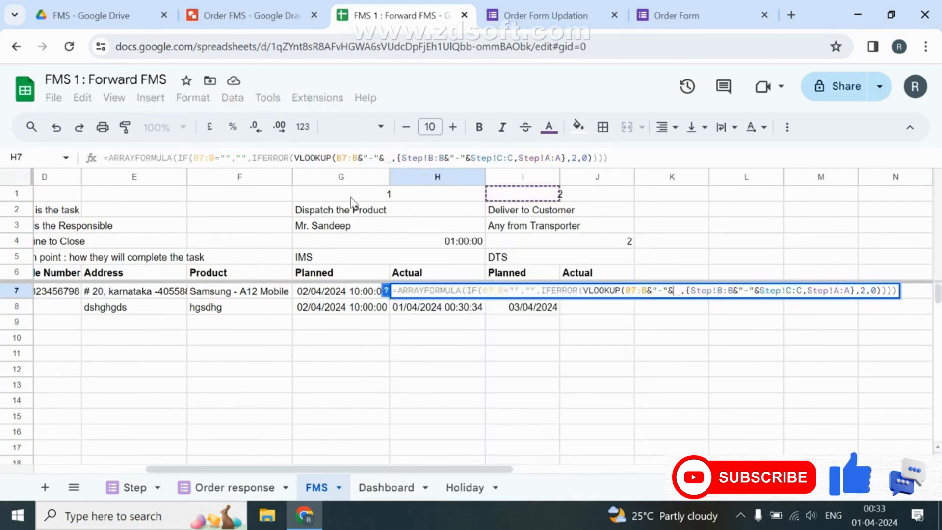
{"action": "type", "text": "G1"}
{"action": "key", "text": "Return"}
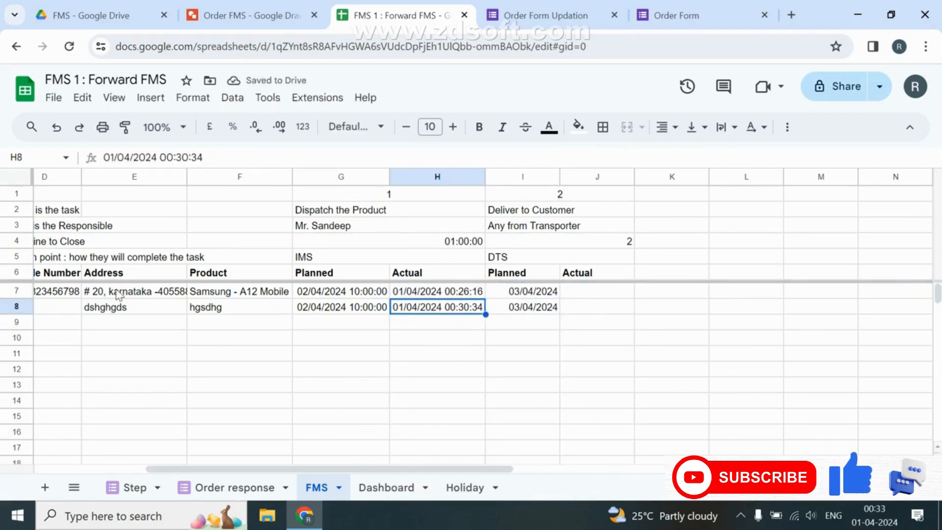
{"action": "scroll", "coordinate": [148, 292], "scroll_direction": "left", "scroll_amount": 4}
{"action": "scroll", "coordinate": [185, 384], "scroll_direction": "right", "scroll_amount": 3}
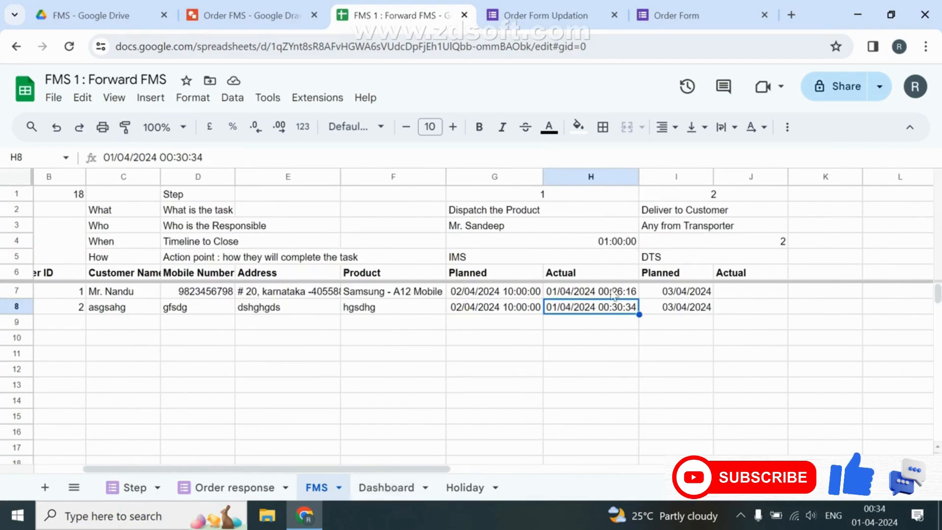
Duplicate the Dashboard's A2 QUERY formula into cell A4.
{"action": "left_click", "coordinate": [386, 487]}
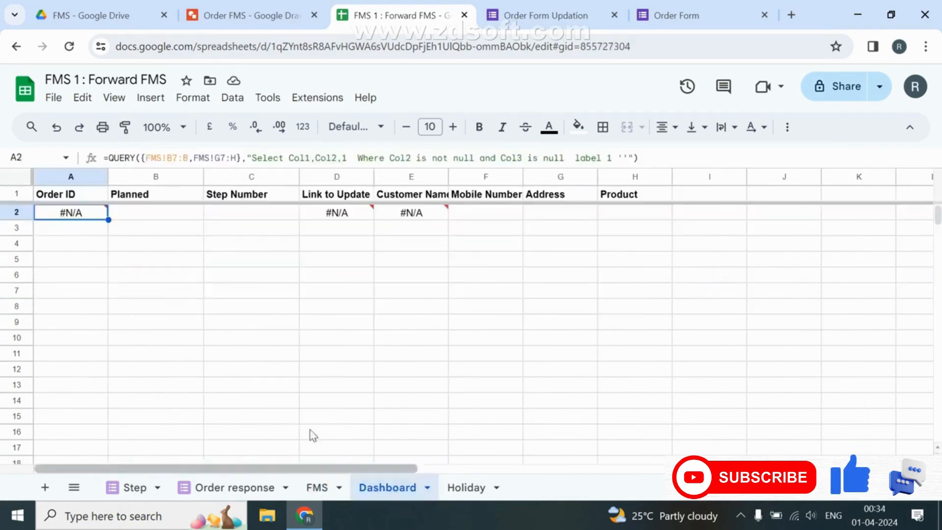
{"action": "left_click", "coordinate": [118, 160]}
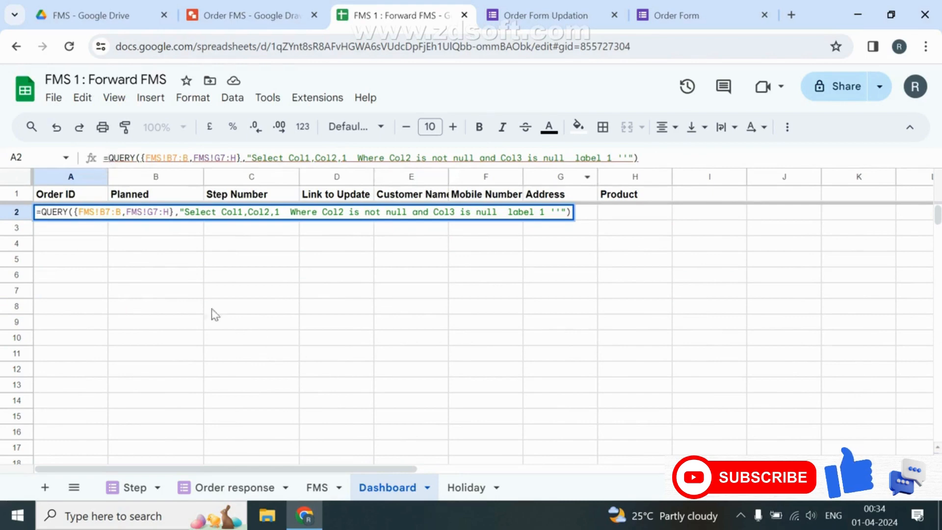
{"action": "key", "text": "Escape"}
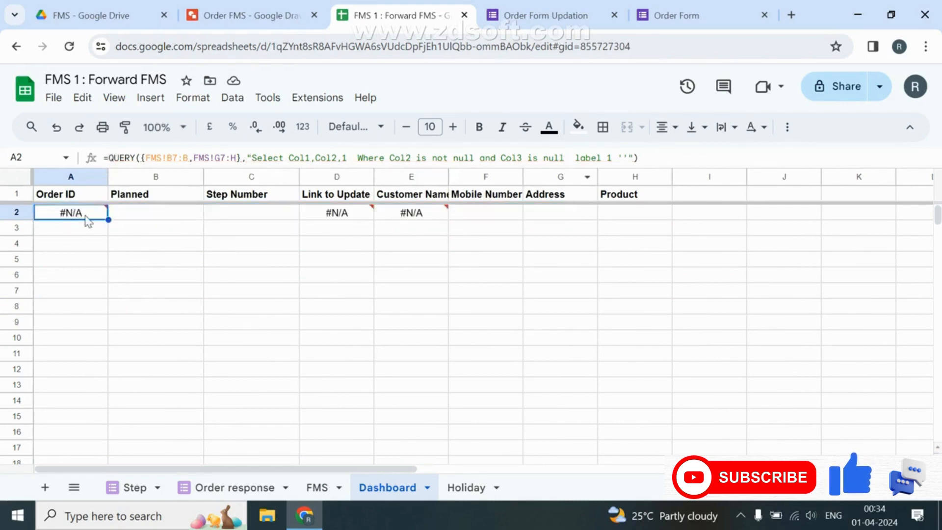
{"action": "key", "text": "F2"}
{"action": "key", "text": "ctrl+a"}
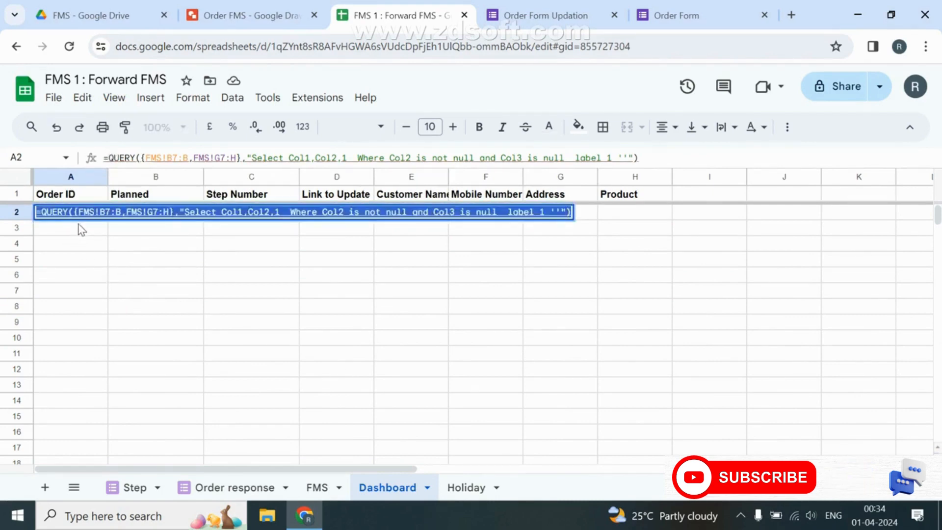
{"action": "key", "text": "ctrl+c"}
{"action": "key", "text": "Return"}
{"action": "key", "text": "Down"}
{"action": "key", "text": "Return"}
{"action": "key", "text": "ctrl+v"}
{"action": "key", "text": "Return"}
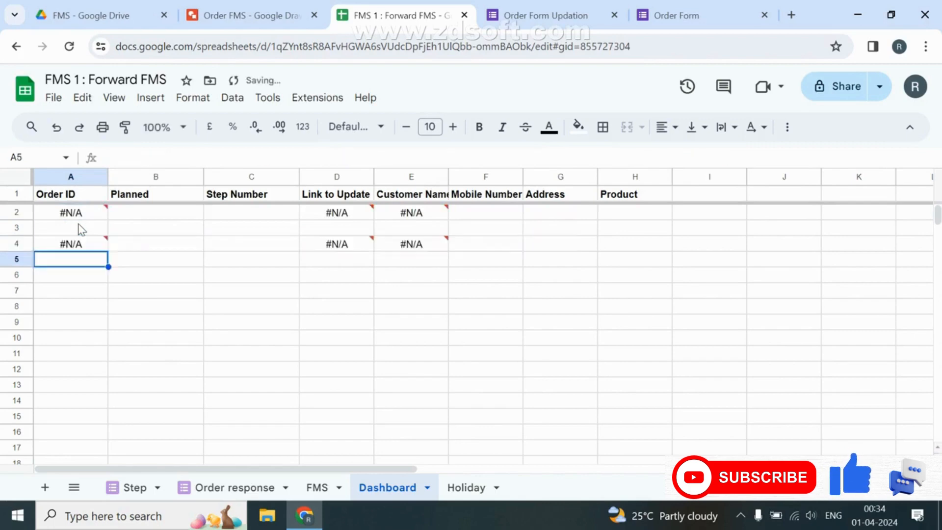
{"action": "key", "text": "Up"}
{"action": "key", "text": "F2"}
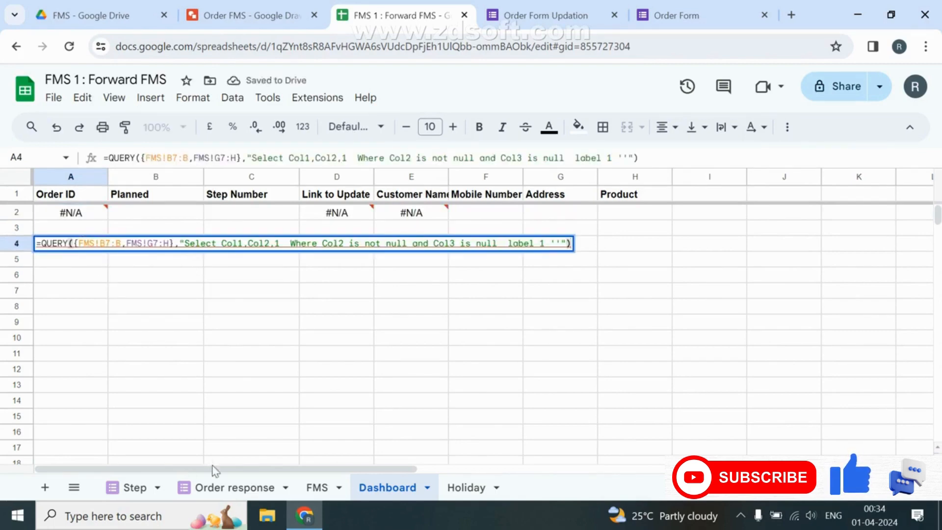
Change A4's QUERY to read FMS!I7:J with step number 2.
{"action": "left_click", "coordinate": [316, 485]}
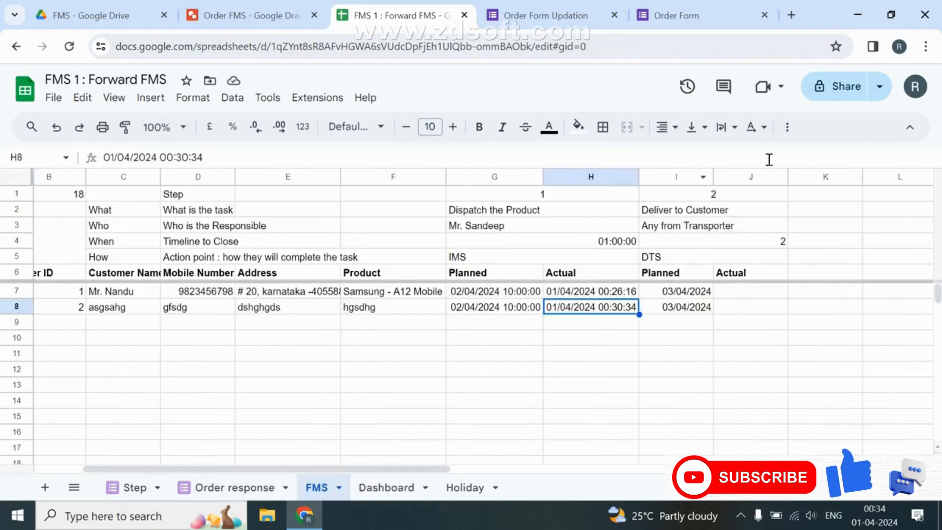
{"action": "left_click", "coordinate": [414, 487]}
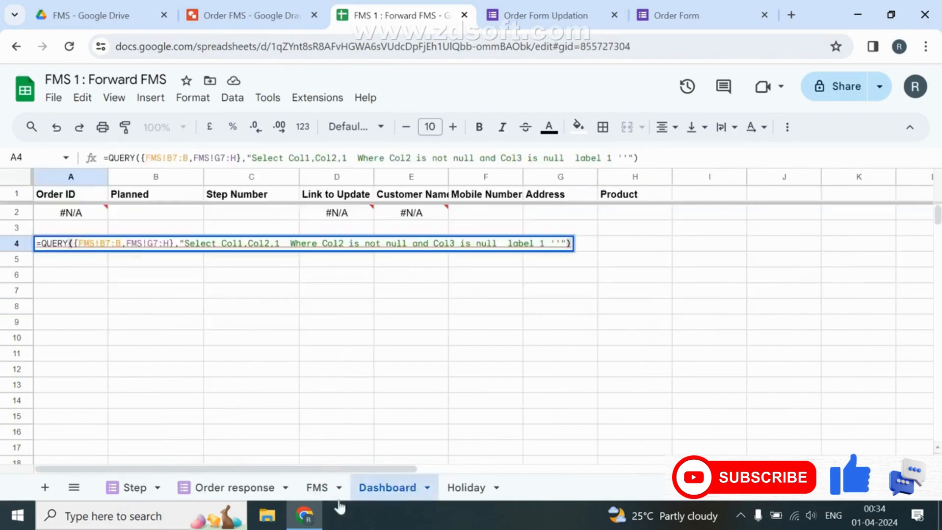
{"action": "left_click", "coordinate": [151, 243]}
{"action": "key", "text": "BackSpace"}
{"action": "type", "text": "I7:"}
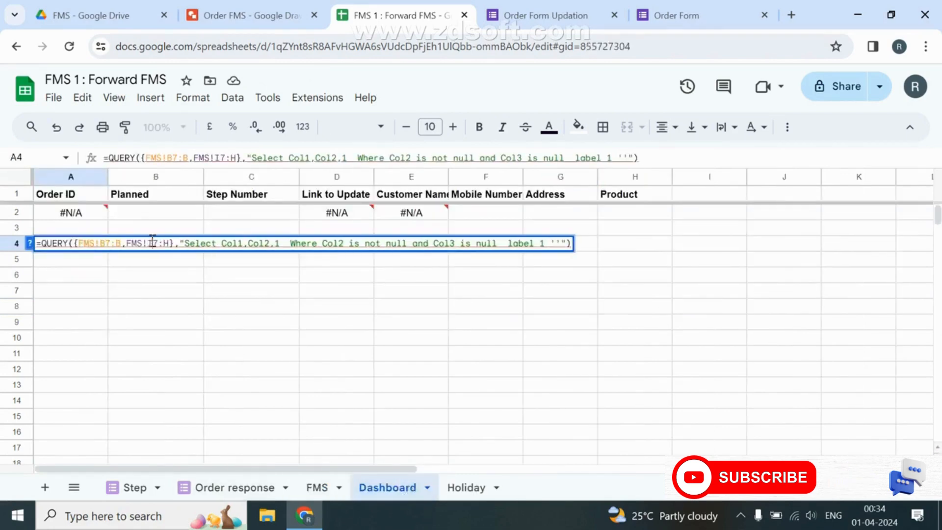
{"action": "type", "text": "J"}
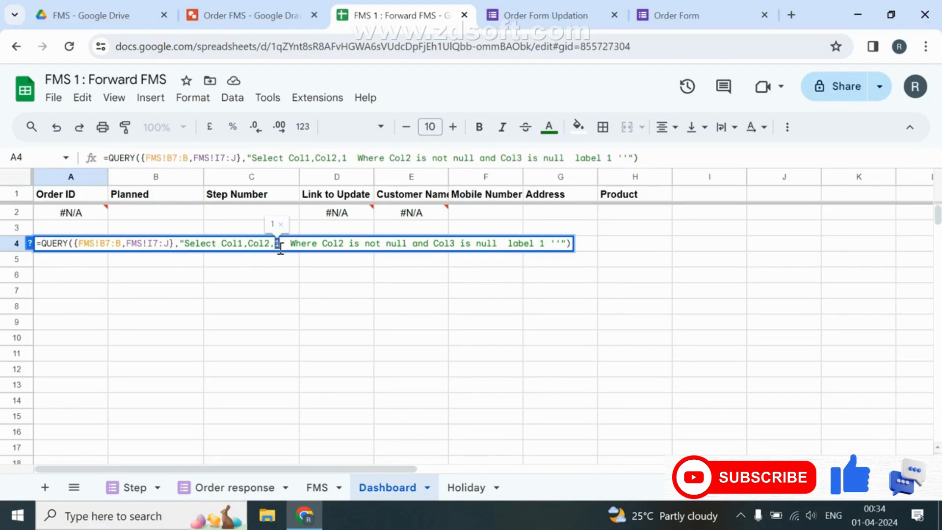
{"action": "type", "text": "2"}
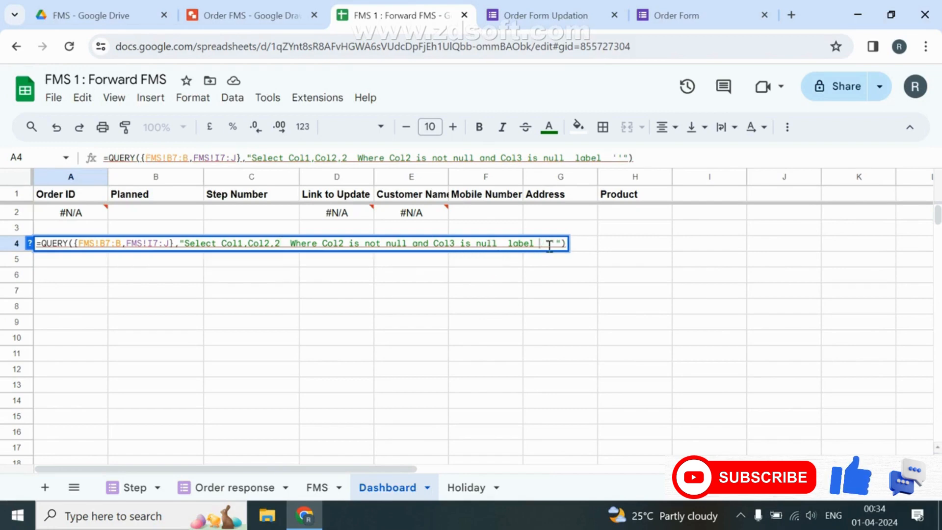
{"action": "key", "text": "Return"}
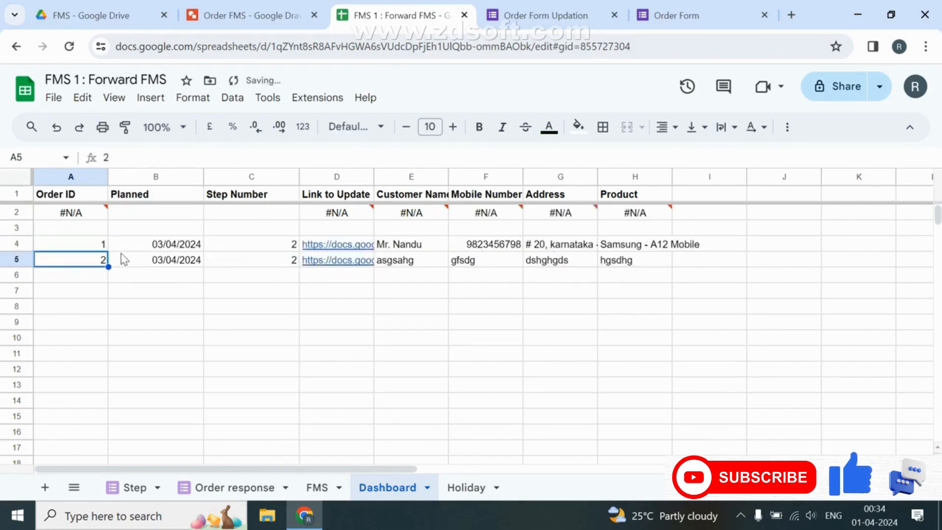
{"action": "left_click", "coordinate": [103, 246]}
{"action": "double_click", "coordinate": [103, 245]}
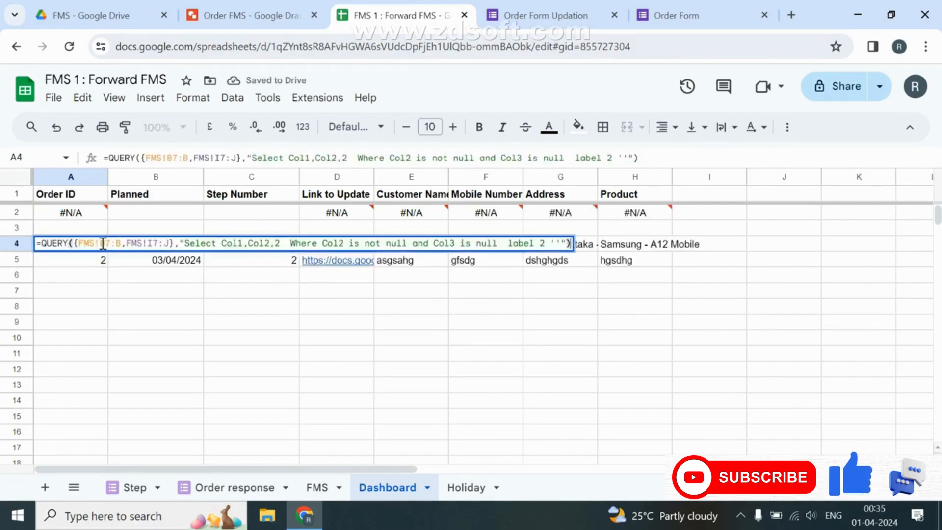
{"action": "key", "text": "ctrl+a"}
Move the step-2 query from A4 into A2, stacking both queries in a {…;…} array.
{"action": "key", "text": "Escape"}
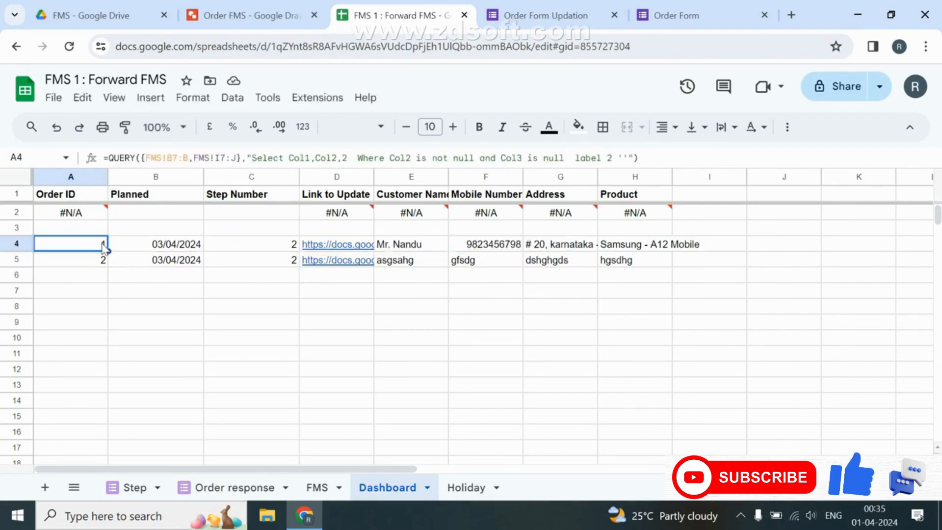
{"action": "key", "text": "Delete"}
{"action": "key", "text": "Up"}
{"action": "key", "text": "Up"}
{"action": "key", "text": "F2"}
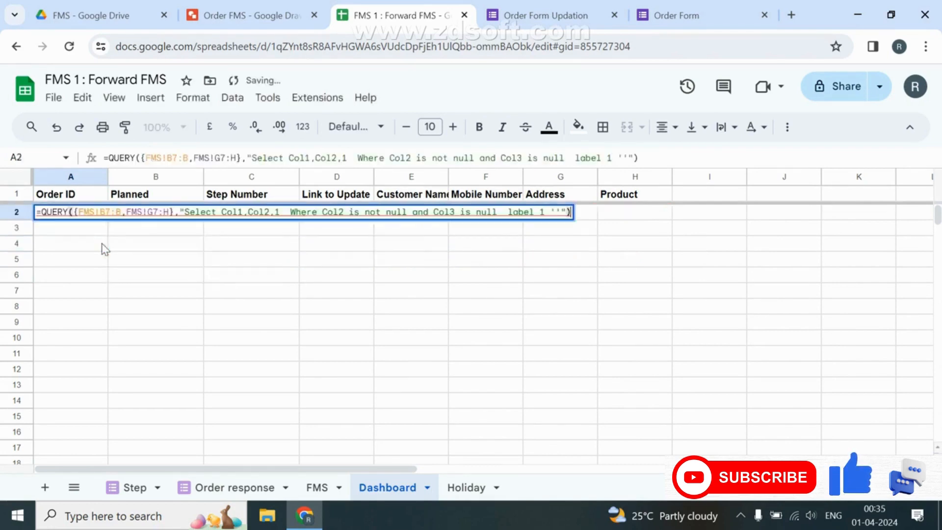
{"action": "key", "text": "Home"}
{"action": "key", "text": "Right"}
{"action": "type", "text": "{"}
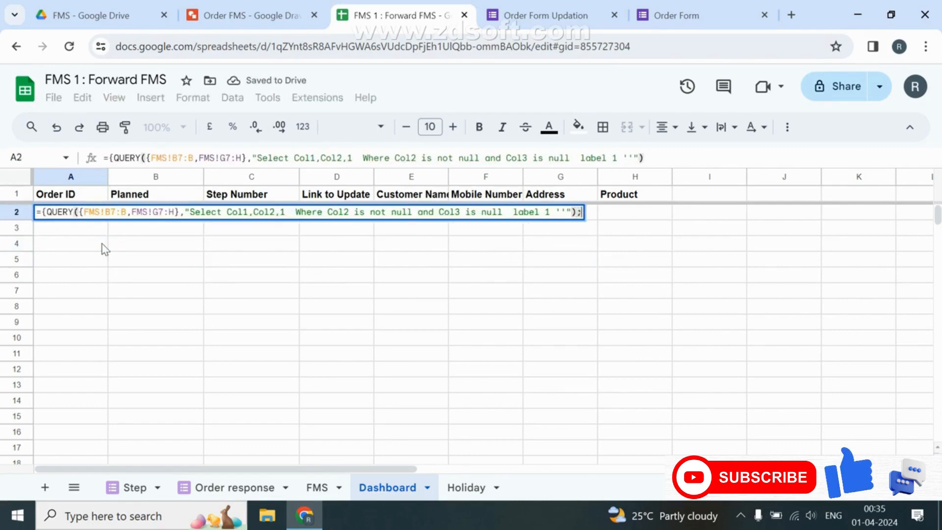
{"action": "type", "text": ";"}
{"action": "key", "text": "ctrl+v"}
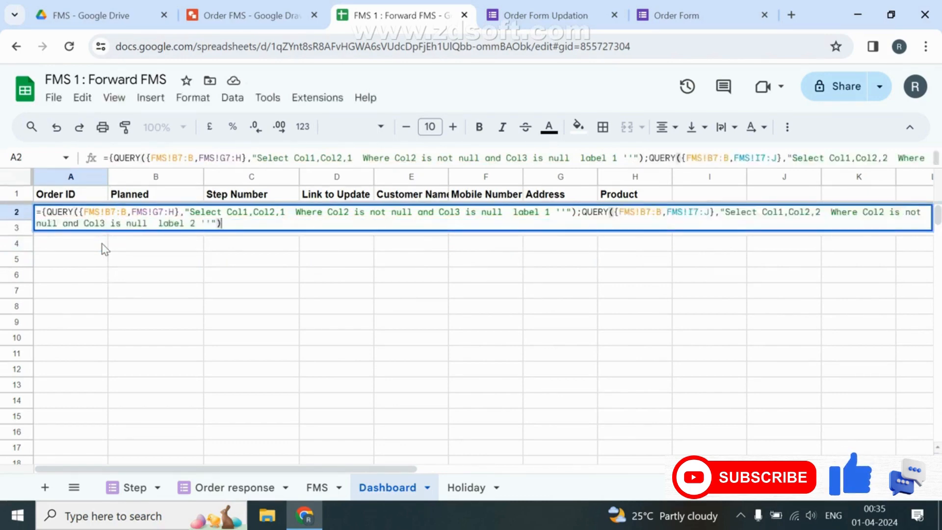
{"action": "key", "text": "Return"}
{"action": "key", "text": "Up"}
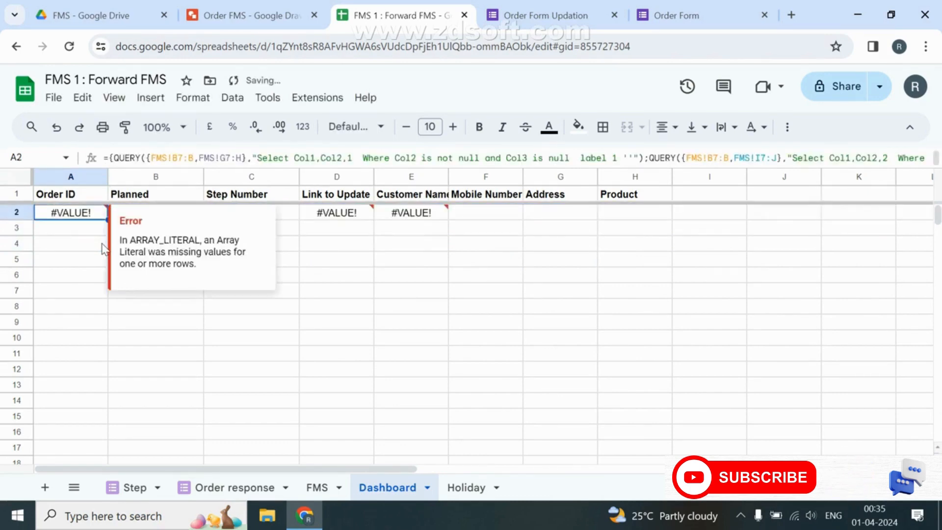
{"action": "key", "text": "F2"}
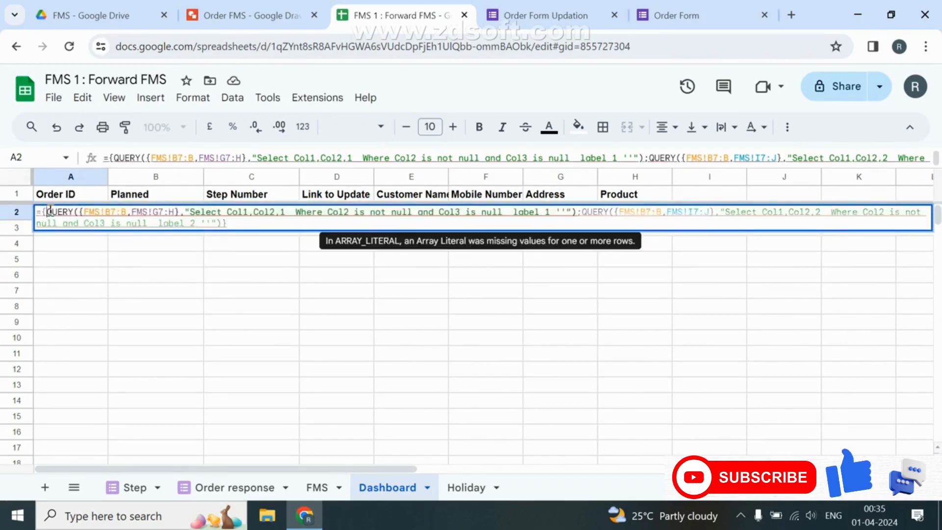
{"action": "key", "text": "Escape"}
Paste the step-2 QUERY back into A5 while A2 shows #VALUE!
{"action": "left_click", "coordinate": [70, 232]}
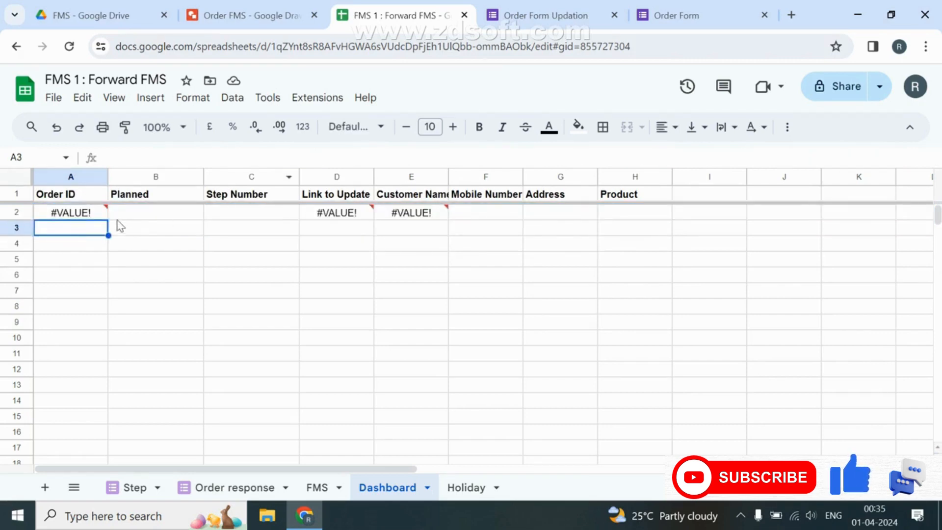
{"action": "left_click", "coordinate": [89, 214]}
{"action": "left_click", "coordinate": [71, 258]}
{"action": "left_click_drag", "start_coordinate": [71, 257], "coordinate": [240, 261]}
{"action": "type", "text": "="}
{"action": "key", "text": "ctrl+v"}
{"action": "key", "text": "Return"}
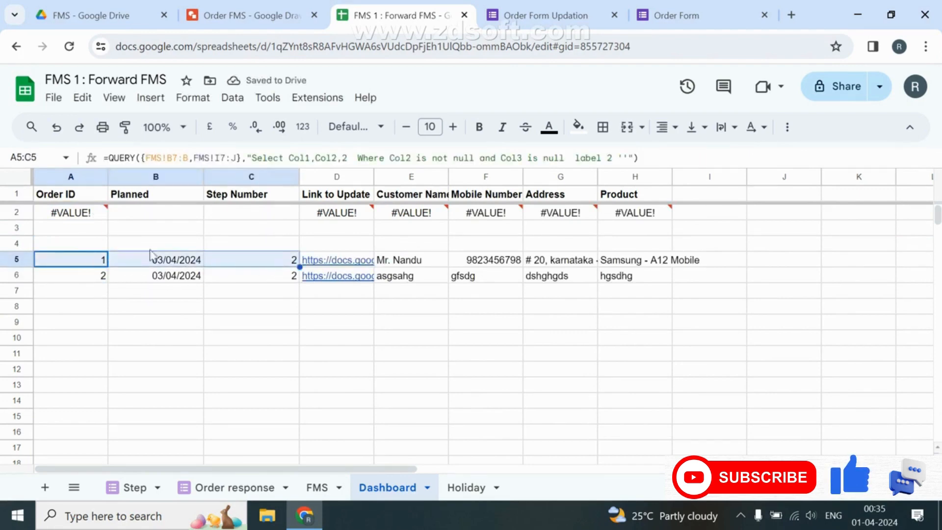
Wrap A2's first query in IFNA with a {"","",""} blank-row fallback.
{"action": "left_click", "coordinate": [81, 231]}
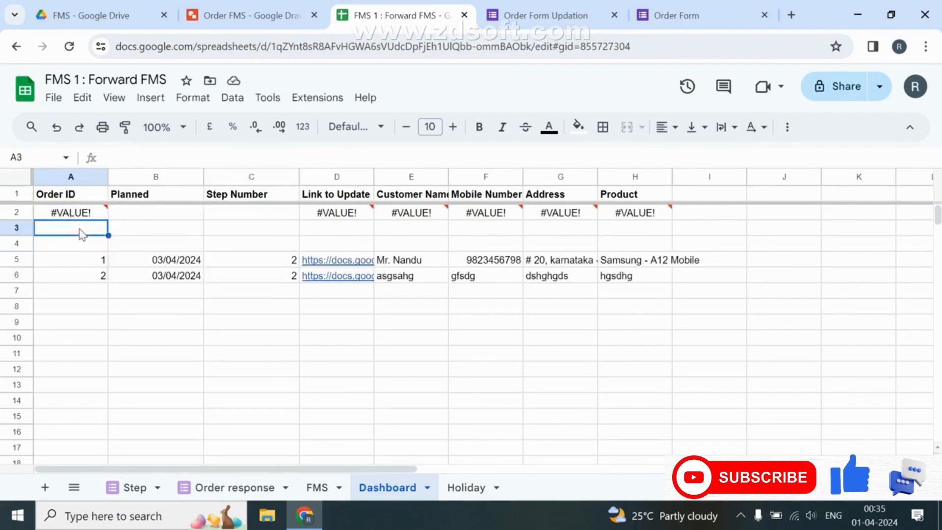
{"action": "left_click", "coordinate": [79, 216]}
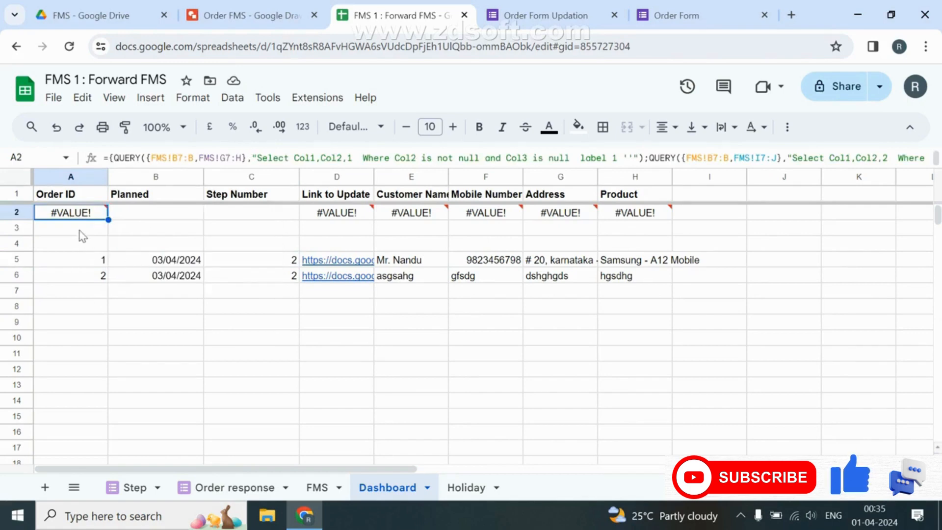
{"action": "key", "text": "F2"}
{"action": "key", "text": "Home"}
{"action": "key", "text": "Right"}
{"action": "key", "text": "Right"}
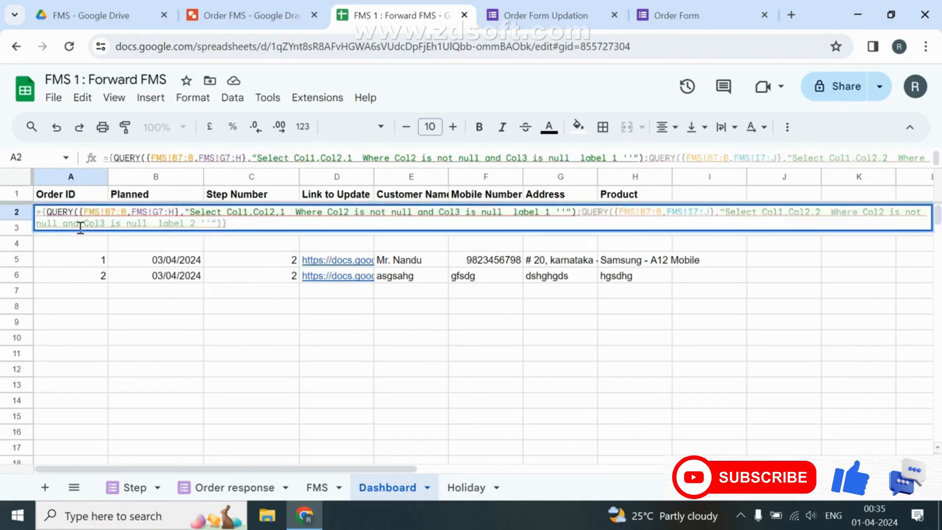
{"action": "type", "text": "IFna("}
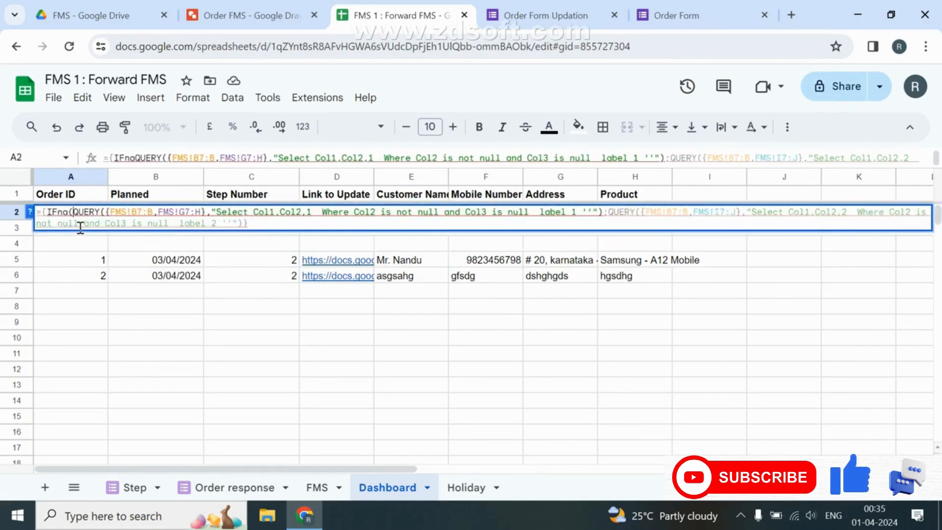
{"action": "left_click", "coordinate": [605, 213]}
{"action": "type", "text": ",\"\""}
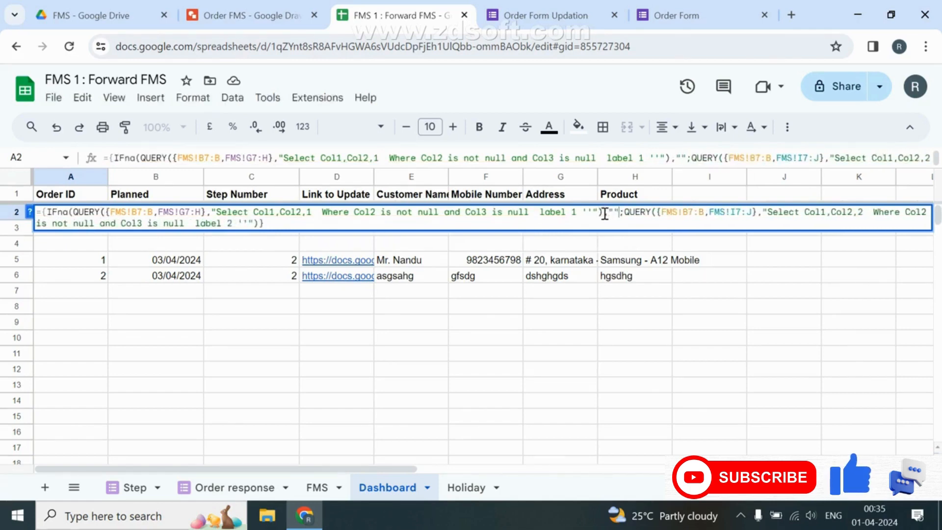
{"action": "type", "text": ")"}
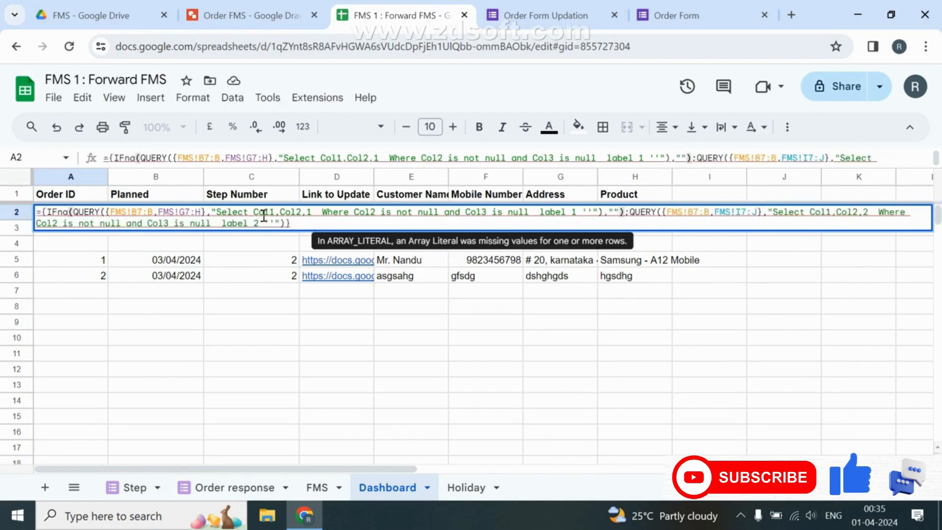
{"action": "left_click", "coordinate": [614, 213]}
{"action": "type", "text": "{}"}
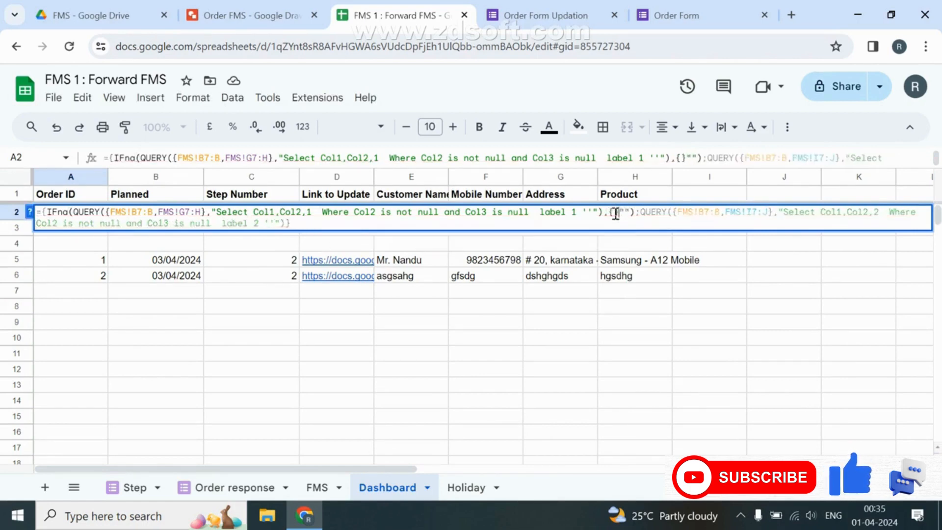
{"action": "key", "text": "shift+Right"}
{"action": "key", "text": "shift+Right"}
{"action": "key", "text": "ctrl+x"}
{"action": "key", "text": "Left"}
{"action": "key", "text": "ctrl+v"}
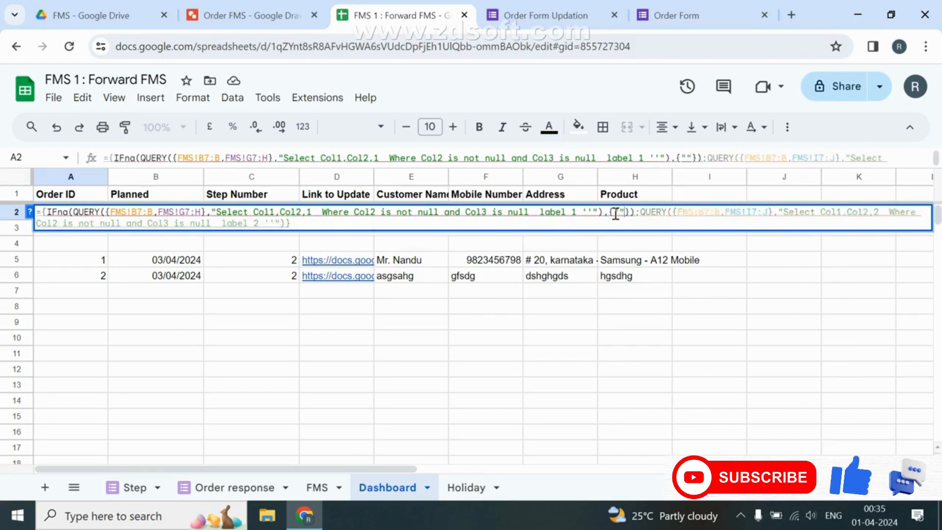
{"action": "type", "text": ",\"\",\"\""}
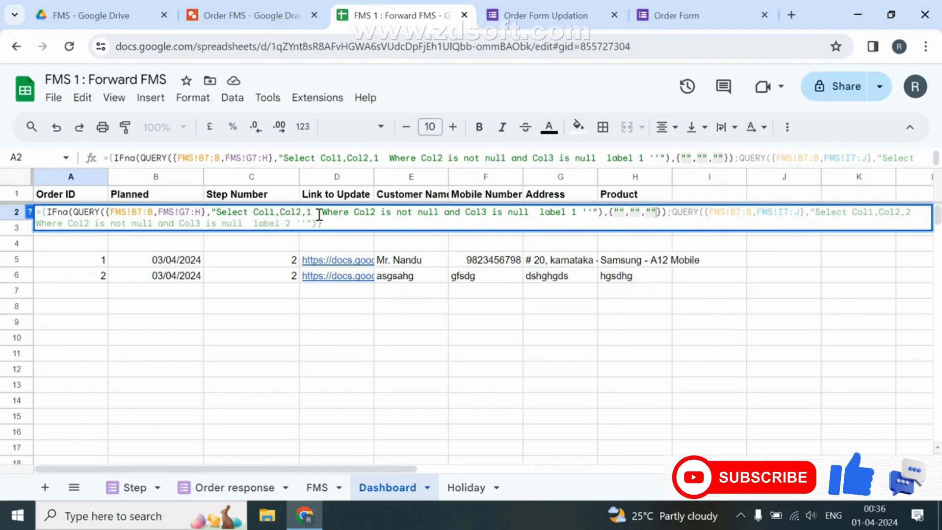
Wrap the second query in IFNA with the same blank fallback and commit.
{"action": "left_click", "coordinate": [671, 214]}
{"action": "type", "text": "Ifna("}
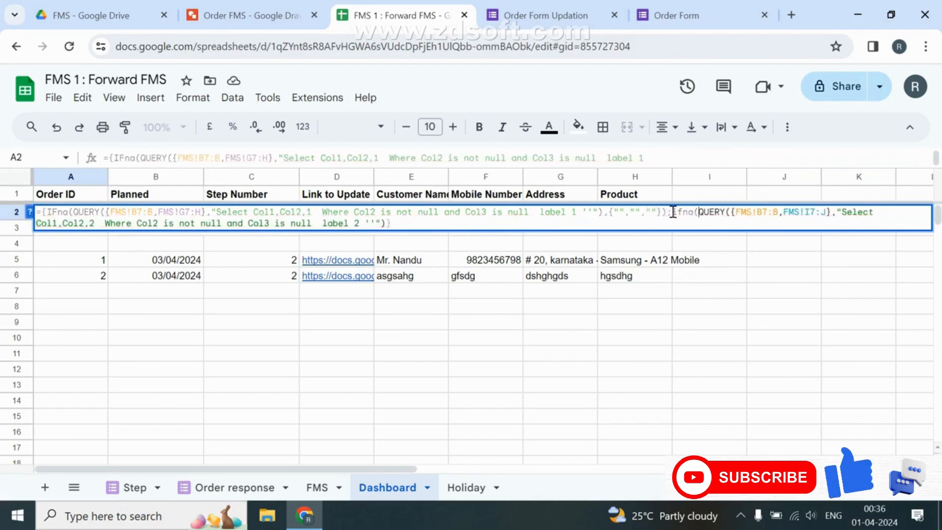
{"action": "left_click", "coordinate": [385, 224]}
{"action": "type", "text": ","}
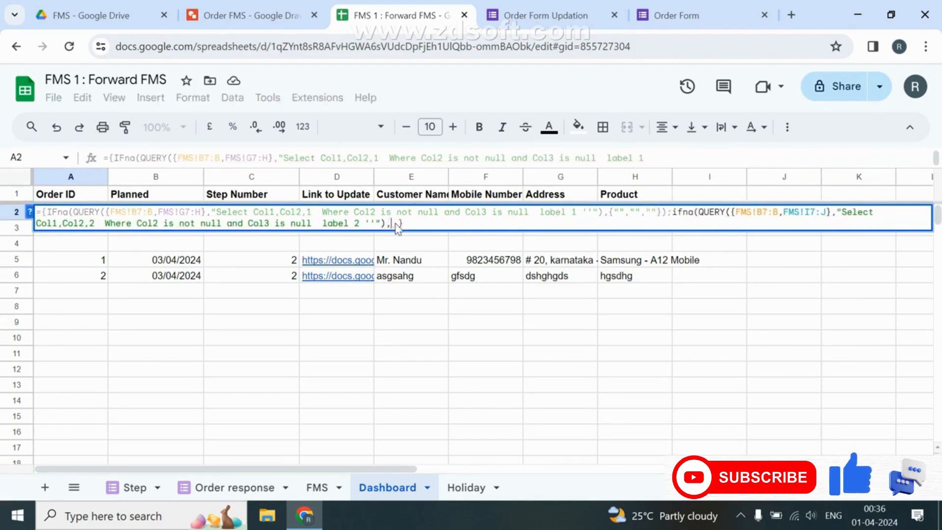
{"action": "type", "text": "{"}
{"action": "type", "text": "\"\",\"\",\""}
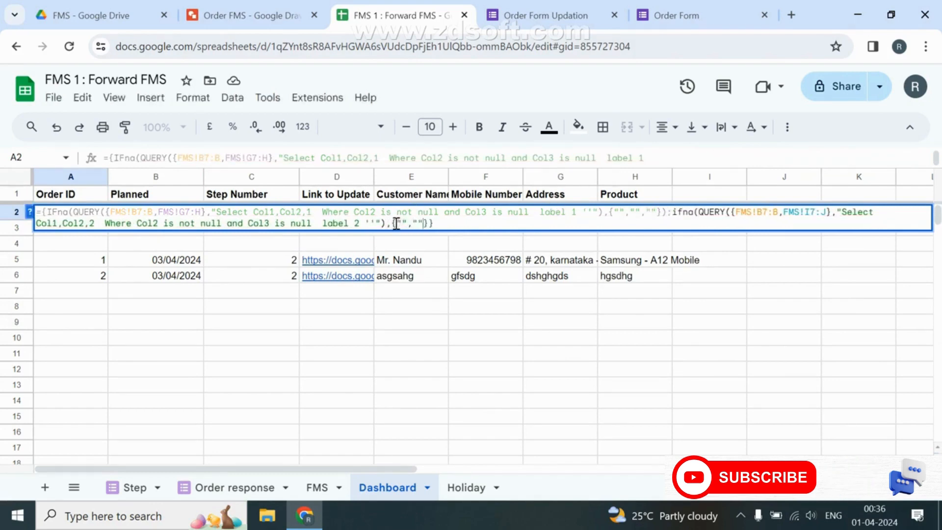
{"action": "type", "text": "\""}
{"action": "key", "text": "Return"}
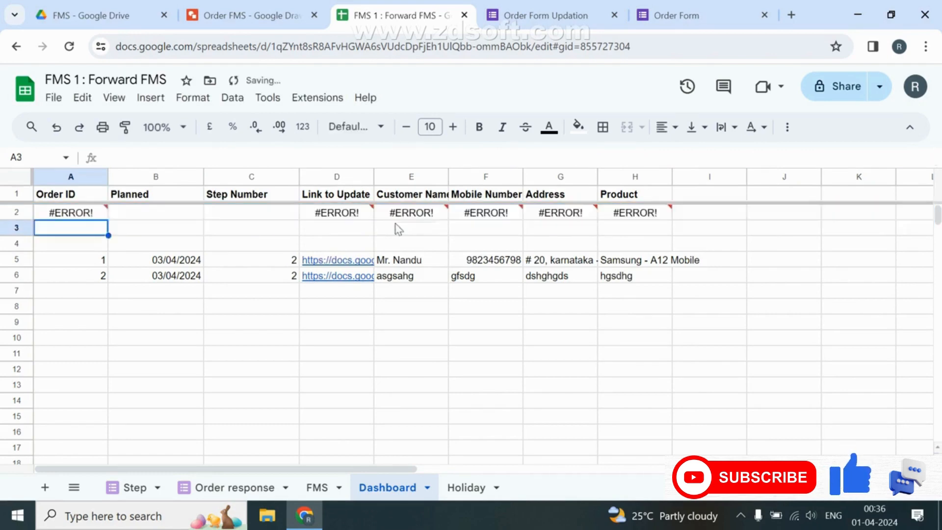
{"action": "key", "text": "Up"}
{"action": "key", "text": "Return"}
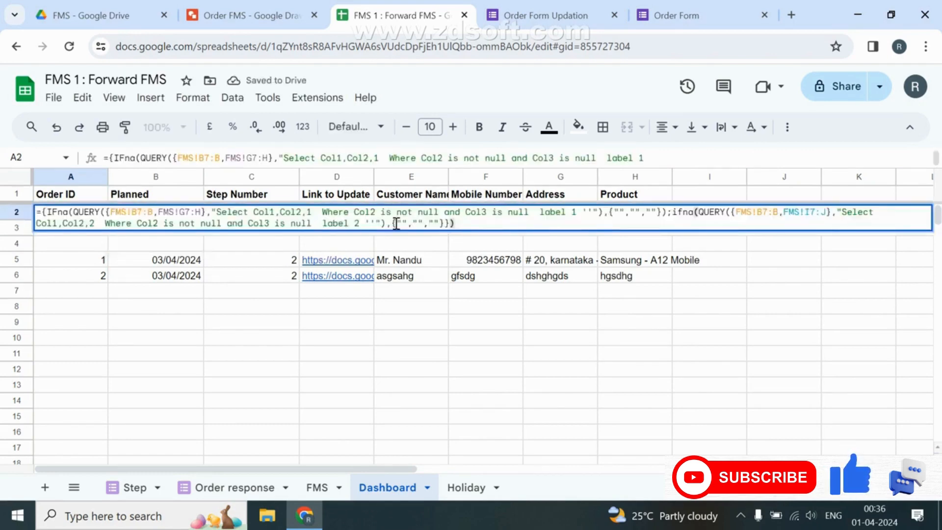
Close A2's array formula with a parenthesis and delete the old formula in A5.
{"action": "type", "text": ")"}
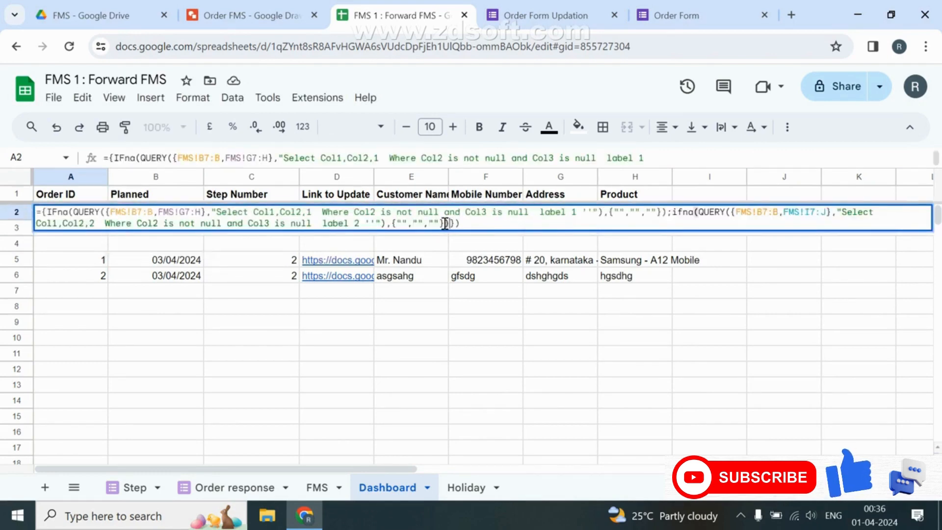
{"action": "key", "text": "Return"}
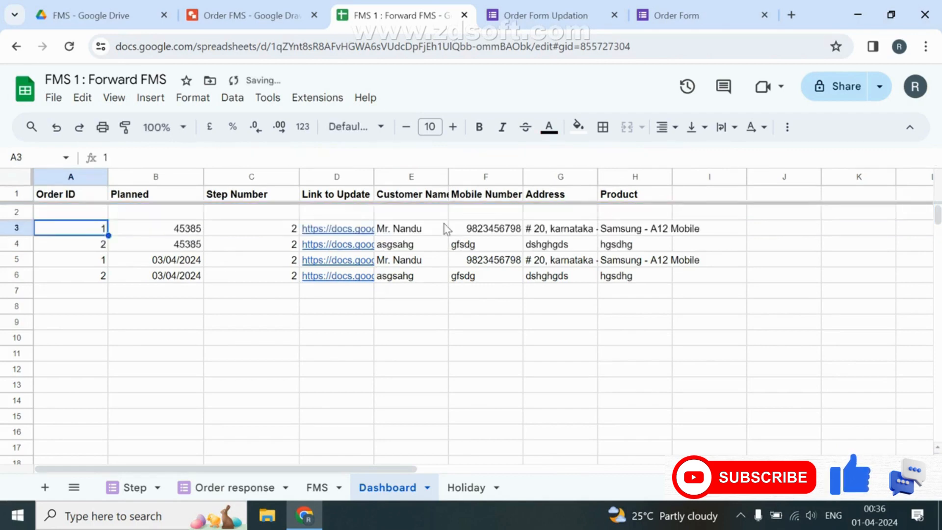
{"action": "key", "text": "Down"}
{"action": "key", "text": "Down"}
{"action": "key", "text": "Delete"}
{"action": "key", "text": "Up"}
{"action": "key", "text": "Up"}
{"action": "key", "text": "Up"}
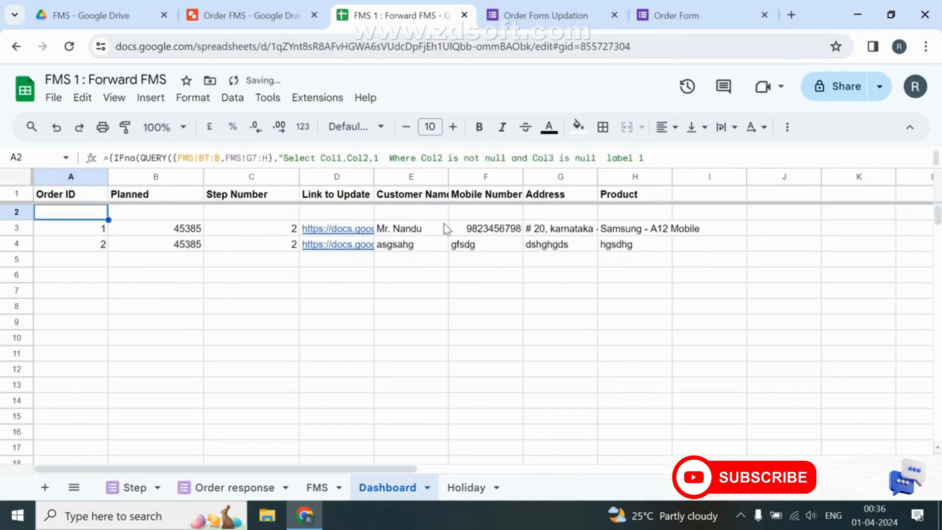
Wrap A2's array in an outer QUERY keeping only rows where Col1 is not null.
{"action": "key", "text": "shift+Right"}
{"action": "key", "text": "shift+Right"}
{"action": "key", "text": "shift+Right"}
{"action": "key", "text": "shift+Right"}
{"action": "key", "text": "shift+Left"}
{"action": "key", "text": "shift+Left"}
{"action": "key", "text": "shift+Left"}
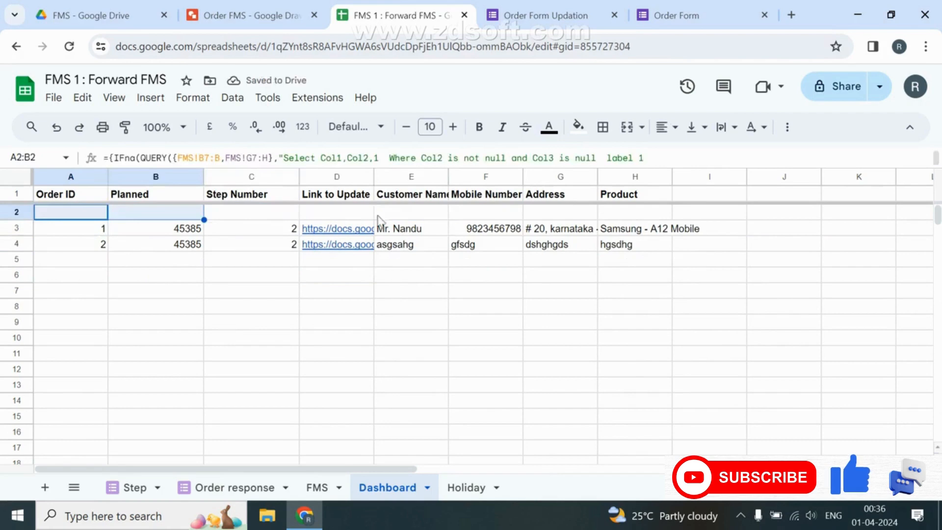
{"action": "key", "text": "alt+Return"}
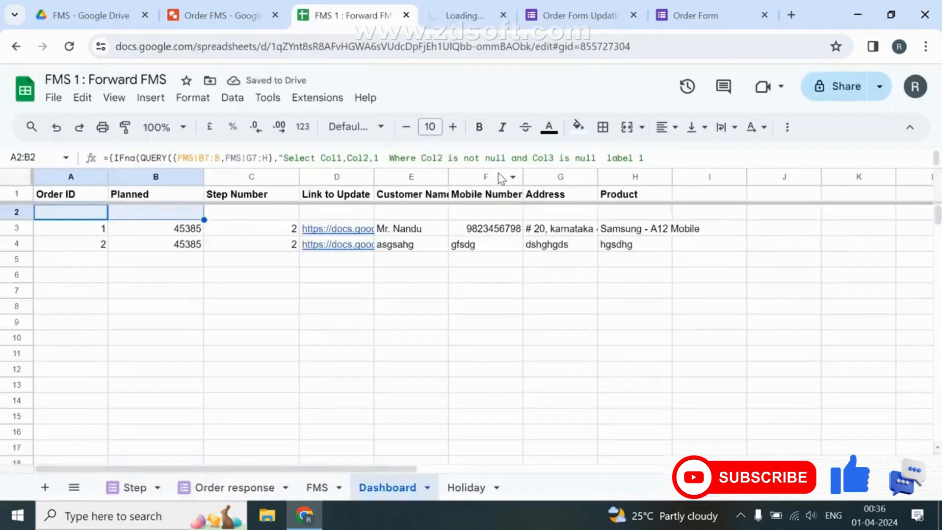
{"action": "key", "text": "F2"}
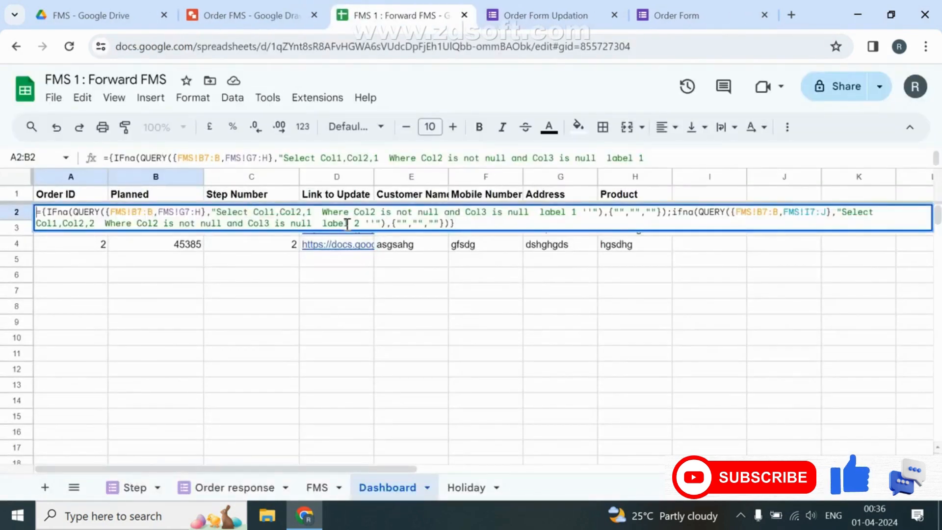
{"action": "type", "text": "Query"}
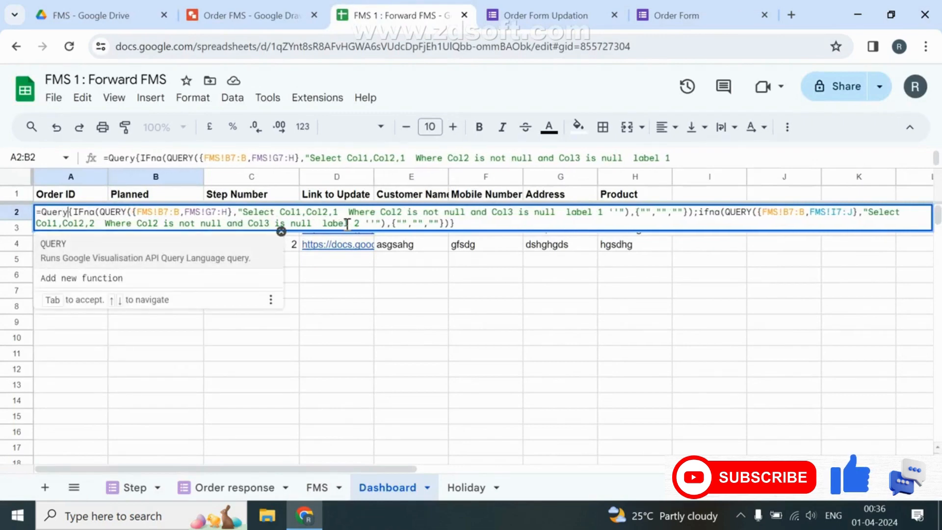
{"action": "type", "text": "("}
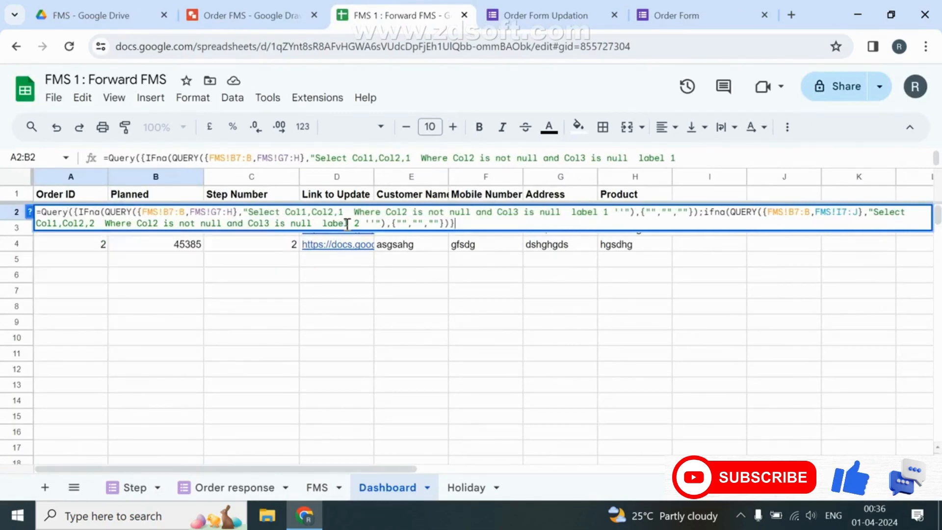
{"action": "type", "text": ",\"Where Col1 is not null \",0"}
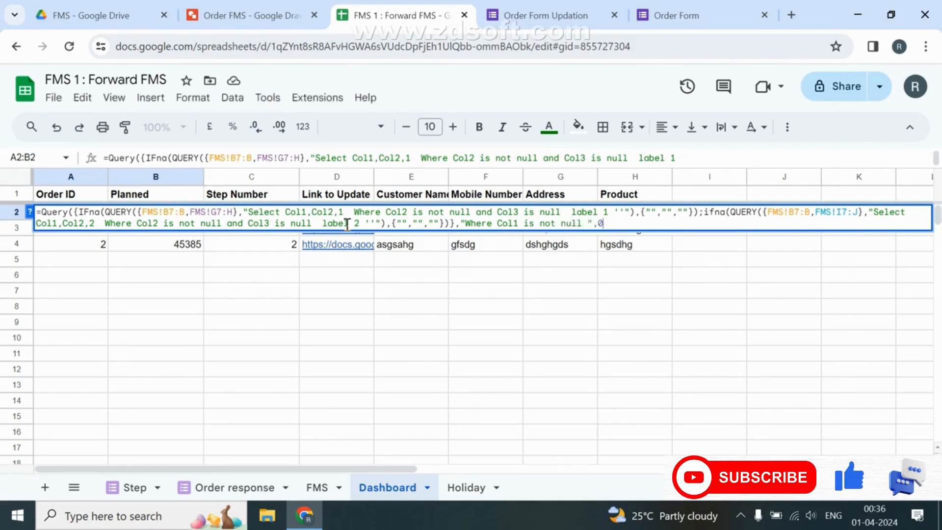
{"action": "key", "text": "Return"}
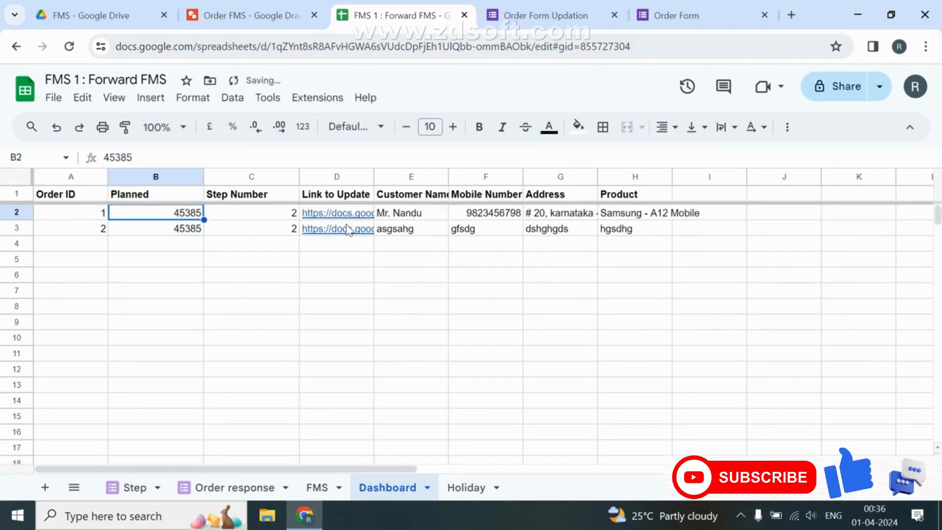
Format the Planned column B as date time, e.g. 03/04/2024 00:00:00.
{"action": "key", "text": "ctrl+space"}
{"action": "left_click", "coordinate": [303, 127]}
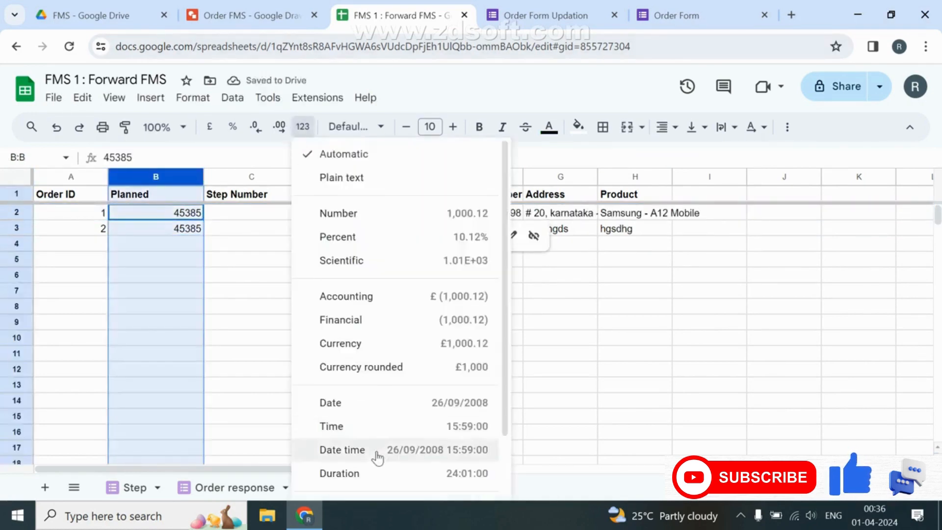
{"action": "left_click", "coordinate": [375, 449]}
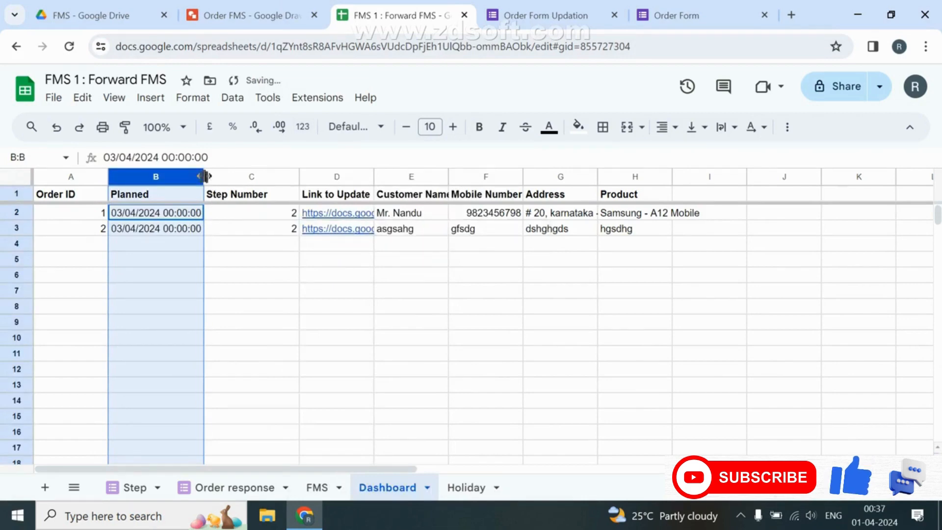
{"action": "left_click", "coordinate": [302, 126]}
{"action": "left_click", "coordinate": [334, 155]}
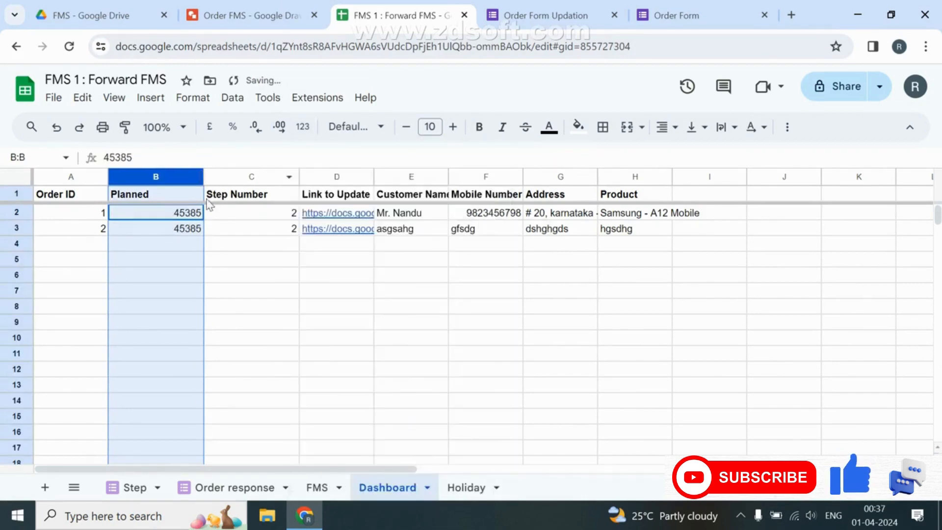
{"action": "left_click", "coordinate": [302, 127]}
{"action": "left_click", "coordinate": [366, 403]}
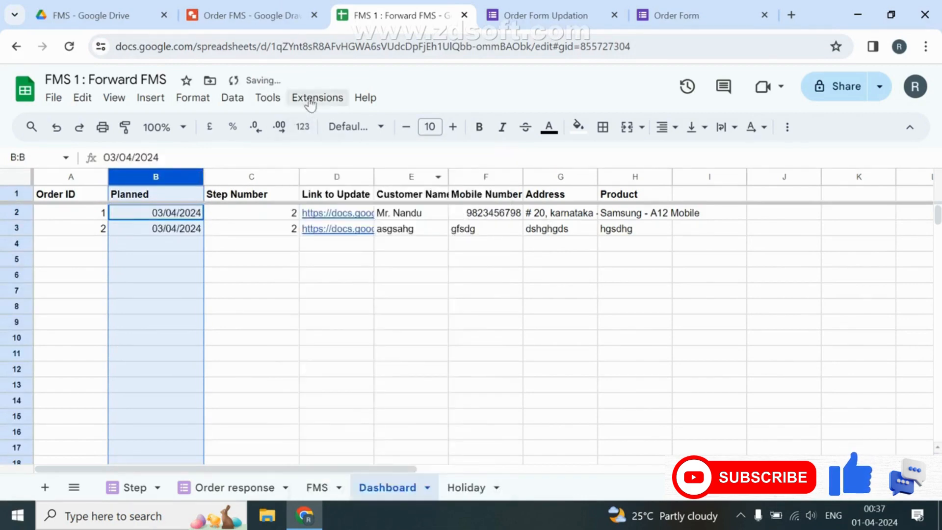
{"action": "left_click", "coordinate": [302, 127]}
{"action": "left_click", "coordinate": [367, 448]}
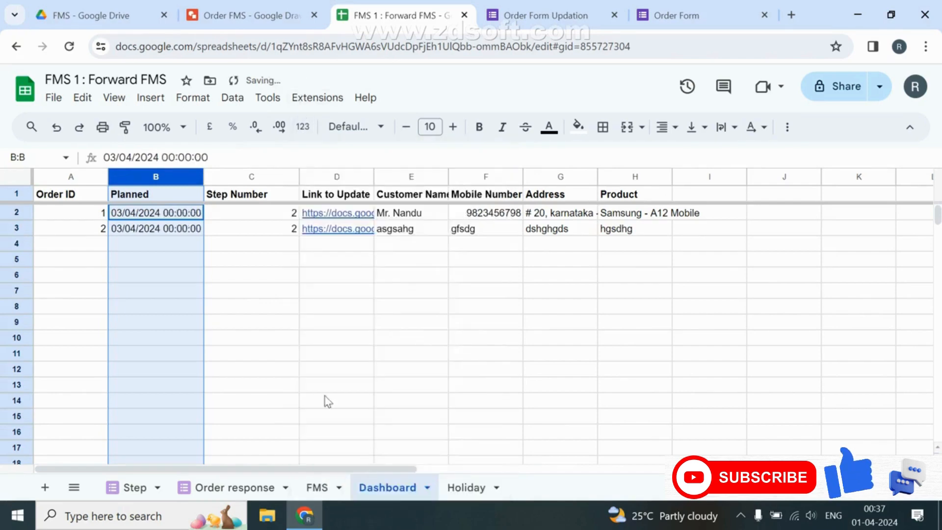
Open order 2's step-2 update form from its link in D3.
{"action": "left_click", "coordinate": [180, 266]}
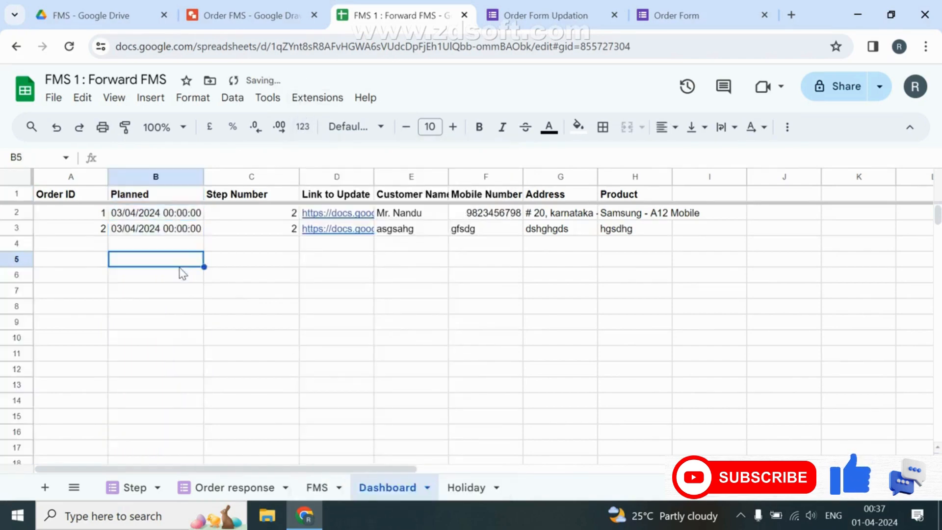
{"action": "left_click", "coordinate": [330, 229]}
{"action": "left_click", "coordinate": [369, 251]}
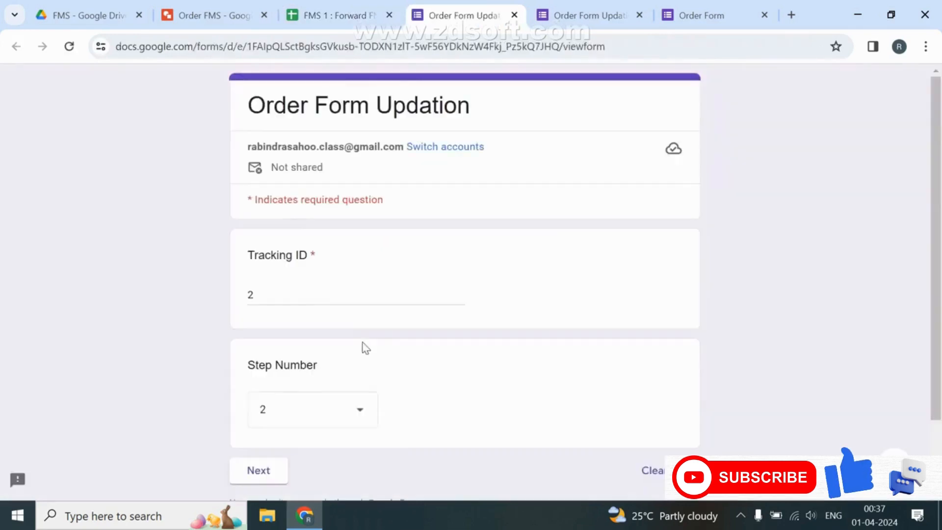
Submit order 2's Deliver to Customer update as Yes with the form password, then return to FMS 1.
{"action": "scroll", "coordinate": [365, 347], "scroll_direction": "down", "scroll_amount": 2}
{"action": "left_click", "coordinate": [259, 381]}
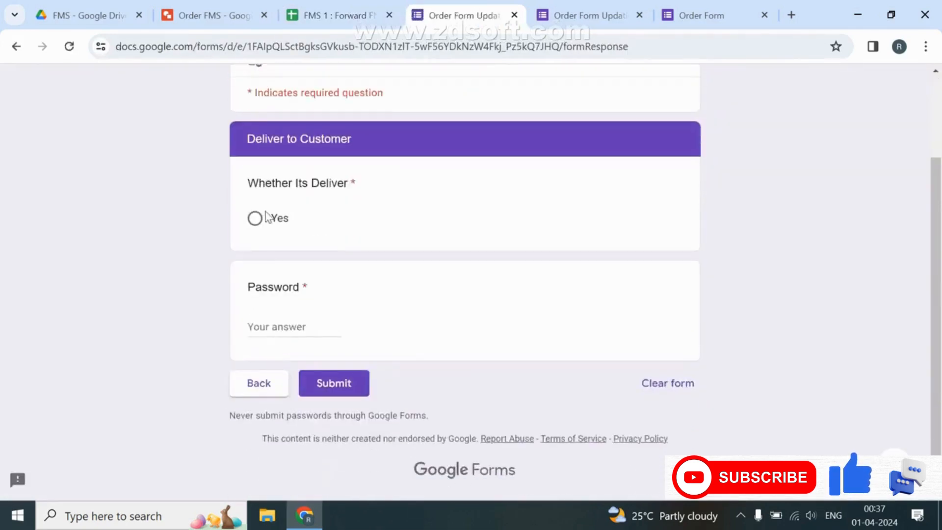
{"action": "left_click", "coordinate": [267, 217]}
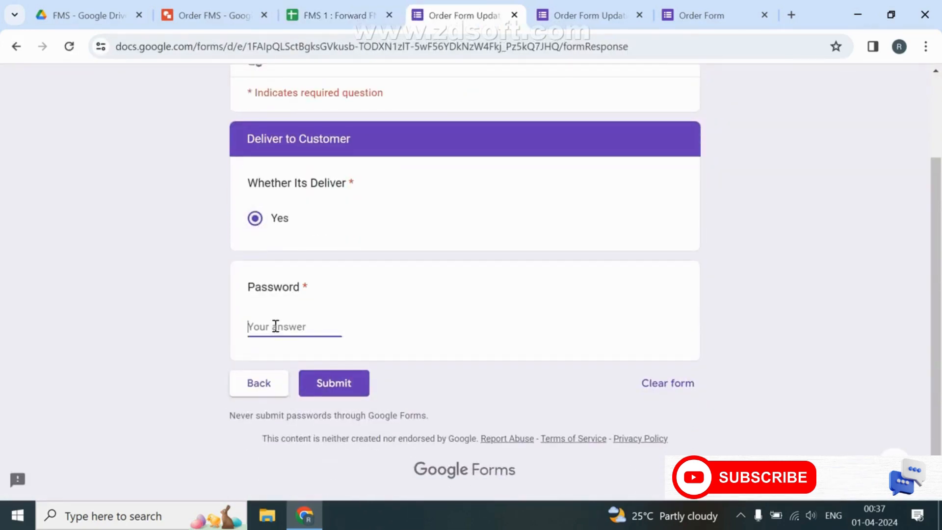
{"action": "key", "text": "Return"}
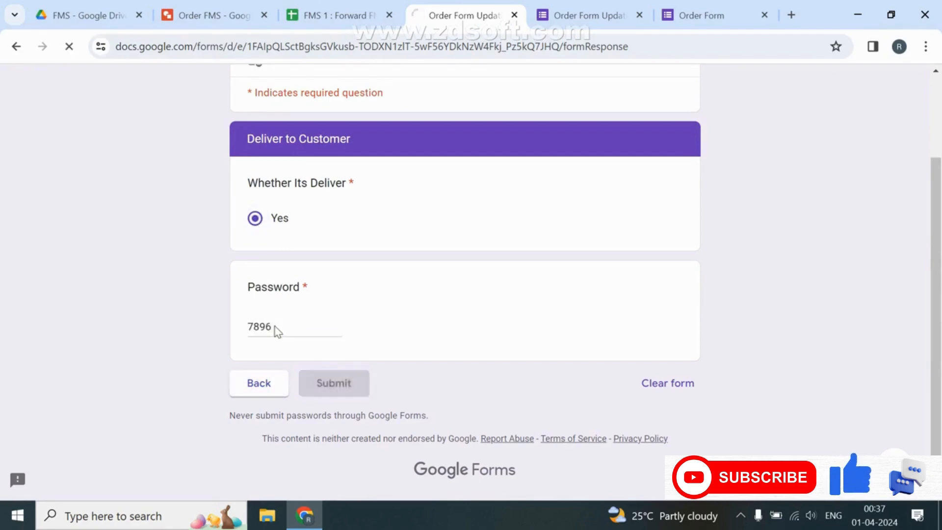
{"action": "left_click", "coordinate": [333, 15]}
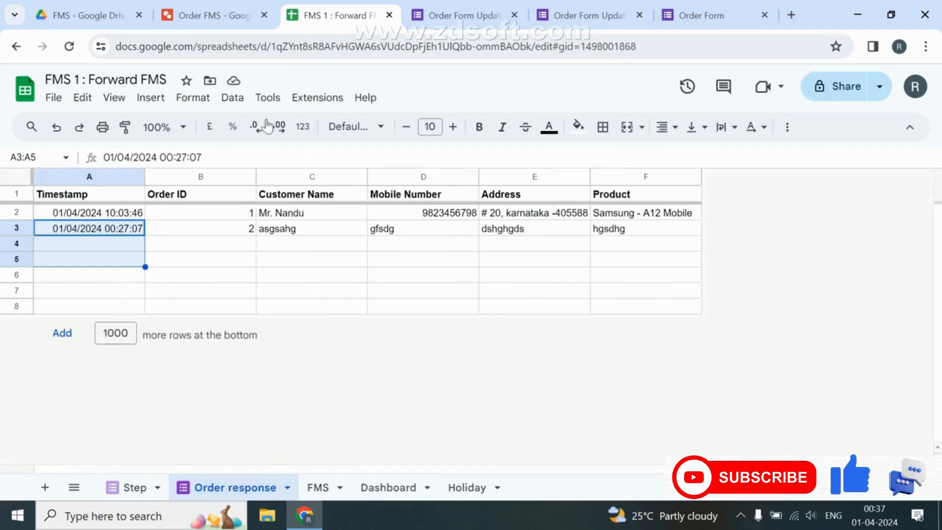
Check Manage form, then confirm the Dashboard lists only order 1 pending at step 2 with its update link.
{"action": "left_click", "coordinate": [267, 97]}
{"action": "mouse_move", "coordinate": [472, 152]}
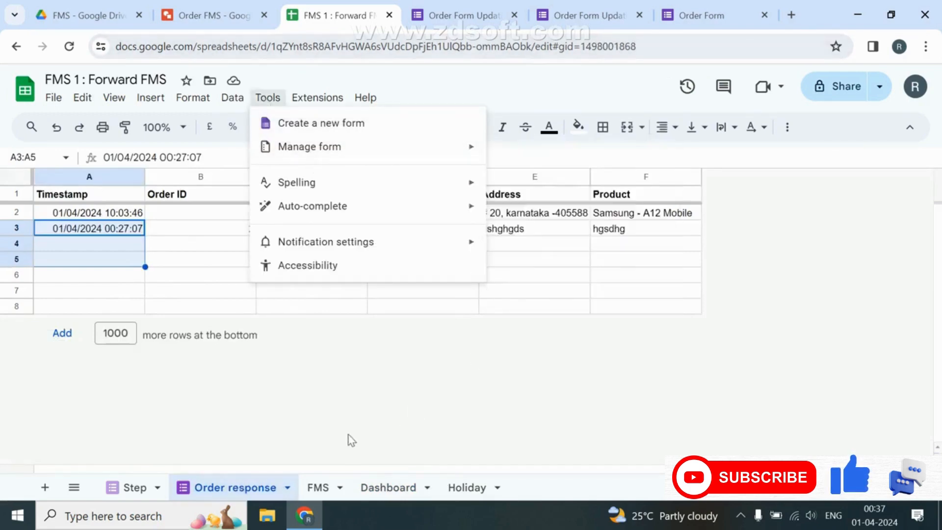
{"action": "left_click", "coordinate": [319, 487]}
{"action": "left_click", "coordinate": [387, 487]}
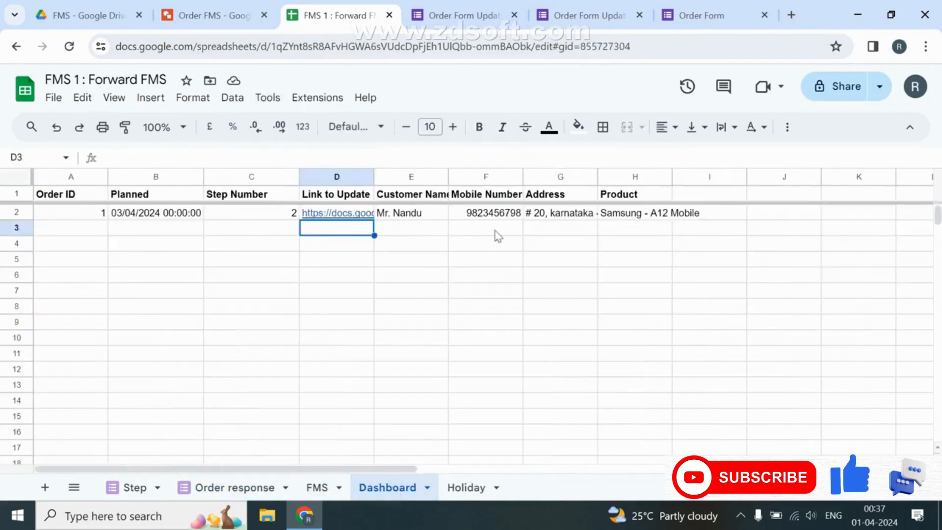
{"action": "left_click", "coordinate": [339, 214]}
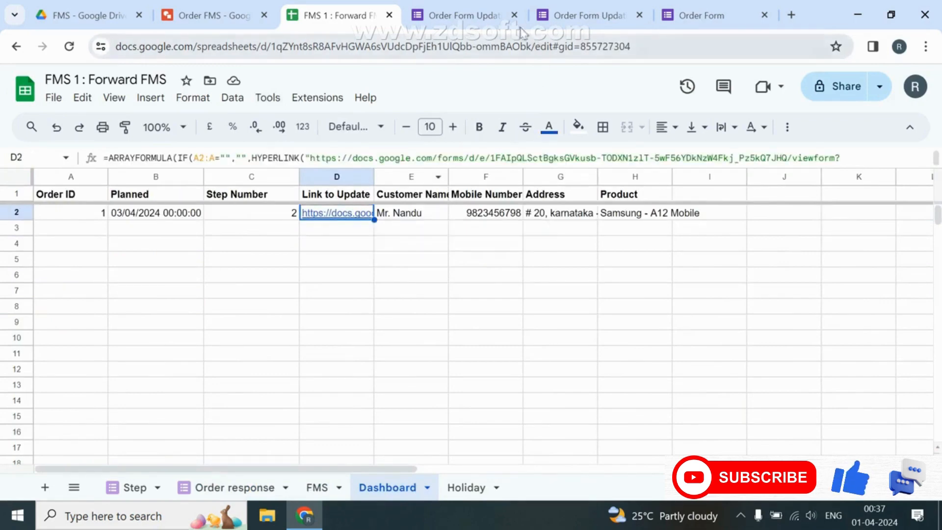
Glance over the Order FMS flowchart, then view the FMS sheet showing order 2's step 2 Actual timestamp.
{"action": "left_click", "coordinate": [230, 15]}
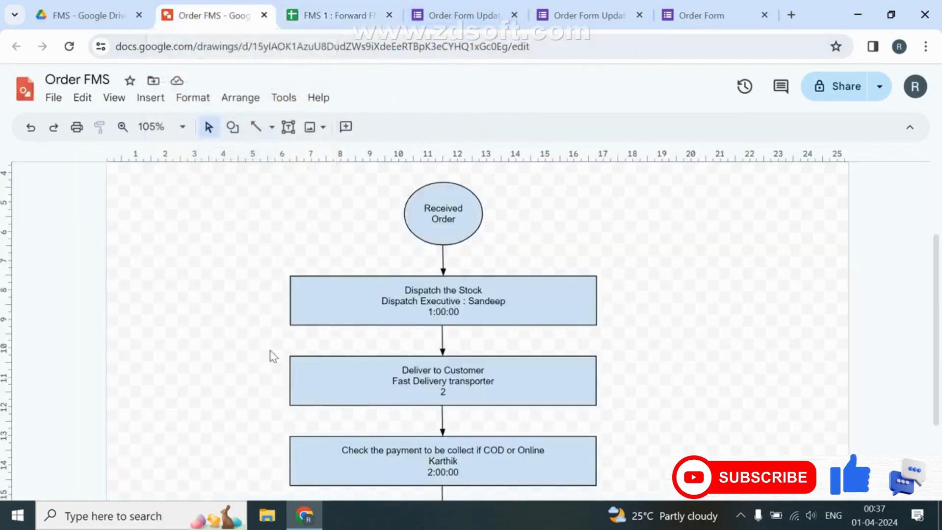
{"action": "scroll", "coordinate": [439, 429], "scroll_direction": "down", "scroll_amount": 3}
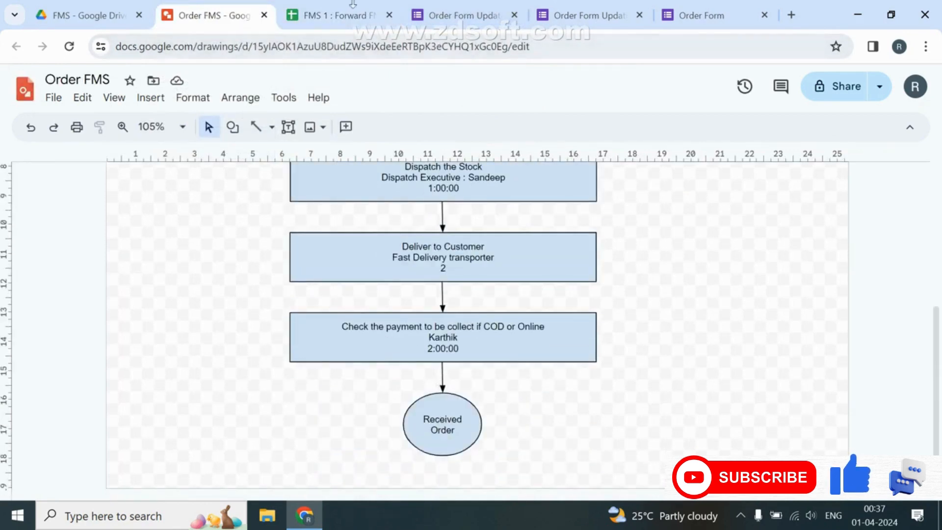
{"action": "left_click", "coordinate": [338, 15]}
{"action": "left_click", "coordinate": [316, 487]}
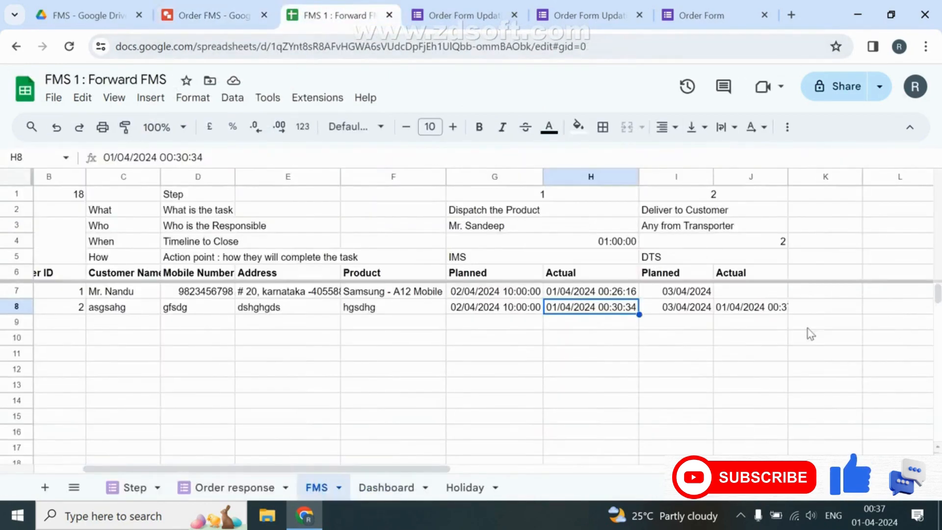